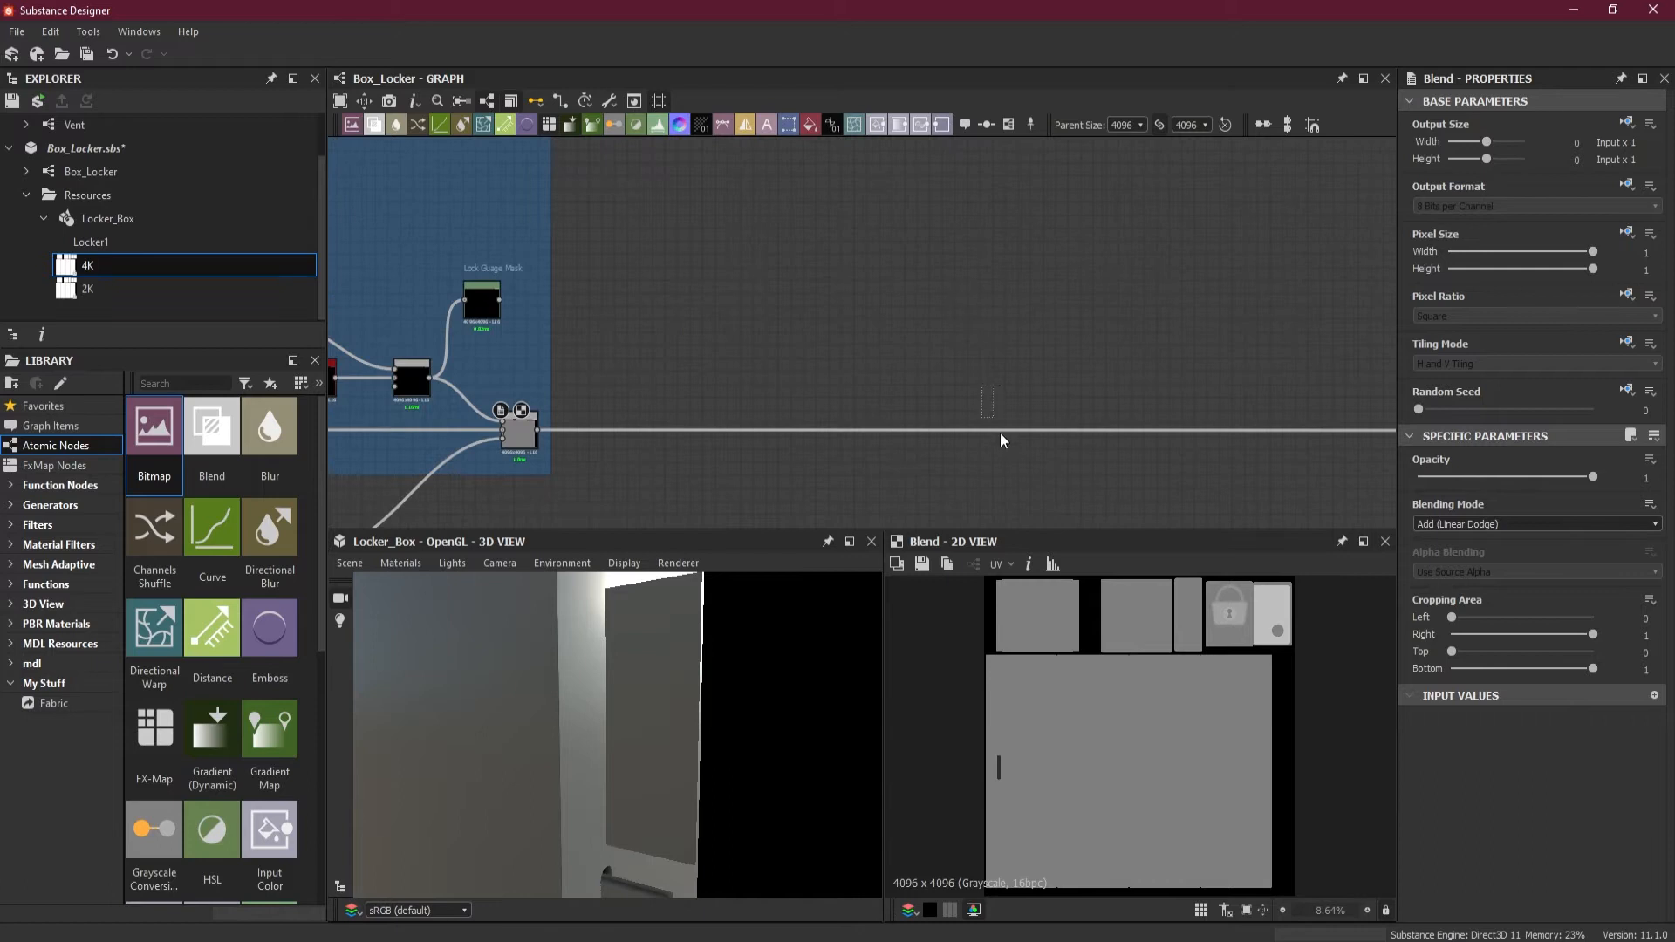
# Step: Insert a Blend node into the main wire after the lock gauge frame and set its blending mode to Add (Linear Dodge)
pyautogui.press('space')
pyautogui.click(1123, 422)
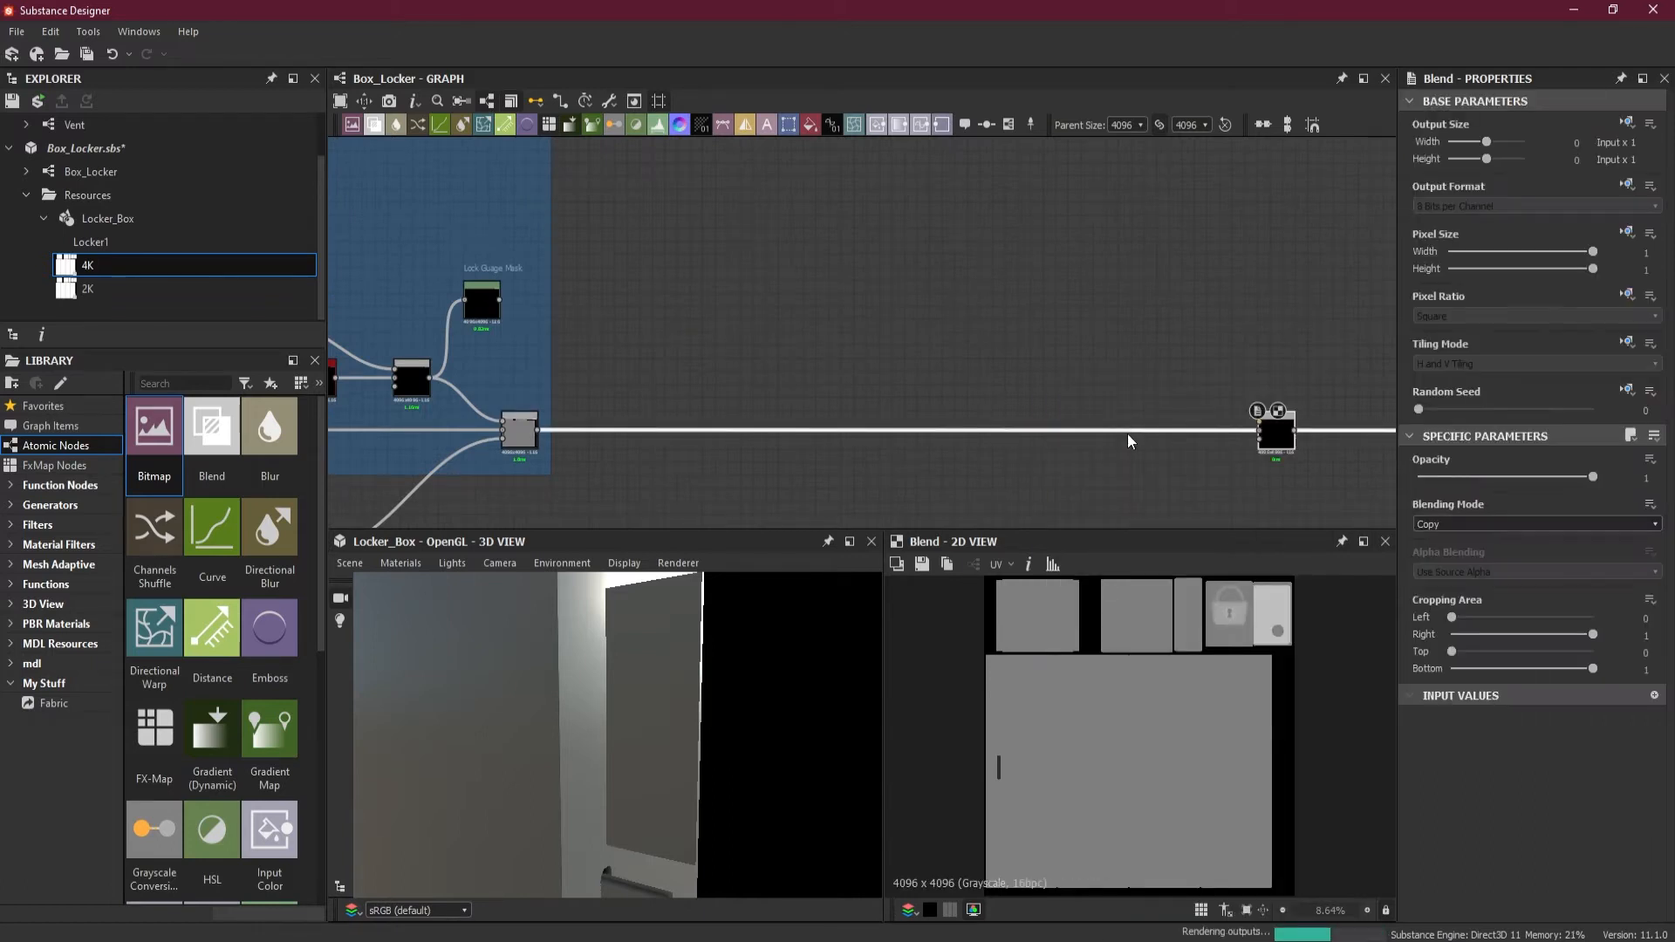
pyautogui.moveTo(1281, 437); pyautogui.dragTo(878, 437)
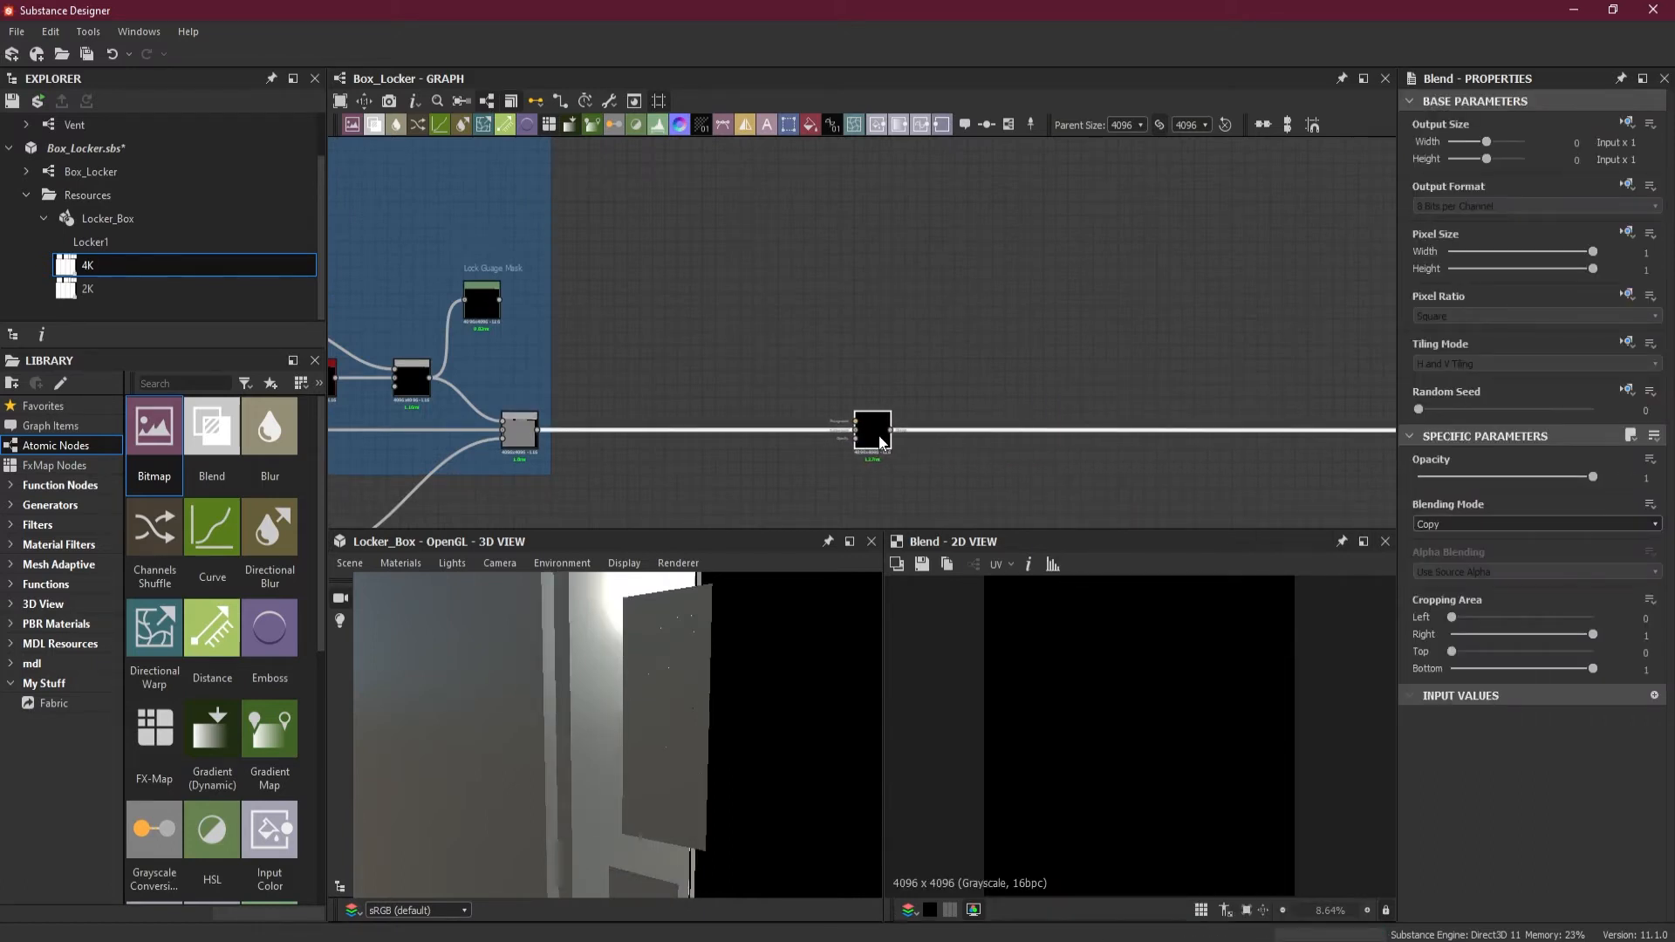
pyautogui.click(1480, 526)
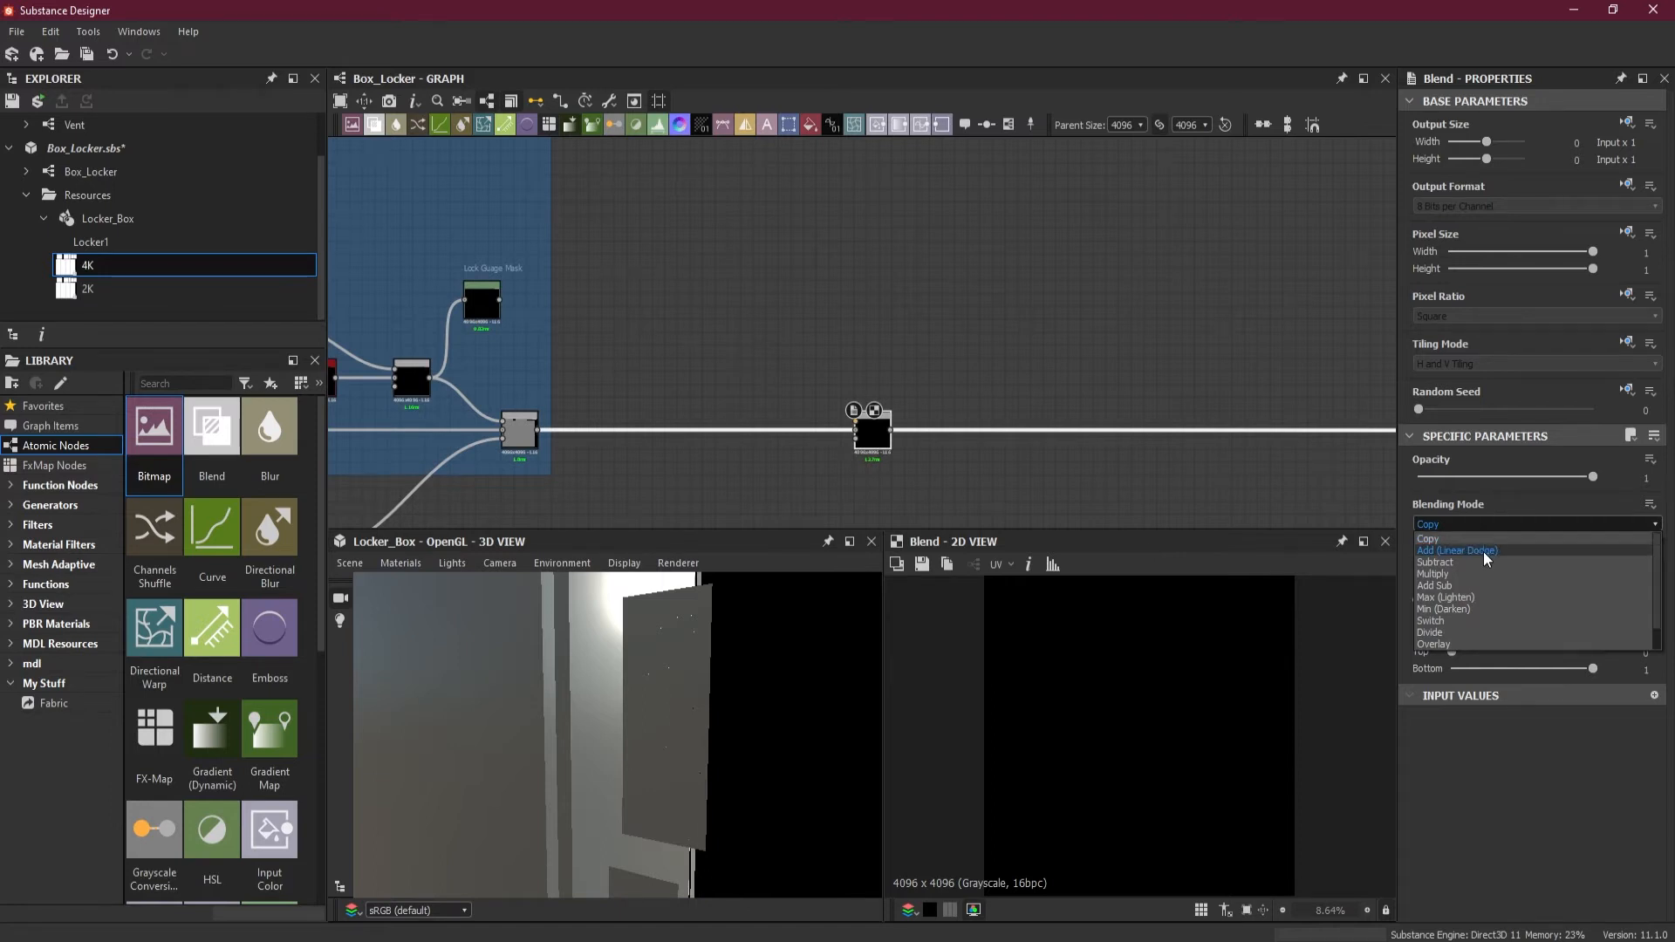
pyautogui.click(1484, 552)
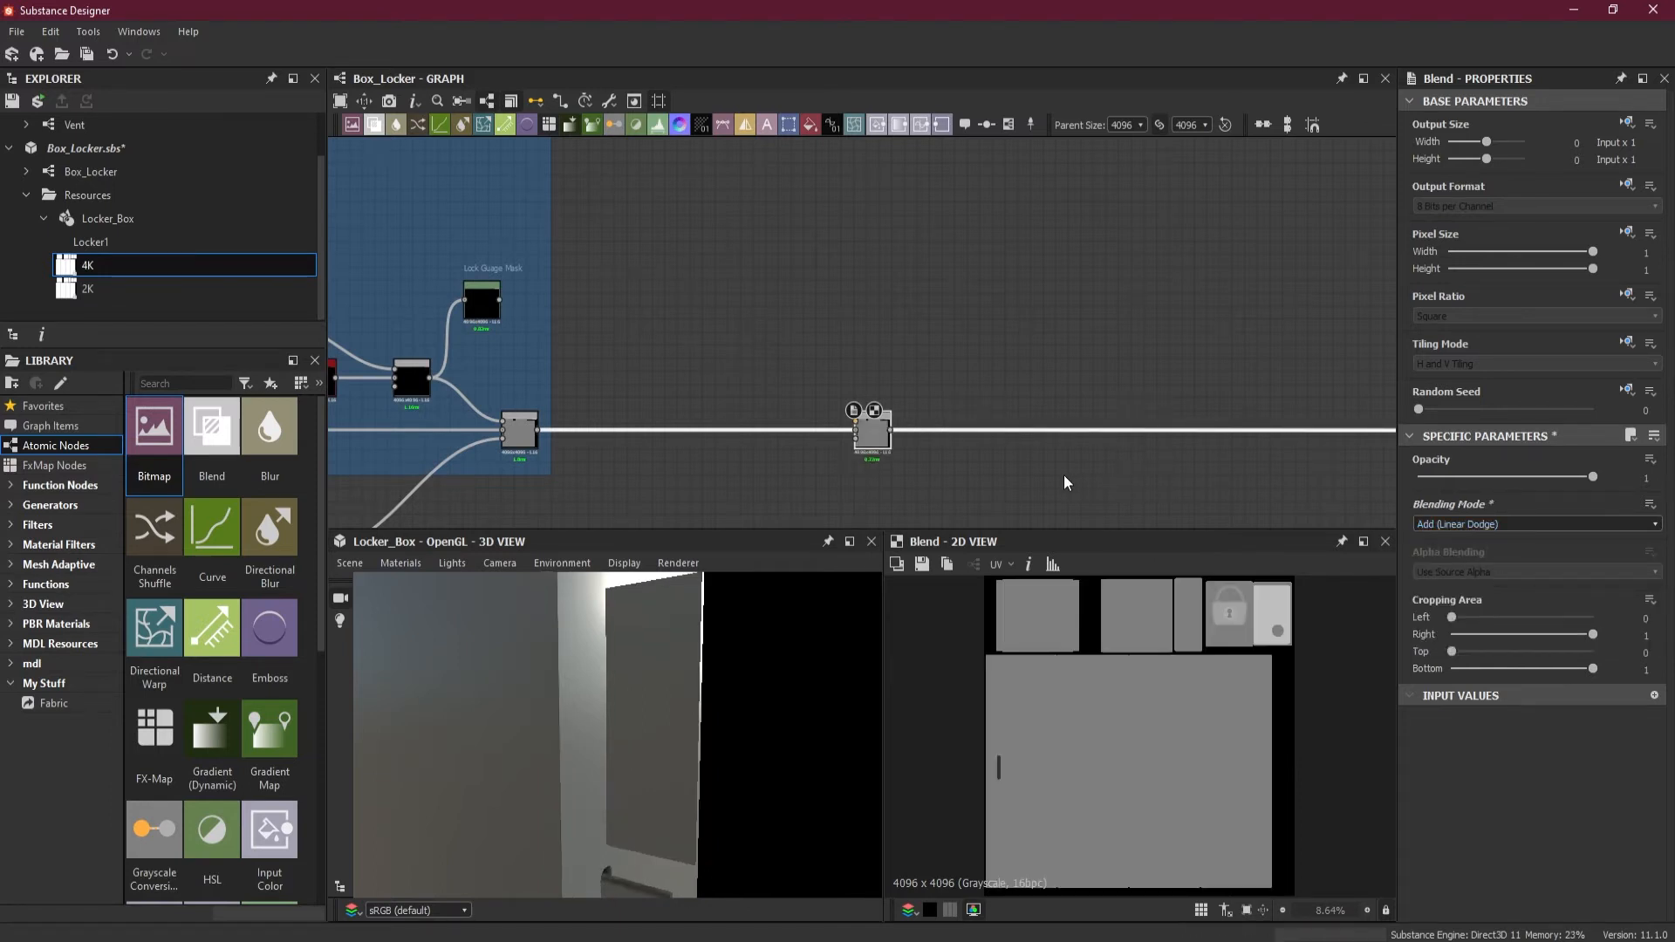
pyautogui.scroll(1, 868, 403)
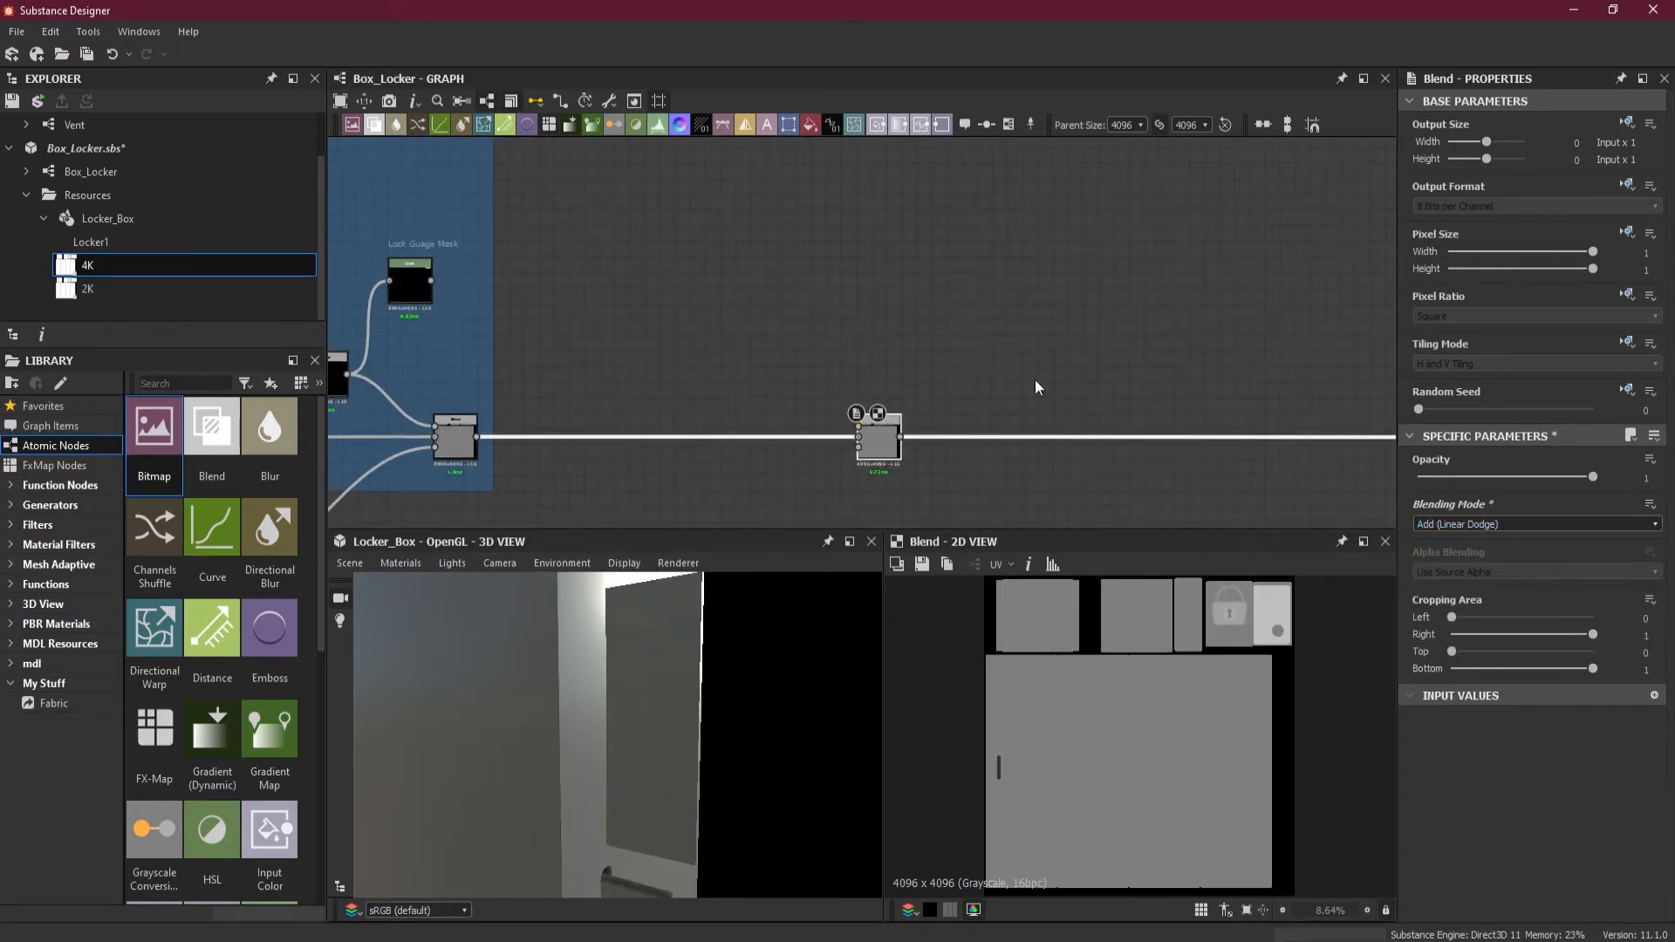
# Step: Add a square Shape node before the new Blend, with scale 0.74 and size X 0.43, Y 0.18
pyautogui.moveTo(866, 329); pyautogui.dragTo(957, 350, button='middle')
pyautogui.click(898, 348)
pyautogui.press('alt')
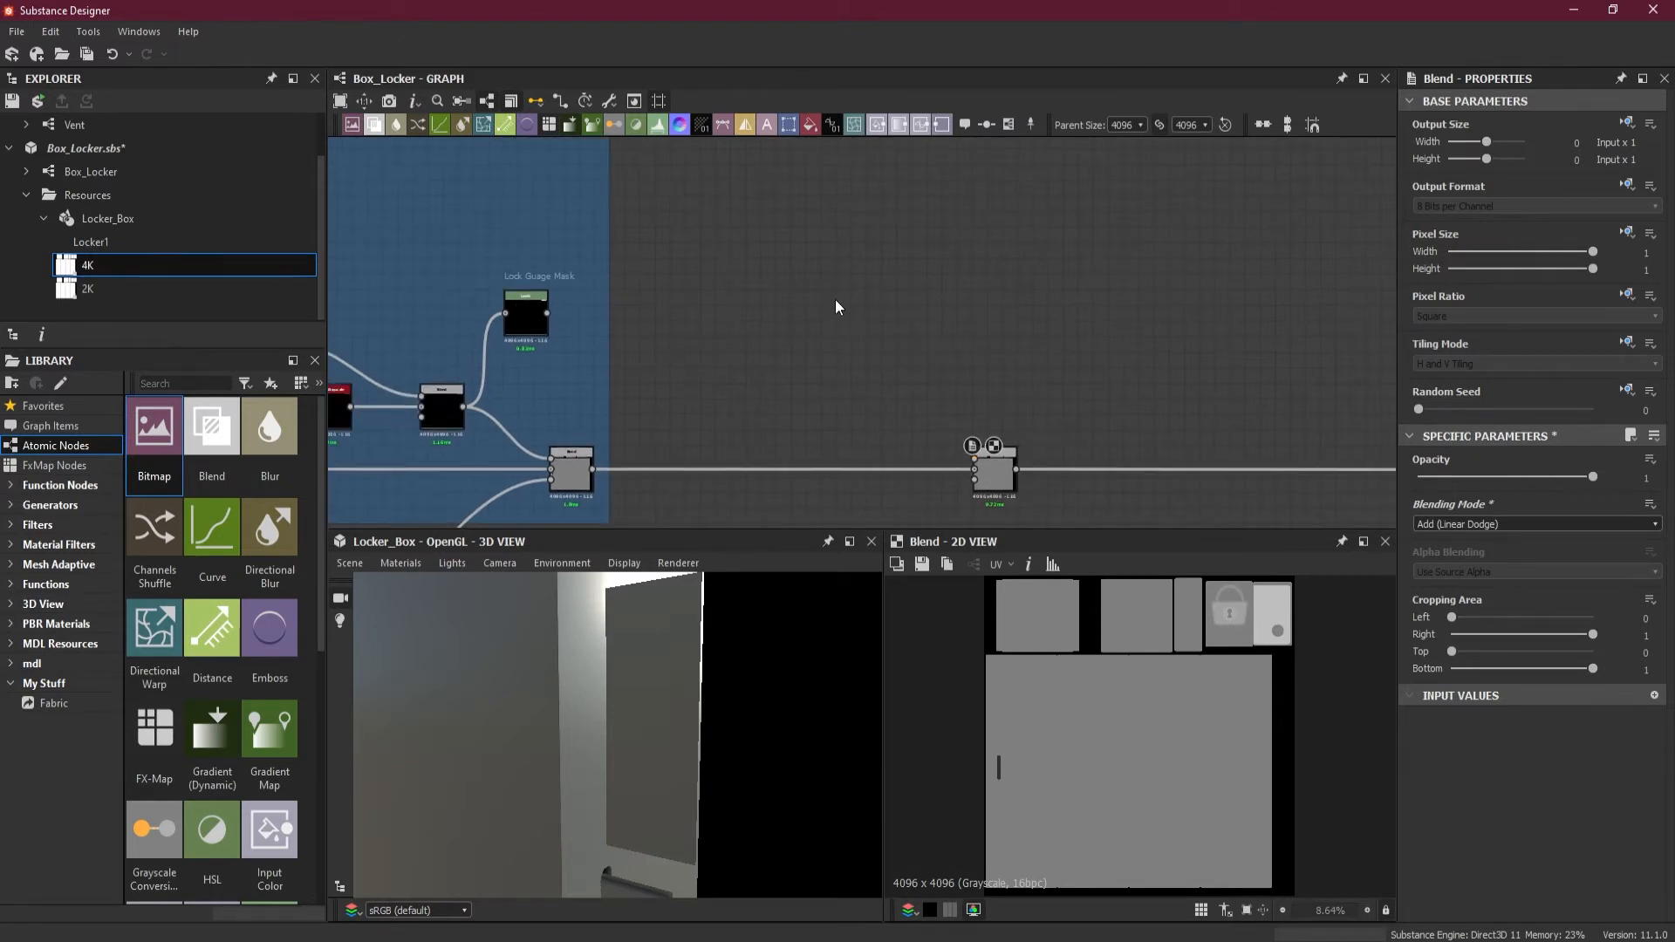
pyautogui.press('space')
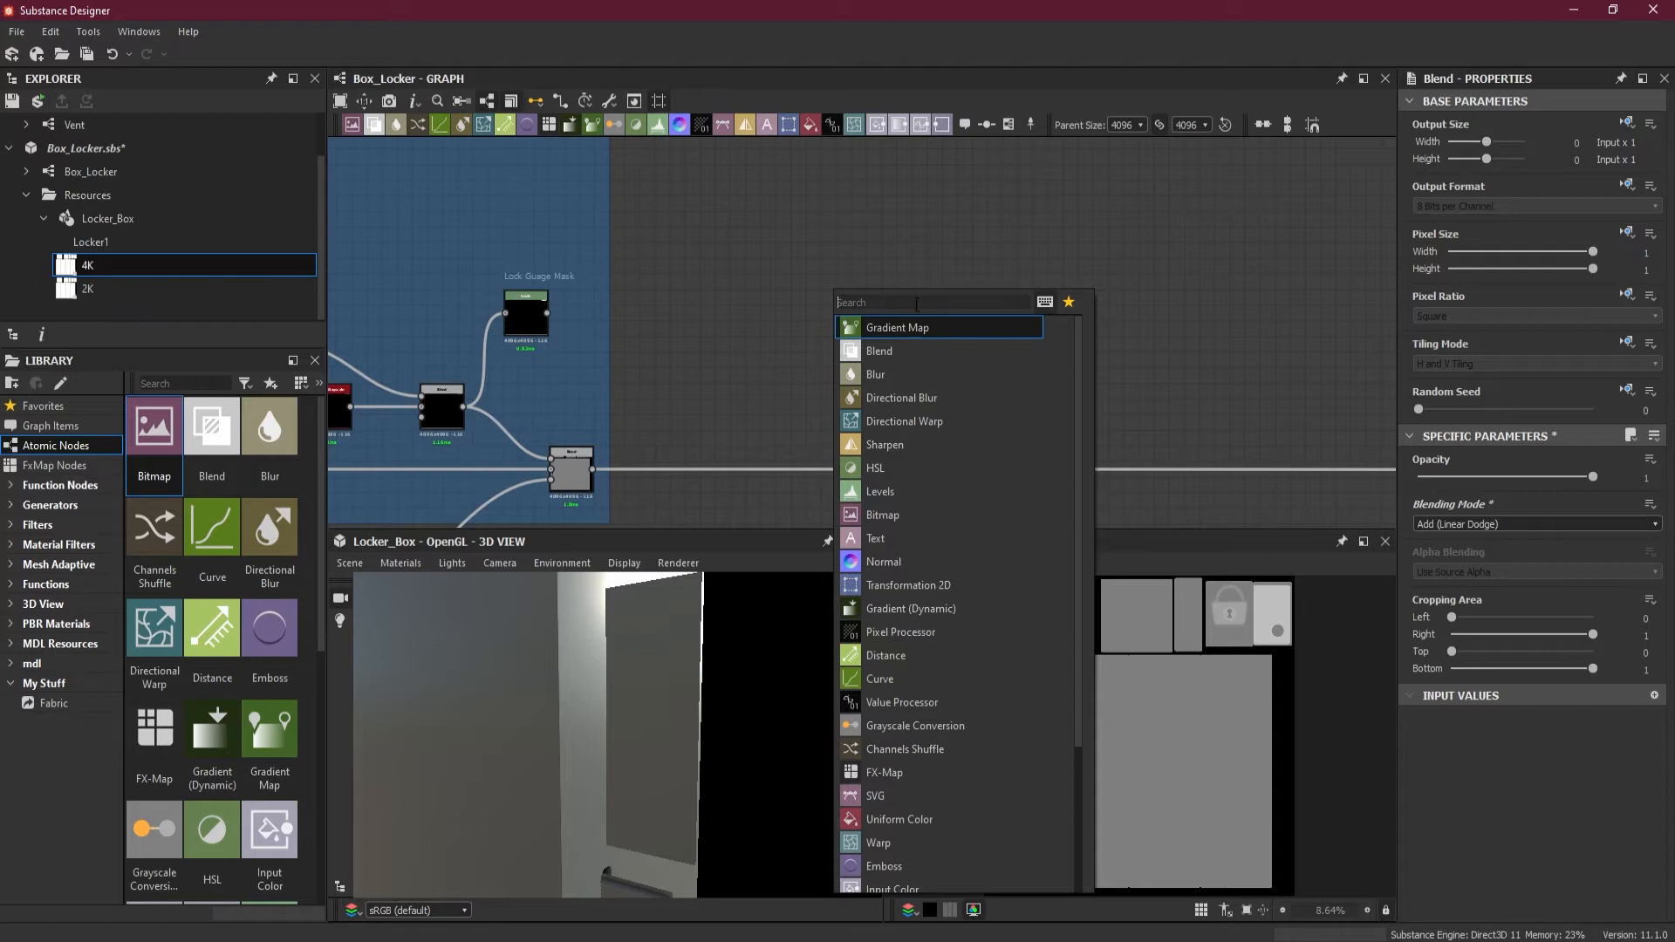
pyautogui.write('sh')
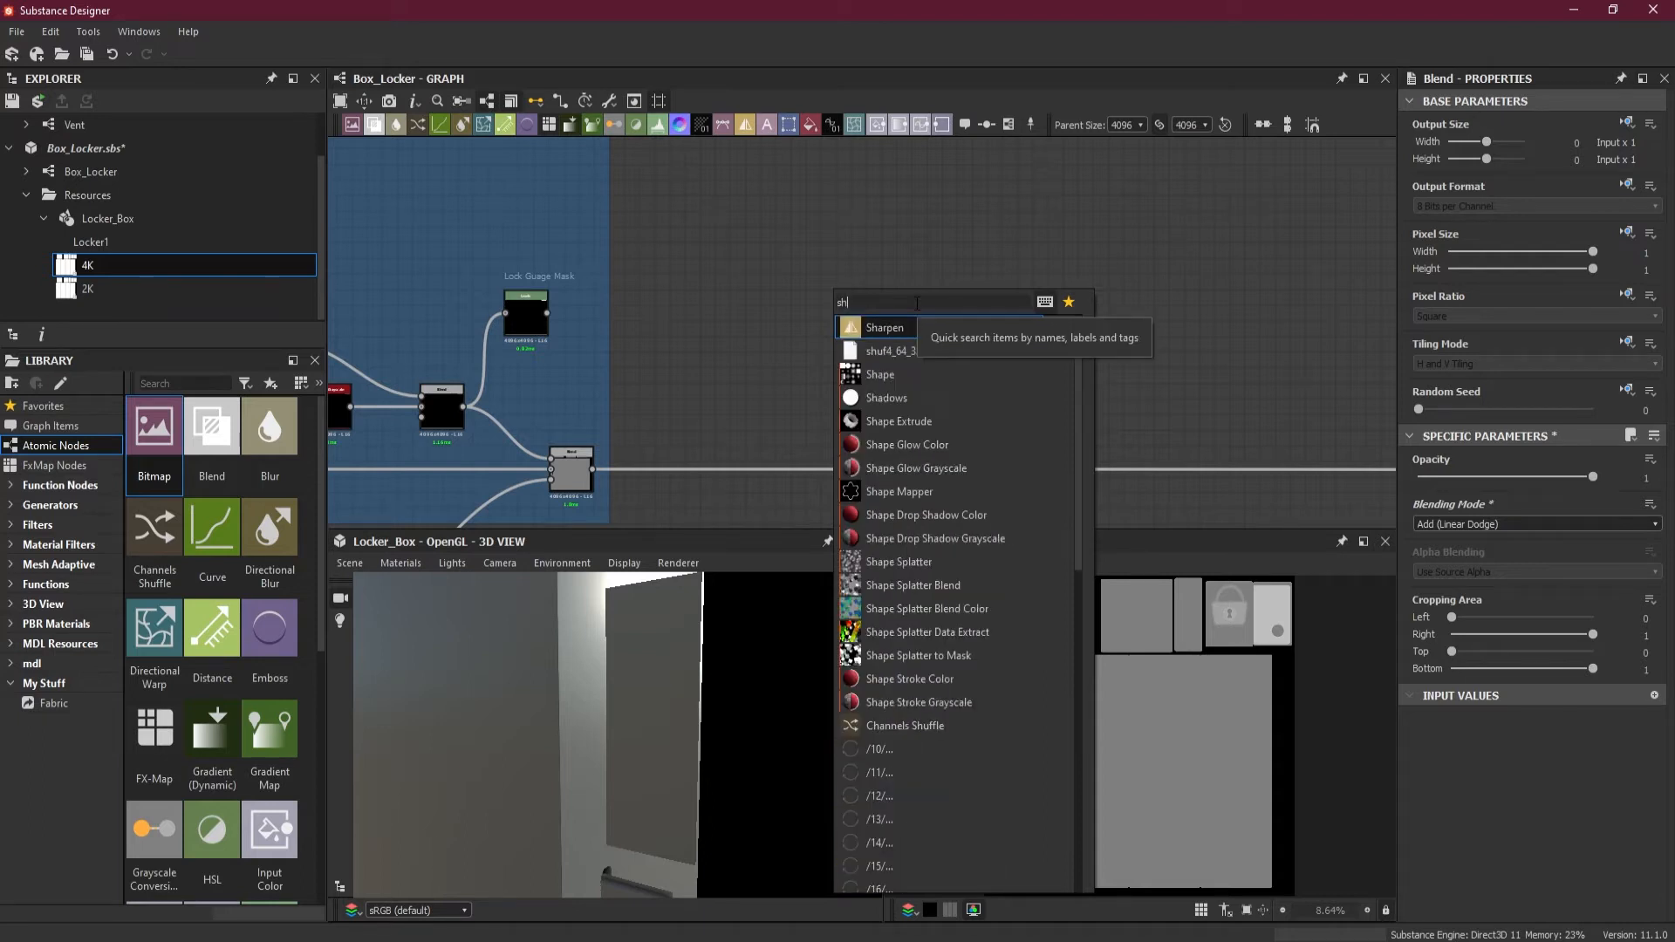
pyautogui.click(965, 382)
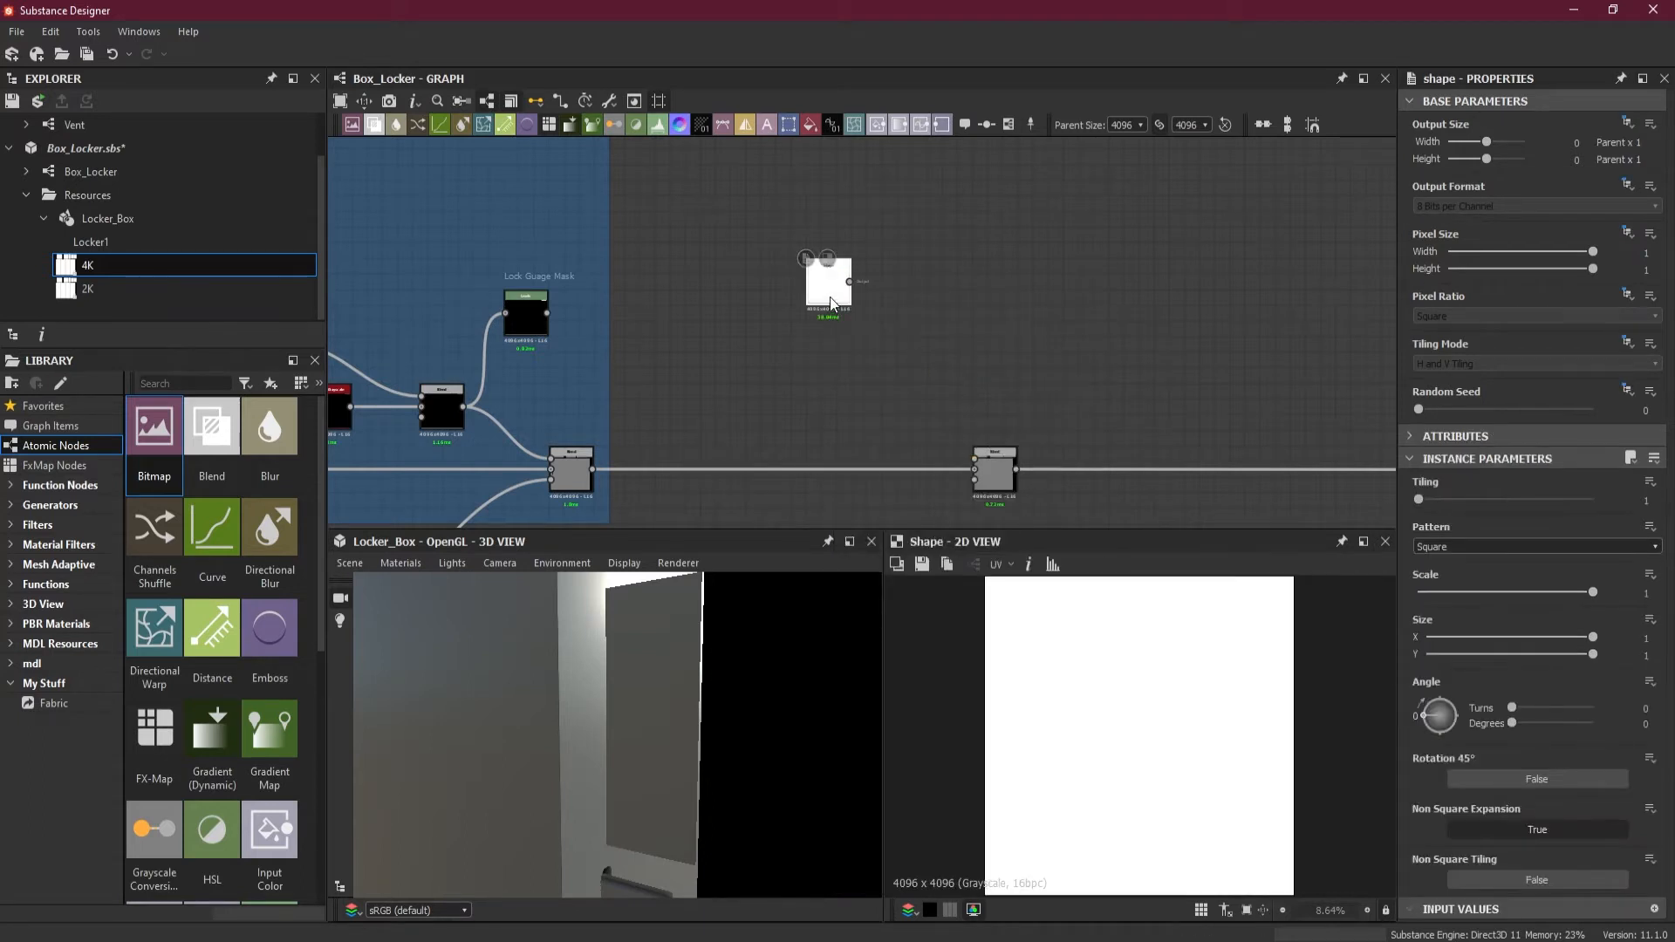
pyautogui.moveTo(828, 397); pyautogui.dragTo(797, 397)
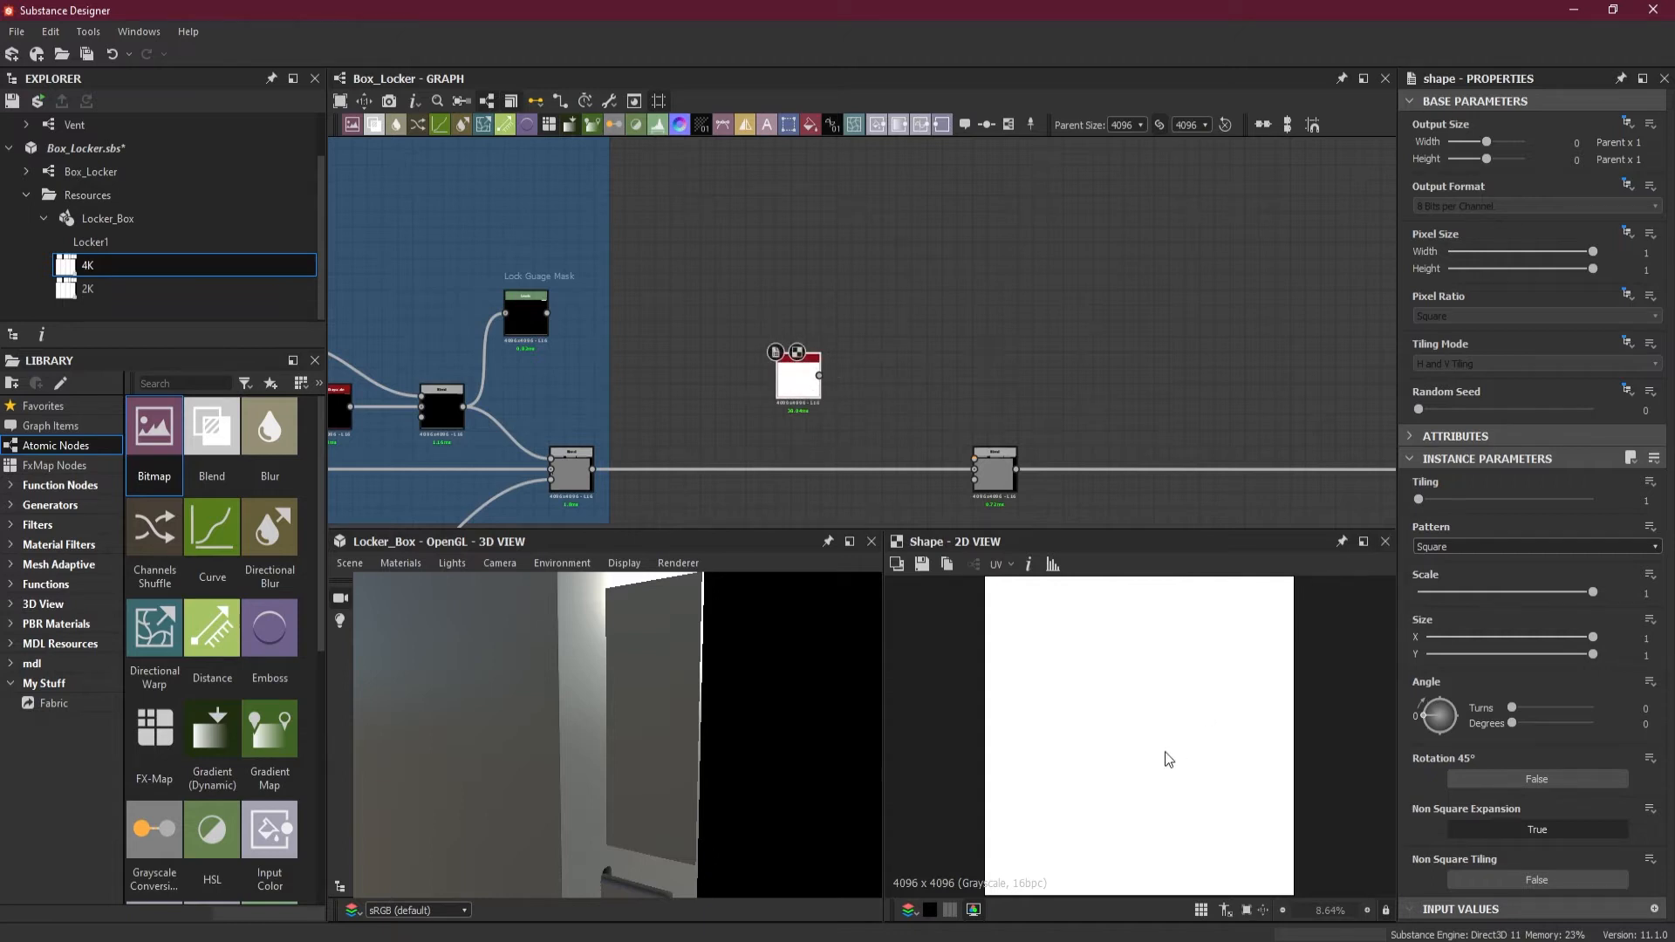
pyautogui.scroll(-1, 1170, 743)
pyautogui.moveTo(1593, 592); pyautogui.dragTo(1457, 661)
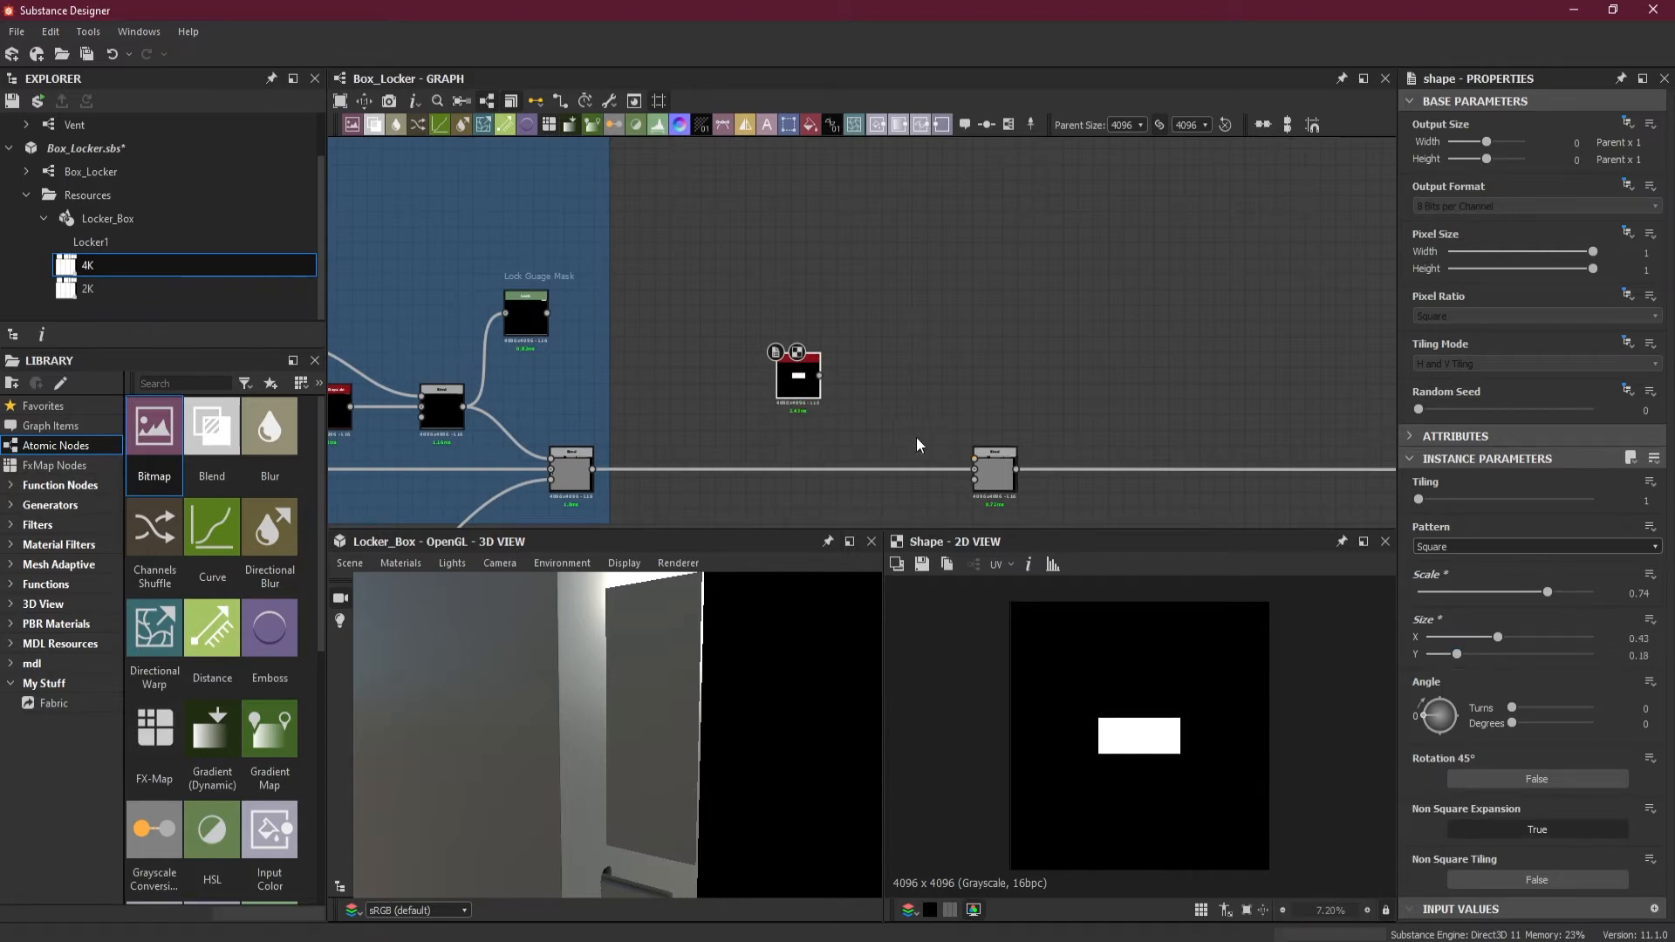
# Step: Add a Transformation 2D node after the Shape and connect it to the new Blend's foreground input
pyautogui.scroll(2, 916, 437)
pyautogui.moveTo(851, 342); pyautogui.dragTo(1017, 486)
pyautogui.click(918, 585)
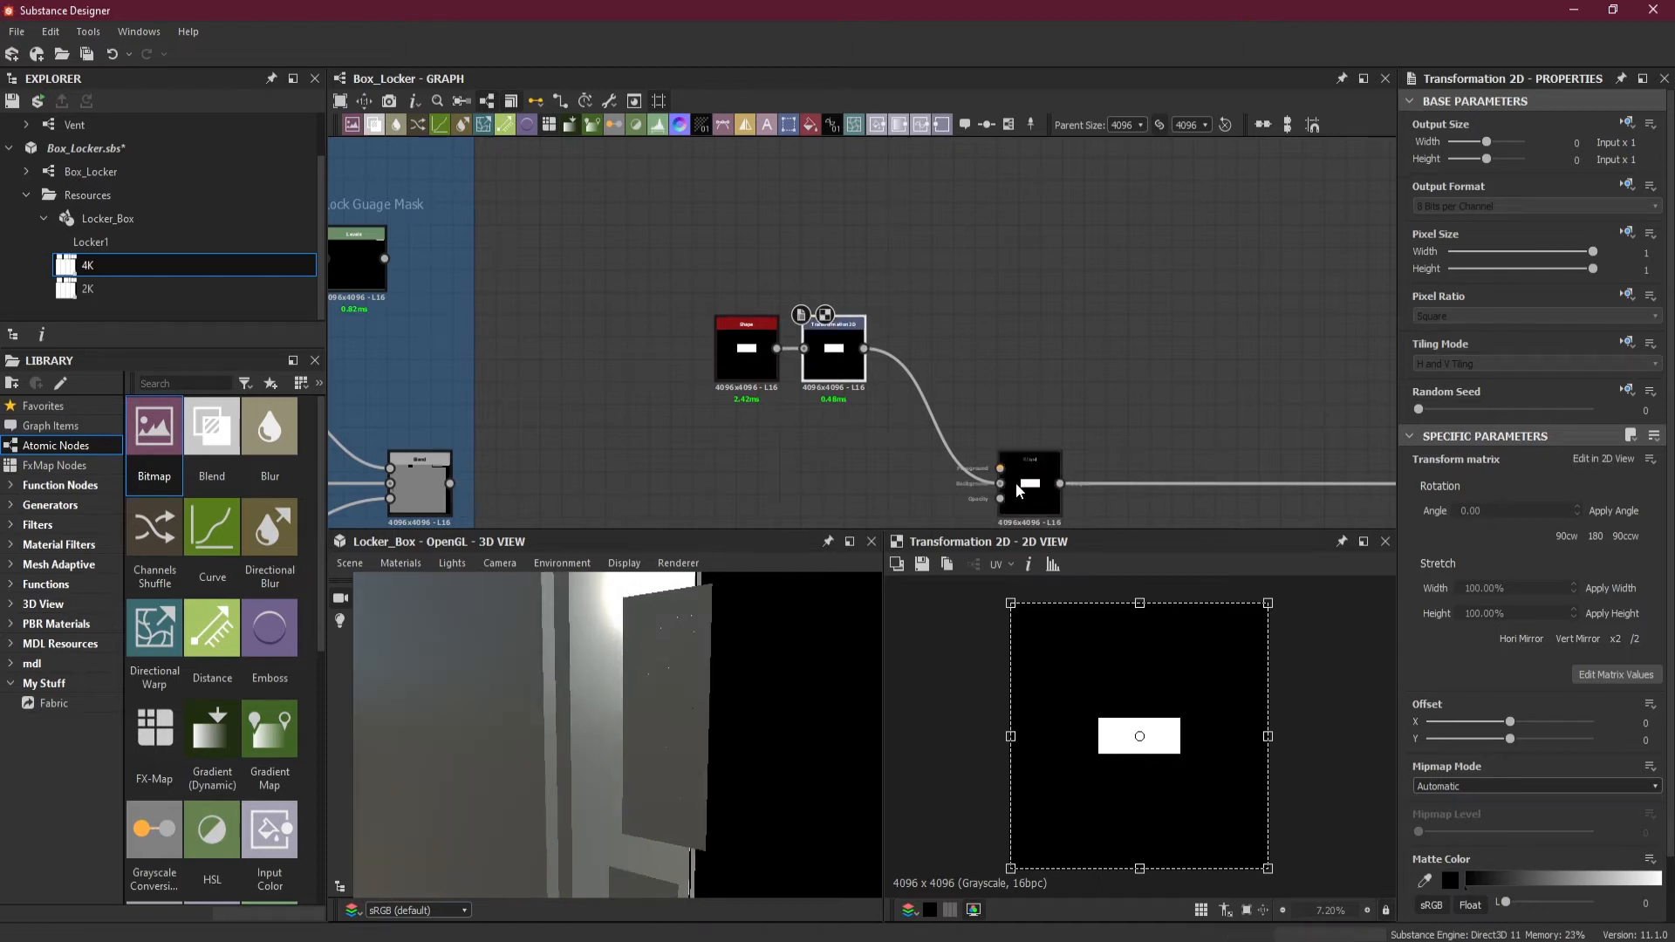
pyautogui.hotkey('ctrl', 'z')
pyautogui.moveTo(864, 349); pyautogui.dragTo(1002, 470)
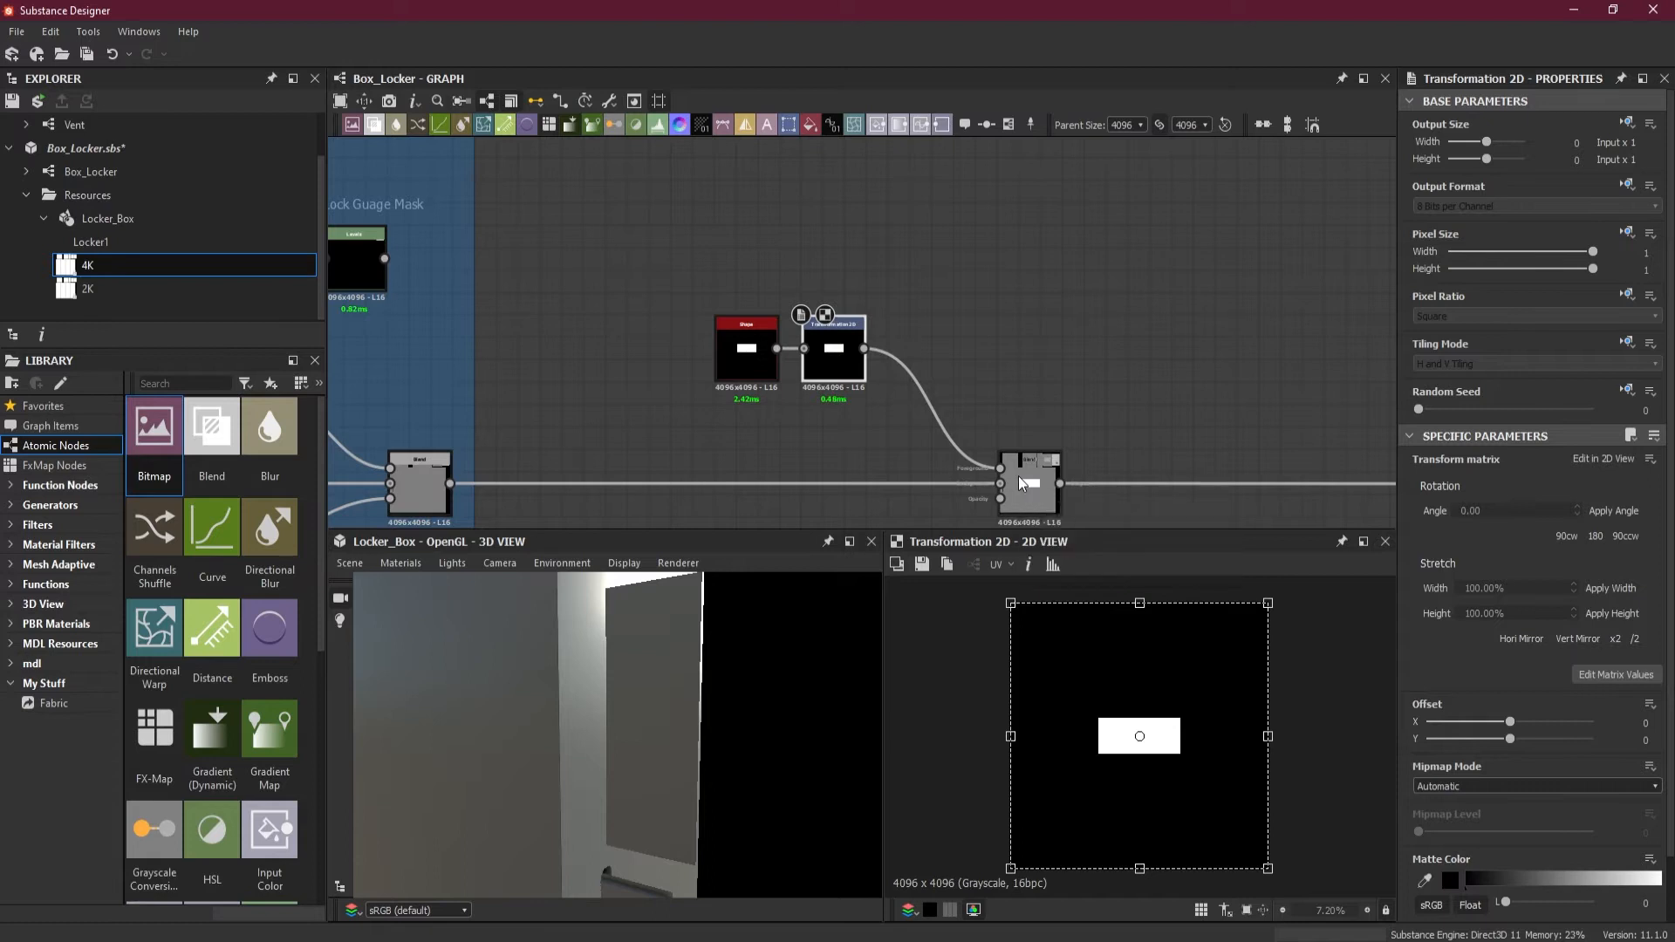
# Step: Preview the Blend and shift the rectangle with Transformation 2D towards the small upper UV shells, offset about X -0.14, Y 0.31
pyautogui.click(1021, 480)
pyautogui.scroll(3, 1217, 663)
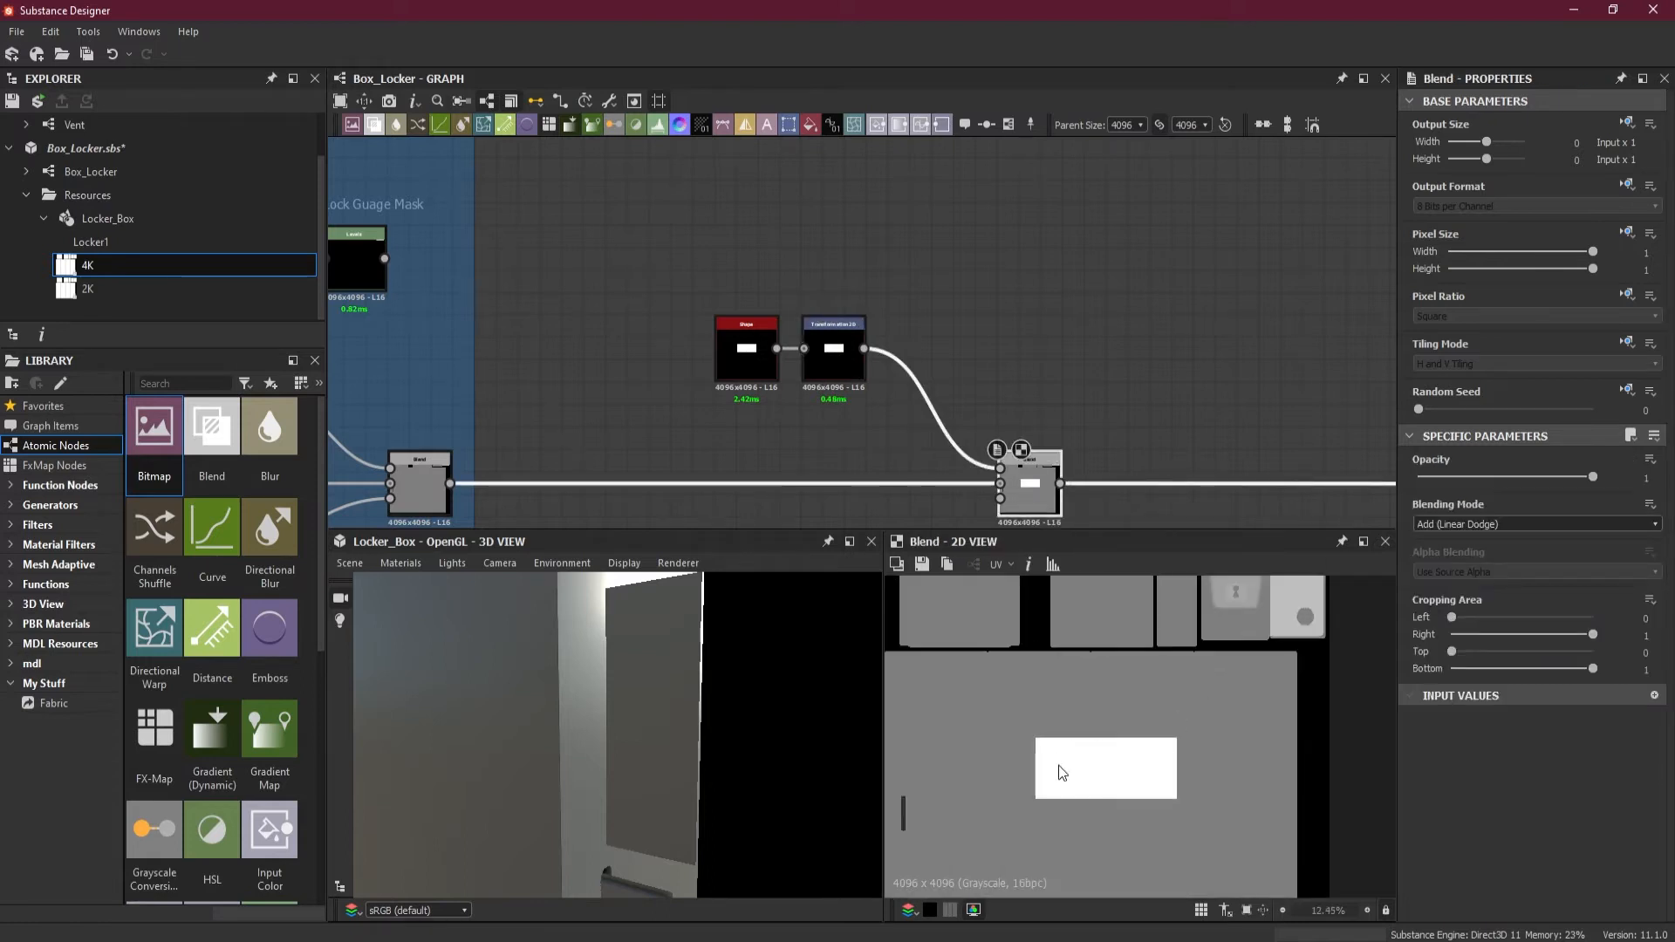
pyautogui.scroll(-6, 748, 694)
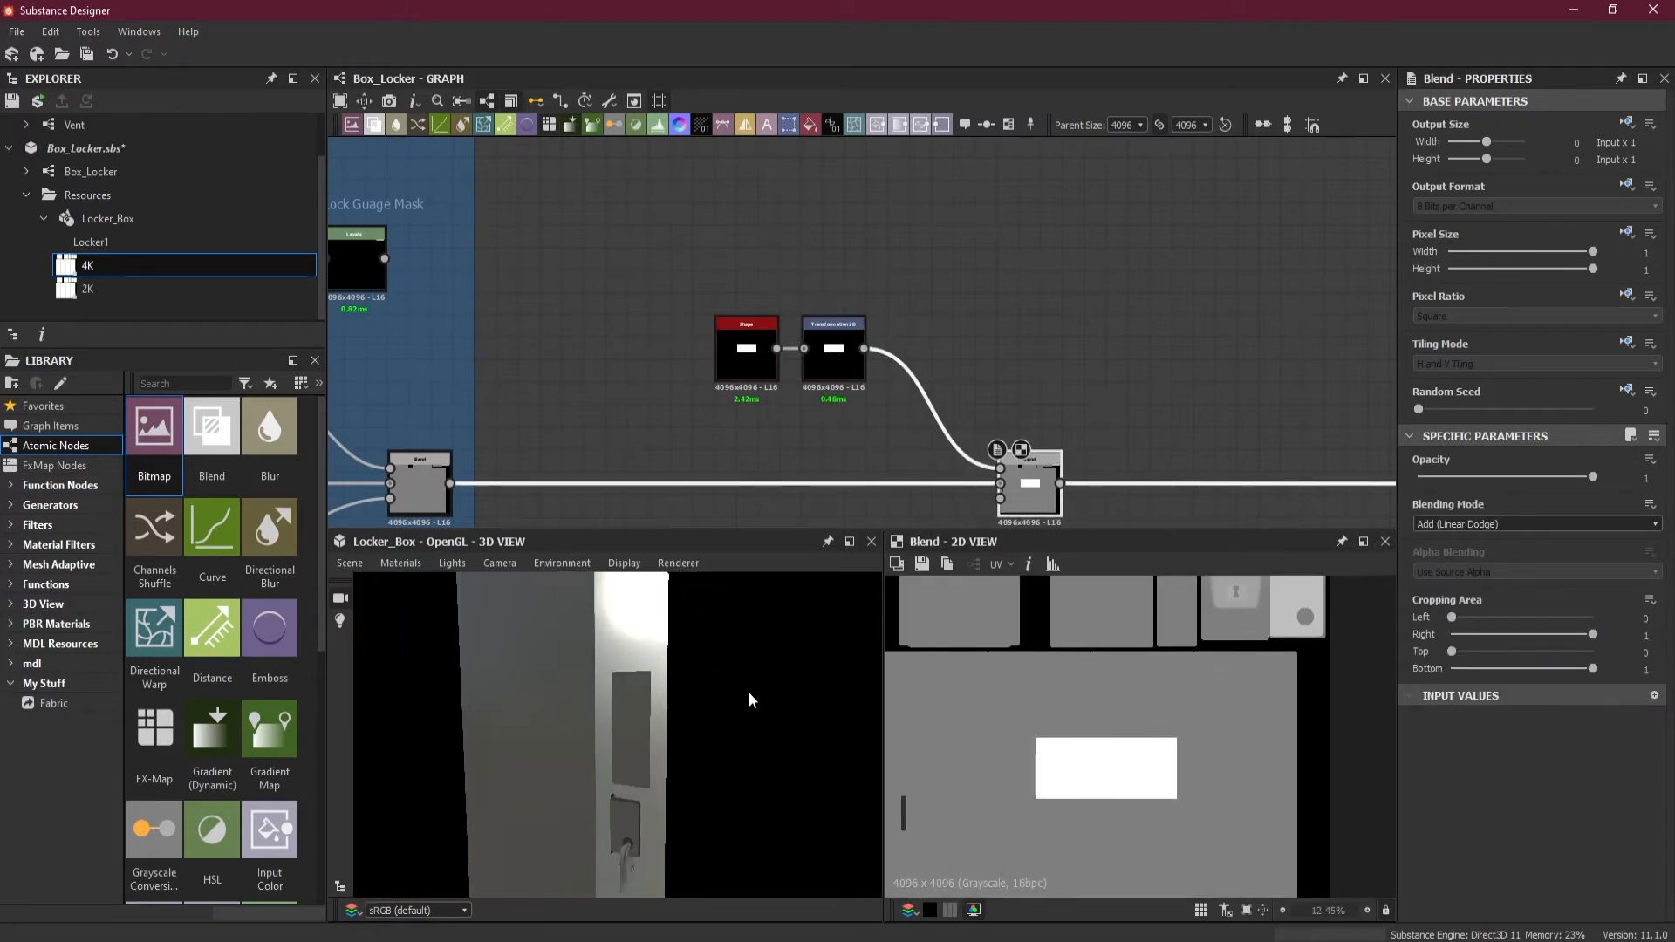
pyautogui.moveTo(583, 777); pyautogui.dragTo(695, 762)
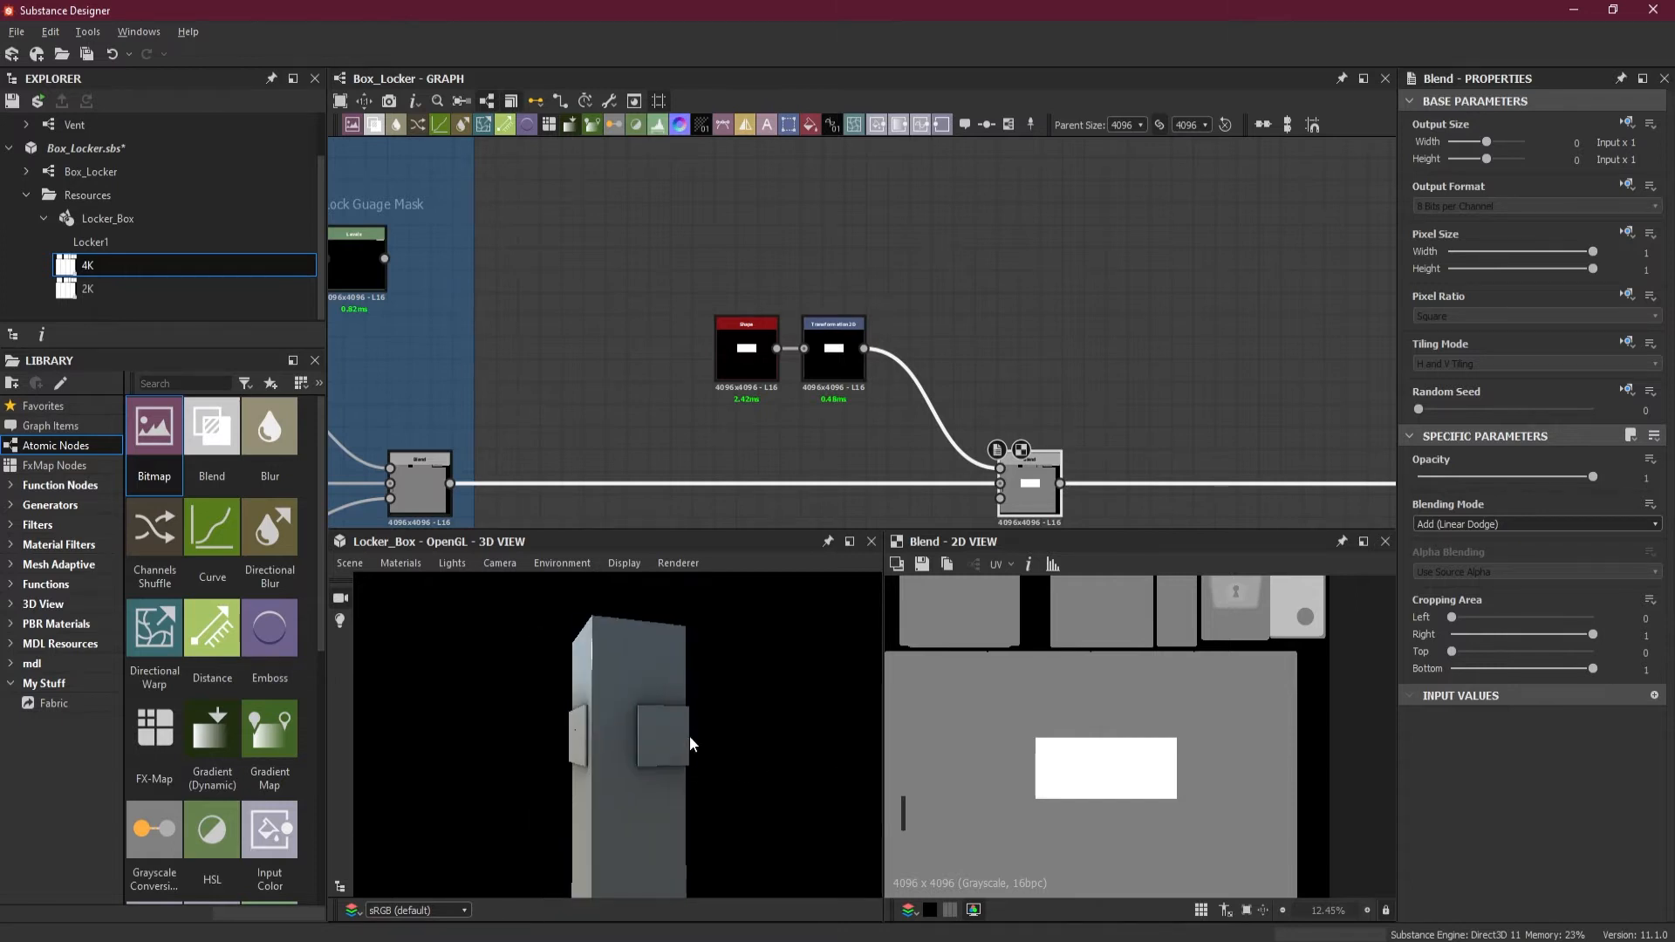
pyautogui.moveTo(593, 771); pyautogui.dragTo(663, 729)
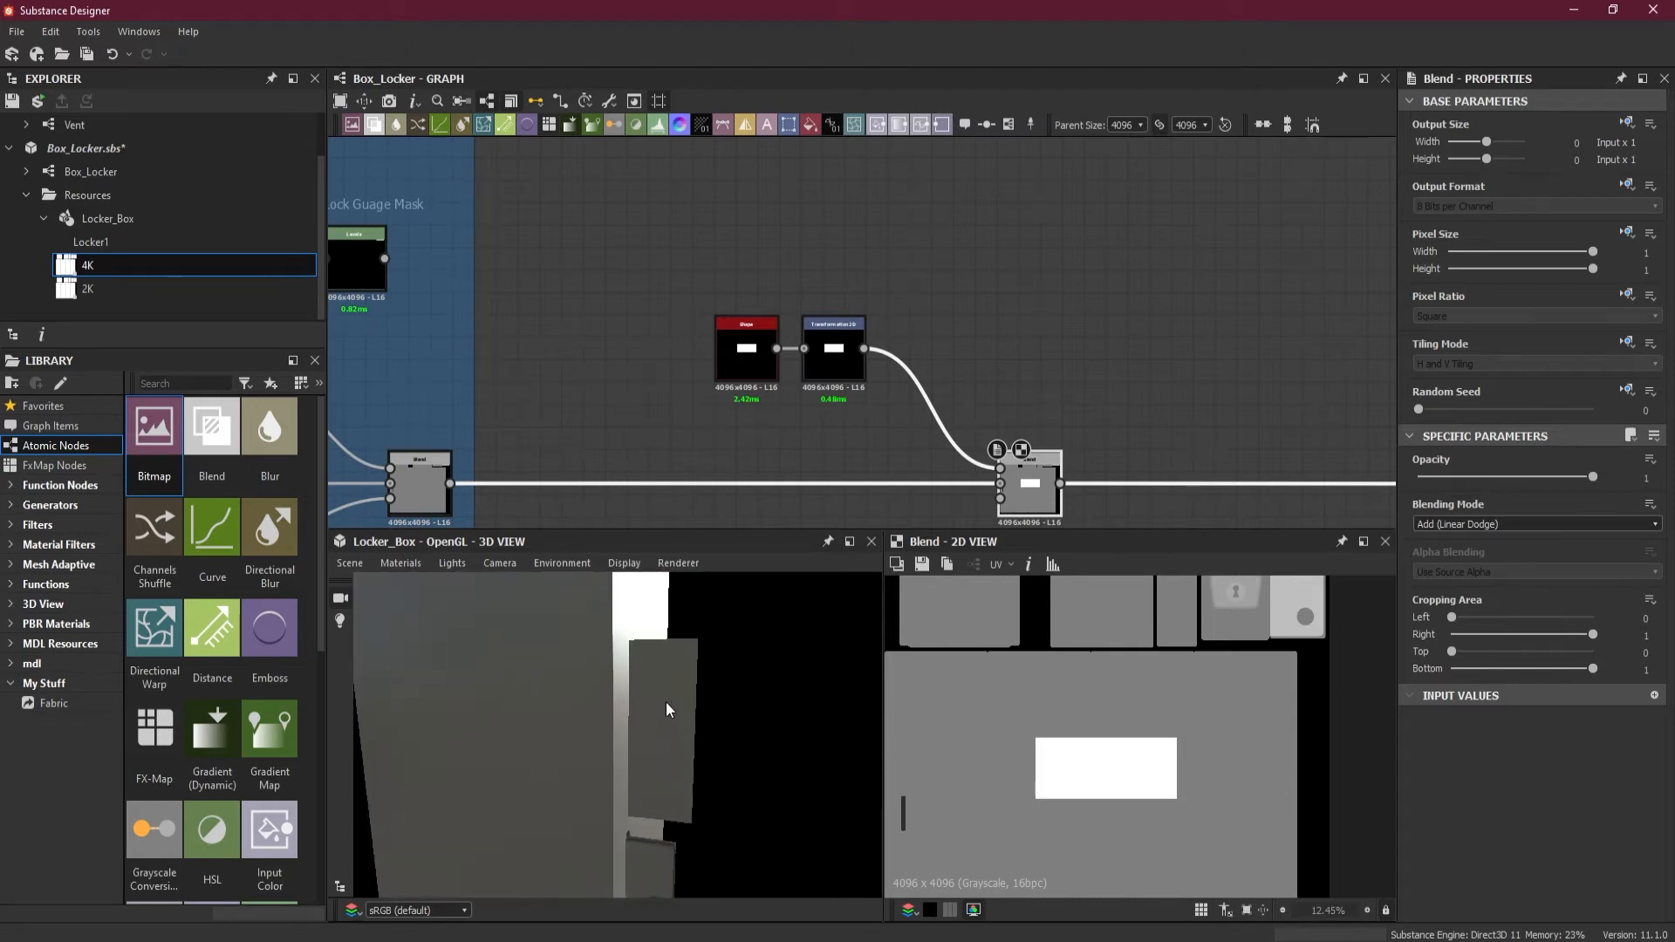
pyautogui.click(833, 358)
pyautogui.scroll(-3, 1250, 764)
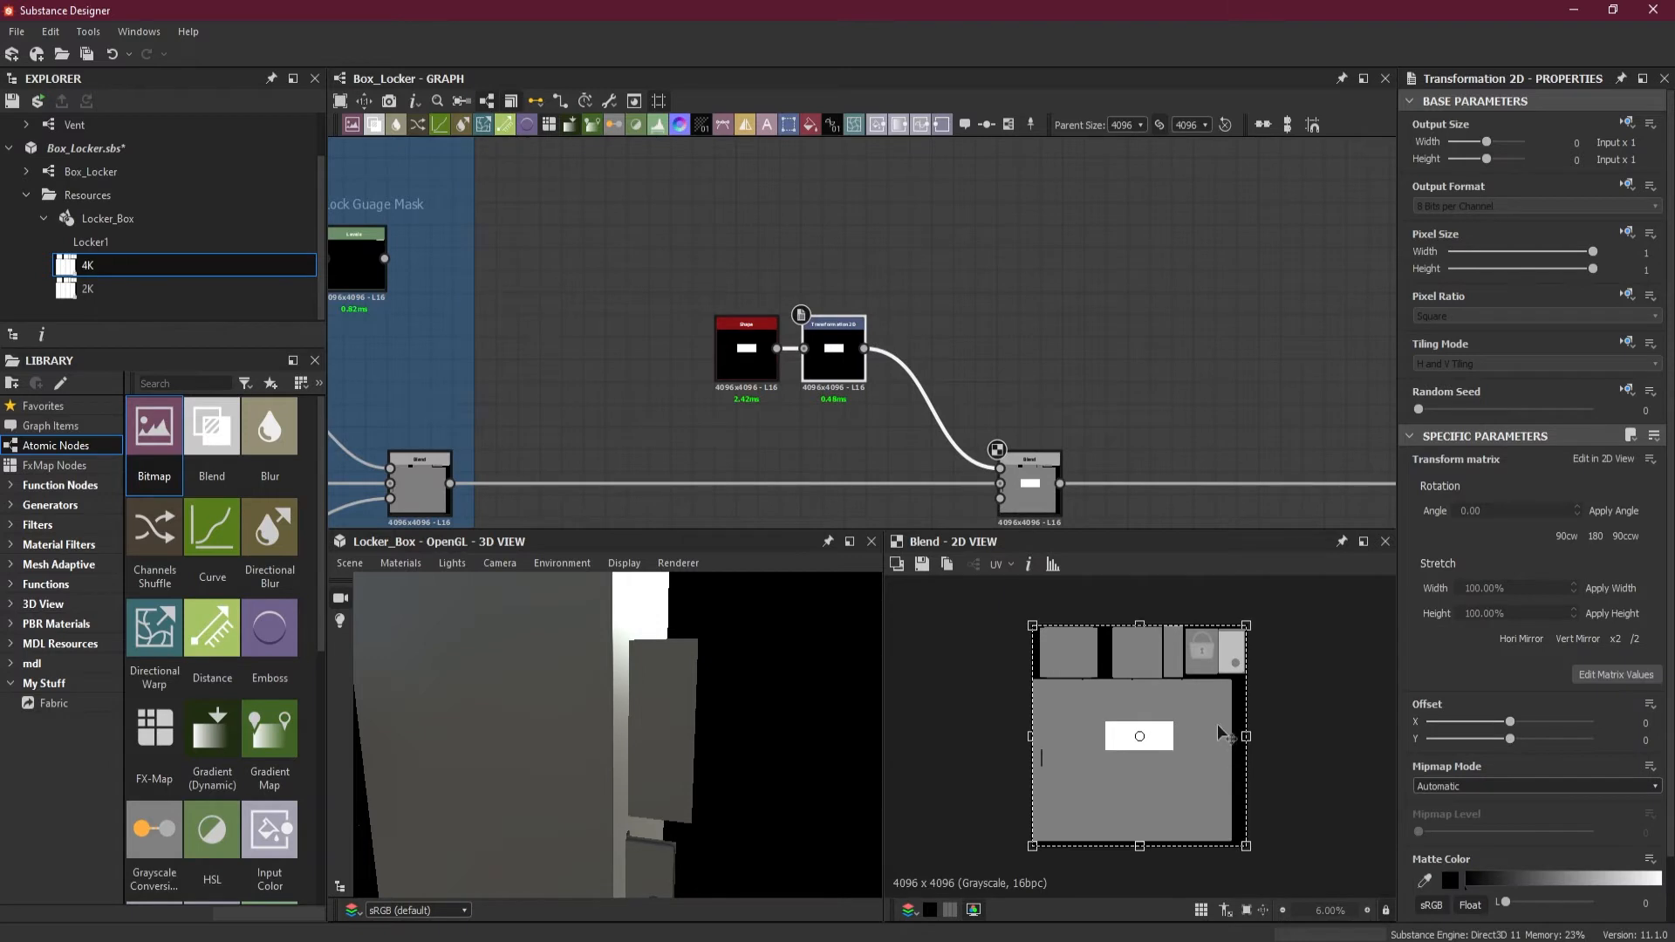
pyautogui.moveTo(1164, 740); pyautogui.dragTo(1195, 675)
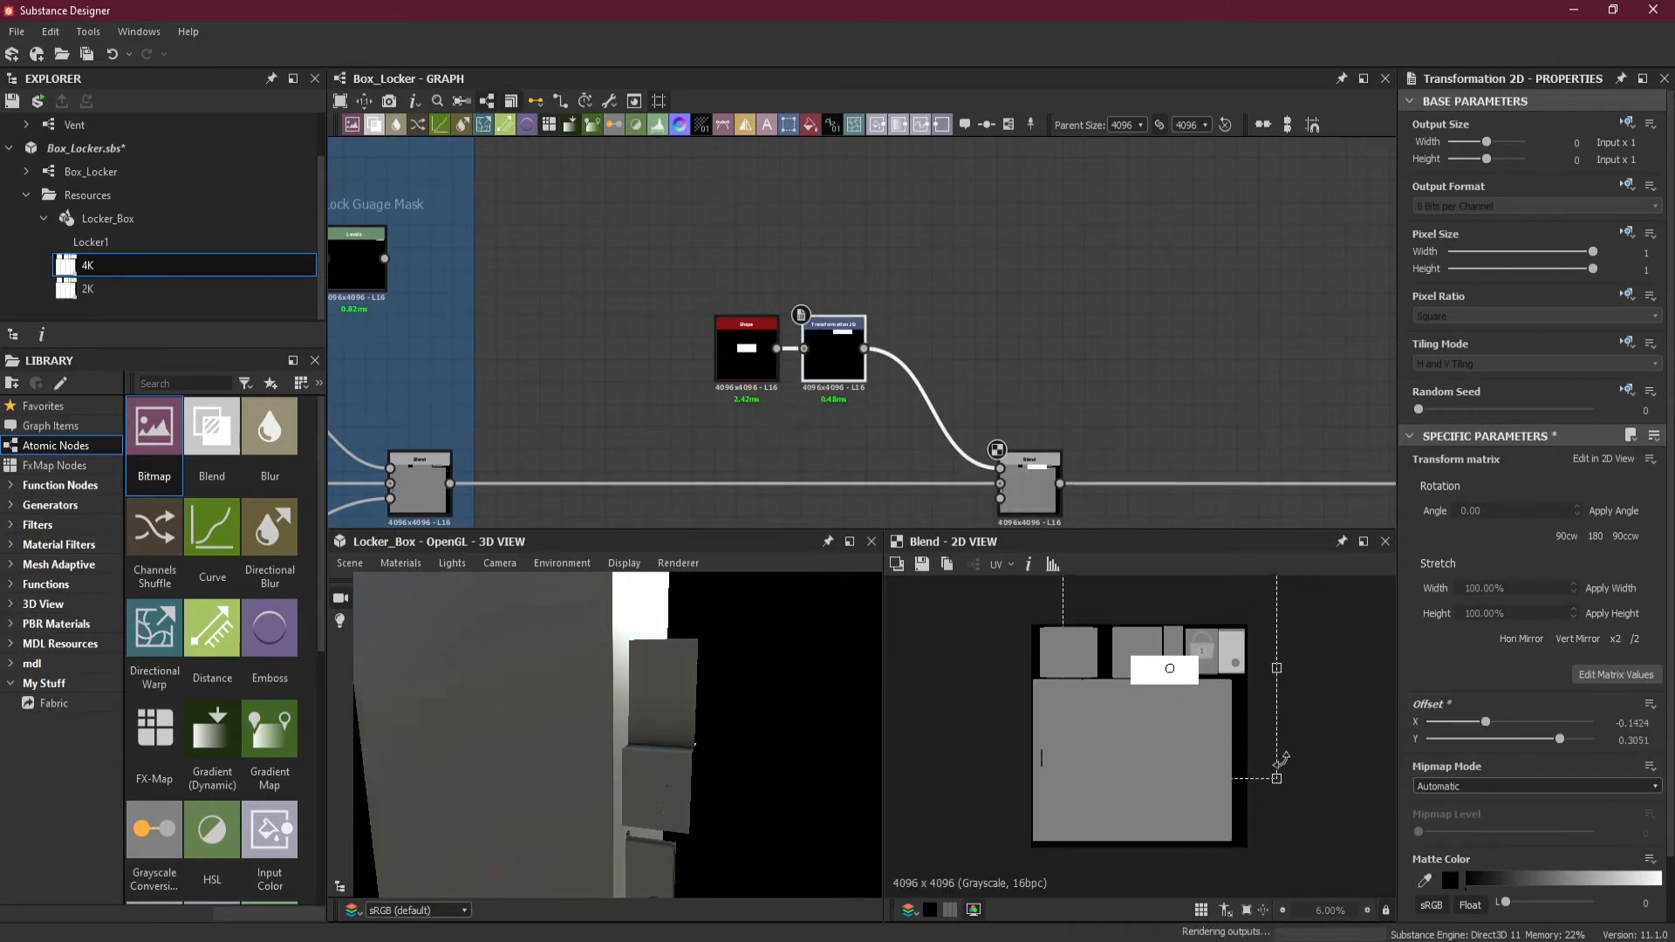
# Step: Override the Transformation 2D tiling mode as Absolute and set it to No Tiling
pyautogui.click(1623, 343)
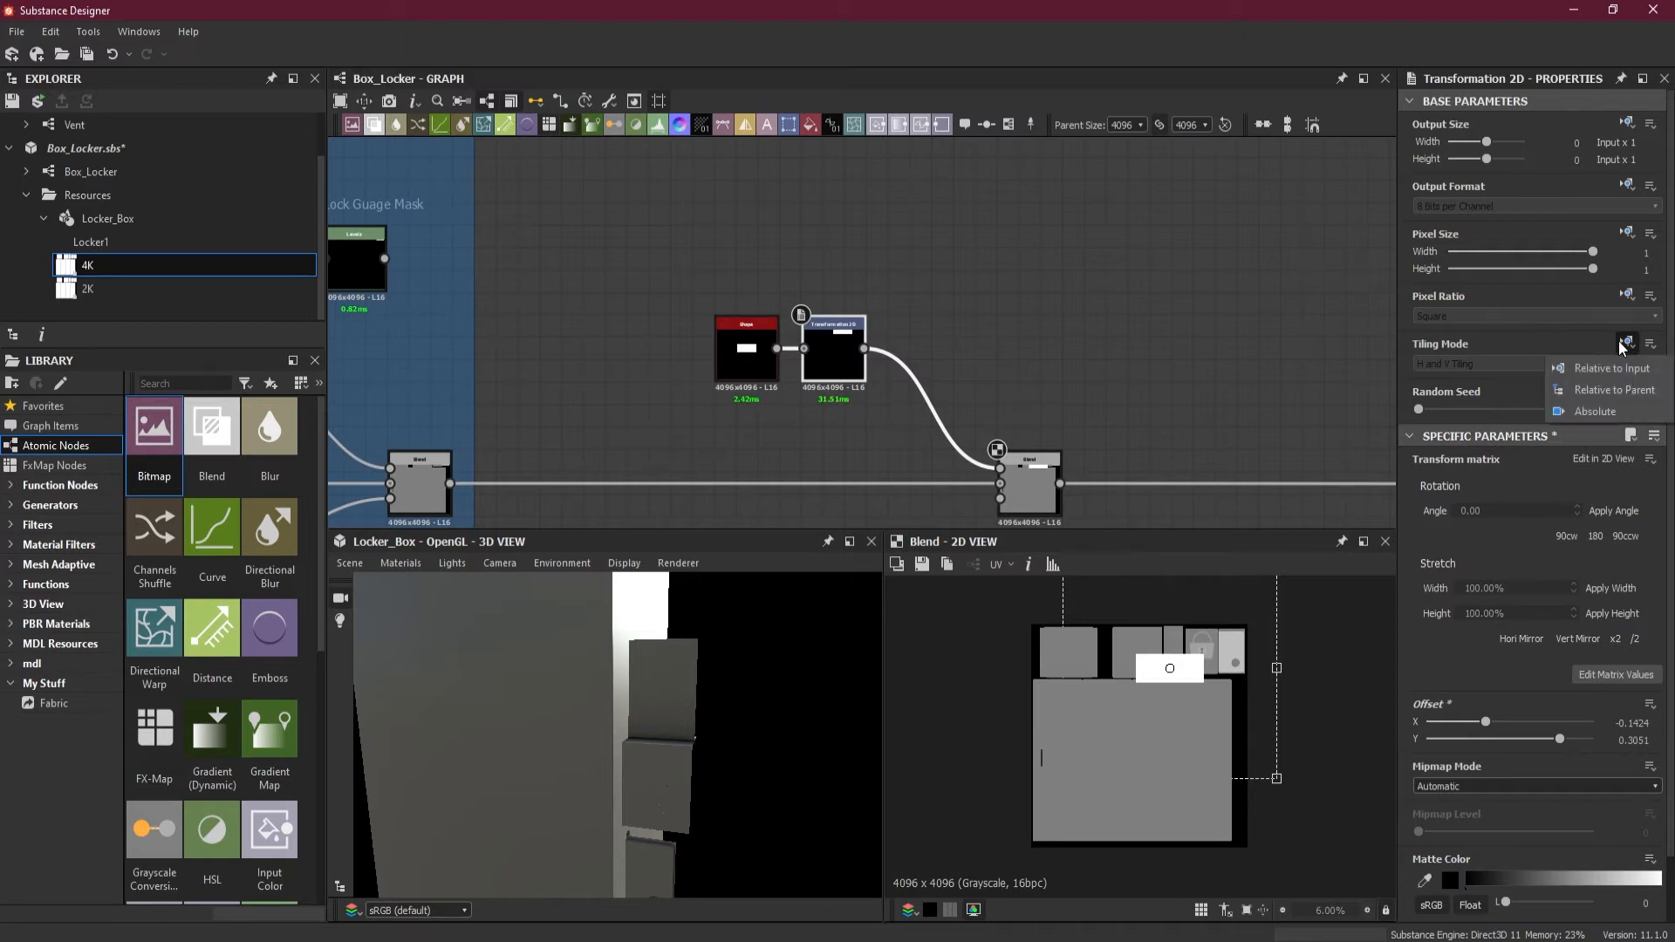
pyautogui.click(1597, 412)
pyautogui.click(1536, 364)
pyautogui.click(1483, 373)
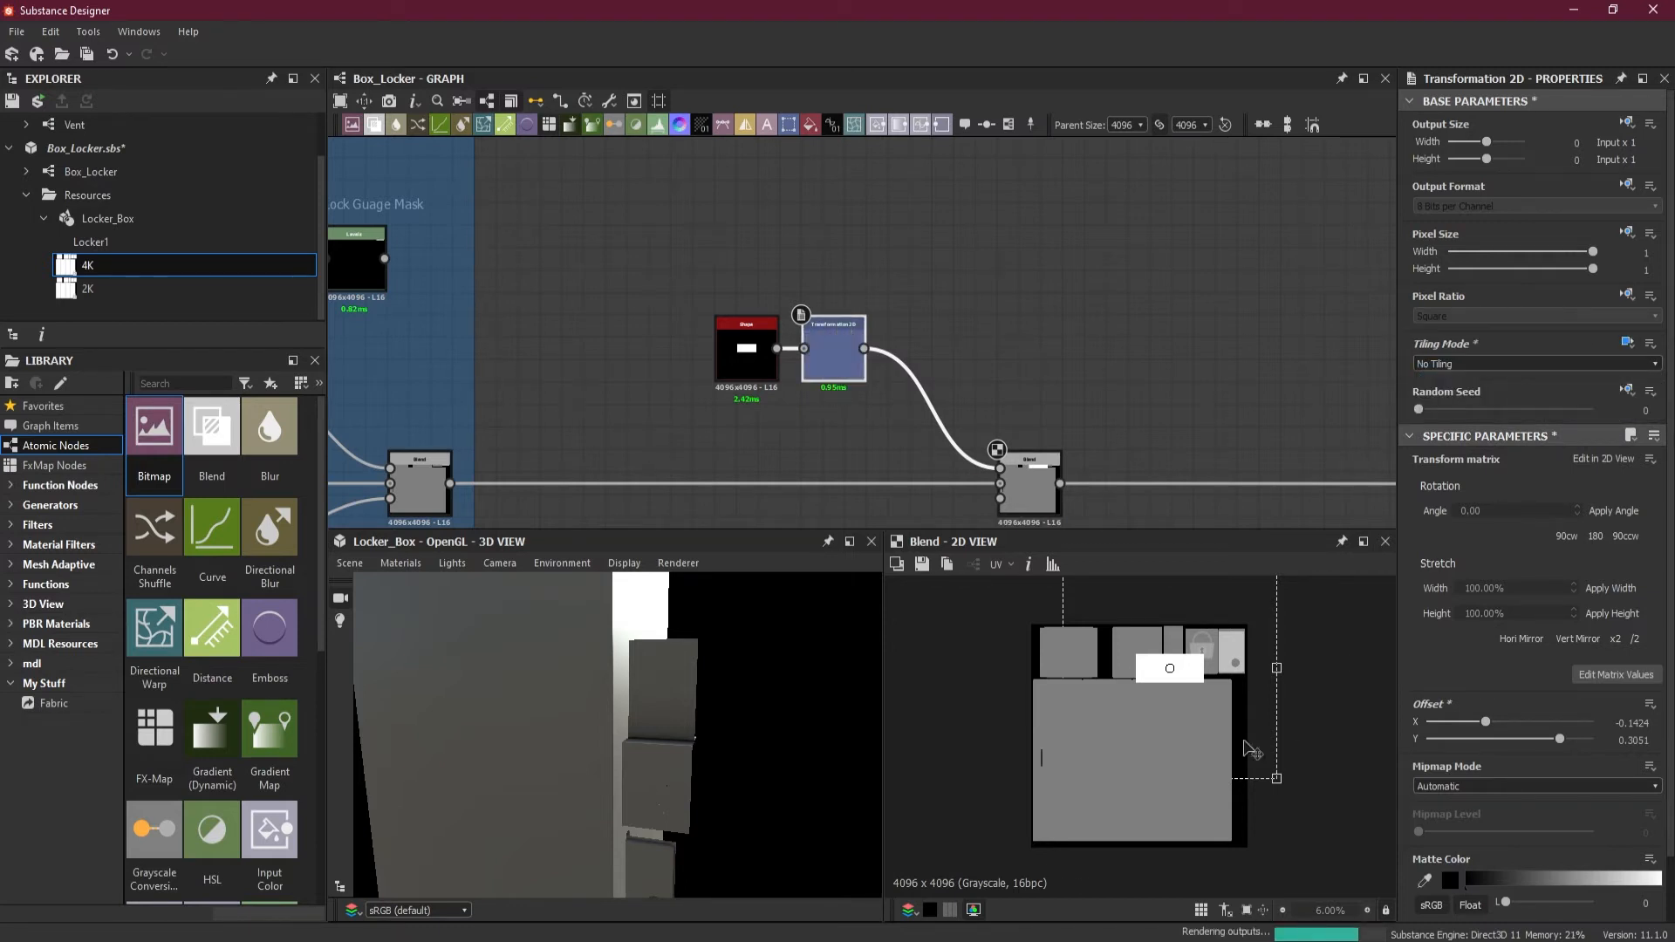
# Step: Scale the rectangle down in Transformation 2D and fit it within the width of the narrow UV shell beside the padlock
pyautogui.moveTo(1276, 777); pyautogui.dragTo(1216, 707)
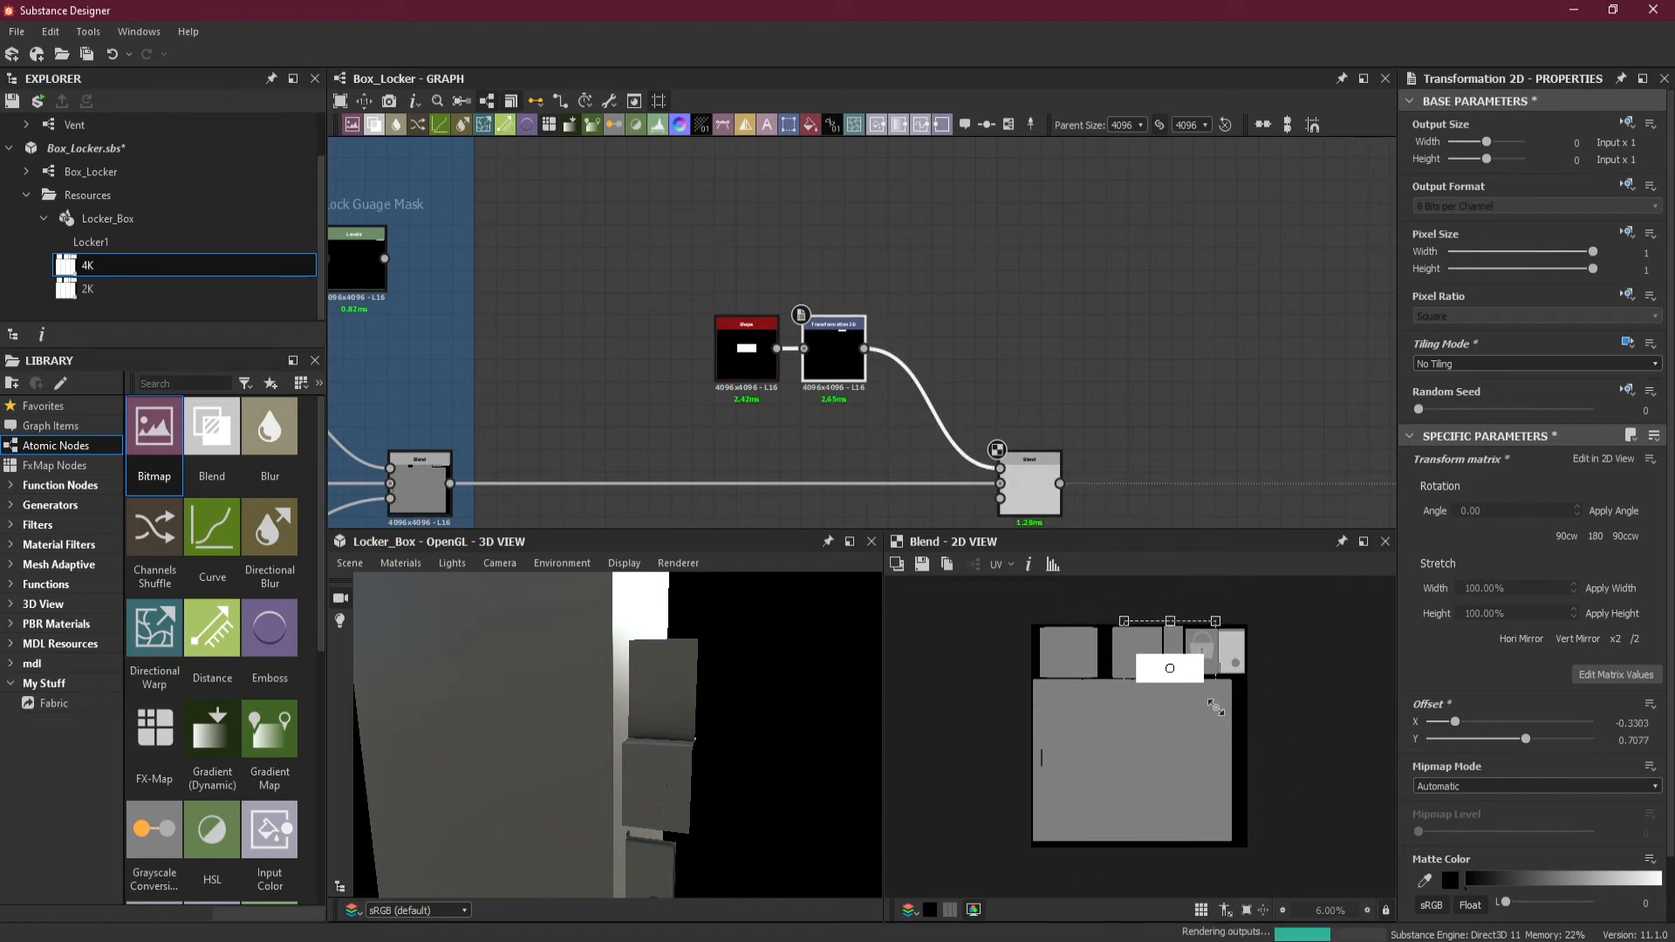
pyautogui.scroll(3, 1204, 703)
pyautogui.moveTo(1270, 646); pyautogui.dragTo(1247, 737, button='middle')
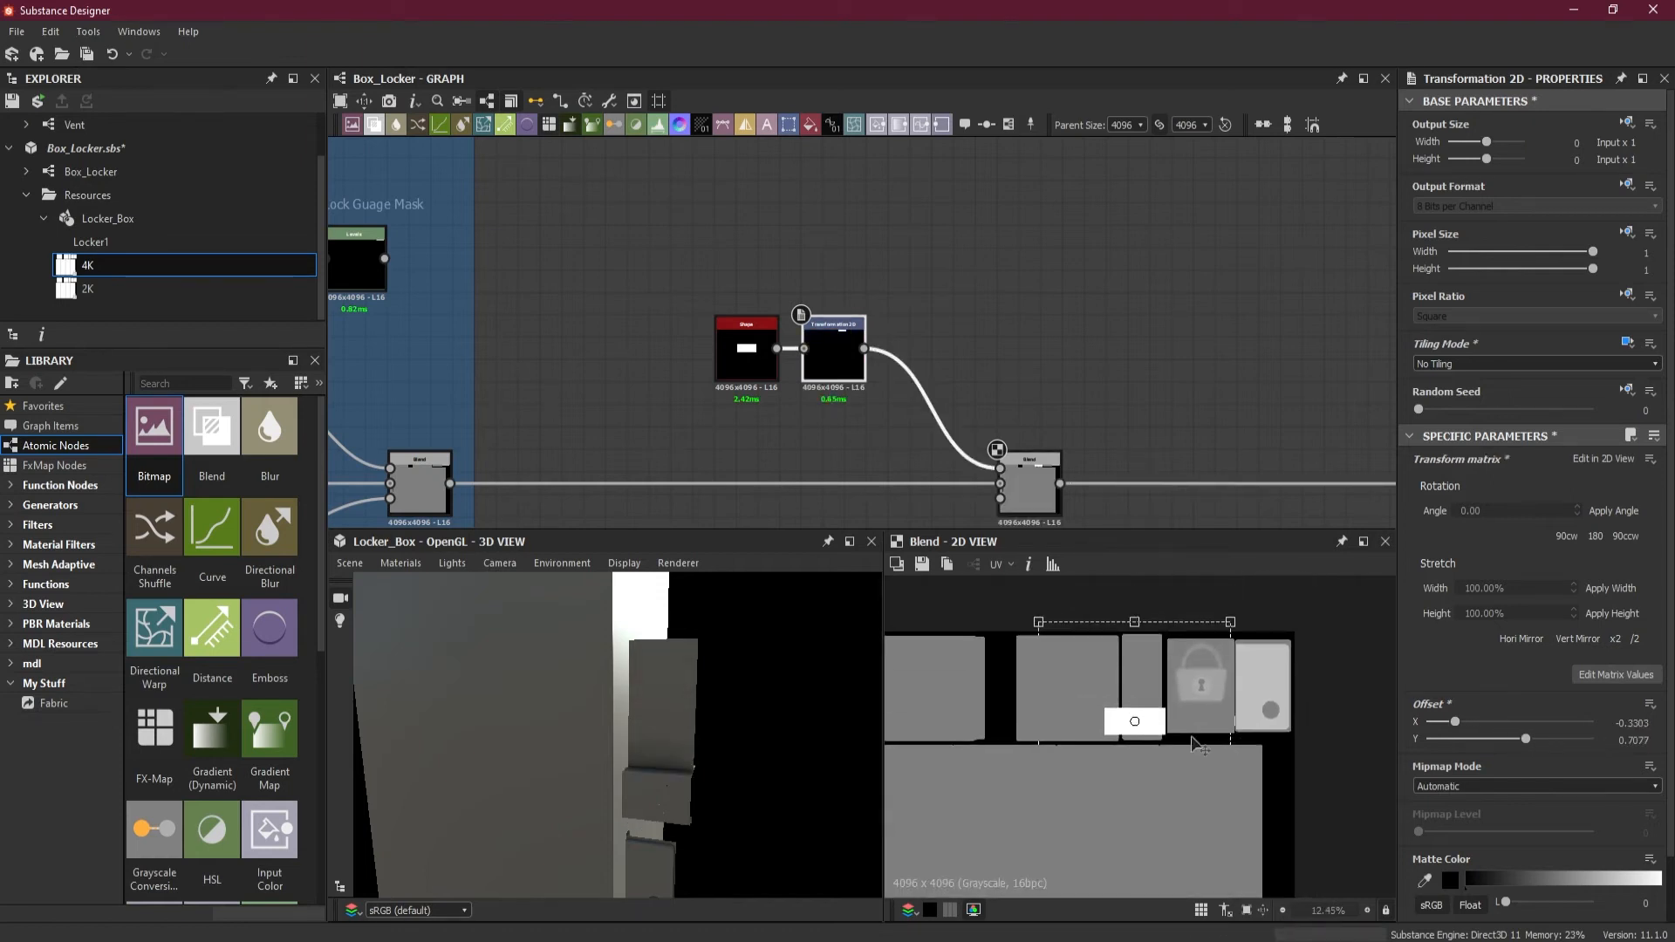
pyautogui.moveTo(1150, 713); pyautogui.dragTo(1159, 710)
pyautogui.scroll(3, 1171, 715)
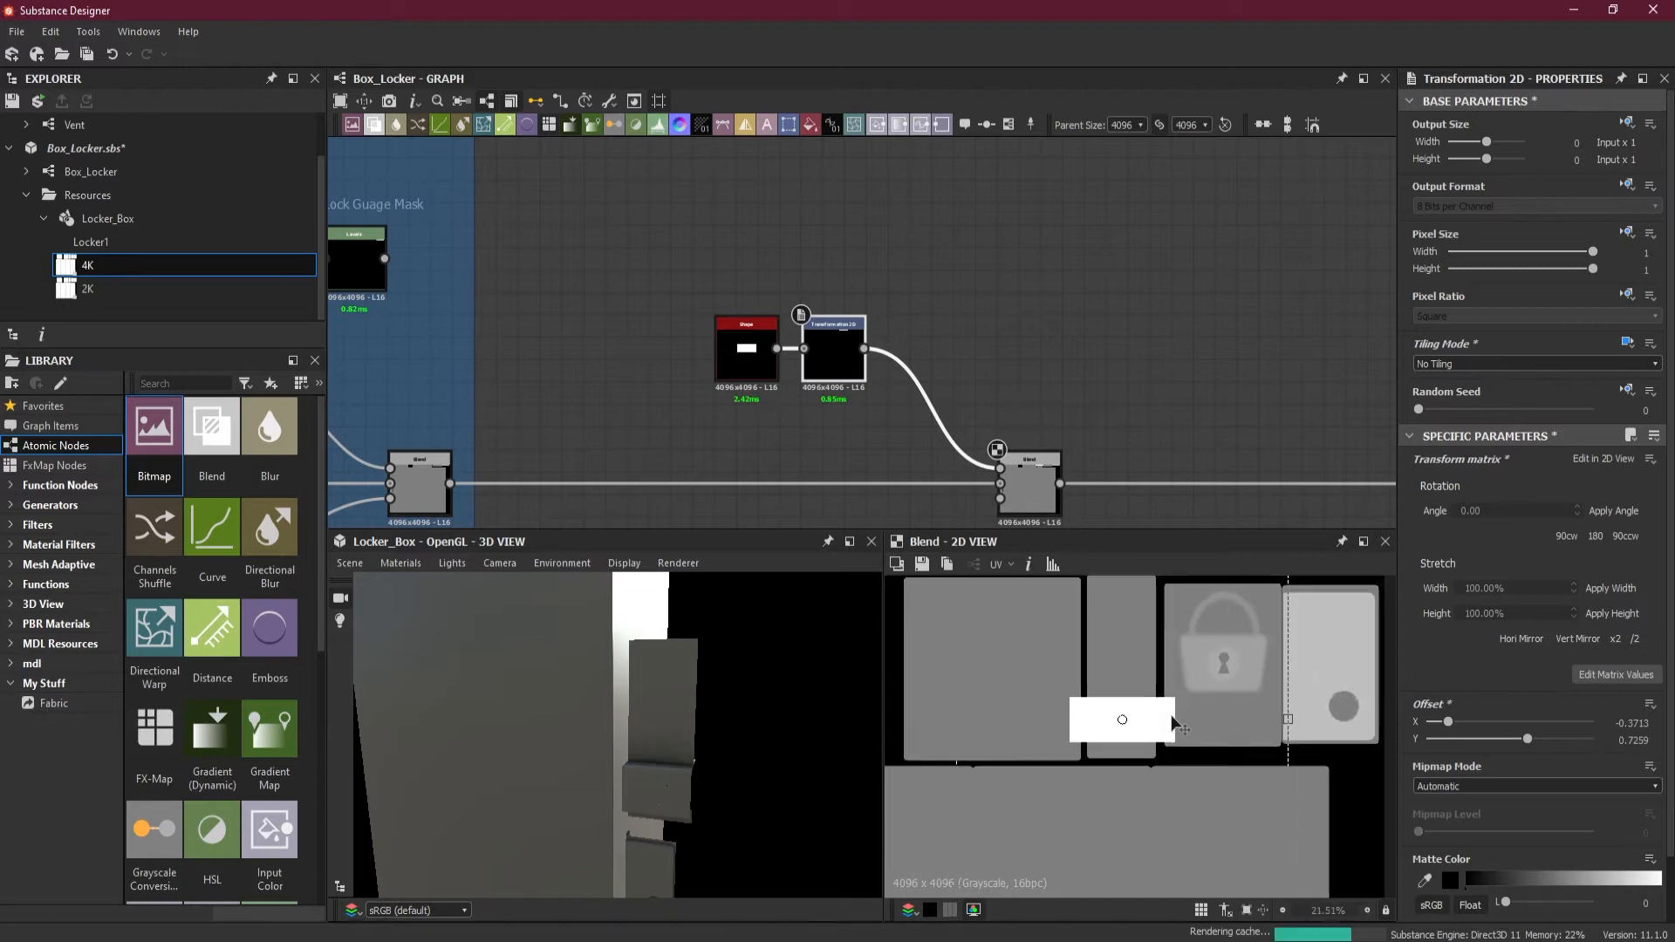
pyautogui.scroll(-1, 1197, 728)
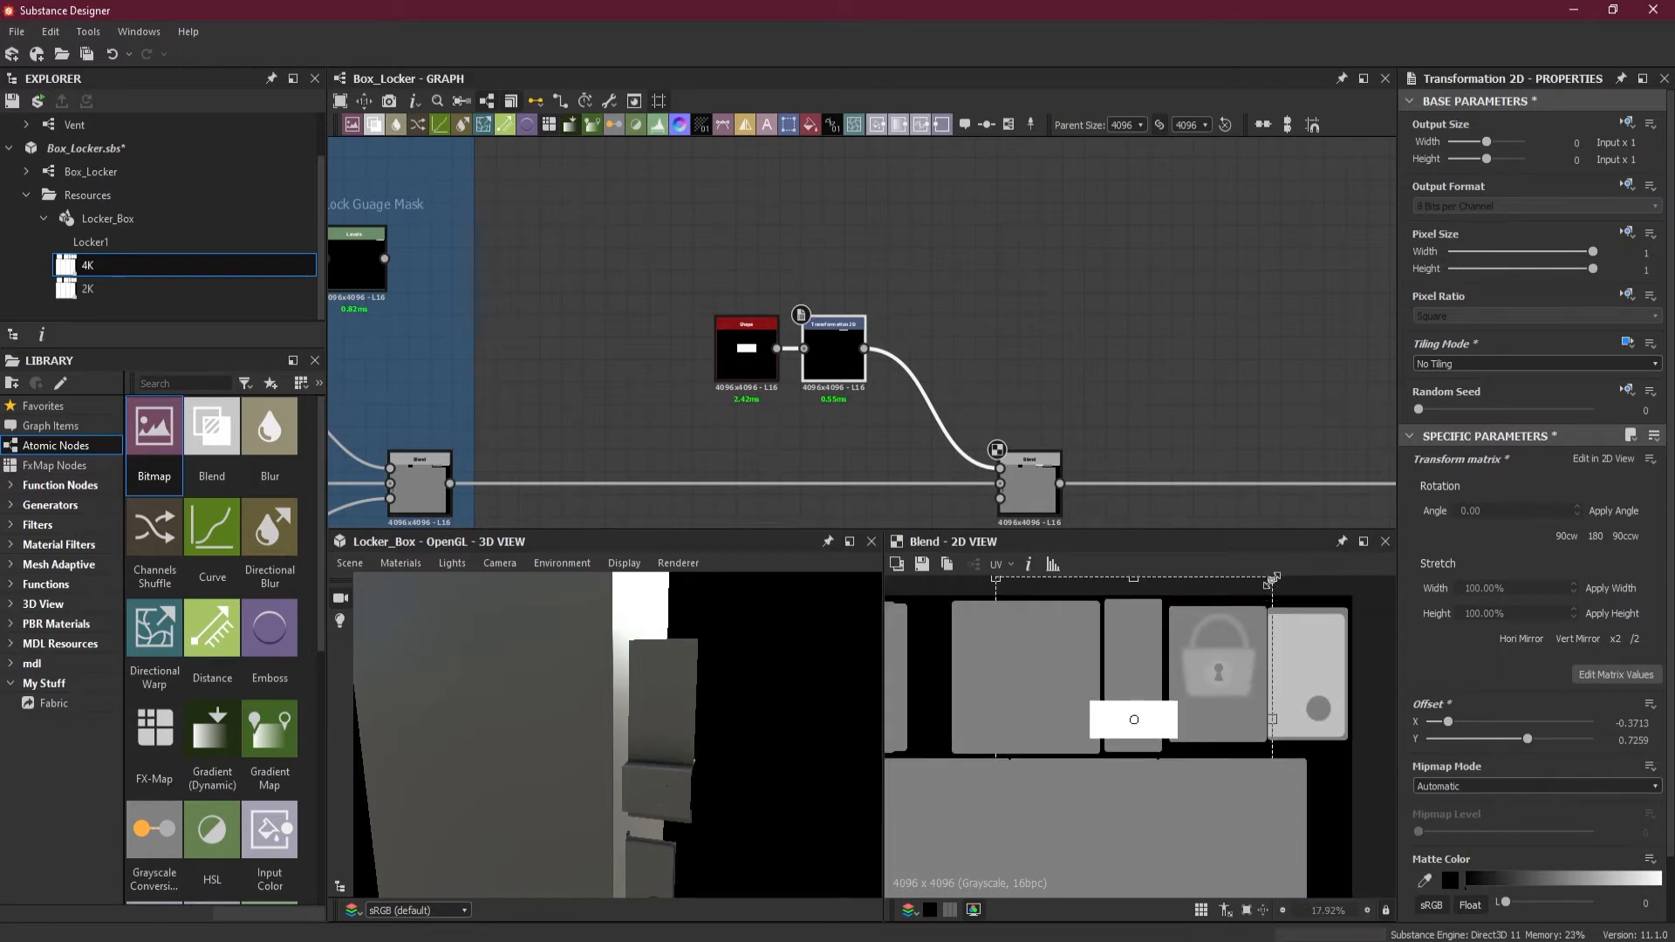
pyautogui.moveTo(1271, 581); pyautogui.dragTo(1174, 668)
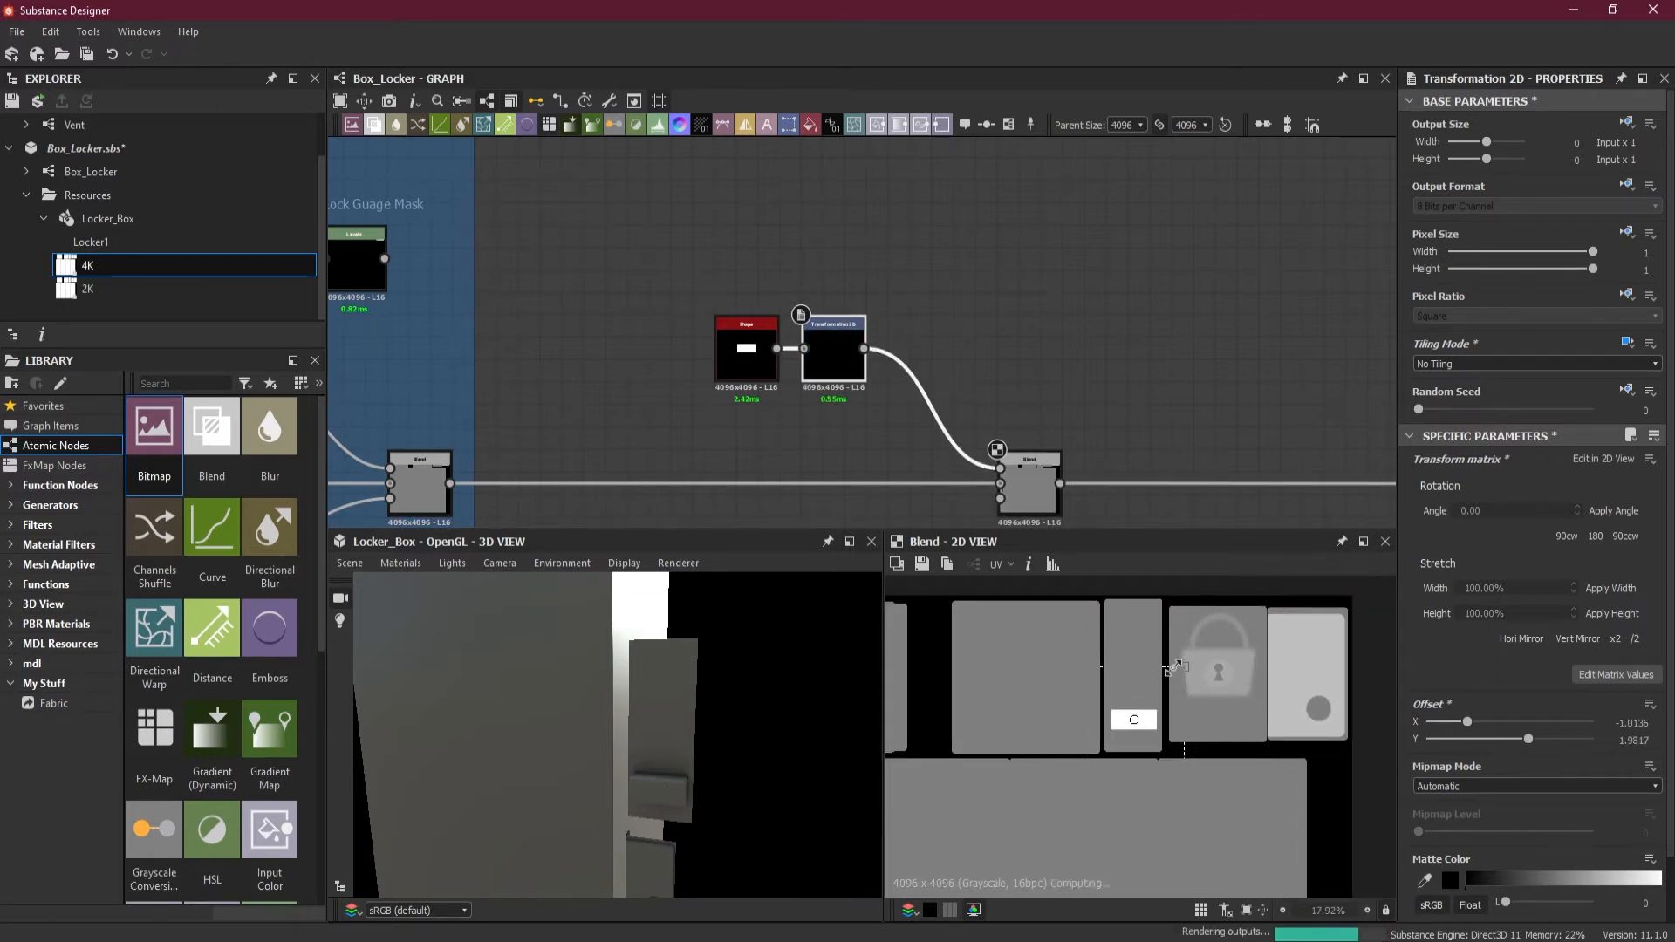
# Step: Move the small rectangle to the narrow shell's lower-left edge, offset about X -0.9, Y 1.89, and preview the Blend
pyautogui.scroll(3, 1174, 670)
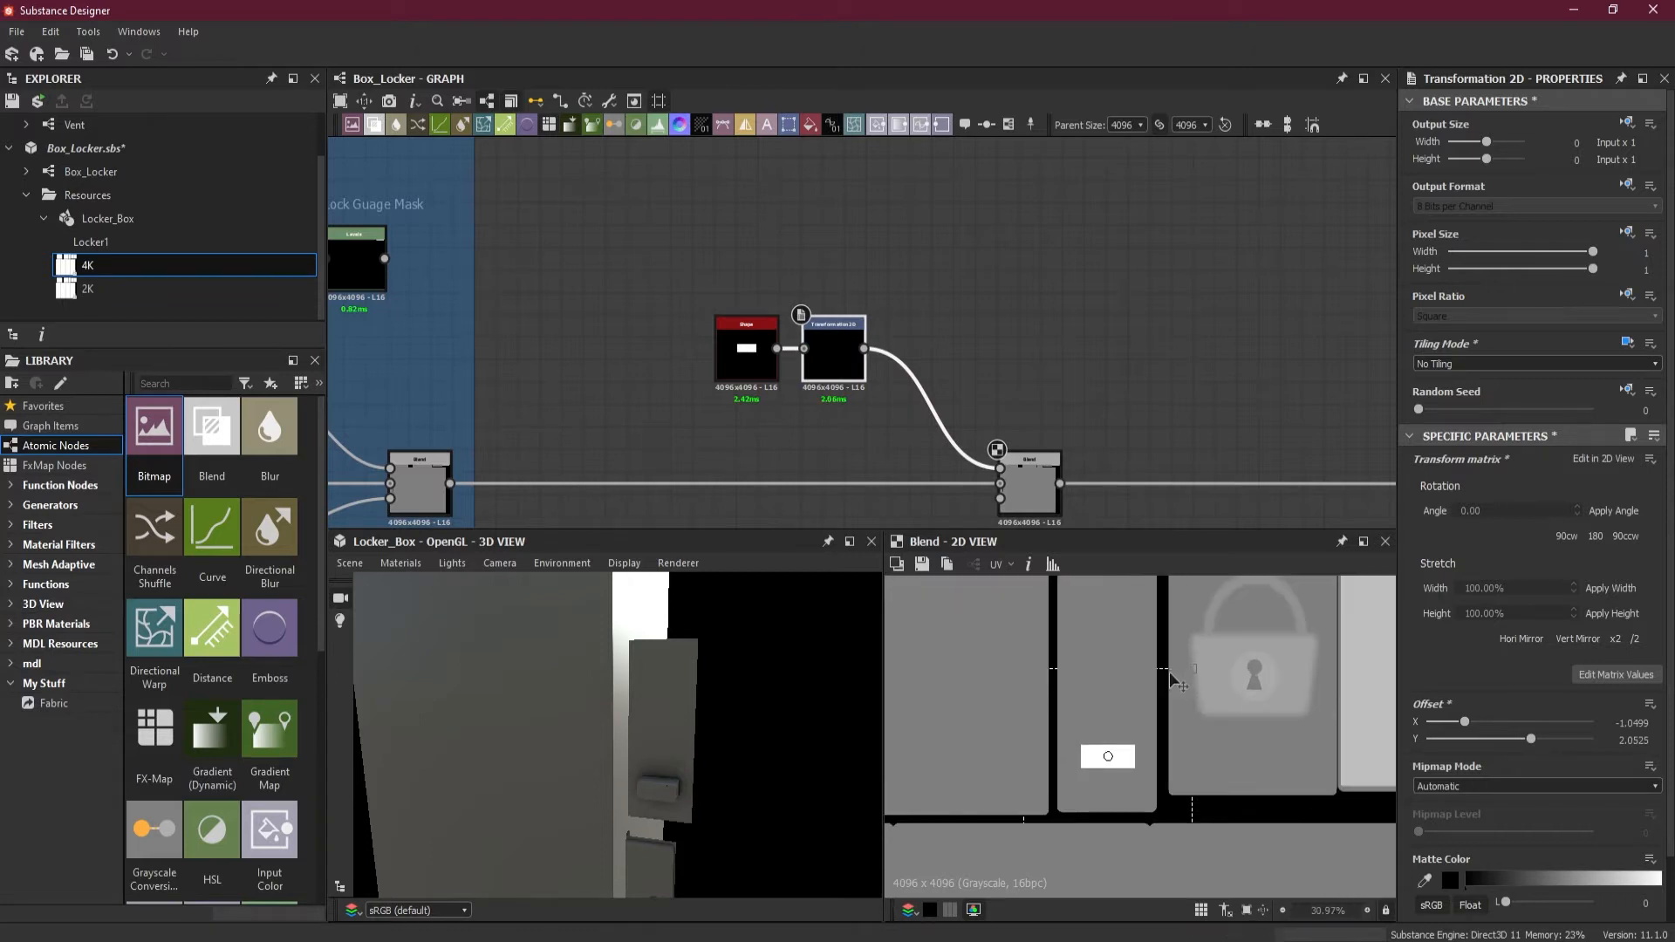
pyautogui.moveTo(732, 825); pyautogui.dragTo(723, 790)
pyautogui.moveTo(1134, 772); pyautogui.dragTo(1105, 798)
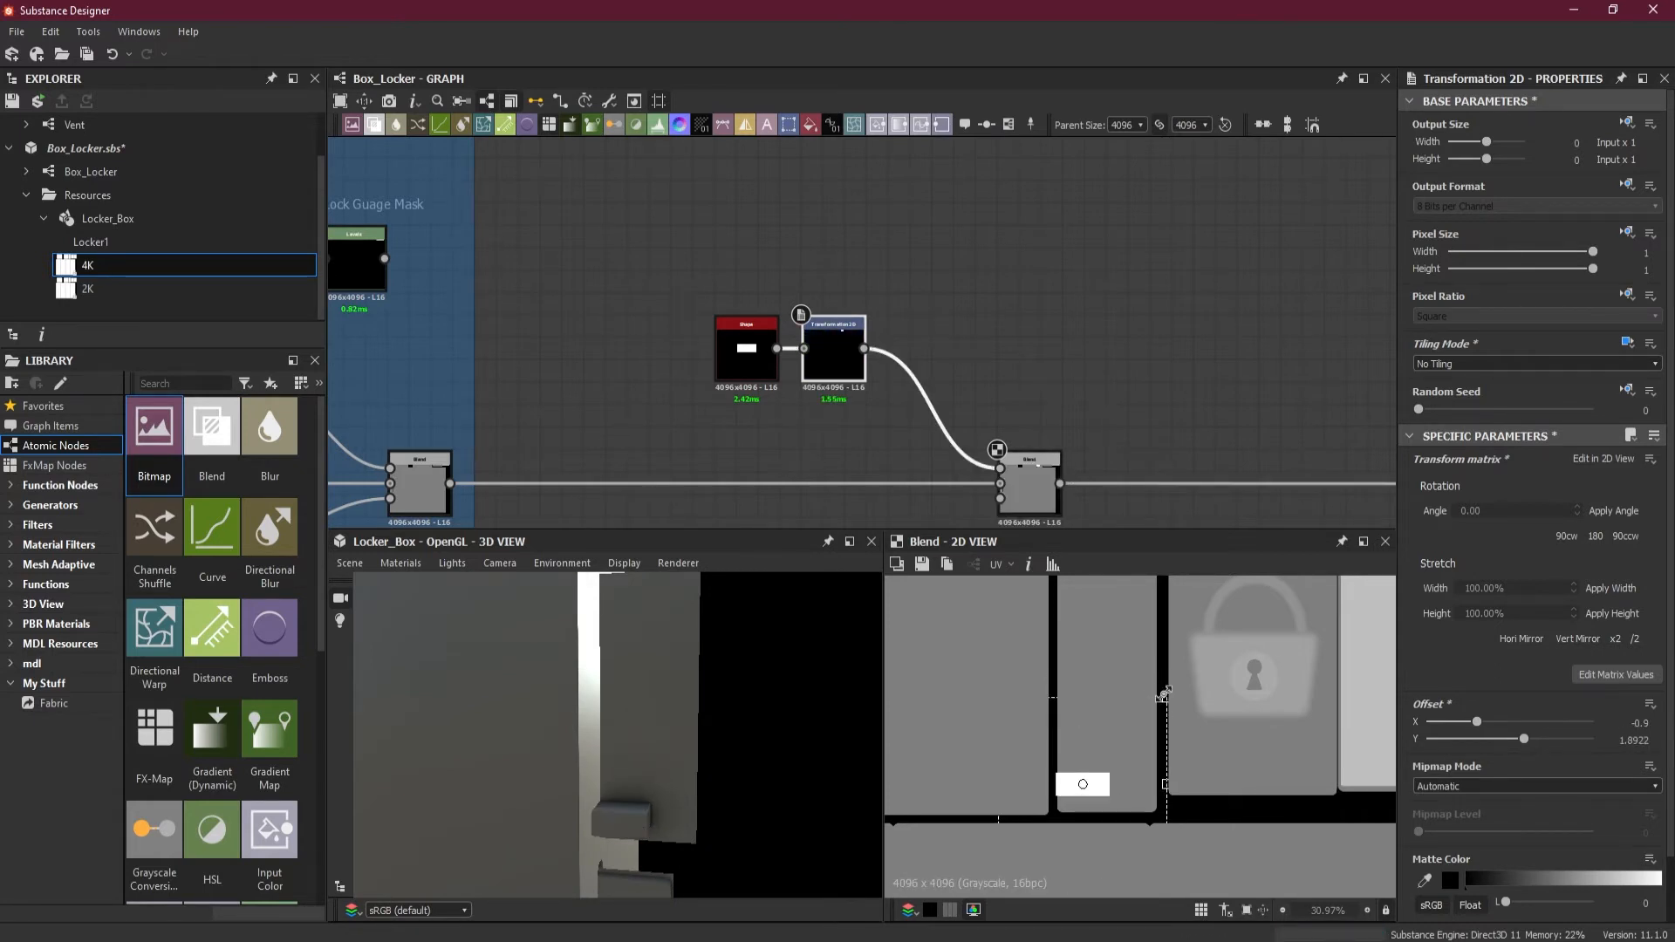
pyautogui.doubleClick(831, 361)
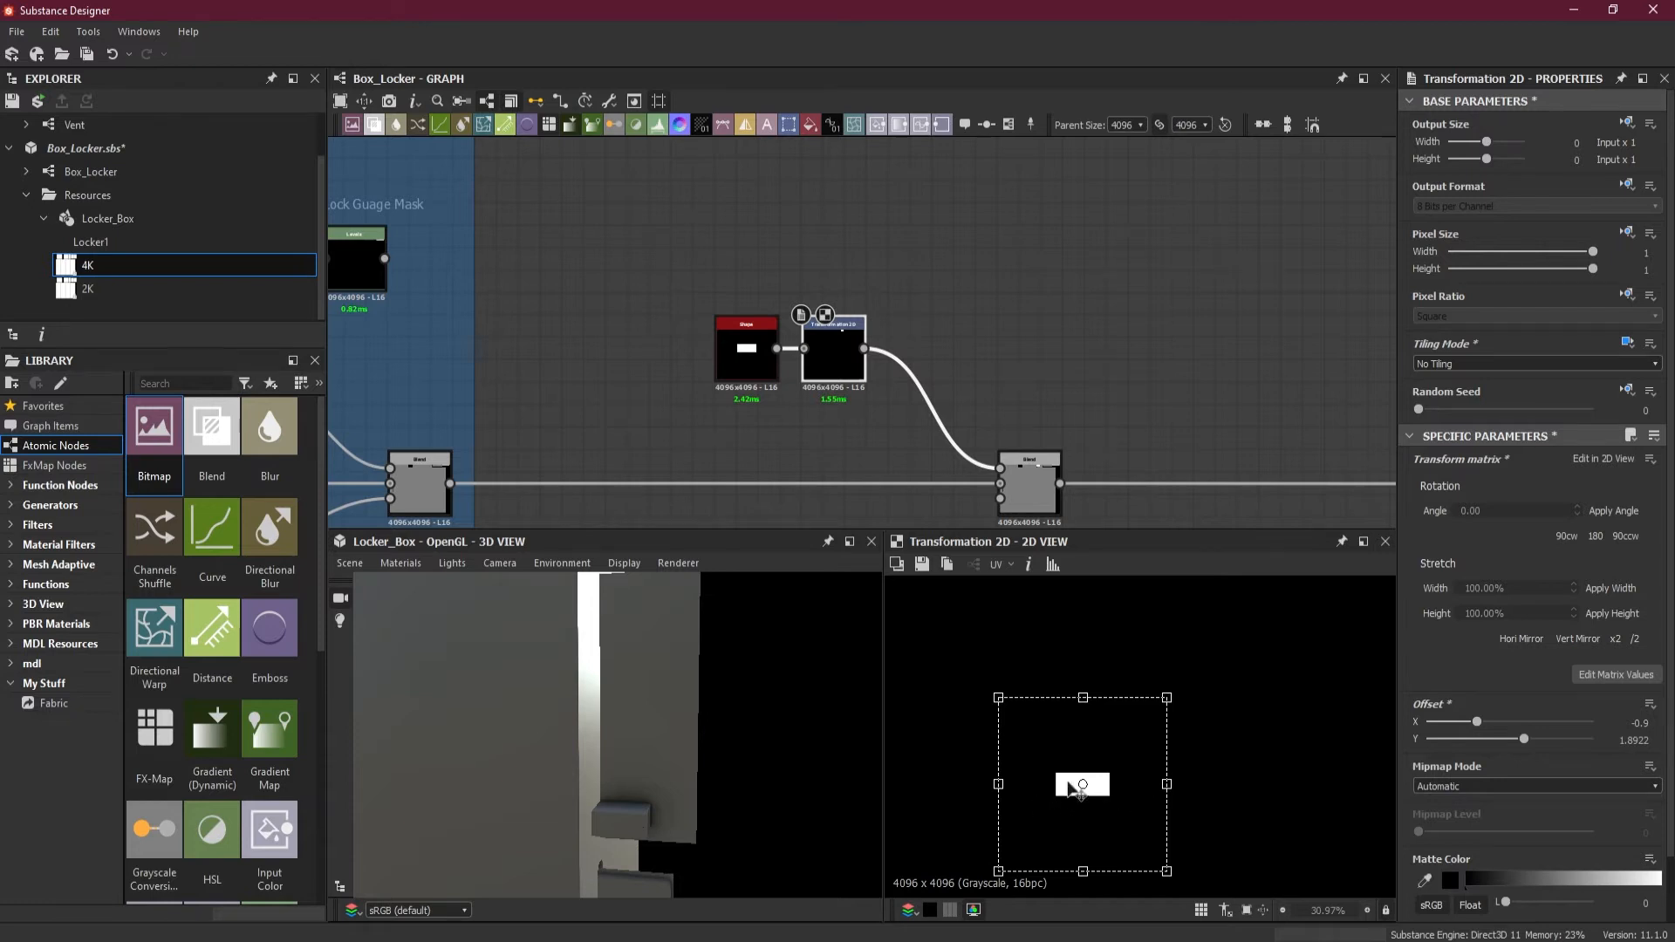
pyautogui.moveTo(764, 805); pyautogui.dragTo(730, 808)
pyautogui.click(1035, 491)
# Step: Find the narrow shell's flood fill mask among the UV Shell Masks and branch its output through a dot below the Midlevel Value frame
pyautogui.scroll(5, 1034, 485)
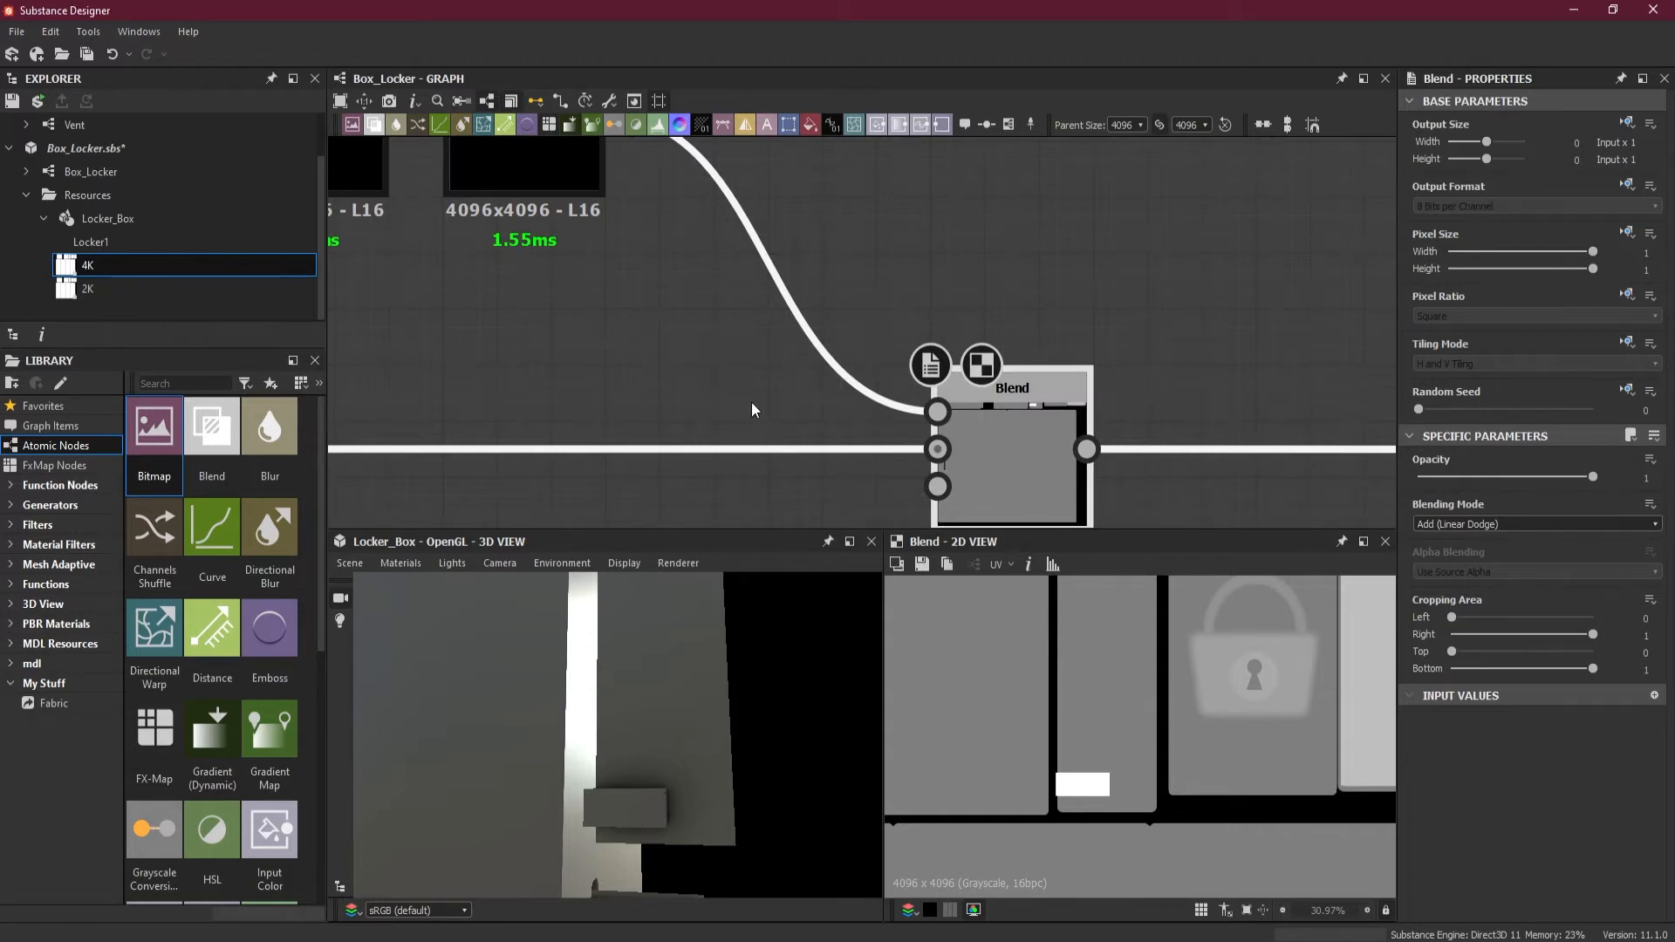
pyautogui.scroll(-10, 751, 401)
pyautogui.moveTo(752, 420); pyautogui.dragTo(989, 440, button='middle')
pyautogui.moveTo(529, 428); pyautogui.dragTo(1162, 406, button='middle')
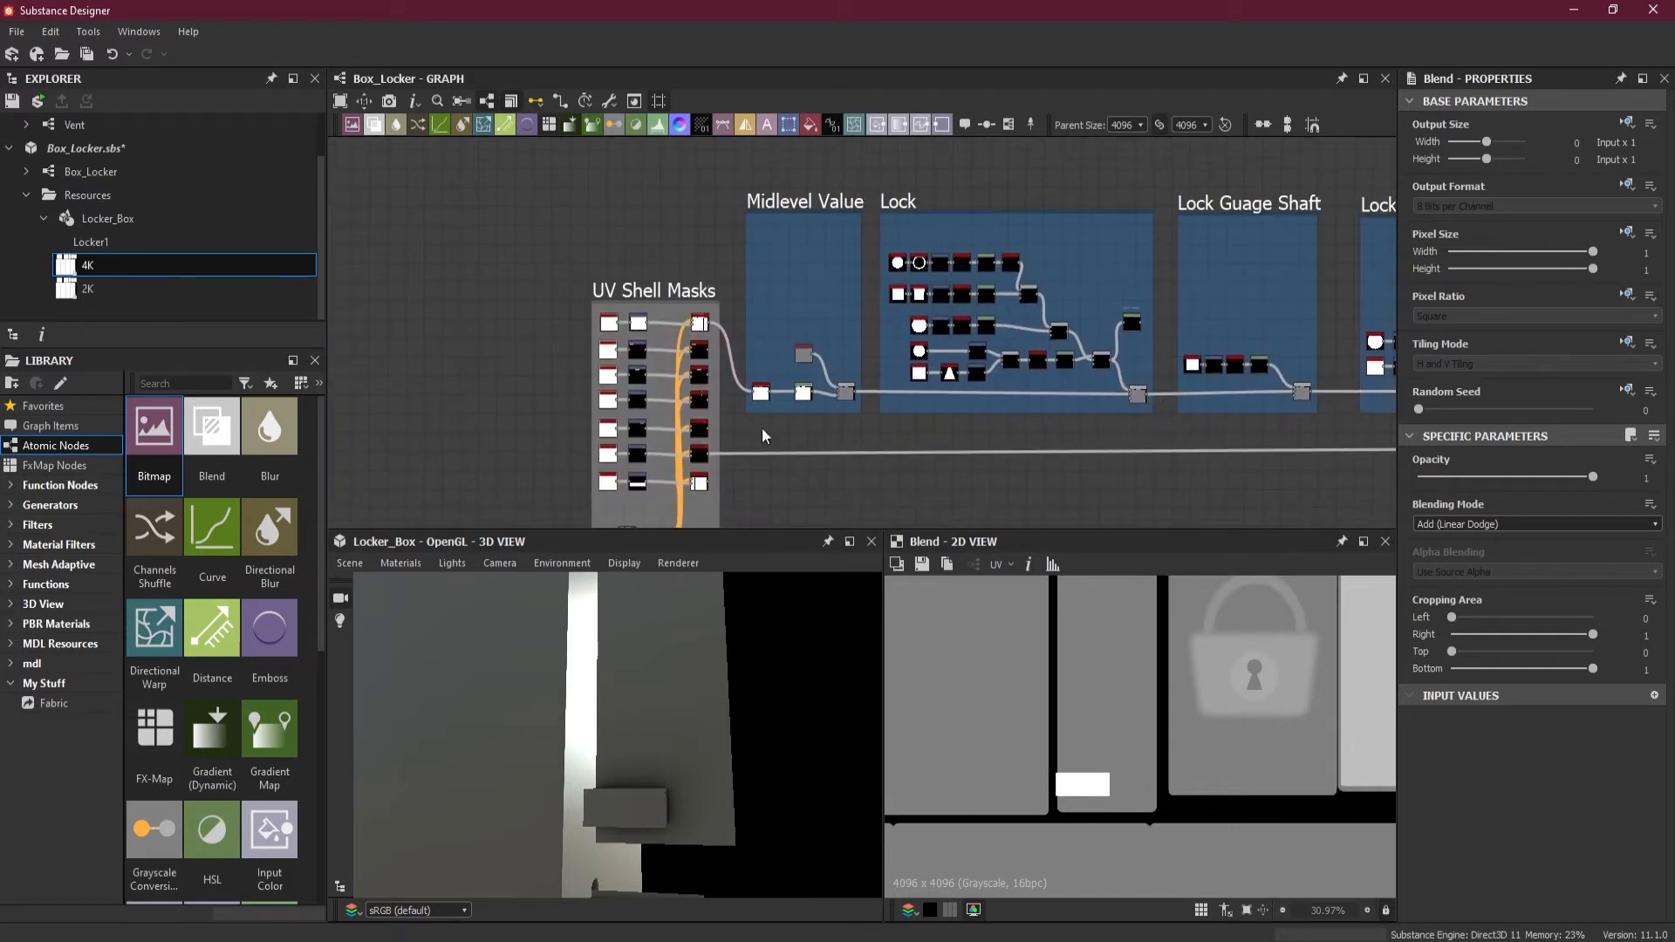
pyautogui.scroll(6, 741, 340)
pyautogui.moveTo(857, 491); pyautogui.dragTo(893, 516, button='middle')
pyautogui.scroll(2, 873, 370)
pyautogui.doubleClick(780, 436)
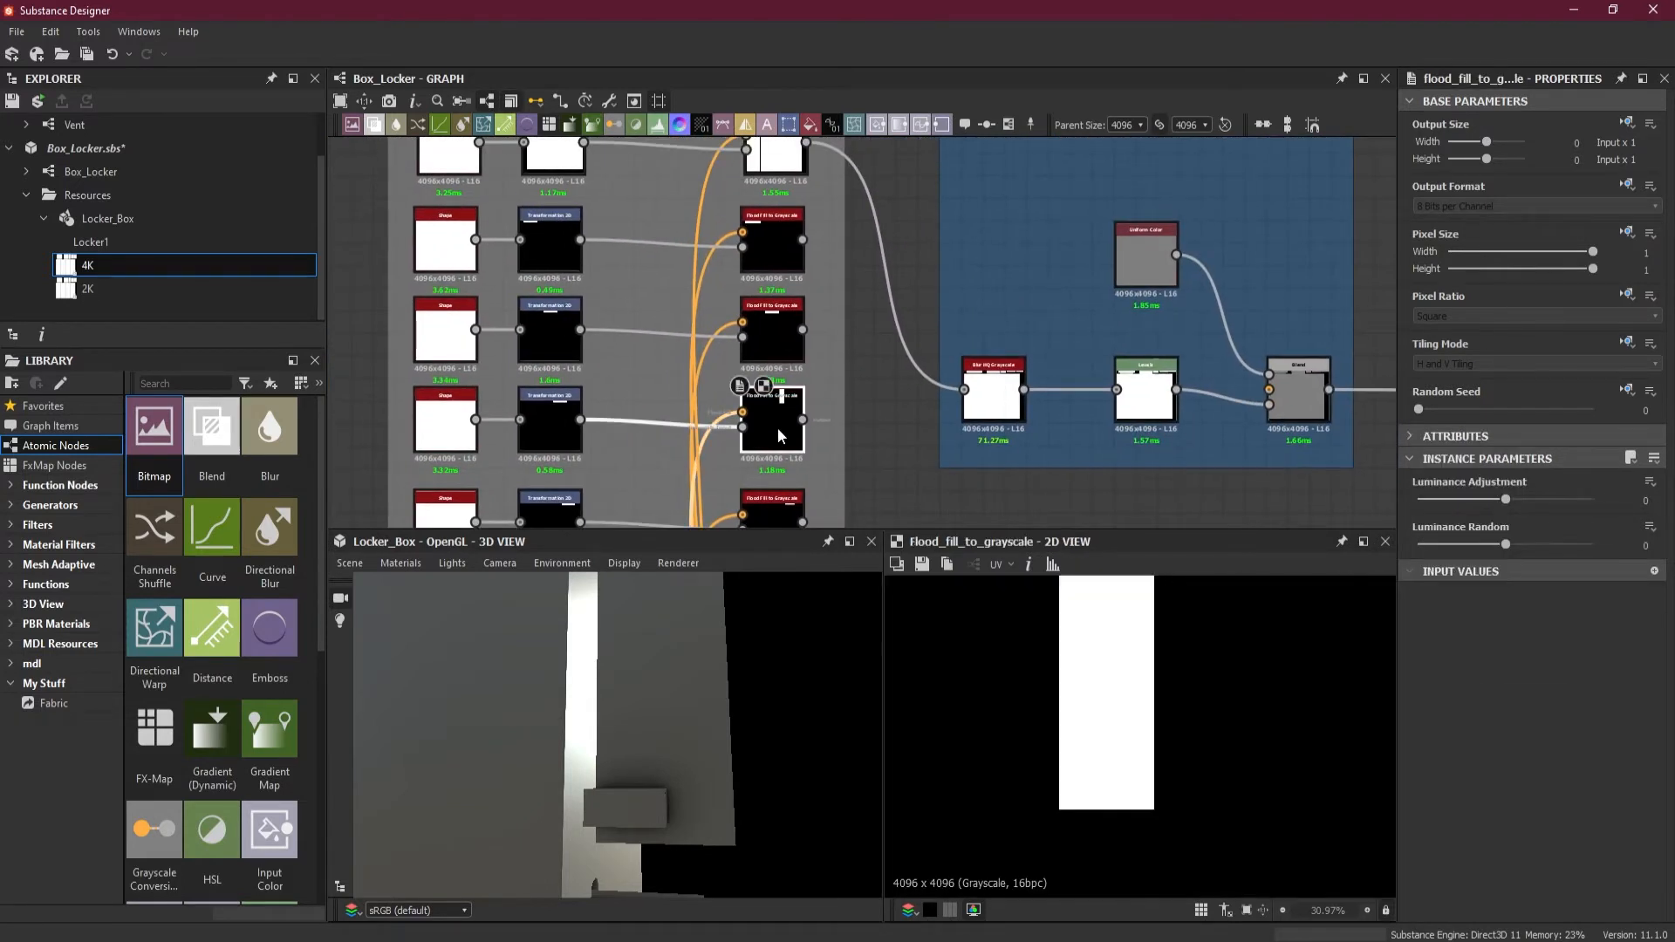
pyautogui.scroll(-3, 875, 445)
pyautogui.moveTo(875, 445); pyautogui.dragTo(603, 288, button='middle')
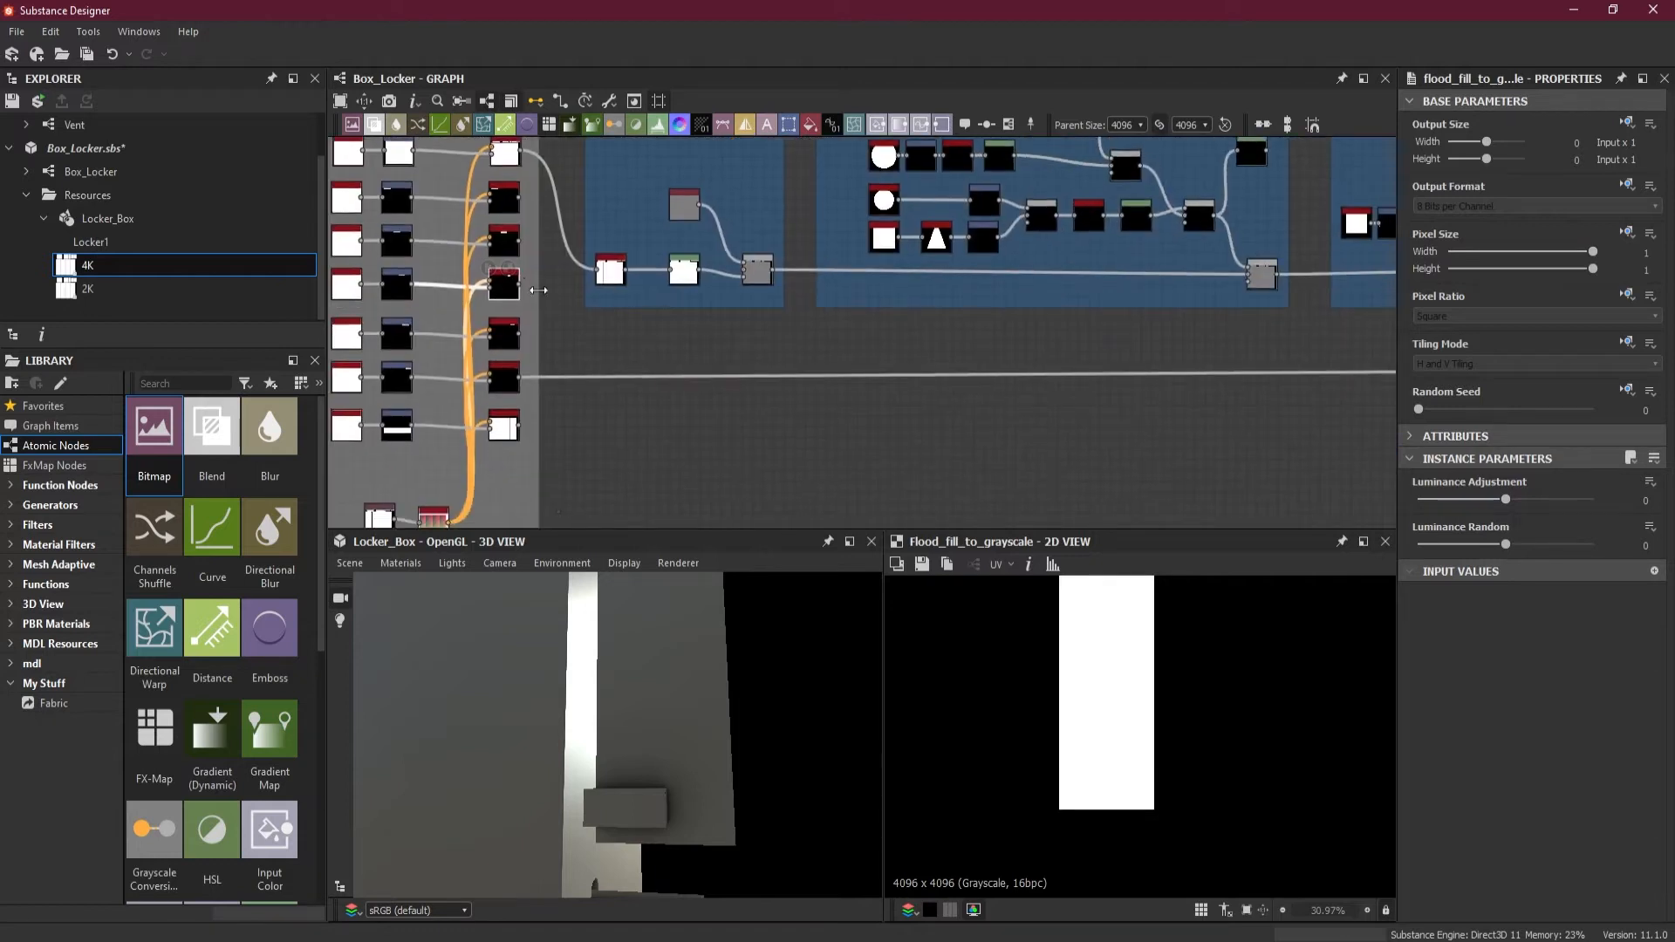
pyautogui.moveTo(519, 284); pyautogui.dragTo(608, 340)
pyautogui.keyDown('alt'); pyautogui.click(602, 330); pyautogui.keyUp('alt')
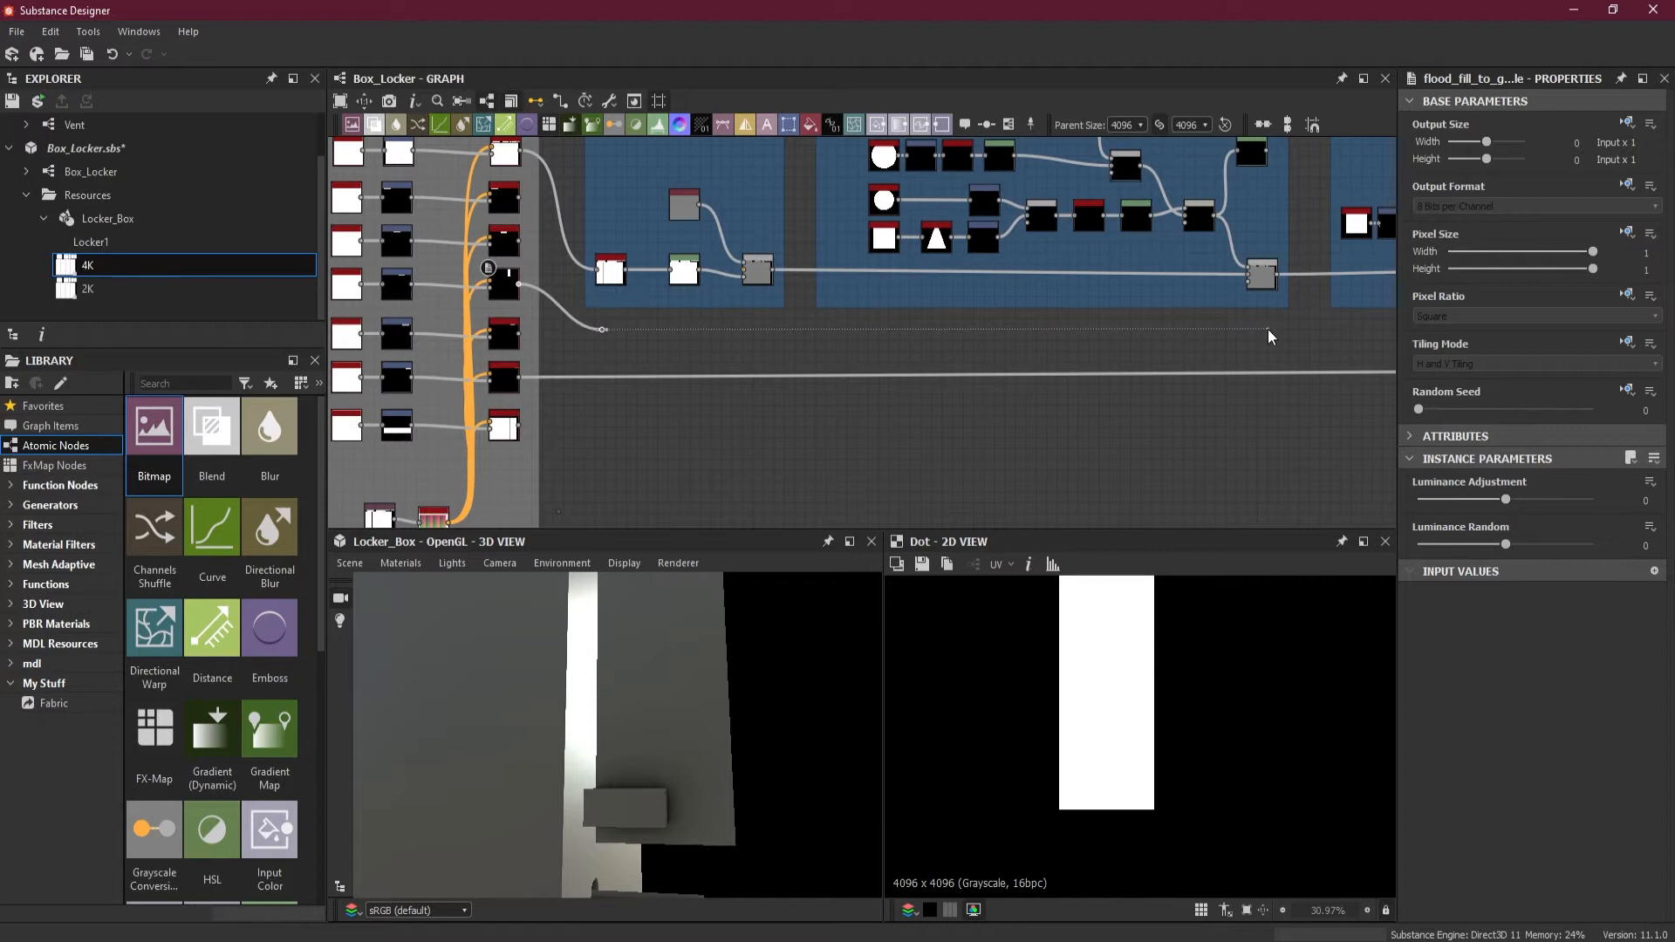
# Step: Route the narrow shell's mask wire to the new Blend's opacity input, adding a second dot just before it
pyautogui.moveTo(1271, 329); pyautogui.dragTo(689, 280, button='middle')
pyautogui.moveTo(1240, 297); pyautogui.dragTo(790, 358, button='middle')
pyautogui.keyDown('alt'); pyautogui.click(1192, 356); pyautogui.keyUp('alt')
pyautogui.click(1267, 297)
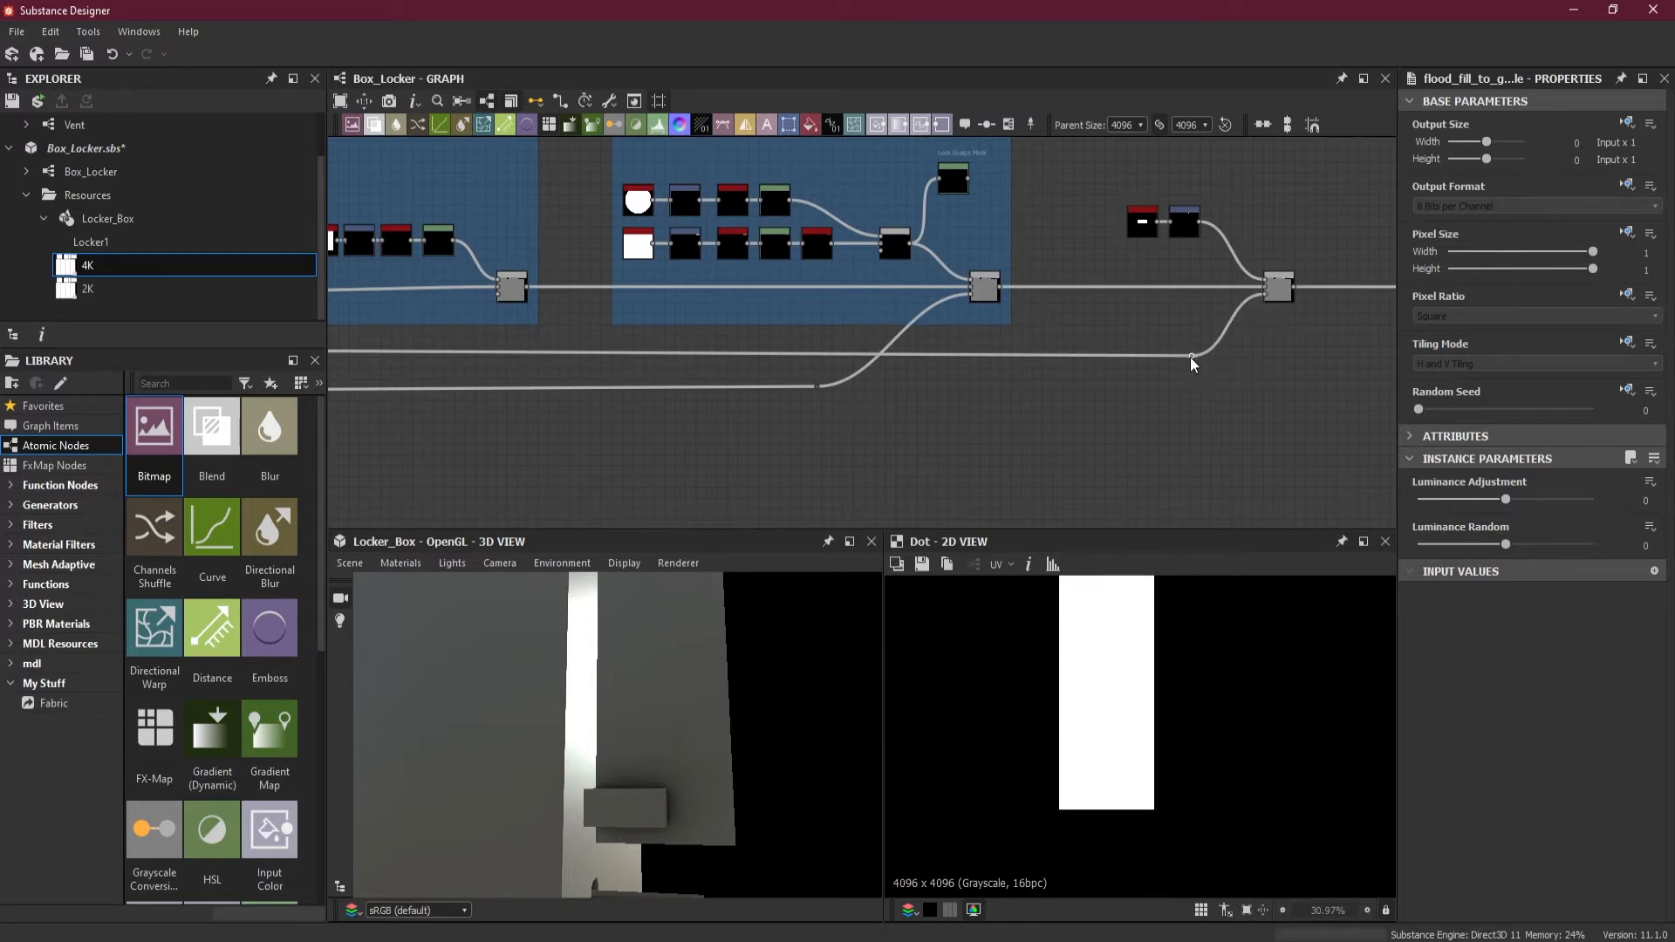
# Step: Preview the masked Blend around the white rectangle, and spread the Shape and Transformation 2D nodes farther apart
pyautogui.scroll(4, 1296, 296)
pyautogui.click(1258, 300)
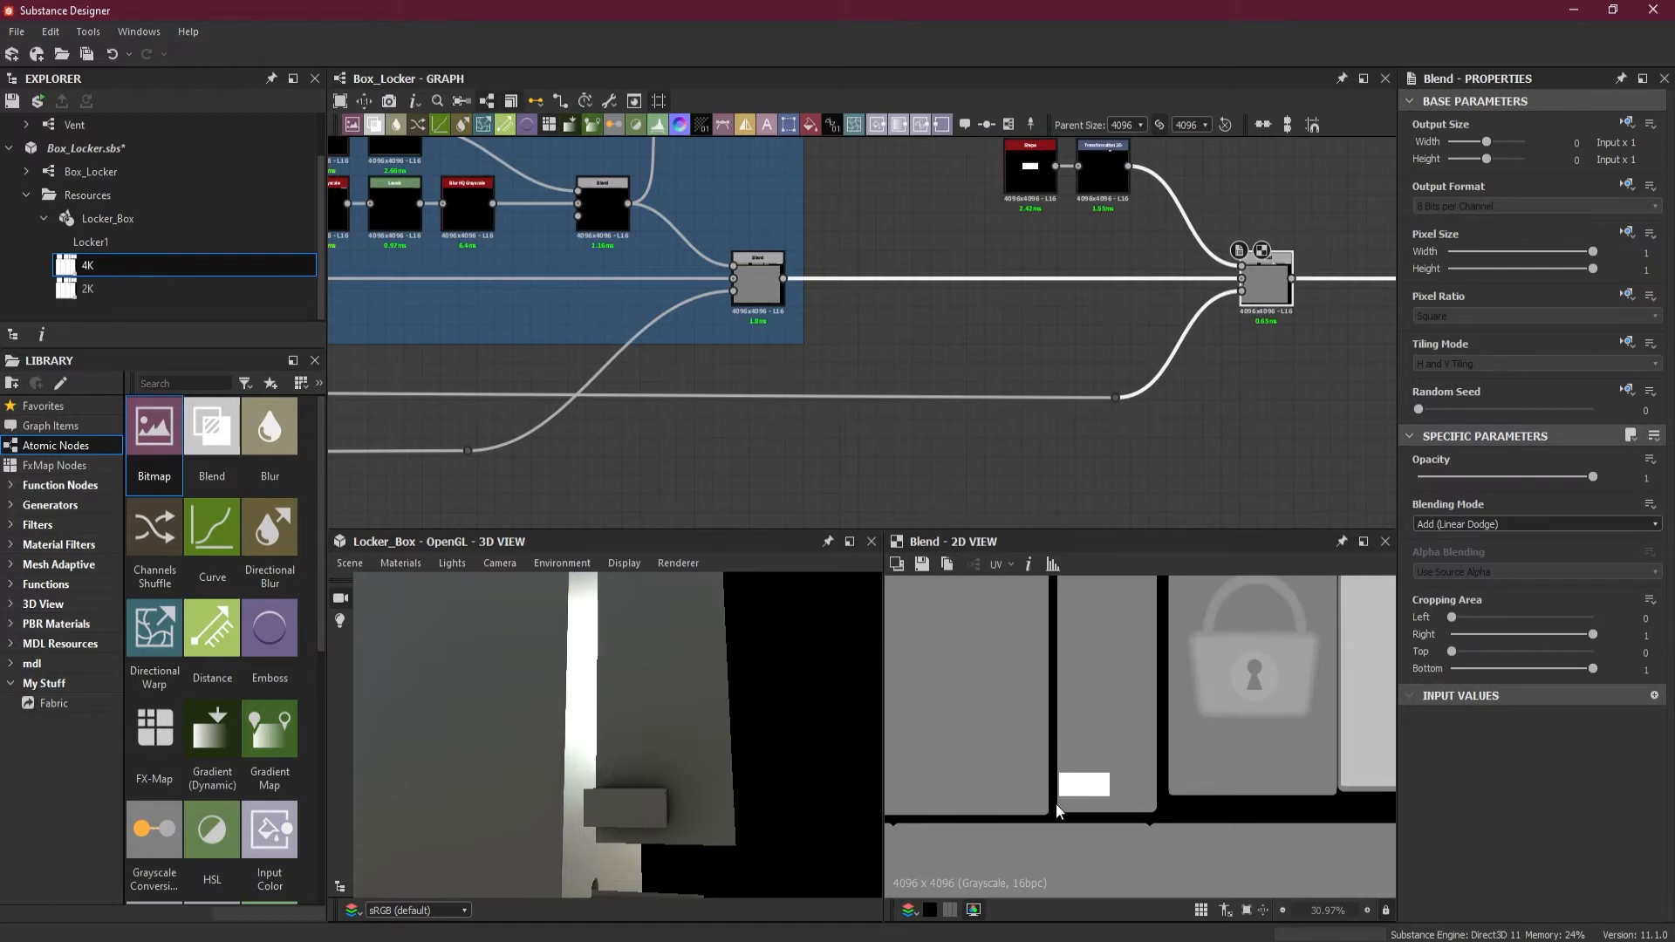
pyautogui.scroll(4, 1068, 786)
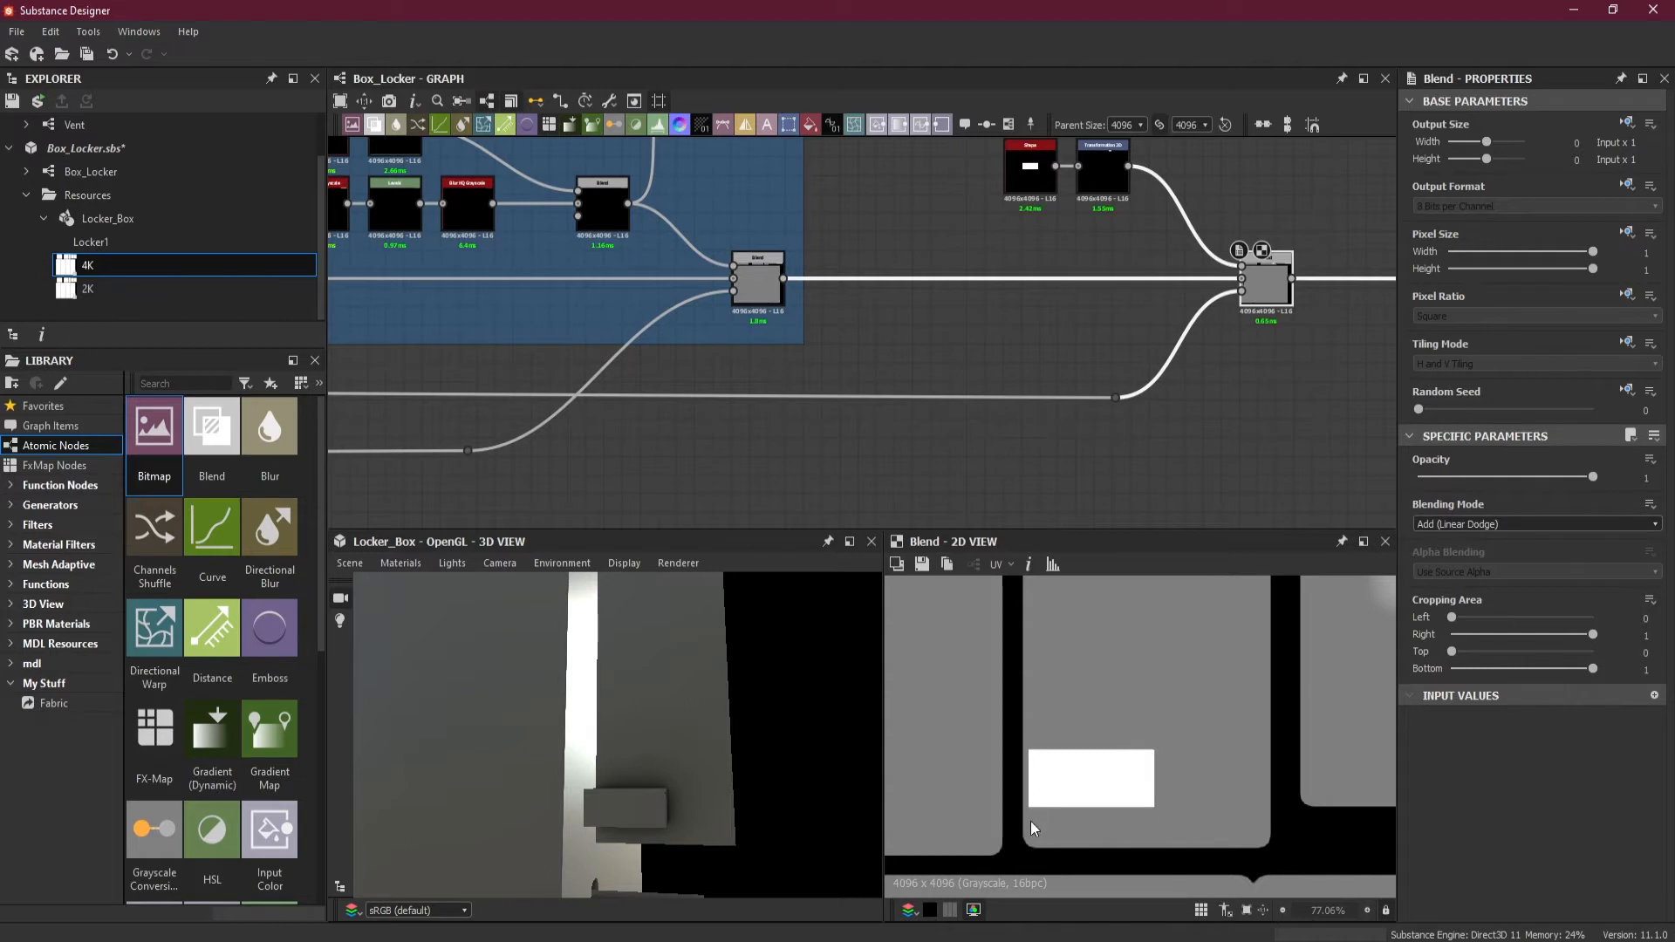
pyautogui.moveTo(813, 694); pyautogui.dragTo(797, 728)
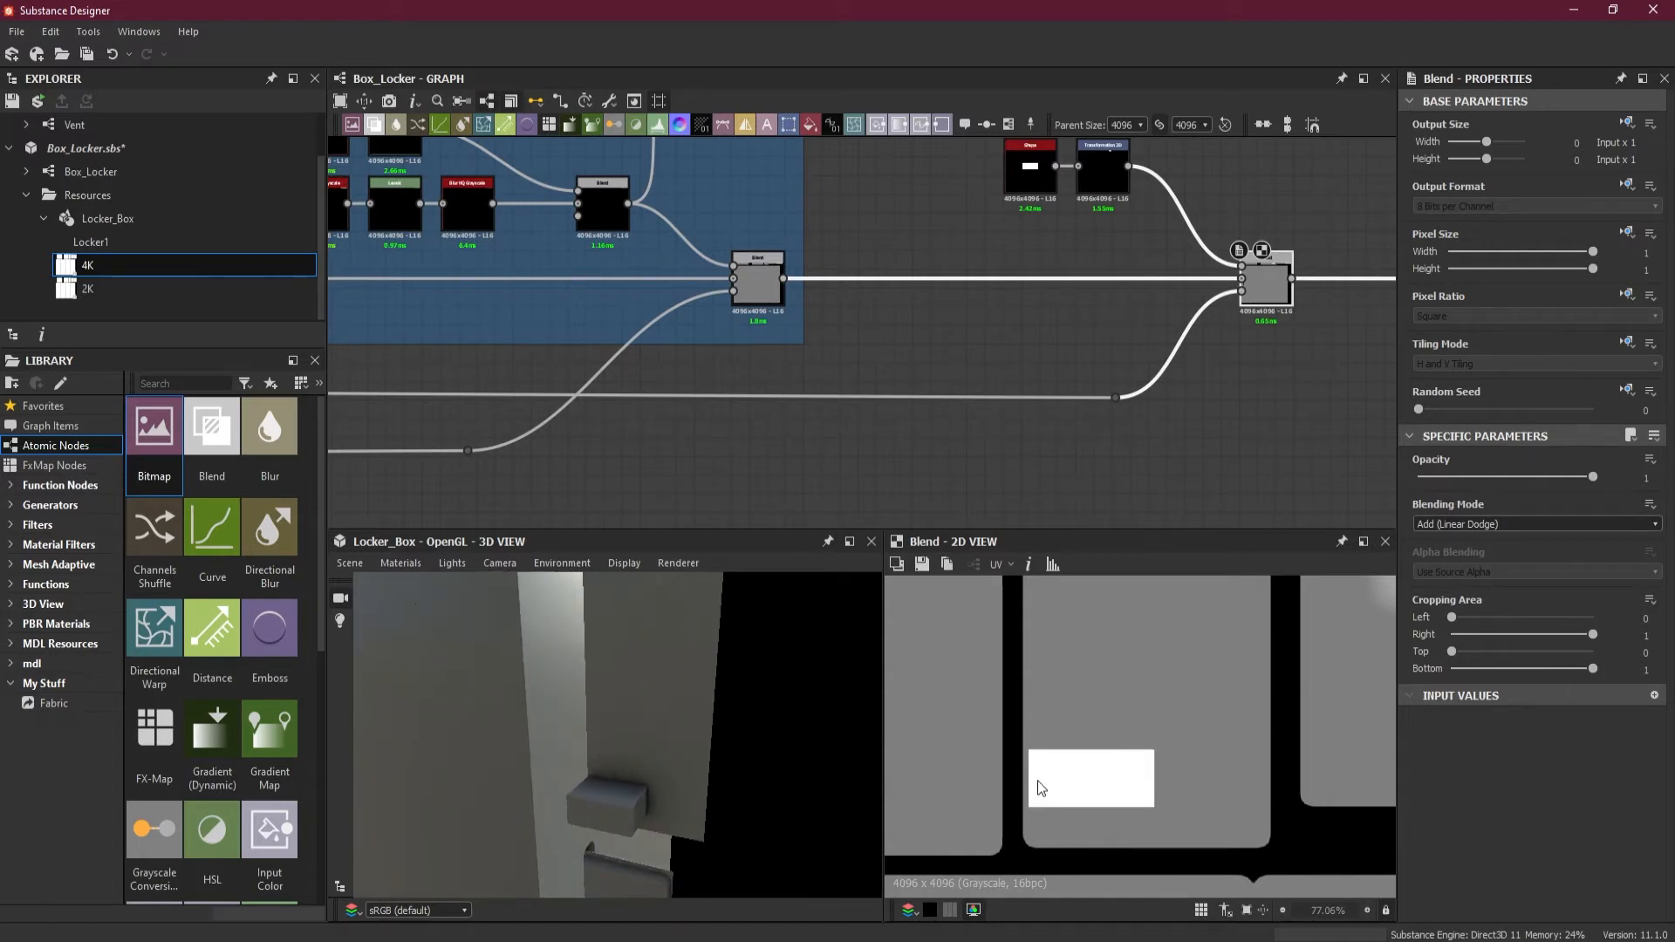
pyautogui.doubleClick(1107, 203)
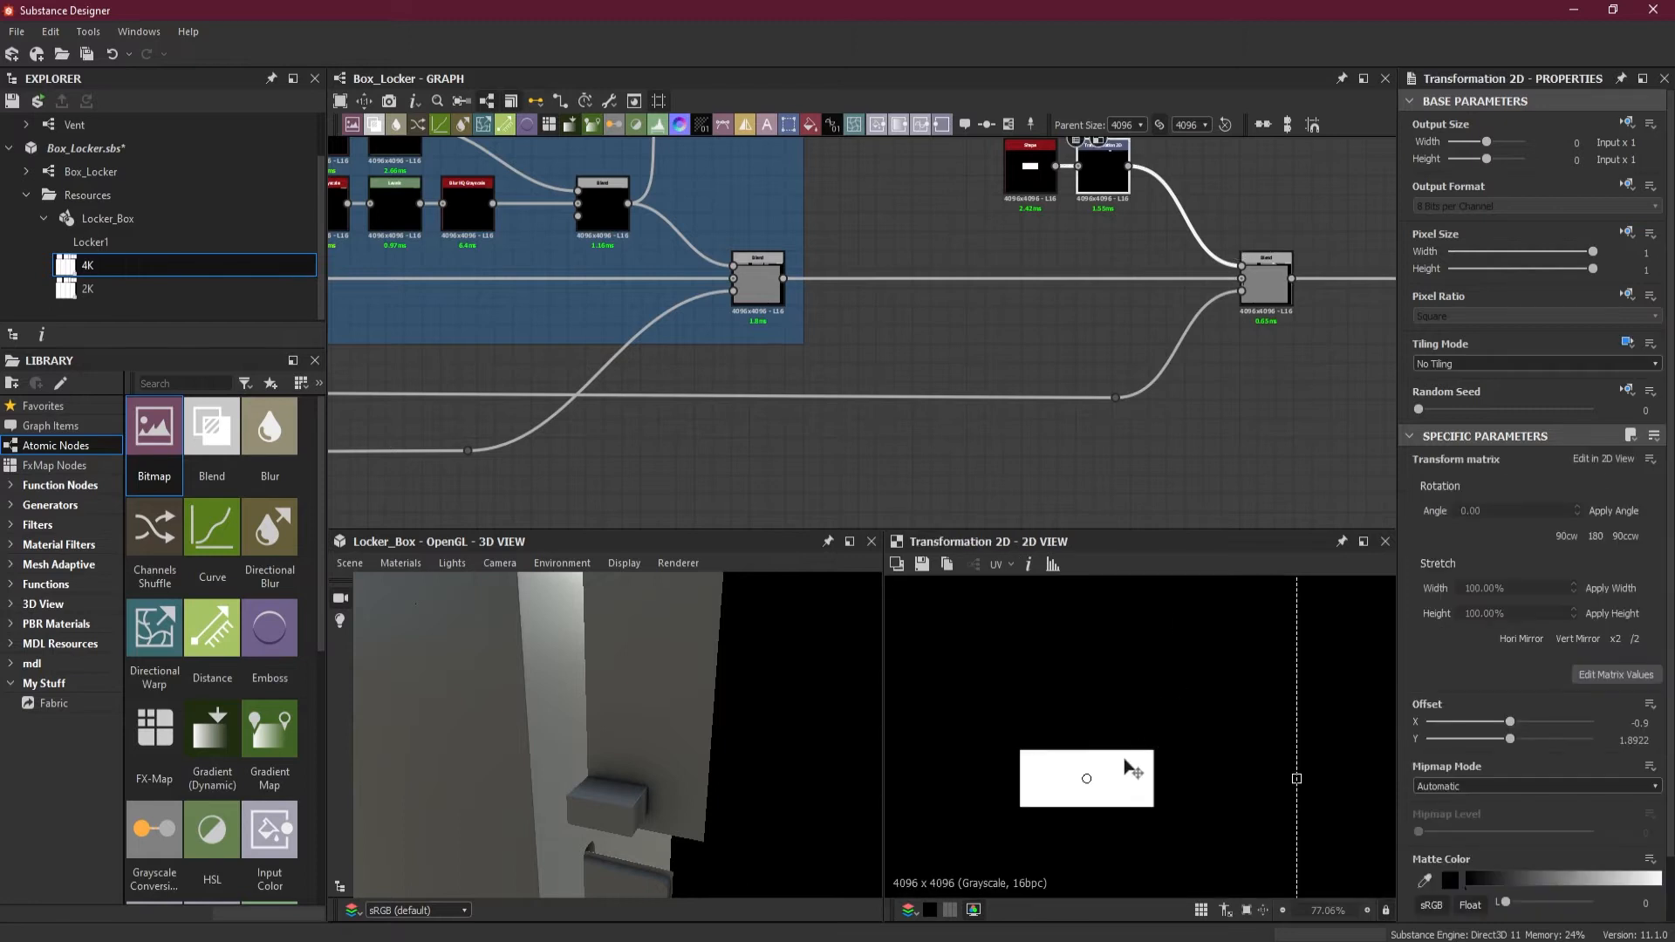
pyautogui.scroll(3, 1074, 210)
pyautogui.moveTo(1135, 245); pyautogui.dragTo(983, 372, button='middle')
pyautogui.scroll(-2, 987, 365)
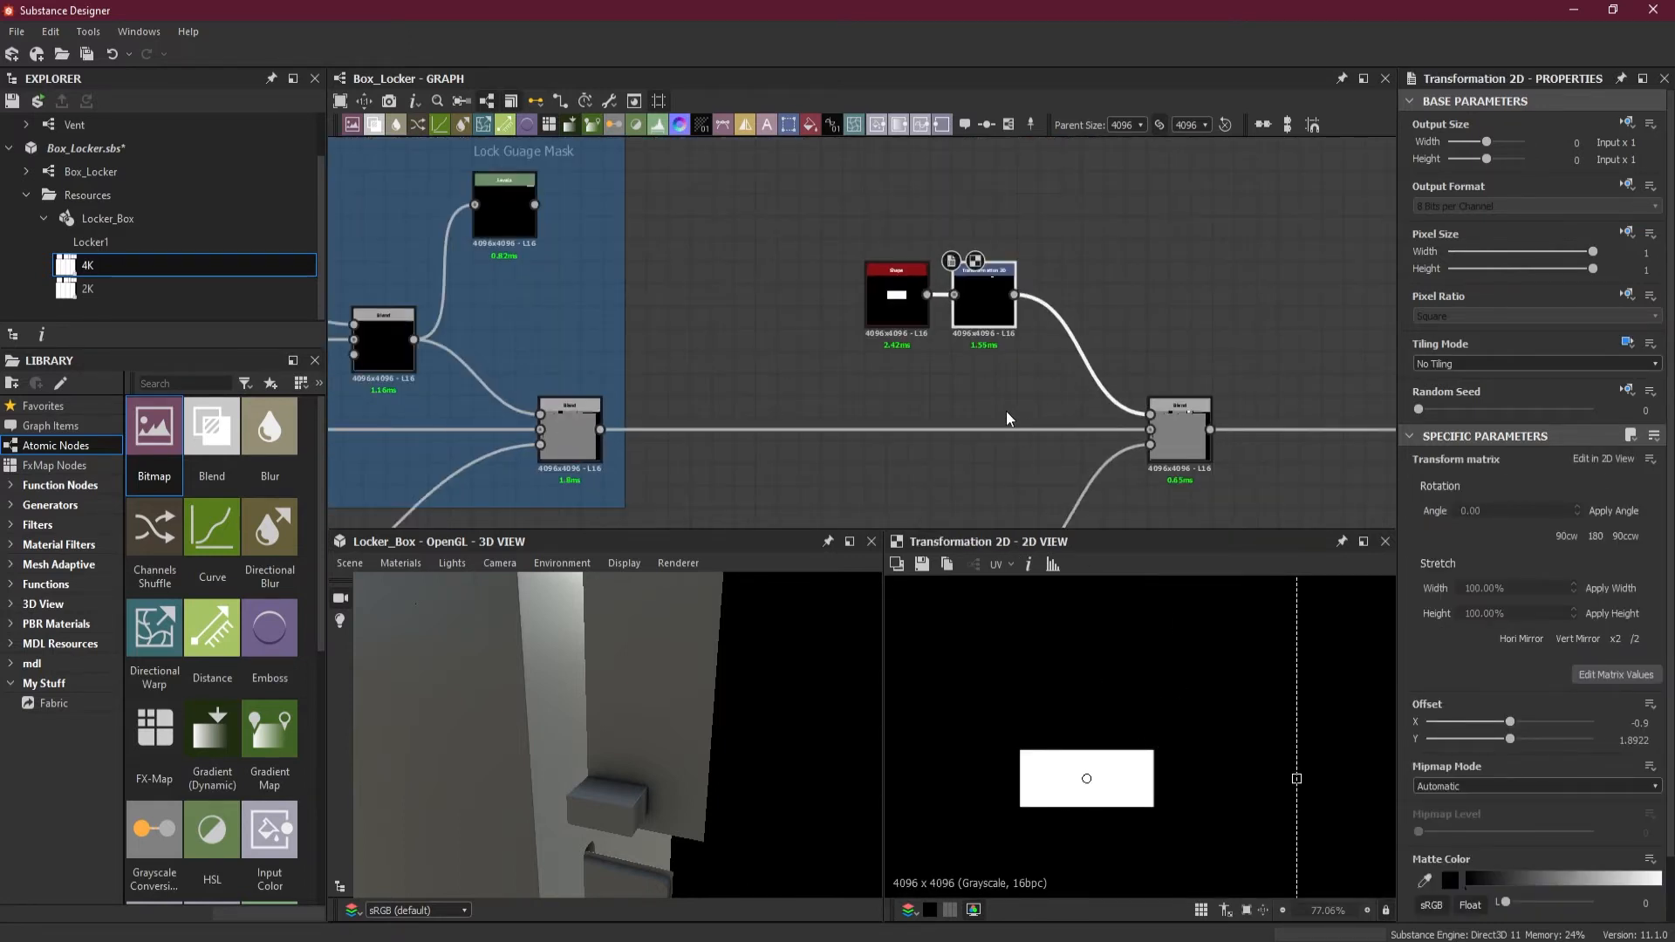
pyautogui.moveTo(819, 233); pyautogui.dragTo(894, 321)
pyautogui.click(956, 212)
pyautogui.scroll(2, 943, 235)
pyautogui.moveTo(910, 319); pyautogui.dragTo(1005, 319)
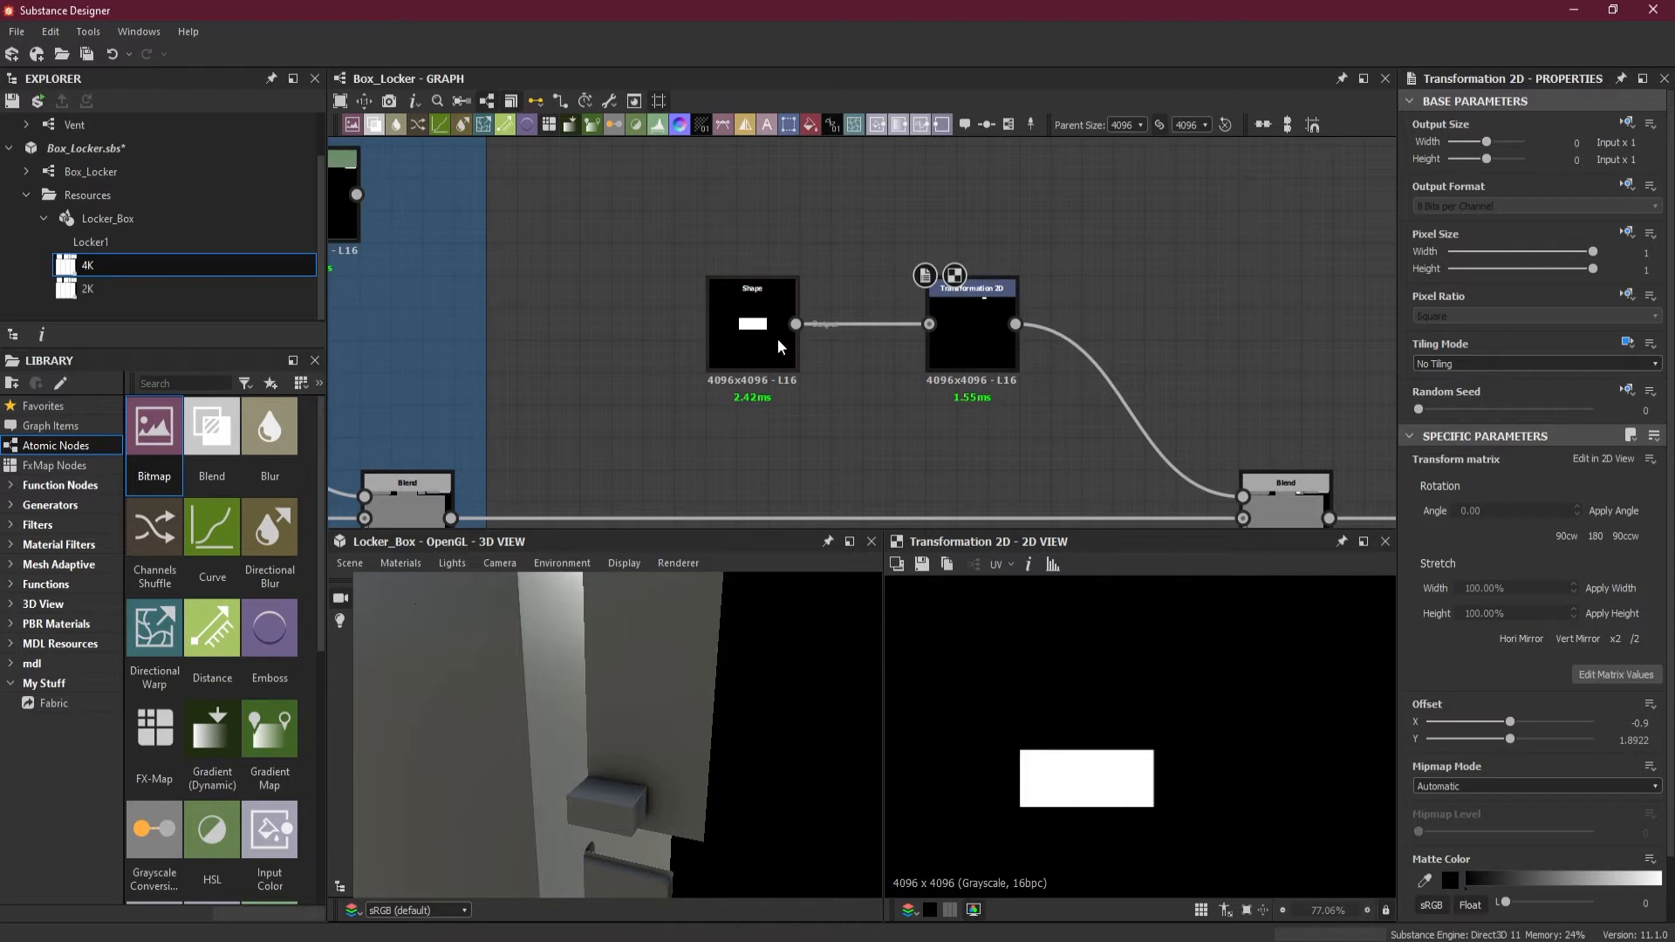
# Step: Add a Gradient Linear 1 node above the Shape node
pyautogui.scroll(2, 752, 244)
pyautogui.press('space')
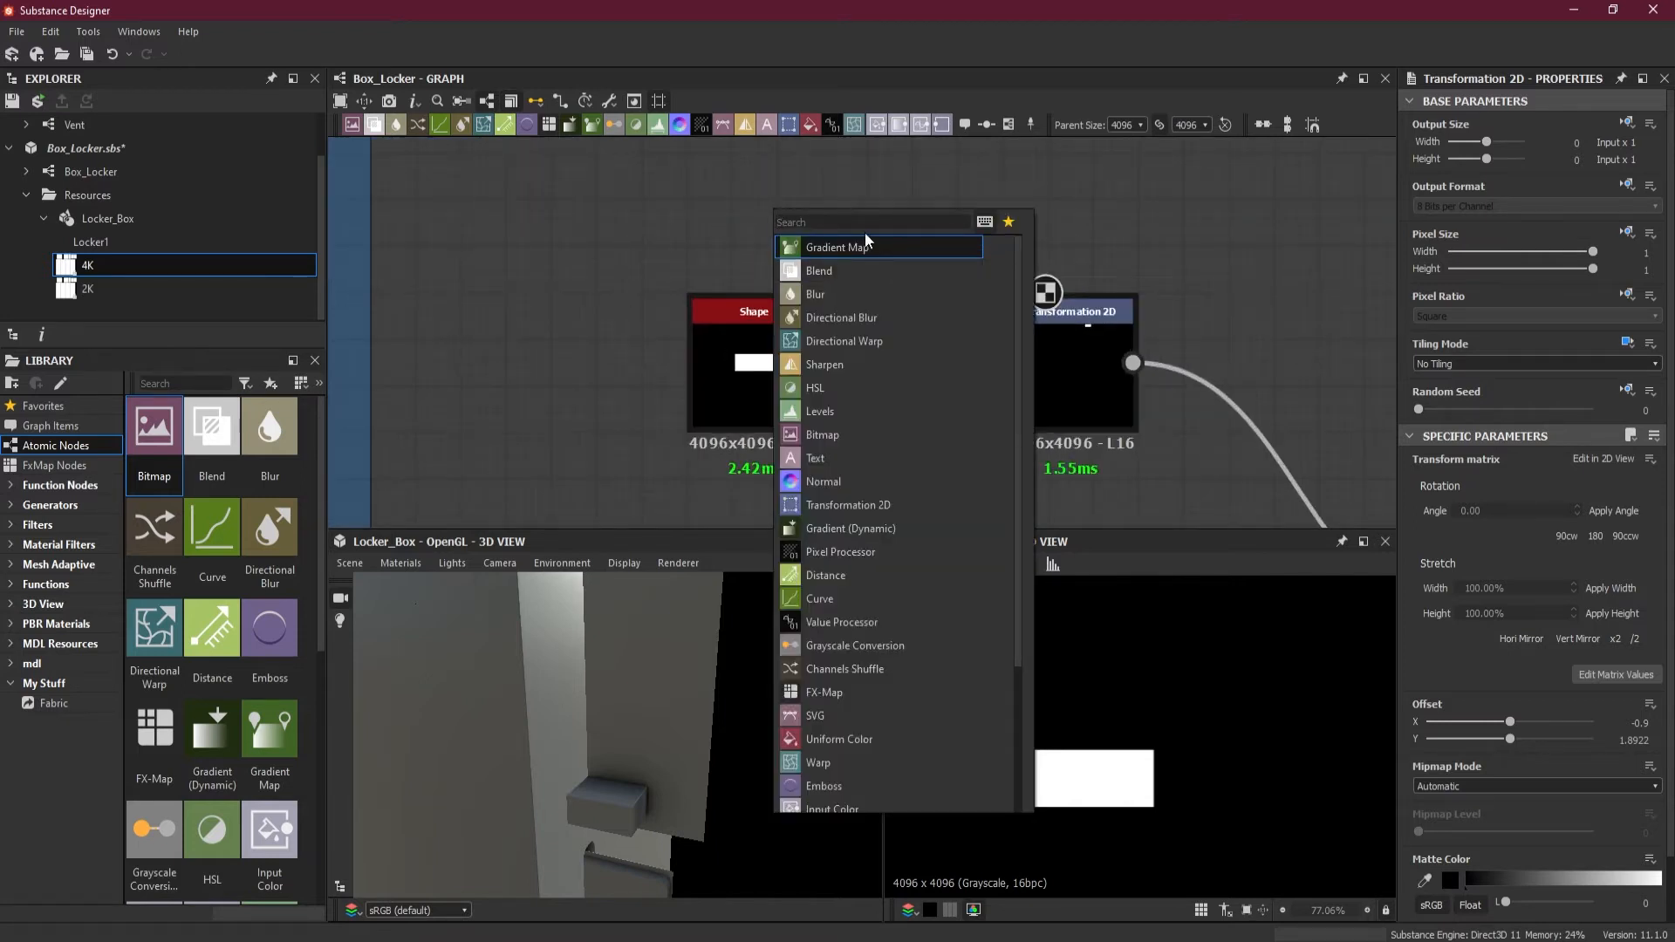
pyautogui.write('gr')
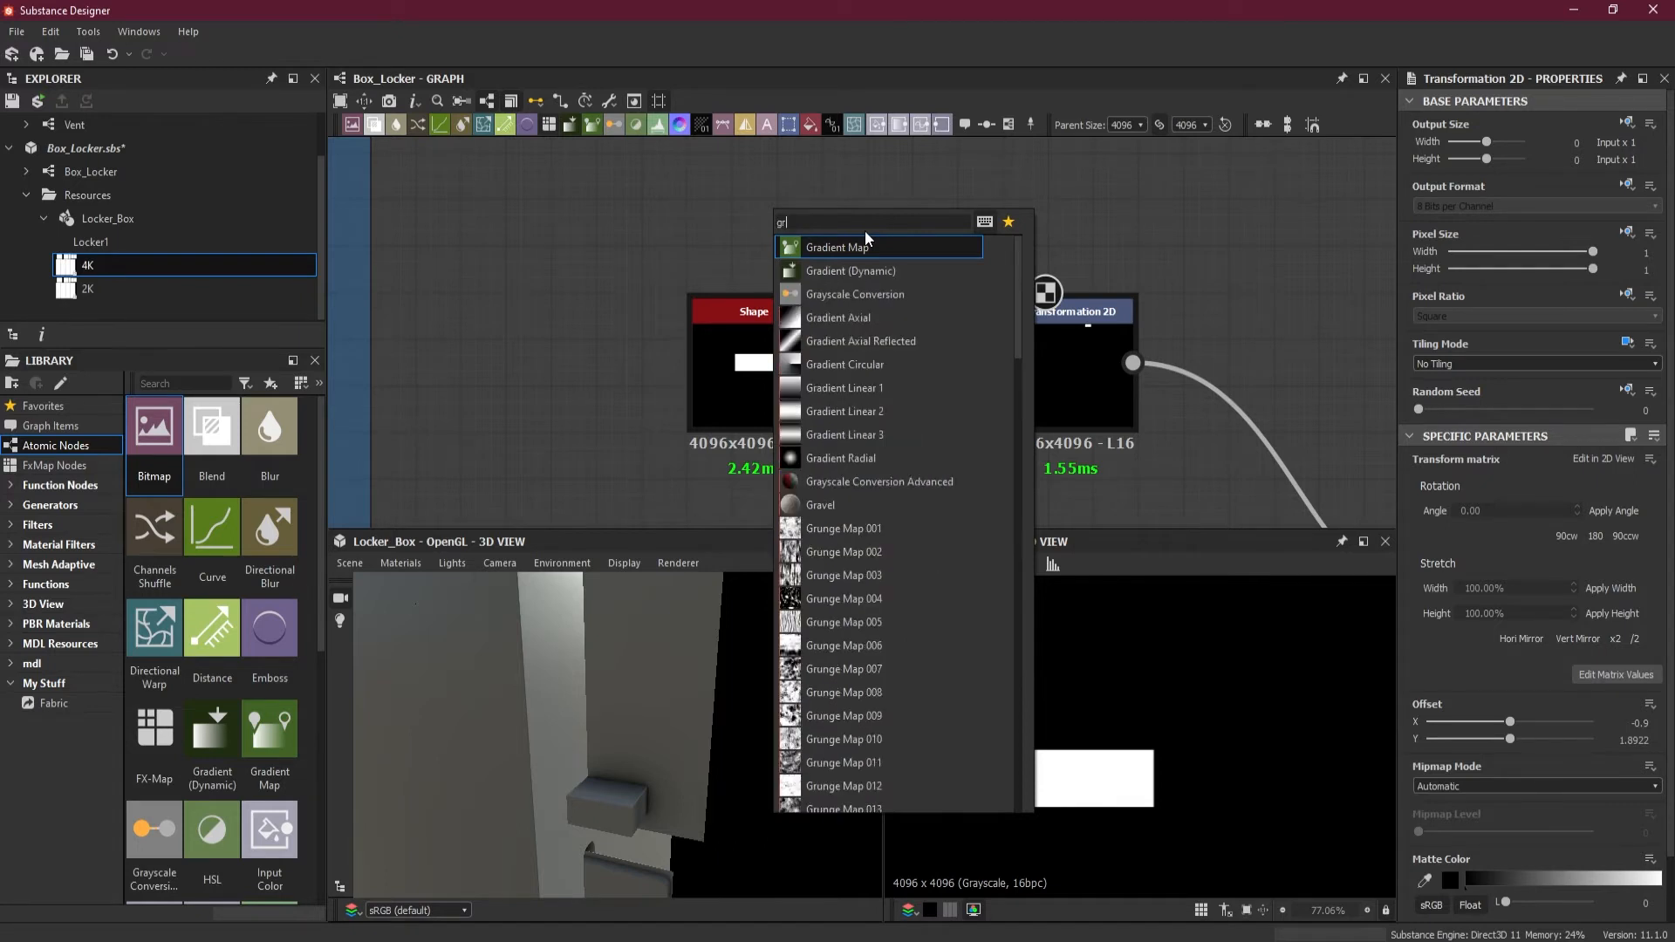
pyautogui.click(907, 388)
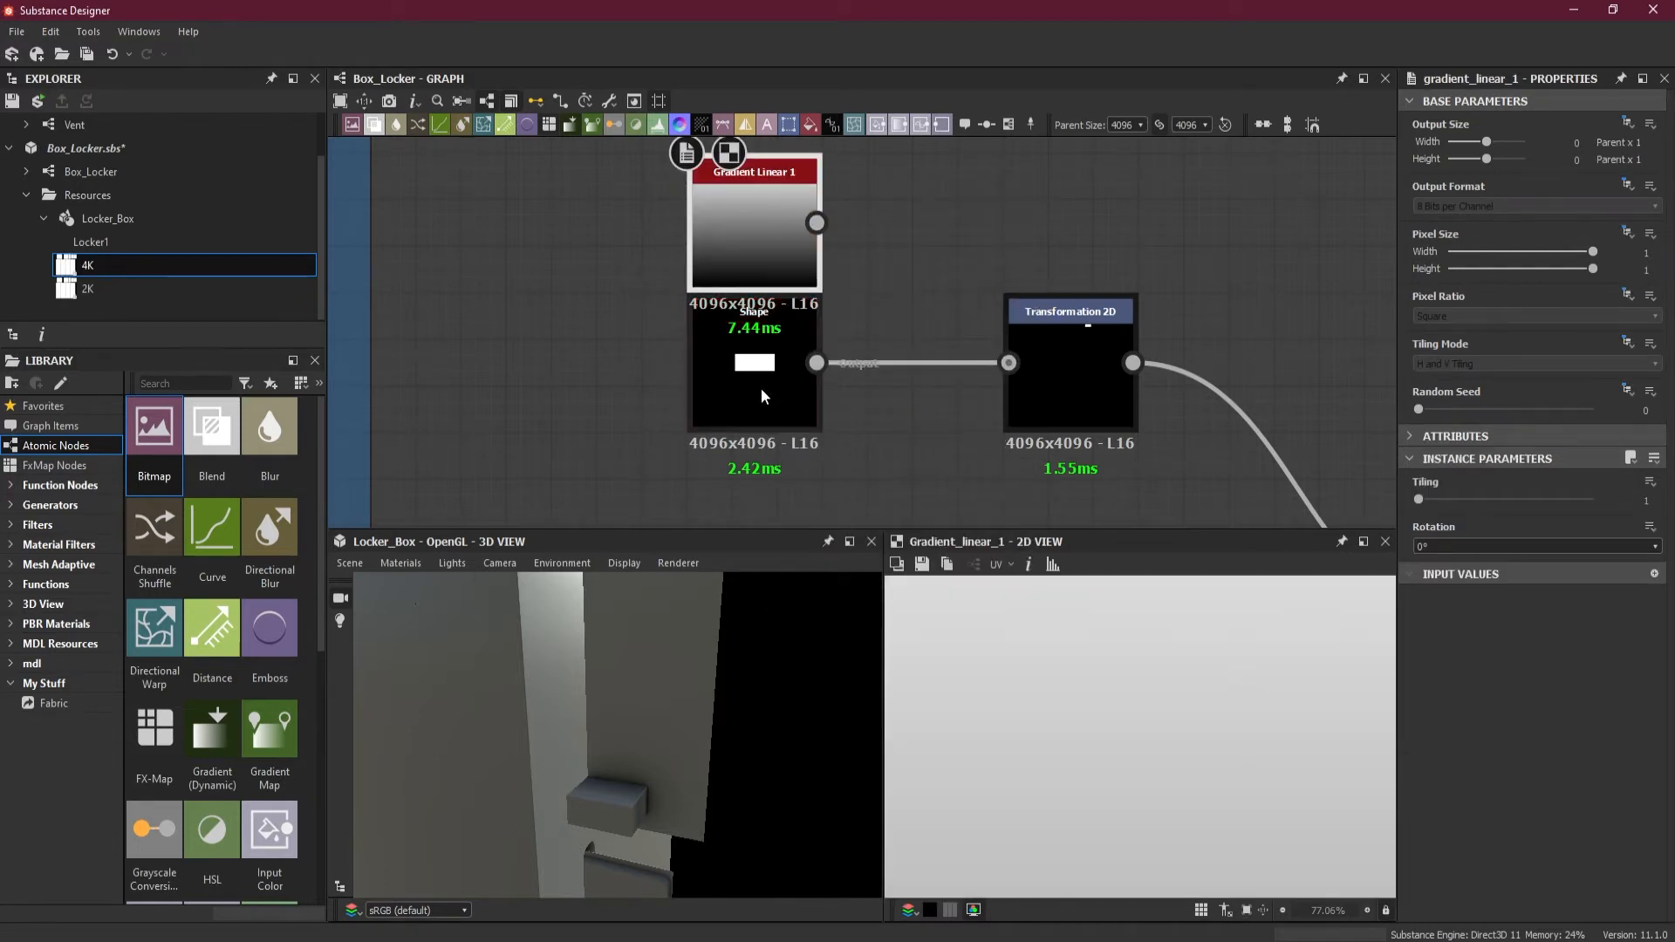
# Step: Feed Gradient Linear 1 into Transformation 2D in place of the Shape node, and delete the Shape node
pyautogui.click(761, 389)
pyautogui.moveTo(817, 362); pyautogui.dragTo(851, 282)
pyautogui.press('Escape')
pyautogui.moveTo(816, 223); pyautogui.dragTo(1009, 362)
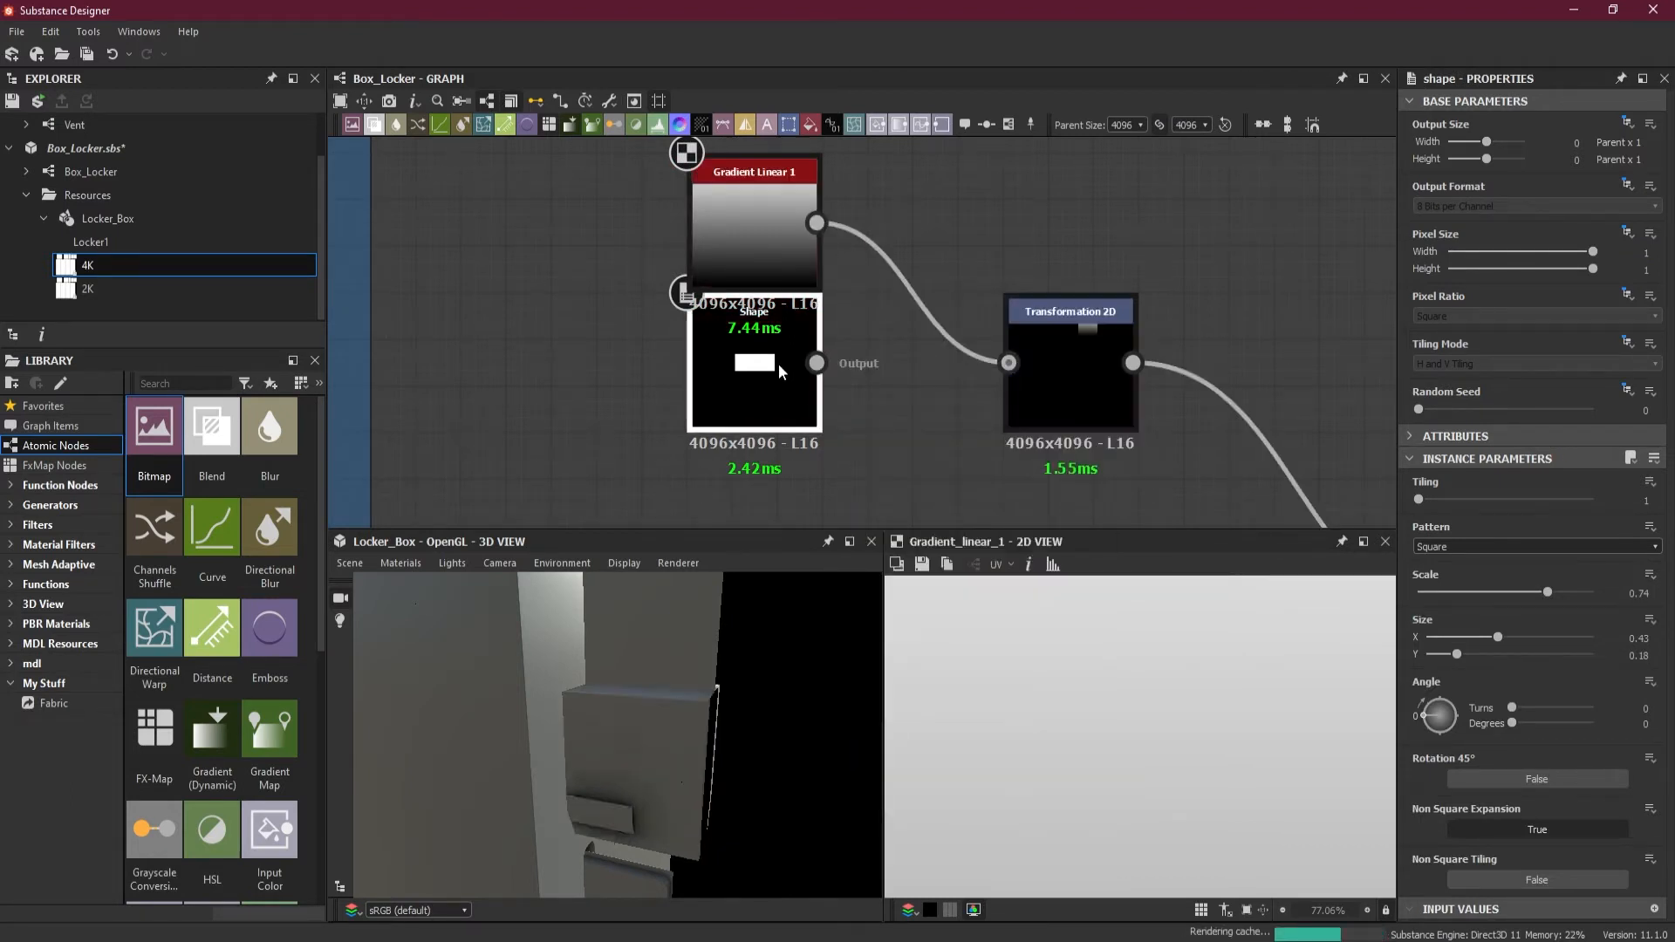
pyautogui.press('Delete')
pyautogui.moveTo(763, 263); pyautogui.dragTo(762, 386)
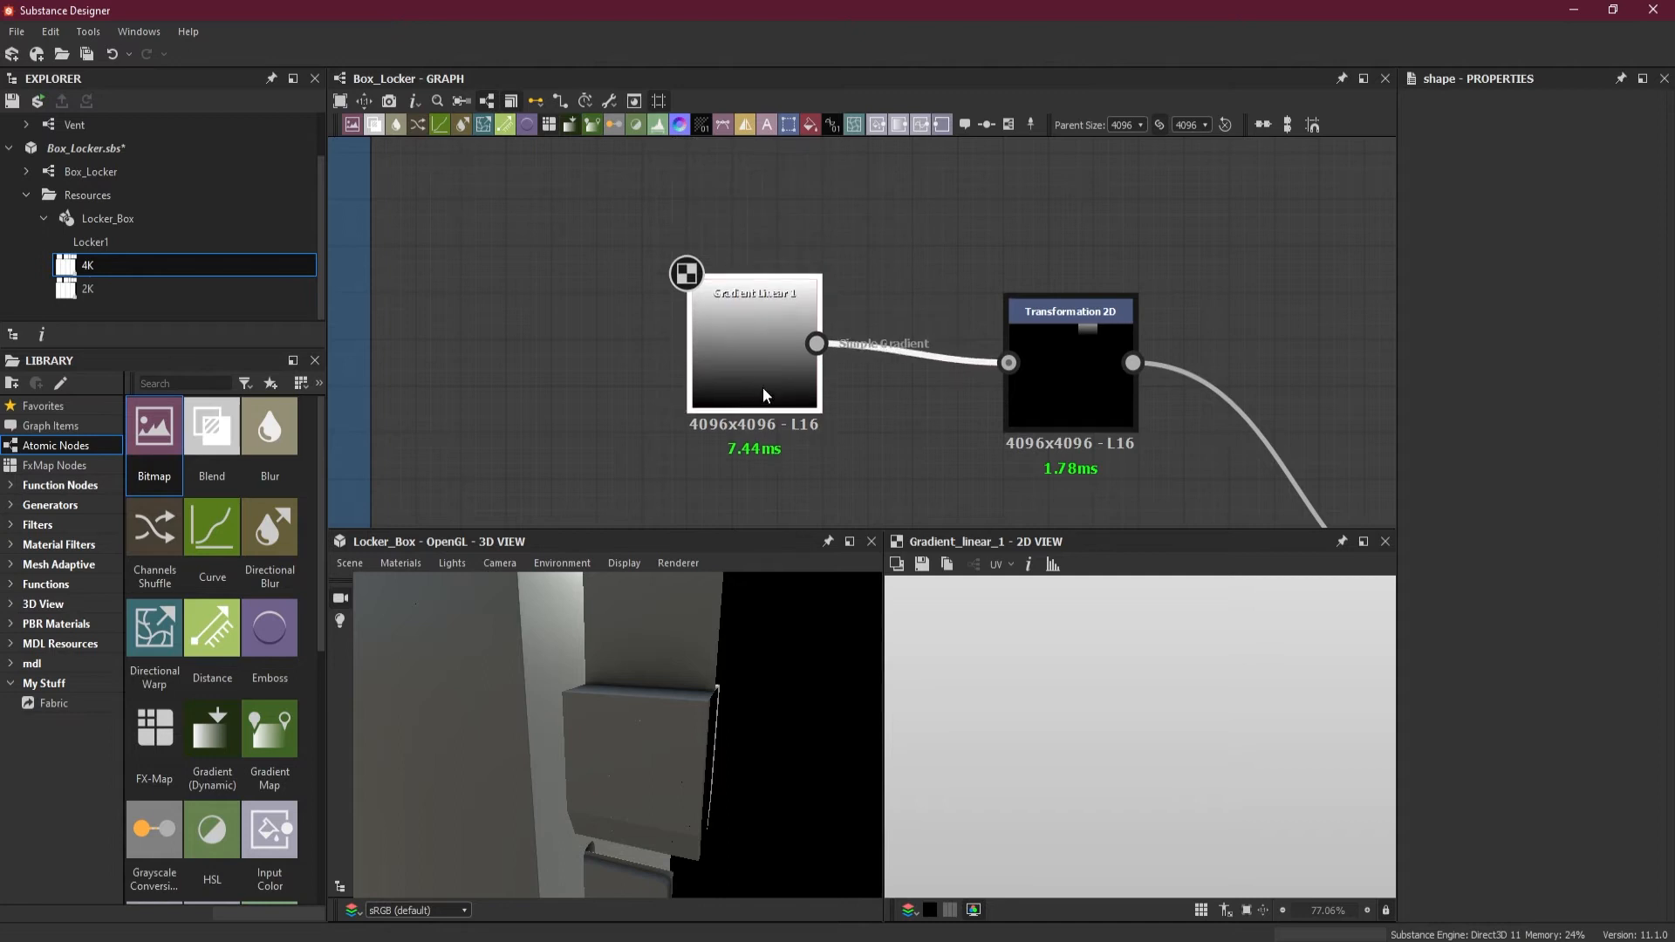
# Step: Try the linear gradient at 90° and 180° rotation, settle on 270°, and check the block in the 3D view
pyautogui.scroll(-1, 762, 400)
pyautogui.scroll(-2, 817, 410)
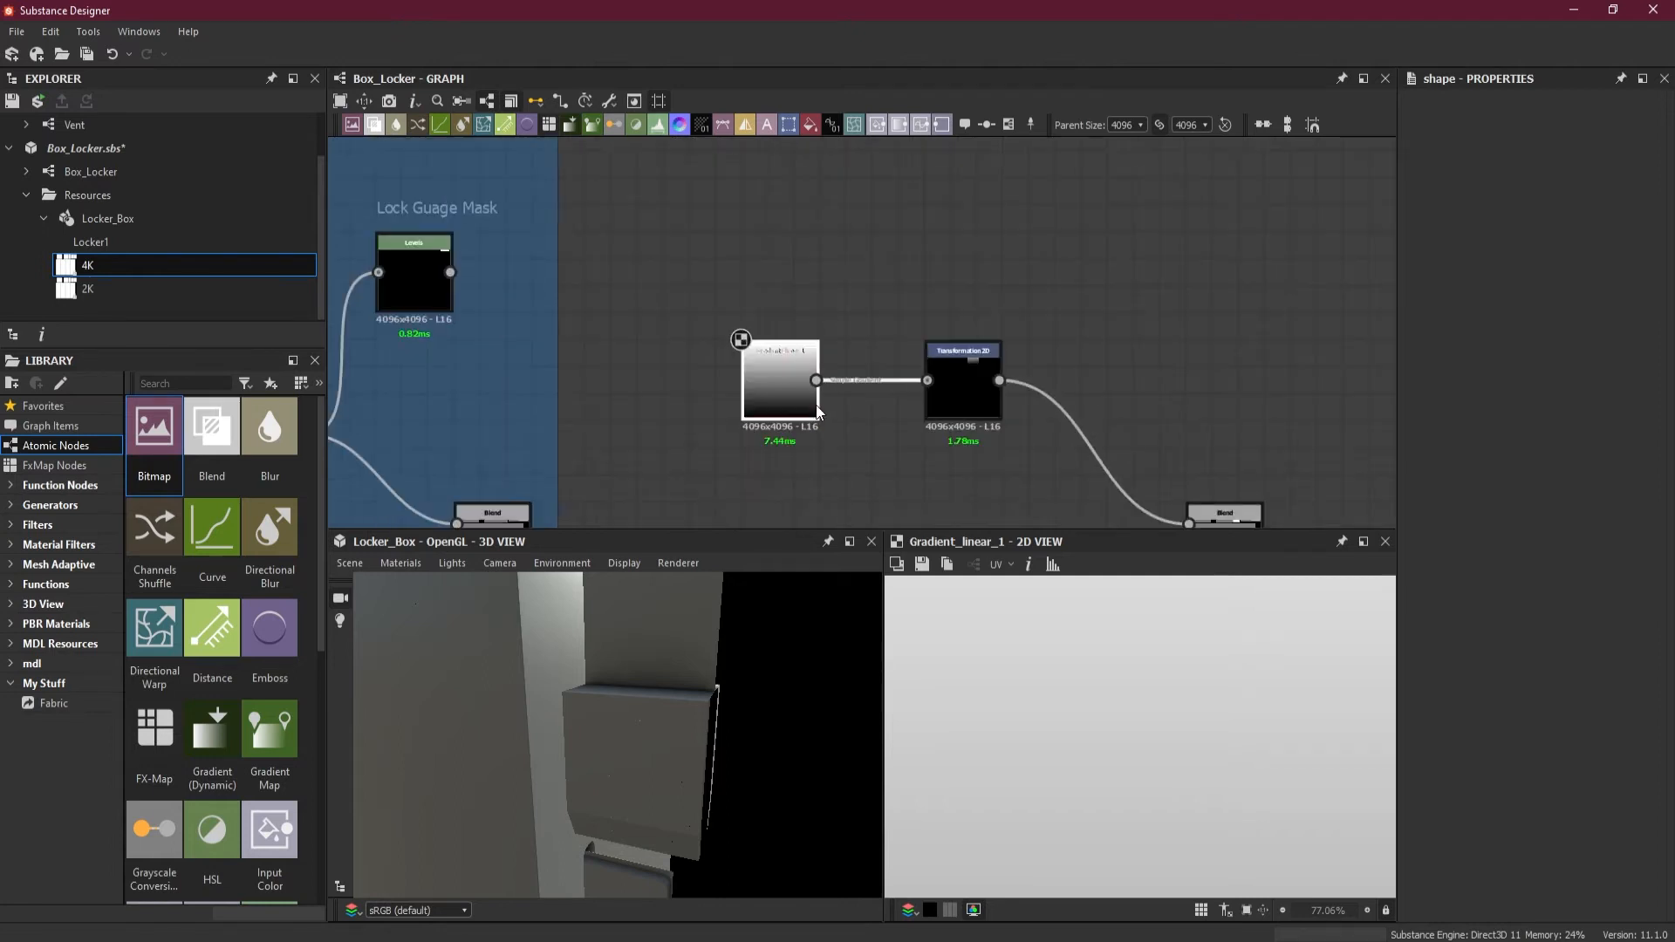
pyautogui.click(797, 386)
pyautogui.click(1469, 546)
pyautogui.click(1474, 573)
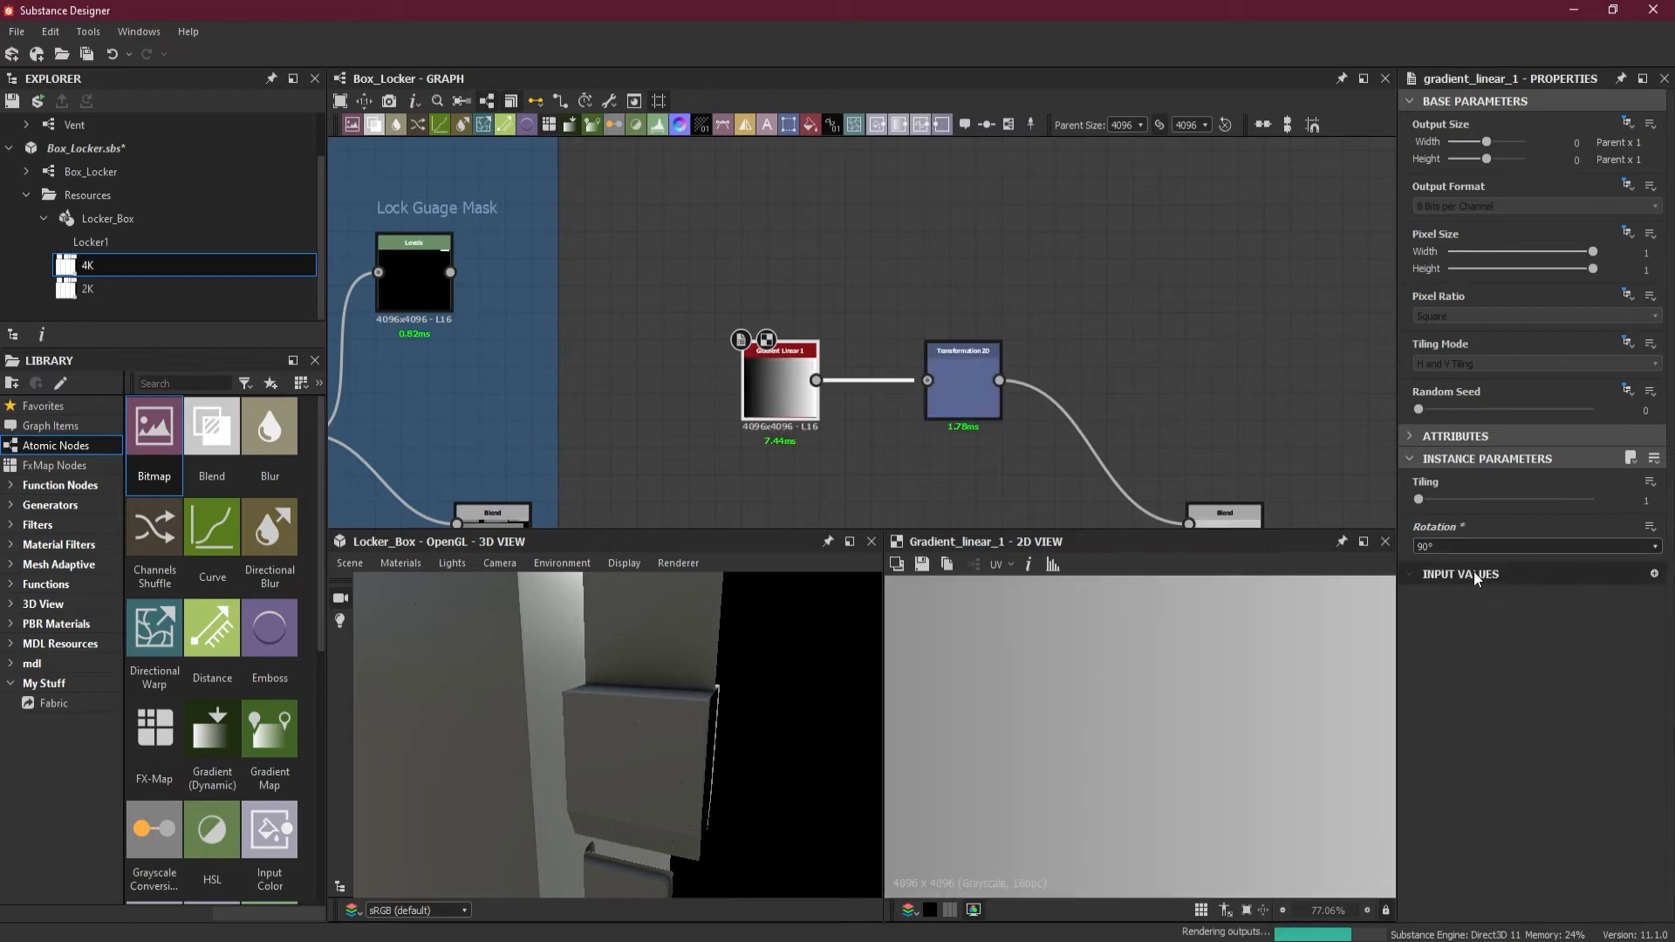
pyautogui.click(1464, 545)
pyautogui.click(1450, 586)
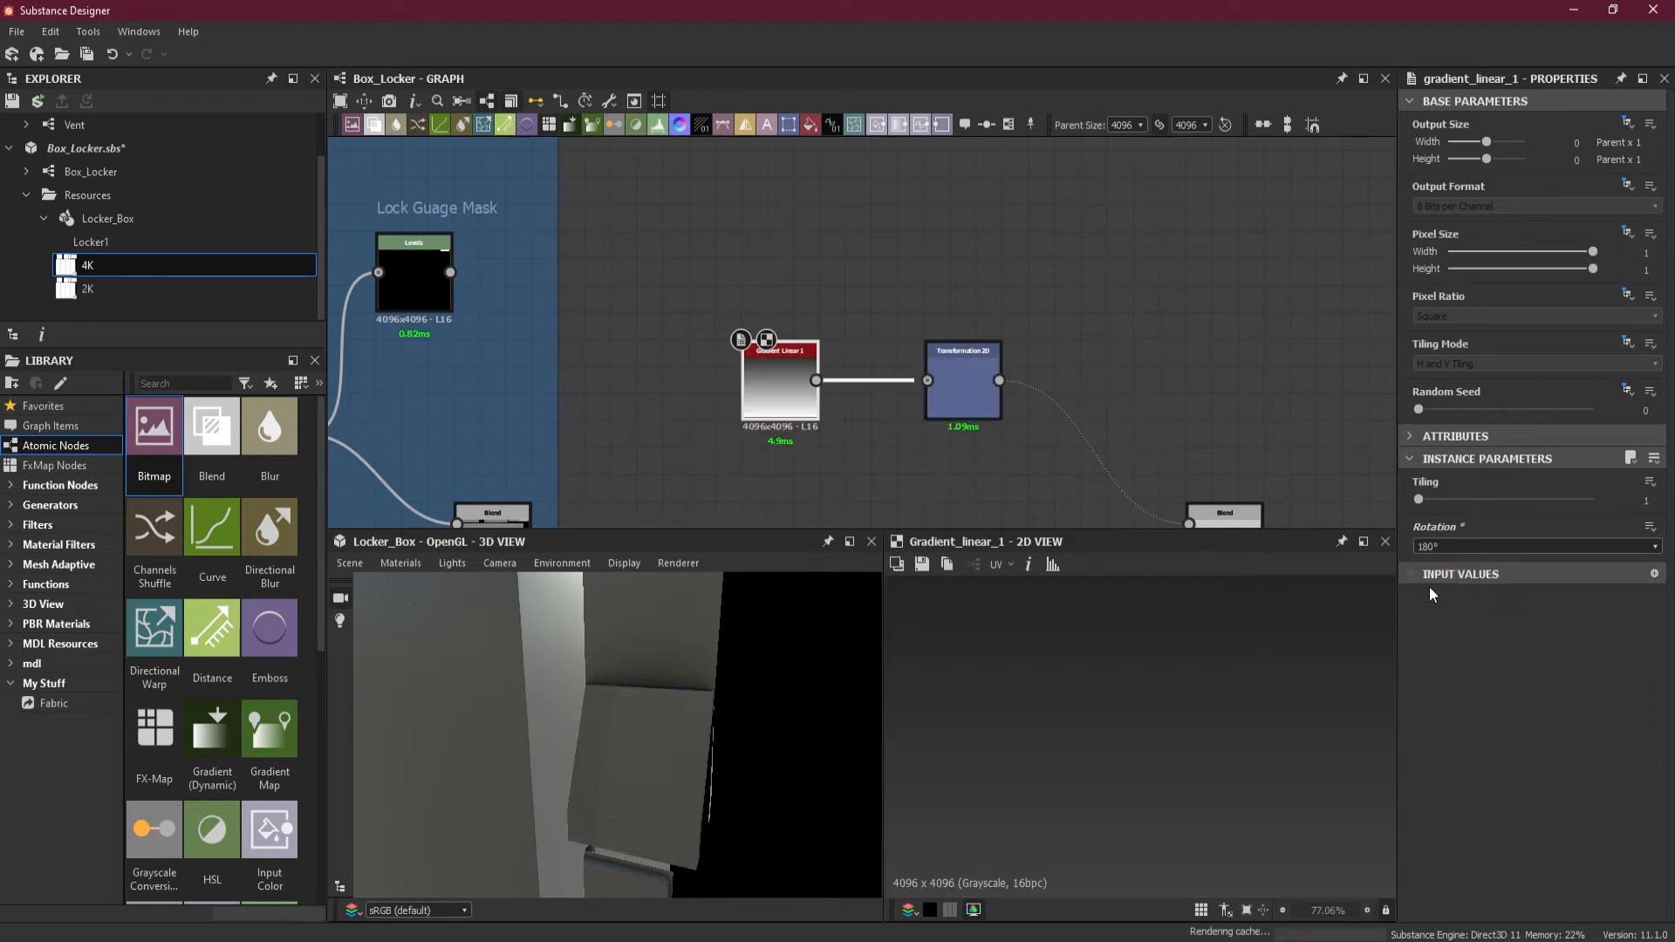
pyautogui.click(1469, 548)
pyautogui.click(1454, 599)
pyautogui.scroll(3, 775, 398)
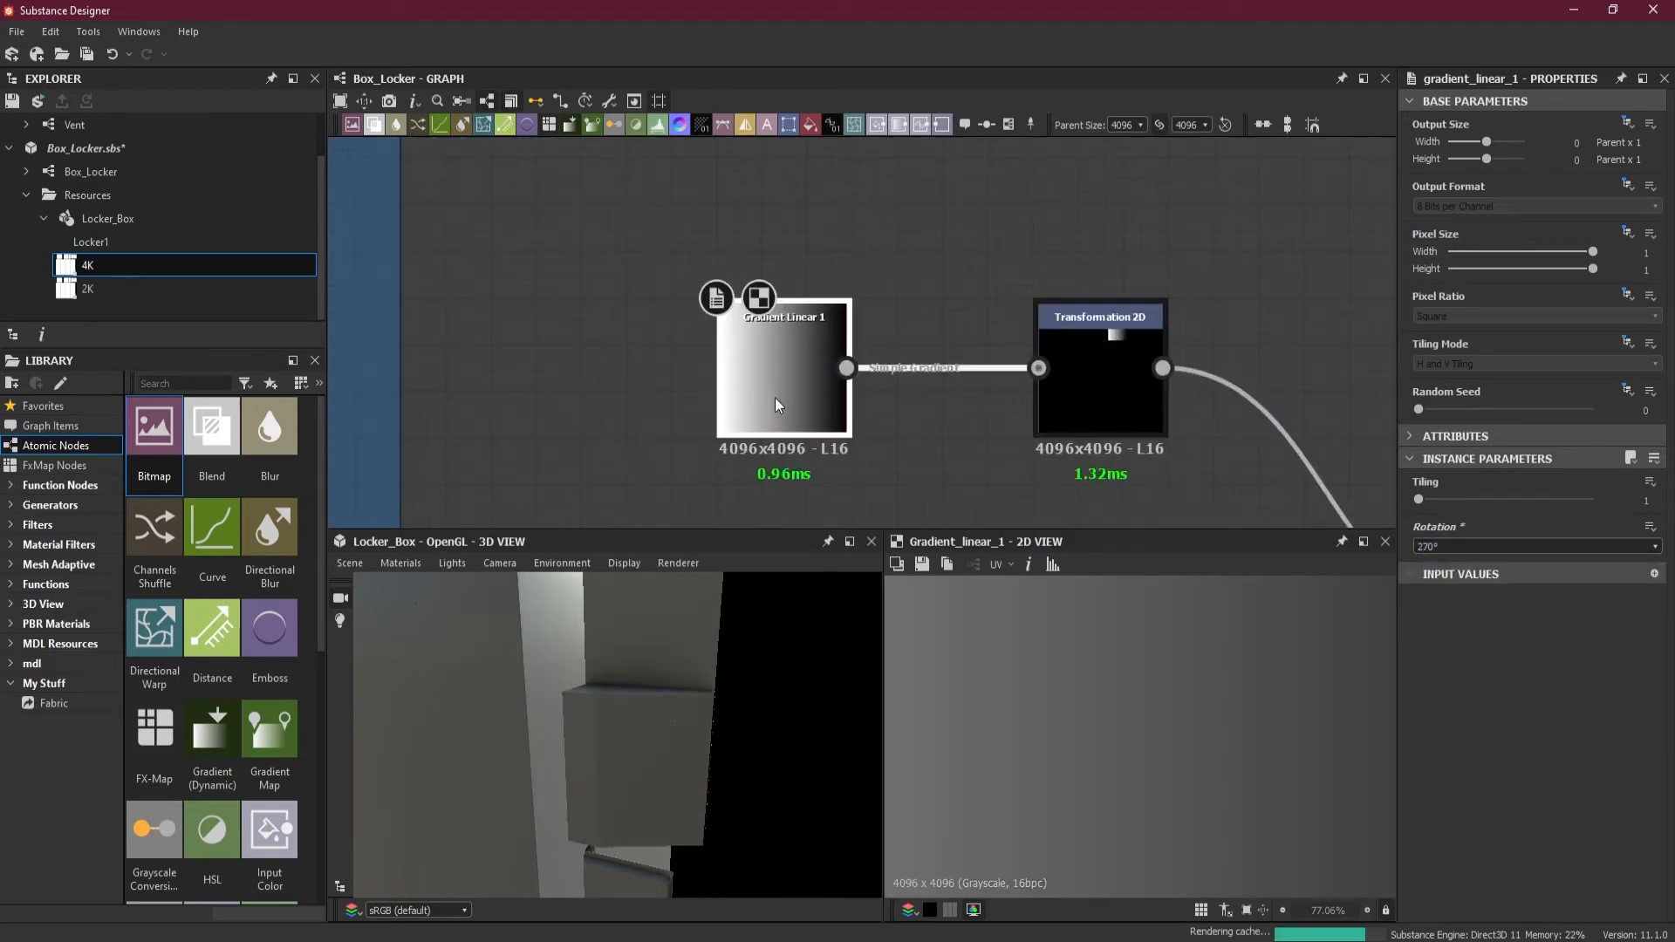
pyautogui.scroll(-3, 645, 746)
pyautogui.moveTo(609, 784); pyautogui.dragTo(575, 728)
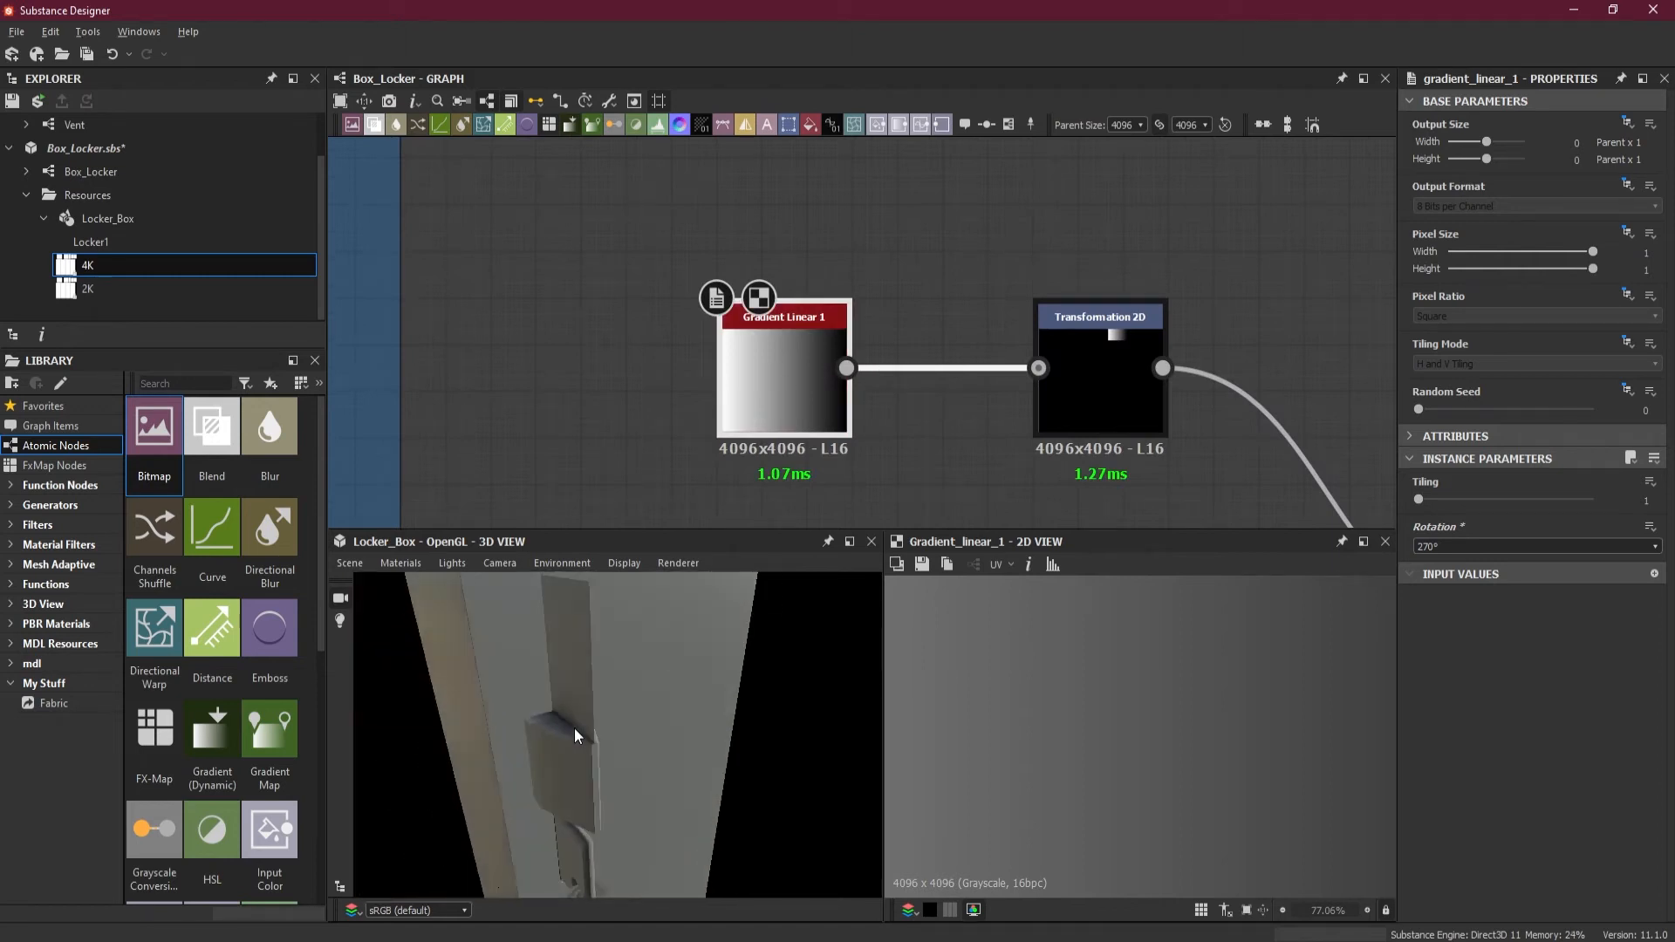
pyautogui.moveTo(592, 801); pyautogui.dragTo(689, 637)
# Step: With the Blend previewed, scale the gradient down in Transformation 2D to a small block near the narrow shell's lower-left corner
pyautogui.doubleClick(1101, 390)
pyautogui.scroll(-5, 1134, 641)
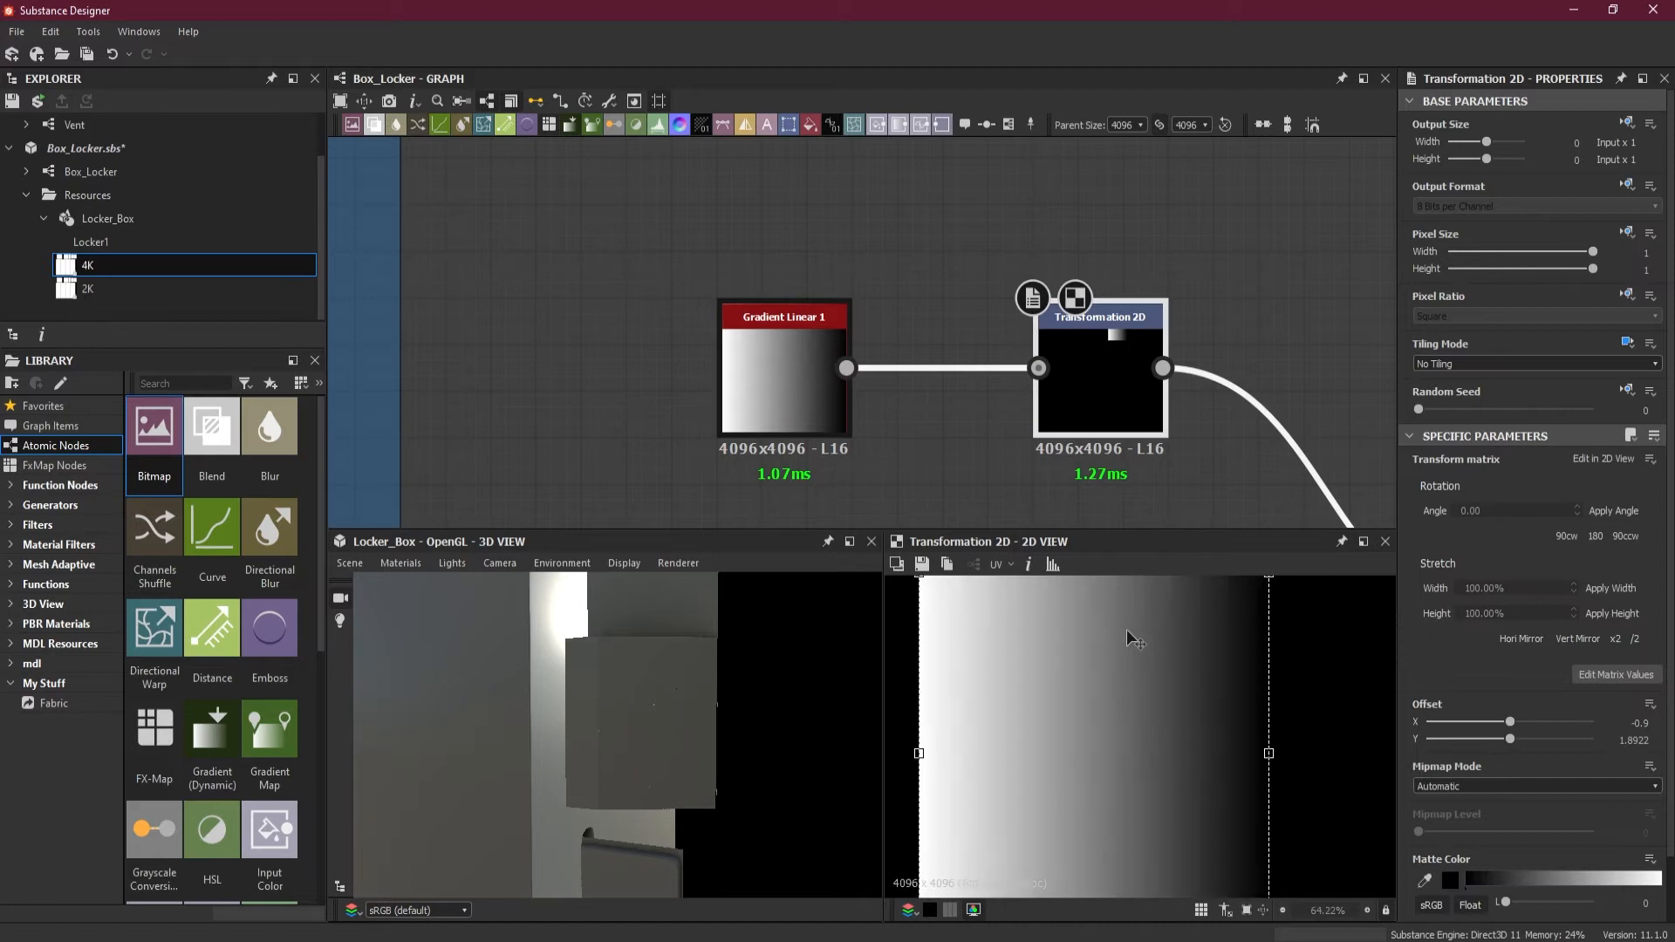
pyautogui.scroll(-3, 1130, 637)
pyautogui.scroll(-3, 1122, 398)
pyautogui.moveTo(1130, 408); pyautogui.dragTo(927, 309, button='middle')
pyautogui.doubleClick(1157, 457)
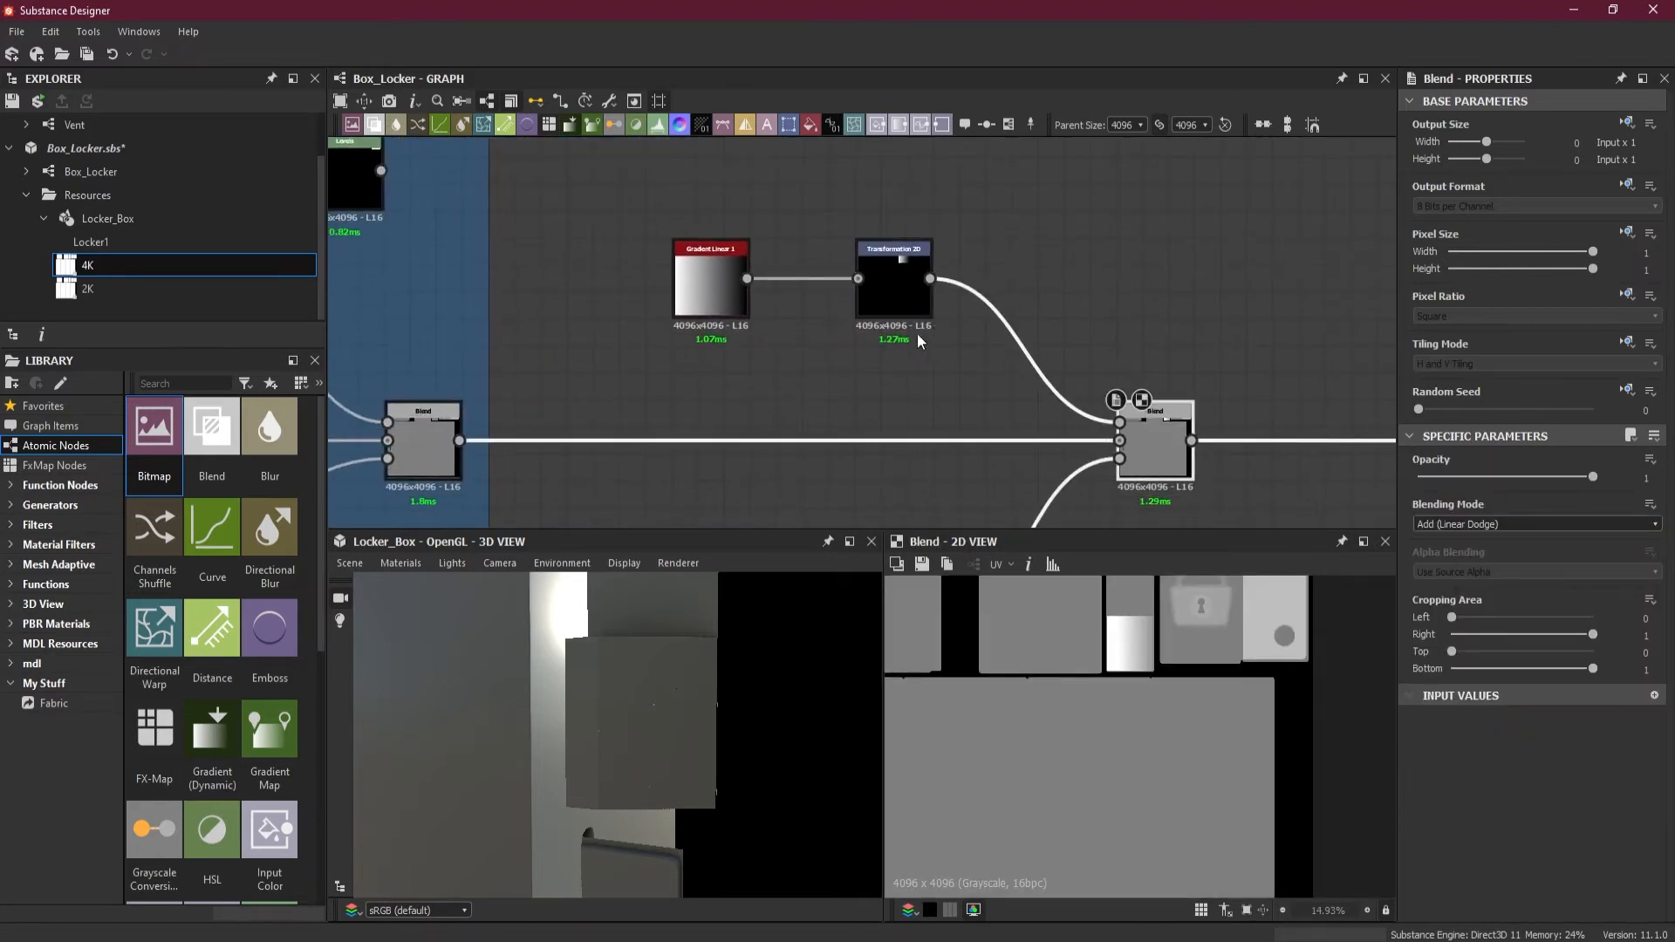
pyautogui.click(912, 301)
pyautogui.scroll(6, 1169, 629)
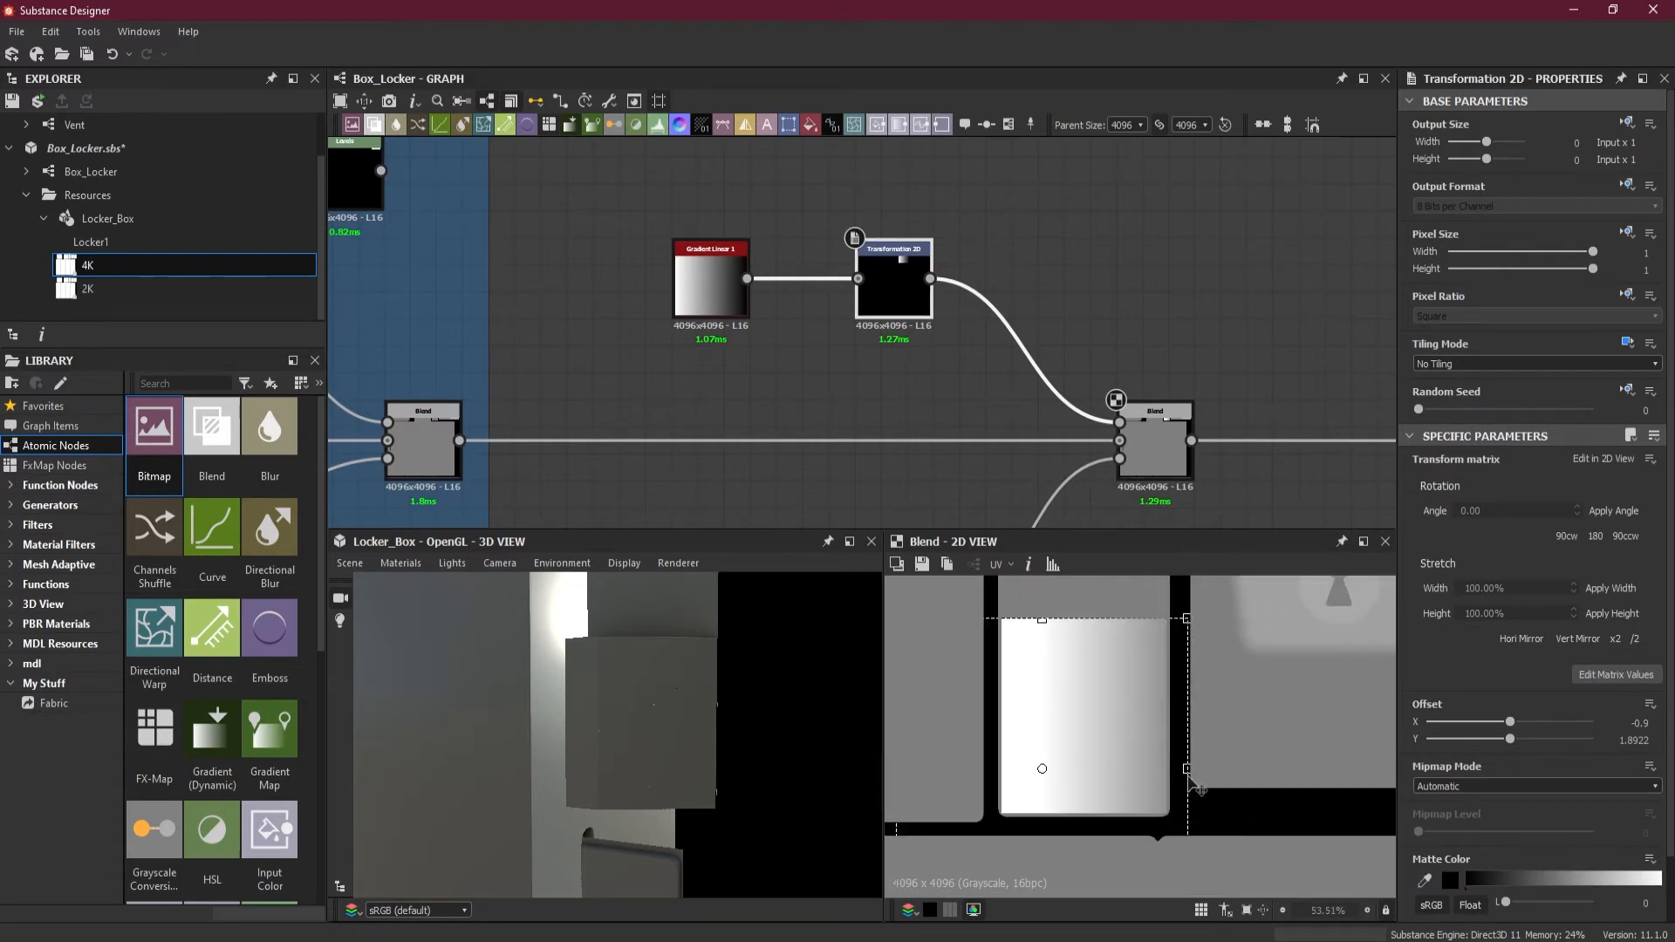
pyautogui.moveTo(1187, 620); pyautogui.dragTo(1058, 768)
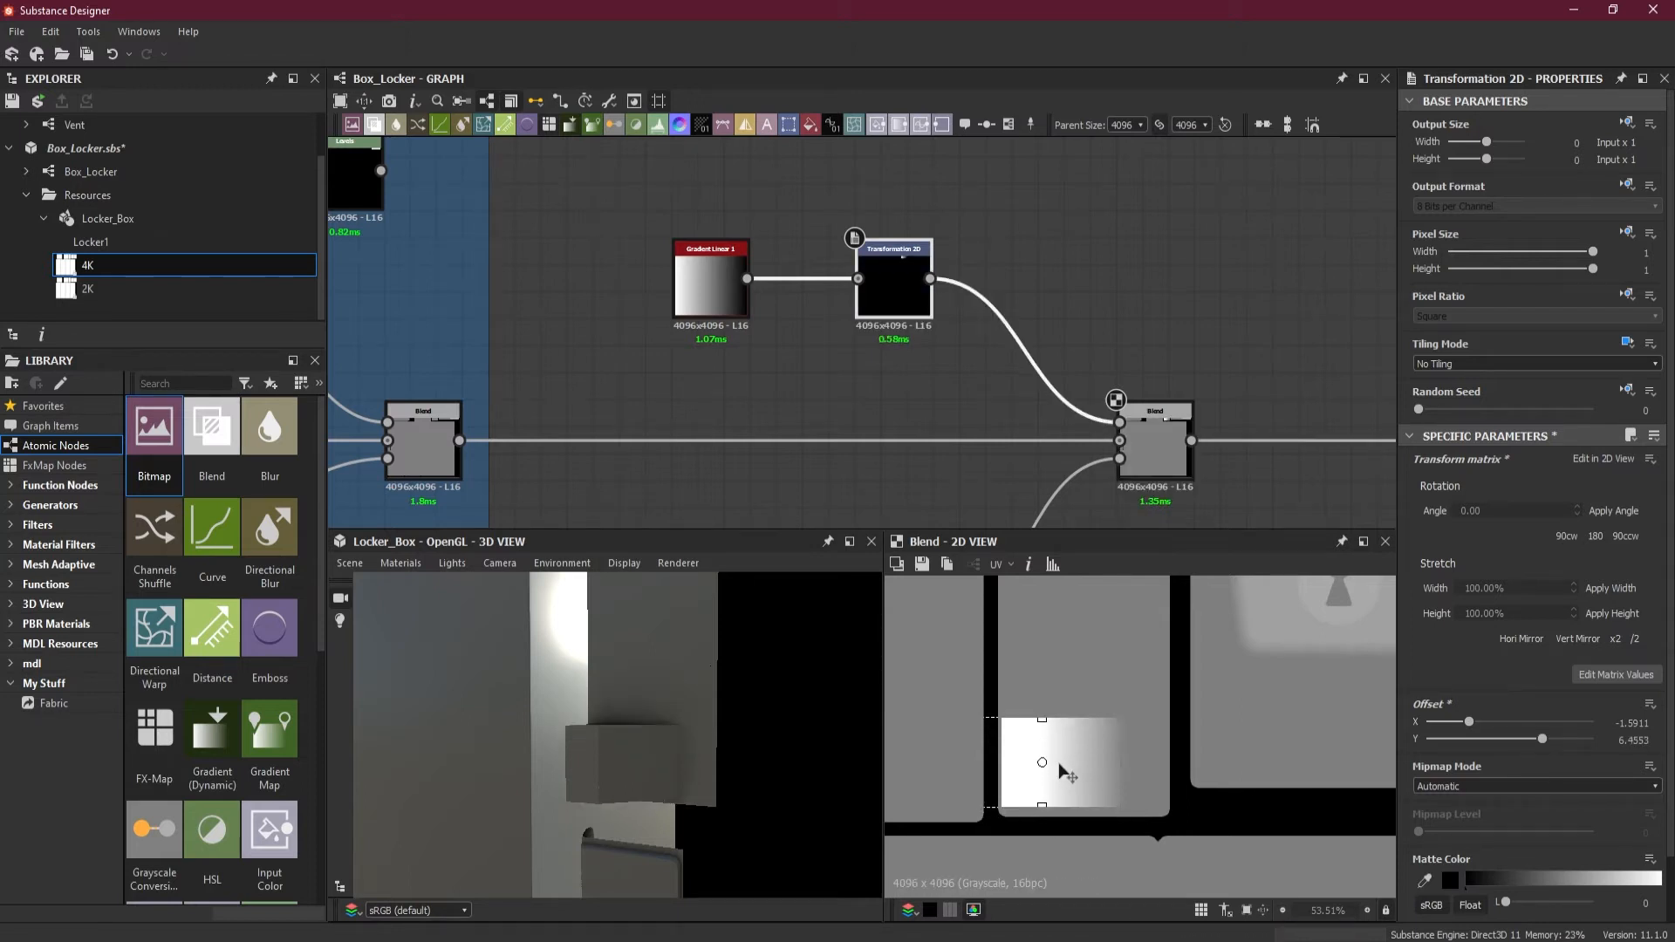
# Step: Flatten the gradient block and refine its width on the narrow shell, to an offset of about X -1.71, Y 8.16
pyautogui.moveTo(1058, 777); pyautogui.dragTo(1042, 724)
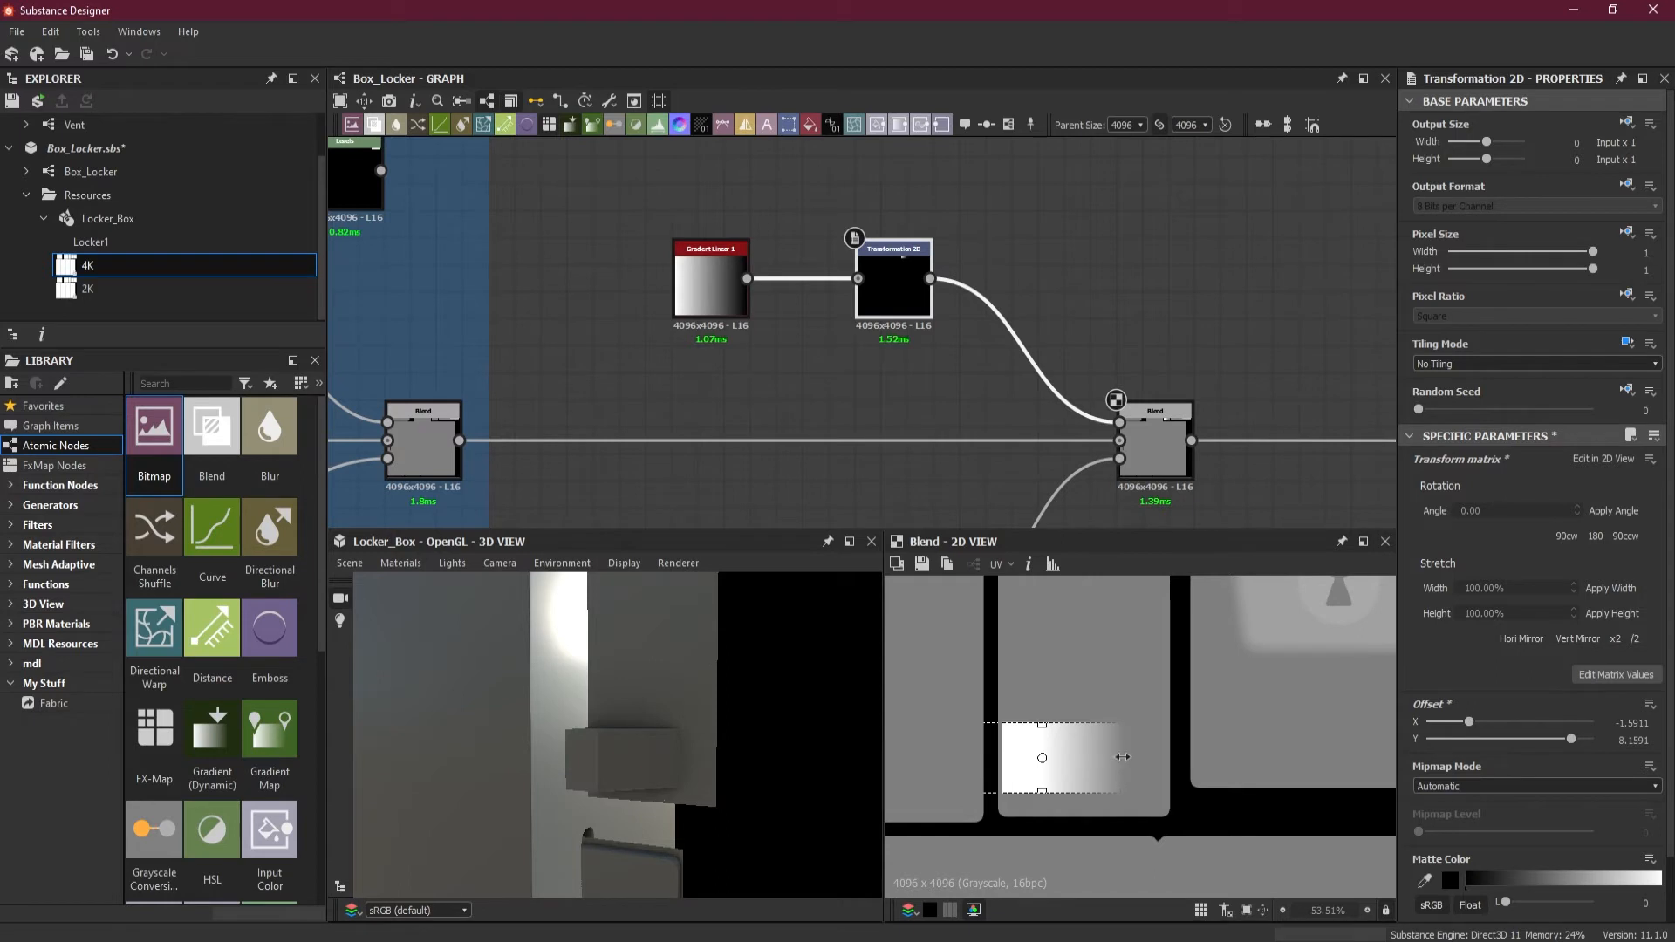
pyautogui.moveTo(1126, 758); pyautogui.dragTo(1089, 758)
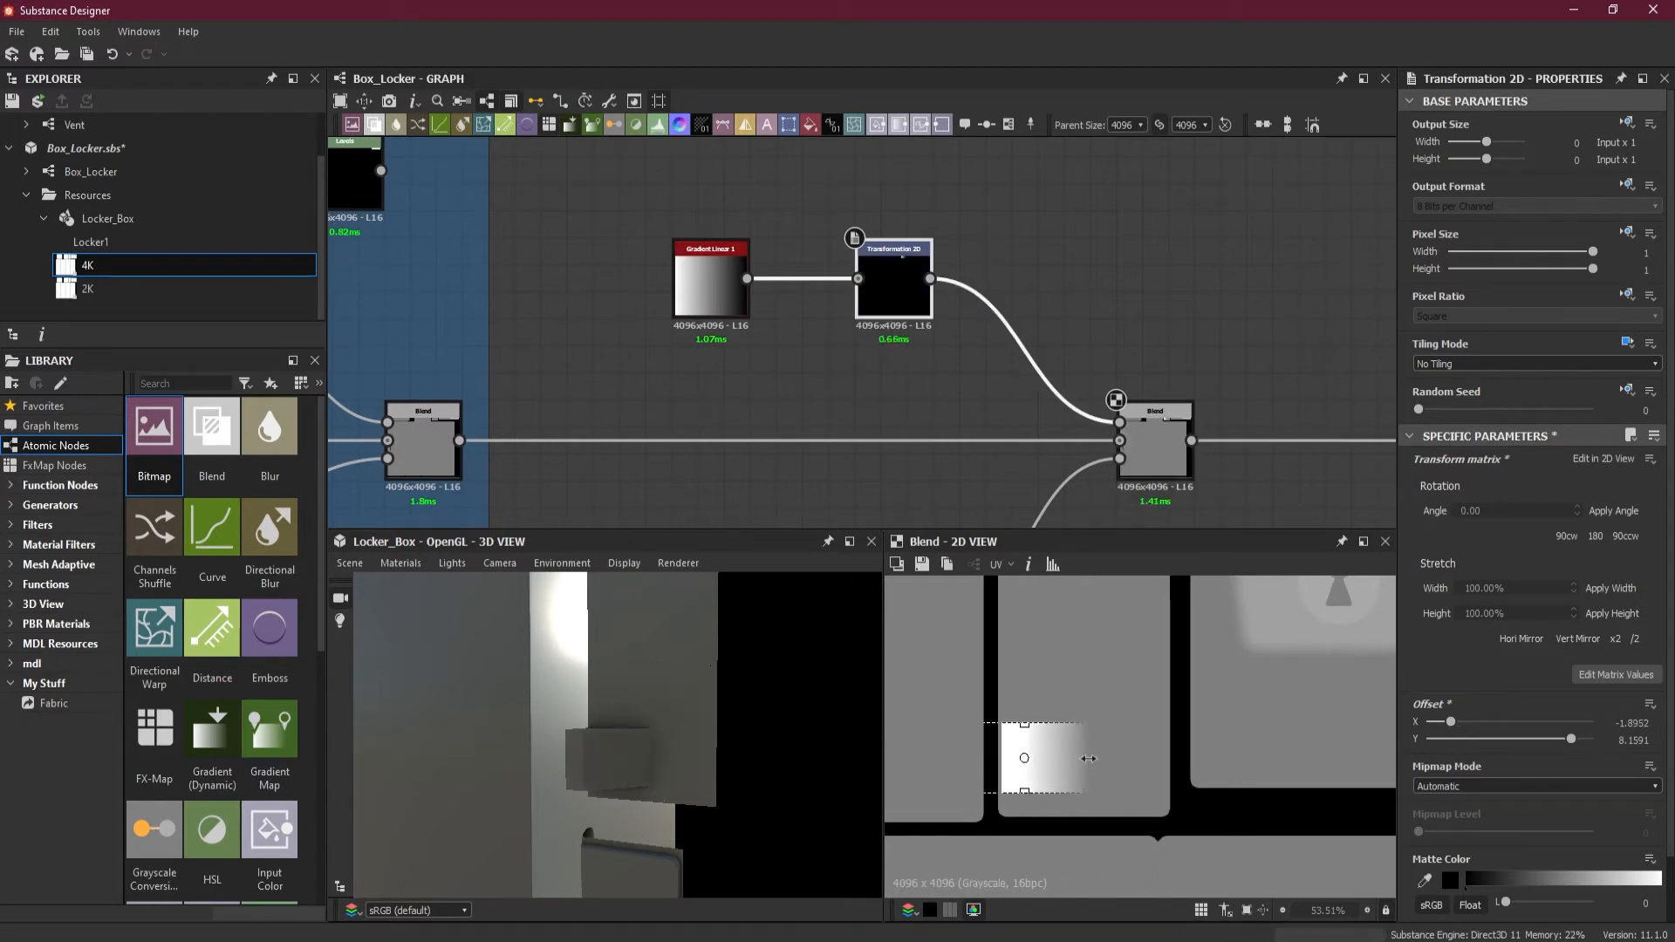
pyautogui.moveTo(729, 732)
pyautogui.mouseDown()
pyautogui.moveTo(693, 829)
pyautogui.moveTo(616, 857)
pyautogui.moveTo(714, 829)
pyautogui.moveTo(722, 774)
pyautogui.moveTo(736, 802)
pyautogui.moveTo(734, 759)
pyautogui.mouseUp()
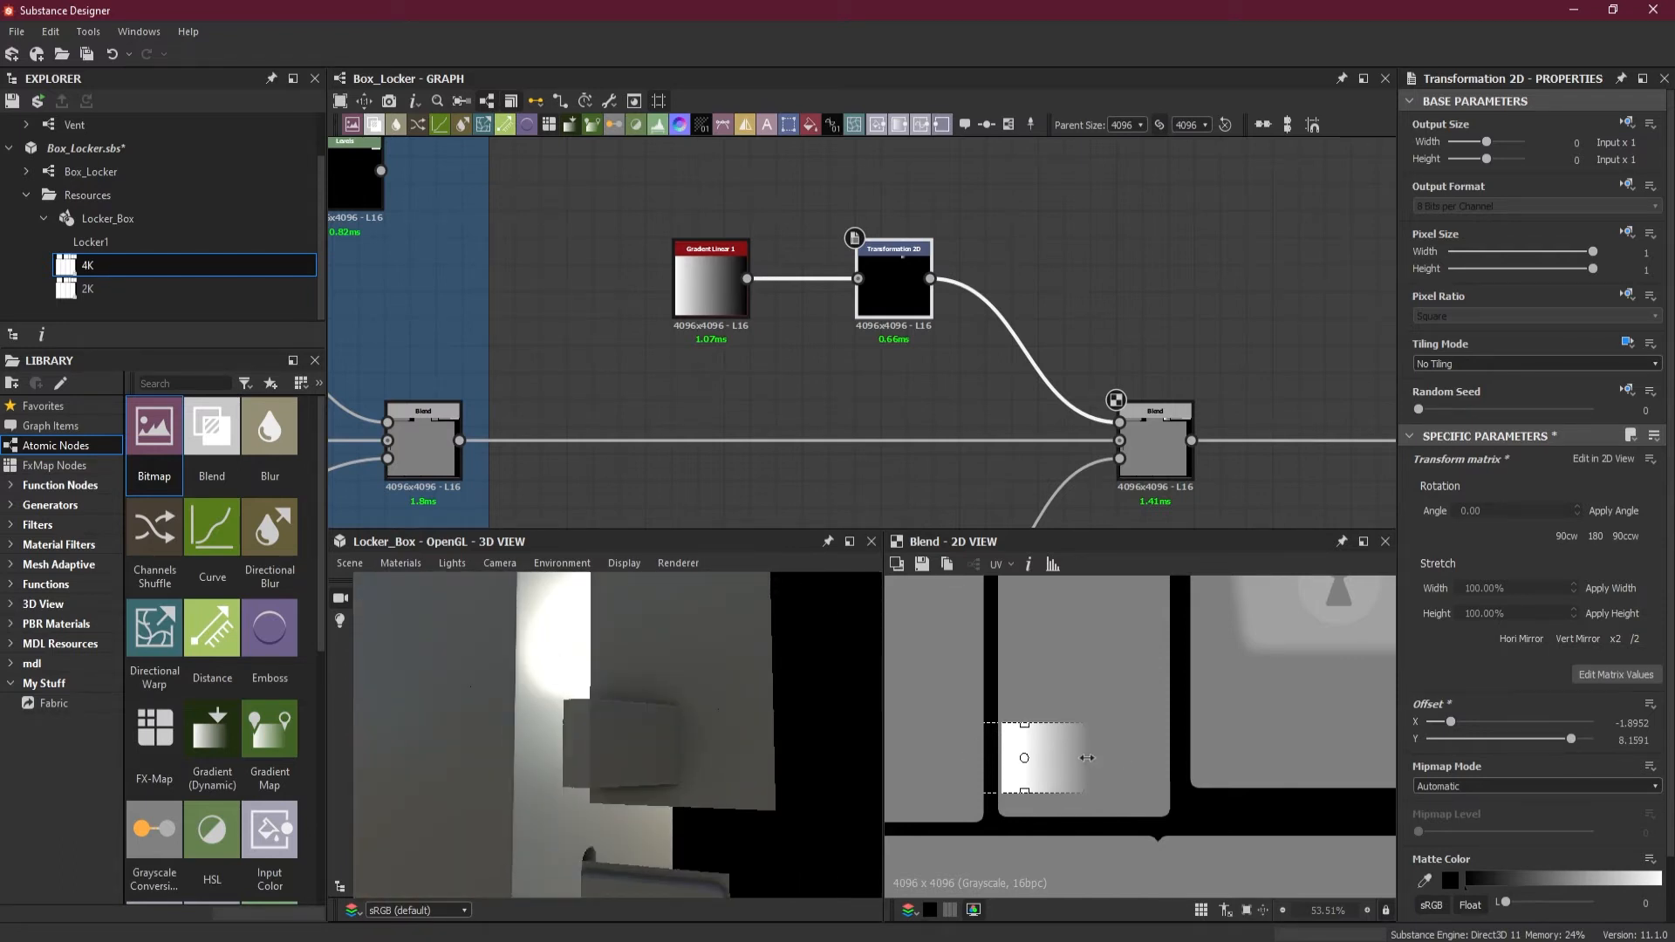
pyautogui.moveTo(1087, 759); pyautogui.dragTo(1109, 757)
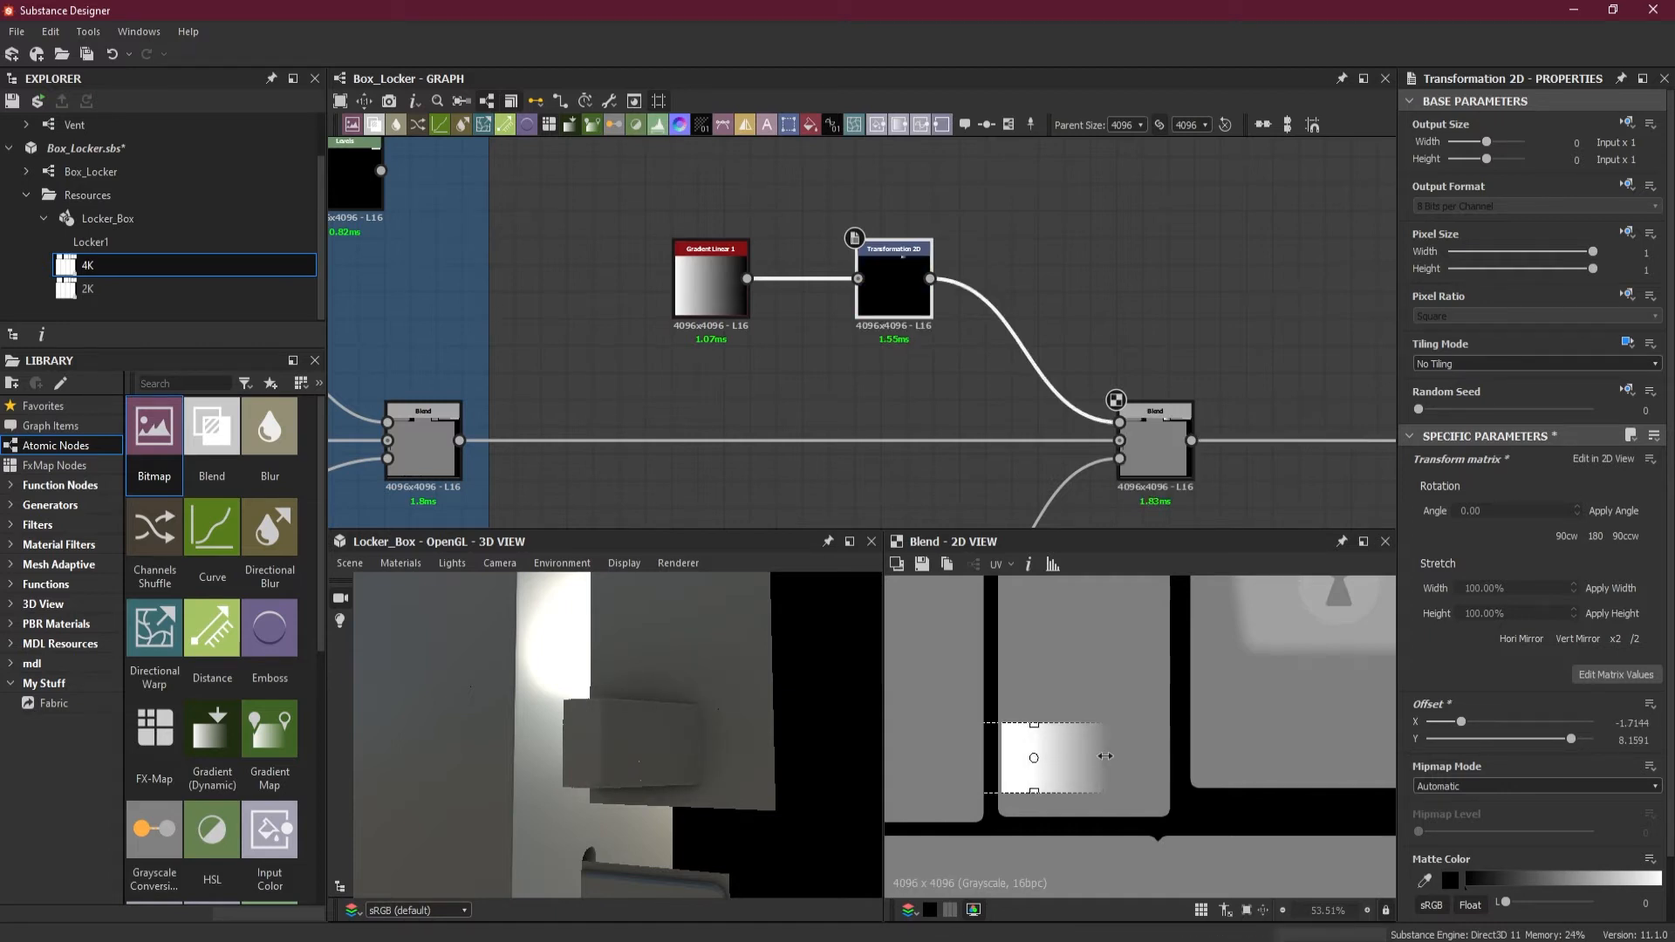
pyautogui.moveTo(783, 704); pyautogui.dragTo(630, 758)
# Step: Move Transformation 2D closer to the gradient node and insert a Curve node between it and the Blend
pyautogui.doubleClick(728, 287)
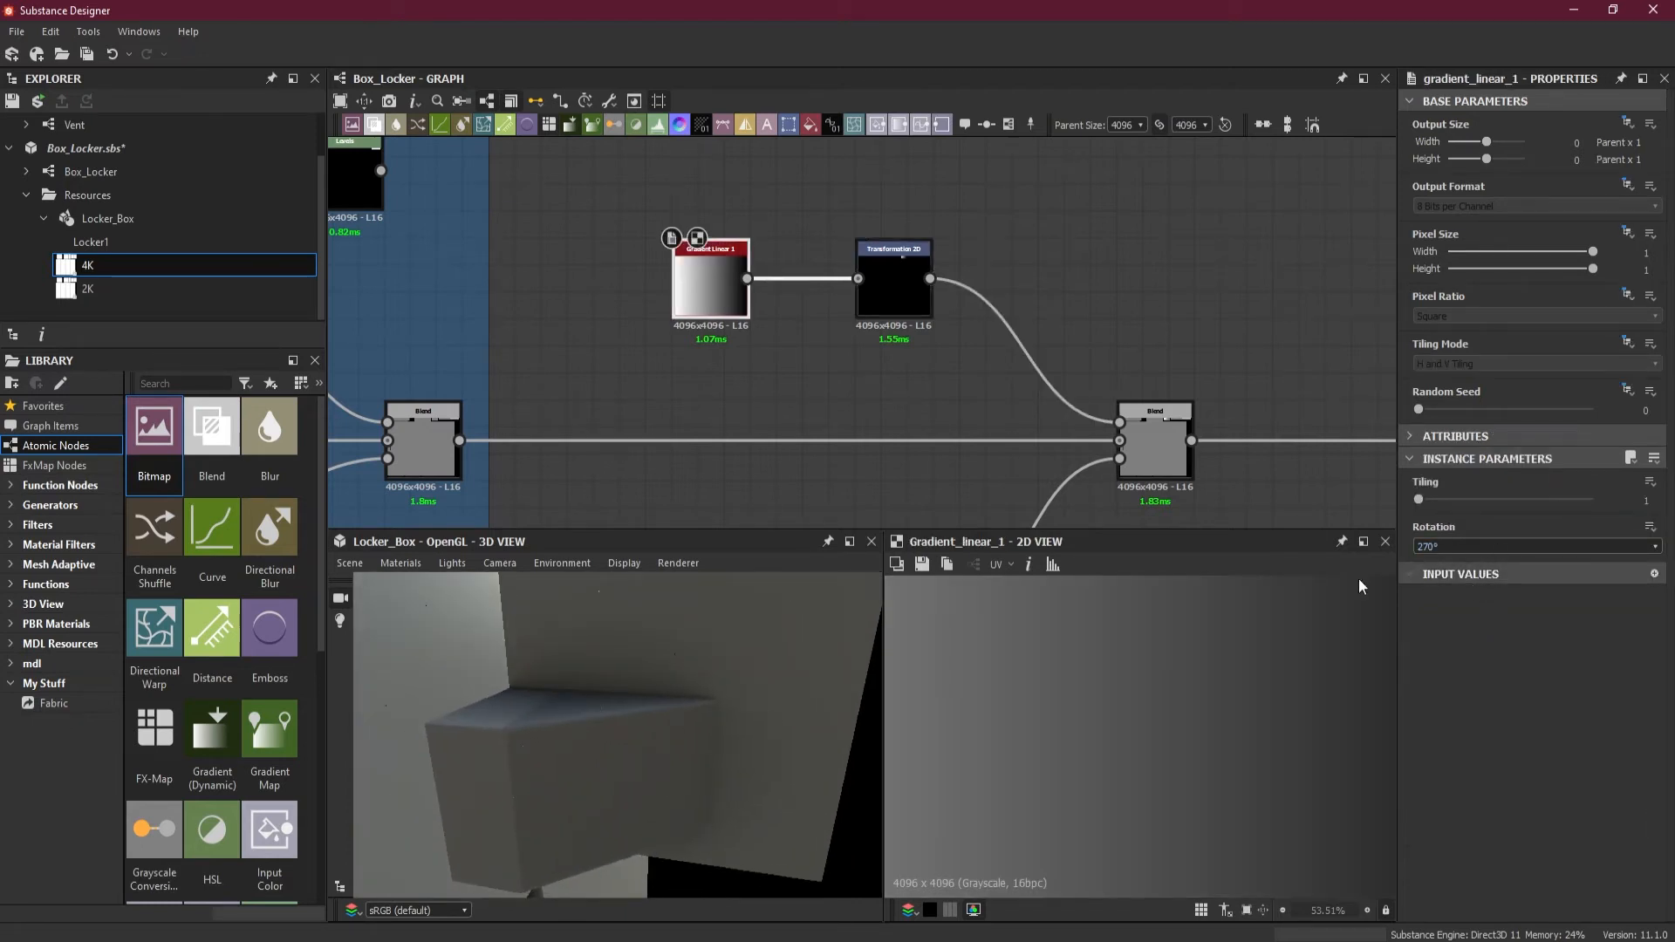
pyautogui.scroll(2, 930, 390)
pyautogui.moveTo(949, 386); pyautogui.dragTo(874, 386, button='middle')
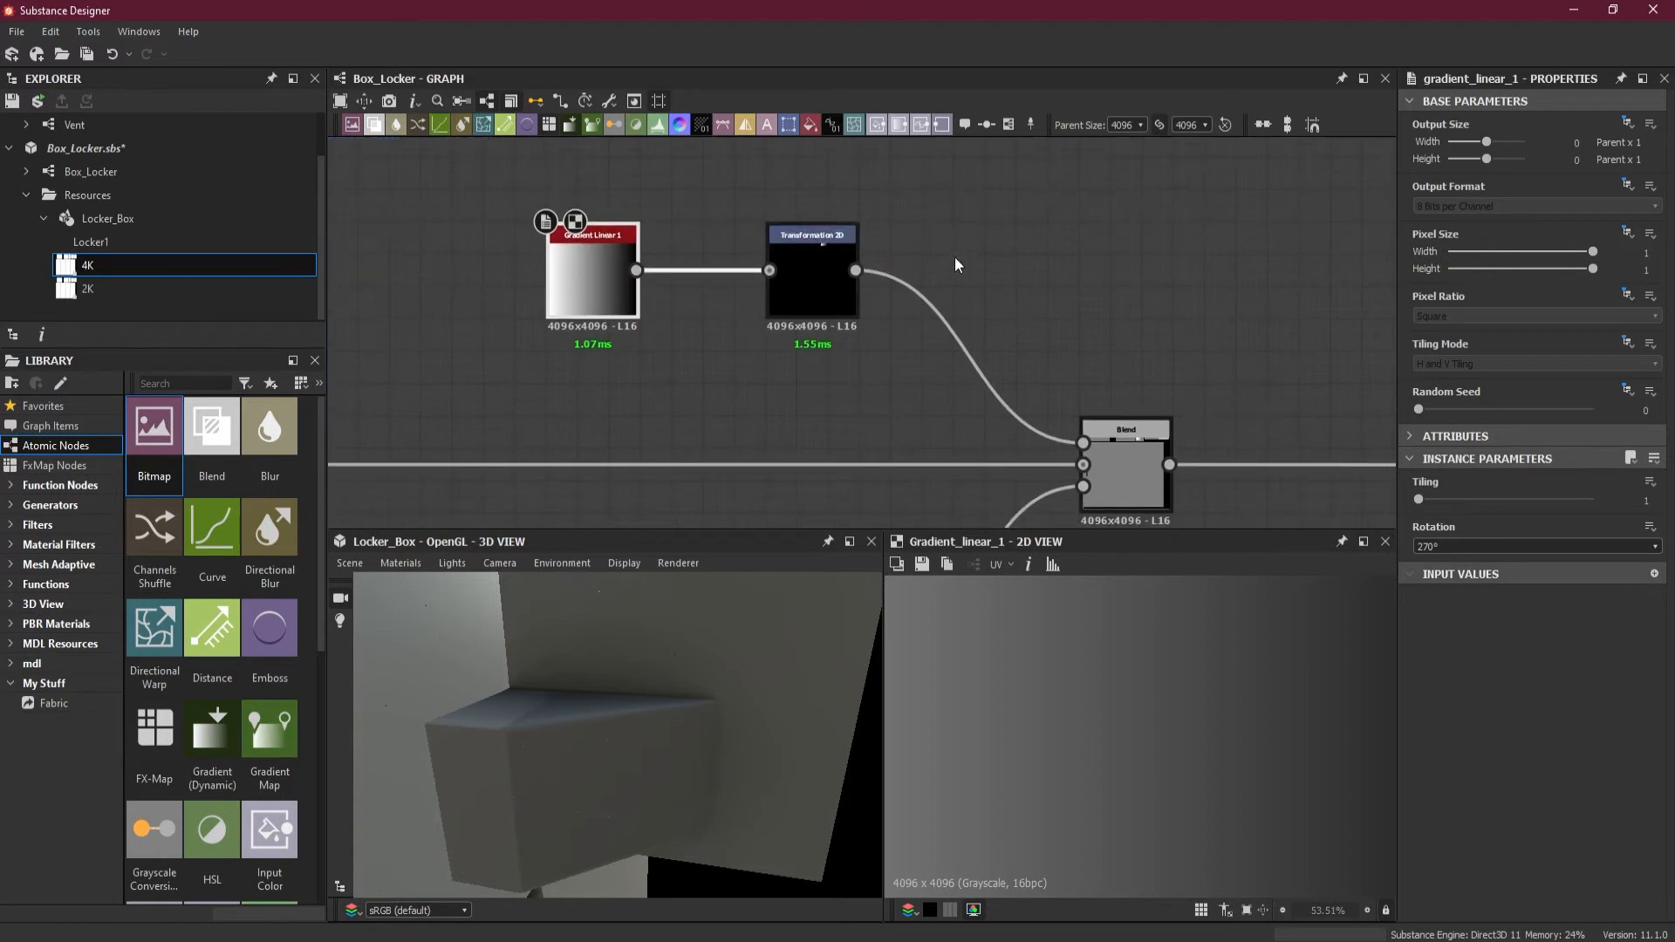
pyautogui.moveTo(824, 301); pyautogui.dragTo(731, 304)
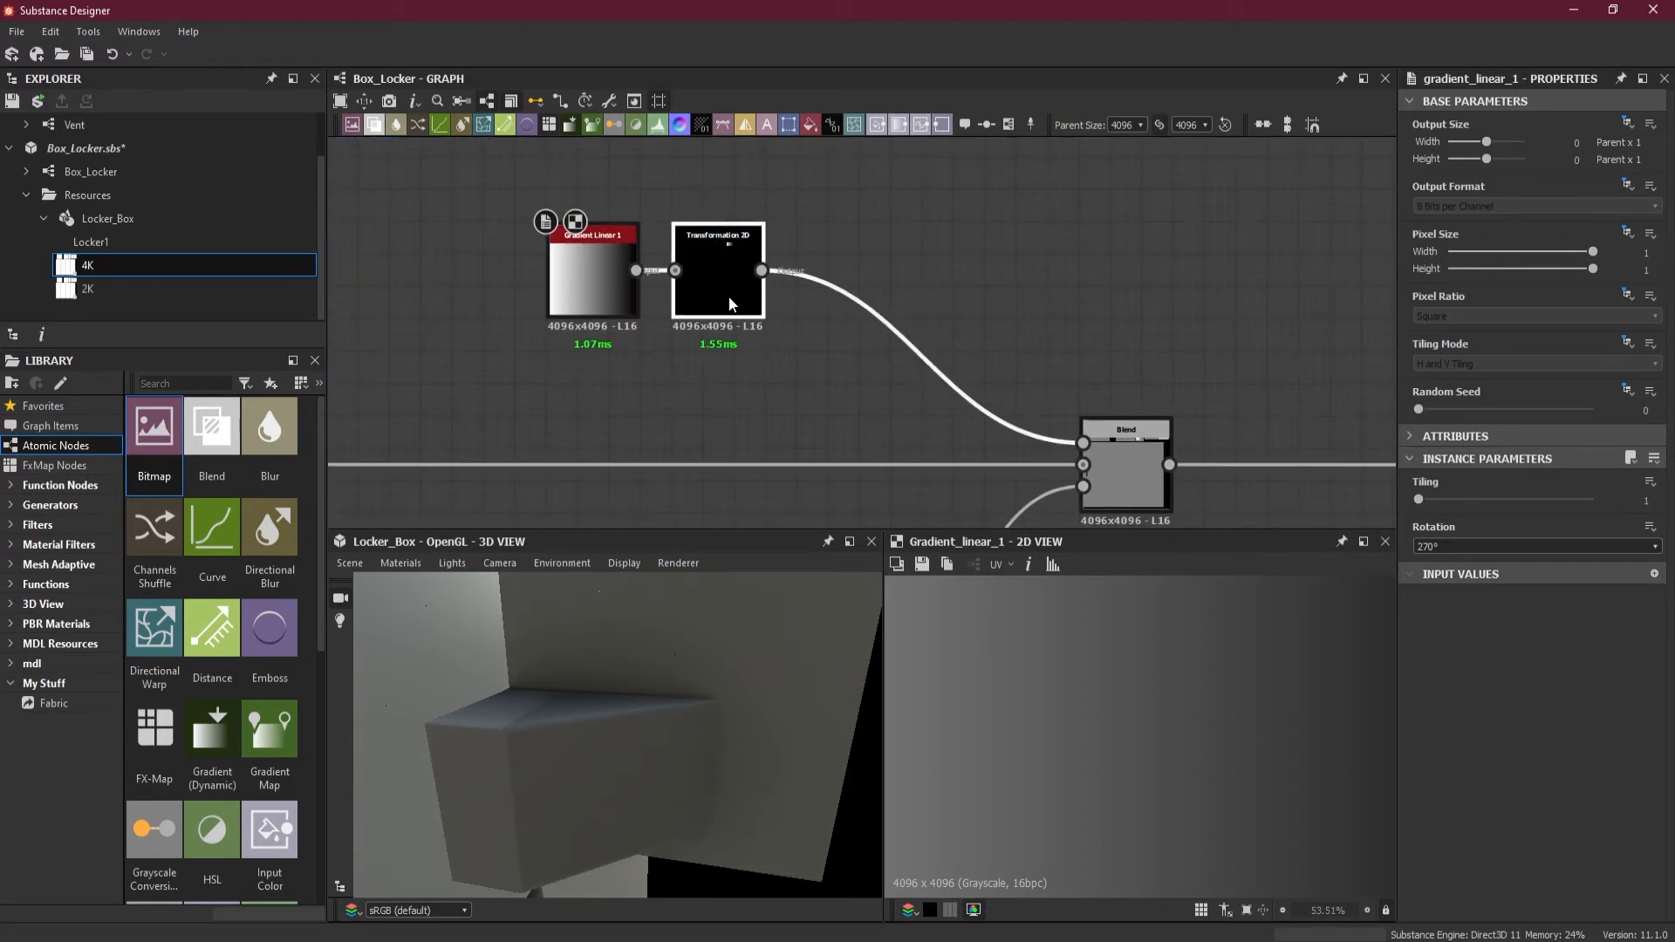
pyautogui.rightClick(856, 358)
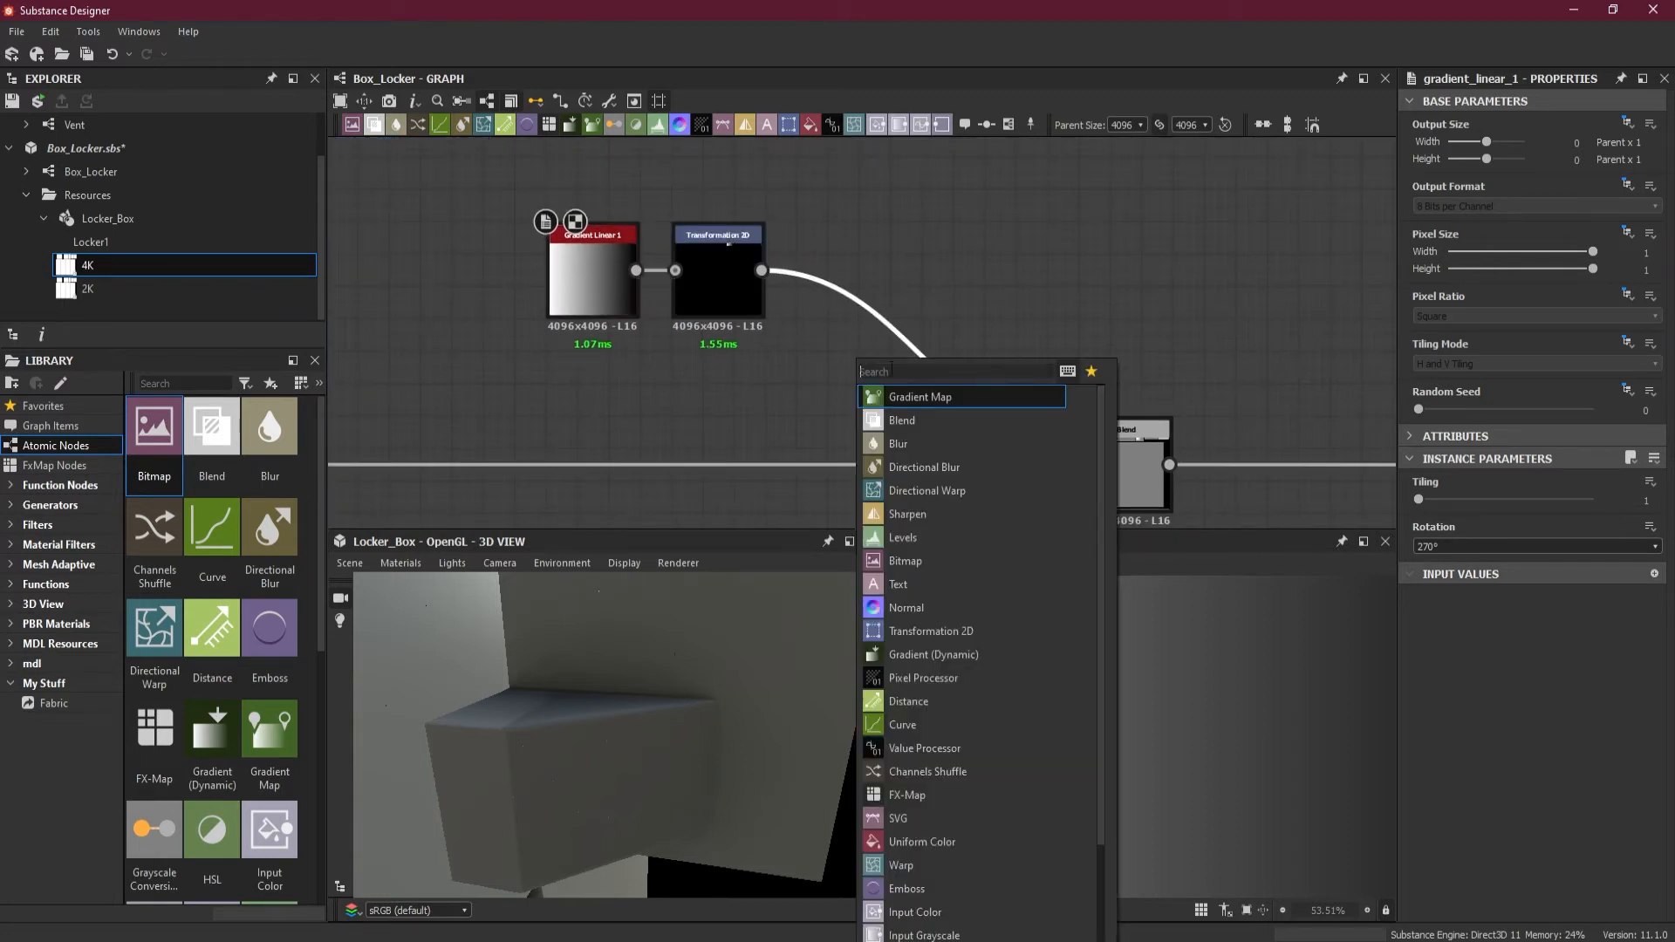
pyautogui.click(991, 724)
pyautogui.moveTo(920, 384); pyautogui.dragTo(902, 313)
pyautogui.moveTo(710, 789); pyautogui.dragTo(725, 850)
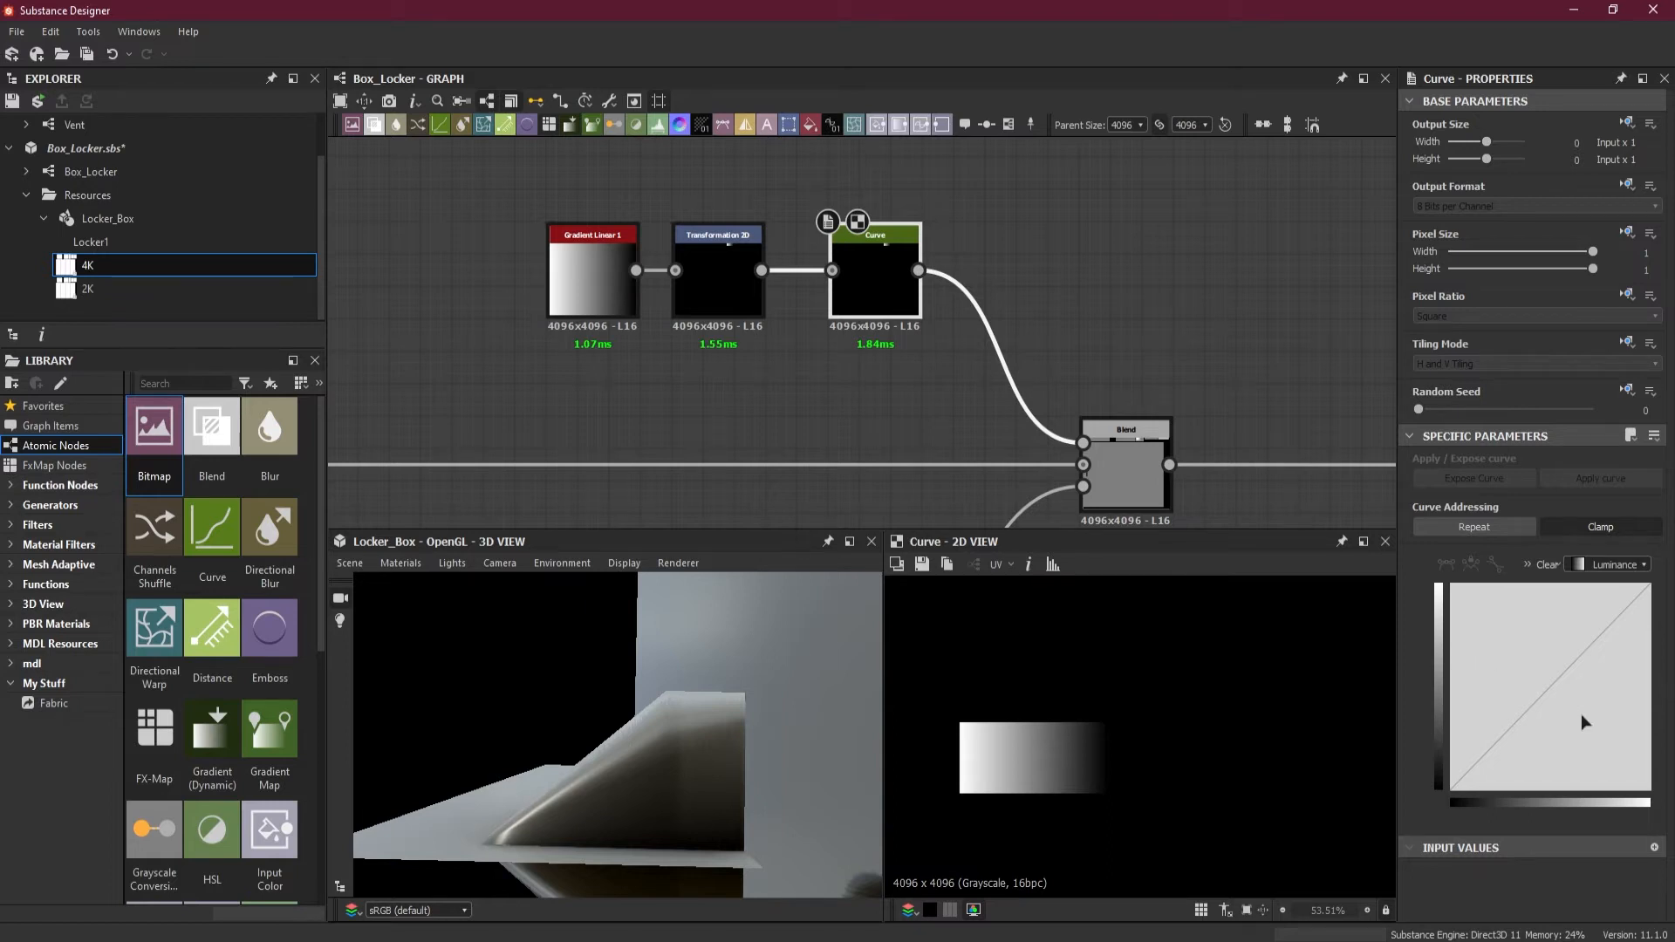
# Step: Add a mid point to the luminance curve and shape it into a smooth concave slope at about 0.59, 0.40
pyautogui.click(1548, 684)
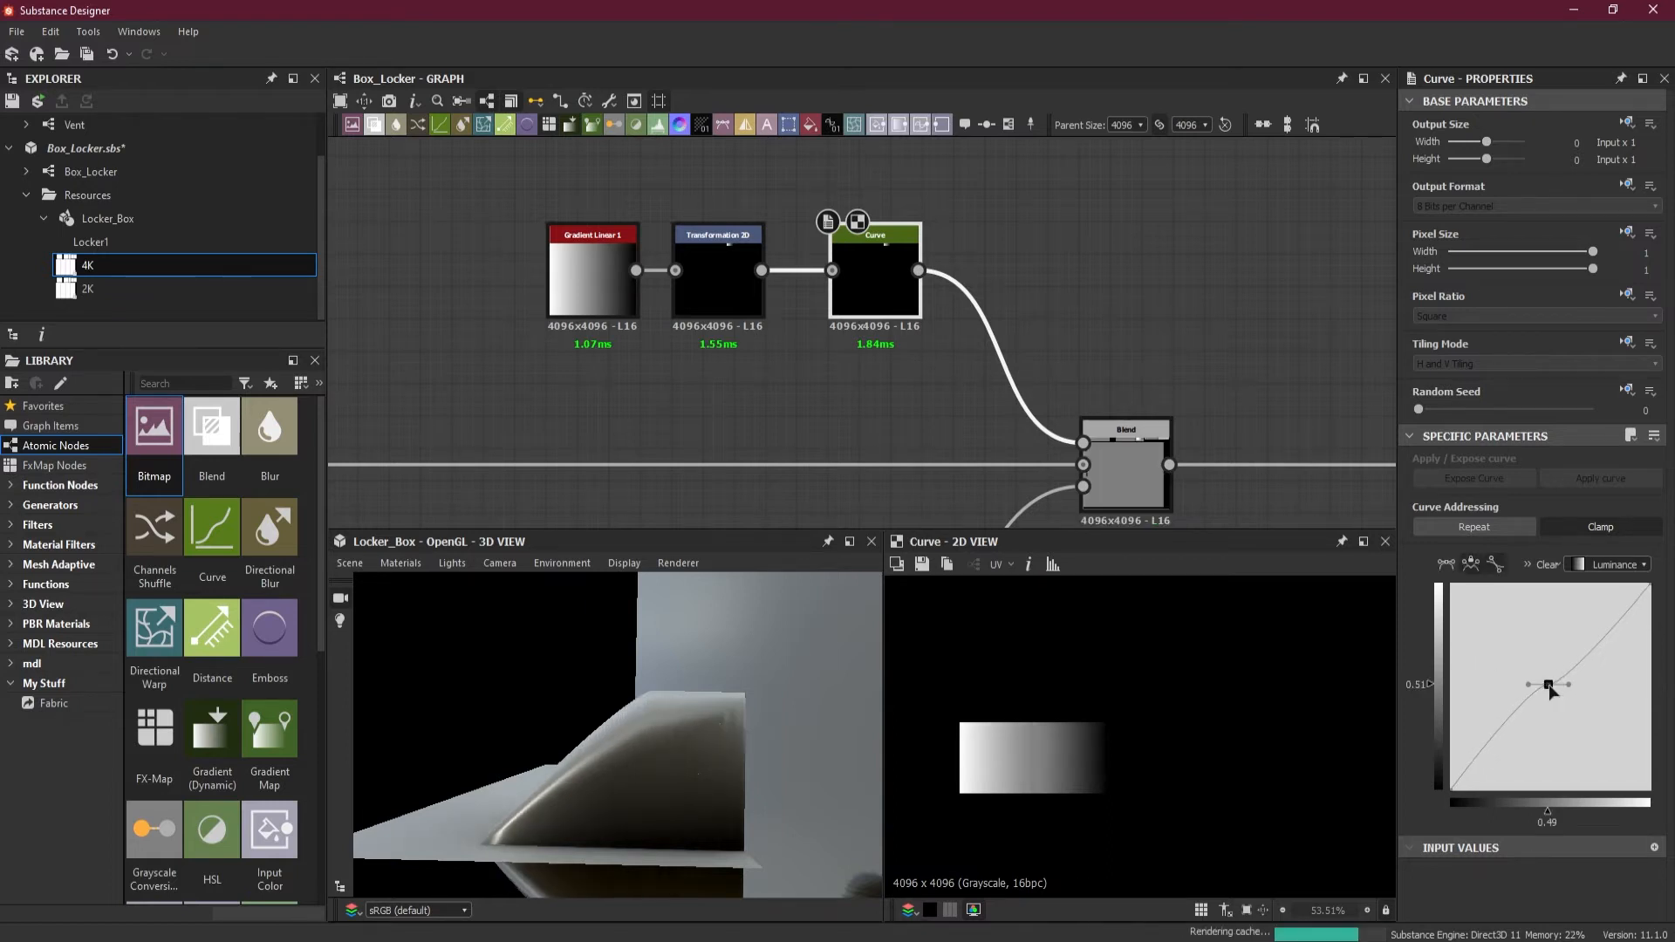
pyautogui.moveTo(1550, 684); pyautogui.dragTo(1562, 724)
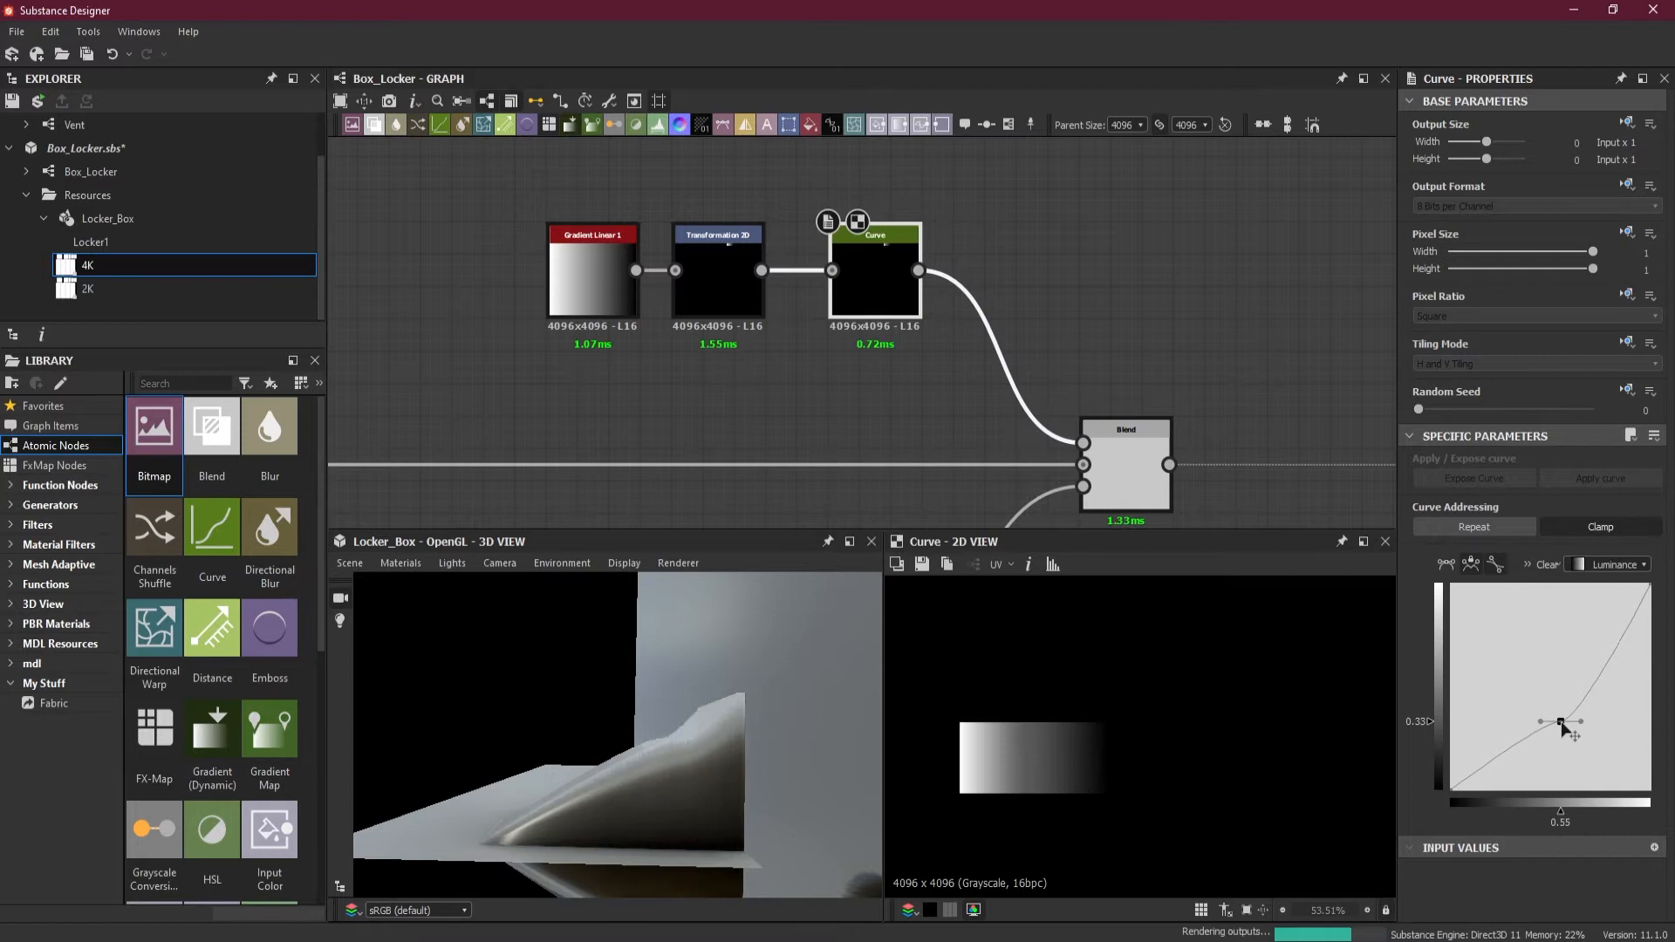
pyautogui.moveTo(1537, 725); pyautogui.dragTo(1569, 708)
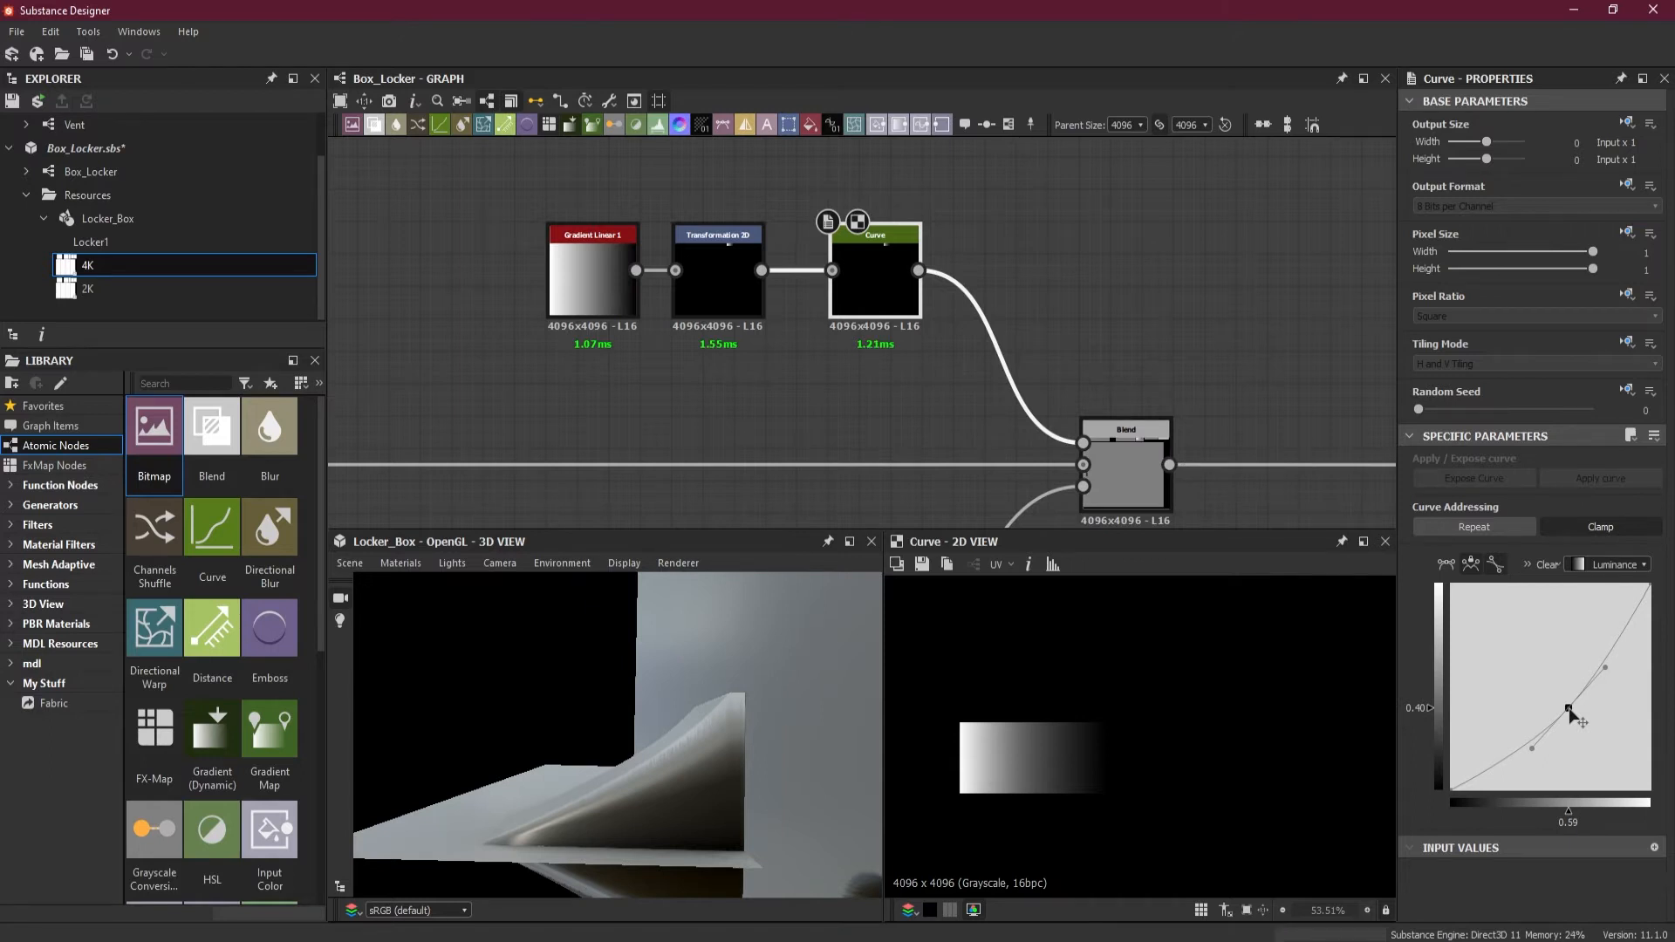
# Step: Move the luminance curve's white end point to about 0.91, 0.99 and raise its black end point to about 0.13
pyautogui.moveTo(1650, 586); pyautogui.dragTo(1637, 588)
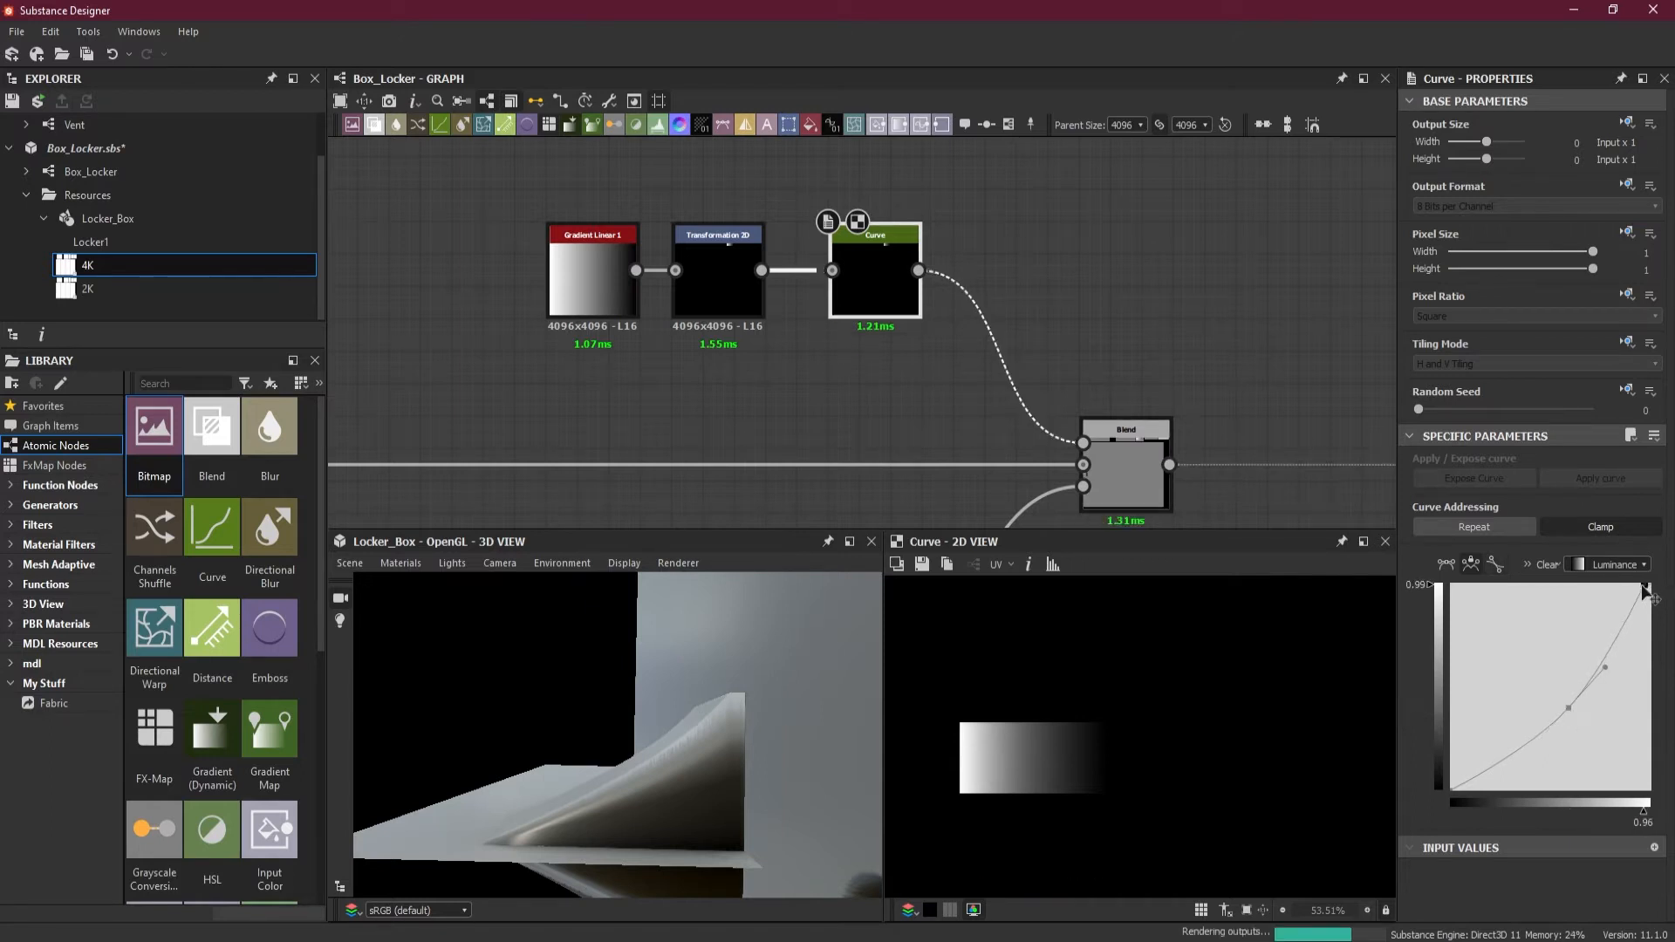
pyautogui.moveTo(1639, 589); pyautogui.dragTo(1637, 586)
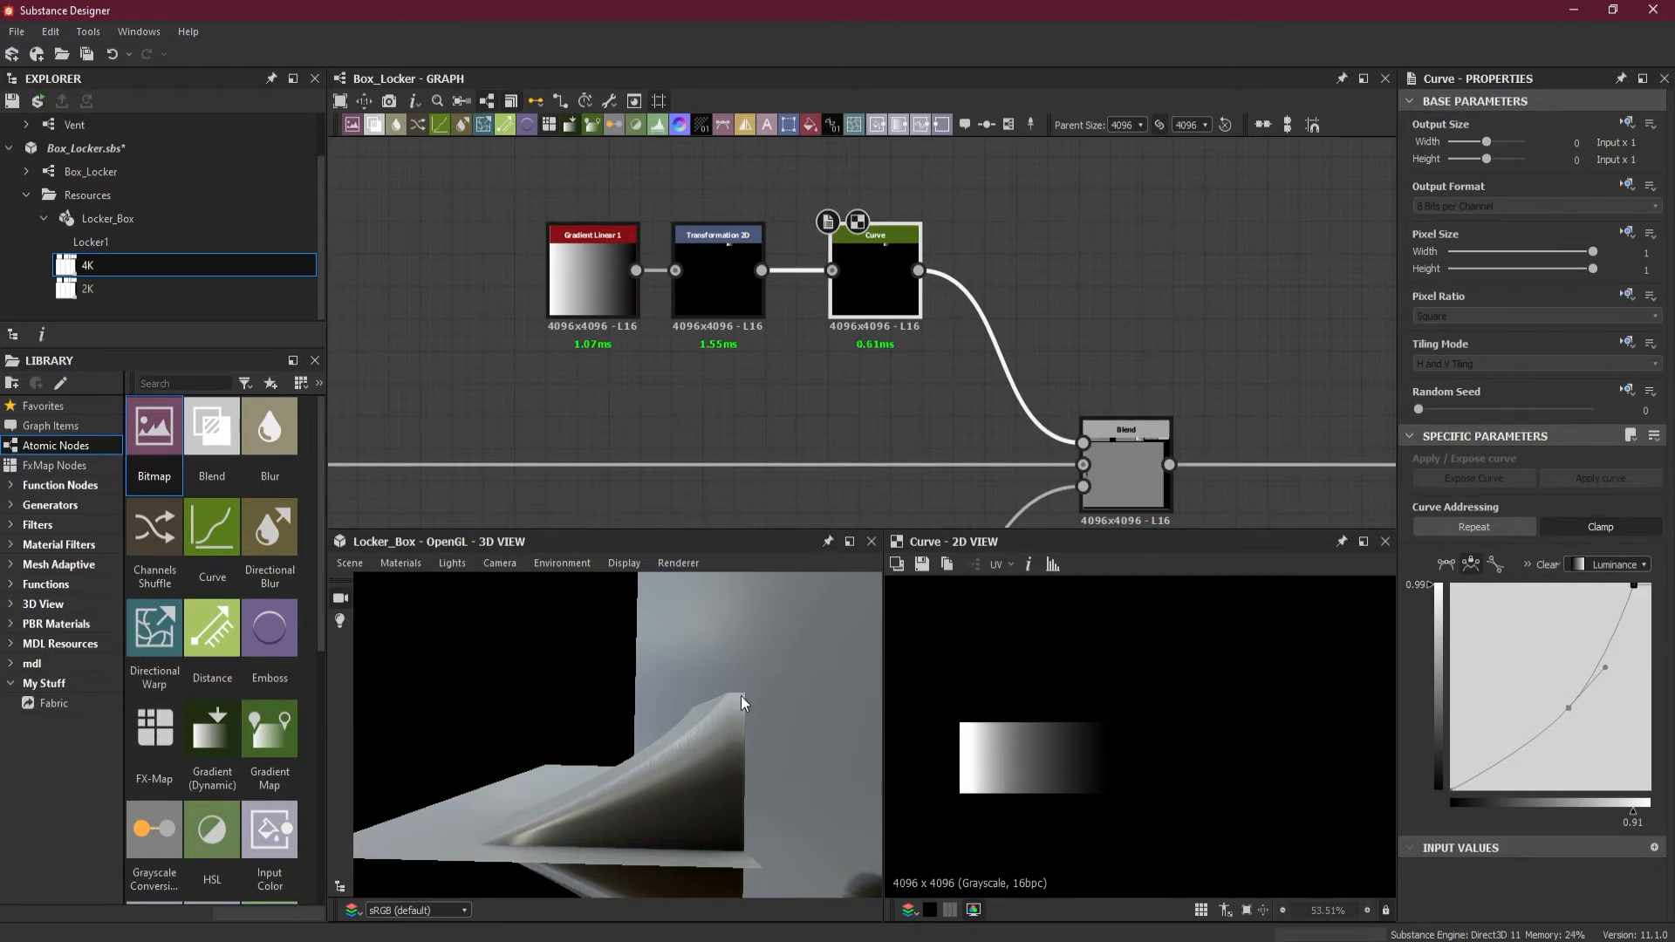
pyautogui.moveTo(1454, 794); pyautogui.dragTo(1453, 770)
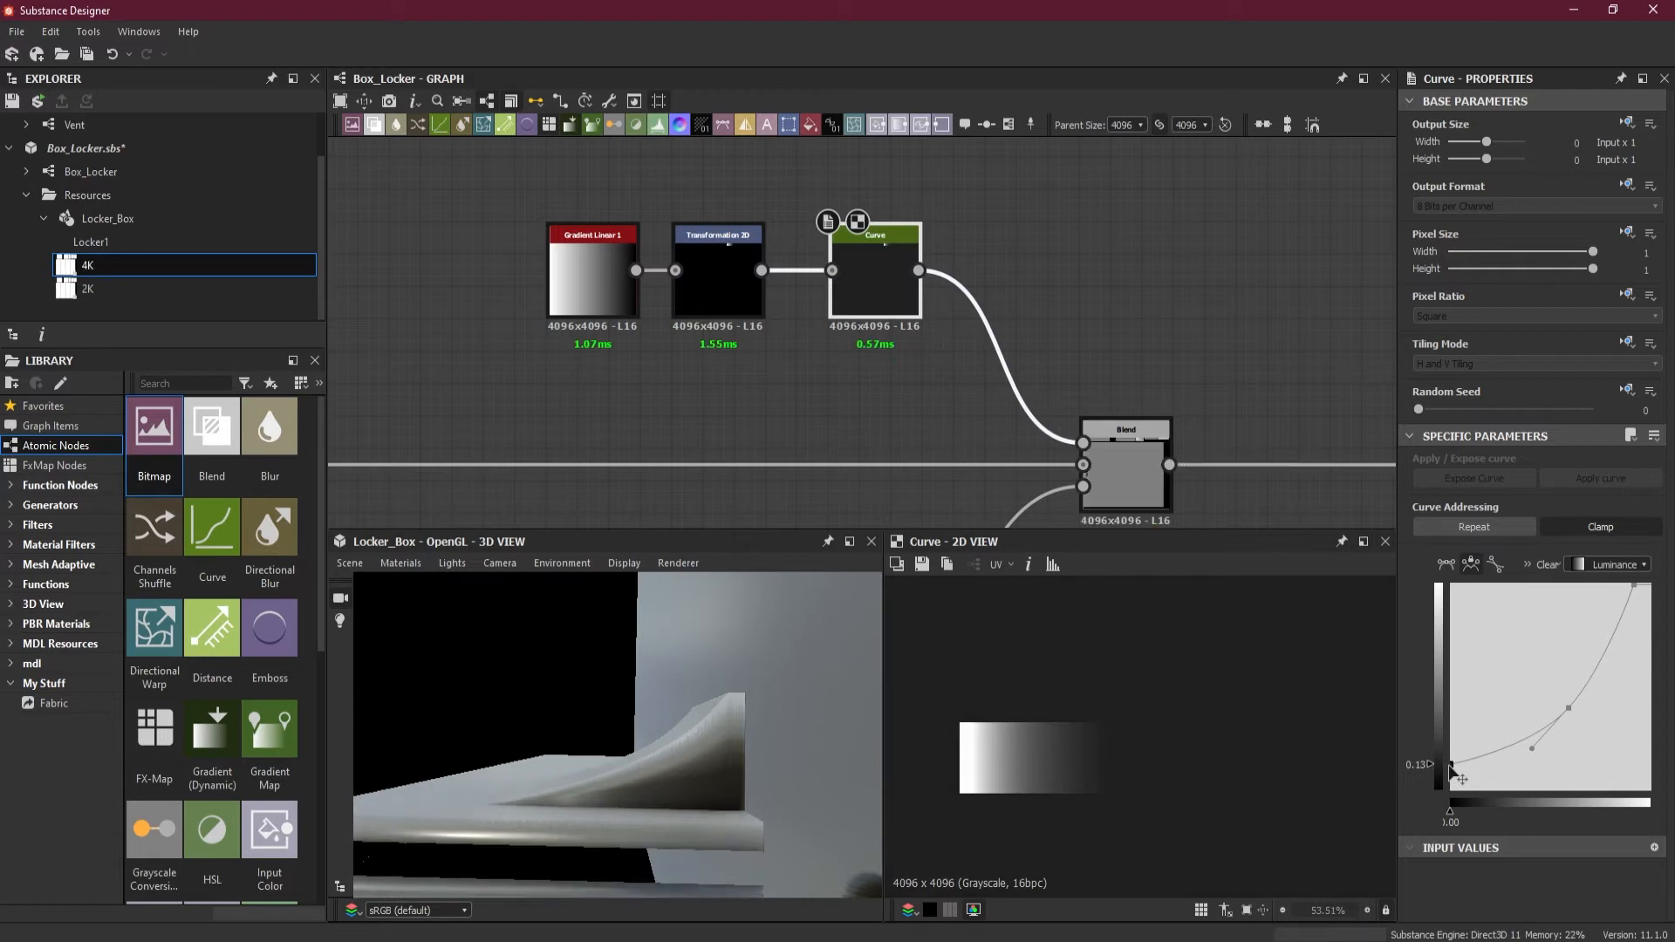
# Step: Lower the luminance curve's black end point to 0.00 and add a point near it at about 0.08, 0.14 with a steep lower handle
pyautogui.moveTo(1452, 768); pyautogui.dragTo(1460, 813)
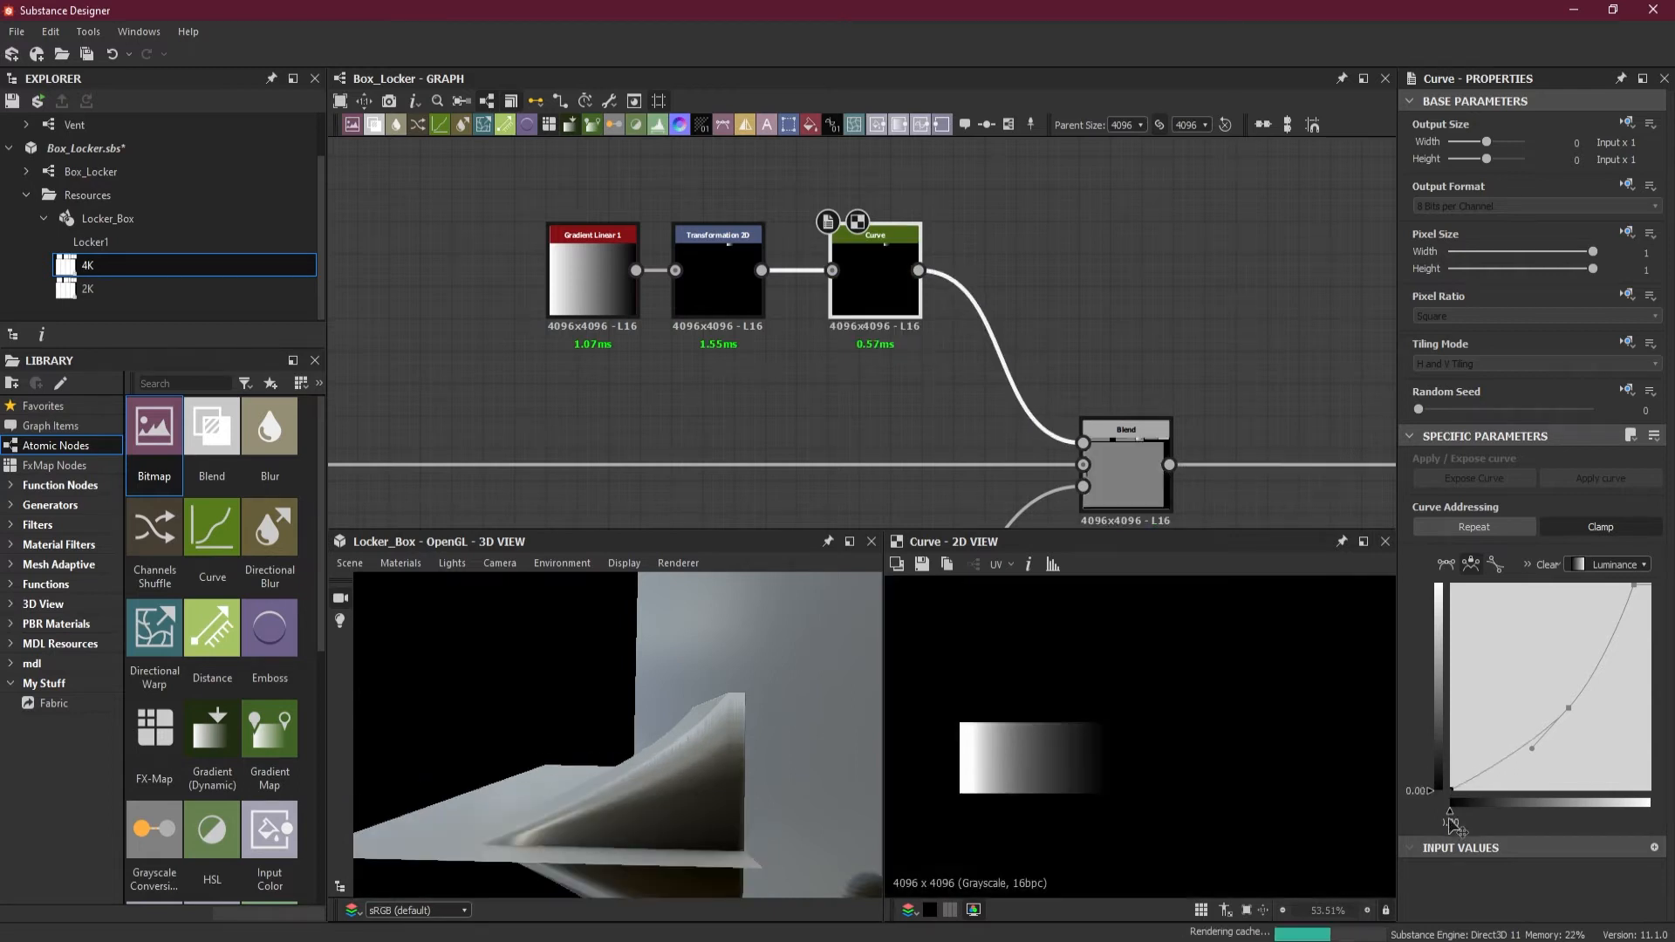
pyautogui.click(1480, 770)
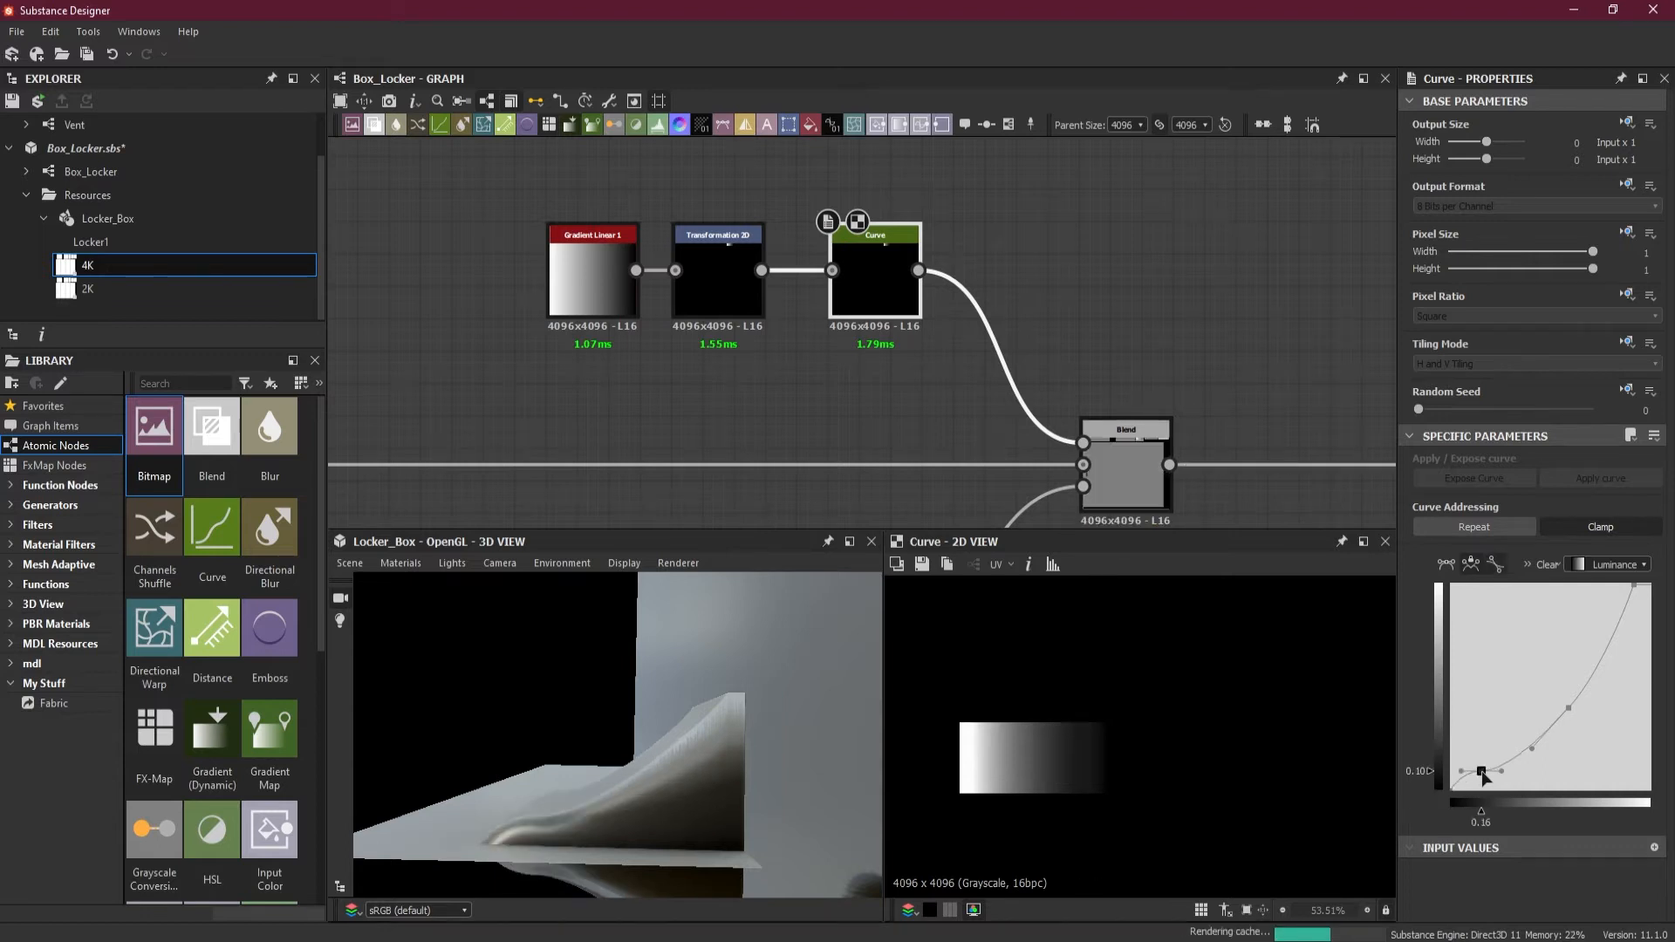
pyautogui.moveTo(1481, 769); pyautogui.dragTo(1479, 761)
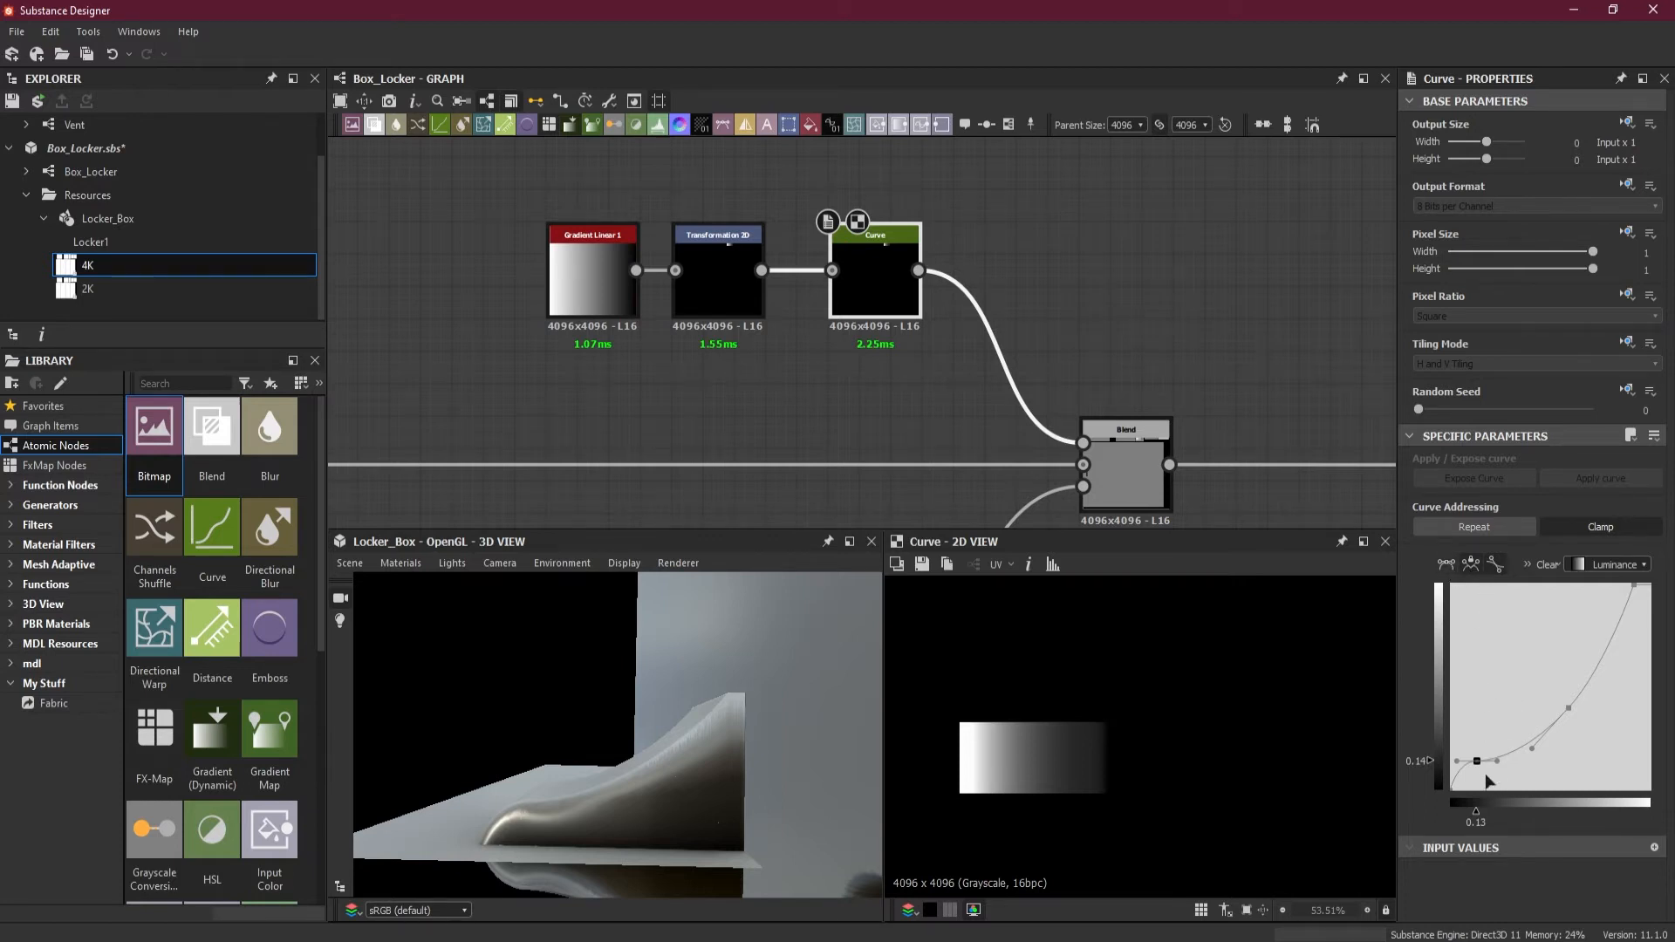
pyautogui.click(1473, 565)
pyautogui.moveTo(1459, 762); pyautogui.dragTo(1465, 778)
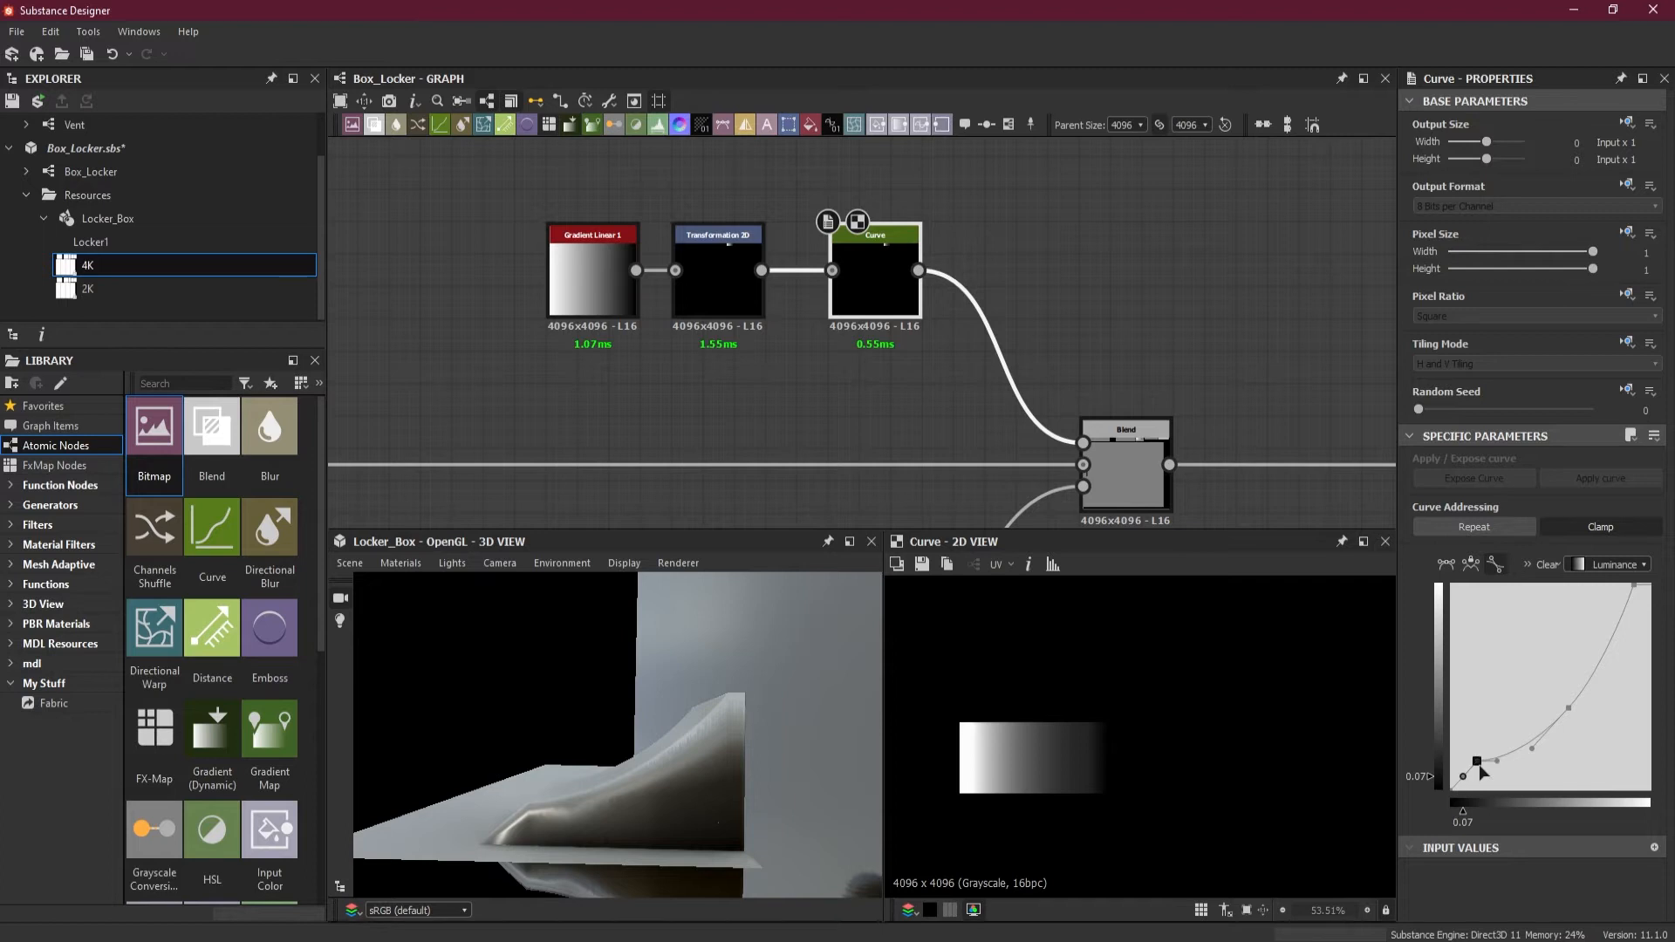
pyautogui.moveTo(1473, 782)
pyautogui.mouseDown()
pyautogui.moveTo(1481, 764)
pyautogui.moveTo(1466, 765)
pyautogui.mouseUp()
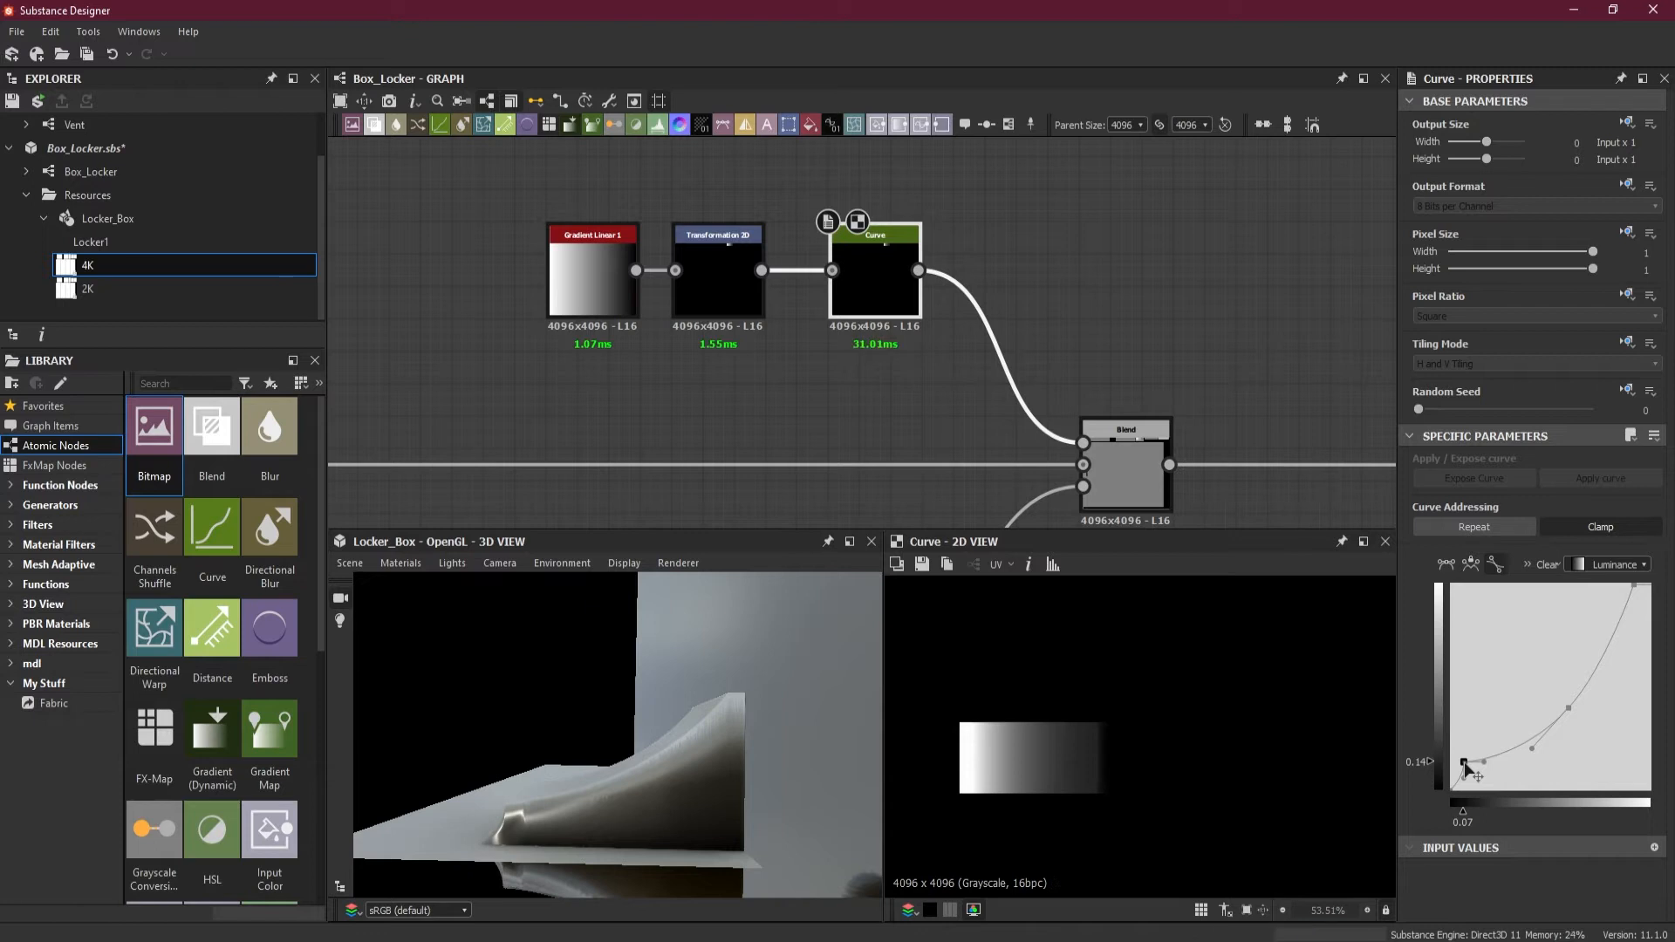
pyautogui.moveTo(1465, 762); pyautogui.dragTo(1466, 762)
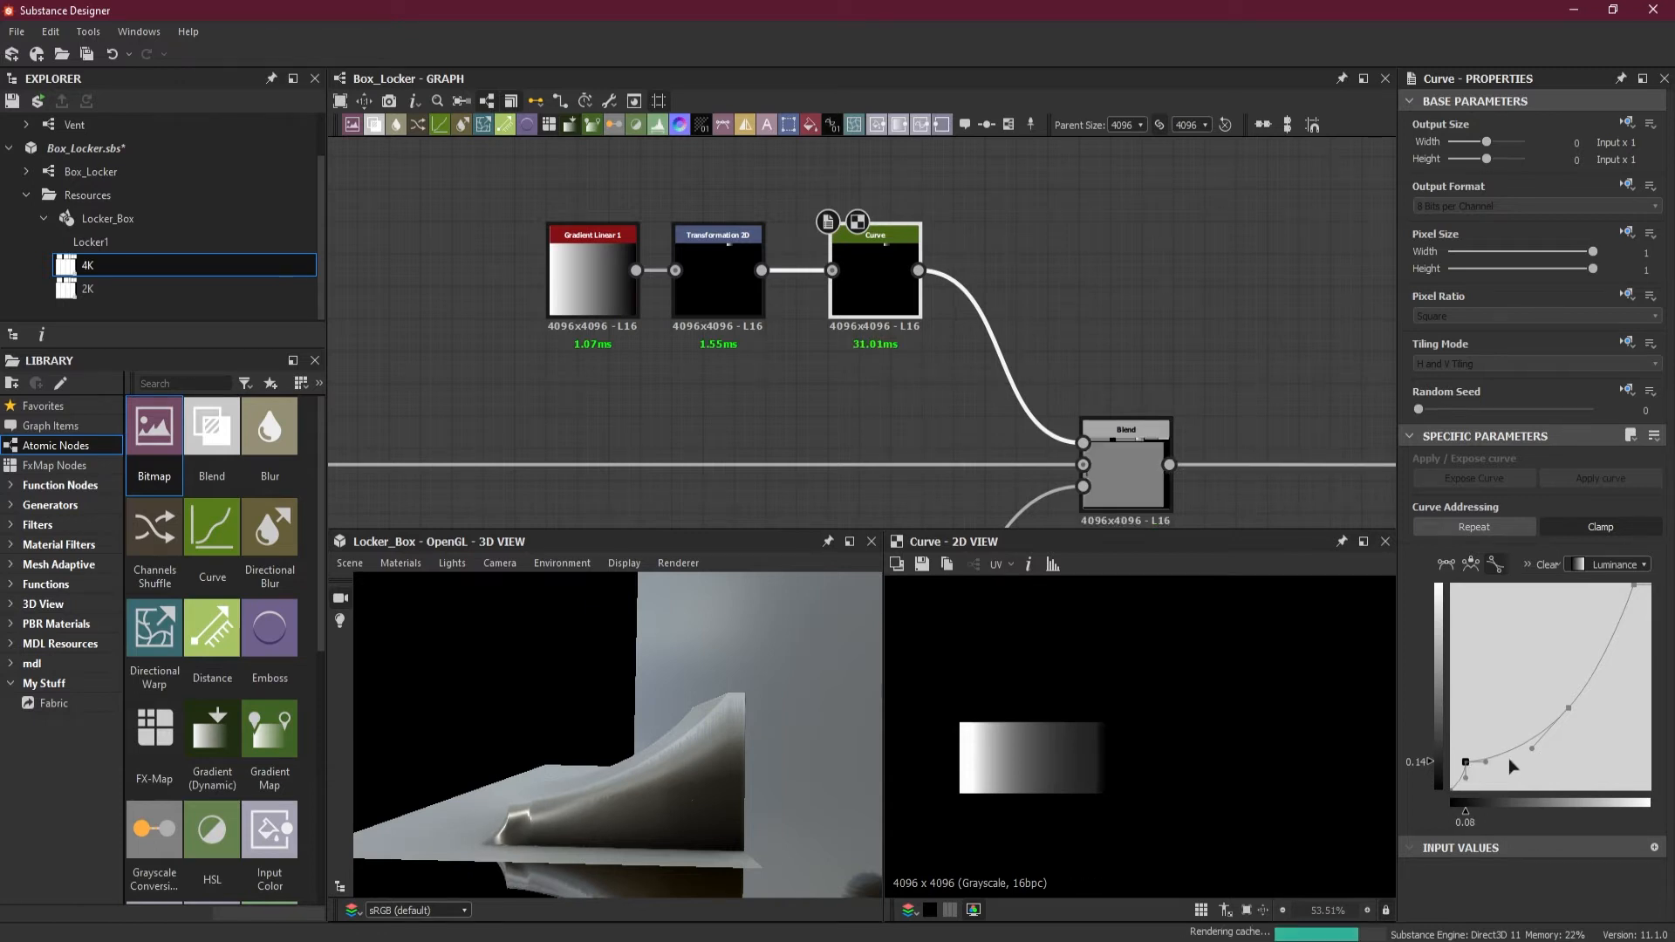
# Step: Reduce the gradient block's height in Transformation 2D by lowering its upper edge, to a Y offset of about 9.95
pyautogui.moveTo(649, 737); pyautogui.dragTo(616, 721)
pyautogui.scroll(-5, 695, 665)
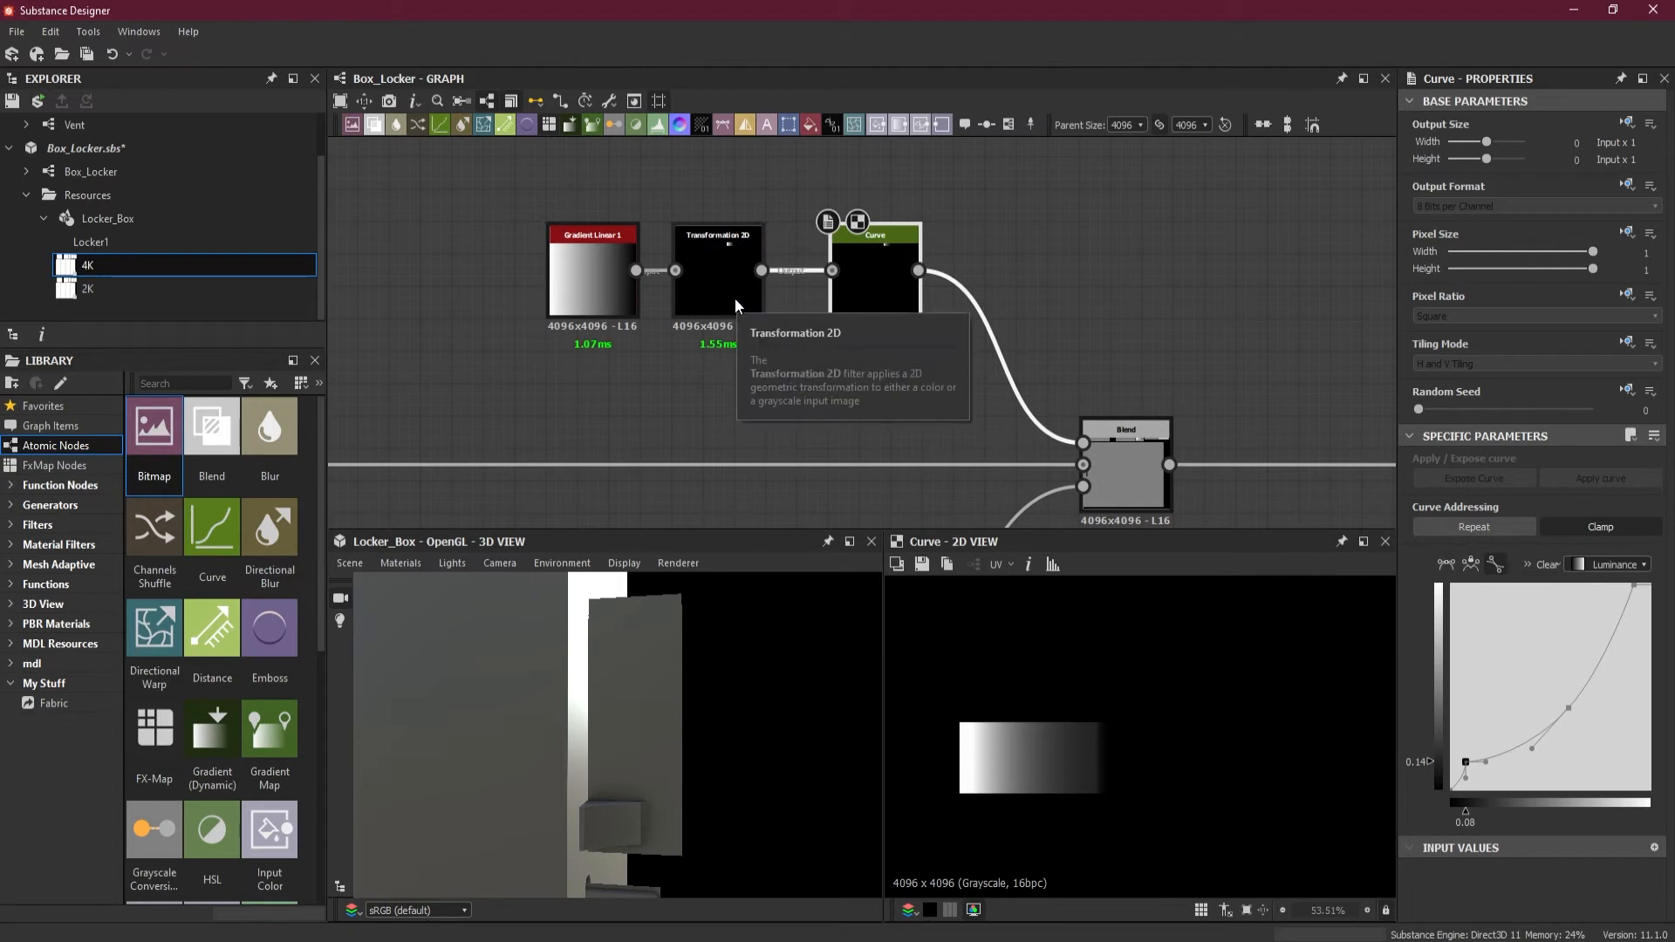
pyautogui.scroll(-1, 604, 773)
pyautogui.scroll(-4, 602, 763)
pyautogui.moveTo(633, 798)
pyautogui.mouseDown()
pyautogui.moveTo(568, 826)
pyautogui.moveTo(634, 789)
pyautogui.mouseUp()
pyautogui.scroll(1, 648, 730)
pyautogui.scroll(4, 648, 730)
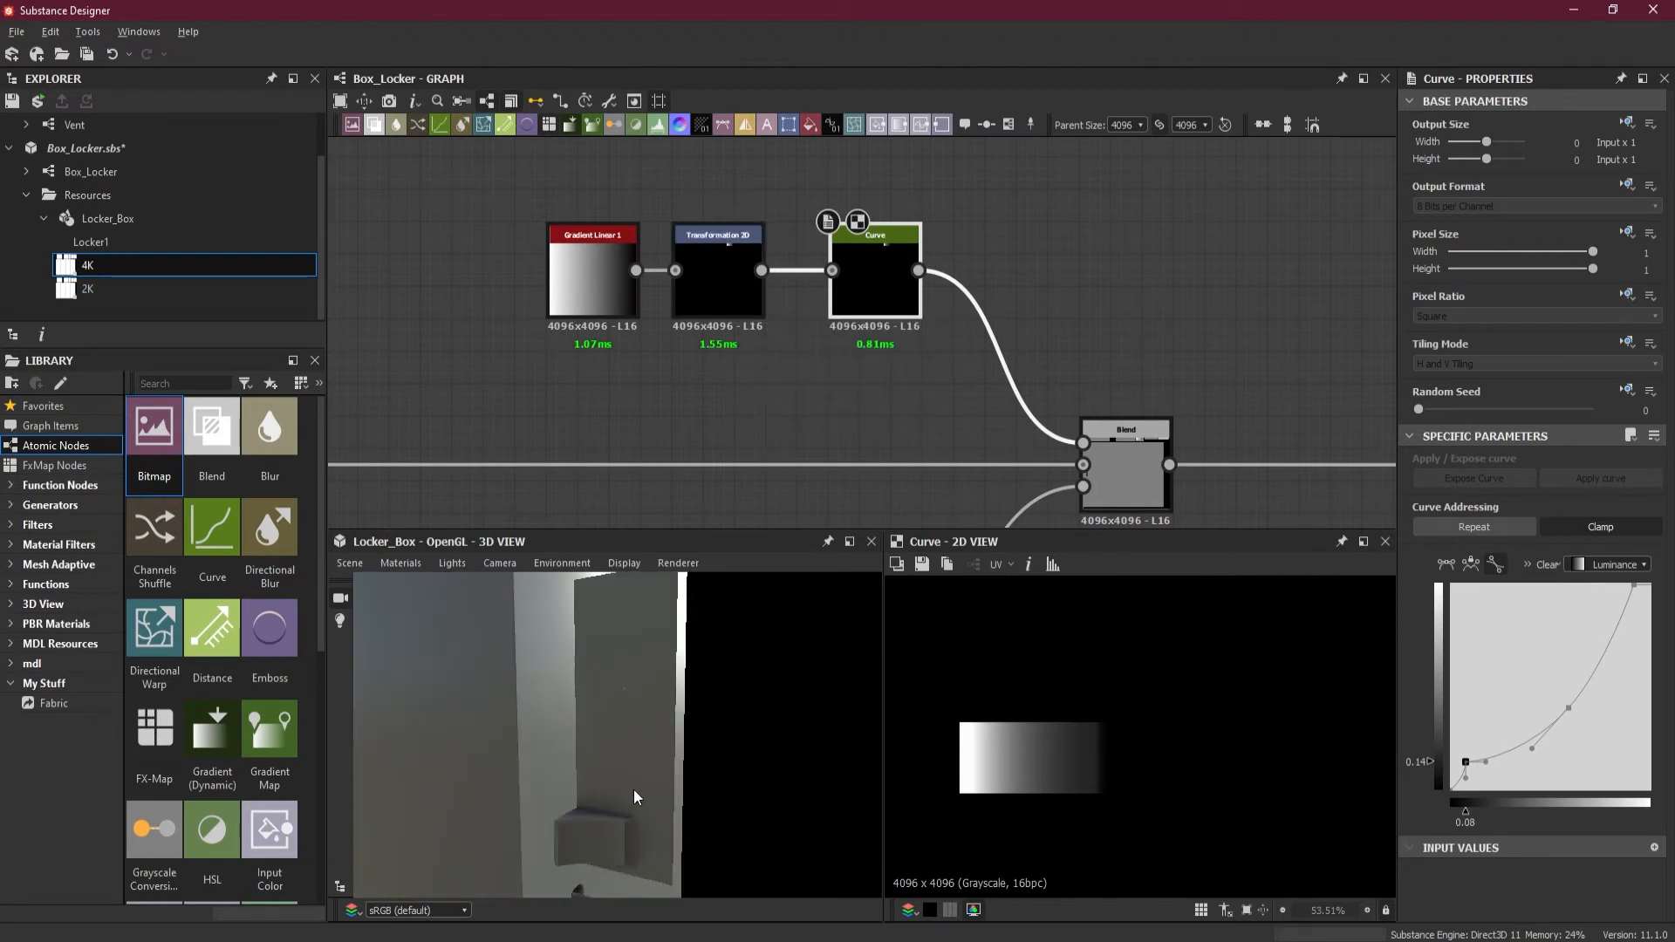
pyautogui.click(731, 275)
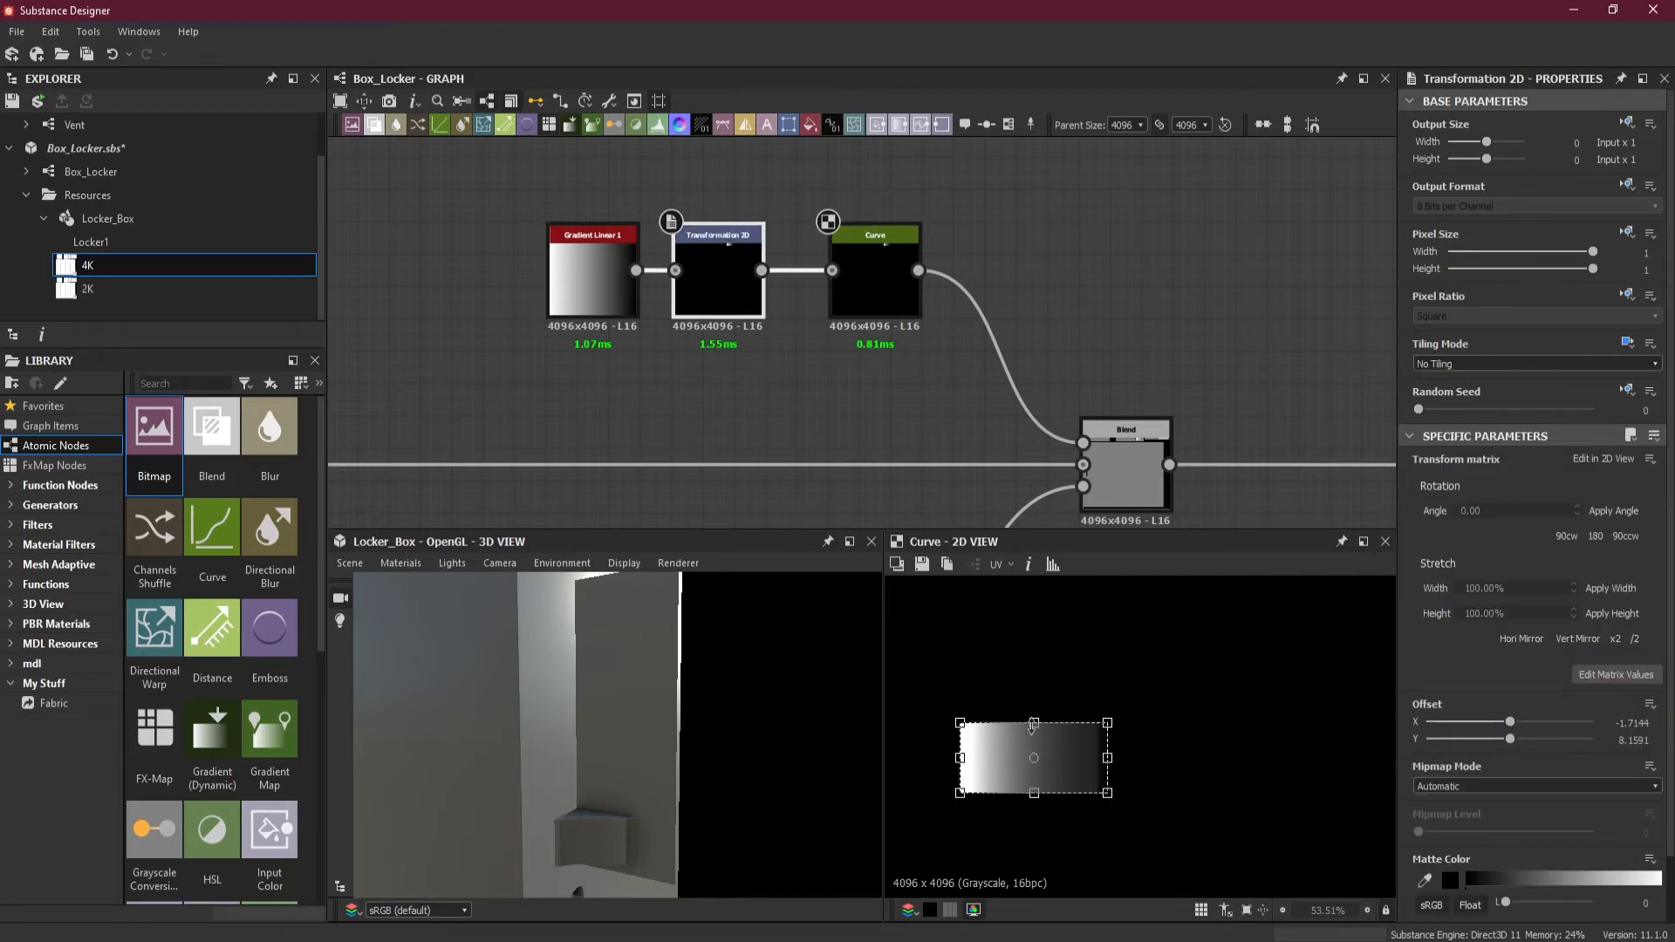
pyautogui.moveTo(1035, 721); pyautogui.dragTo(1034, 735)
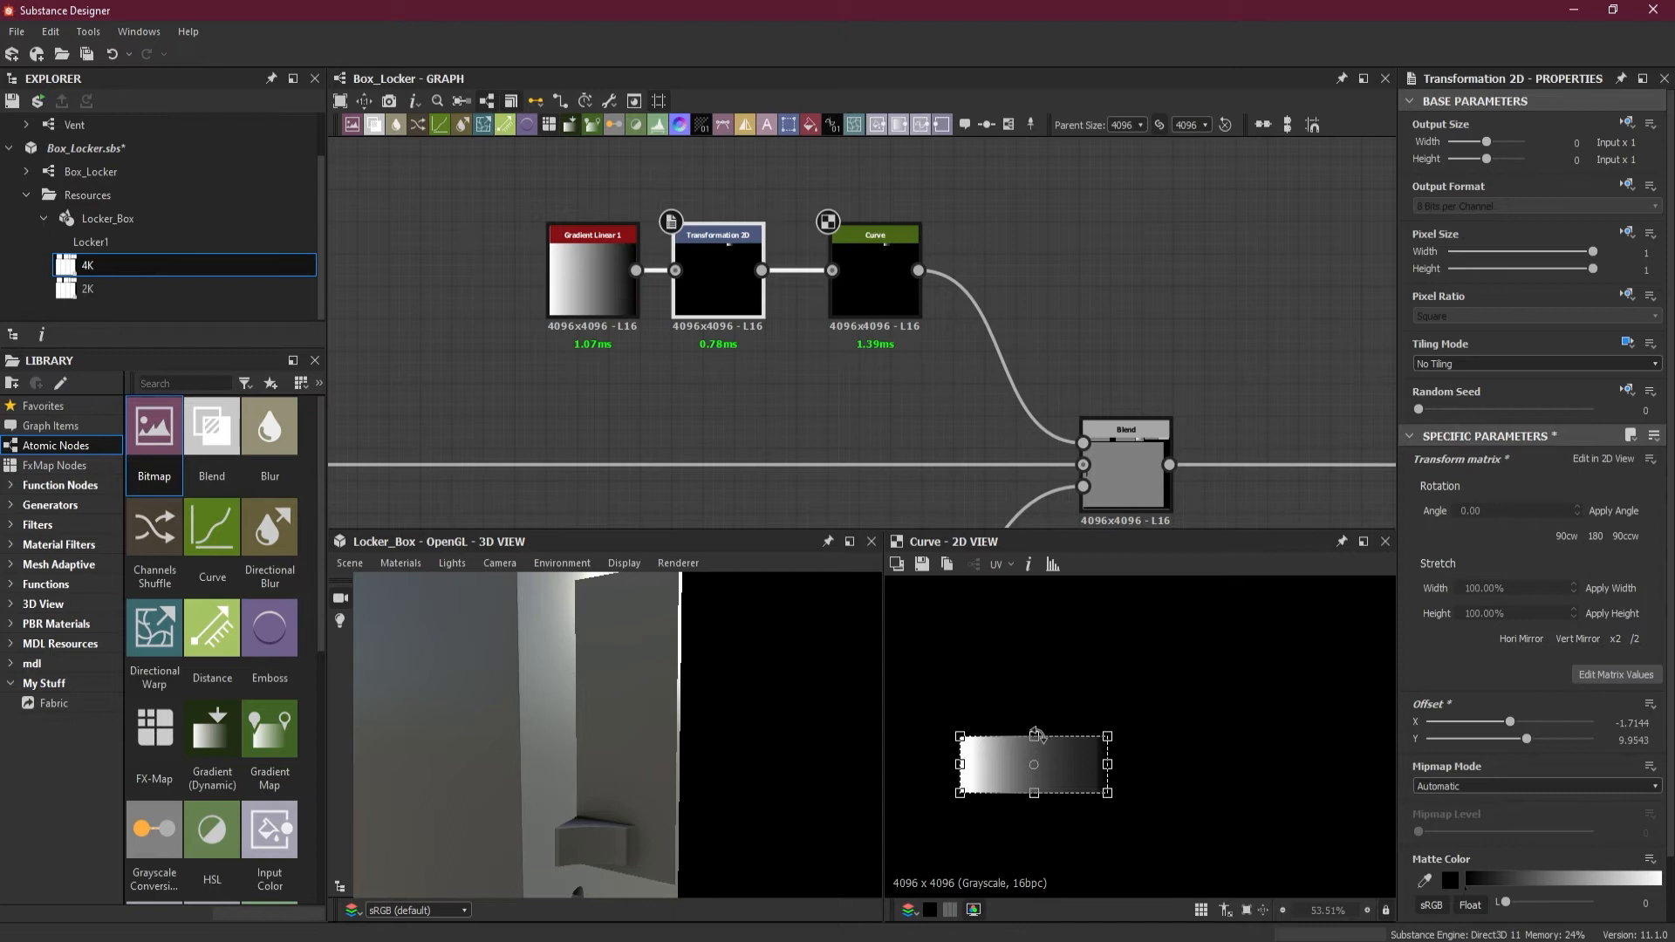
# Step: Show the Blend result in the 2D view and move the gradient block near the narrow shell's upper end, at about Y offset 16.07
pyautogui.scroll(-8, 1064, 726)
pyautogui.doubleClick(1122, 475)
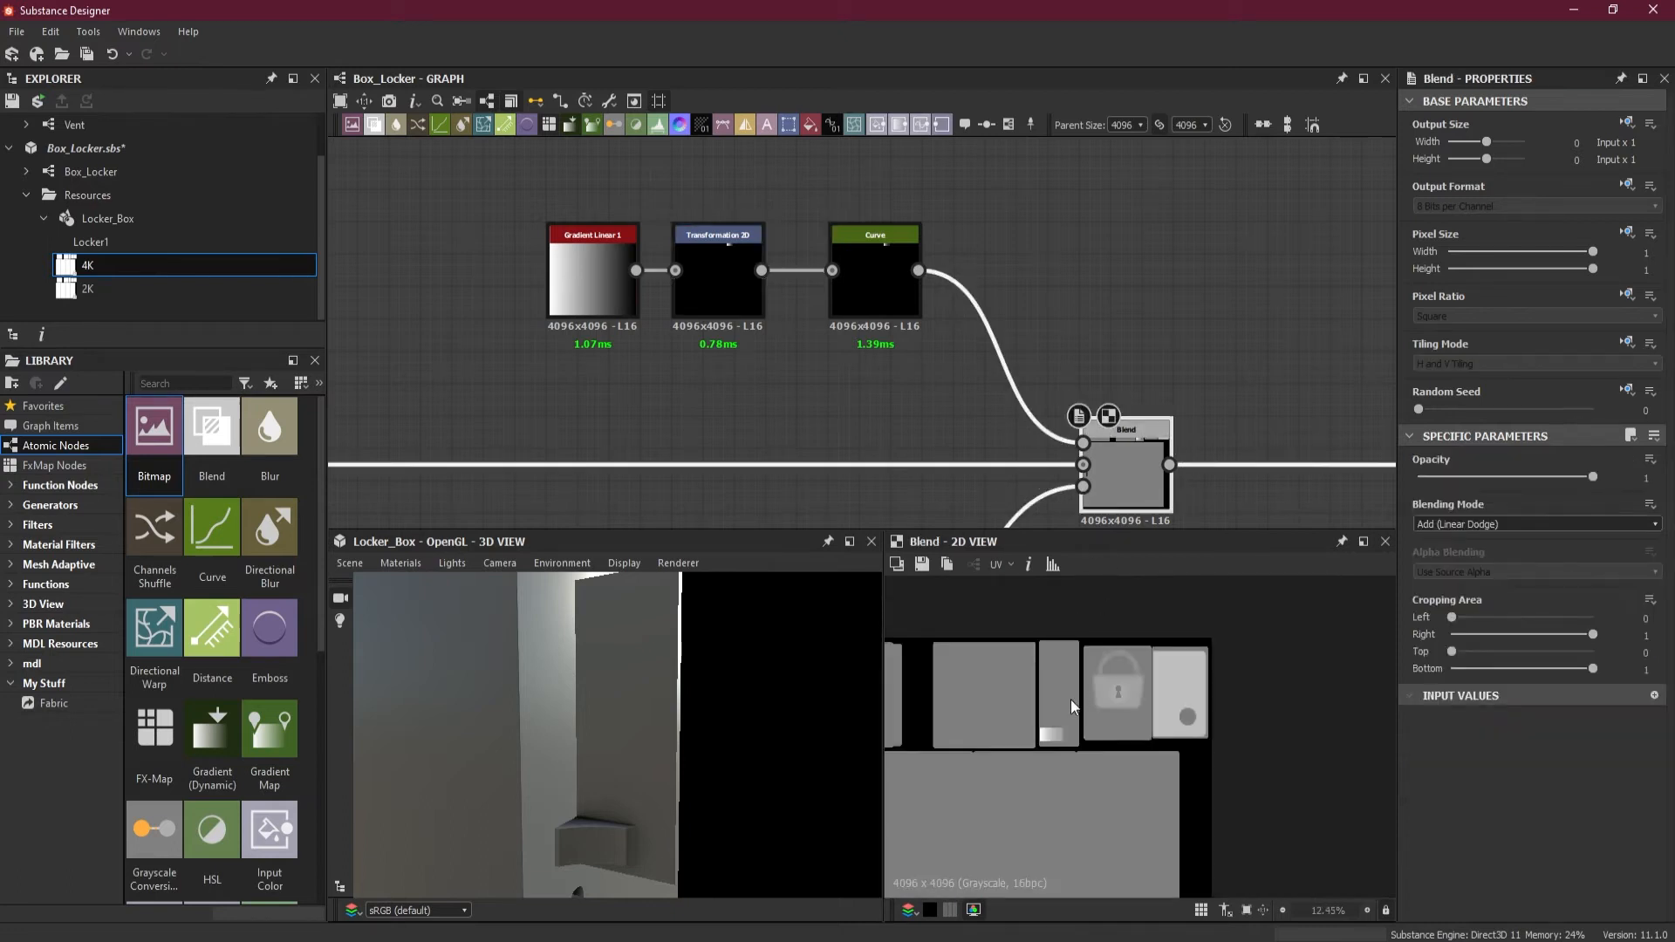
pyautogui.scroll(4, 1071, 707)
pyautogui.click(699, 272)
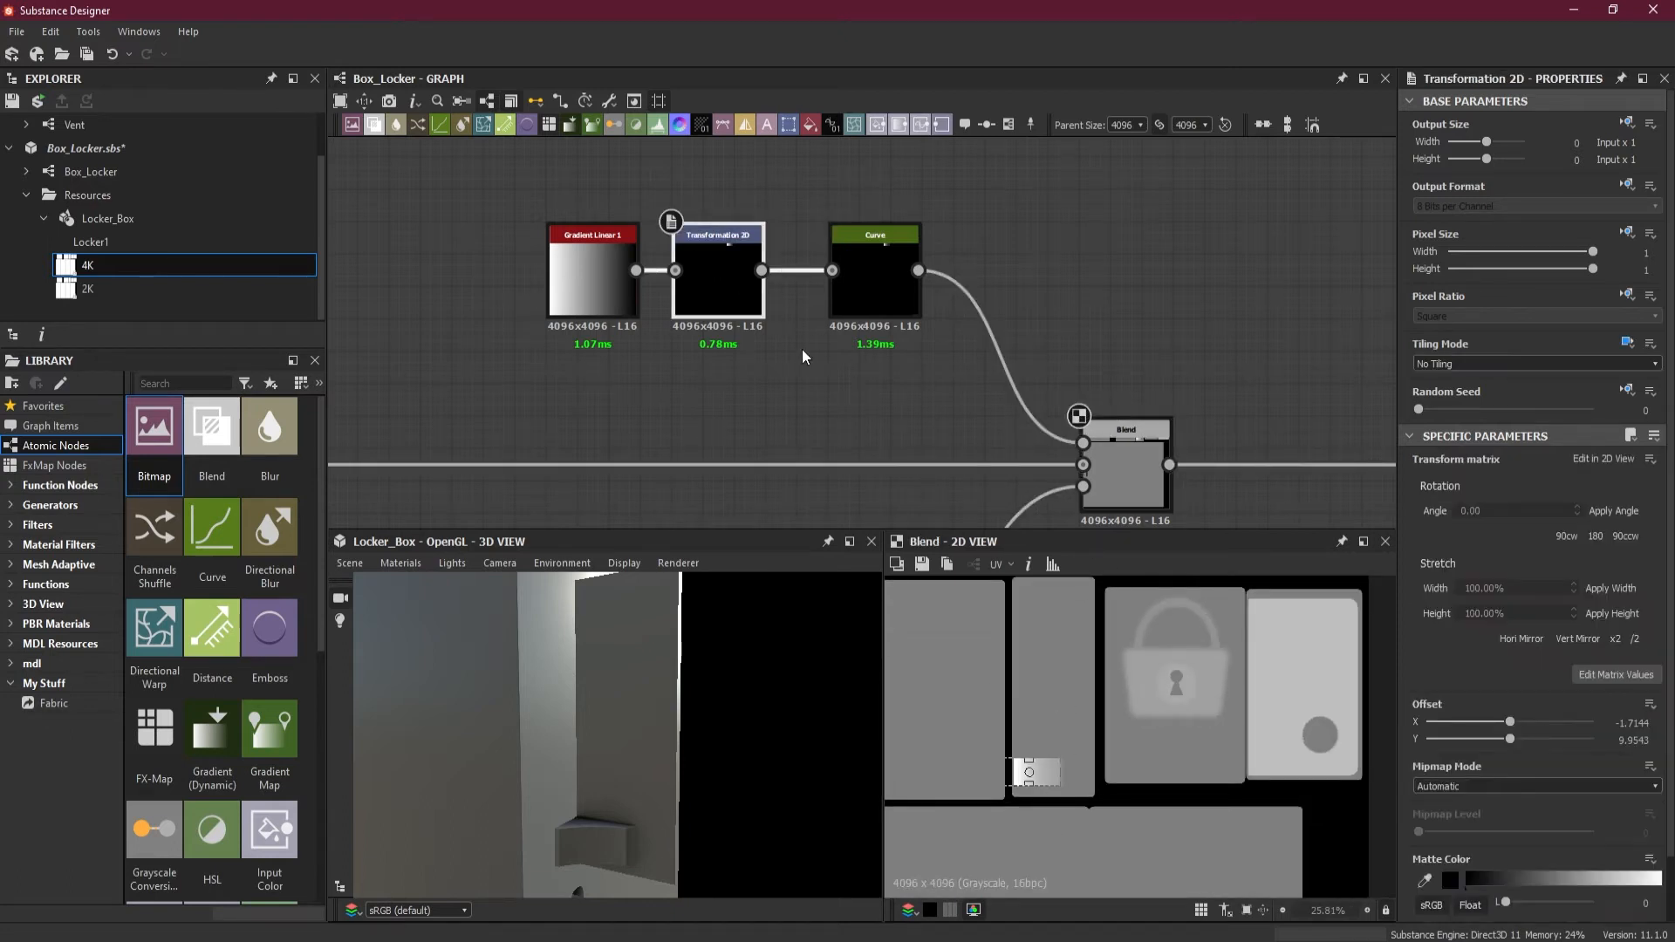
pyautogui.scroll(-1, 1060, 736)
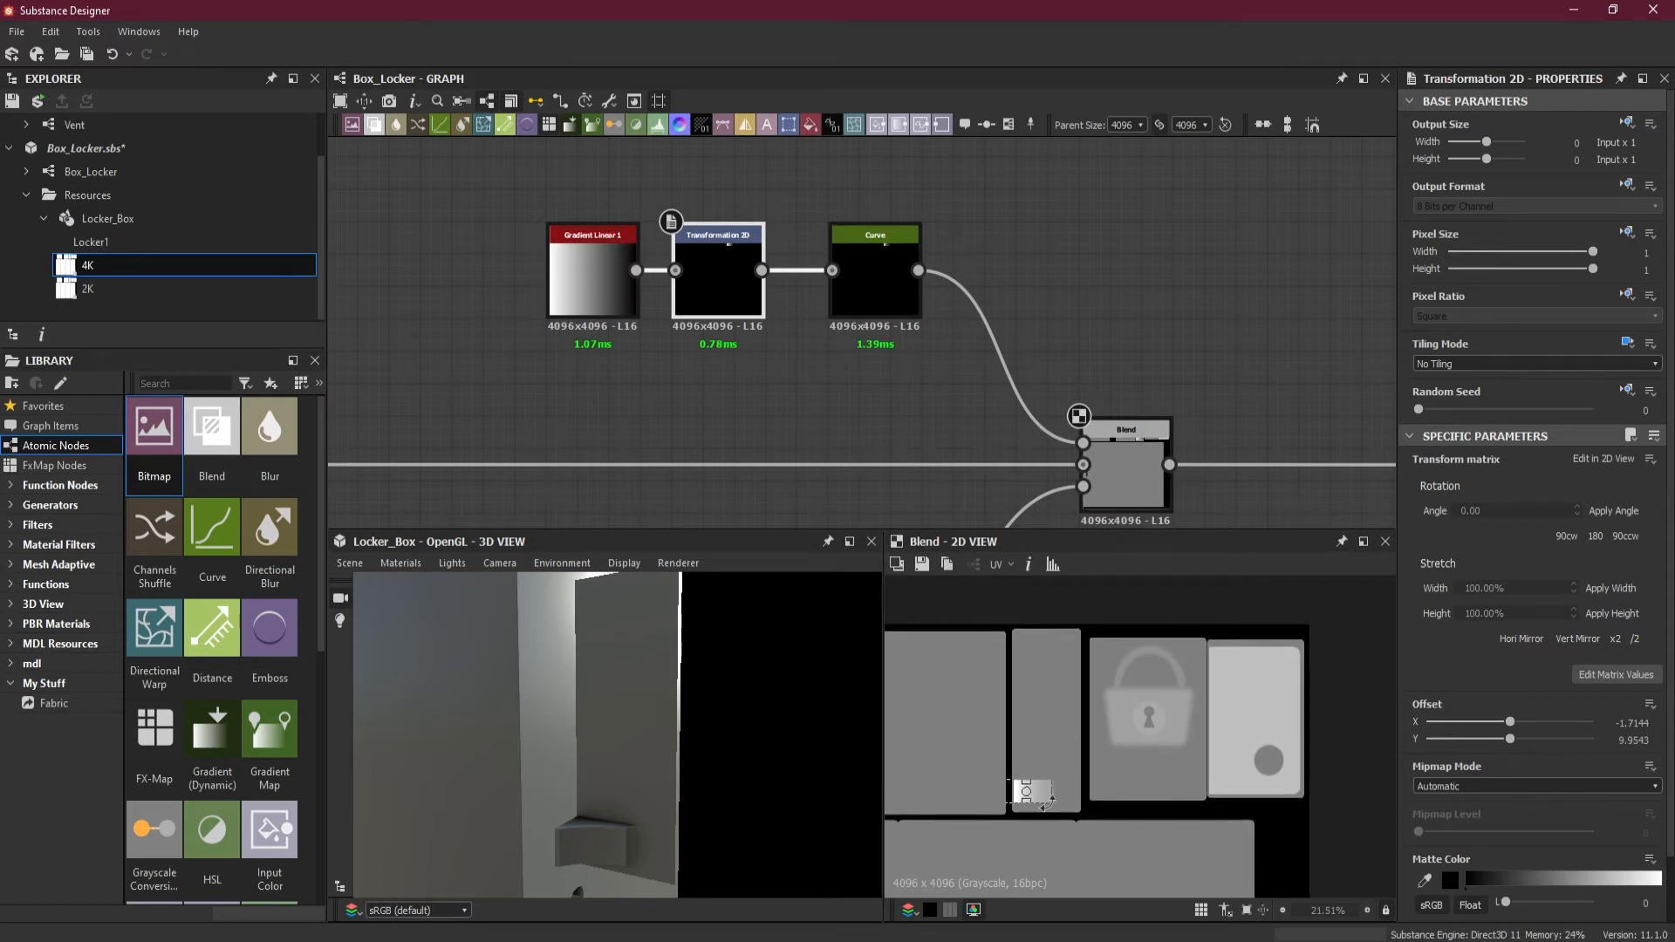
pyautogui.moveTo(1041, 797); pyautogui.dragTo(1036, 663)
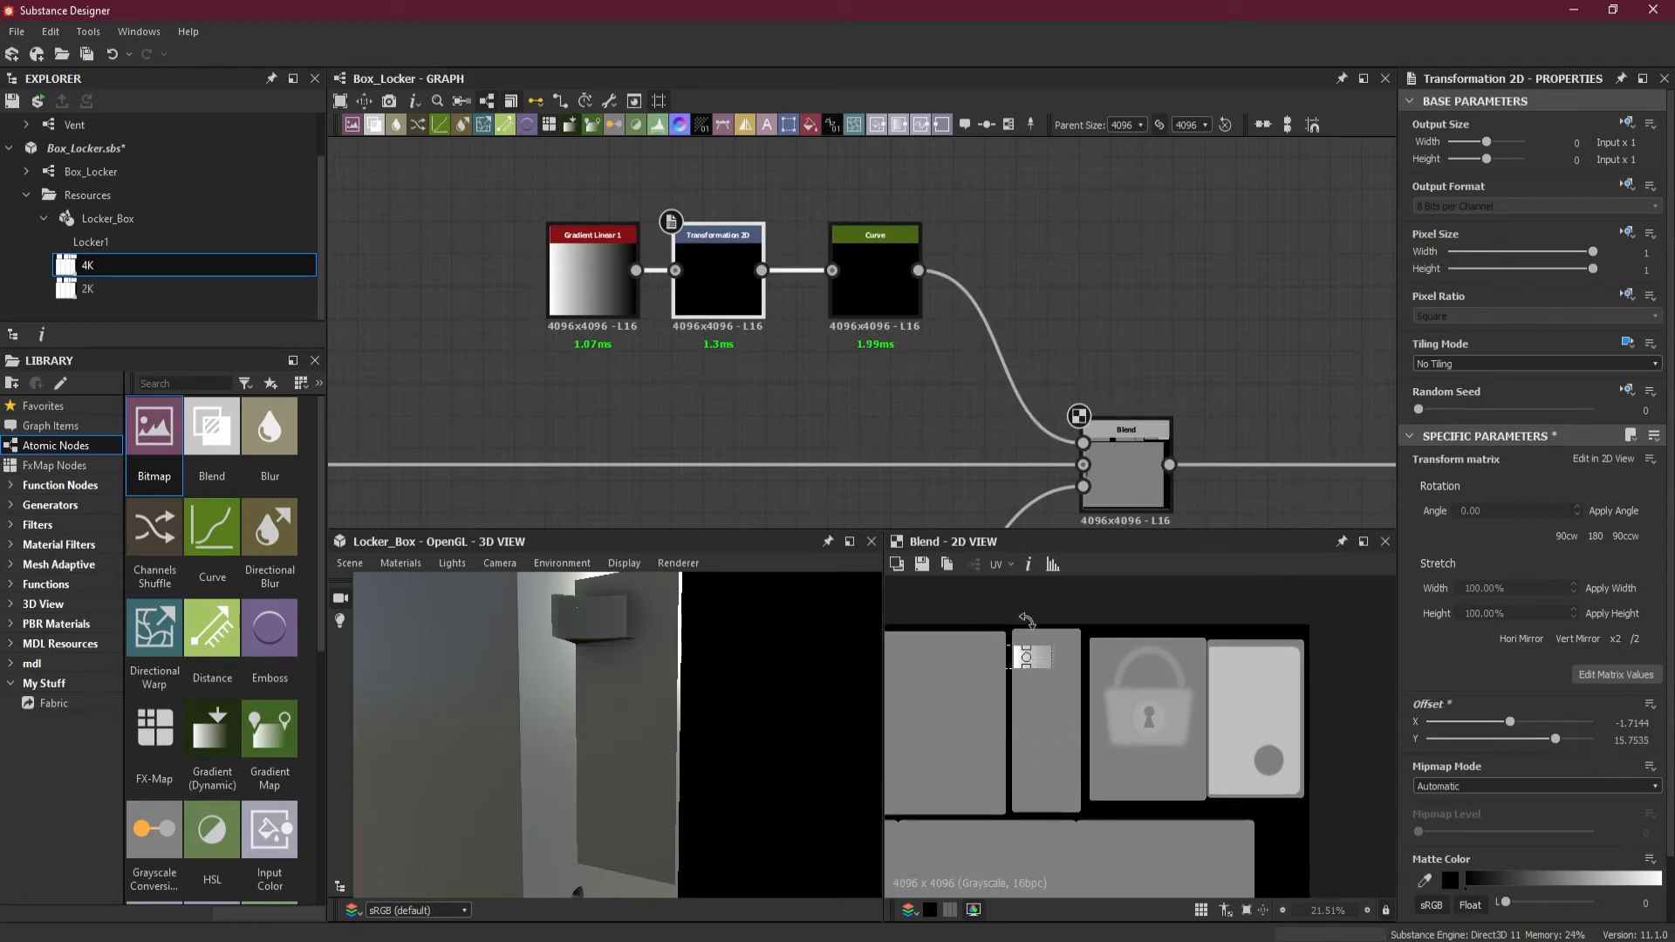
pyautogui.scroll(4, 1028, 621)
pyautogui.moveTo(1042, 693); pyautogui.dragTo(1046, 679)
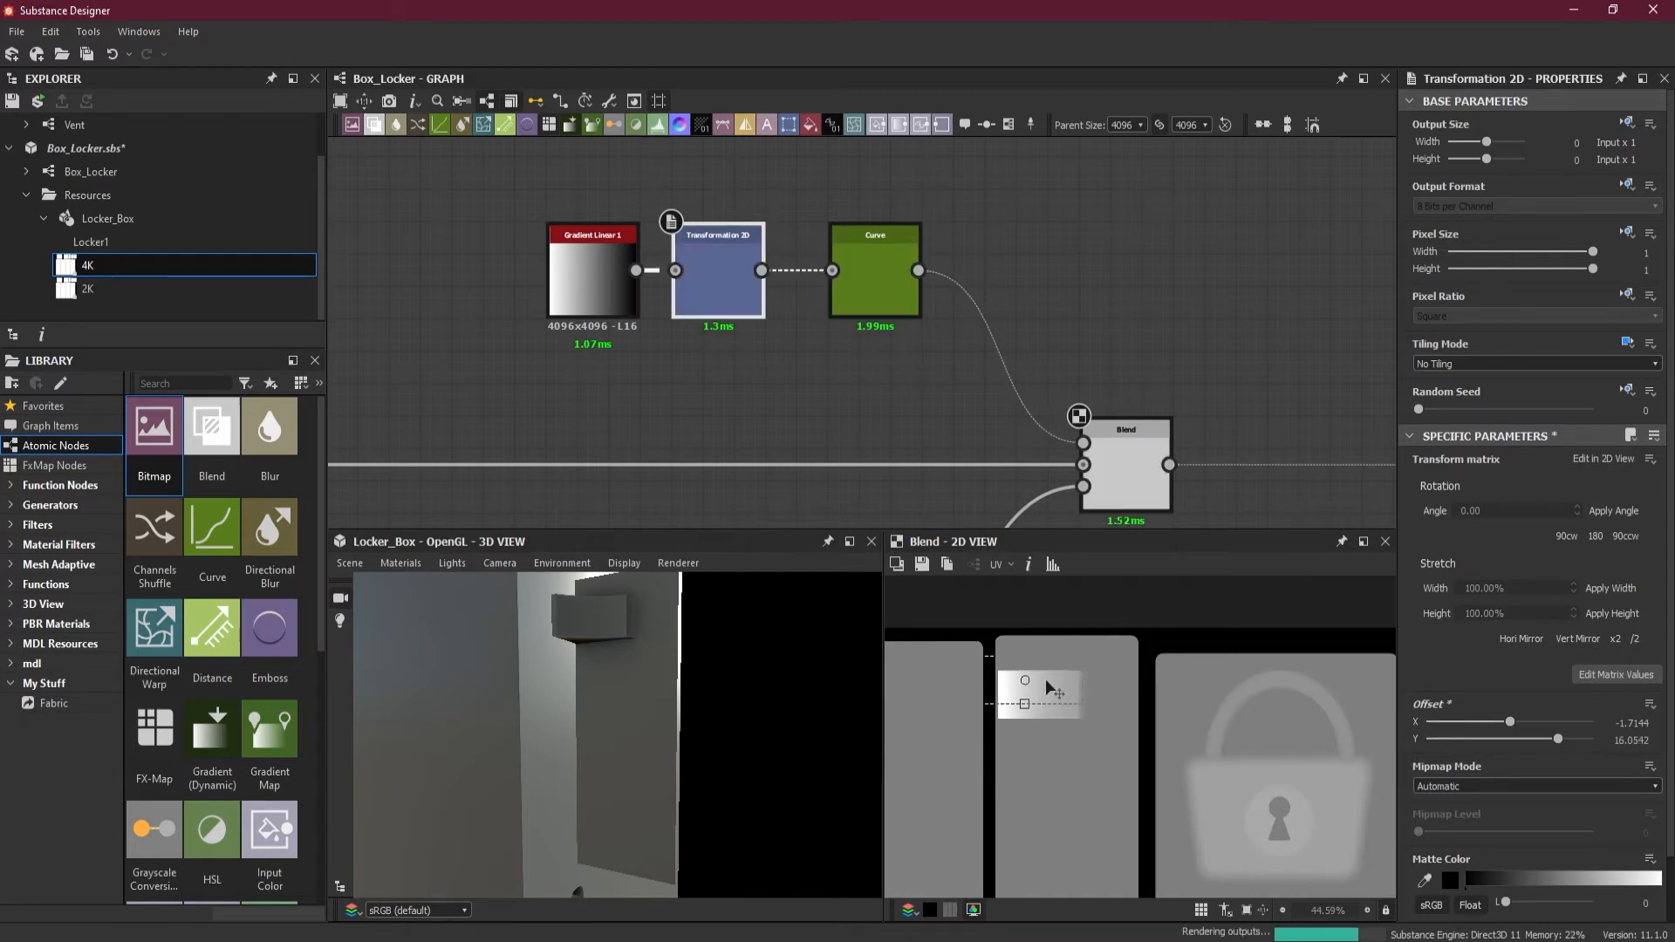
pyautogui.moveTo(1046, 678); pyautogui.dragTo(1045, 678)
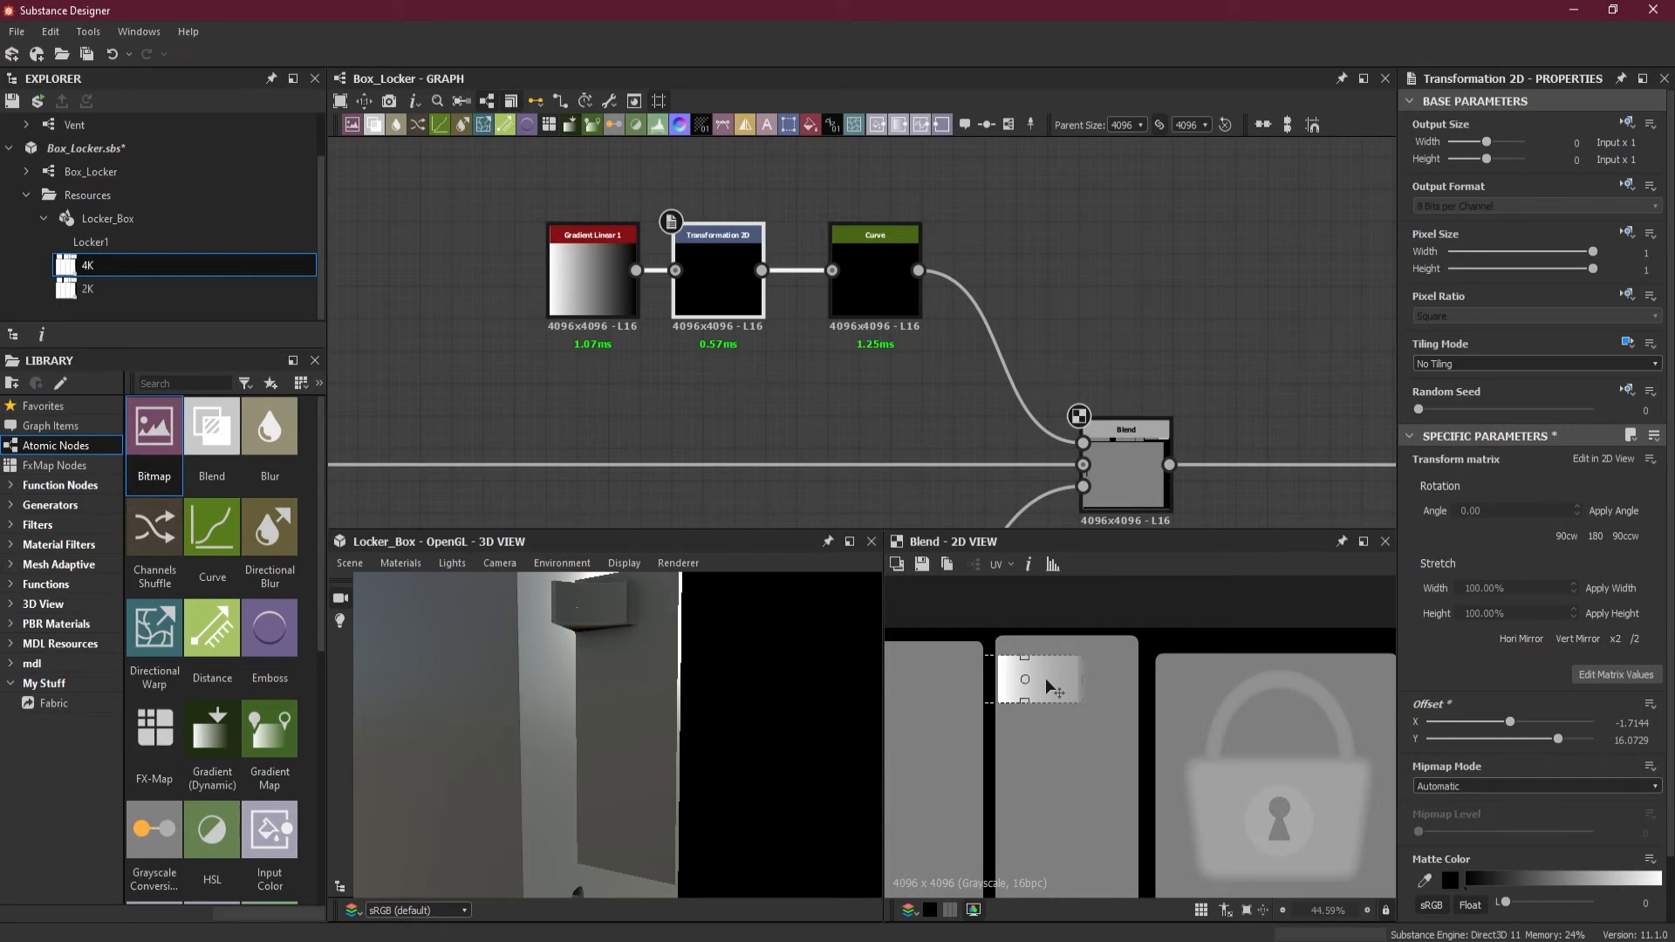
pyautogui.moveTo(726, 684); pyautogui.dragTo(630, 698)
# Step: Insert a Mirror Grayscale node between the Curve and Blend nodes and space the node chain evenly in one row
pyautogui.click(974, 332)
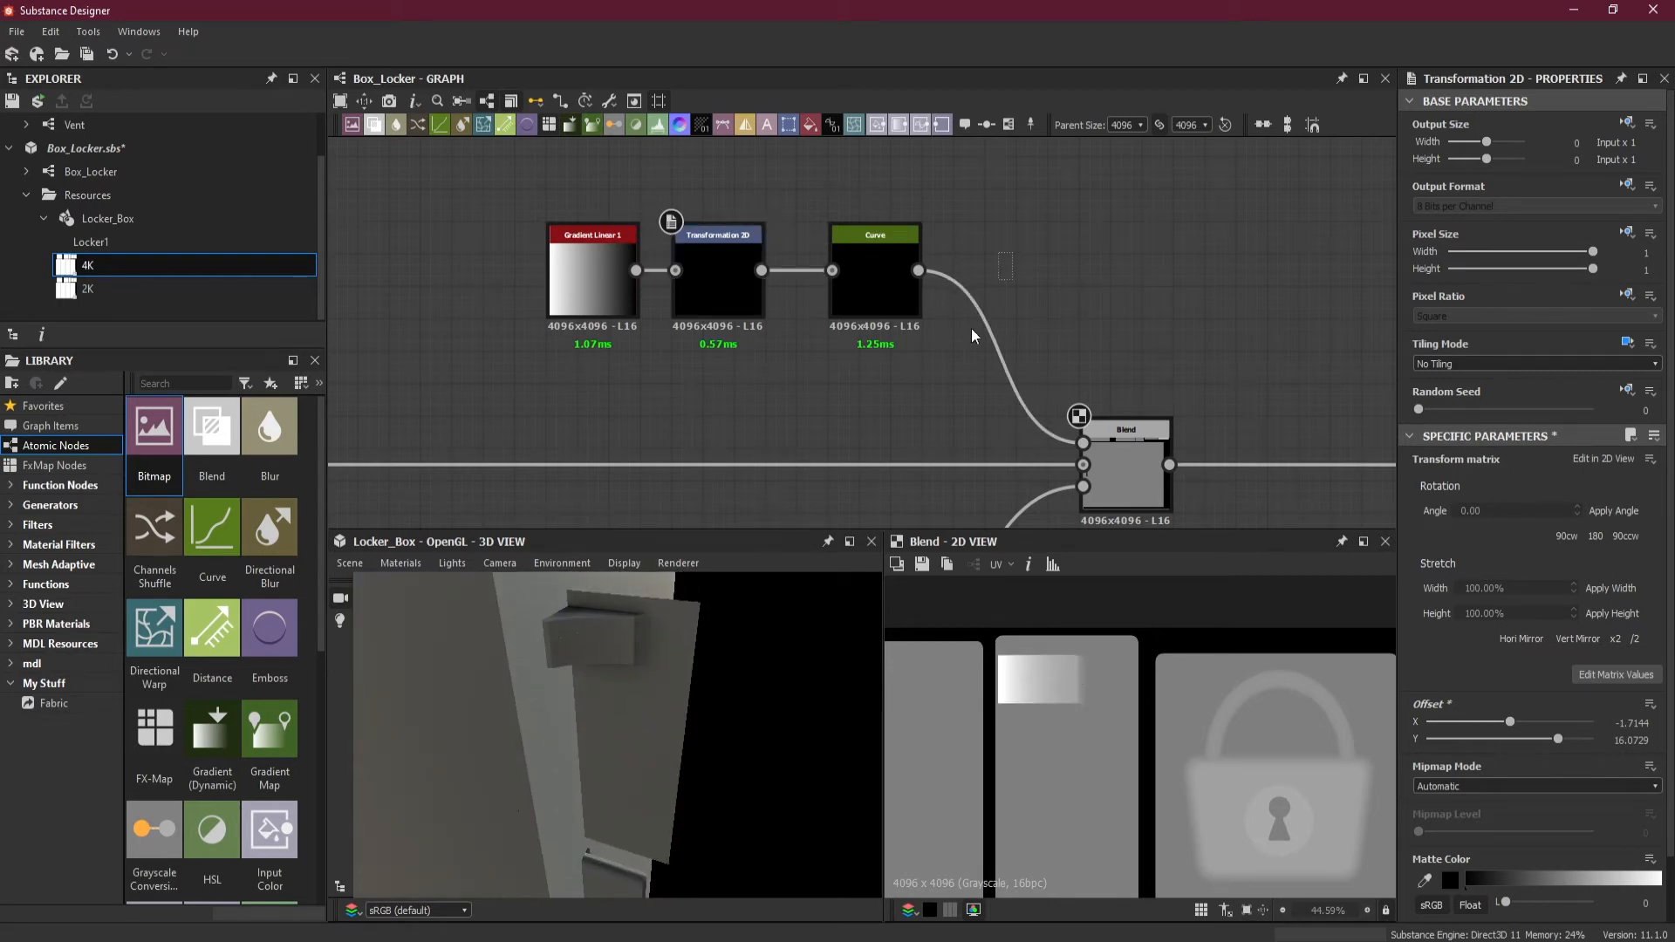
pyautogui.press('space')
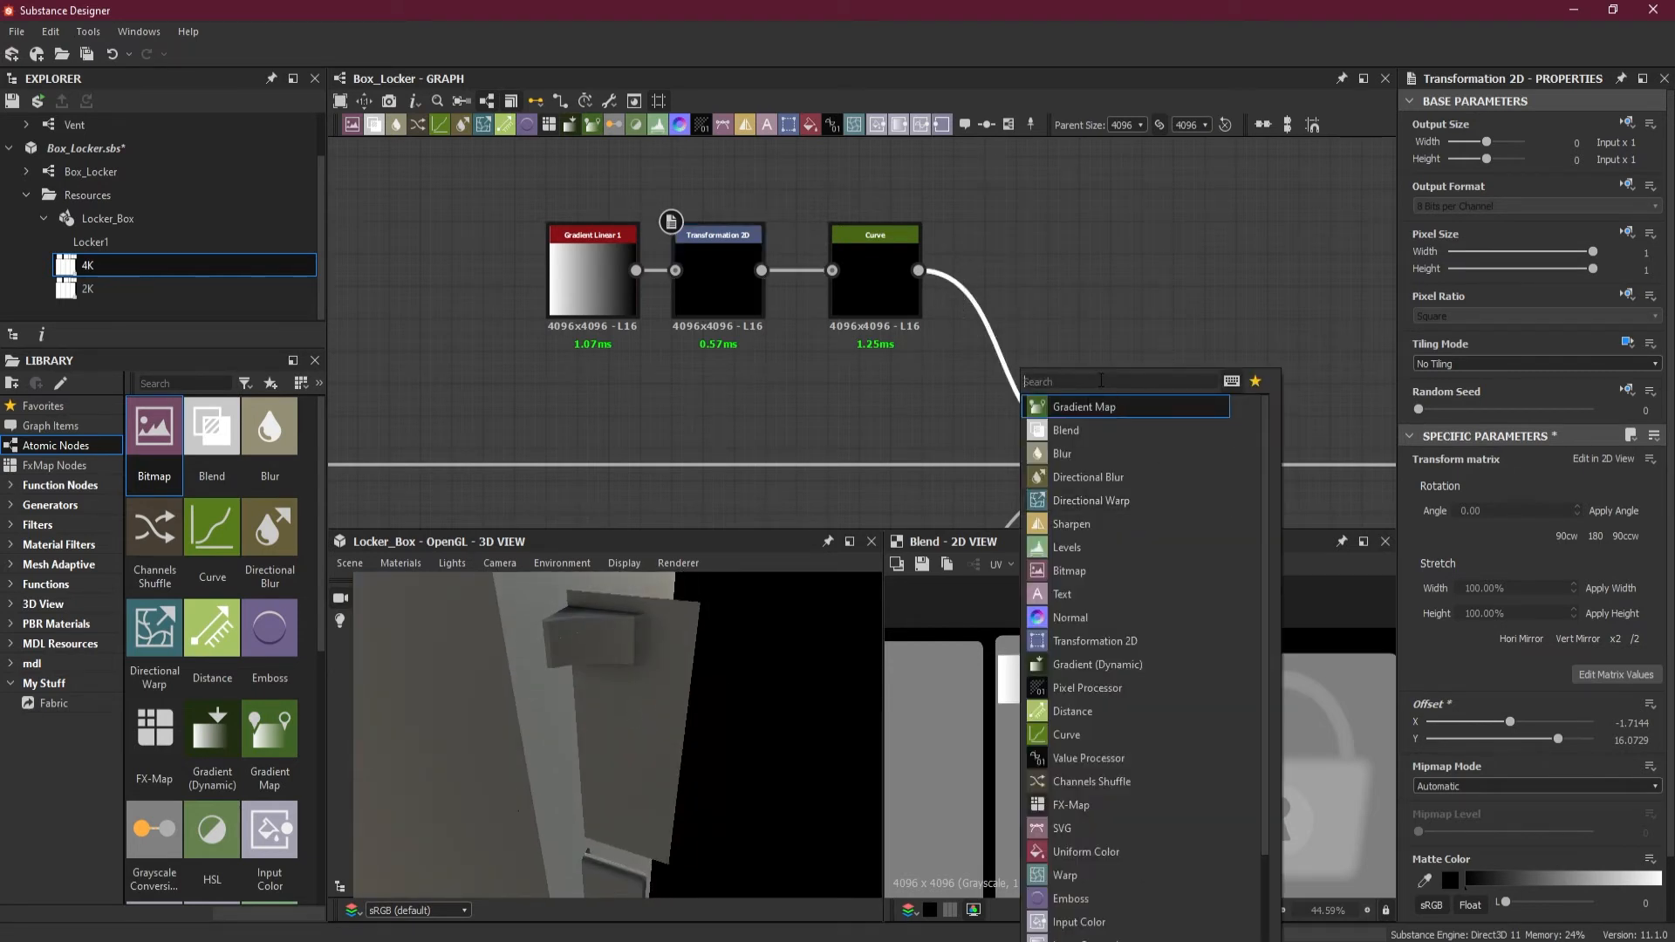
pyautogui.write('mirr')
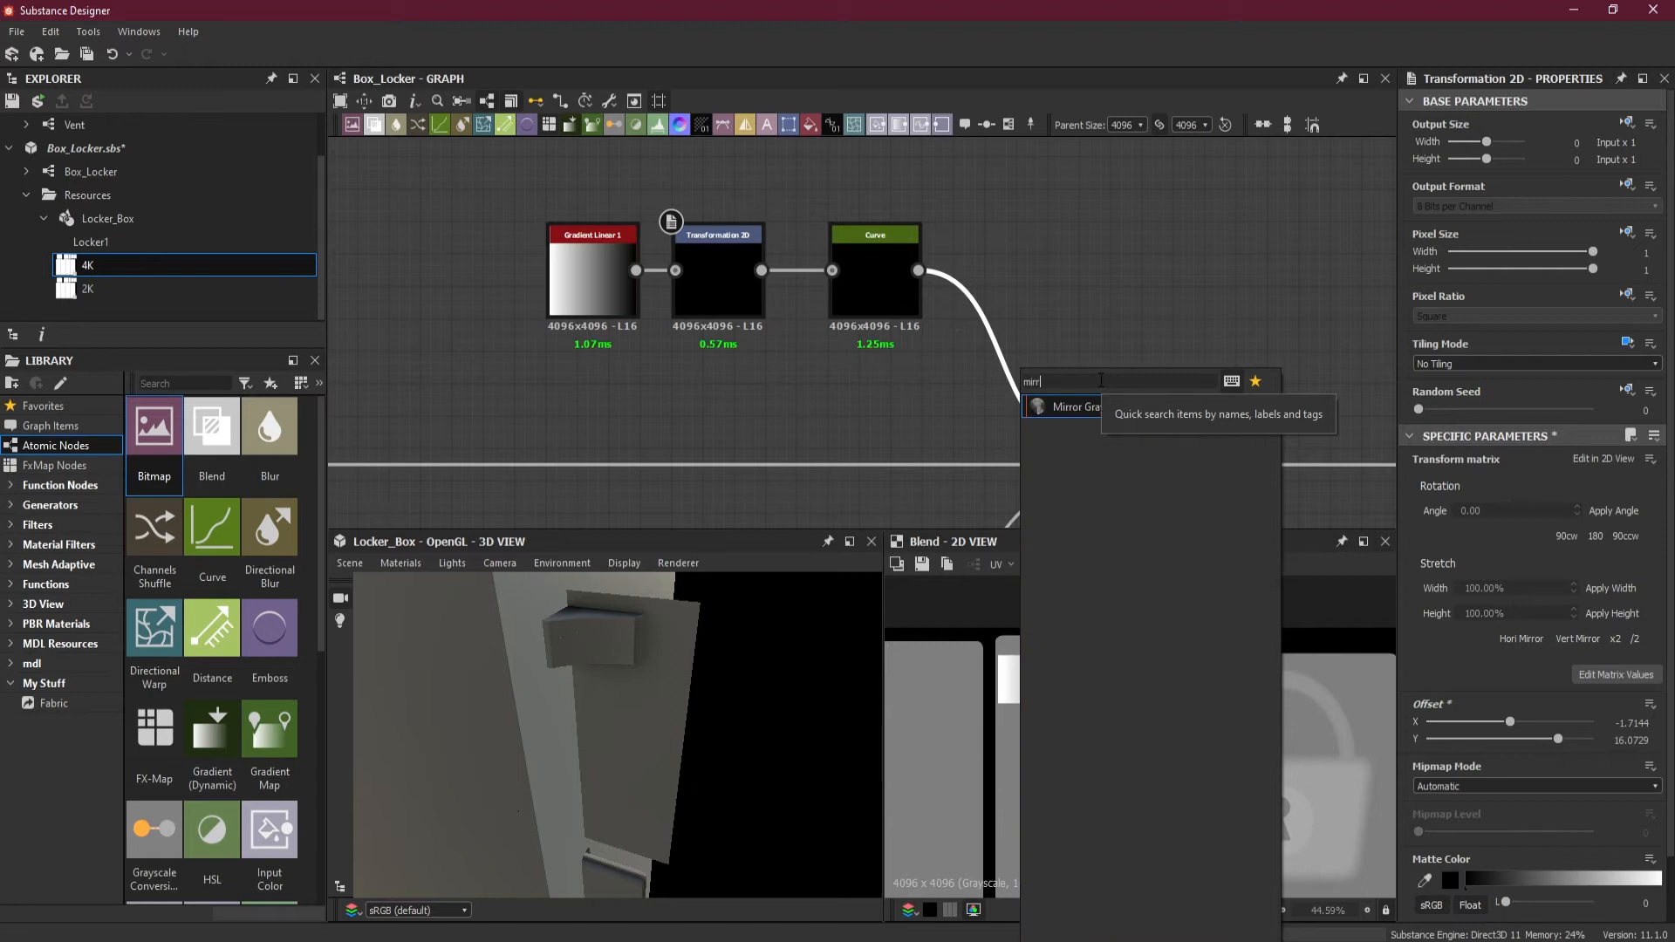
pyautogui.click(1086, 406)
pyautogui.moveTo(1018, 387); pyautogui.dragTo(998, 290)
pyautogui.moveTo(875, 288); pyautogui.dragTo(830, 288)
pyautogui.click(730, 311)
pyautogui.moveTo(730, 312); pyautogui.dragTo(711, 305)
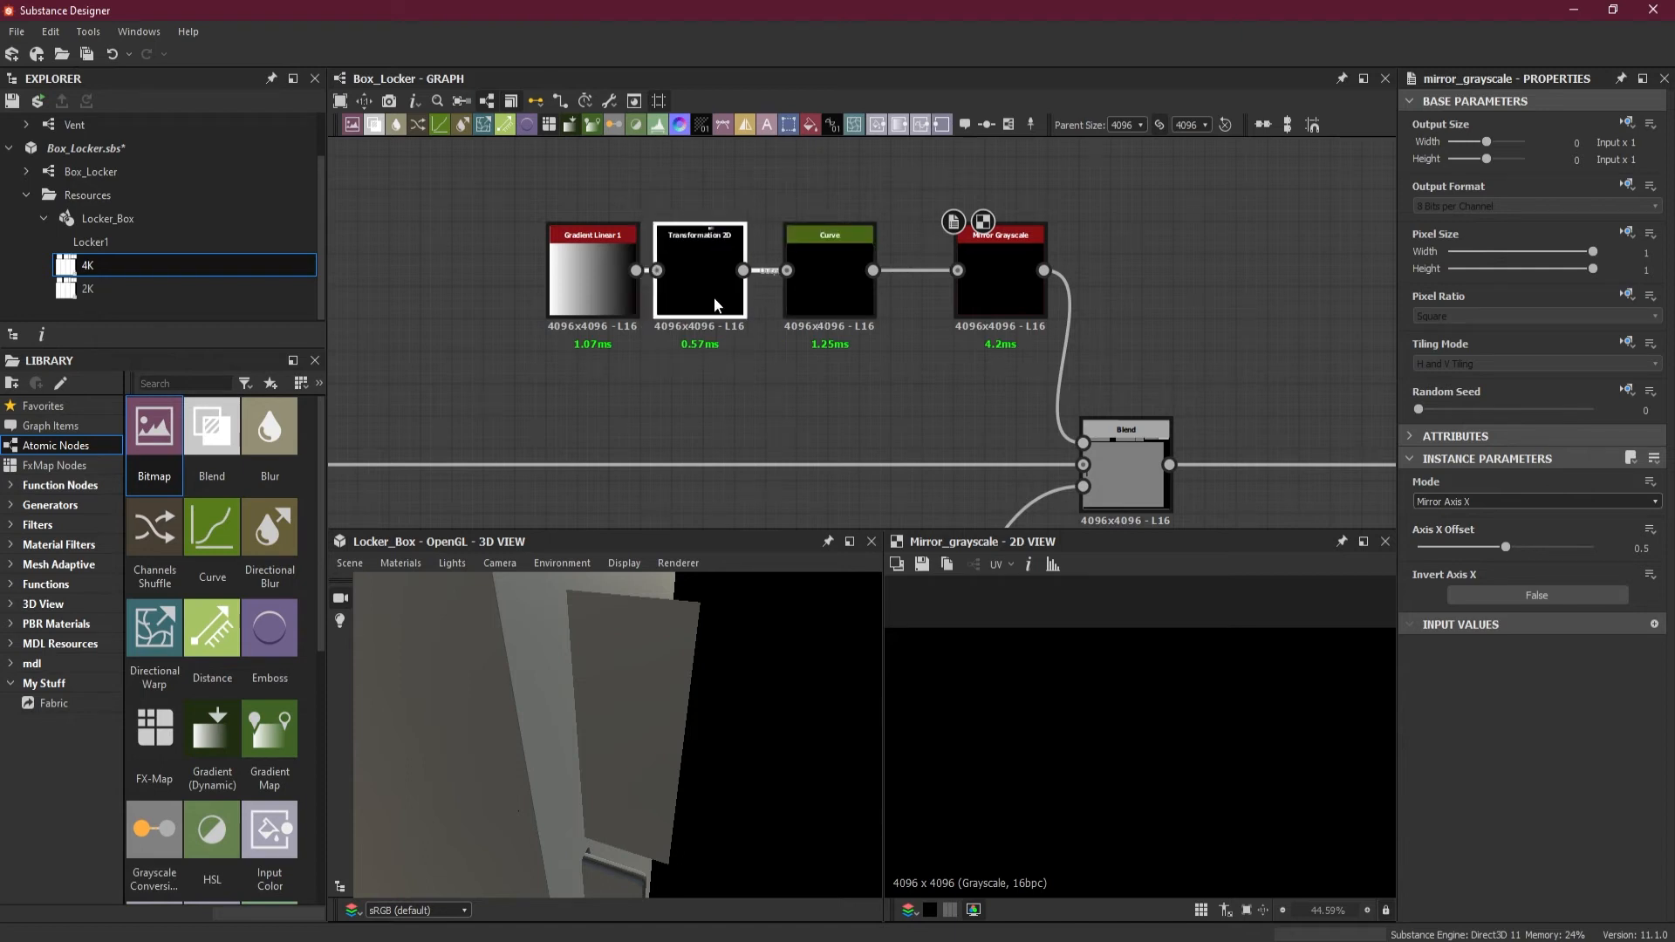
pyautogui.moveTo(970, 316); pyautogui.dragTo(907, 310)
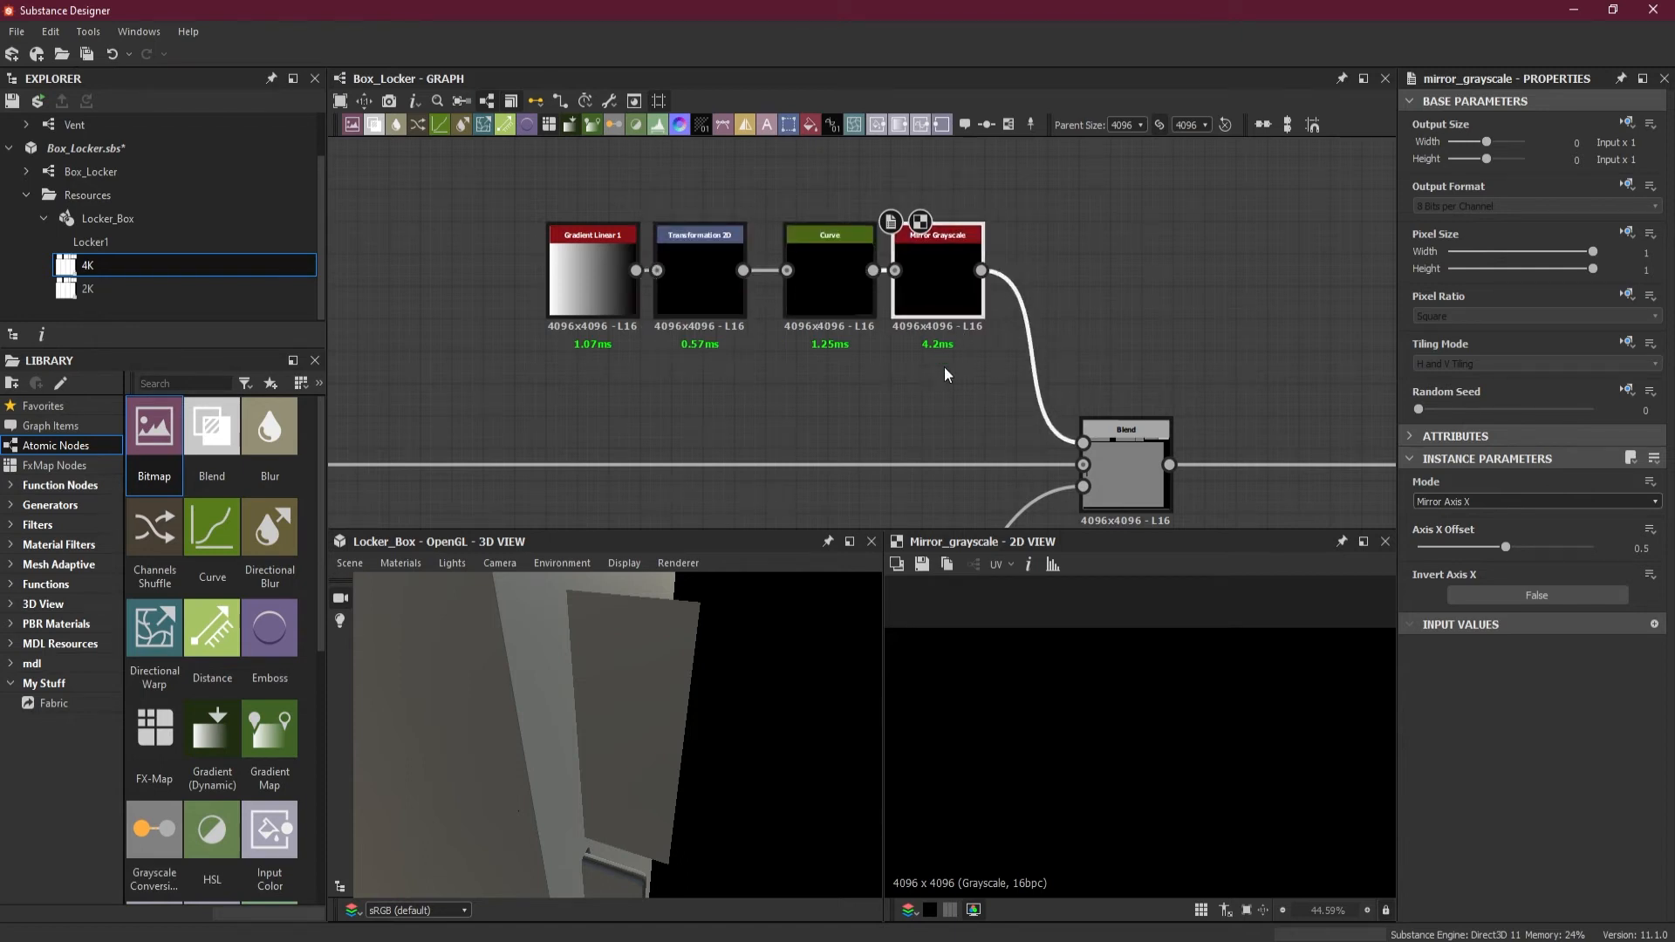
# Step: Set the Mirror Grayscale mode to Mirror Axis Y and check the mirrored block on the texture and model
pyautogui.scroll(-2, 636, 701)
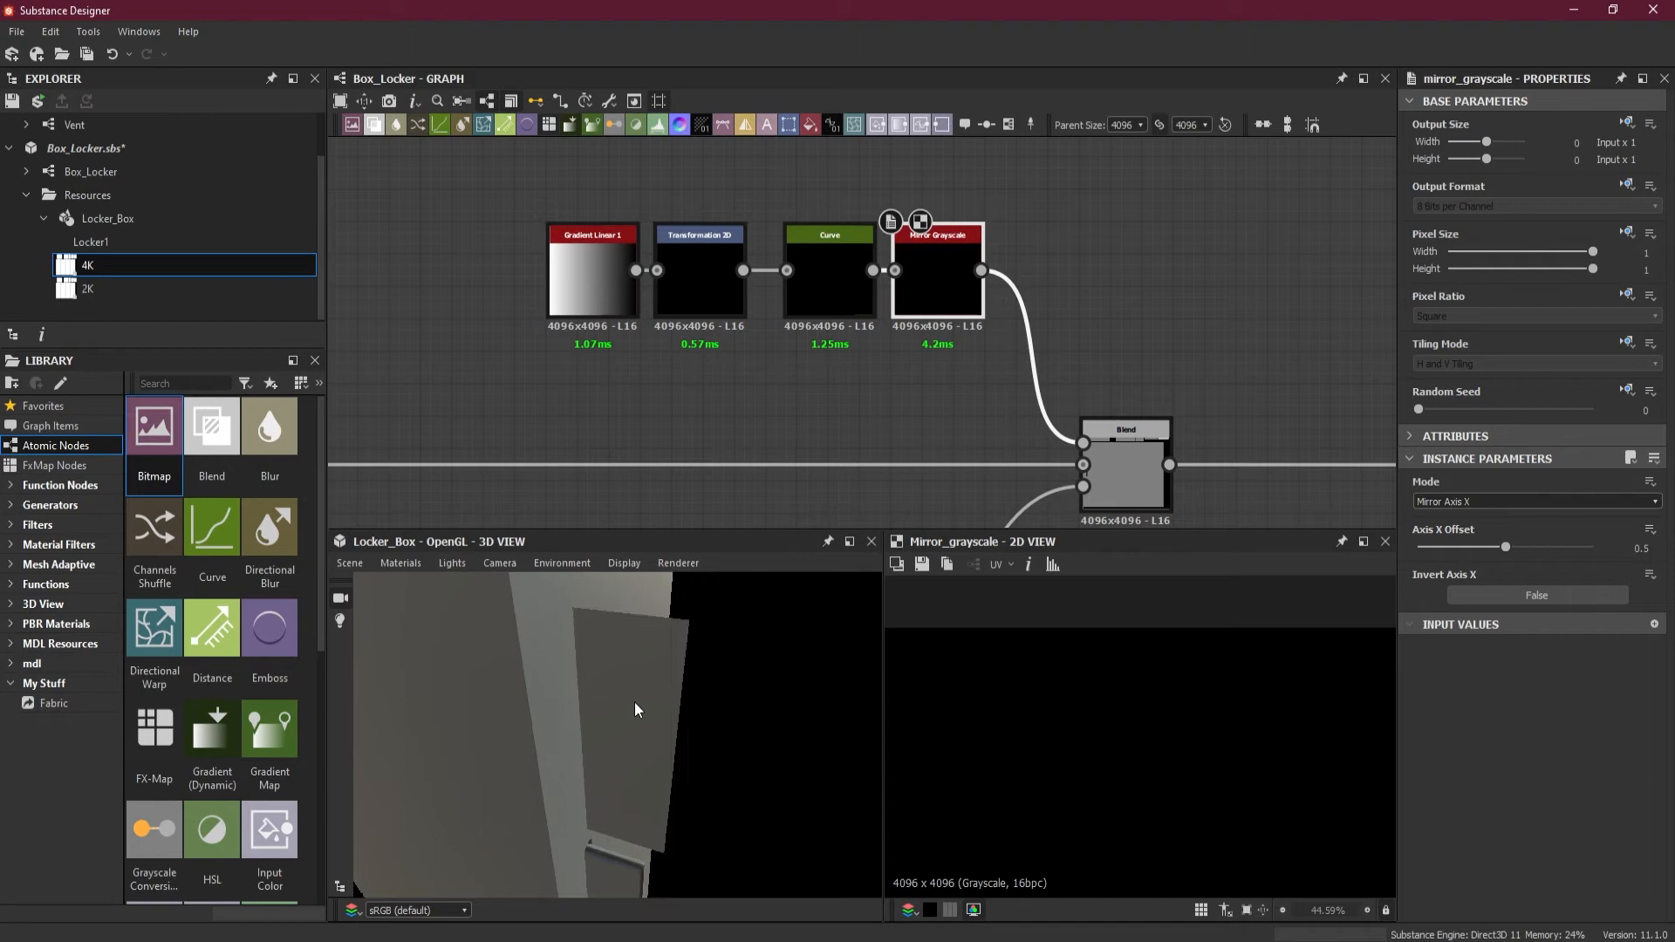
pyautogui.click(1489, 505)
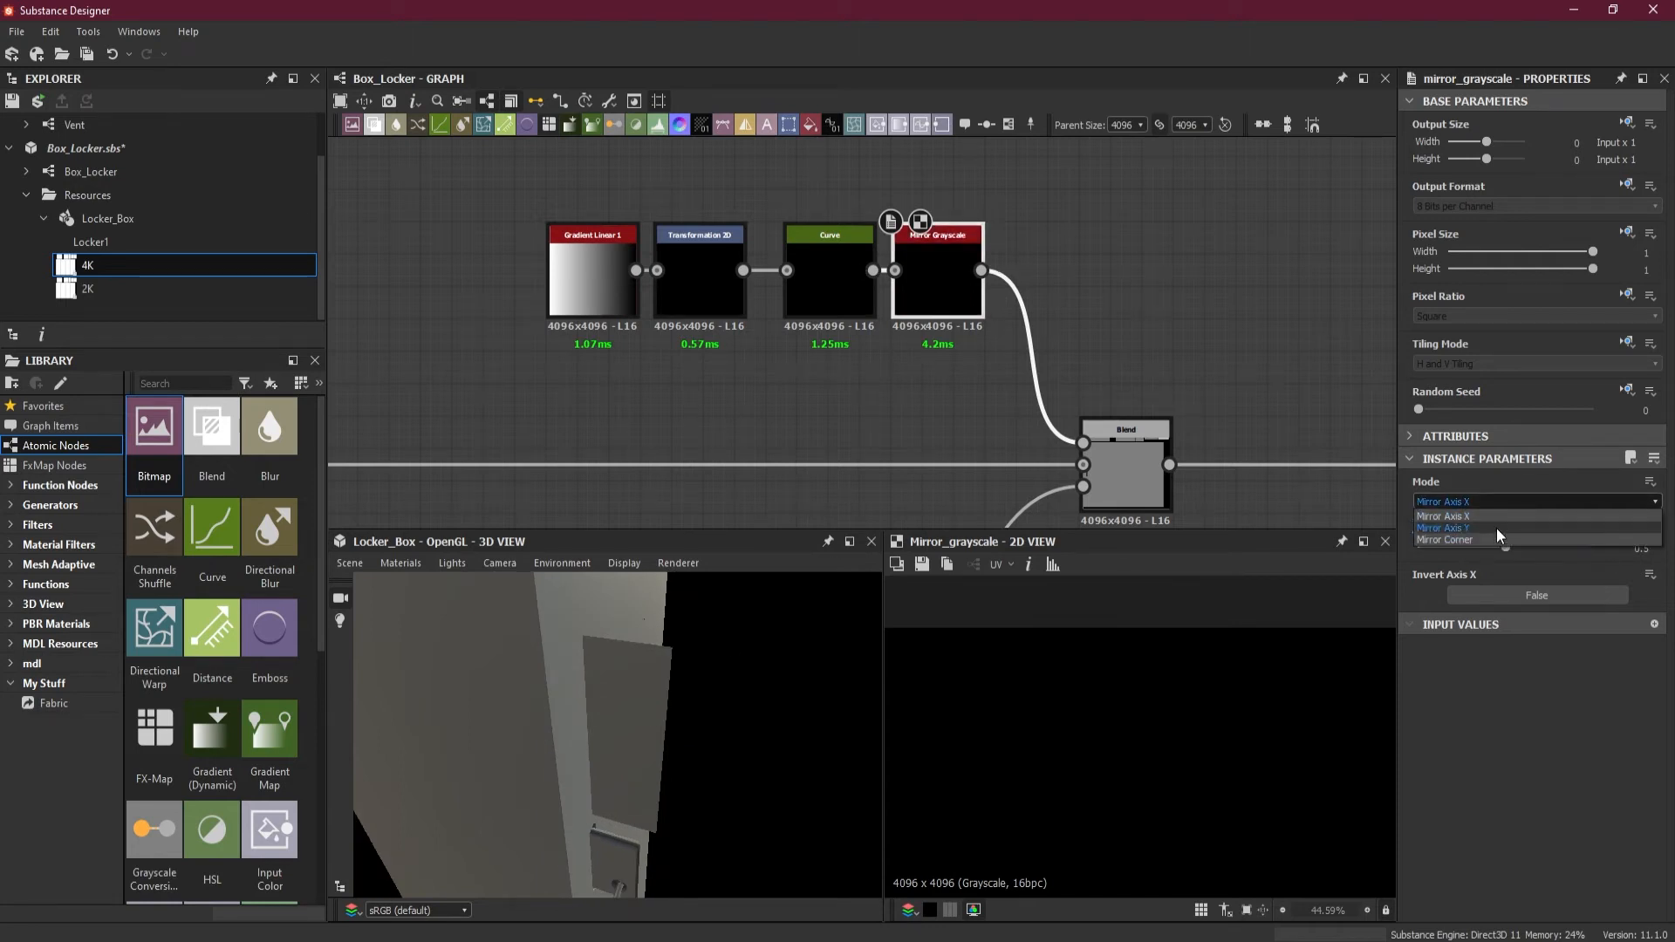
pyautogui.click(1496, 529)
pyautogui.moveTo(663, 719); pyautogui.dragTo(677, 693)
pyautogui.scroll(-4, 1049, 728)
pyautogui.scroll(2, 1088, 786)
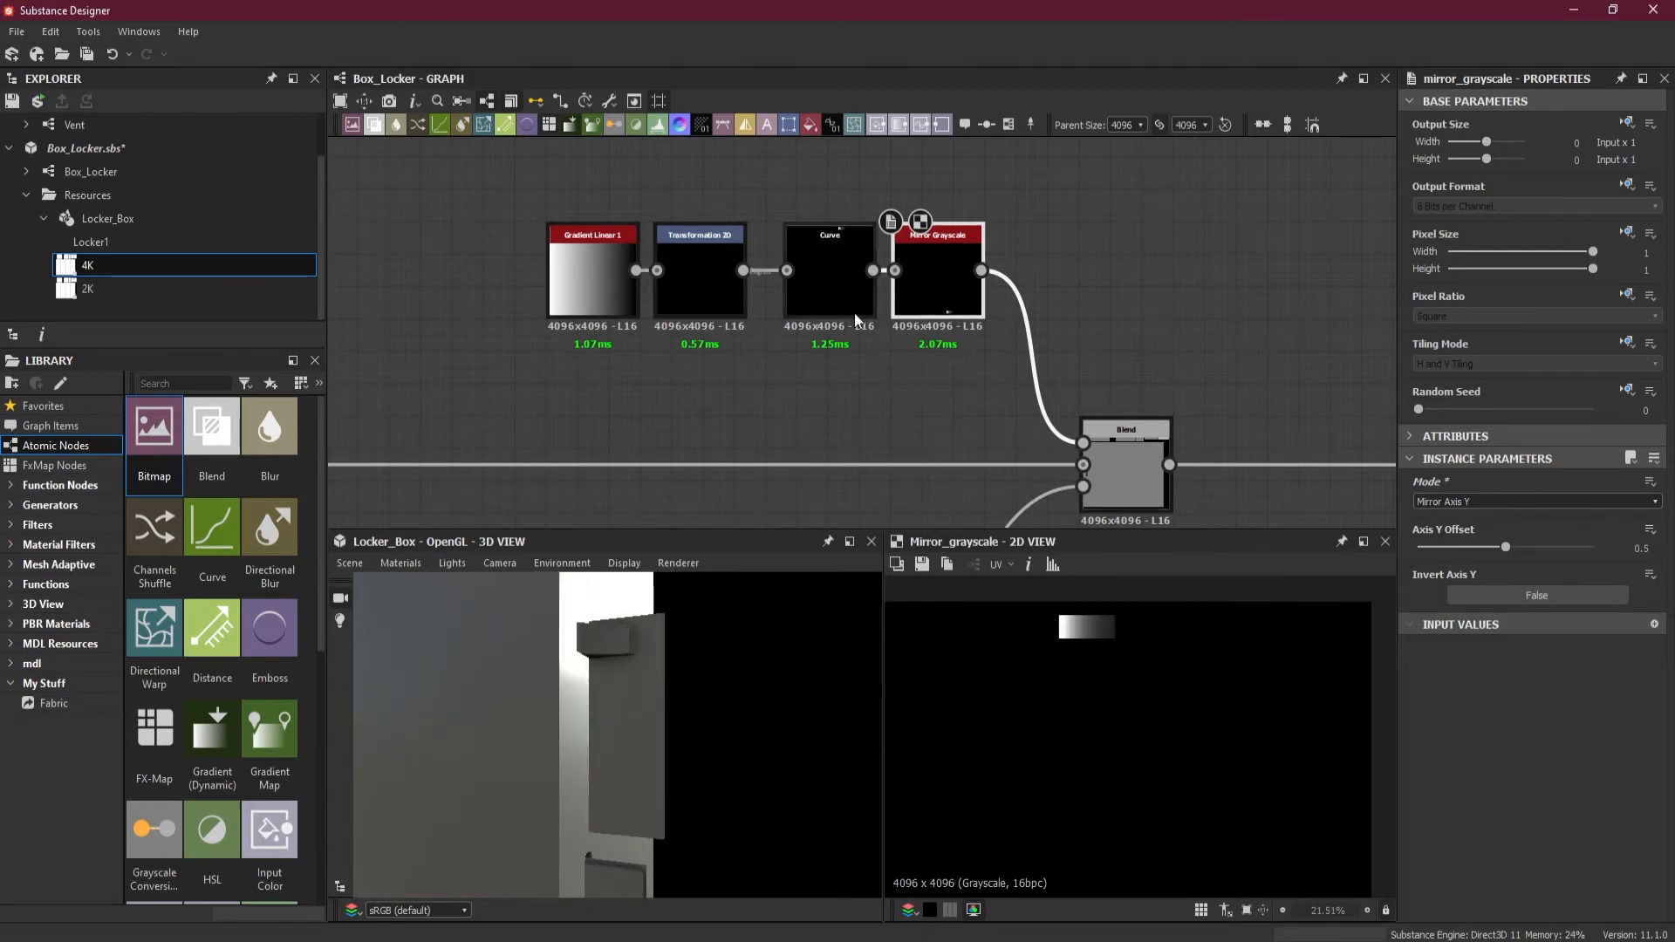
pyautogui.scroll(-5, 1175, 746)
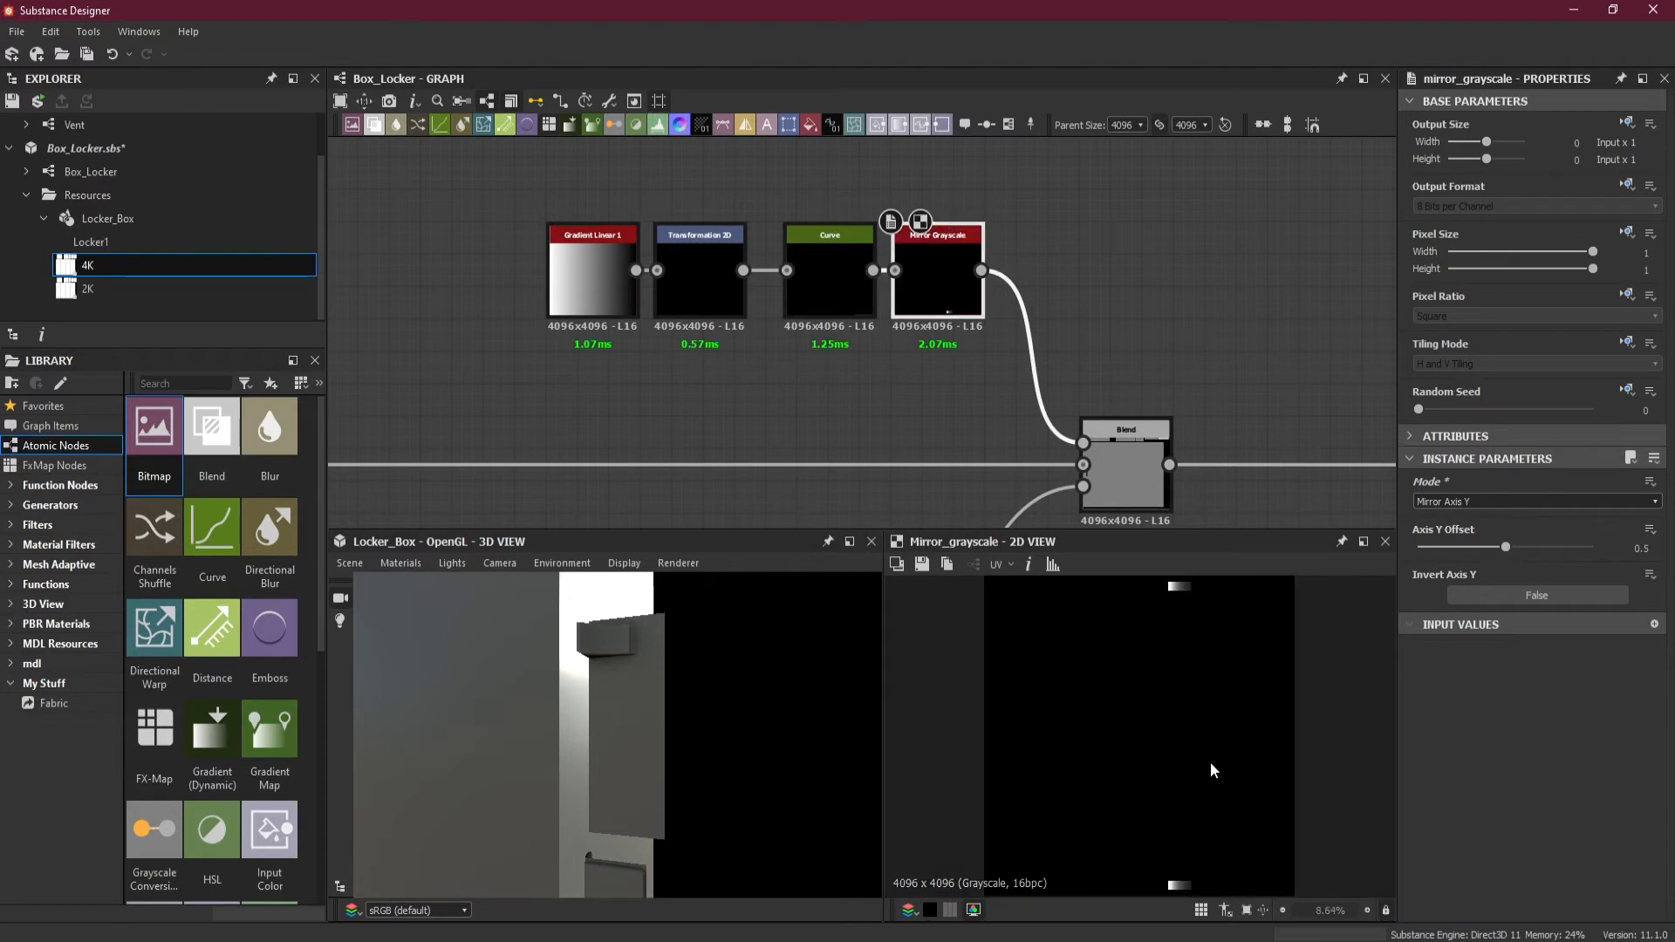
pyautogui.scroll(-1, 1215, 799)
# Step: Raise the Mirror Grayscale Axis Y Offset to 0.87 to bring the mirrored block onto the narrow shell's lower end
pyautogui.moveTo(1505, 552); pyautogui.dragTo(1545, 551)
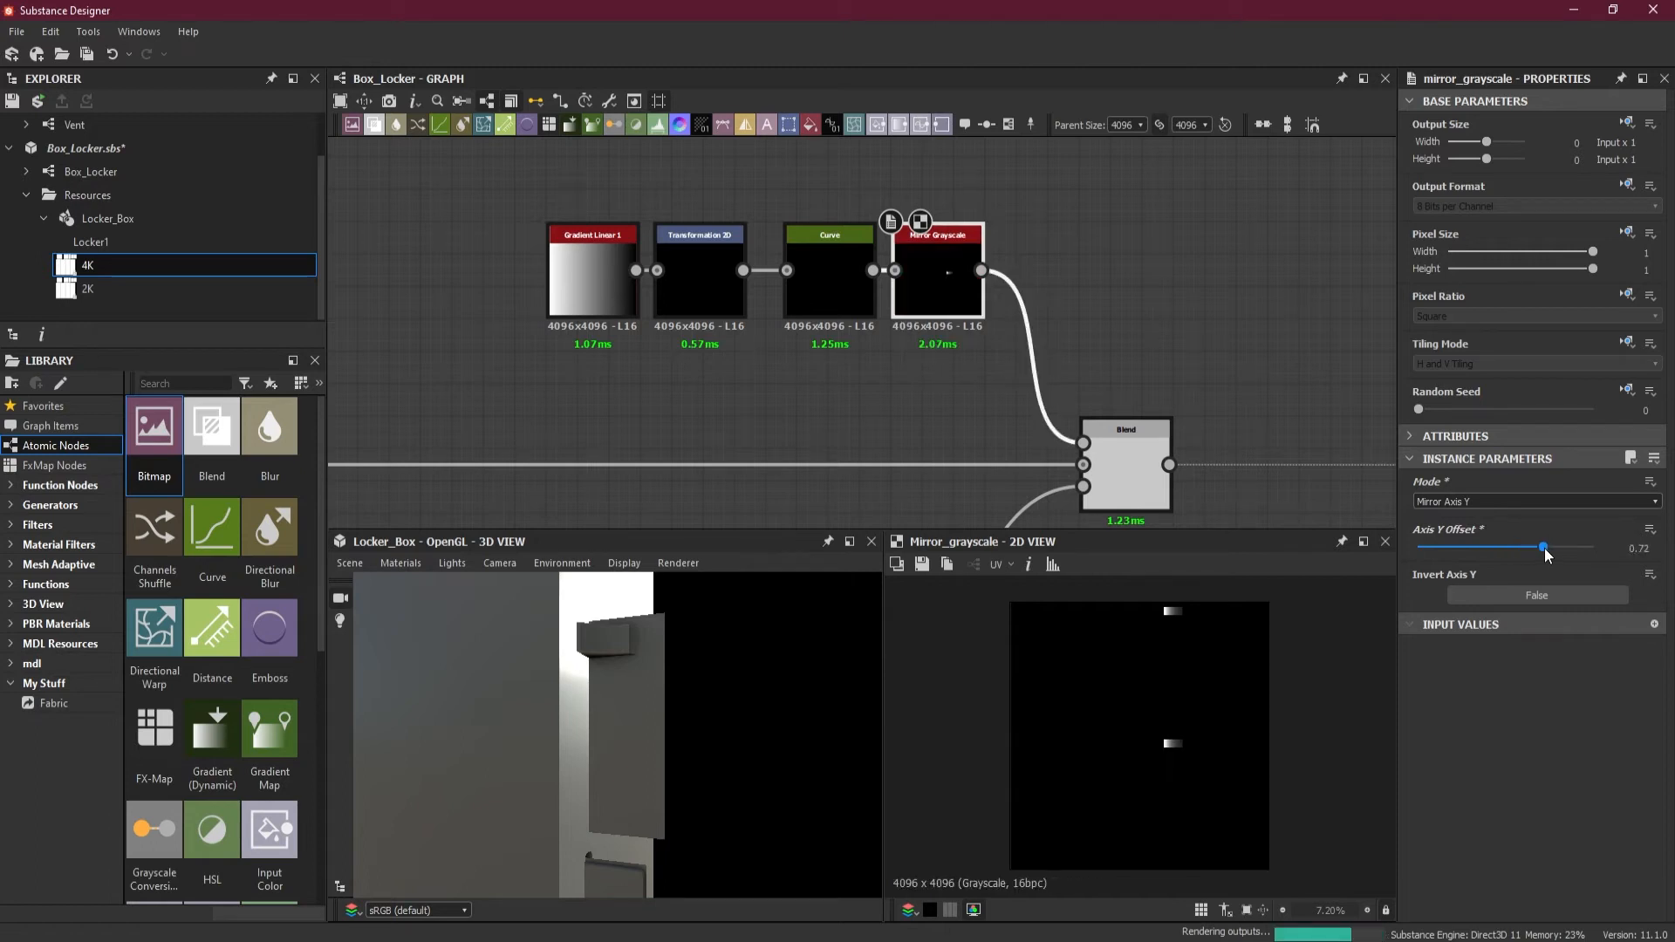
pyautogui.scroll(1, 1213, 628)
pyautogui.moveTo(1545, 547); pyautogui.dragTo(1569, 542)
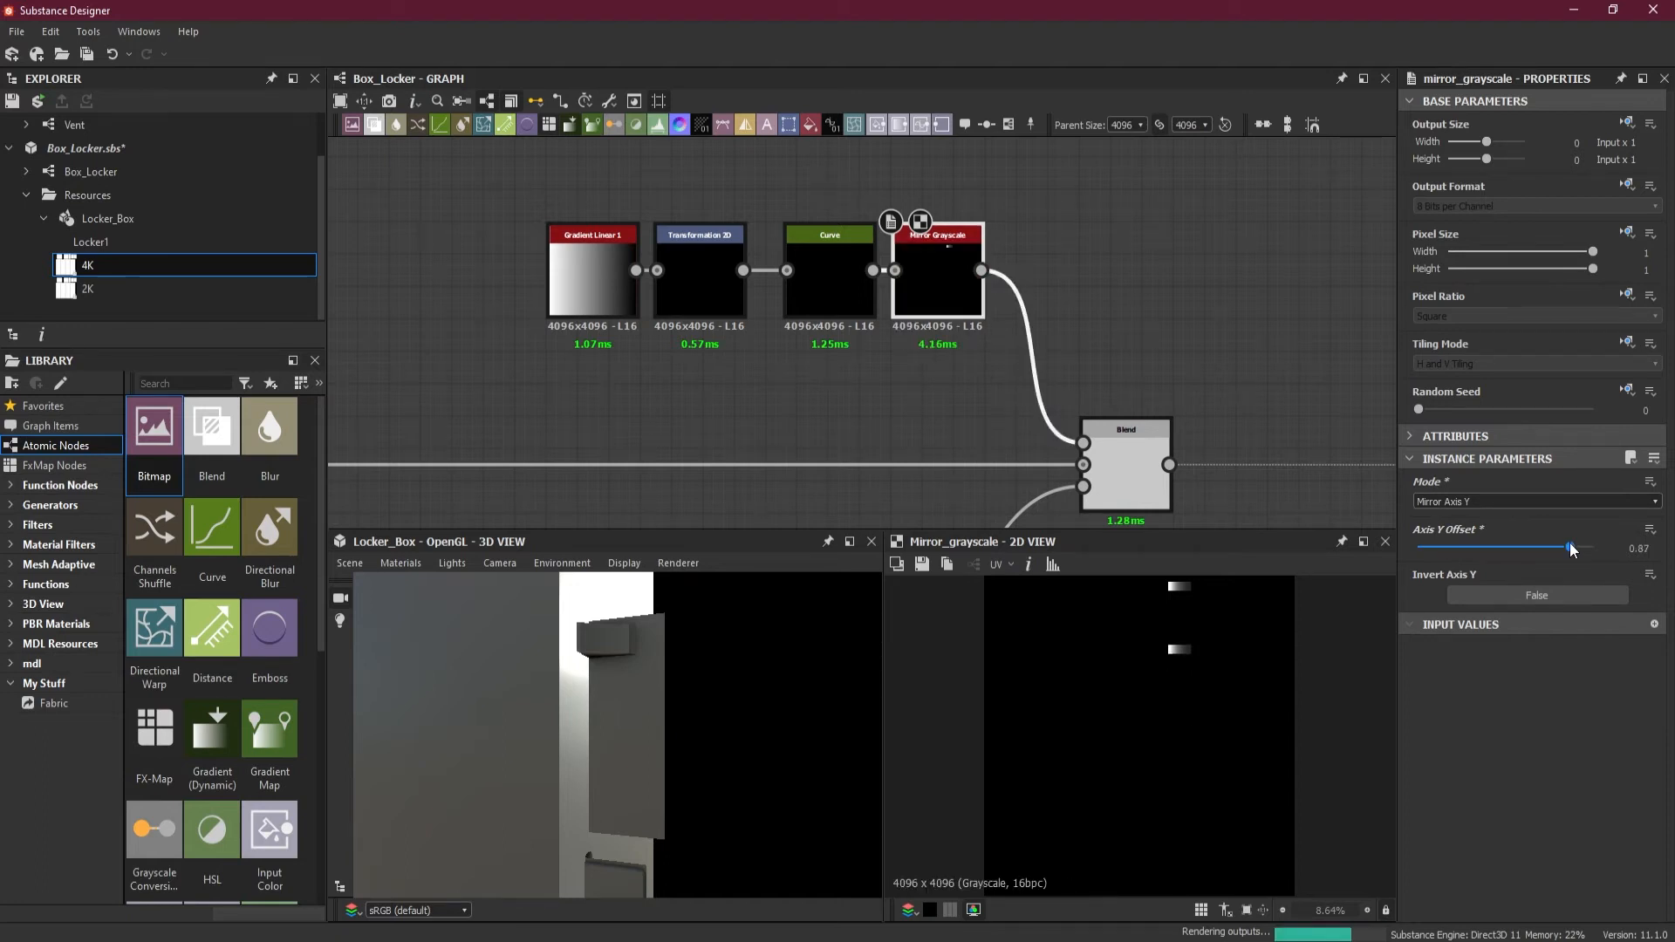
pyautogui.moveTo(595, 836); pyautogui.dragTo(605, 799)
pyautogui.scroll(3, 1149, 612)
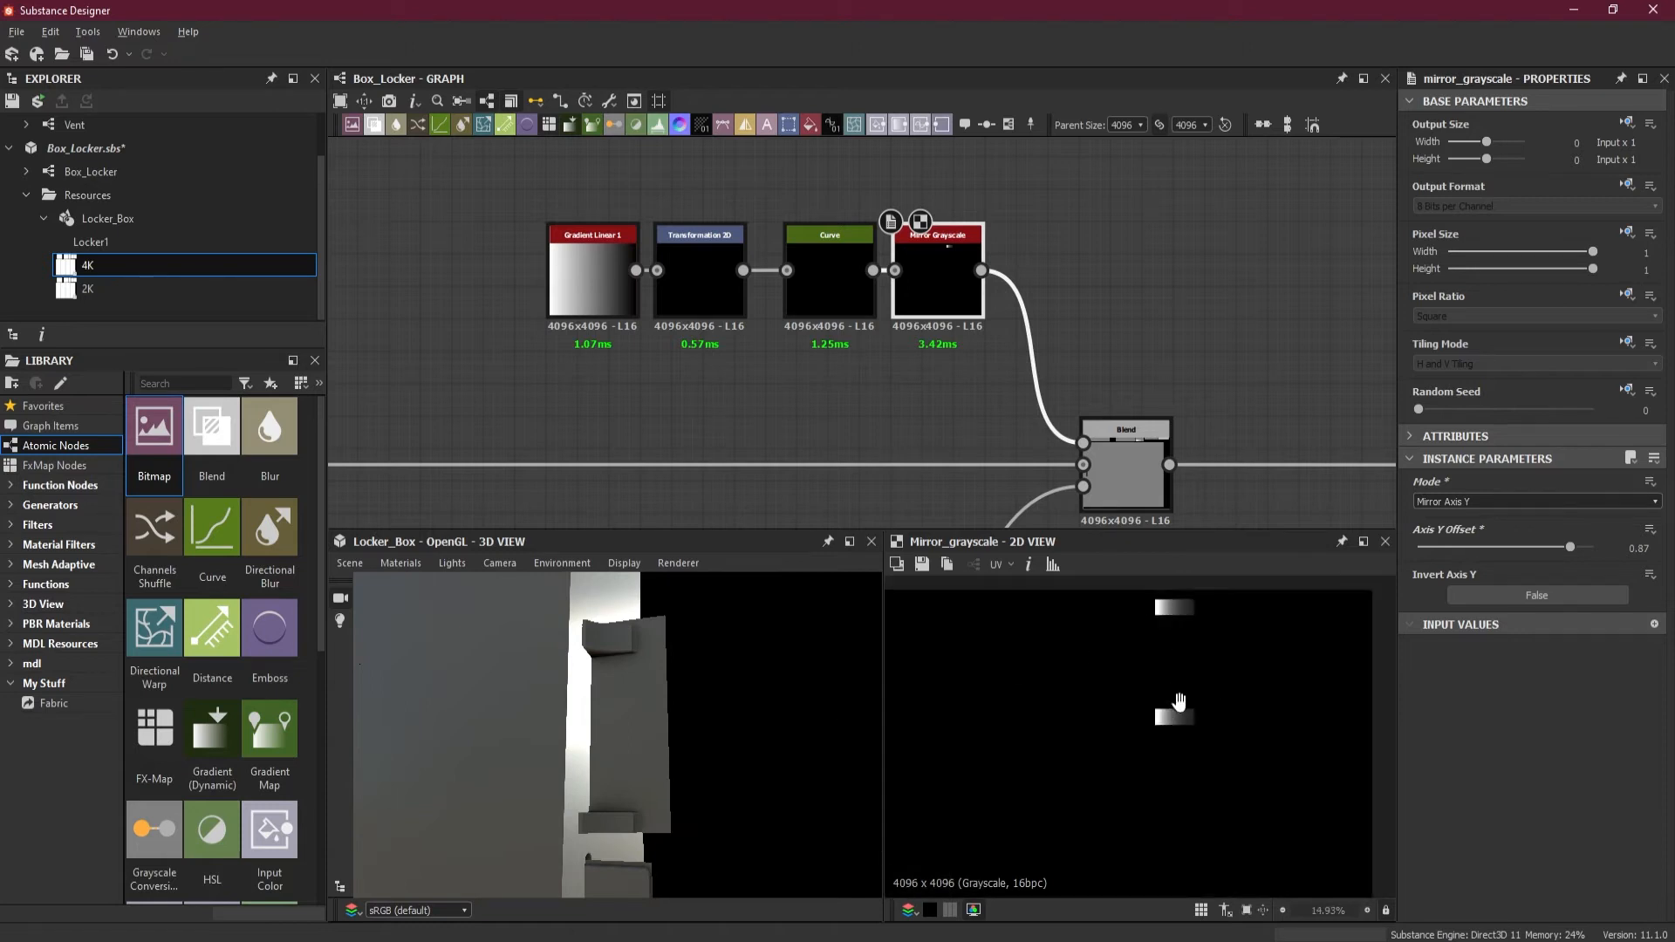
# Step: Show the Blend result in the 2D view and fine-tune the mirror's Axis Y Offset to 0.88
pyautogui.doubleClick(1133, 480)
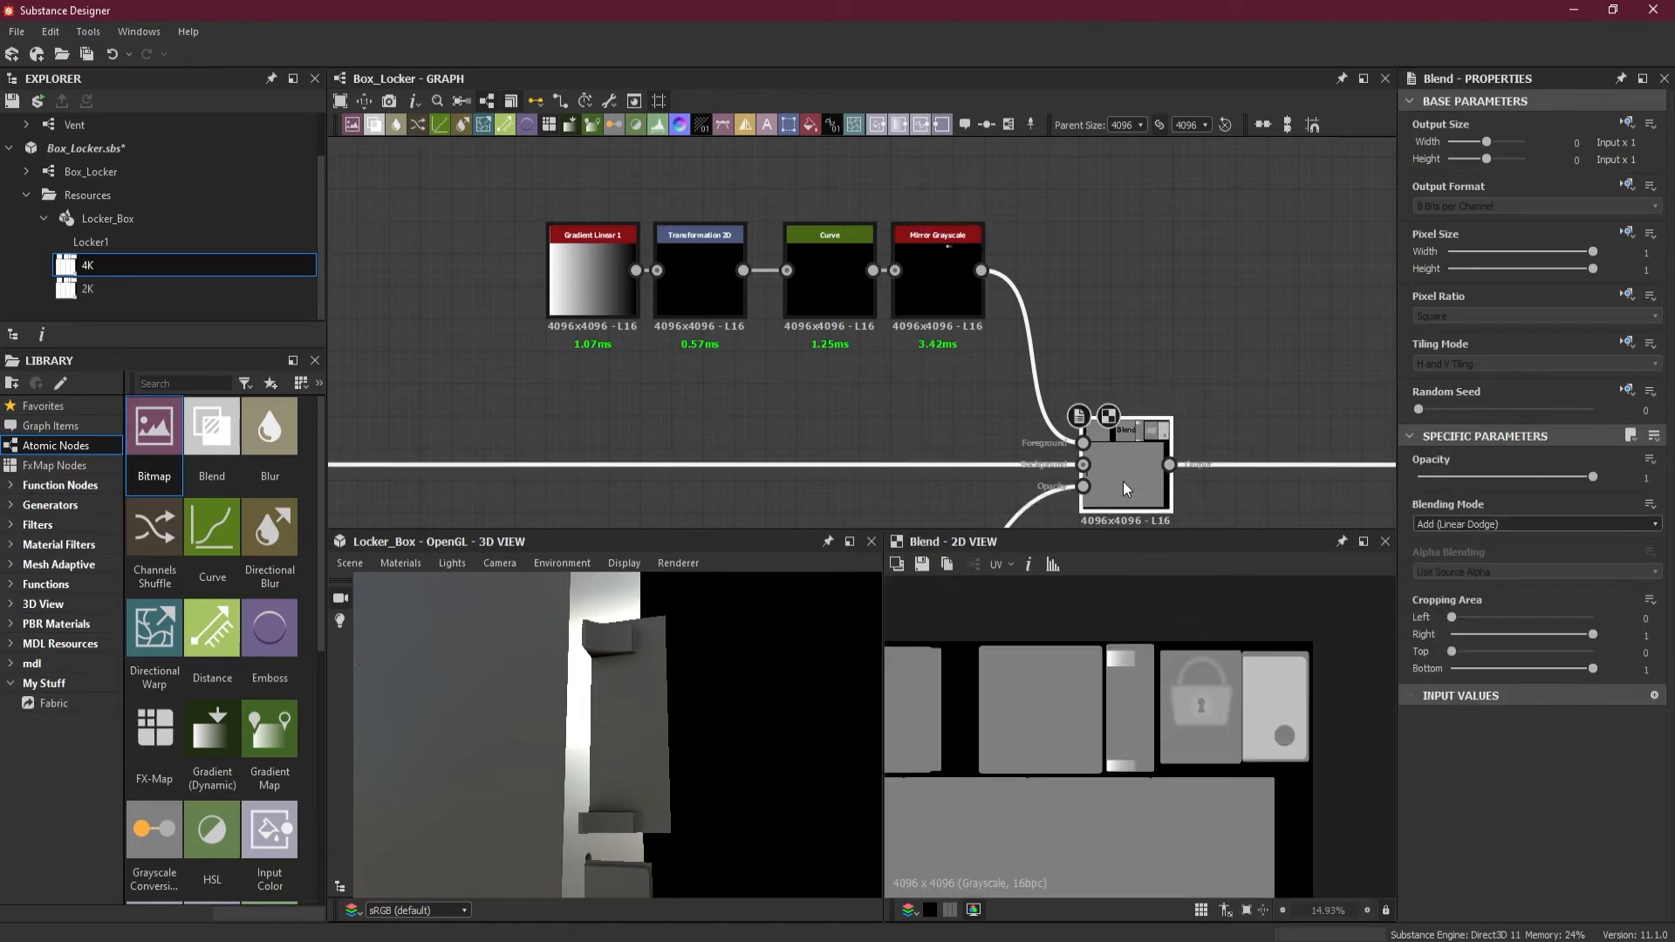
pyautogui.click(929, 299)
pyautogui.scroll(1, 1089, 799)
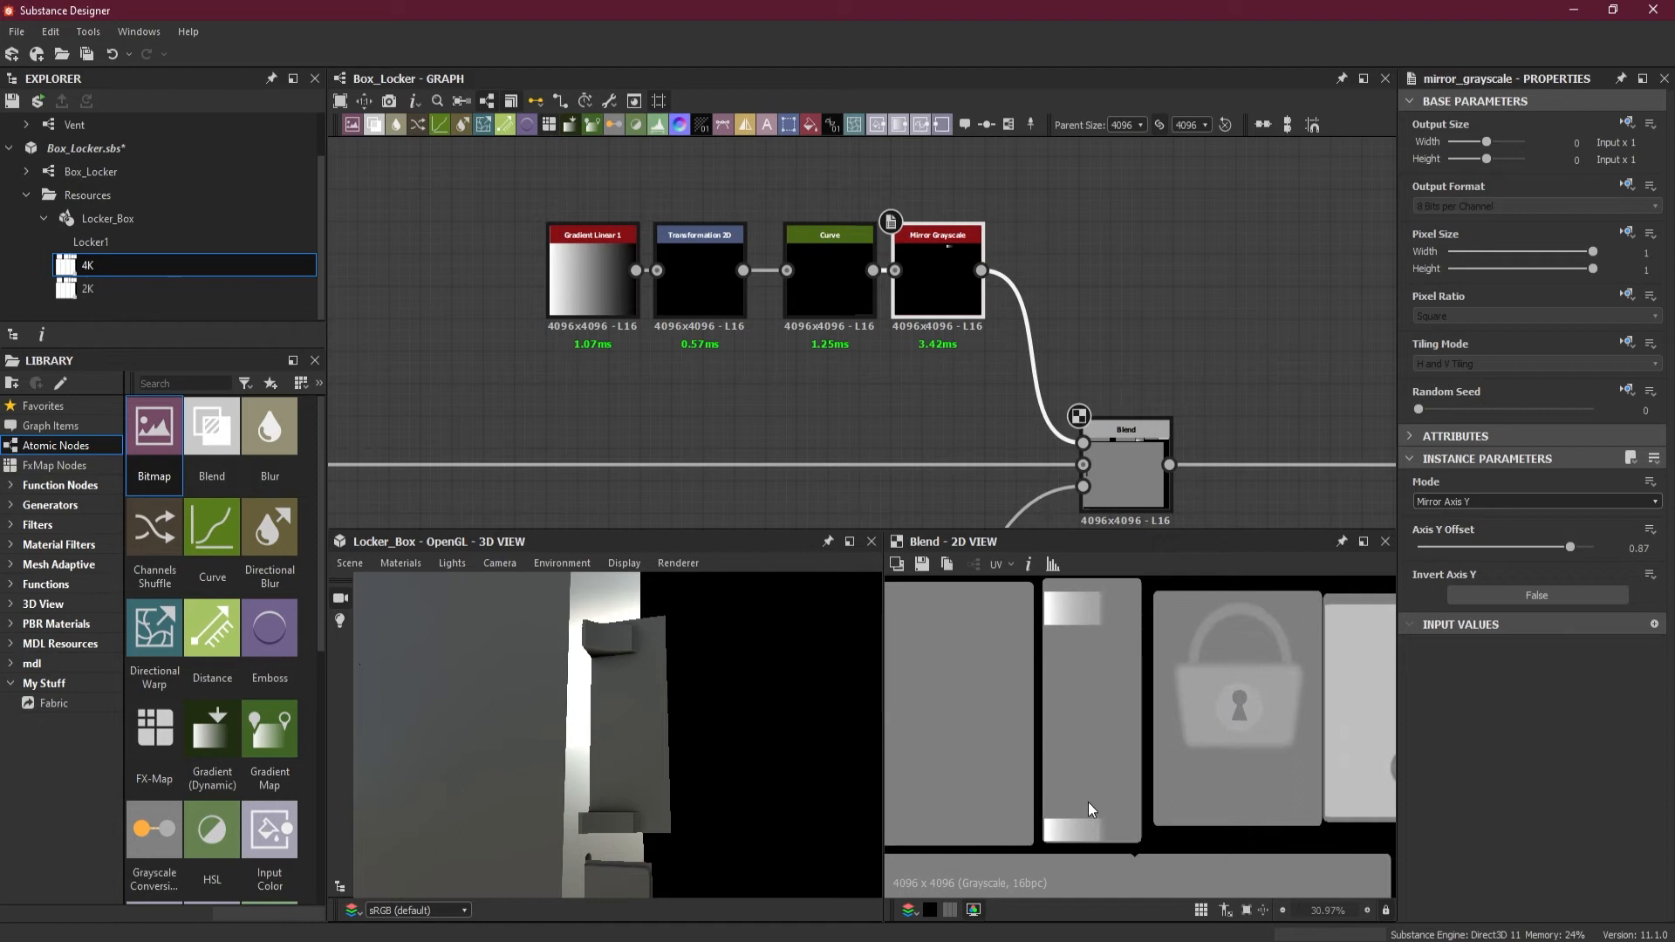
pyautogui.moveTo(1571, 548); pyautogui.dragTo(1574, 548)
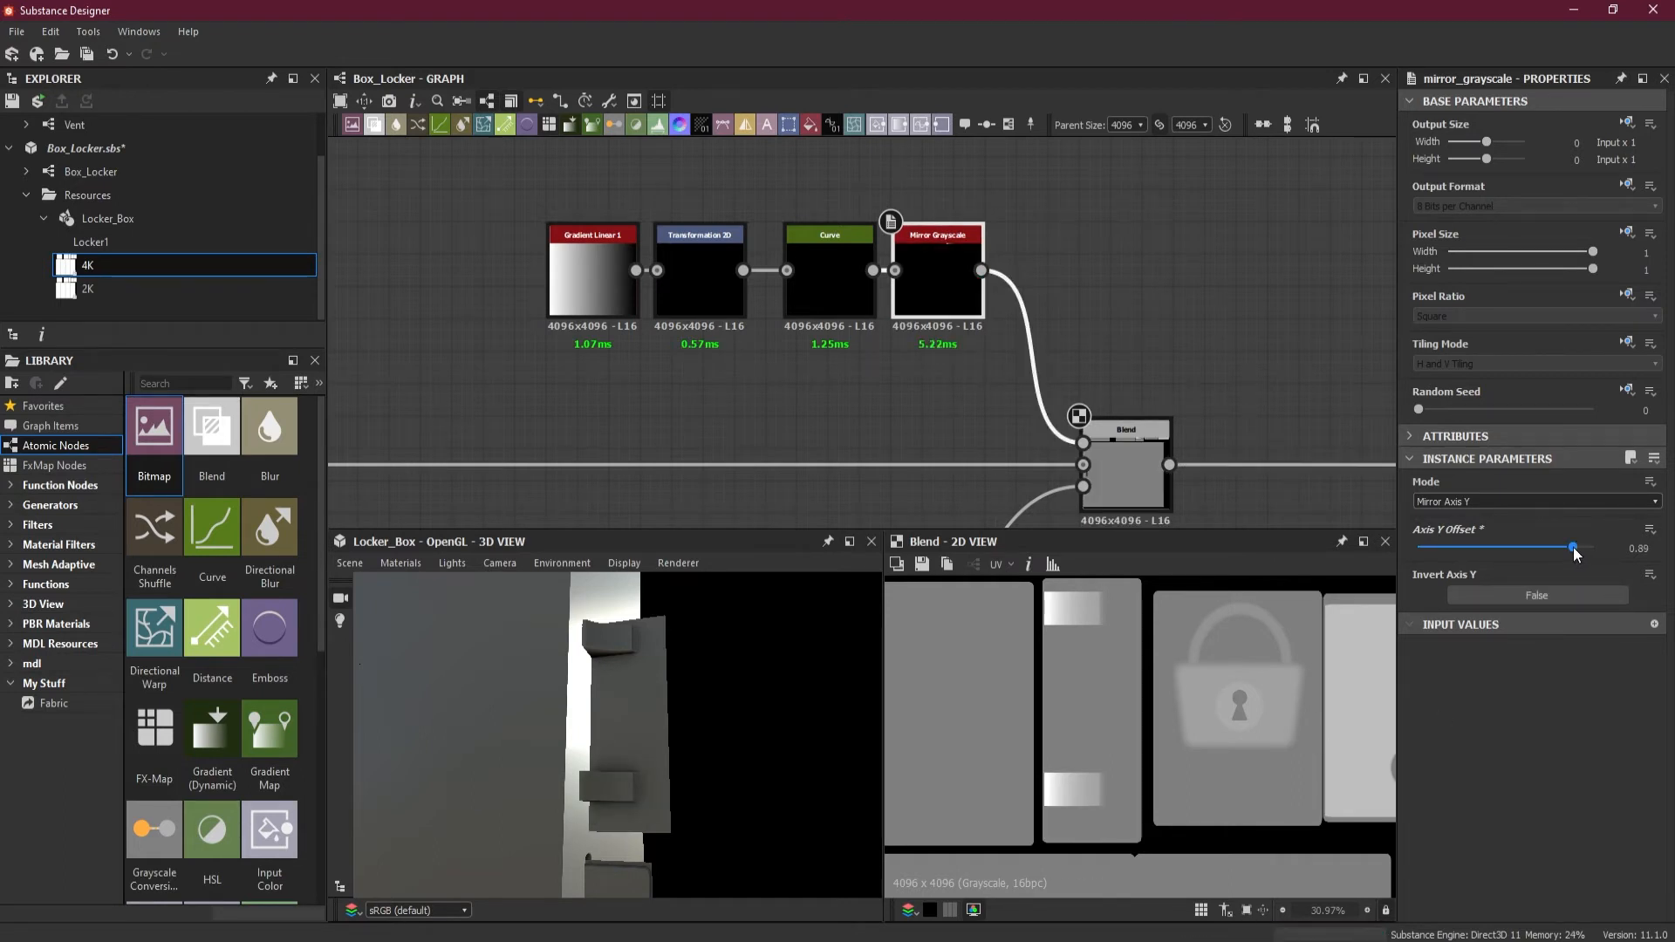
pyautogui.moveTo(1573, 547); pyautogui.dragTo(1572, 547)
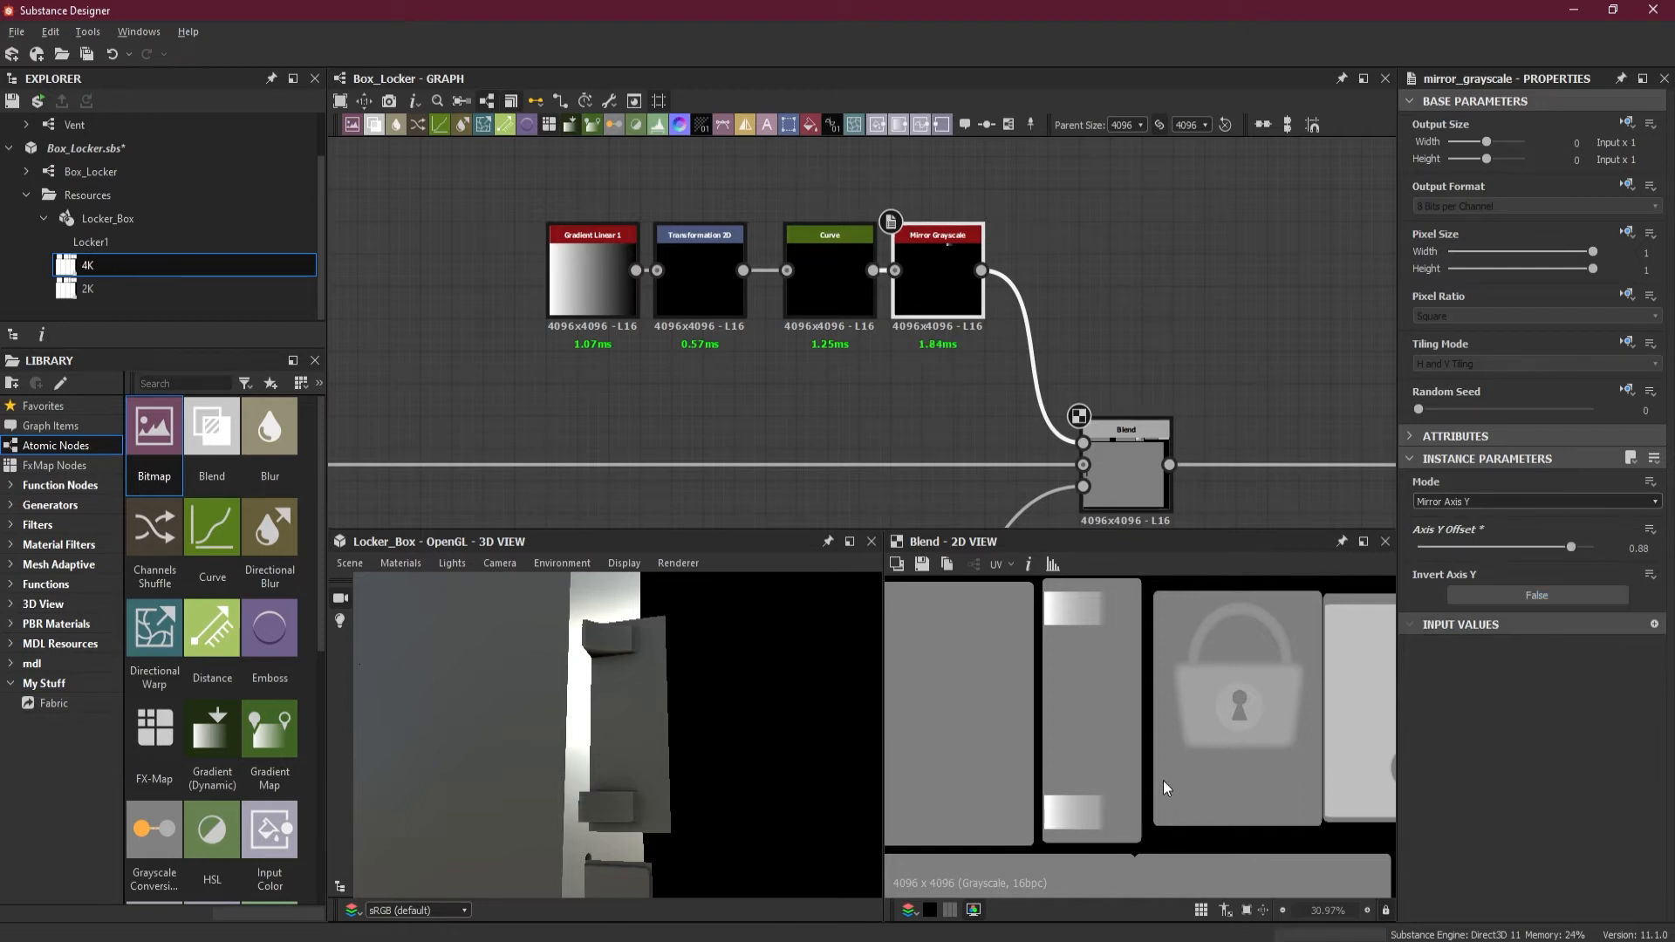
pyautogui.moveTo(710, 721); pyautogui.dragTo(660, 758)
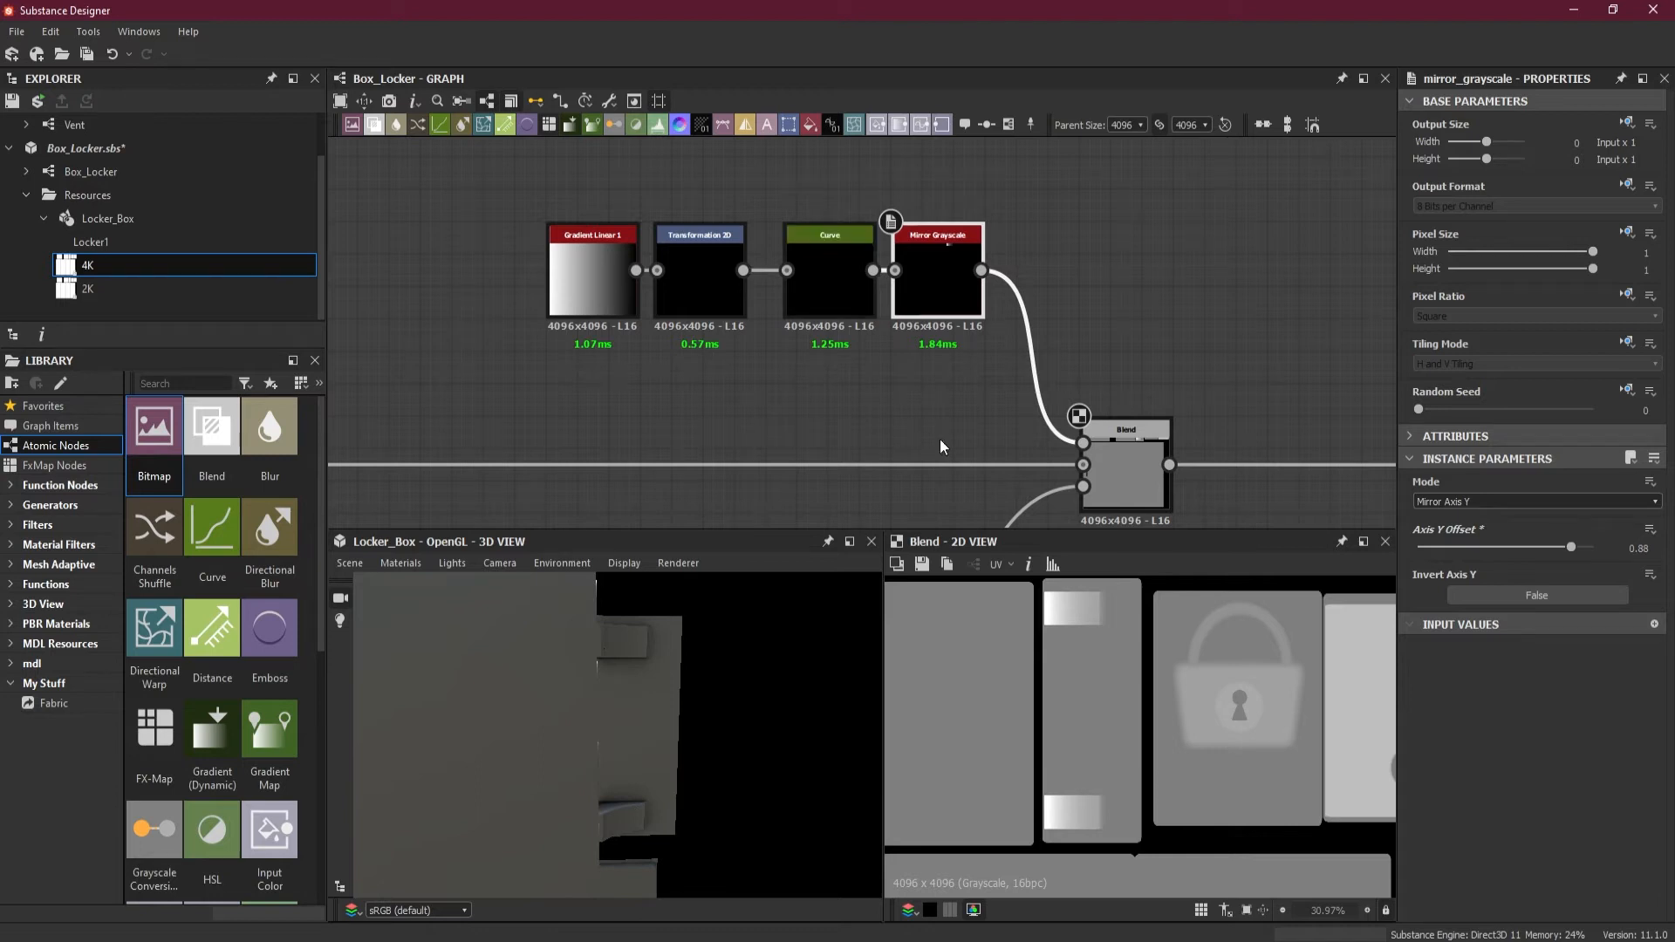
# Step: Add a Shape node directly above the Gradient Linear 1 node, with the main Blend node shifted slightly aside
pyautogui.moveTo(1117, 483); pyautogui.dragTo(1190, 479)
pyautogui.moveTo(1060, 232); pyautogui.dragTo(978, 307, button='middle')
pyautogui.press('space')
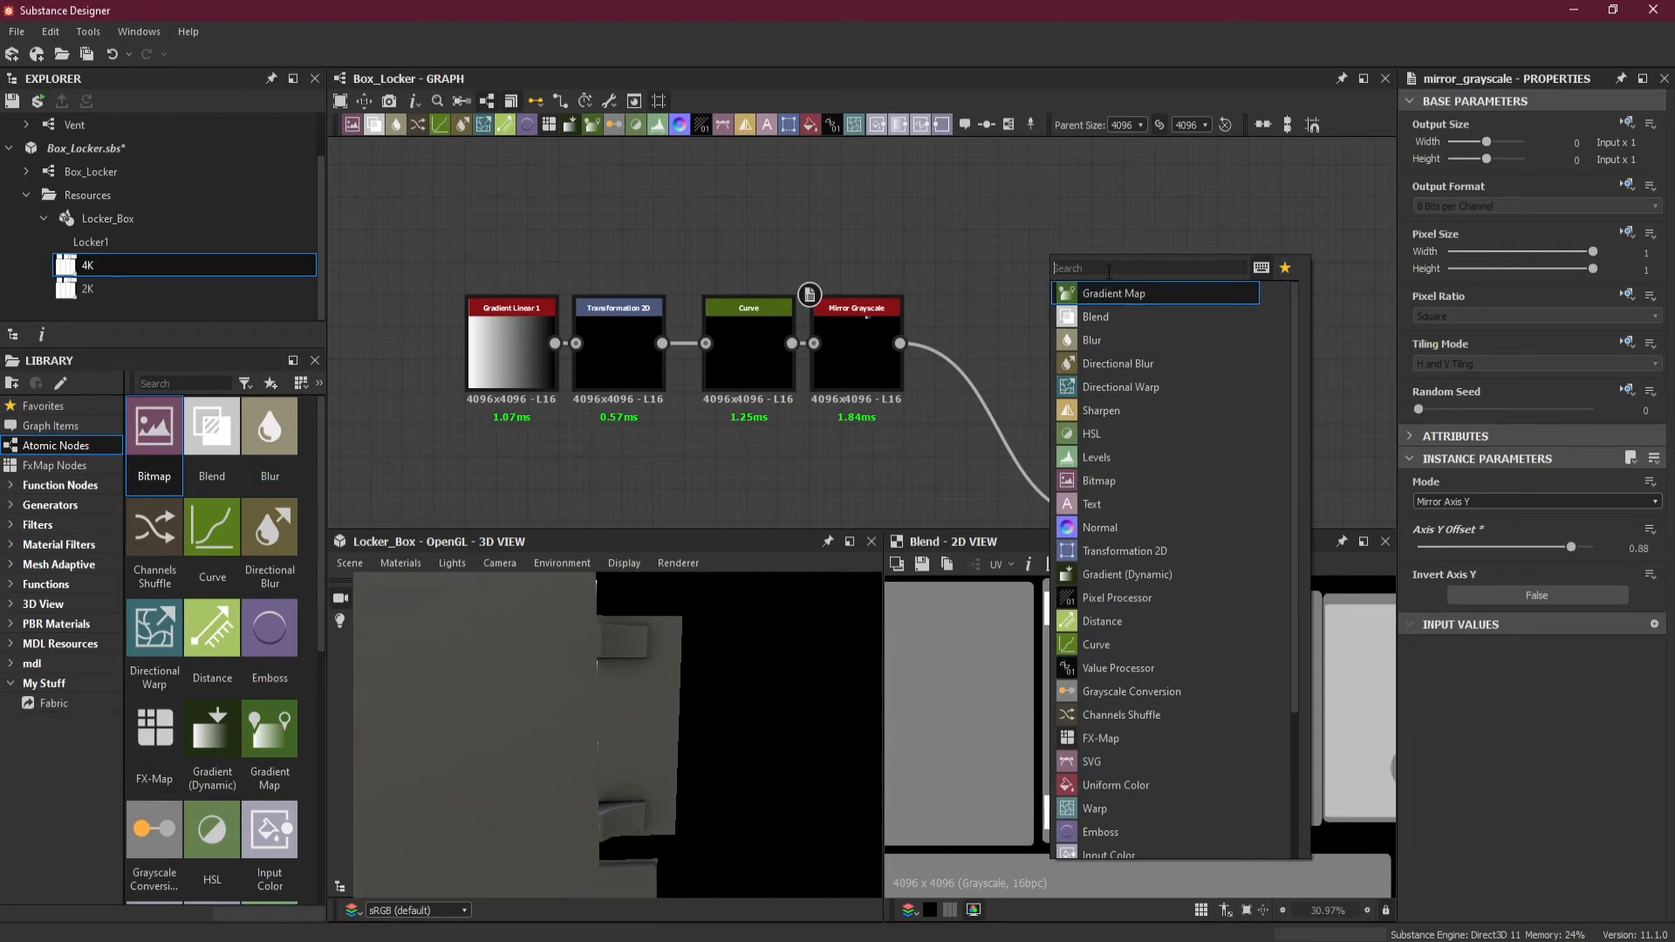
pyautogui.write('sha')
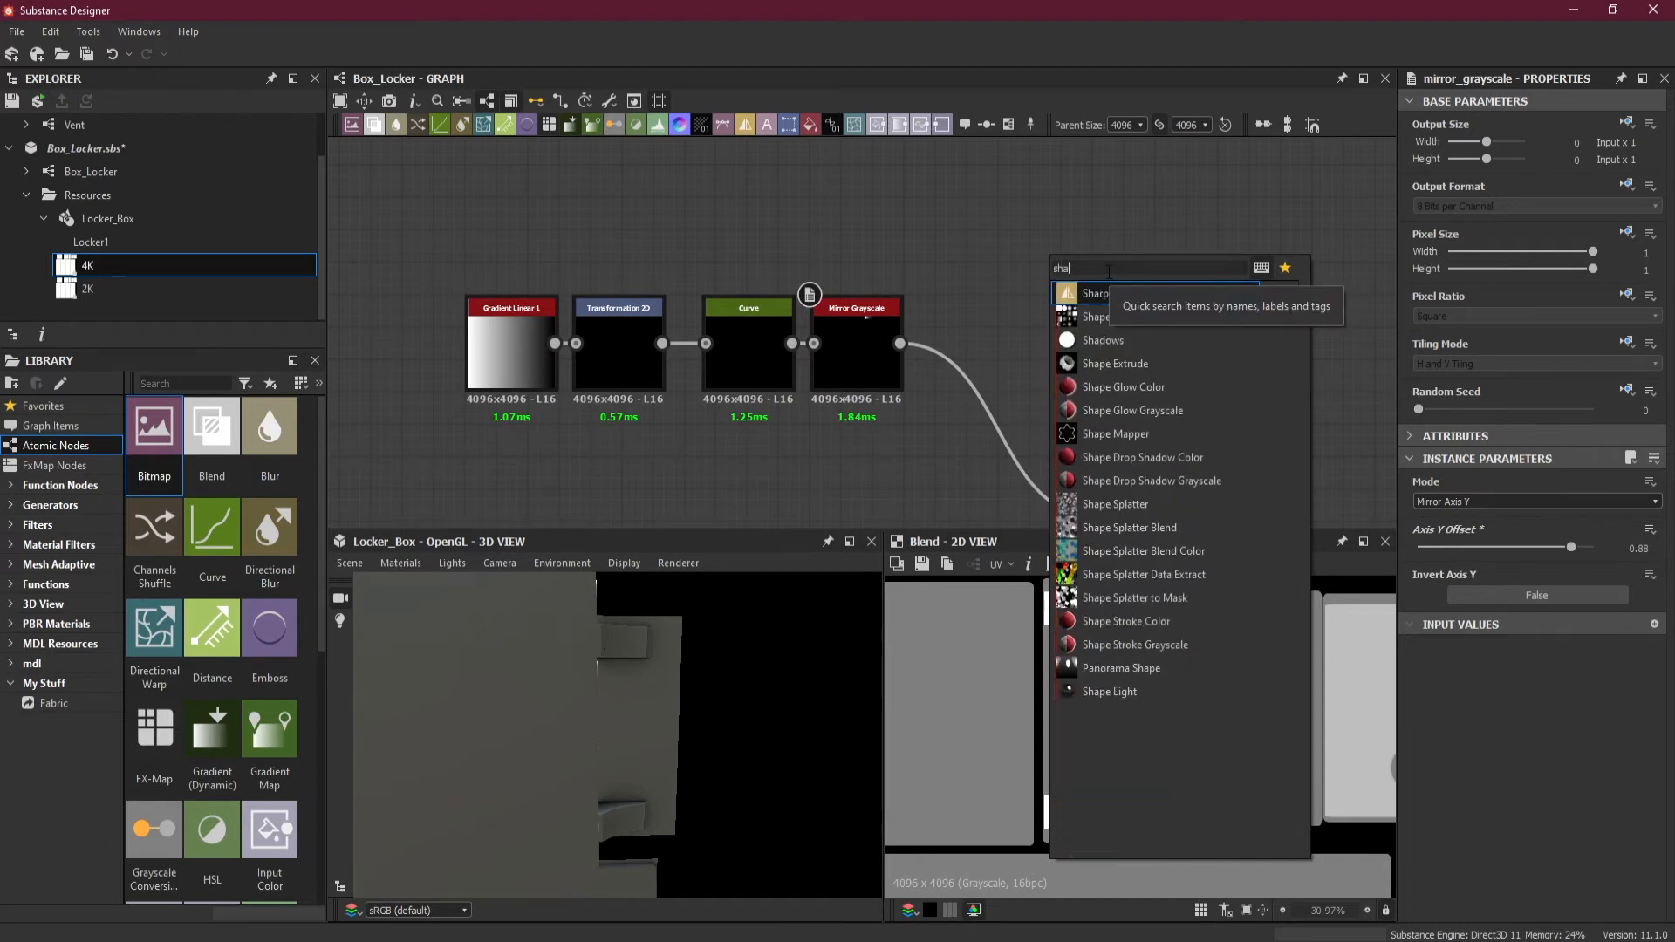
pyautogui.click(1113, 318)
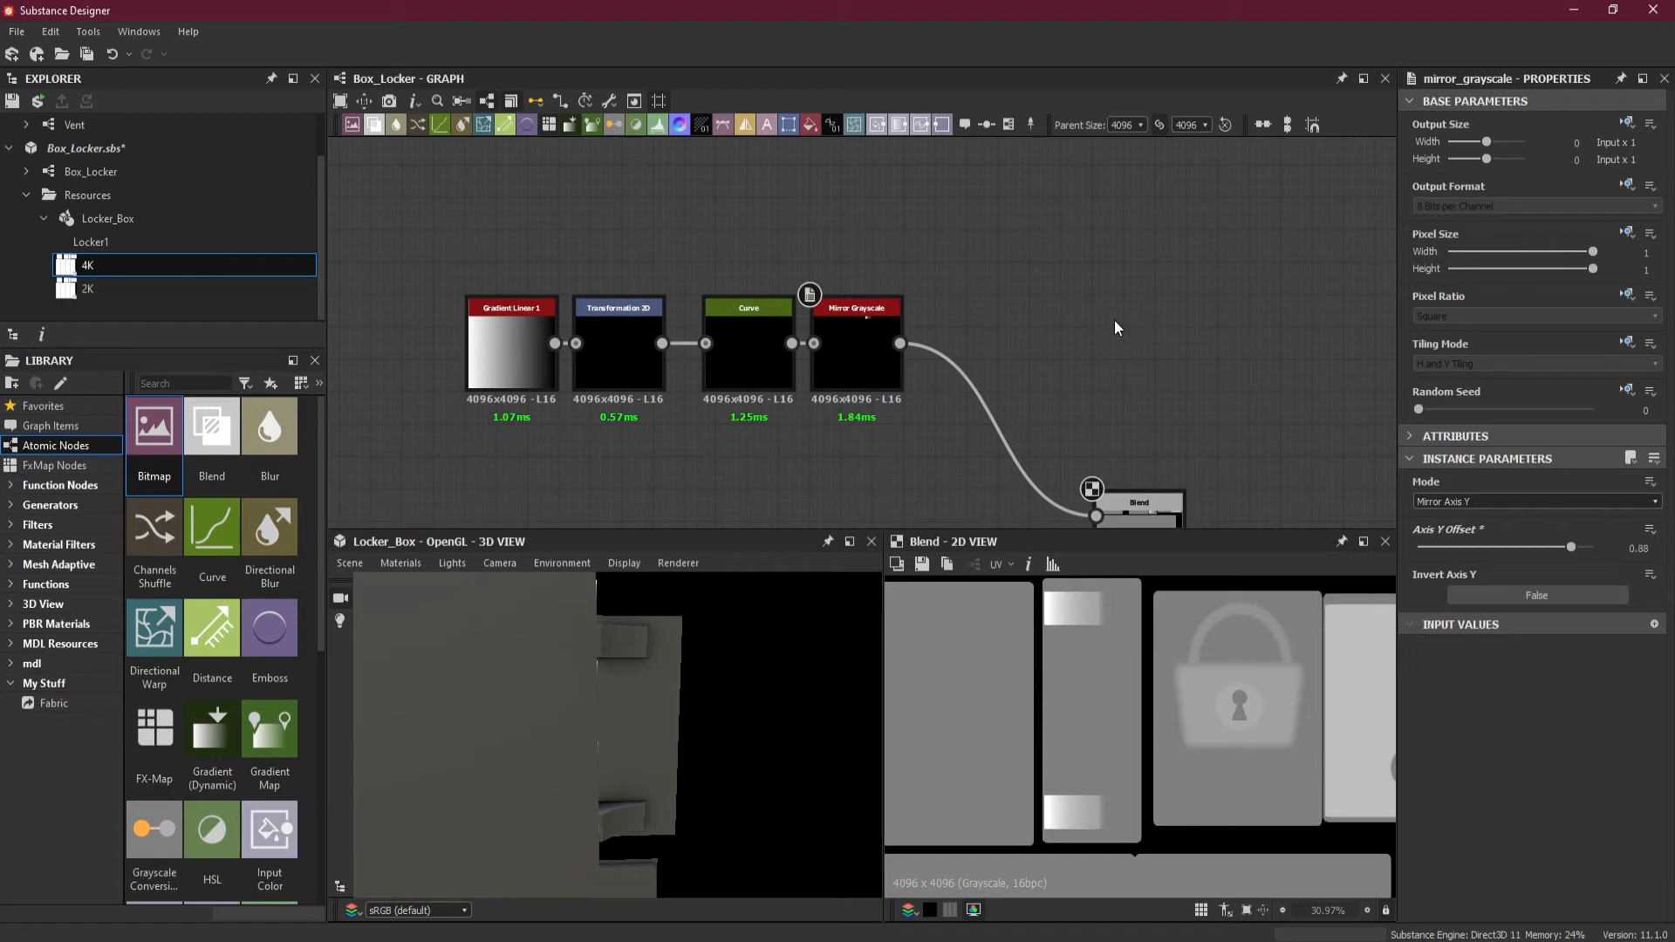
pyautogui.moveTo(1069, 303); pyautogui.dragTo(536, 257)
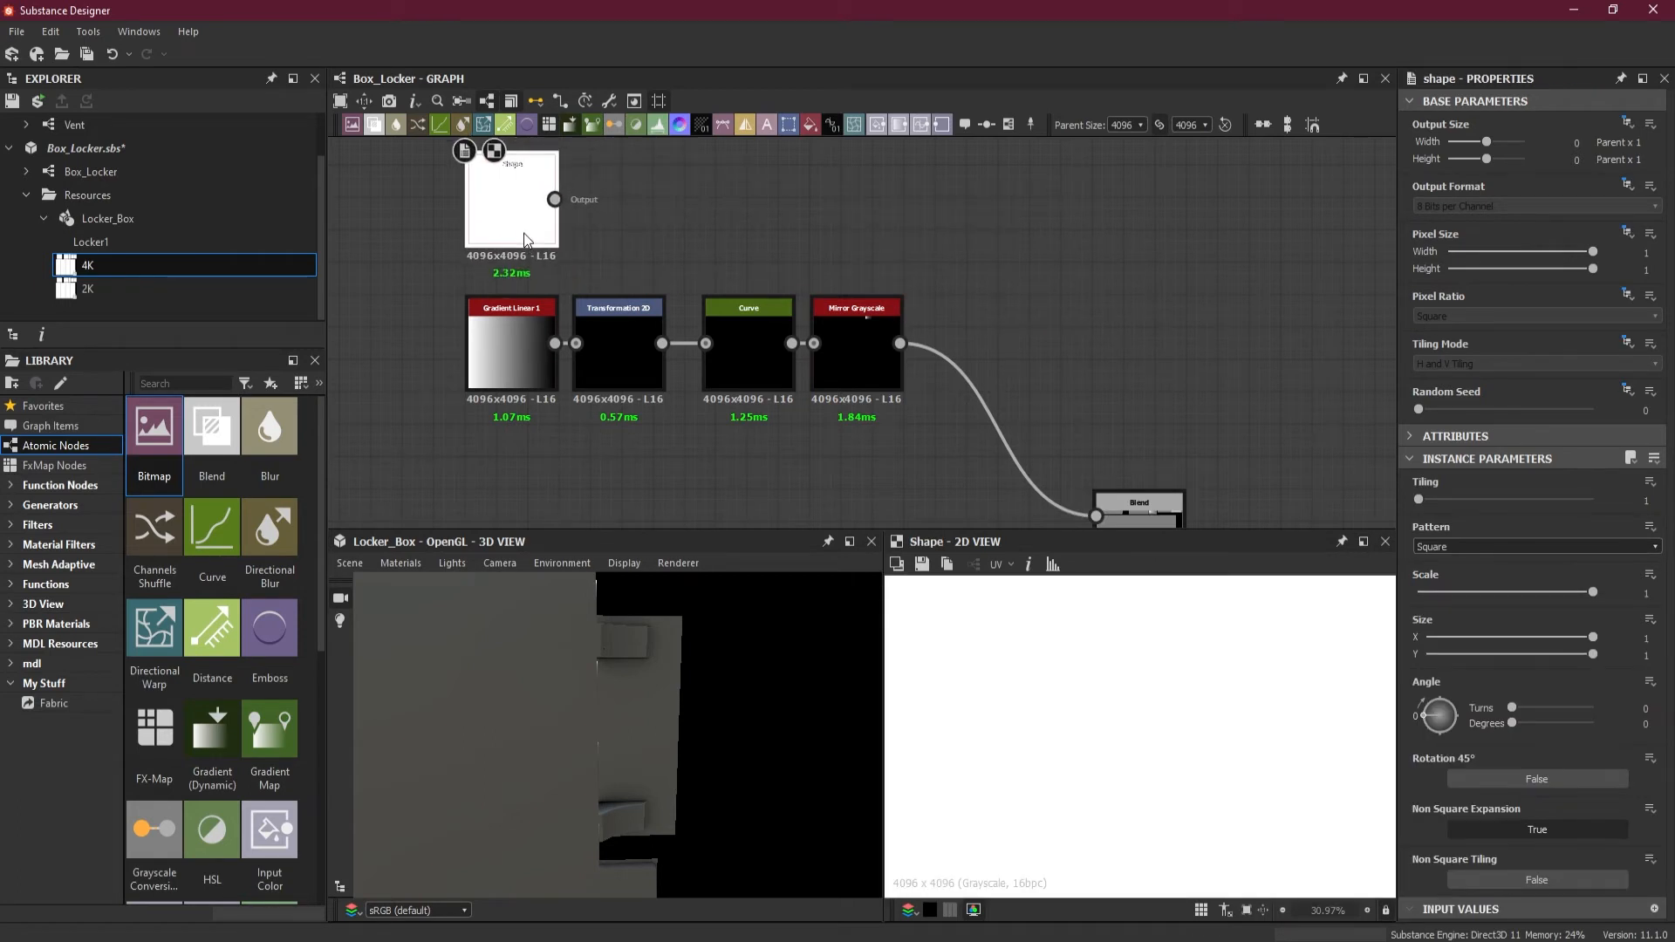
# Step: Set the Shape node's Scale to 0.84 and its Size to X 0.54 and Y 0.83 for an upright rectangle
pyautogui.scroll(-5, 1203, 609)
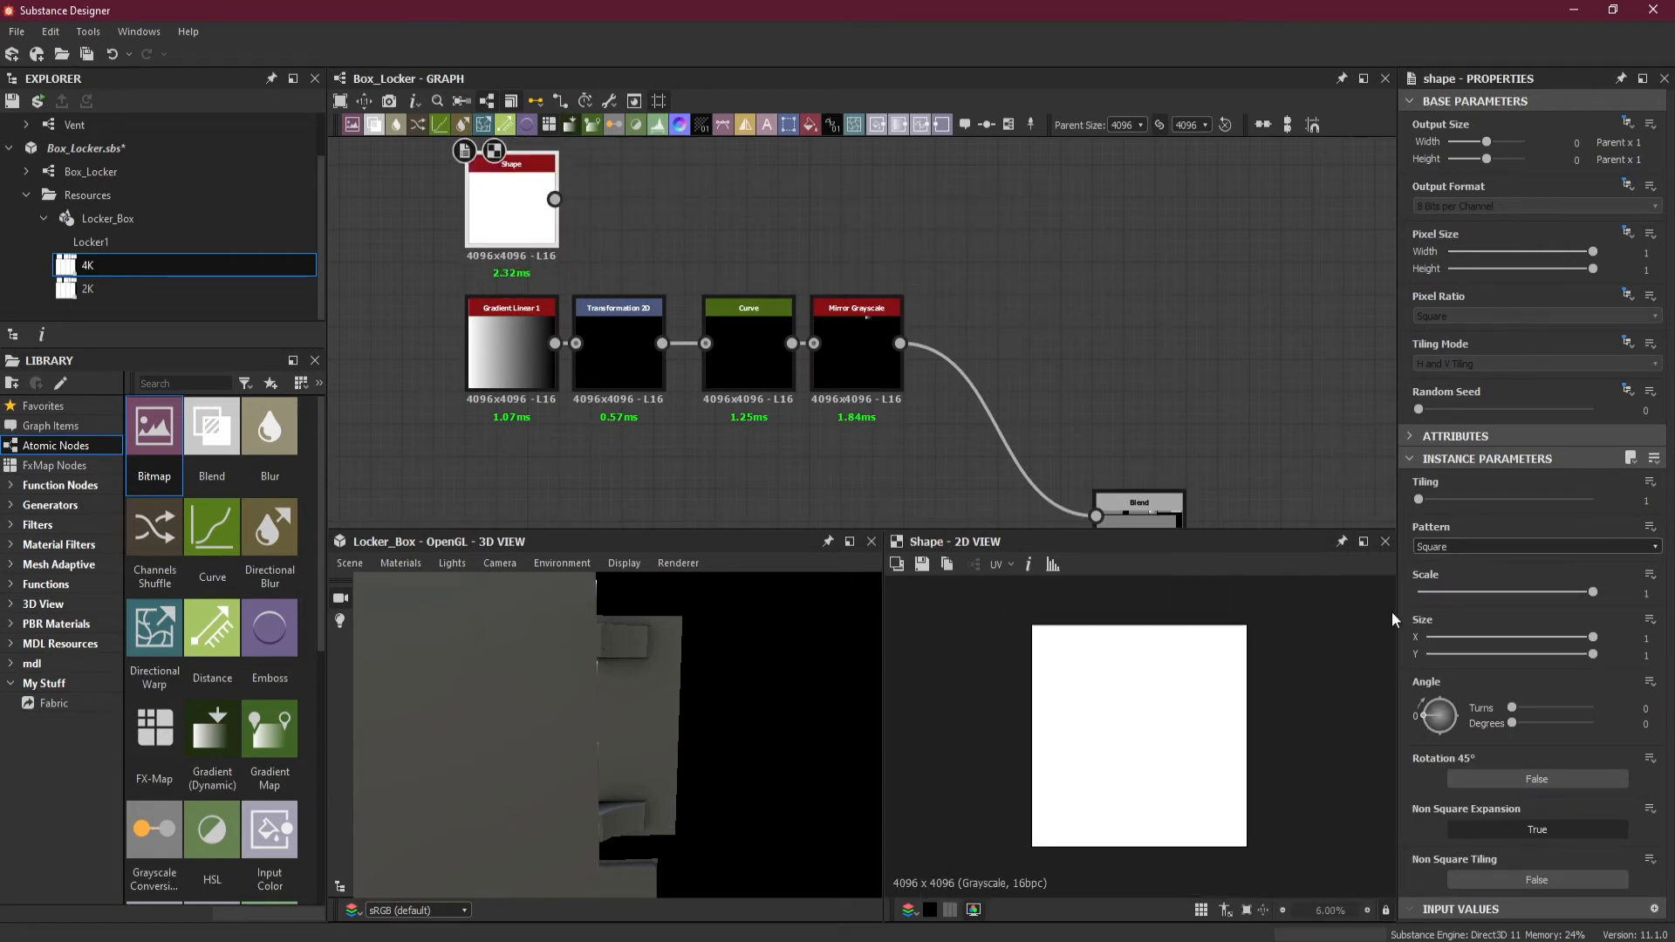
pyautogui.click(1566, 592)
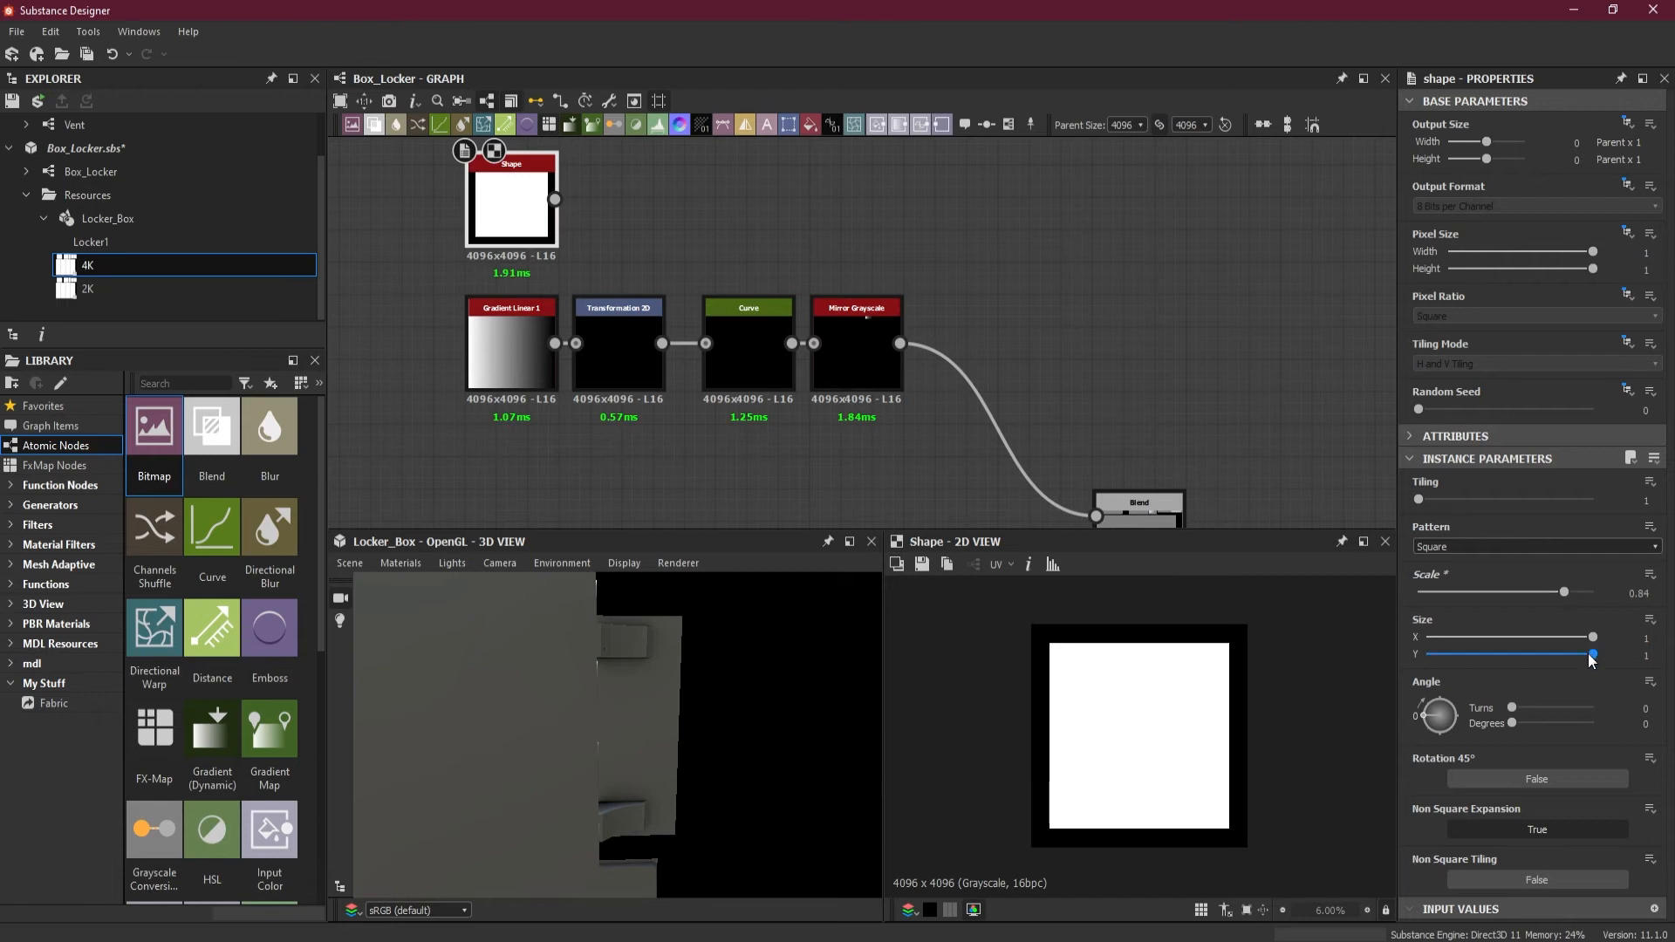
pyautogui.moveTo(1595, 656); pyautogui.dragTo(1516, 641)
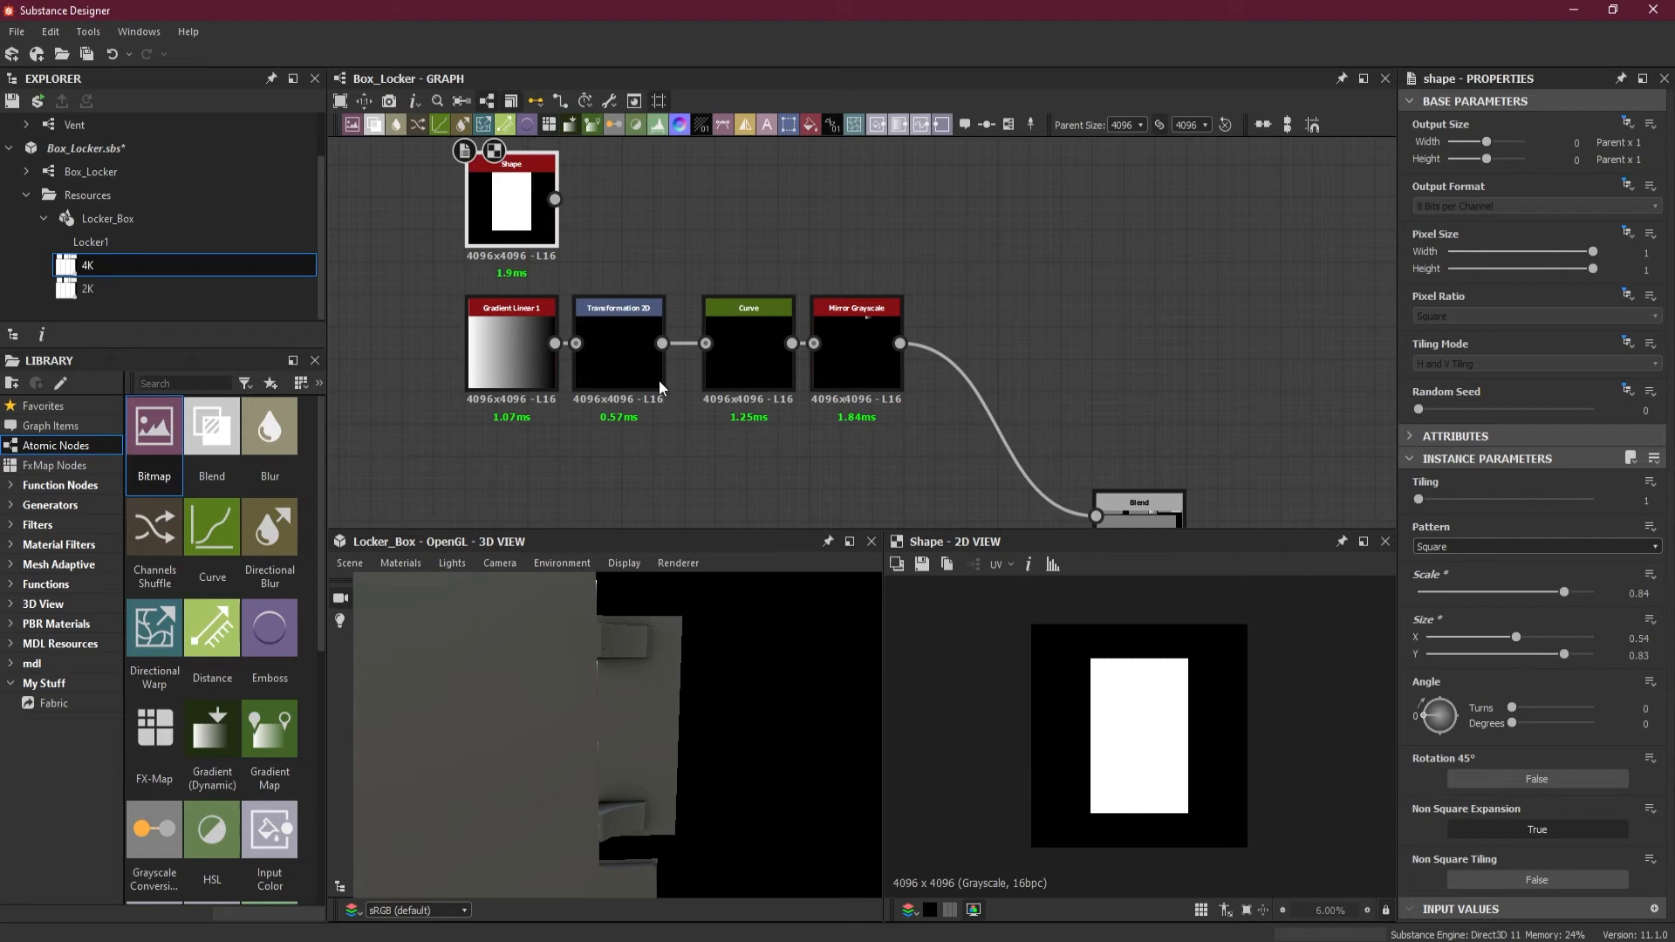
# Step: Add an Edge Detect node fed by the Shape node and set its Invert option to True
pyautogui.moveTo(590, 214); pyautogui.dragTo(710, 279, button='middle')
pyautogui.press('space')
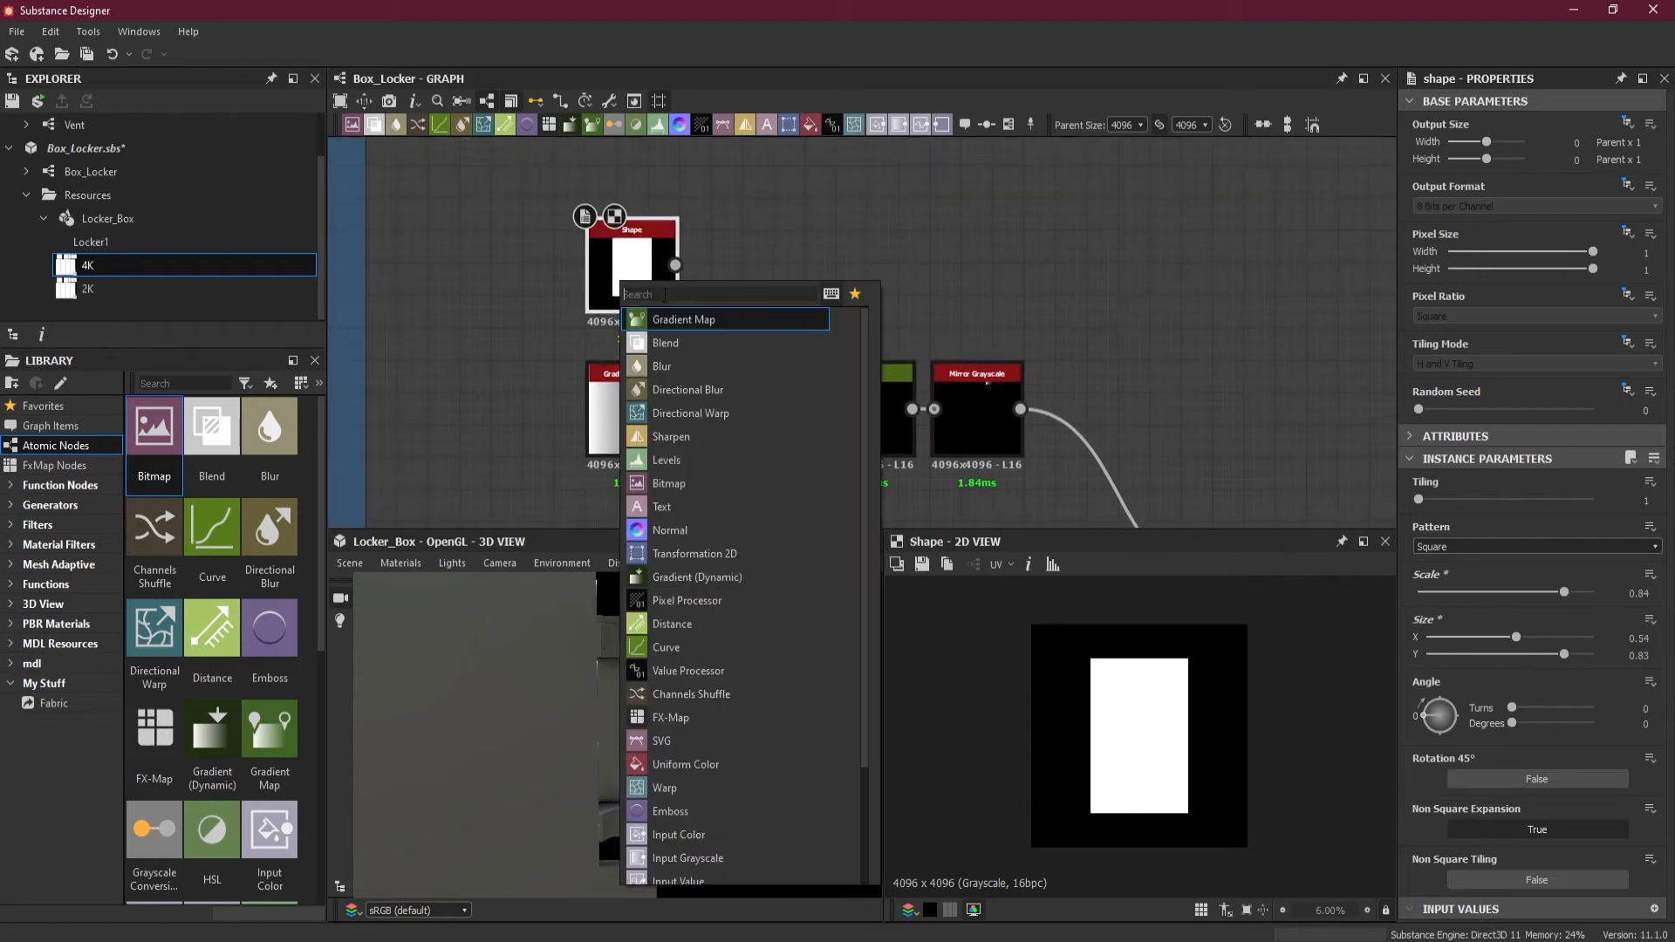
pyautogui.write('edge')
pyautogui.press('Return')
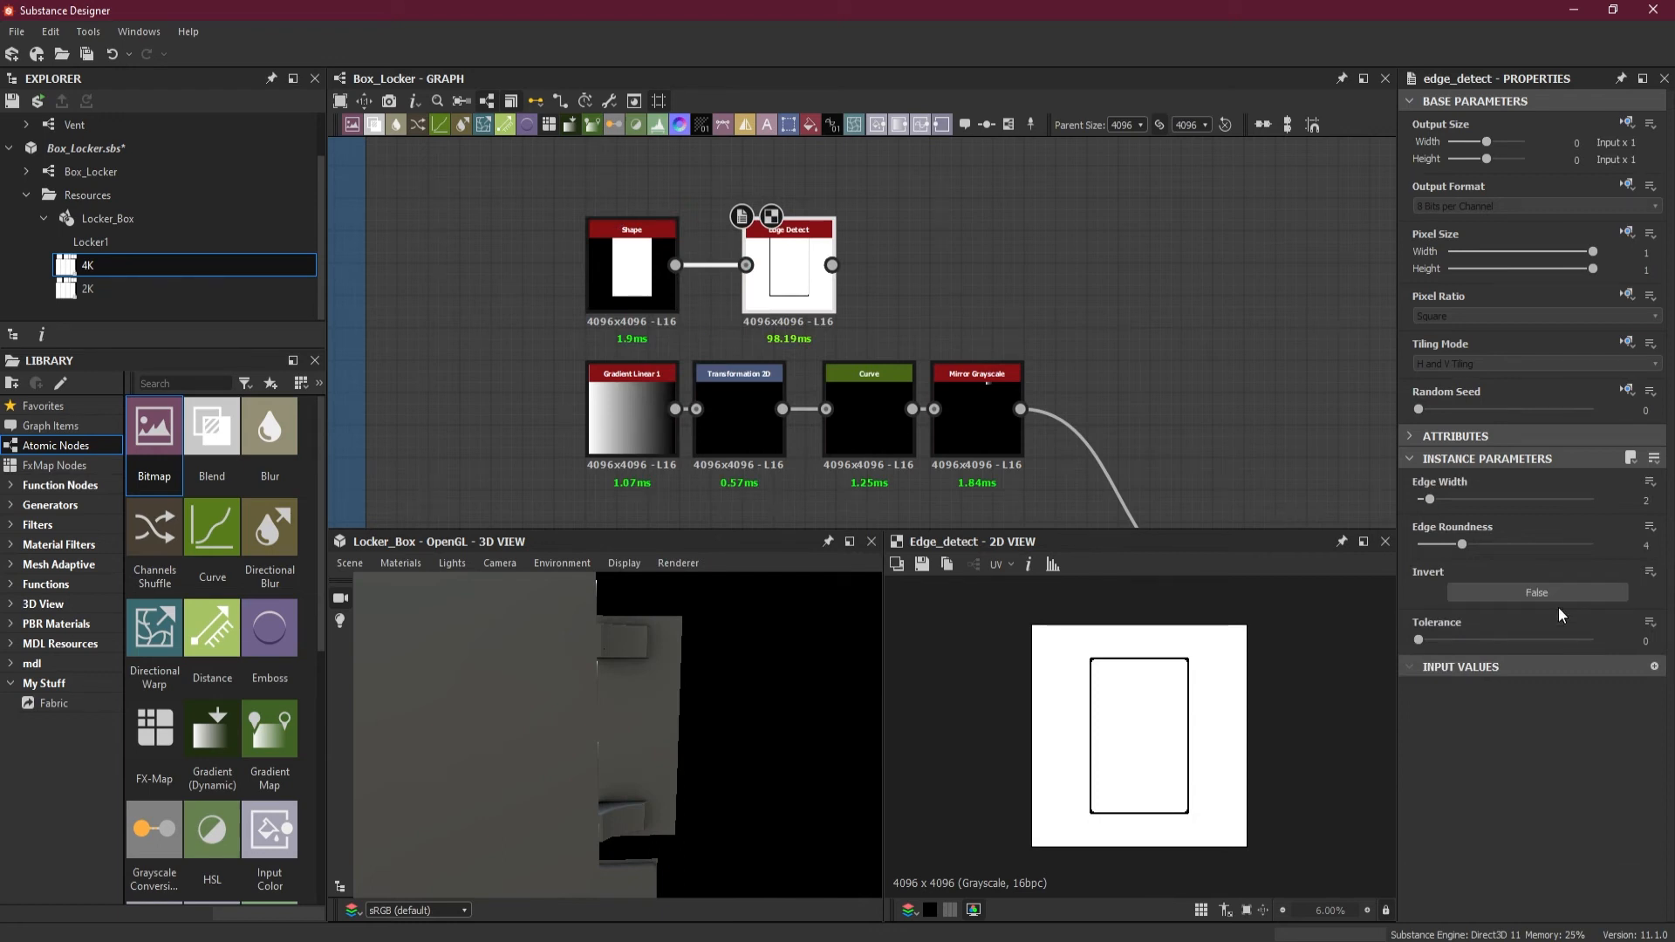
pyautogui.click(1524, 592)
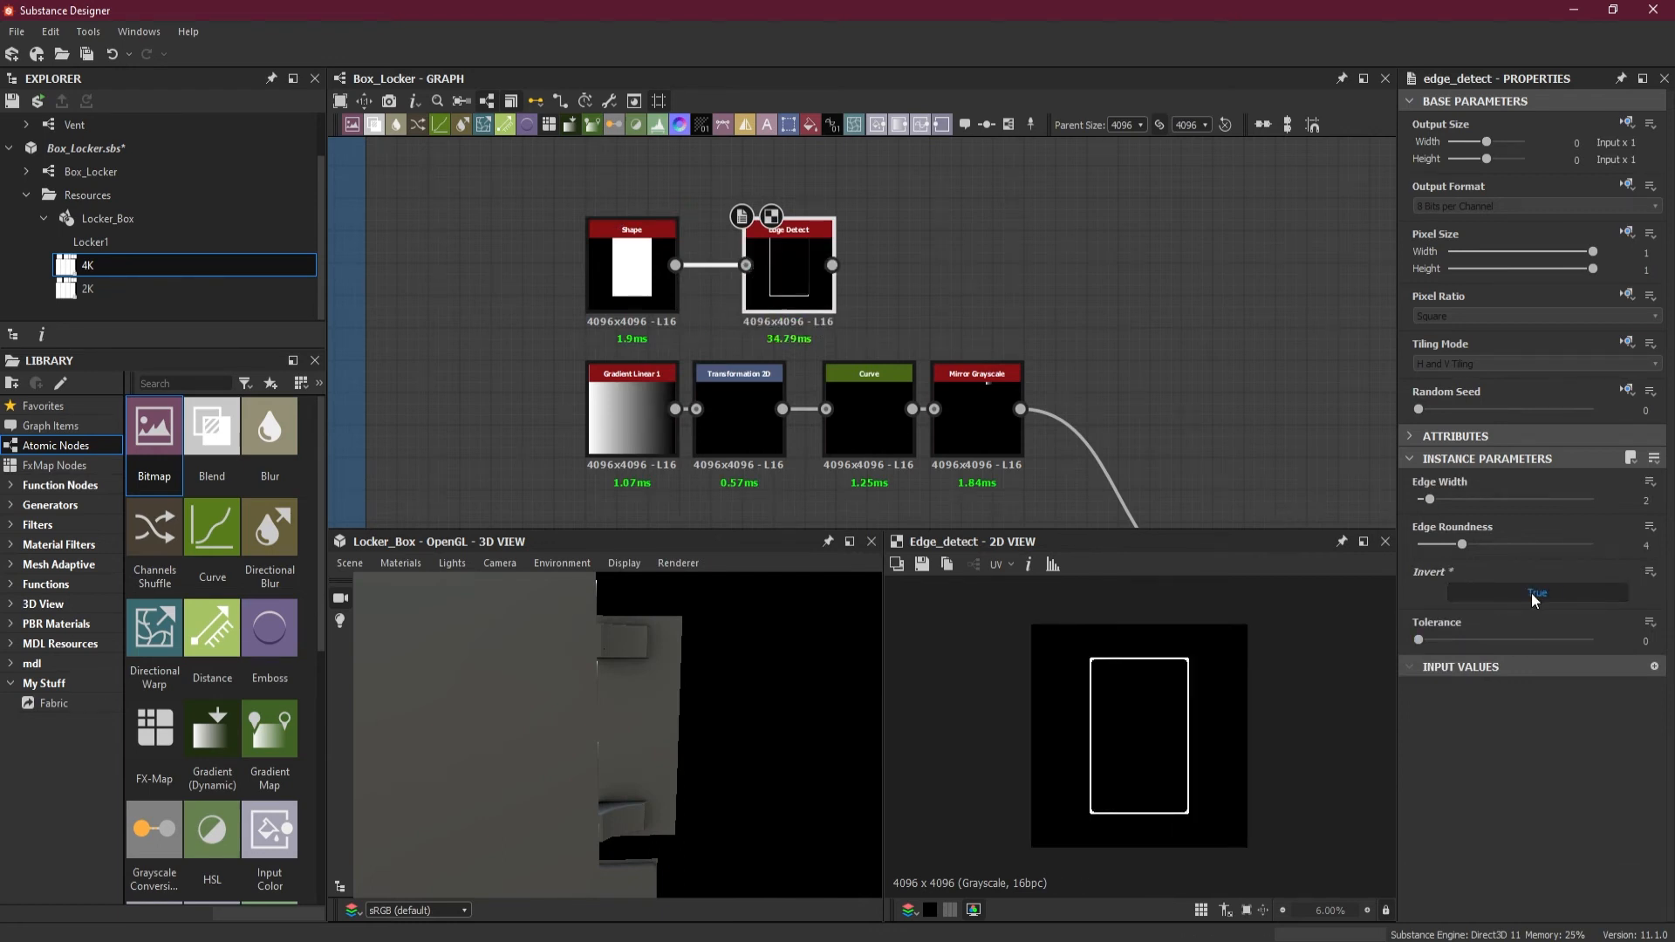
# Step: Set Edge Detect's Edge Roundness to 0 and Edge Width to 12.72, and move the node close beside Shape
pyautogui.scroll(10, 1071, 641)
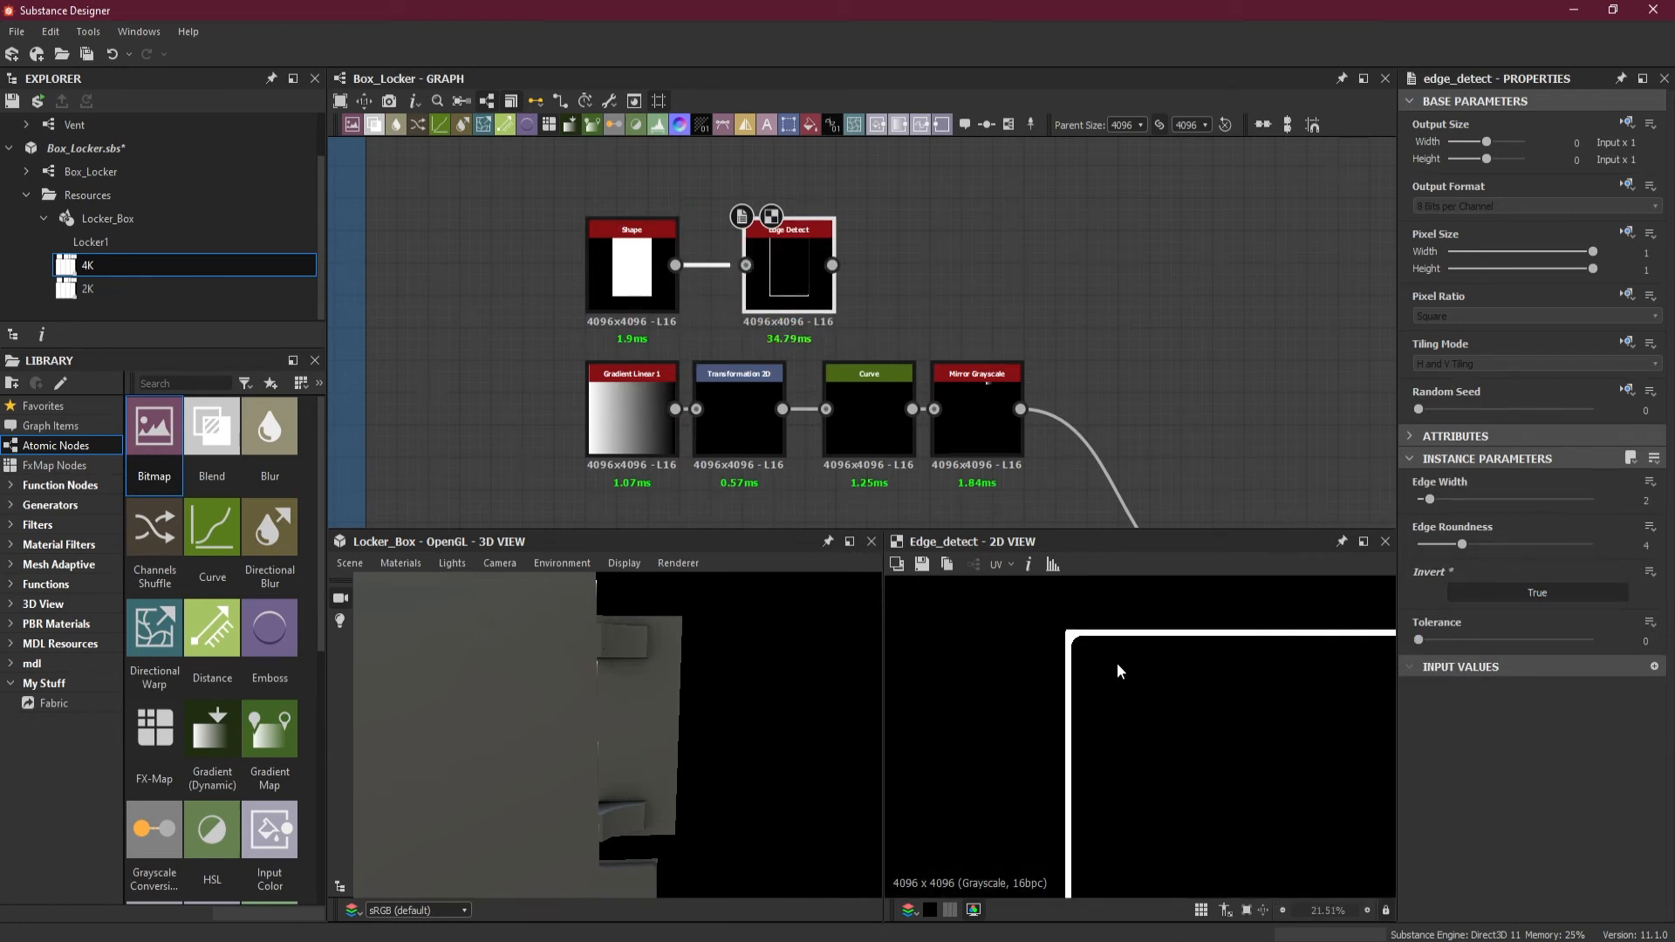
pyautogui.moveTo(1463, 552); pyautogui.dragTo(1391, 551)
pyautogui.scroll(-8, 1065, 674)
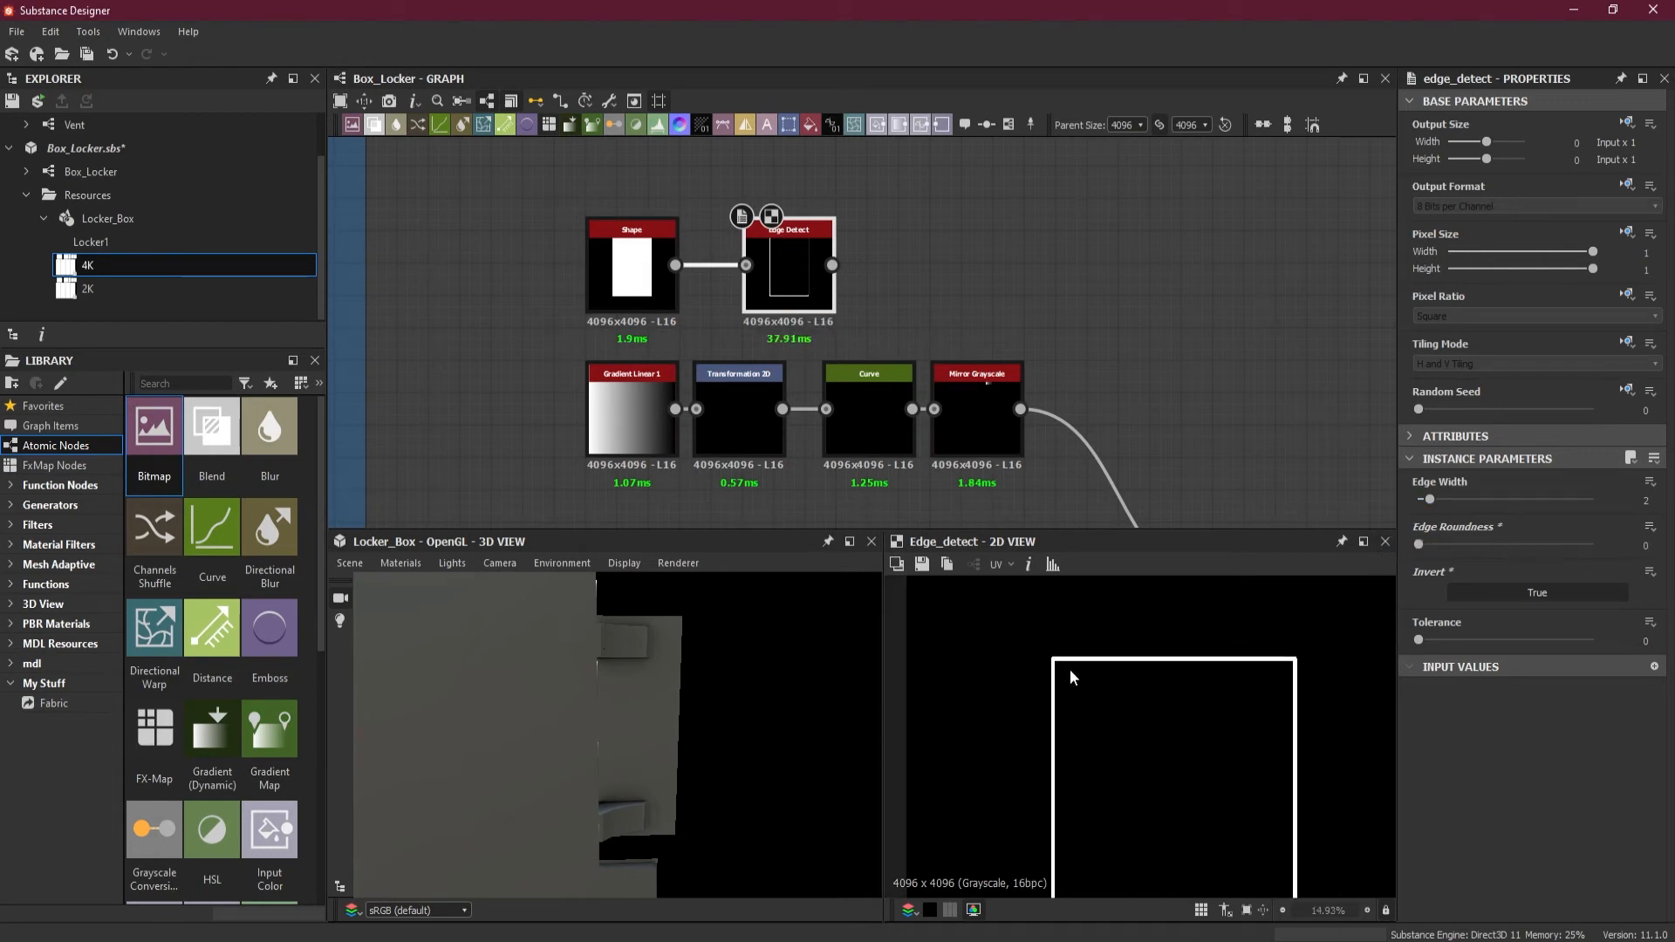
pyautogui.moveTo(1437, 503); pyautogui.dragTo(1558, 505)
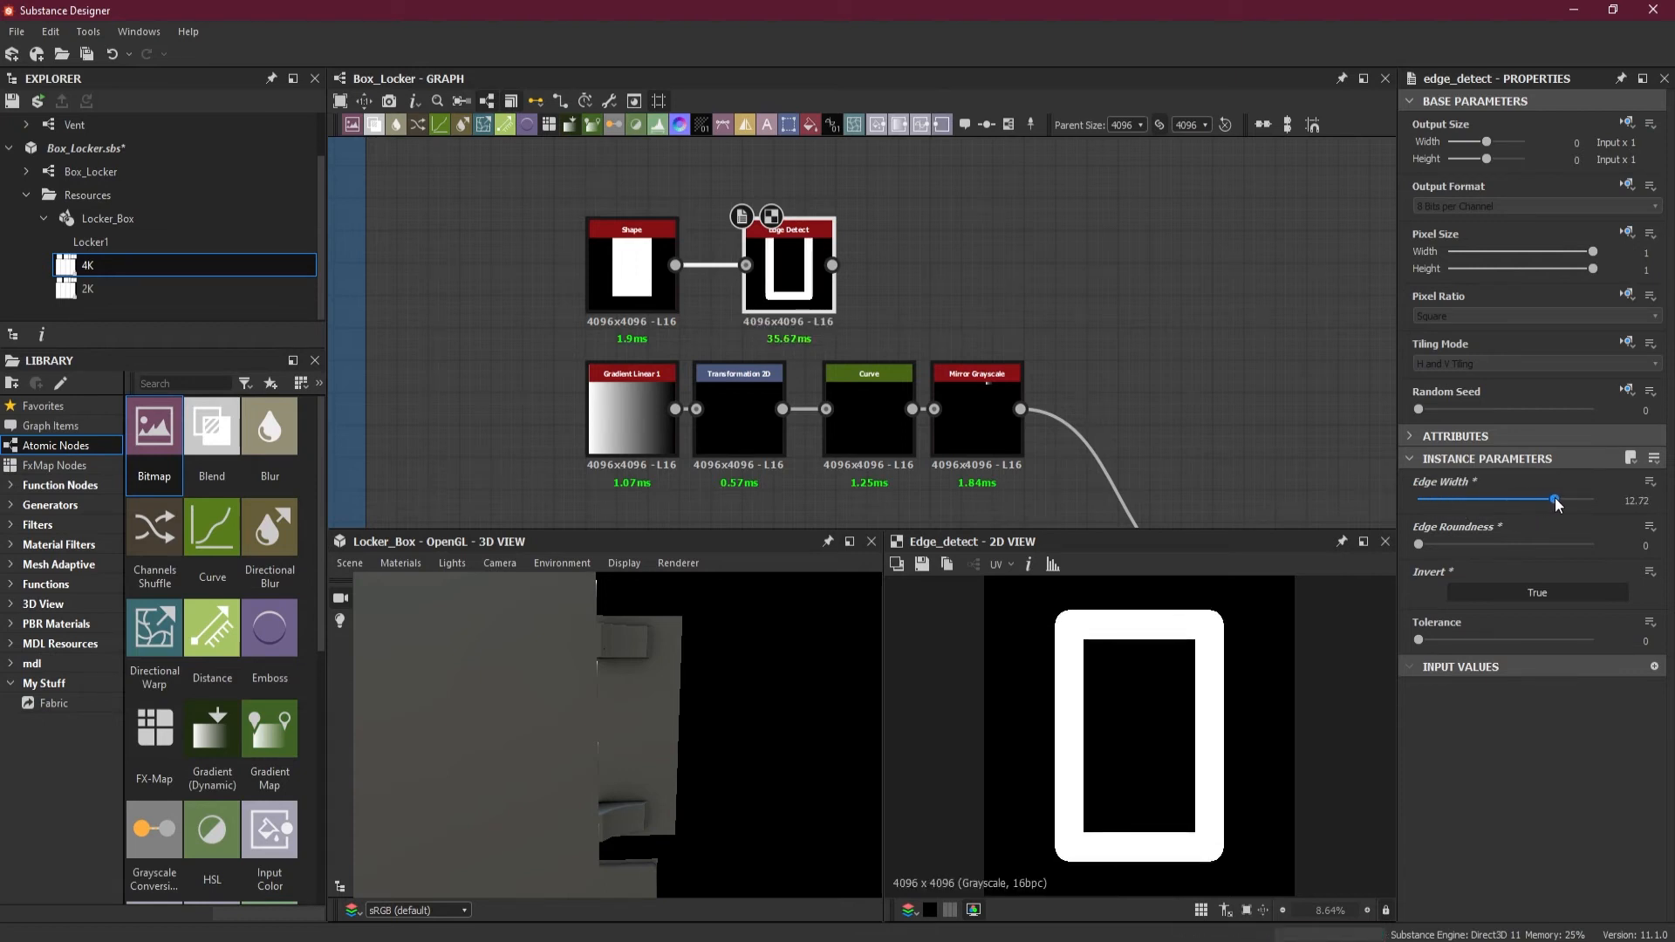
pyautogui.scroll(-3, 971, 282)
pyautogui.scroll(2, 1029, 298)
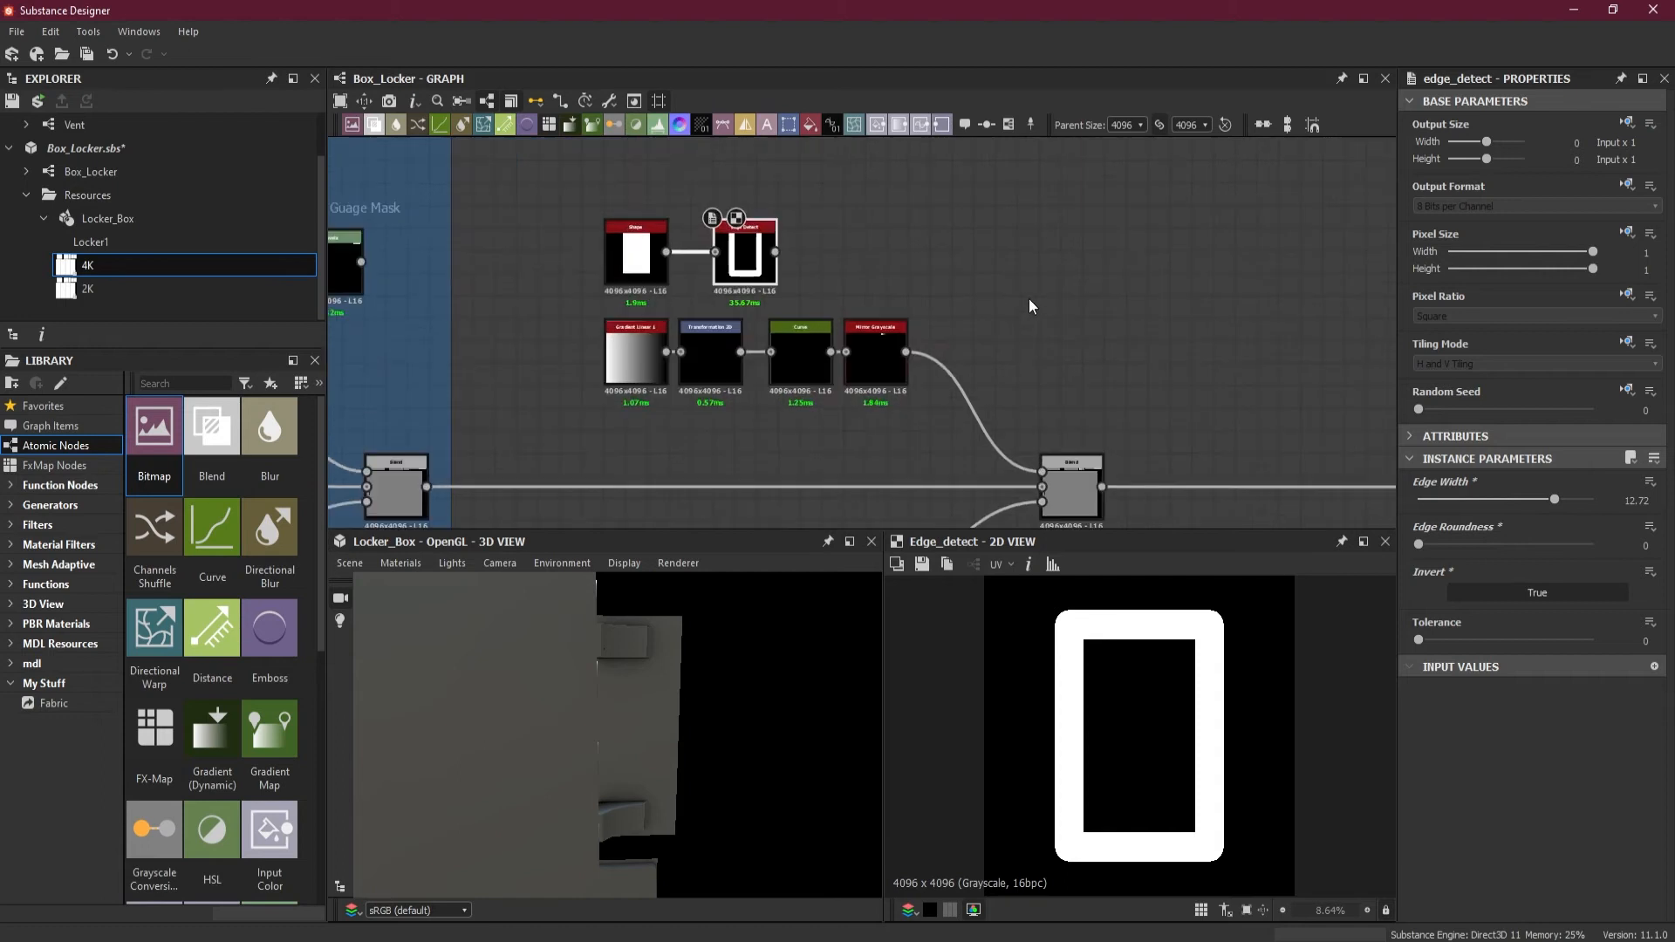
pyautogui.moveTo(731, 273); pyautogui.dragTo(699, 273)
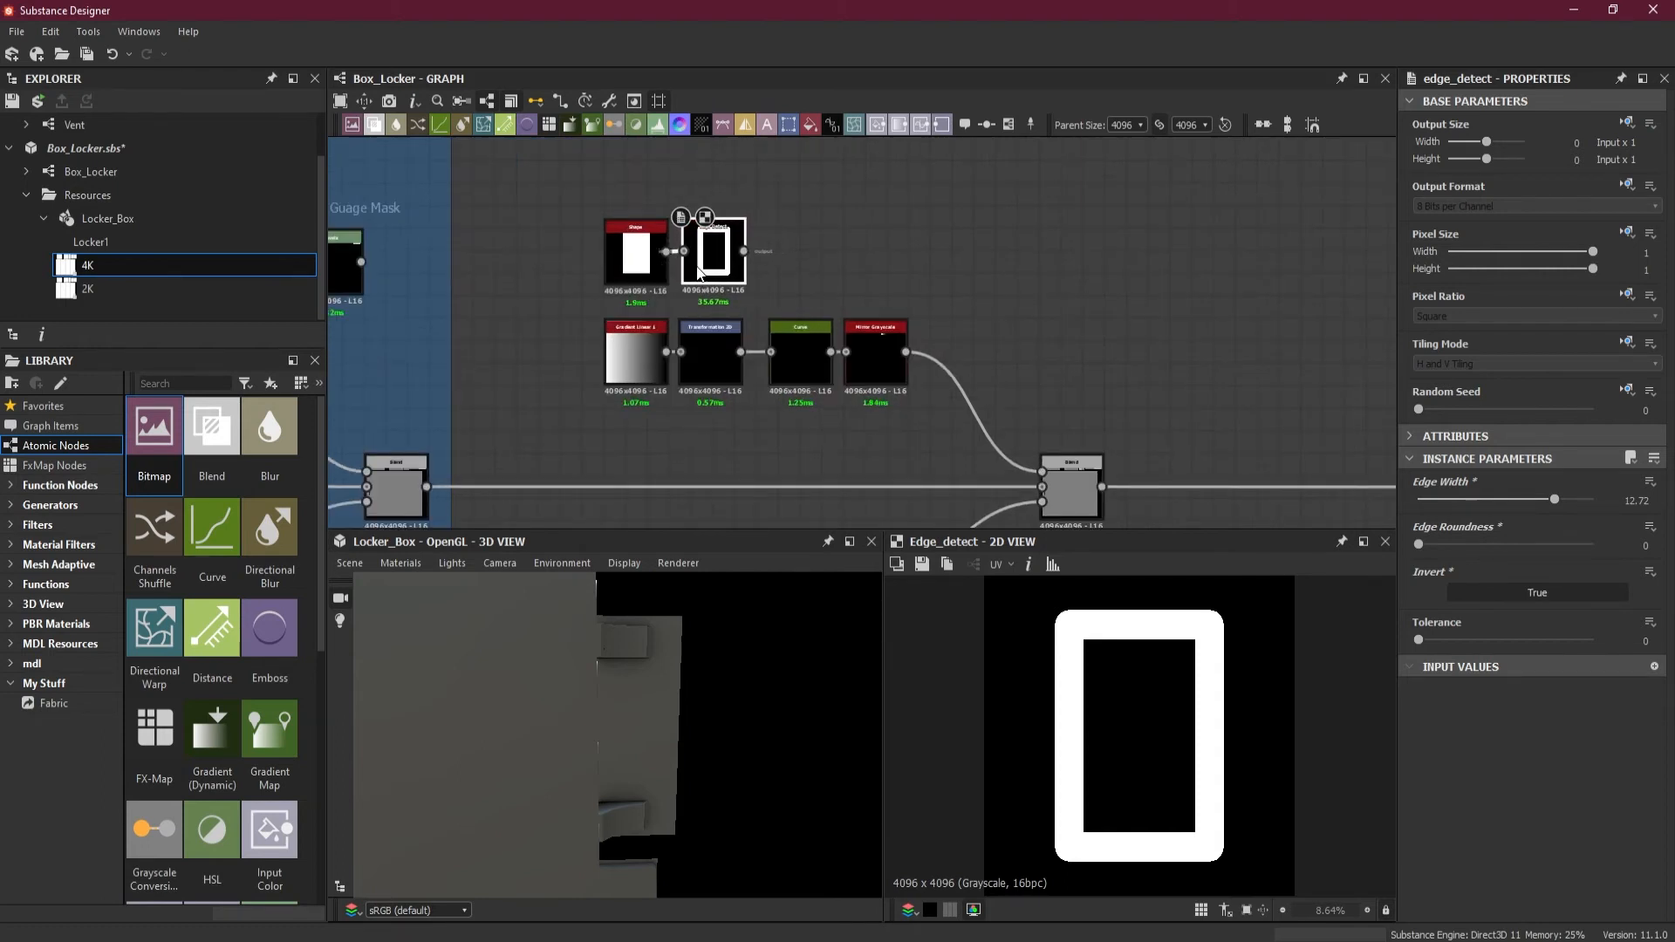
# Step: Duplicate the Transformation 2D node from the gradient chain, connect Edge Detect to the copy and place it beside Edge Detect
pyautogui.scroll(3, 829, 277)
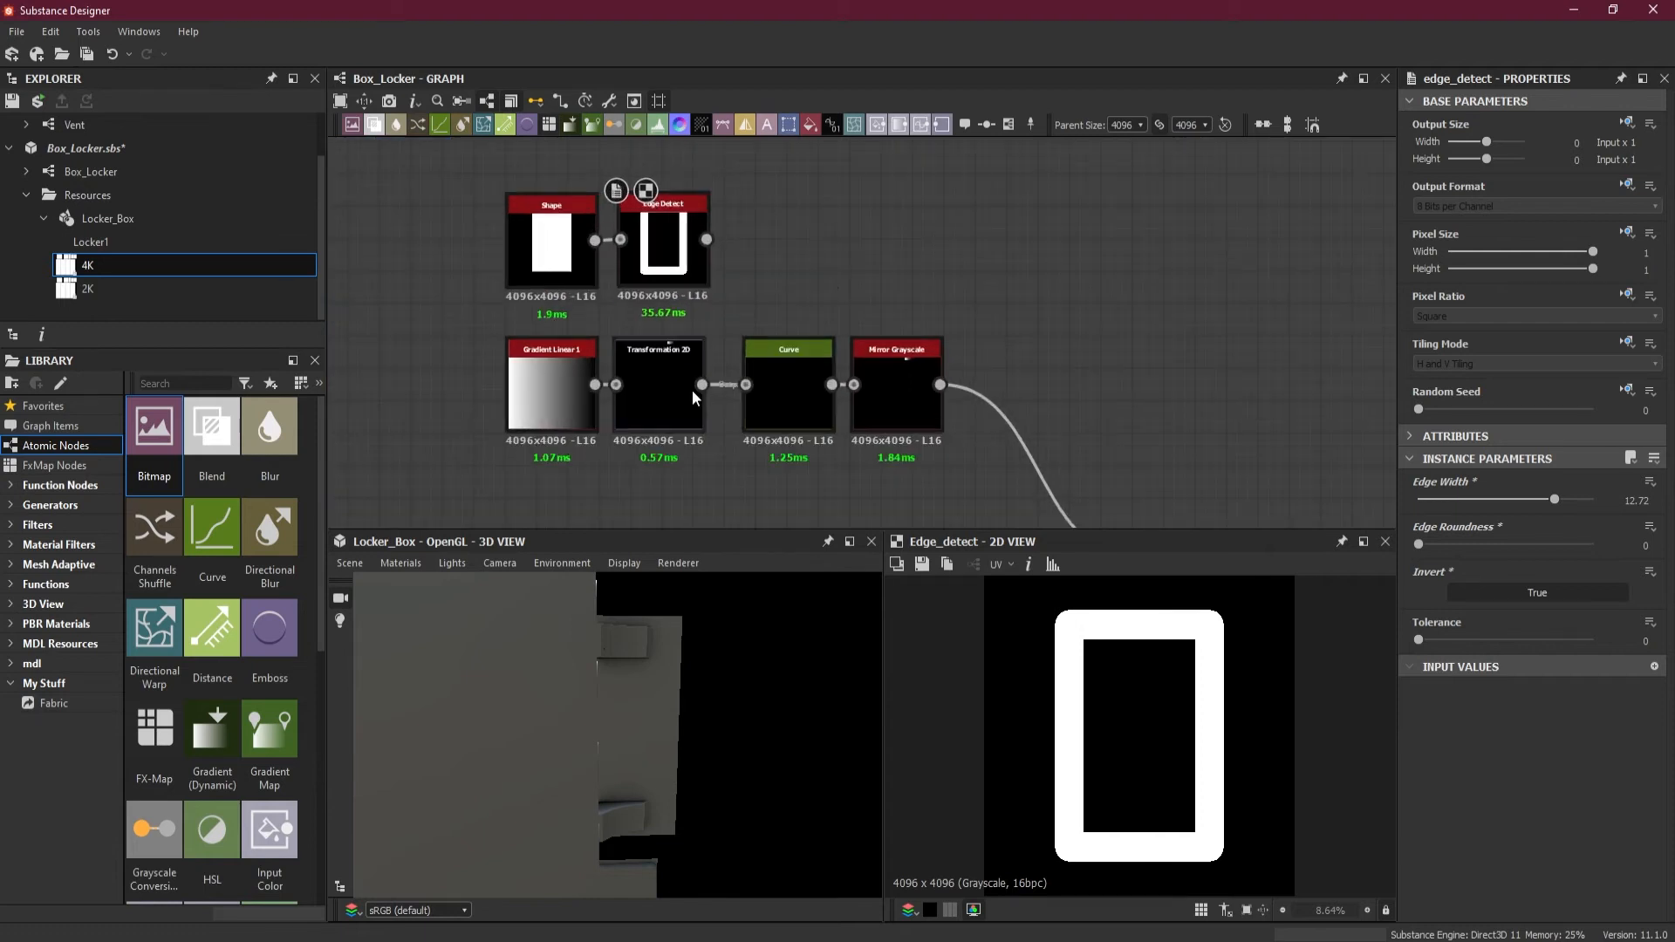
pyautogui.click(635, 377)
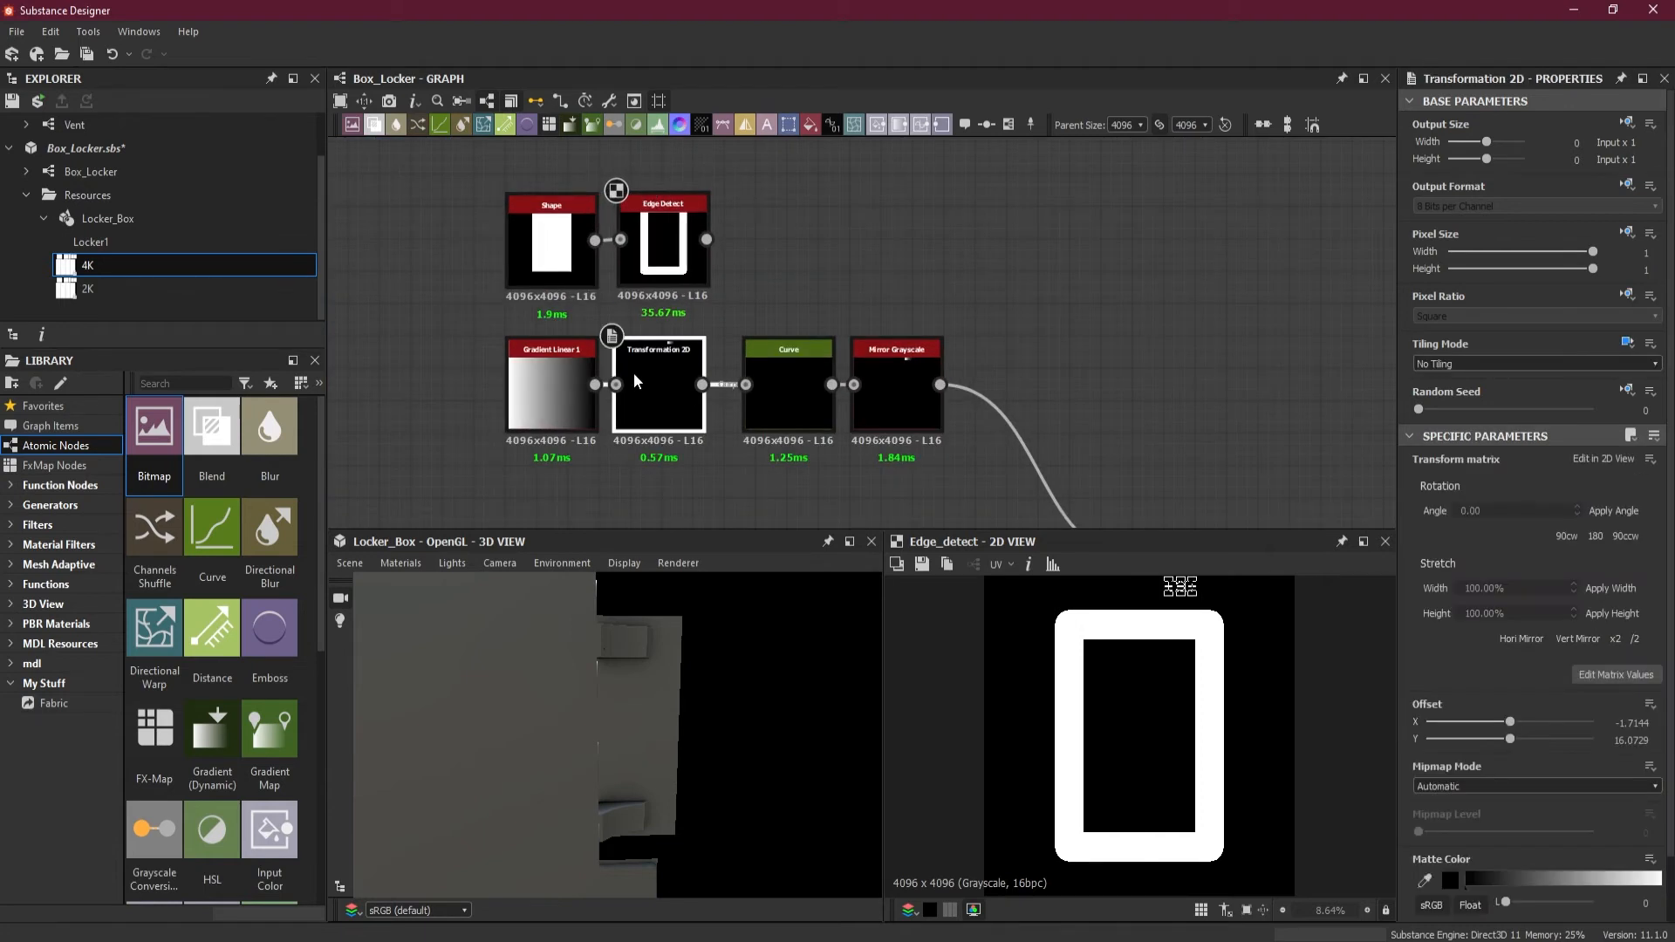
pyautogui.hotkey('ctrl', 'd')
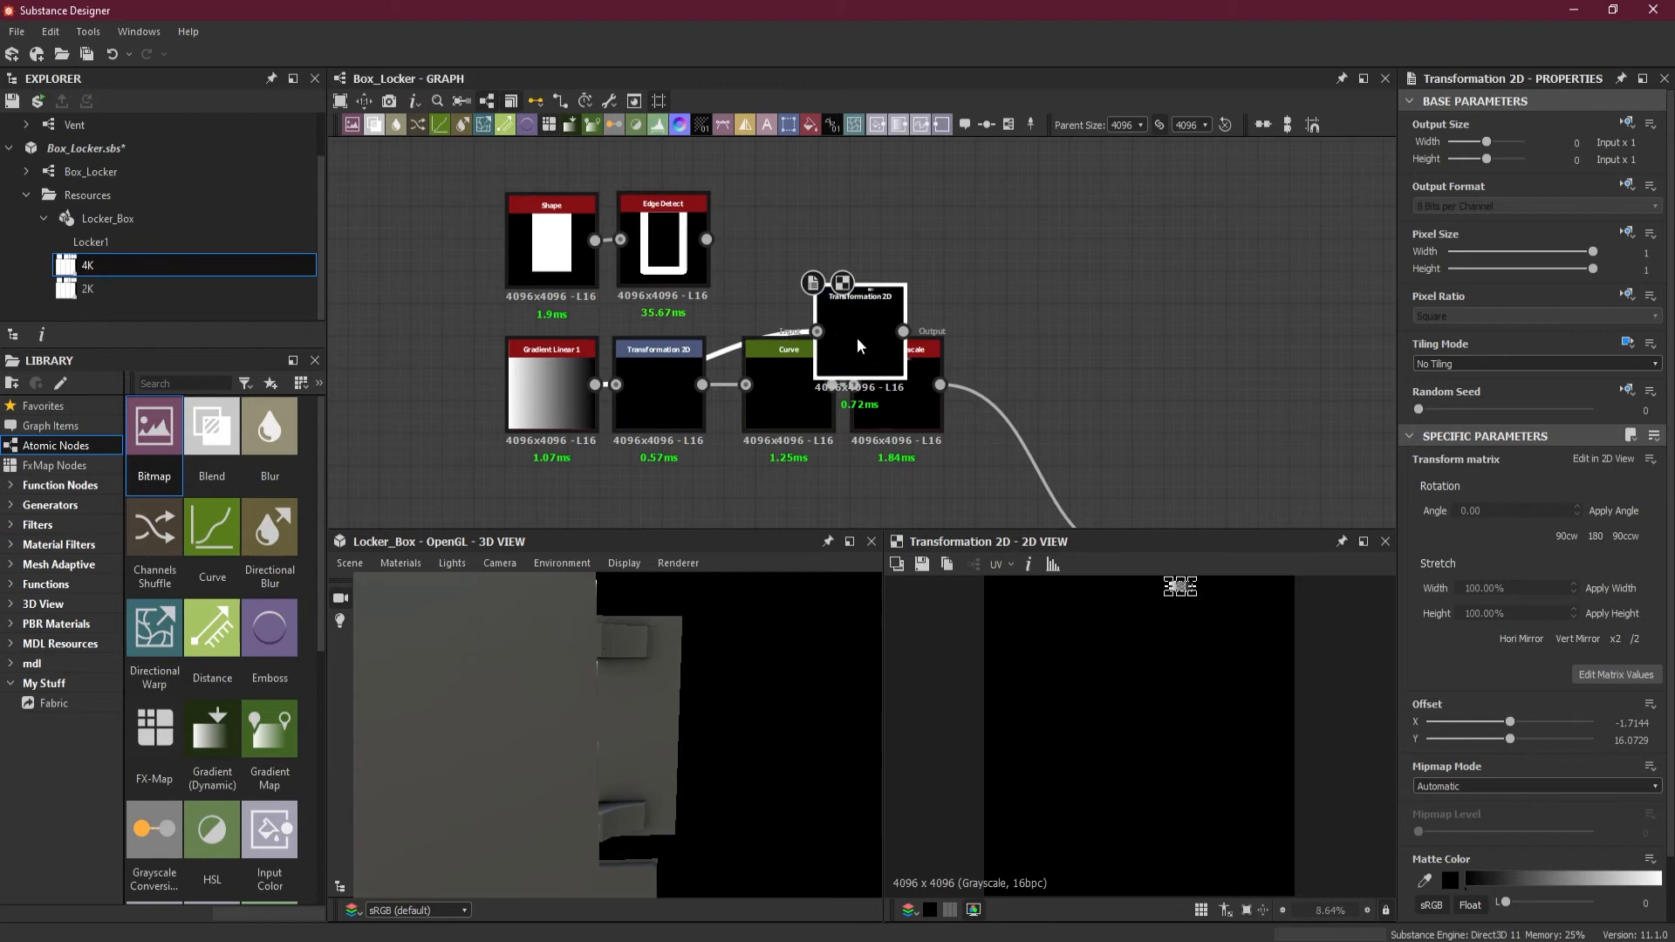
pyautogui.click(862, 251)
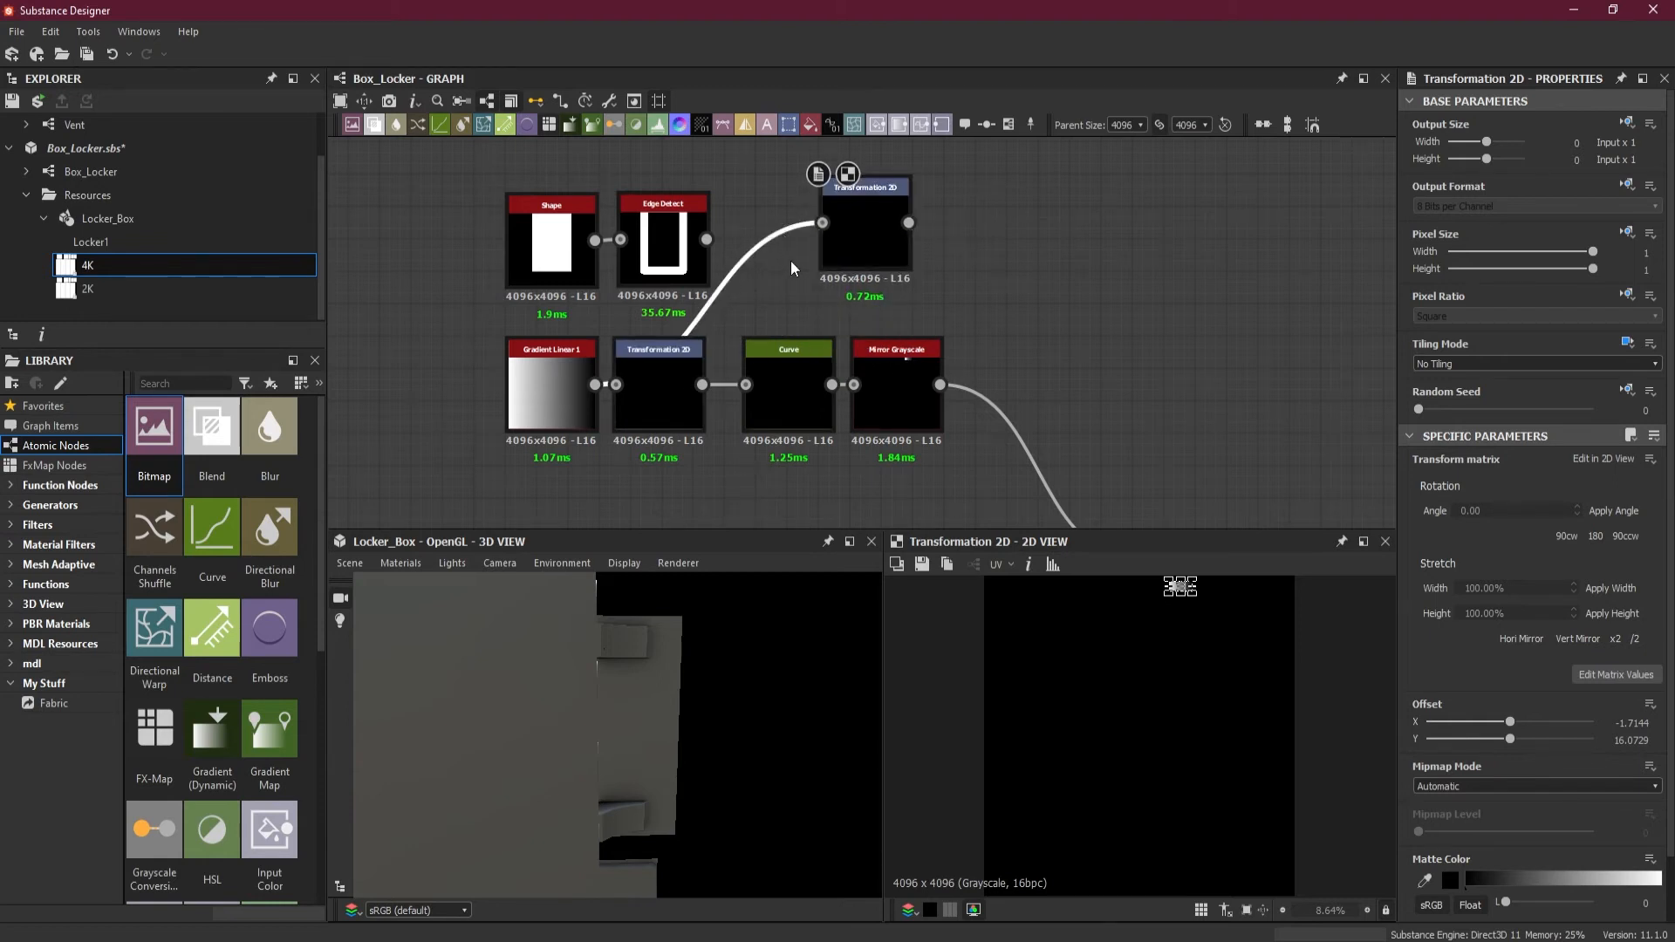
pyautogui.moveTo(710, 240); pyautogui.dragTo(815, 244)
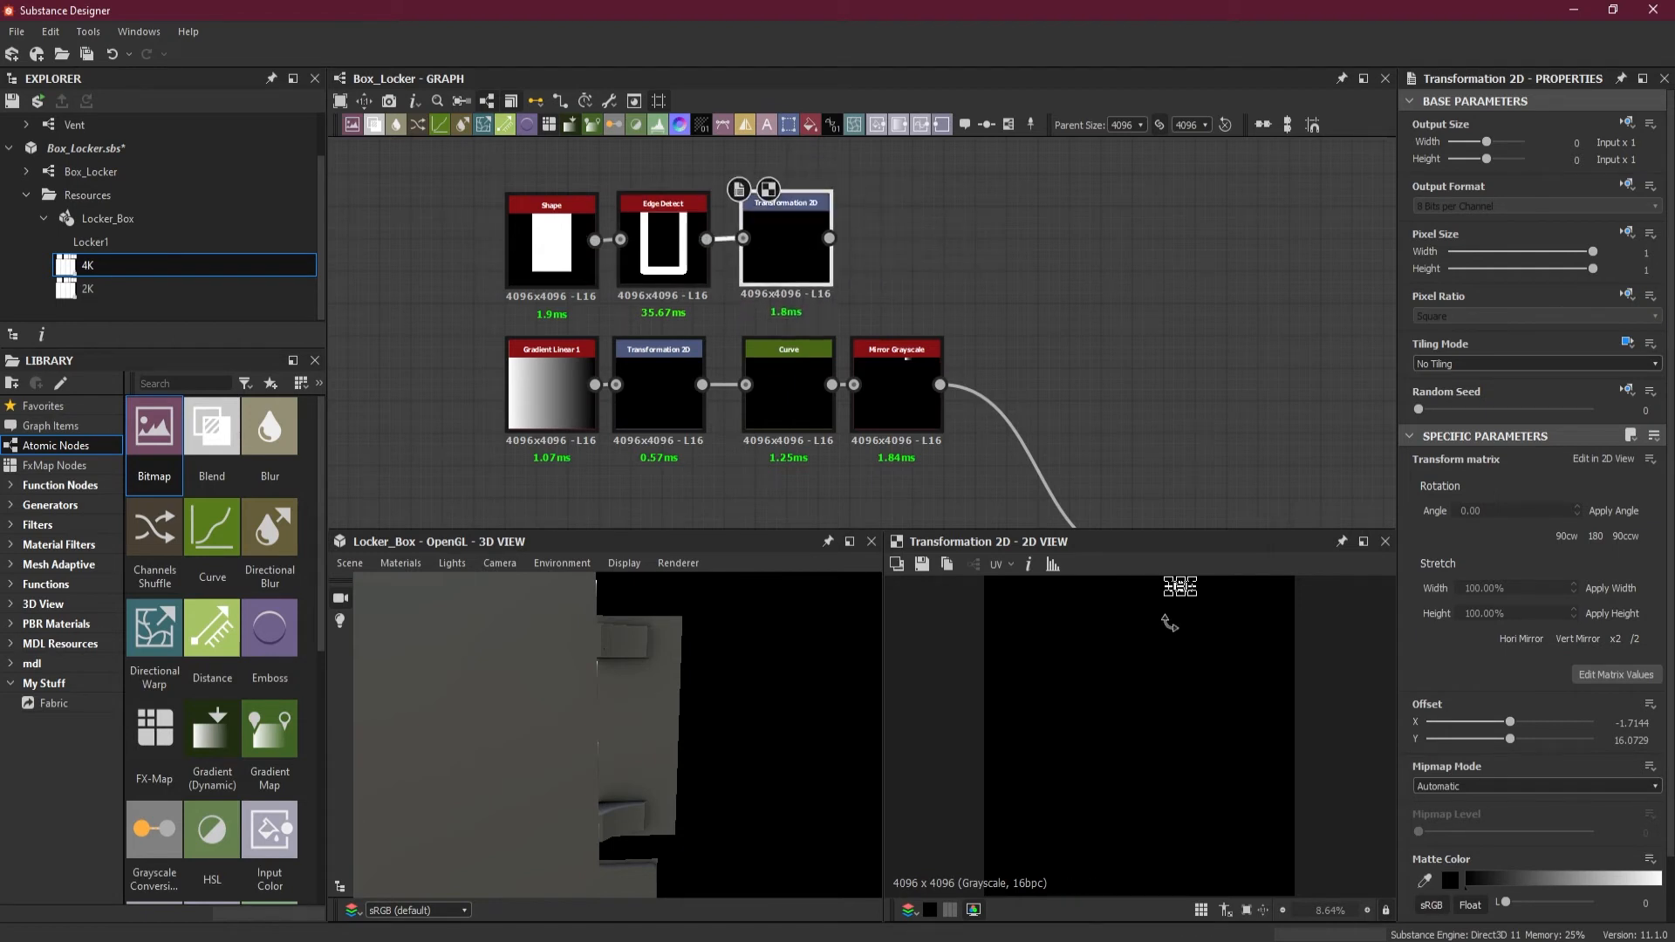
# Step: Stretch the new Transformation 2D's small outline into a larger upright frame, with an offset of about X -1.13 and Y 2.86
pyautogui.scroll(6, 1205, 673)
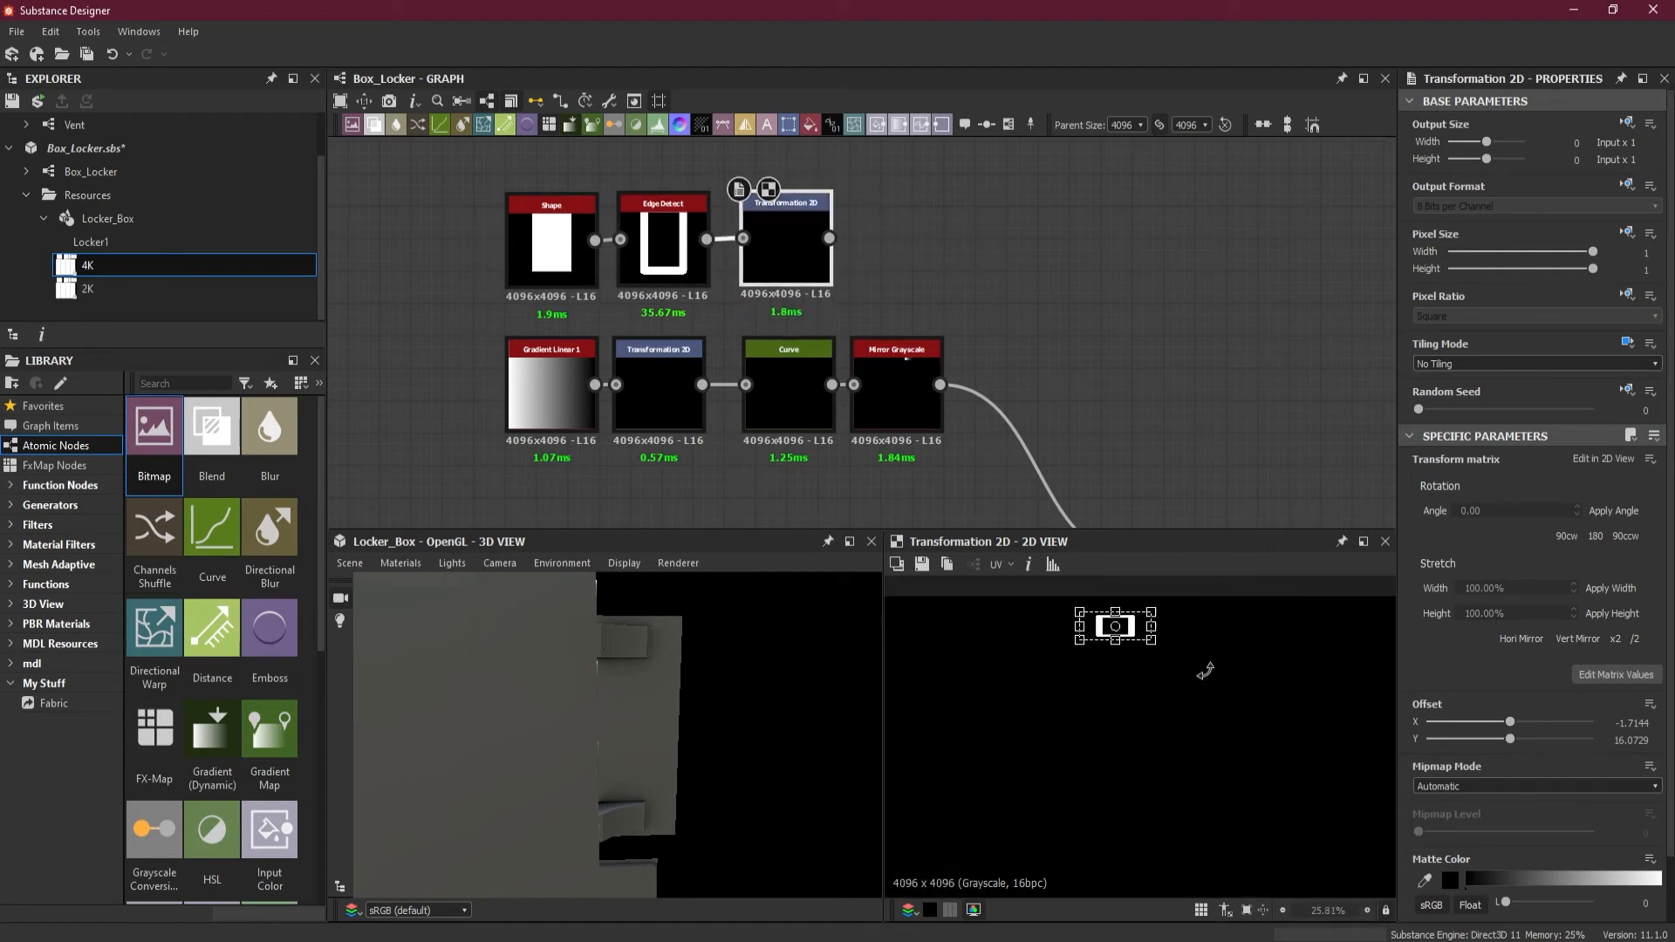
pyautogui.moveTo(1156, 632); pyautogui.dragTo(1157, 774)
pyautogui.moveTo(1213, 677); pyautogui.dragTo(1286, 684)
pyautogui.moveTo(1104, 682)
pyautogui.mouseDown()
pyautogui.moveTo(1079, 682)
pyautogui.moveTo(1114, 682)
pyautogui.mouseUp()
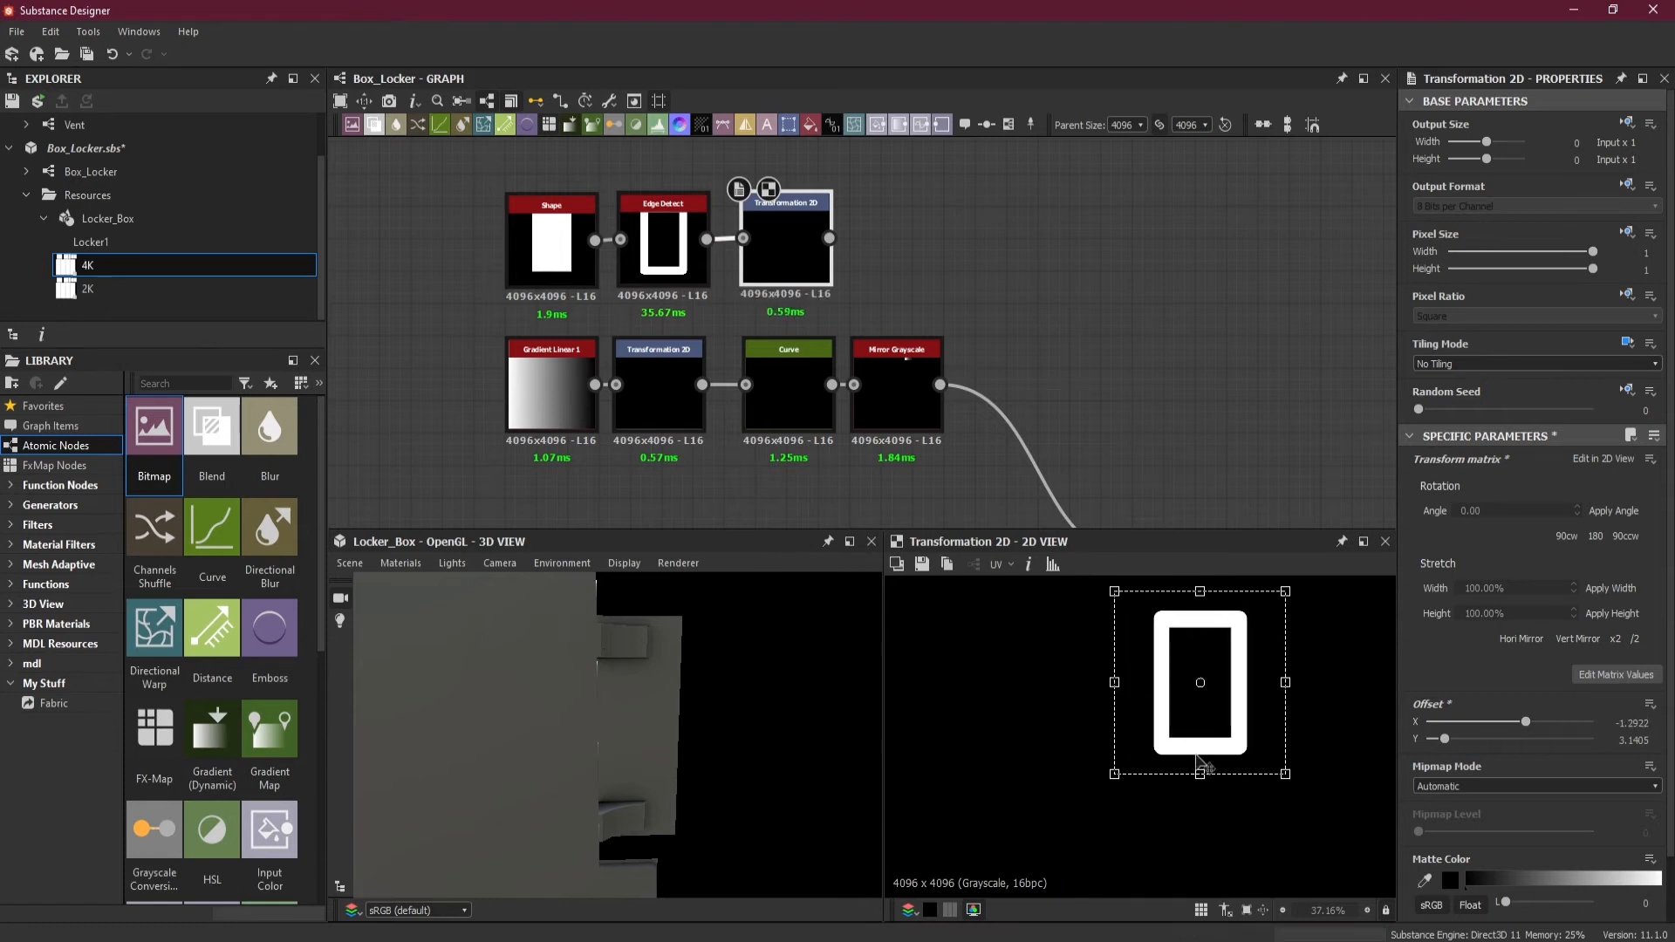
pyautogui.moveTo(1198, 774); pyautogui.dragTo(1199, 770)
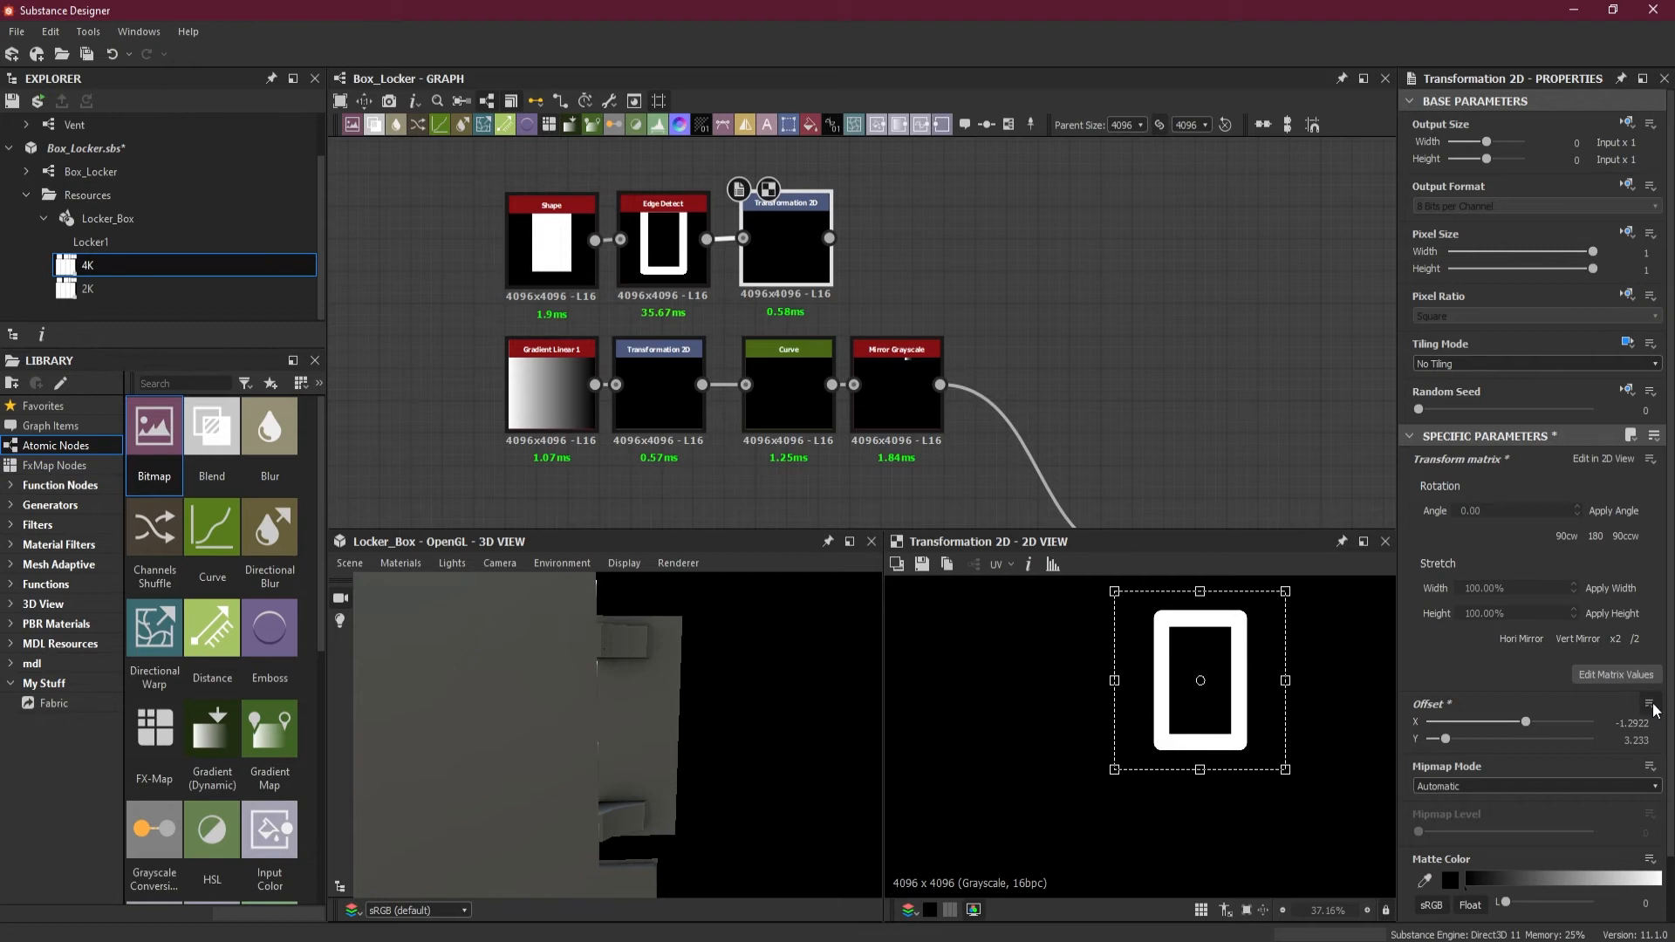
pyautogui.moveTo(1108, 773); pyautogui.dragTo(1096, 791)
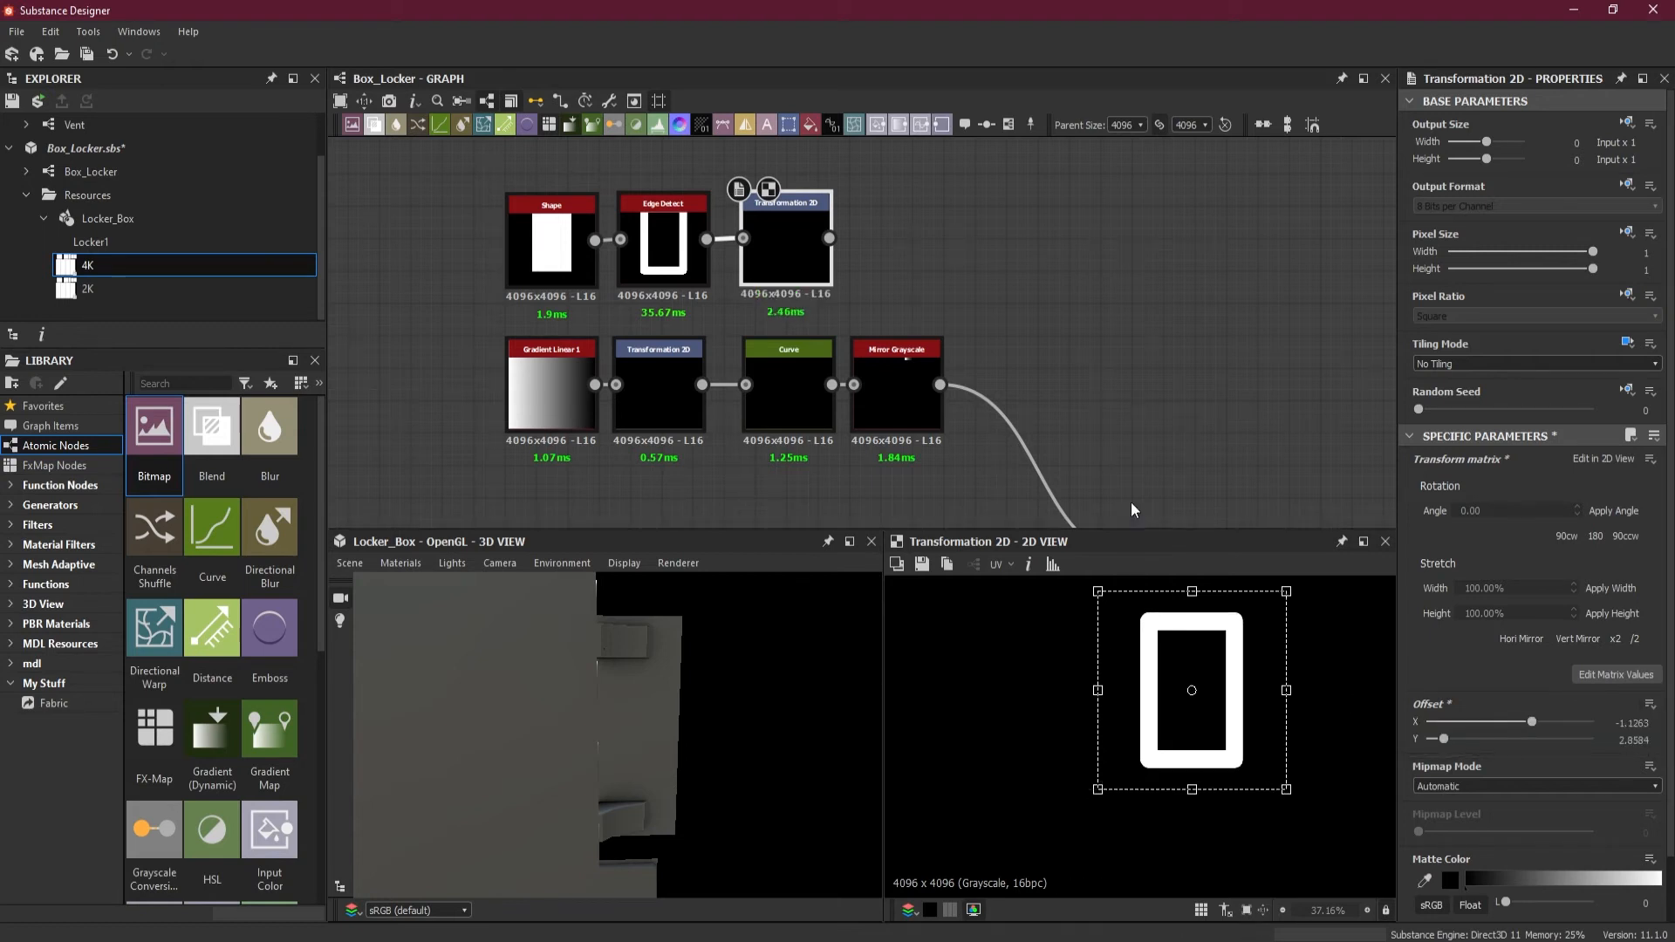
# Step: Show the main Blend result in the 2D view and add a new Blend node beyond the two node chains
pyautogui.moveTo(1184, 435); pyautogui.dragTo(1036, 291, button='middle')
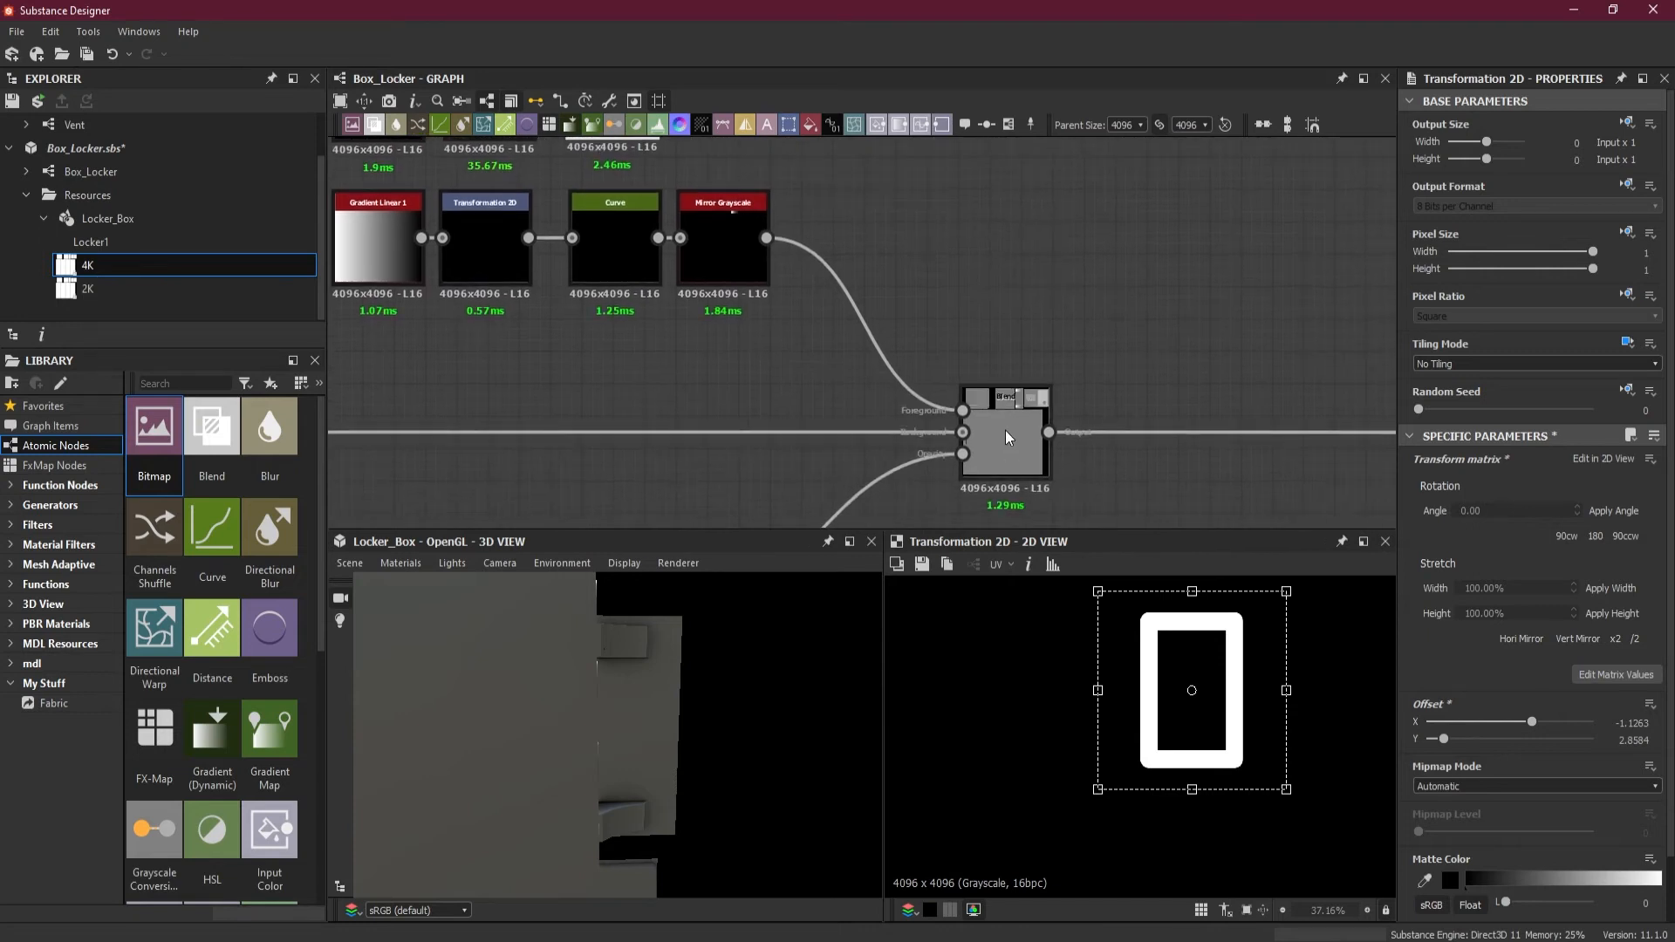
pyautogui.click(1006, 437)
pyautogui.moveTo(977, 264); pyautogui.dragTo(1137, 398, button='middle')
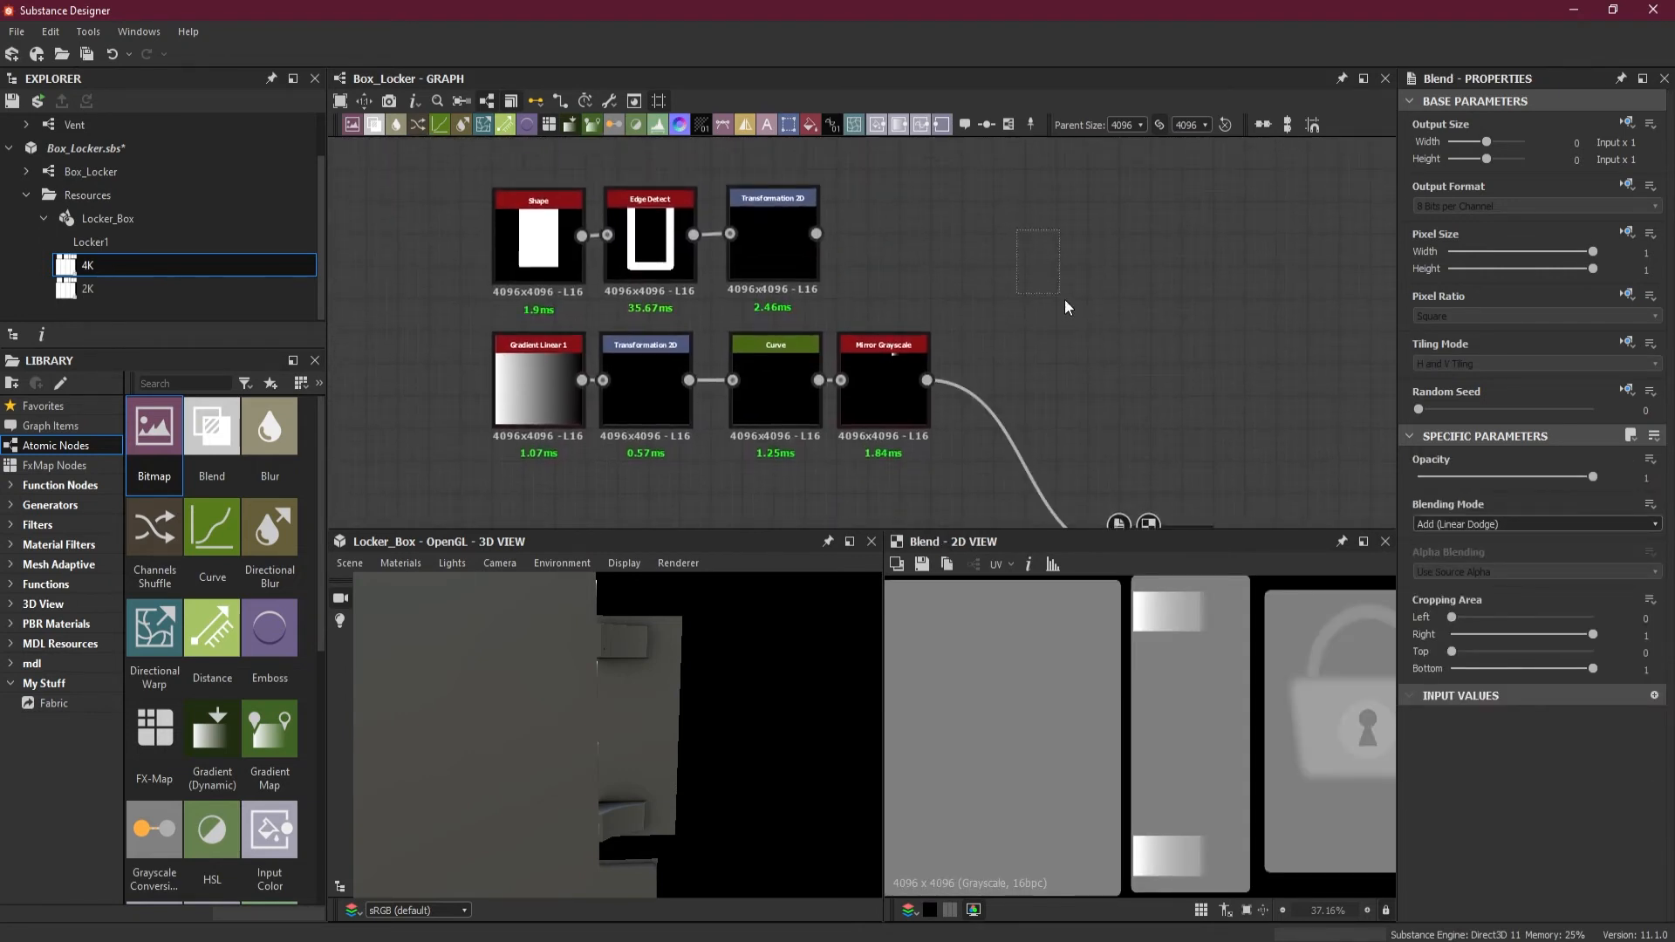
pyautogui.press('space')
pyautogui.click(1185, 369)
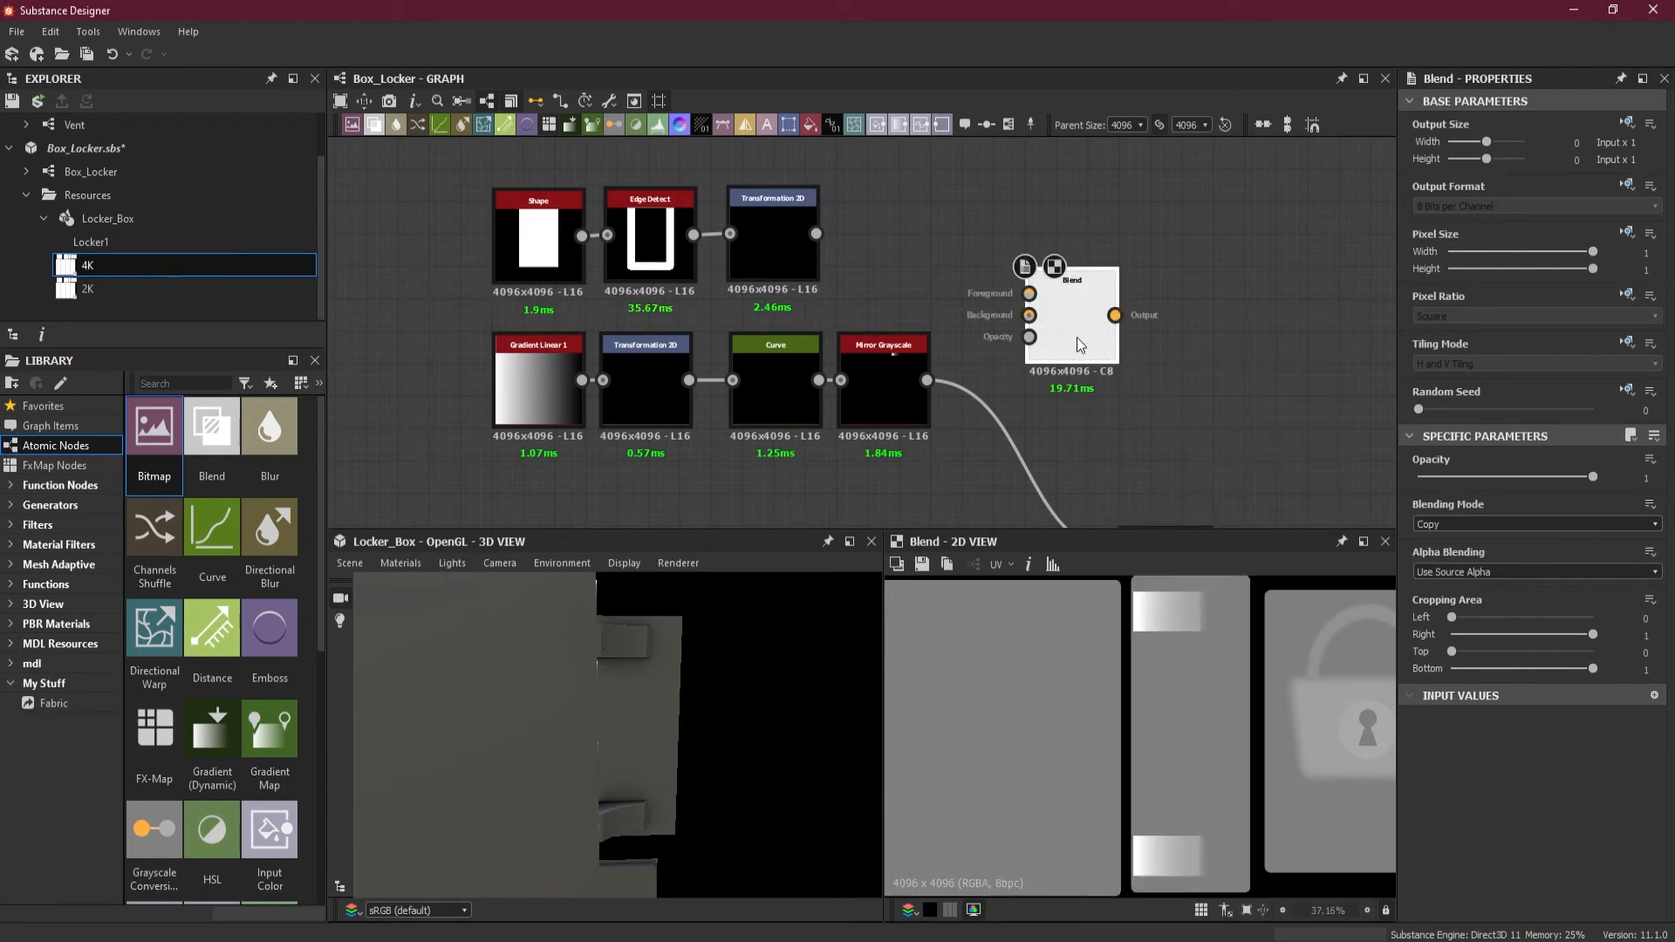
pyautogui.moveTo(1078, 359); pyautogui.dragTo(1069, 359)
# Step: Connect the frame's Transformation 2D as foreground and Mirror Grayscale as background of the new Blend, feeding the main Blend's foreground
pyautogui.moveTo(816, 234); pyautogui.dragTo(1045, 326)
pyautogui.moveTo(928, 380); pyautogui.dragTo(1044, 381)
pyautogui.scroll(-1, 1121, 390)
pyautogui.moveTo(1121, 391); pyautogui.dragTo(1024, 308, button='middle')
pyautogui.moveTo(994, 270); pyautogui.dragTo(971, 301)
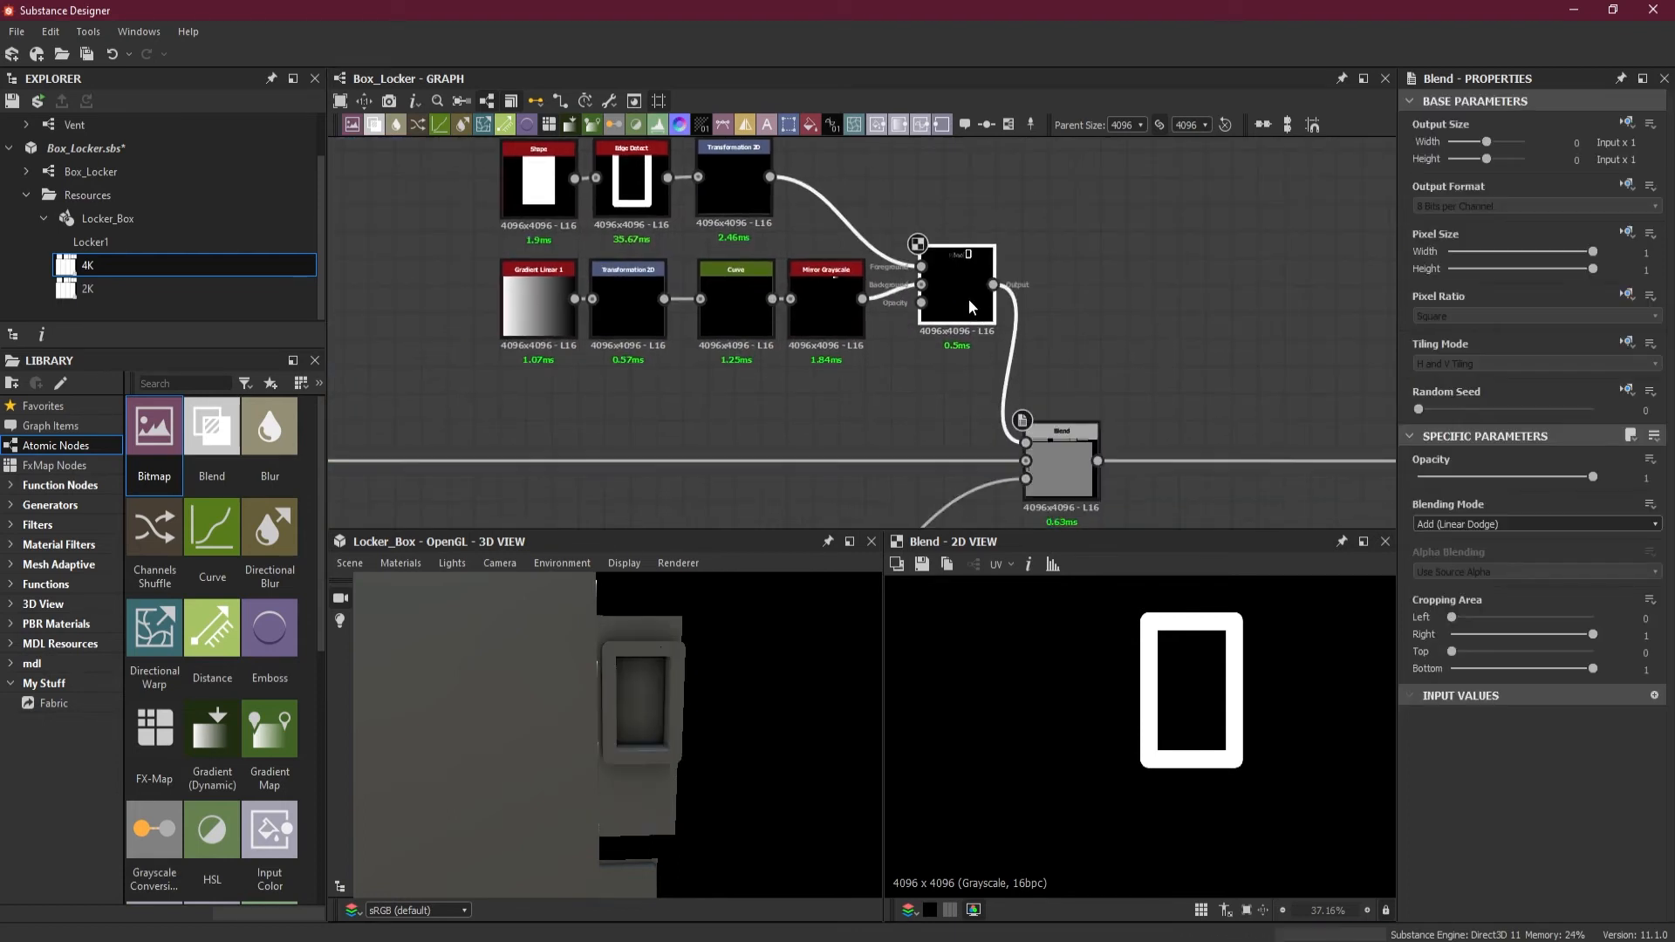
# Step: Set the new Blend's Blending Mode to Add (Linear Dodge), check the model, and shift the node away from the chains
pyautogui.click(1472, 528)
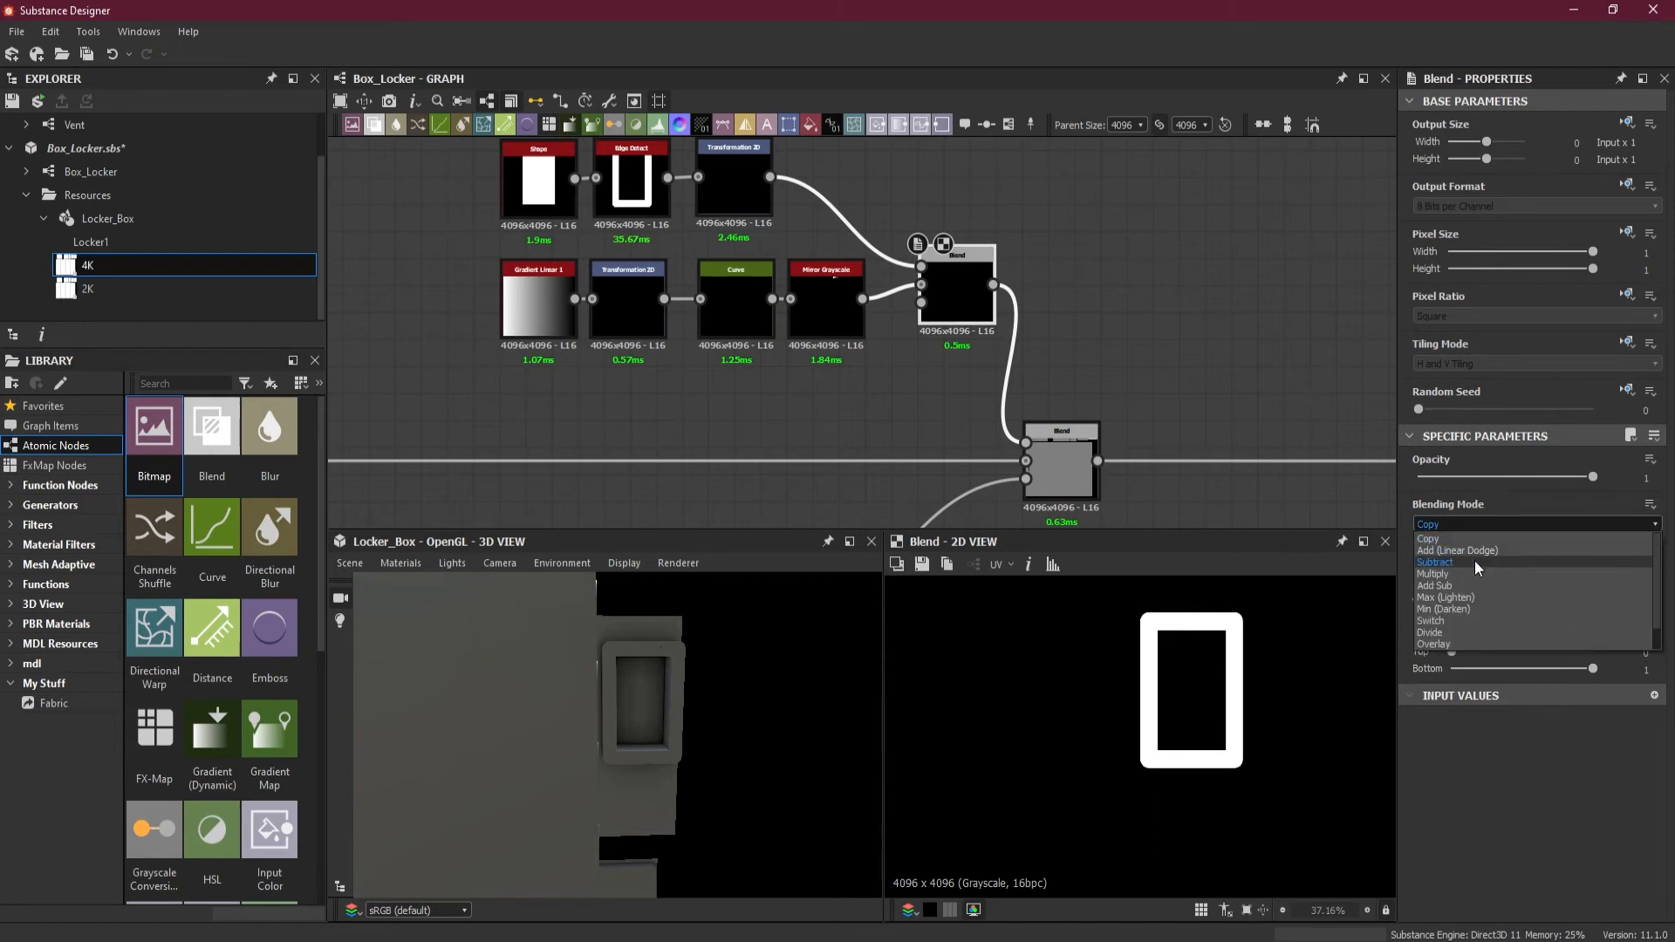
pyautogui.click(1476, 553)
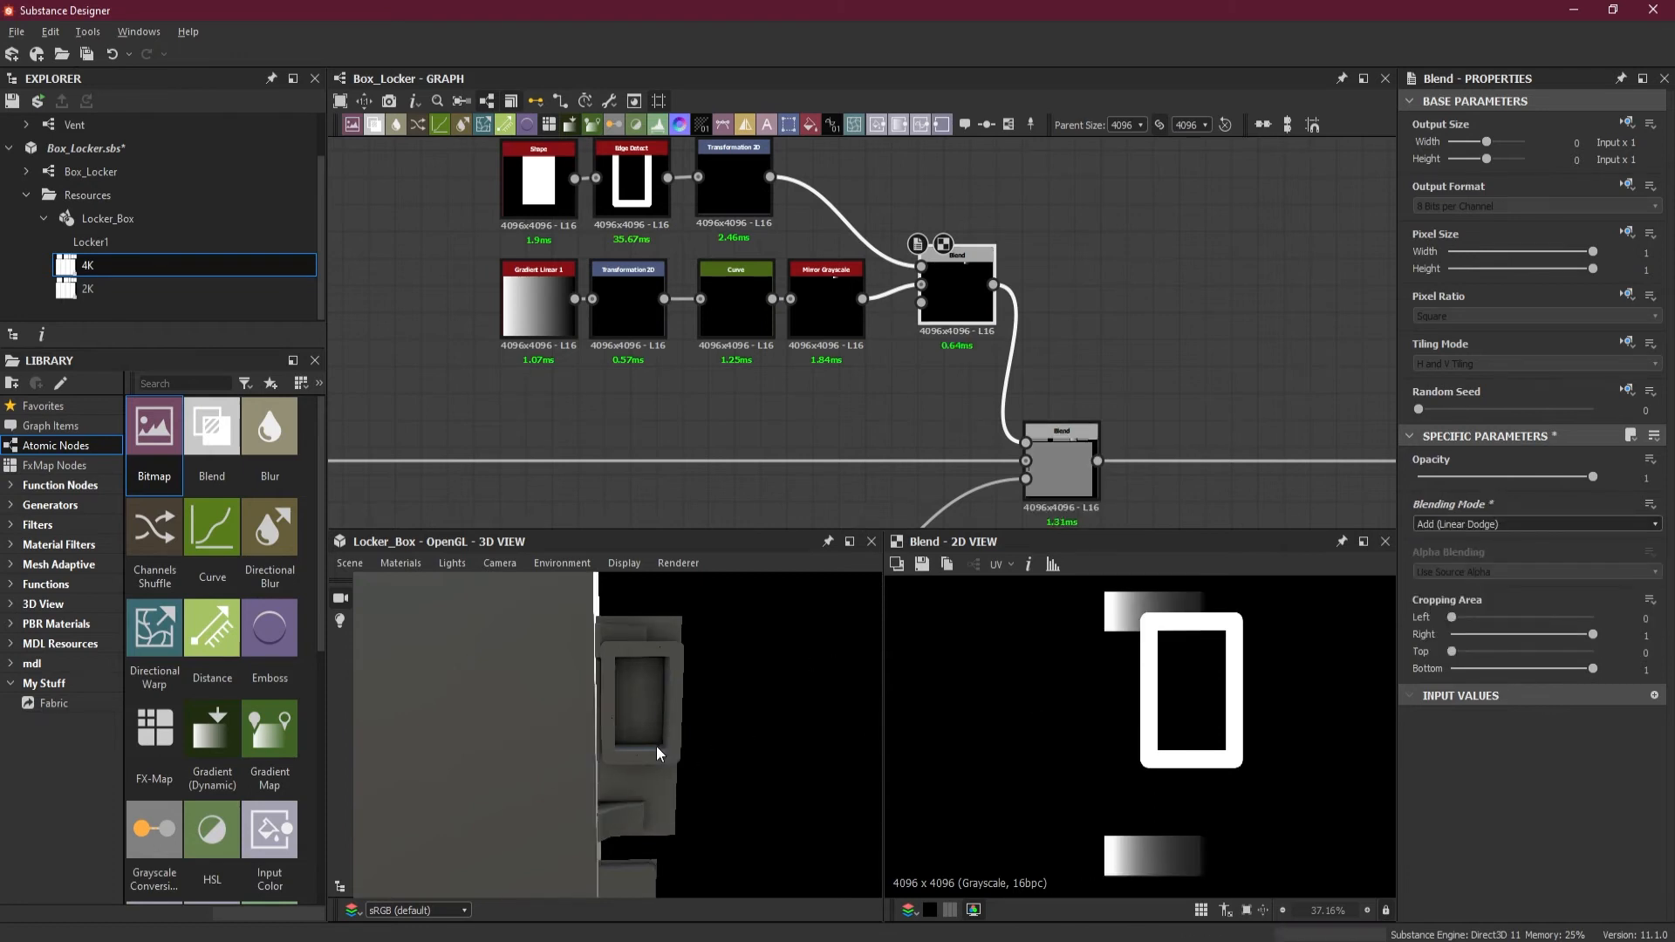
pyautogui.scroll(3, 966, 317)
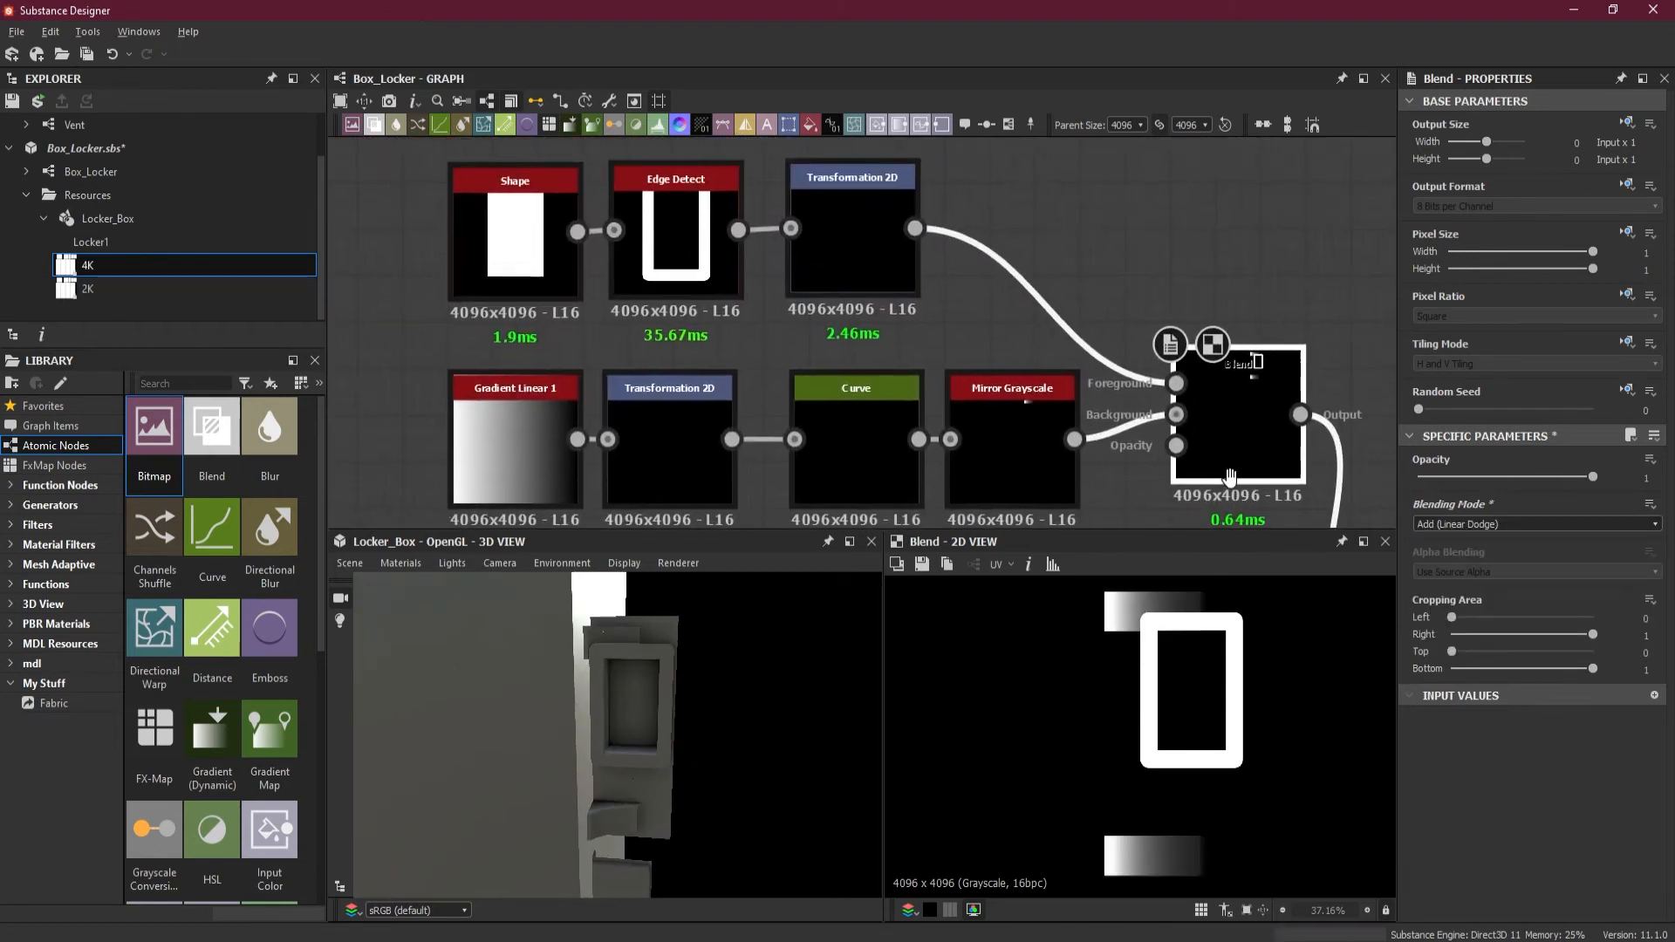
pyautogui.moveTo(1222, 438); pyautogui.dragTo(1262, 375)
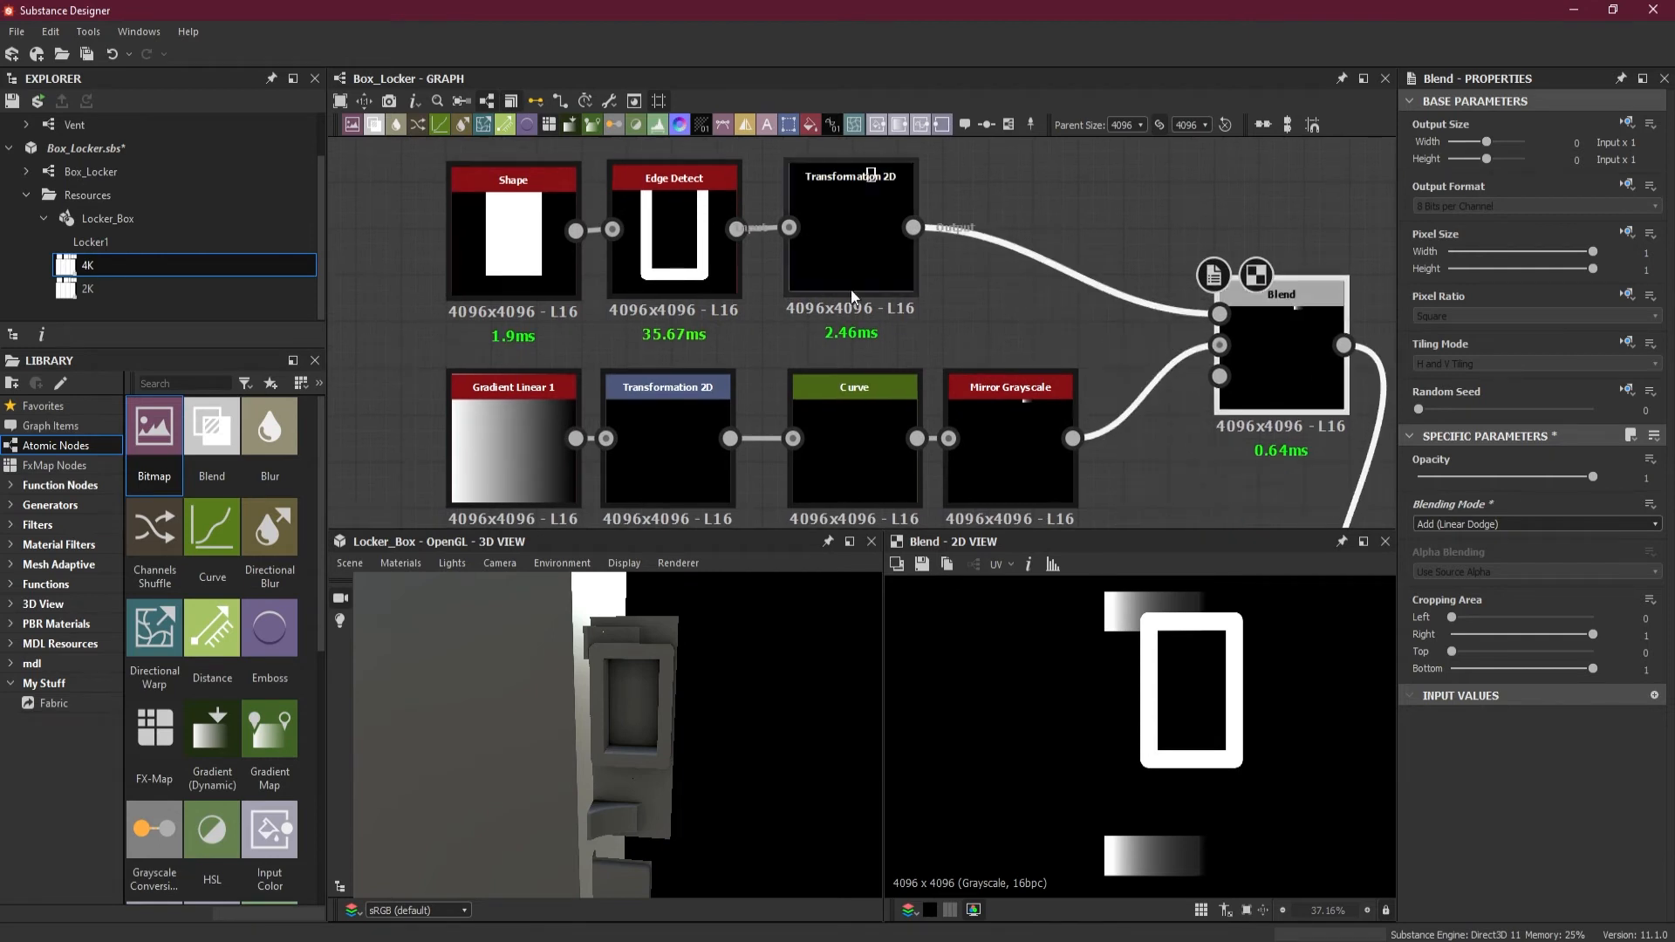
# Step: Stretch the frame's Transformation 2D vertically to span both gradient wedges, with a Y offset of about 1.72
pyautogui.click(846, 255)
pyautogui.scroll(-3, 1274, 376)
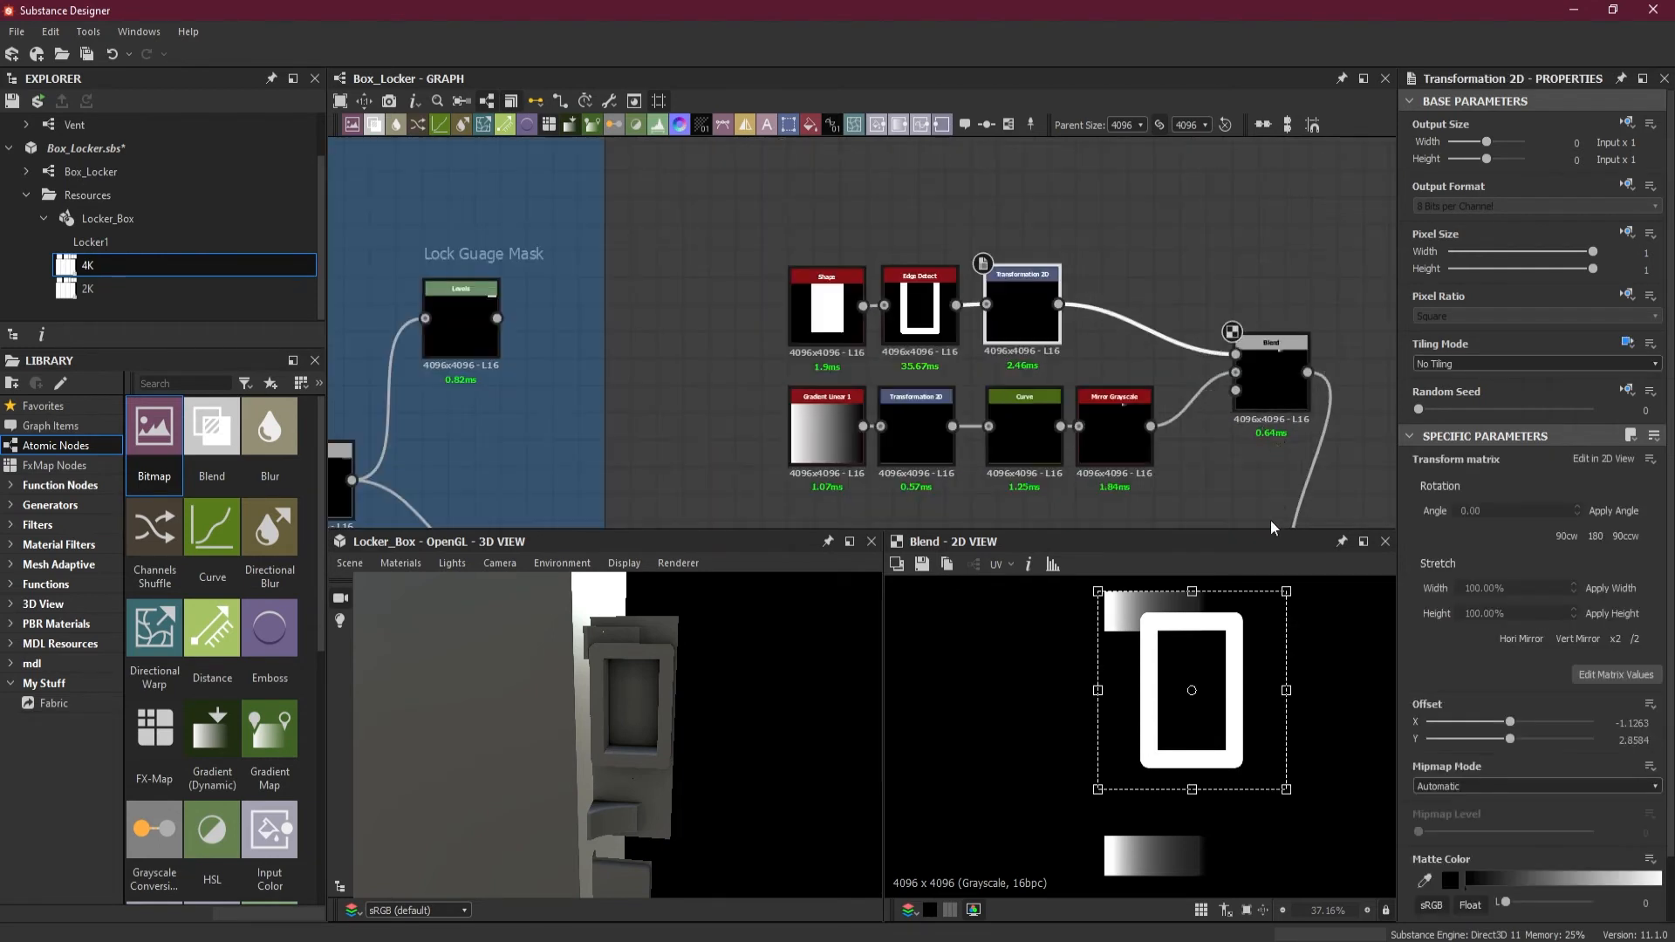
pyautogui.moveTo(1193, 789); pyautogui.dragTo(1195, 873)
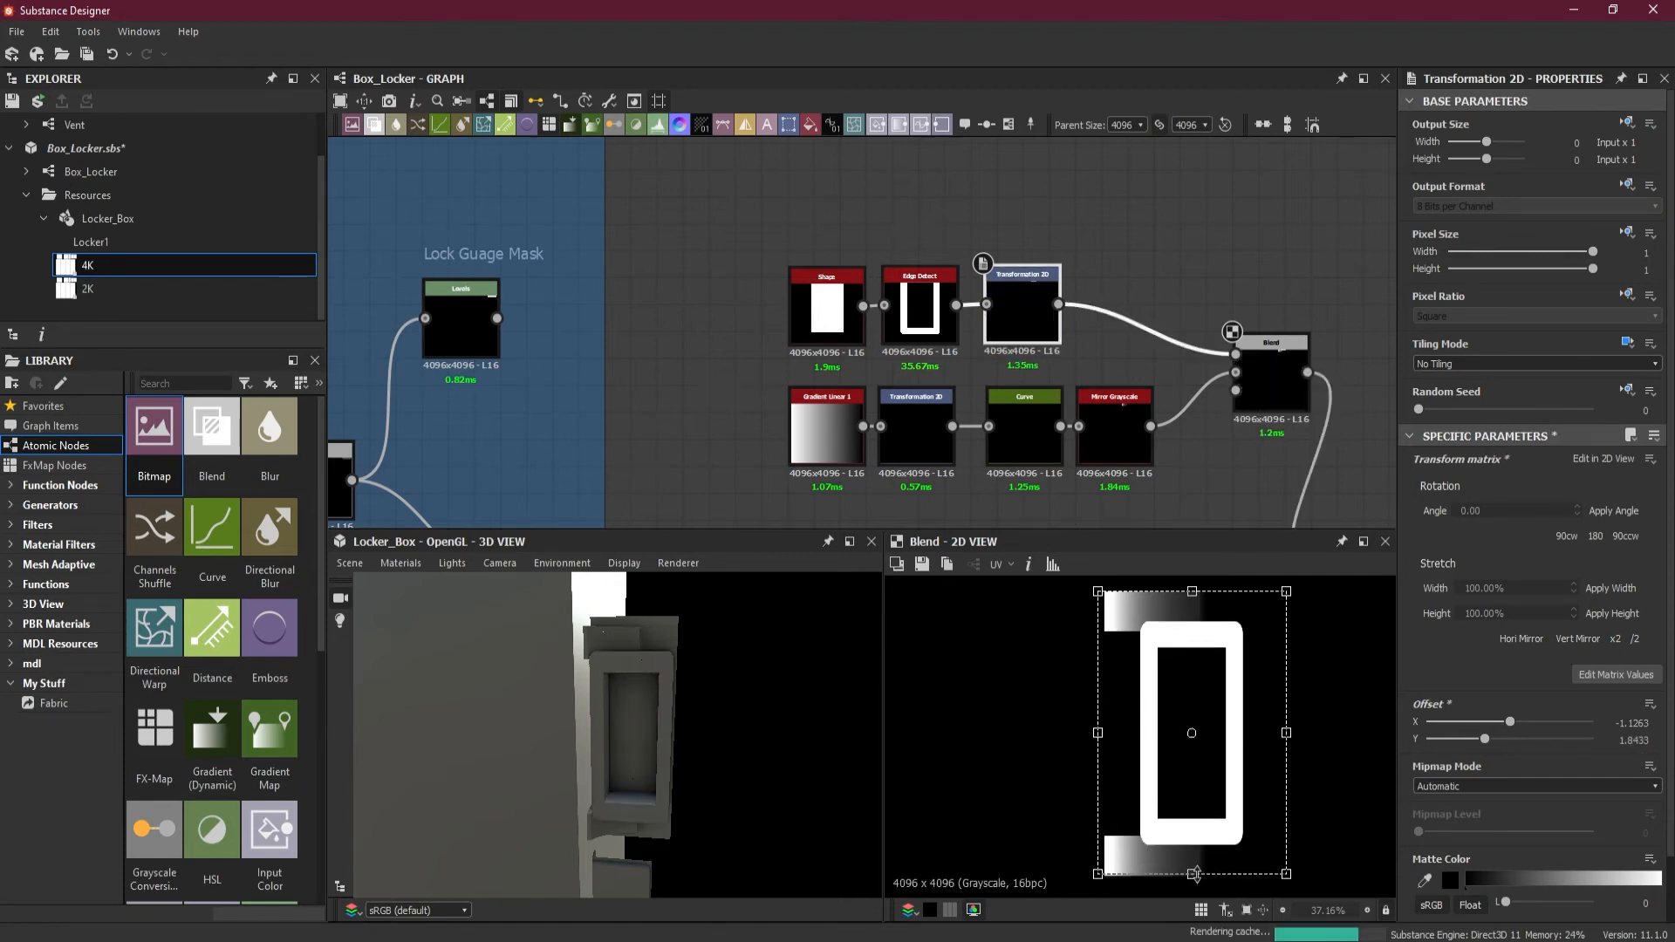
pyautogui.moveTo(1192, 591); pyautogui.dragTo(1192, 561)
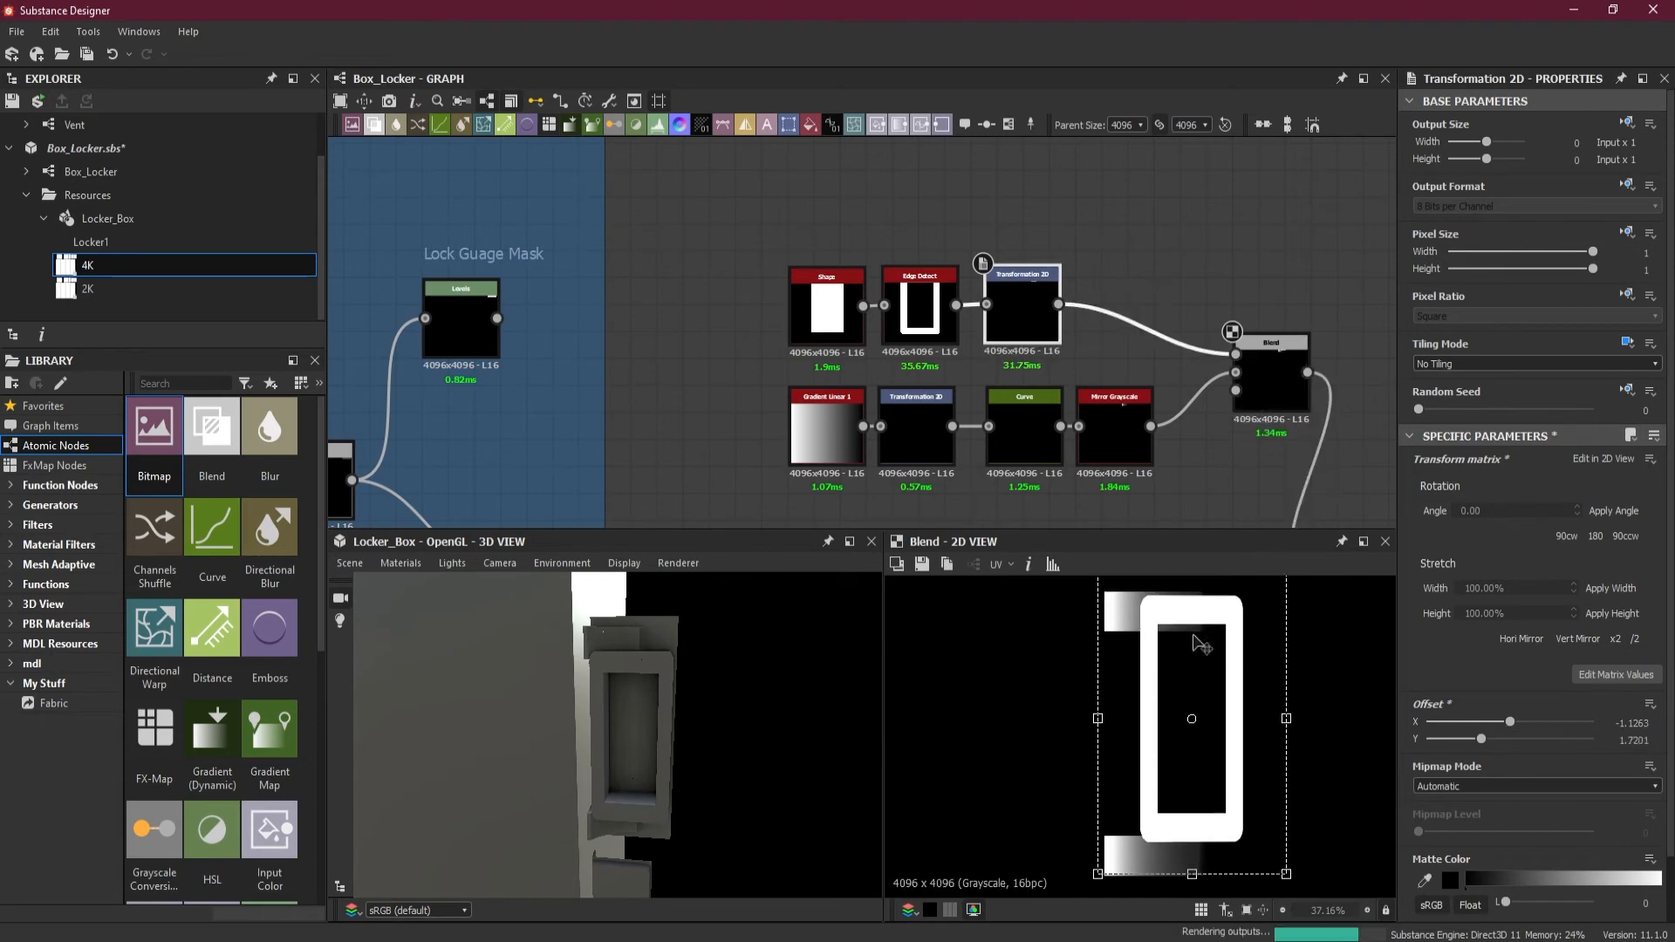
# Step: Resize and reposition the frame's Transformation 2D over both gradient wedges, ending at an offset of about X -0.4483, Y 1.4735
pyautogui.scroll(-2, 1193, 643)
pyautogui.moveTo(1192, 804); pyautogui.dragTo(1192, 824)
pyautogui.moveTo(1126, 705); pyautogui.dragTo(1016, 704)
pyautogui.moveTo(1188, 756); pyautogui.dragTo(1205, 756)
pyautogui.scroll(2, 1236, 681)
pyautogui.moveTo(665, 766); pyautogui.dragTo(724, 580)
pyautogui.moveTo(1136, 645); pyautogui.dragTo(1128, 666, button='middle')
pyautogui.scroll(-2, 1128, 656)
pyautogui.moveTo(1113, 830); pyautogui.dragTo(1112, 834)
pyautogui.moveTo(1113, 591); pyautogui.dragTo(1113, 589)
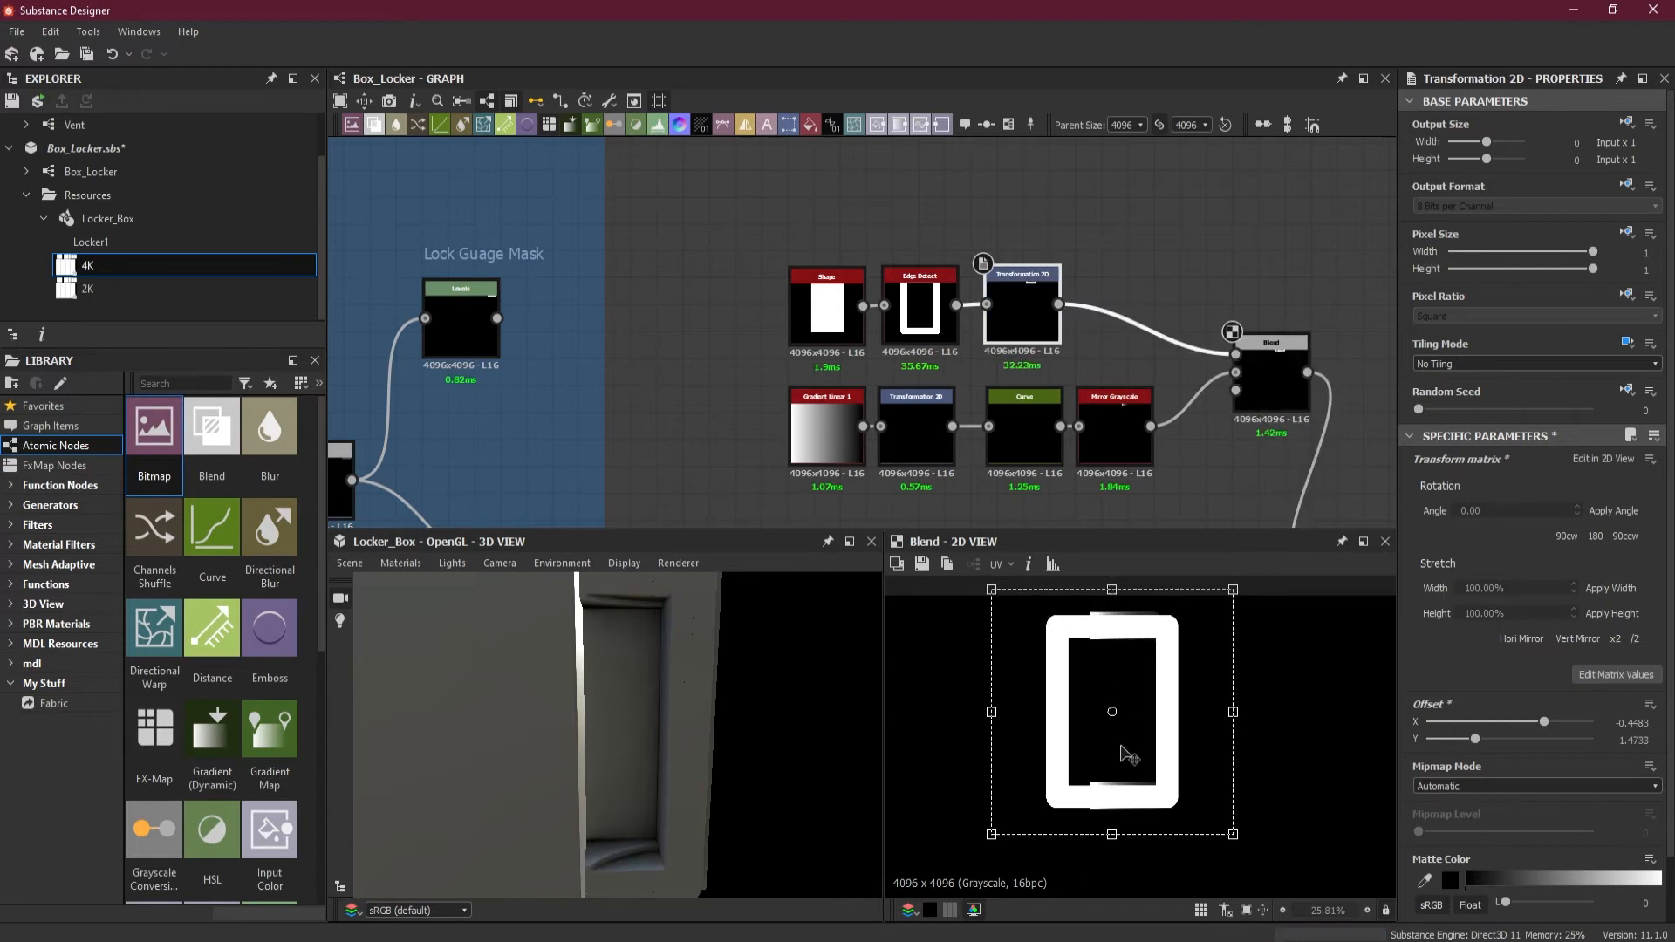
pyautogui.click(1157, 741)
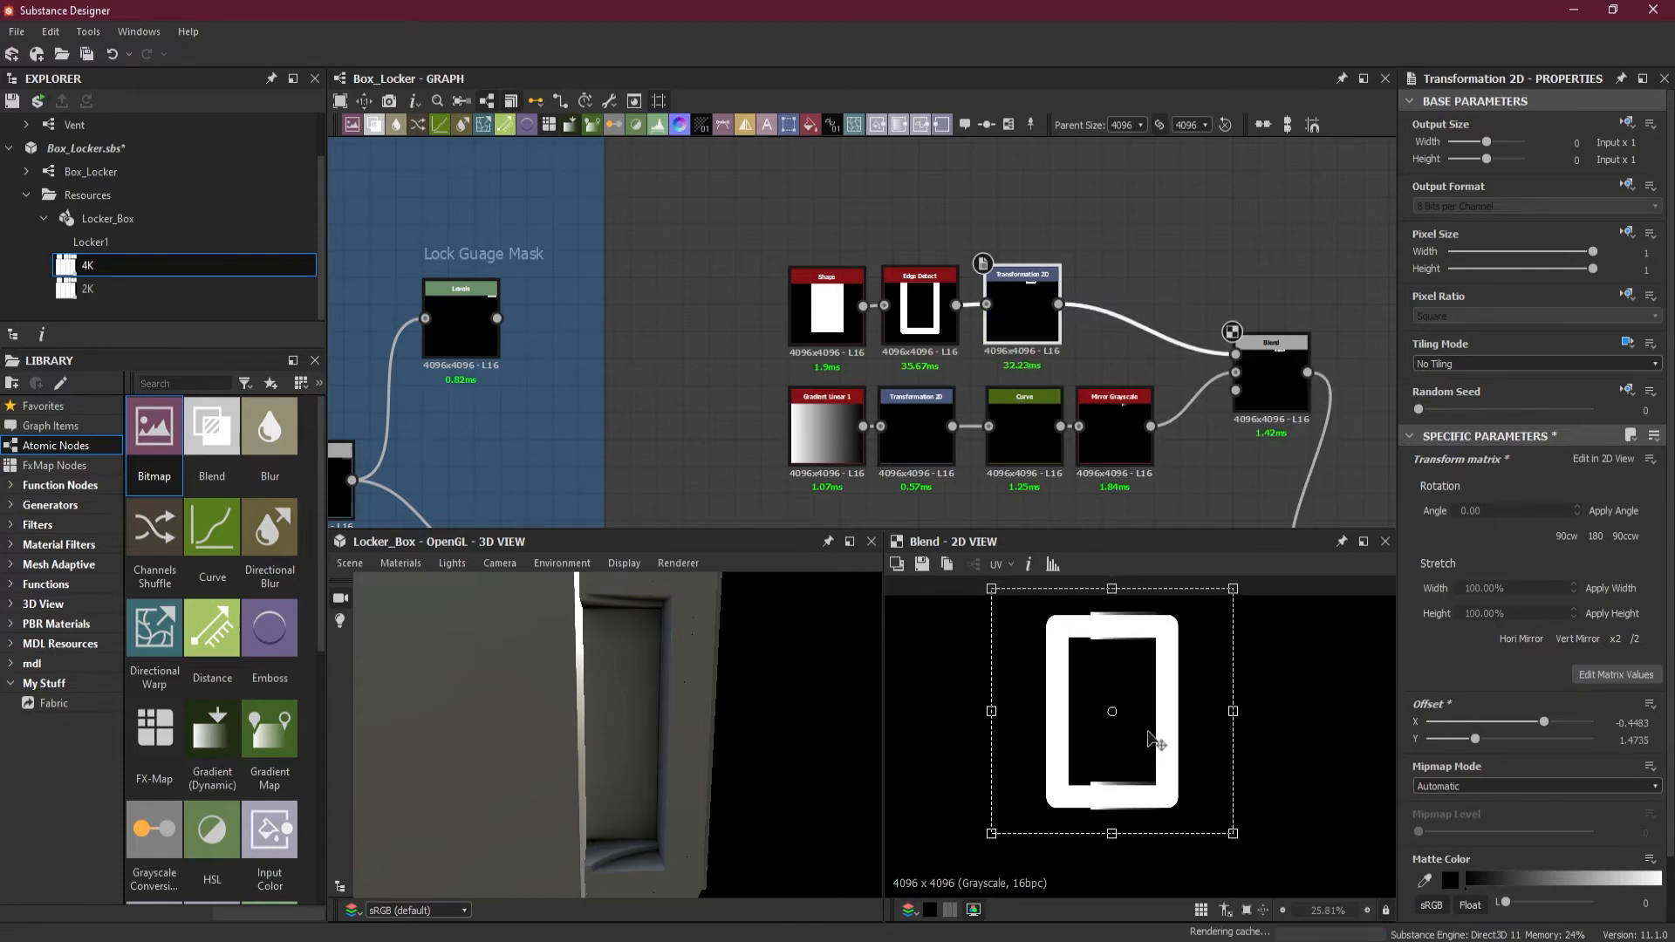
# Step: Widen the frame's border by raising the Edge Detect node's Edge Width to 15.55, nudging the frame slightly to cover the wedges
pyautogui.click(923, 336)
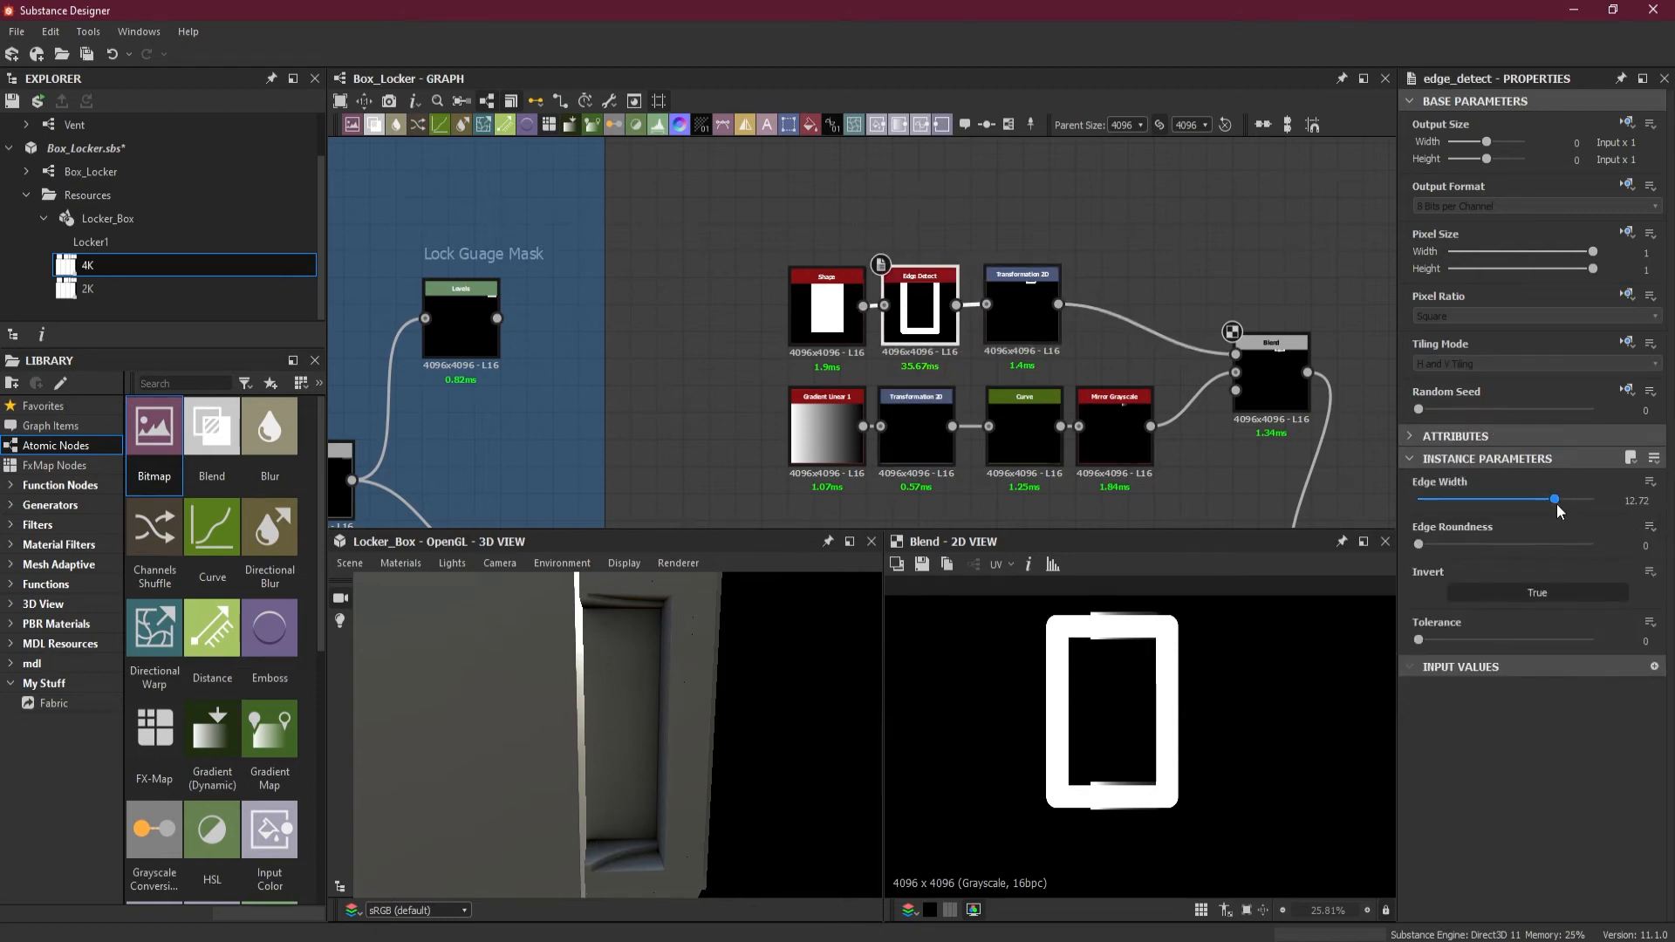
pyautogui.scroll(3, 1146, 651)
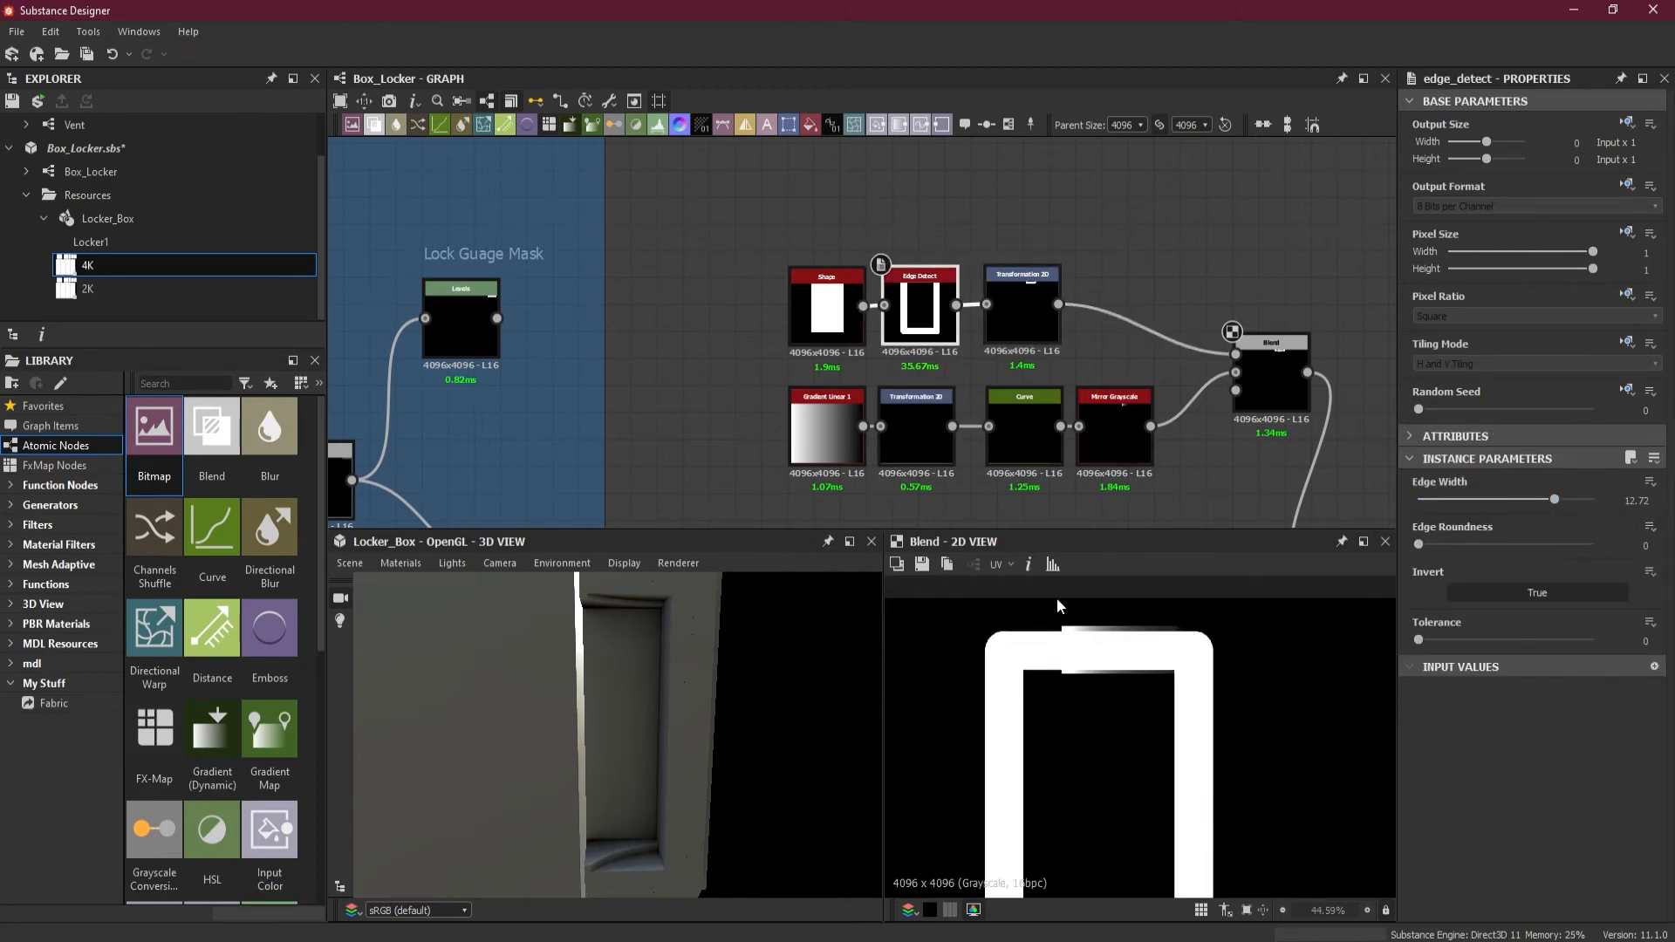
pyautogui.scroll(5, 1148, 628)
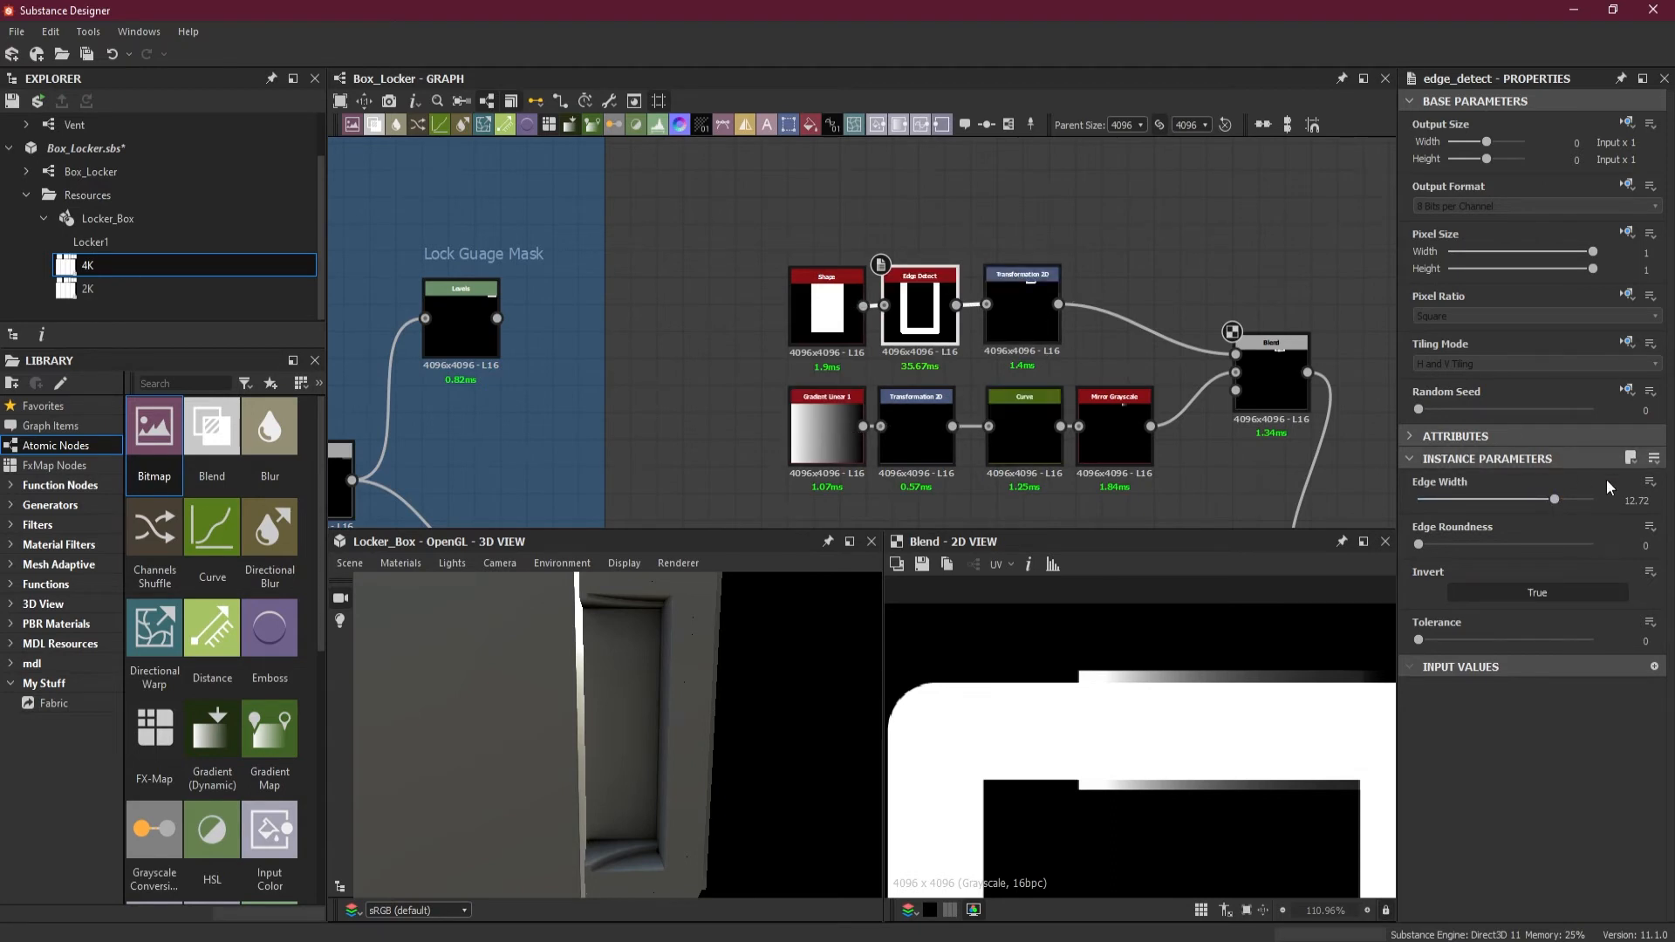
pyautogui.moveTo(1558, 499); pyautogui.dragTo(1582, 499)
pyautogui.click(1022, 305)
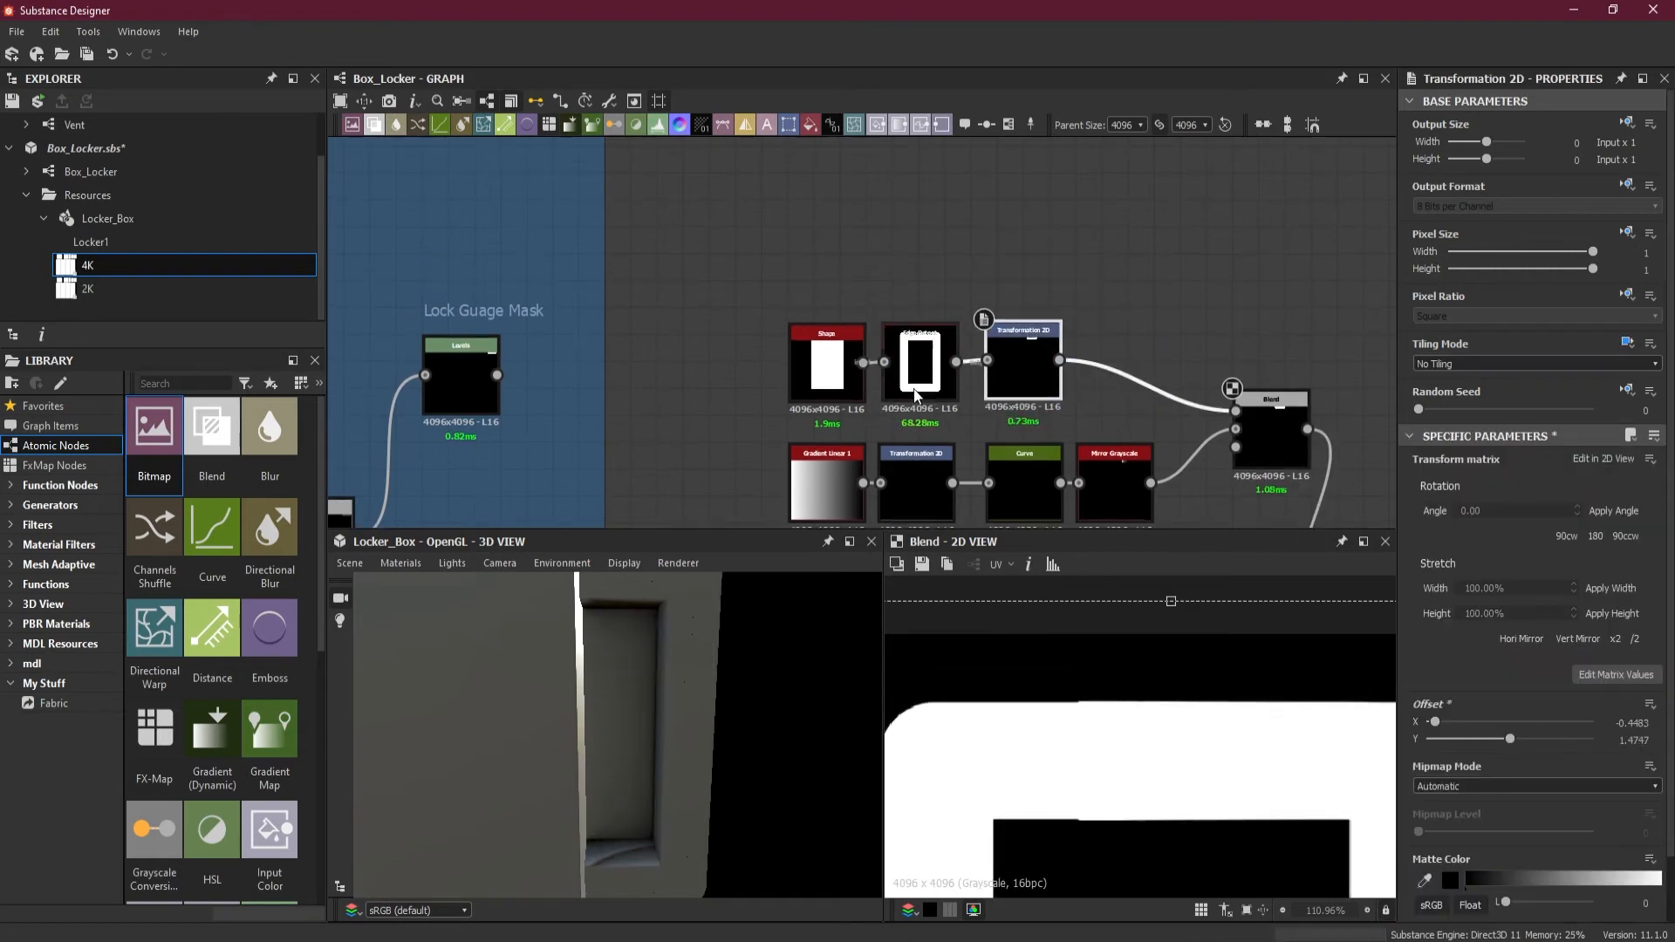
pyautogui.click(928, 342)
pyautogui.click(1658, 496)
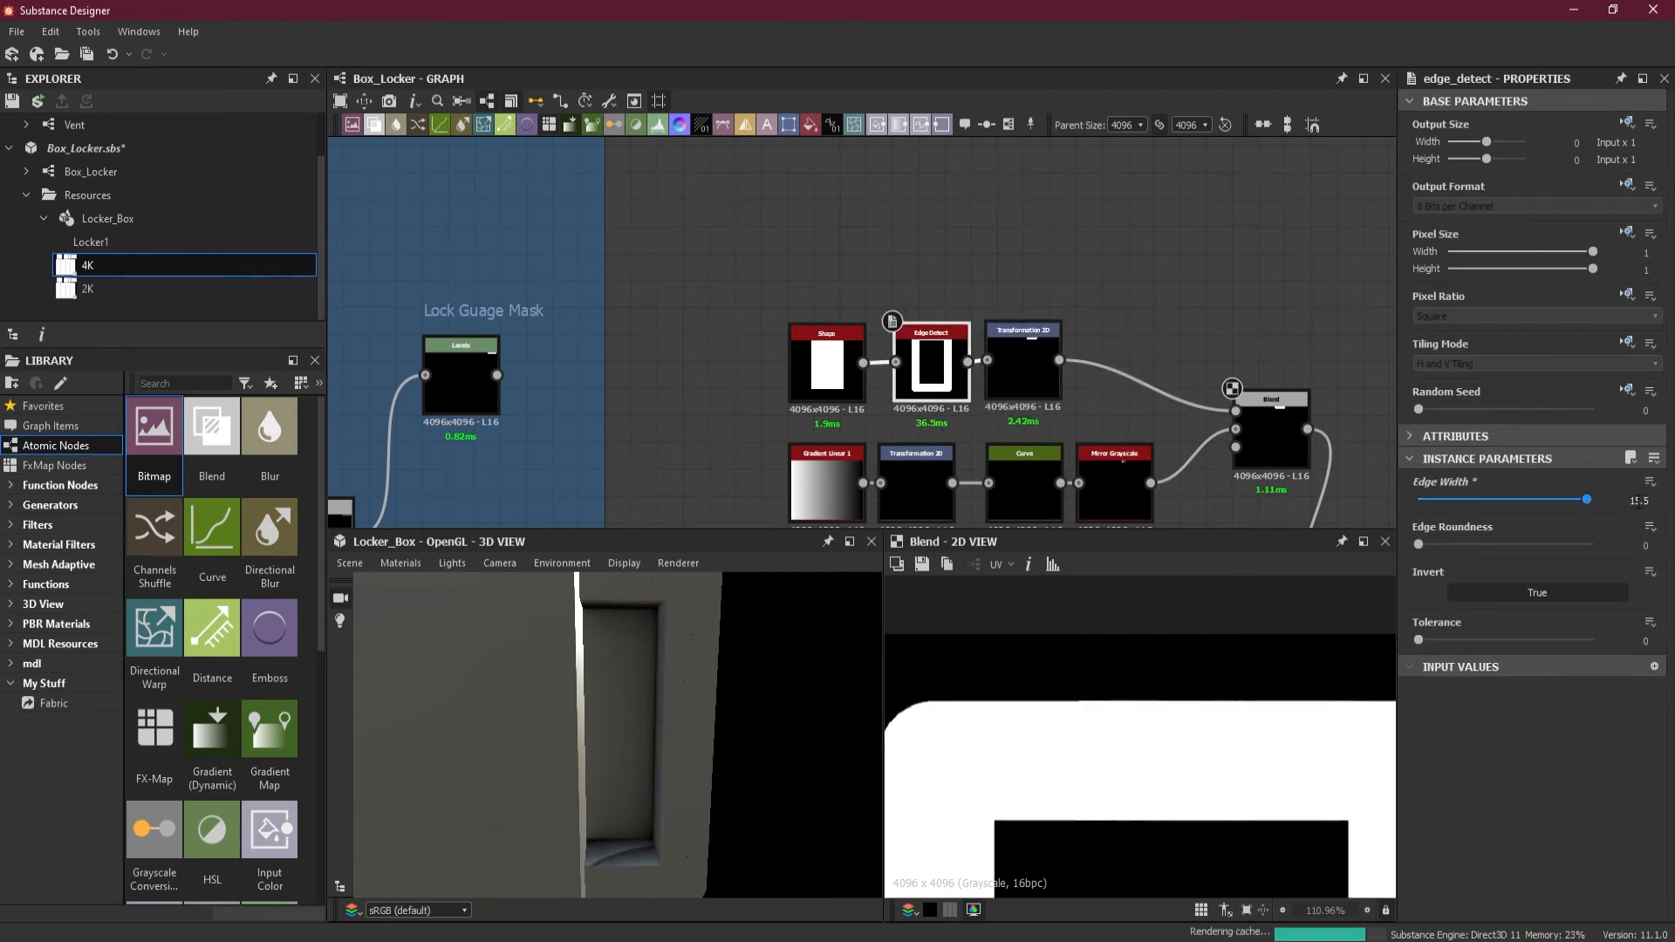
pyautogui.click(1022, 362)
pyautogui.click(932, 365)
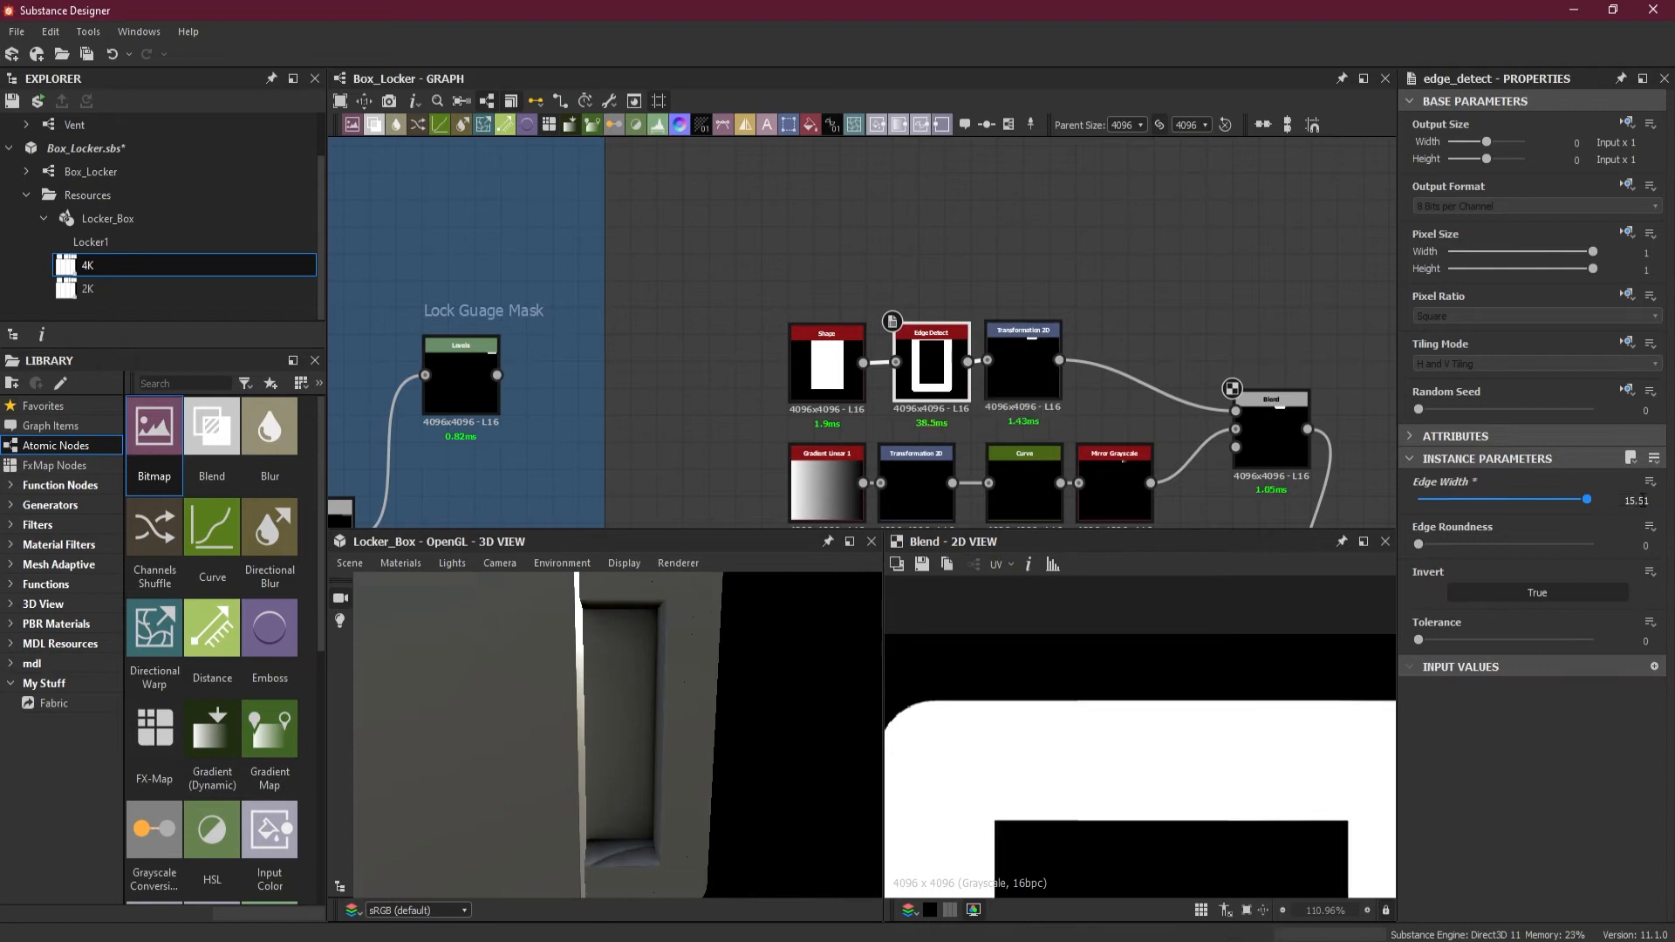
pyautogui.press('Return')
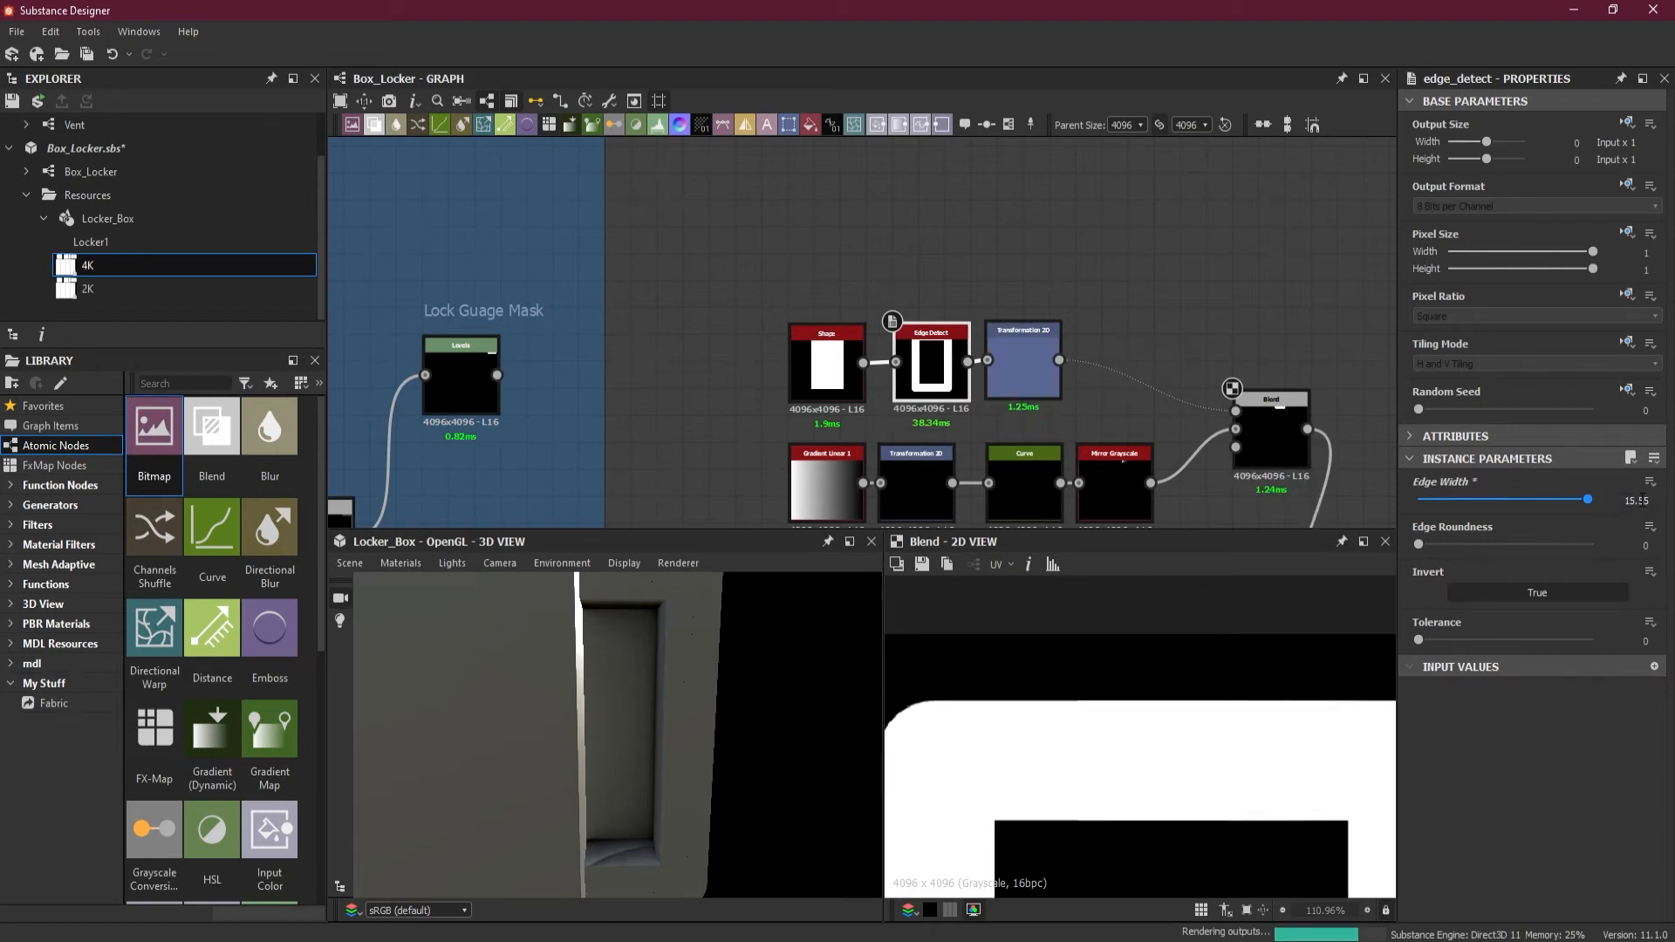
# Step: Inspect the frame's edges against the wedges and try an Axis Y Offset of 0.87 on Mirror Grayscale
pyautogui.scroll(-8, 1202, 712)
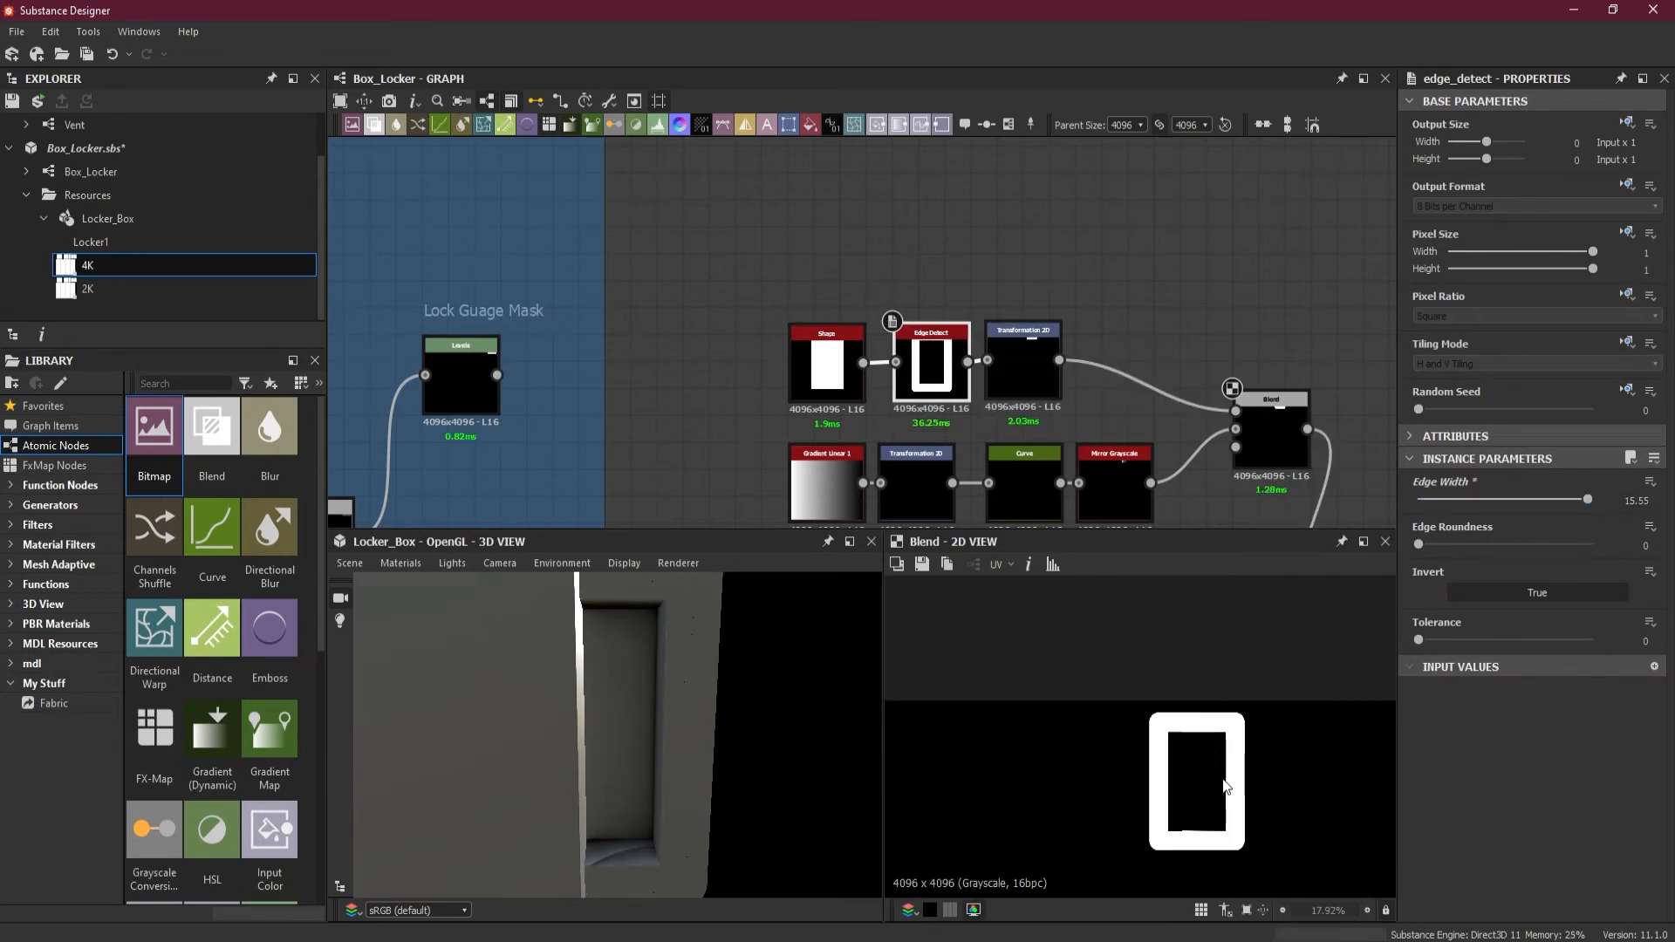
pyautogui.moveTo(1242, 859); pyautogui.dragTo(1171, 752, button='middle')
pyautogui.scroll(4, 1144, 663)
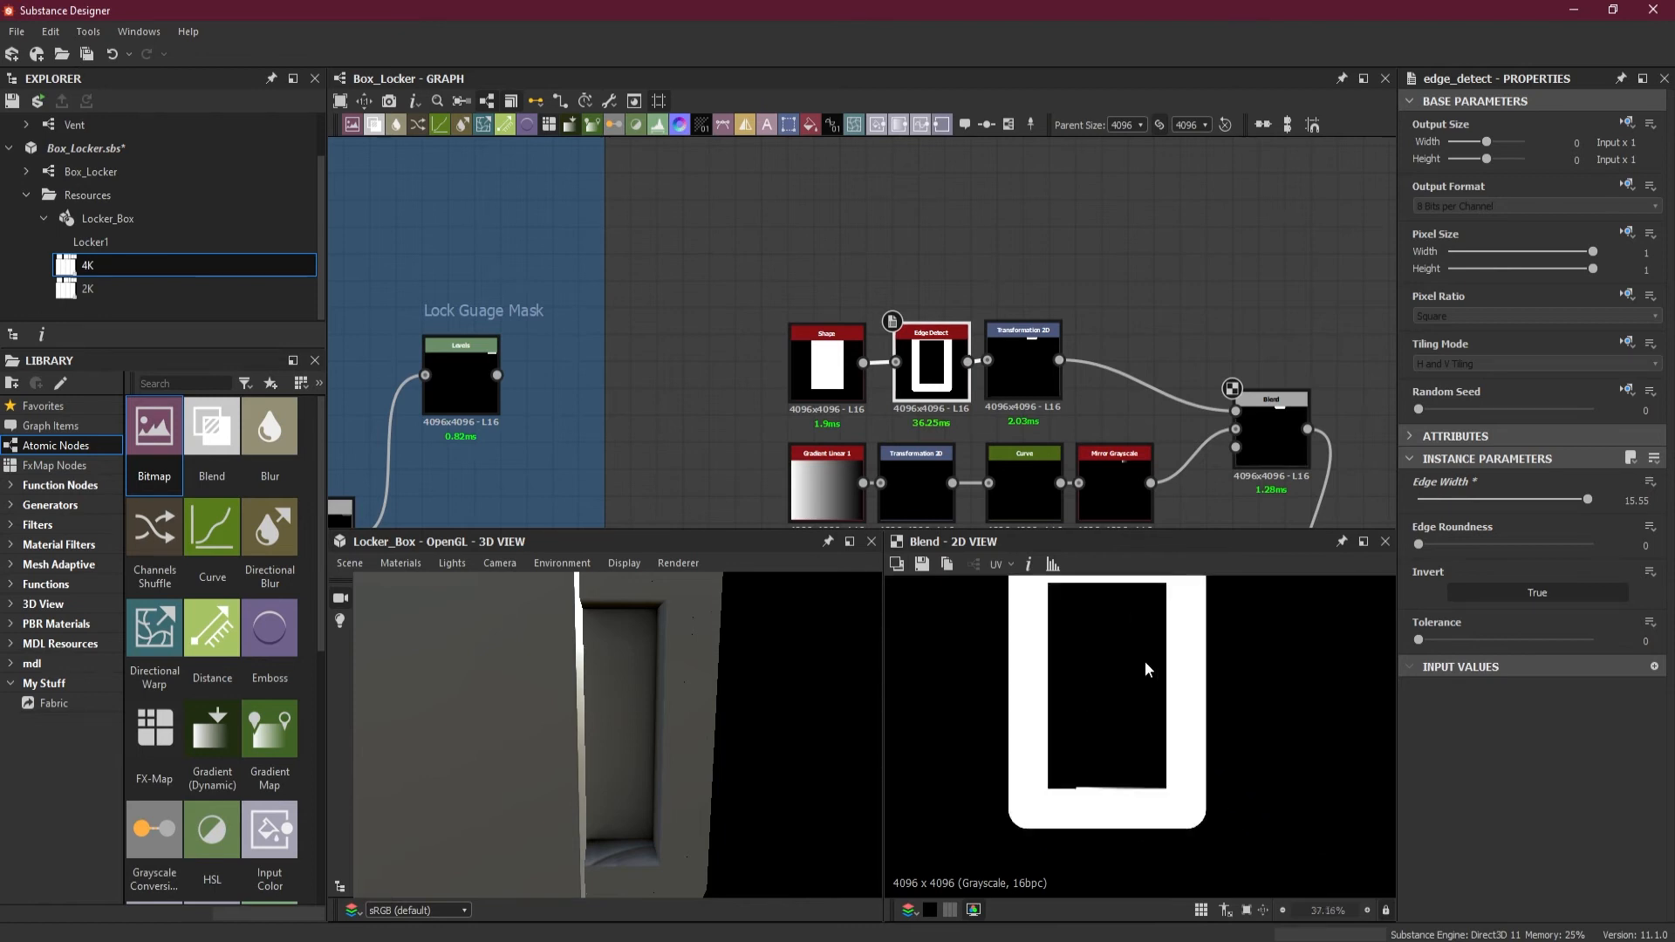
pyautogui.scroll(-2, 1145, 663)
pyautogui.moveTo(1147, 674); pyautogui.dragTo(1140, 730, button='middle')
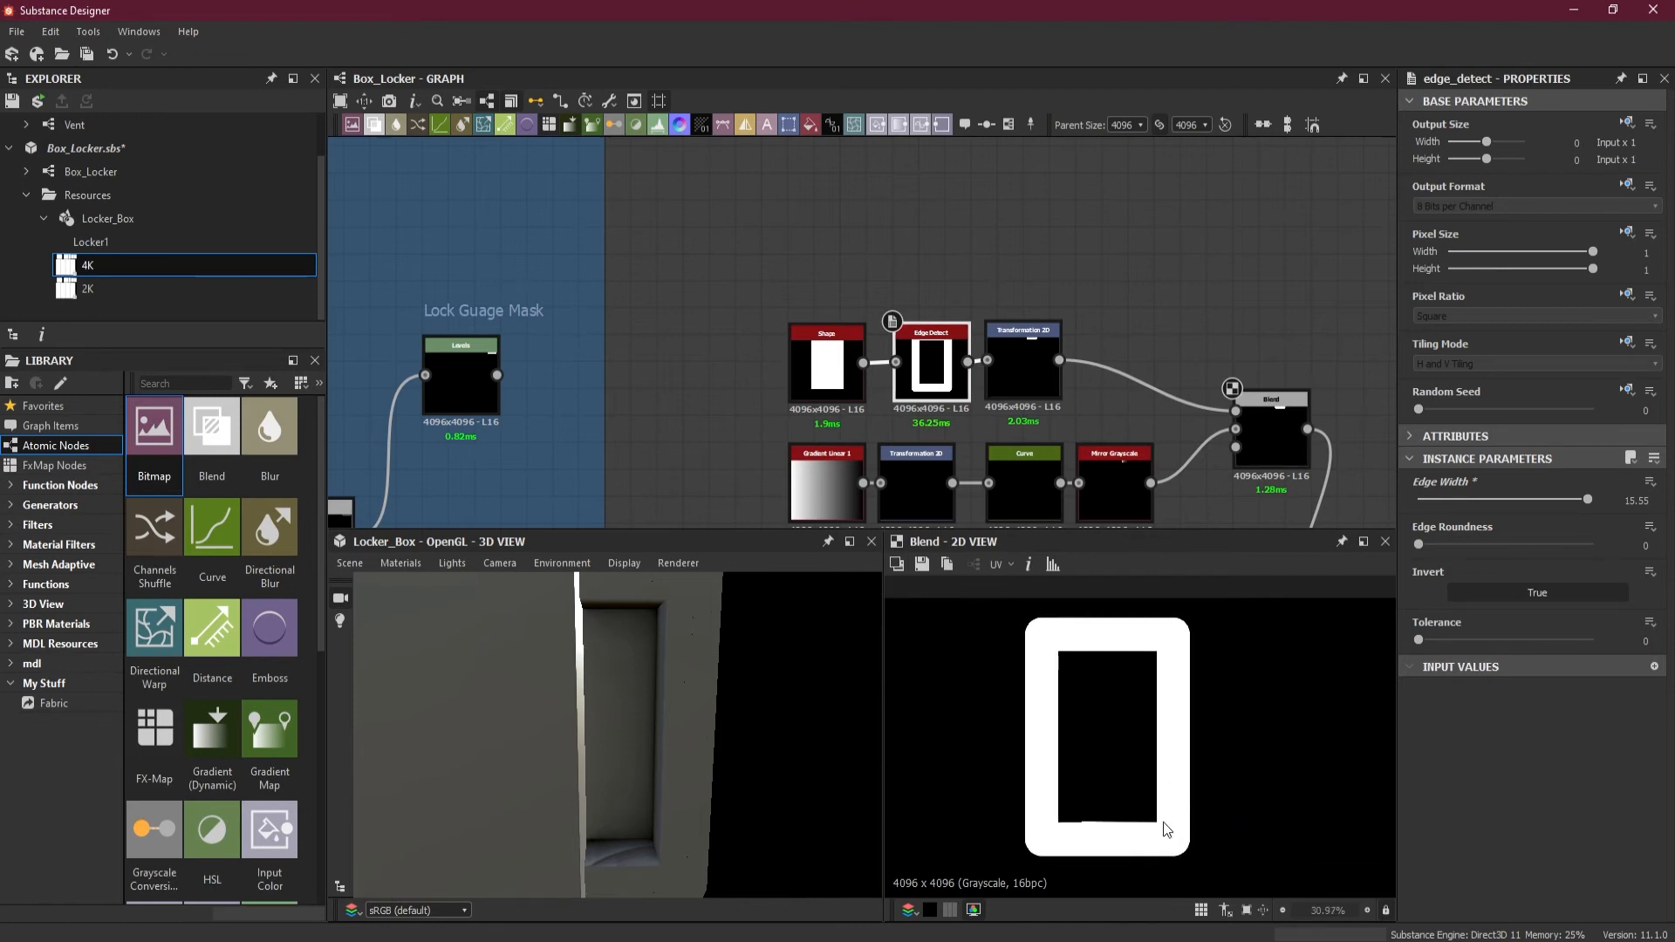
pyautogui.scroll(2, 1108, 846)
pyautogui.scroll(-1, 1102, 846)
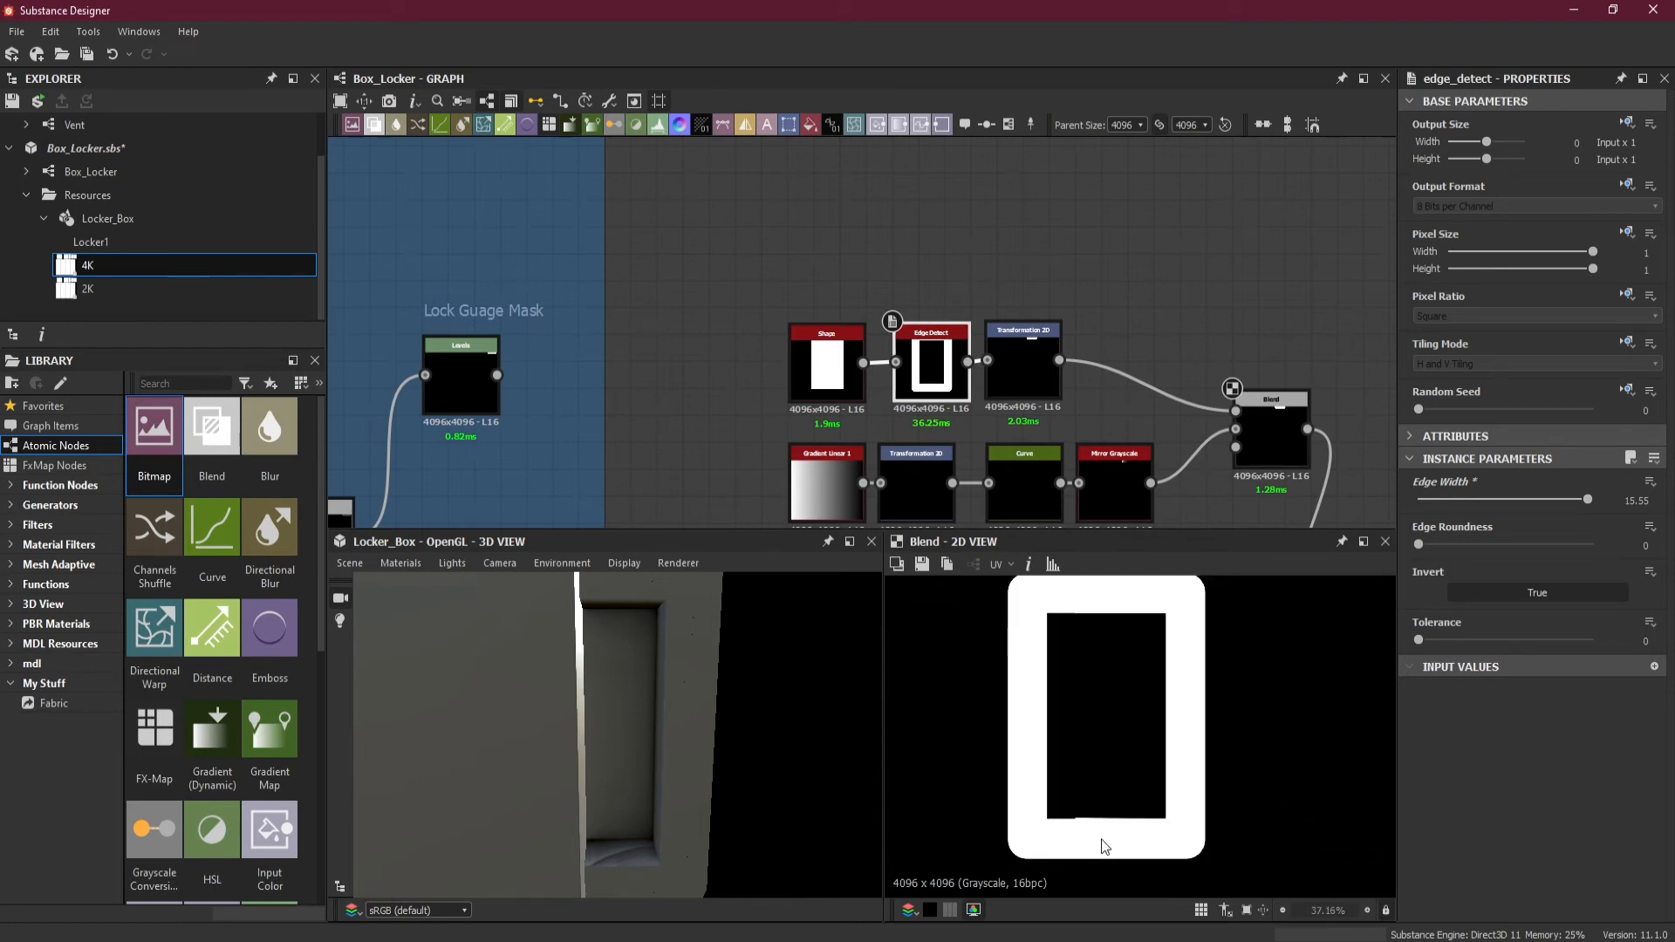
pyautogui.moveTo(1150, 427); pyautogui.dragTo(1129, 324, button='middle')
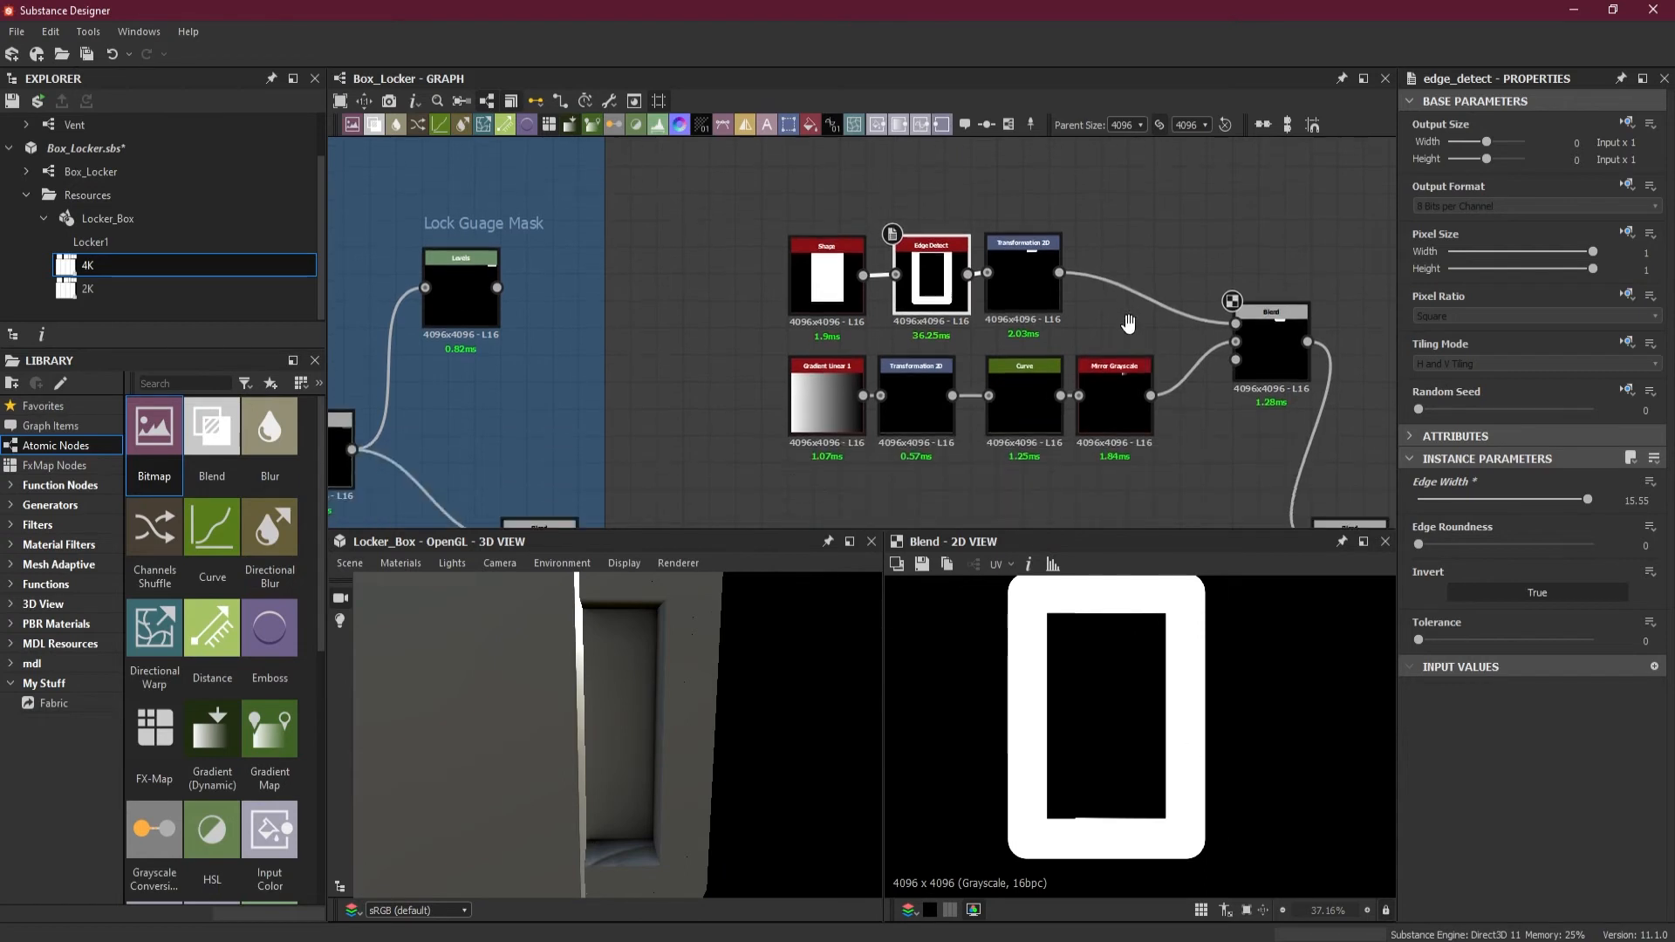
pyautogui.click(1121, 398)
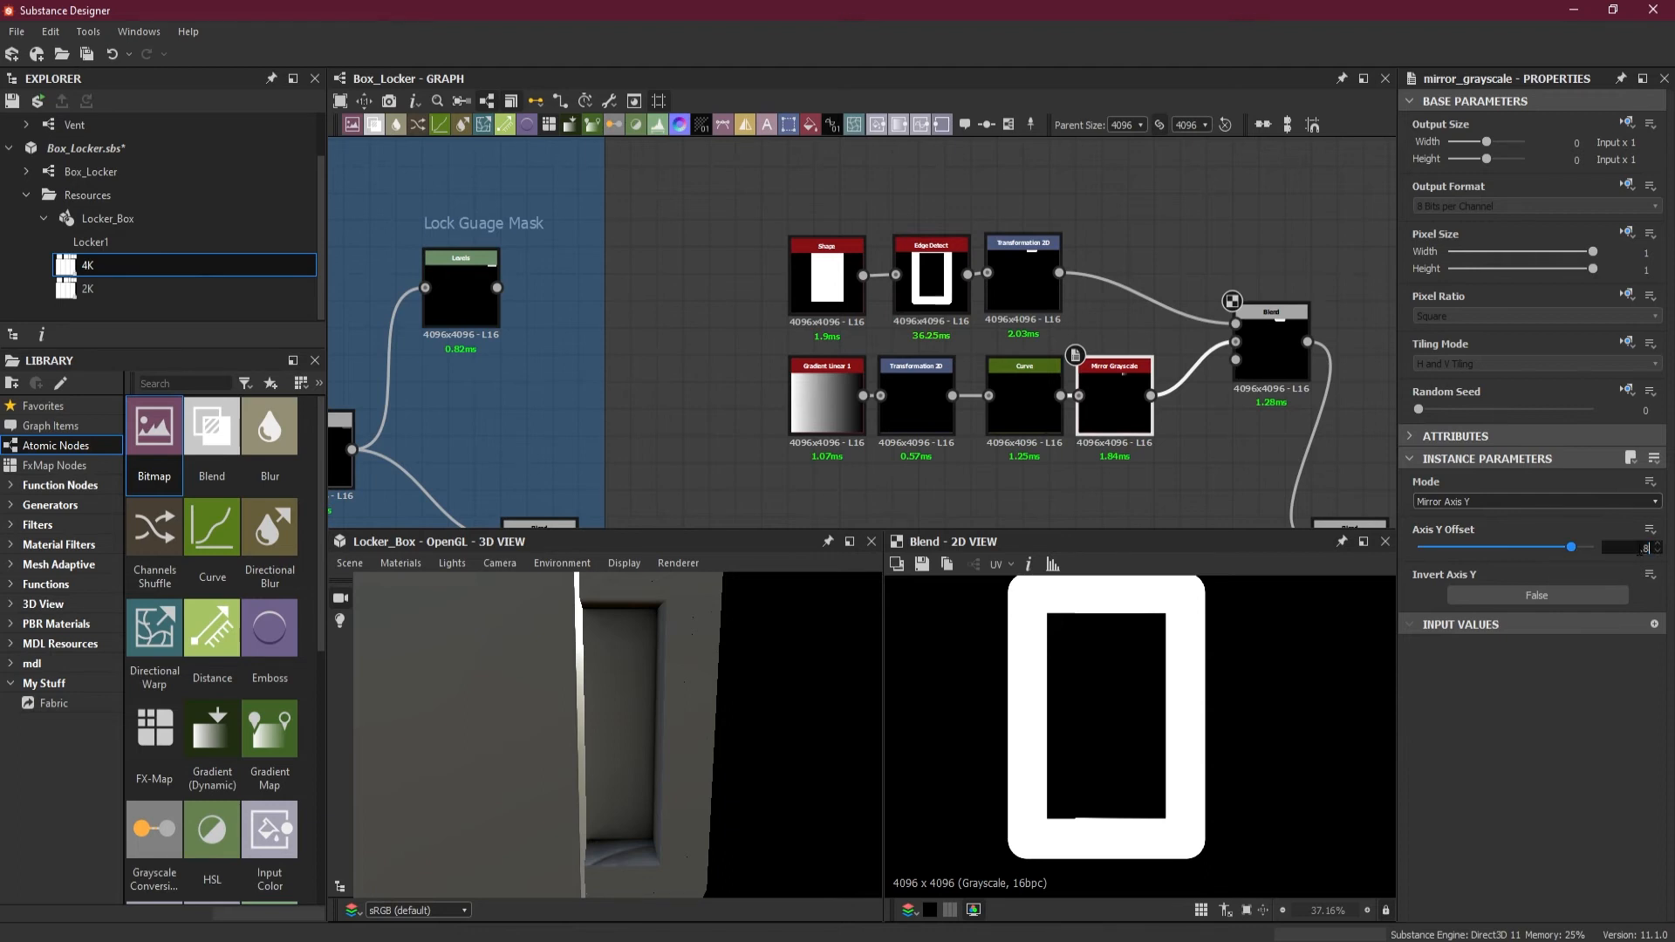
pyautogui.press('Tab')
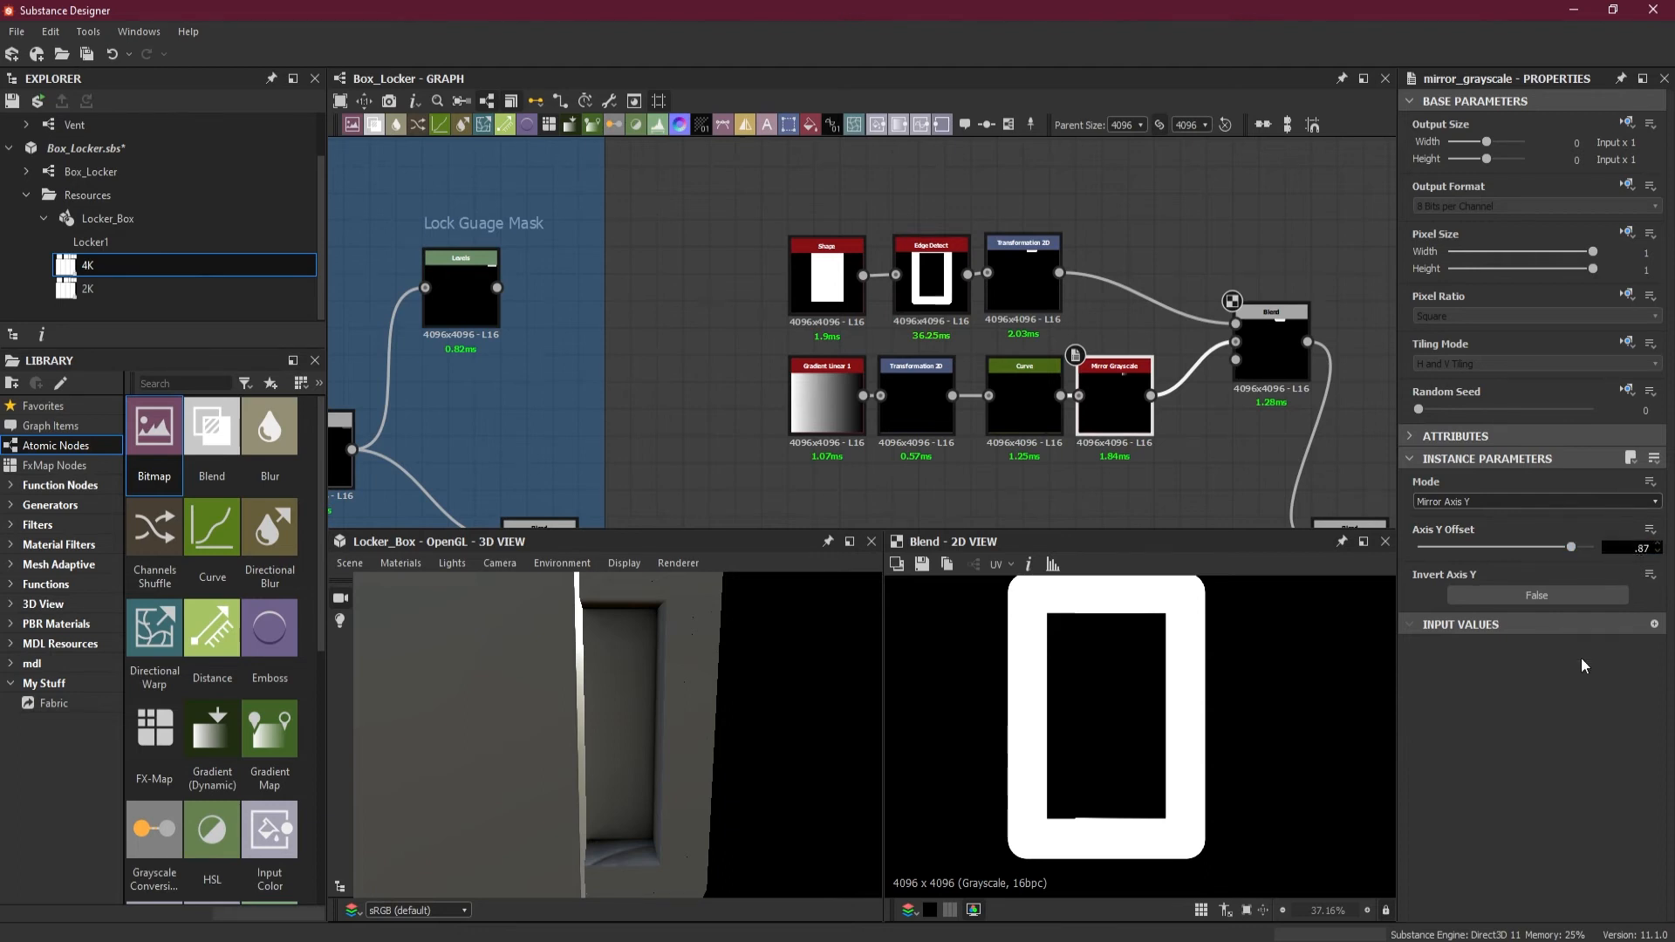
pyautogui.press('Return')
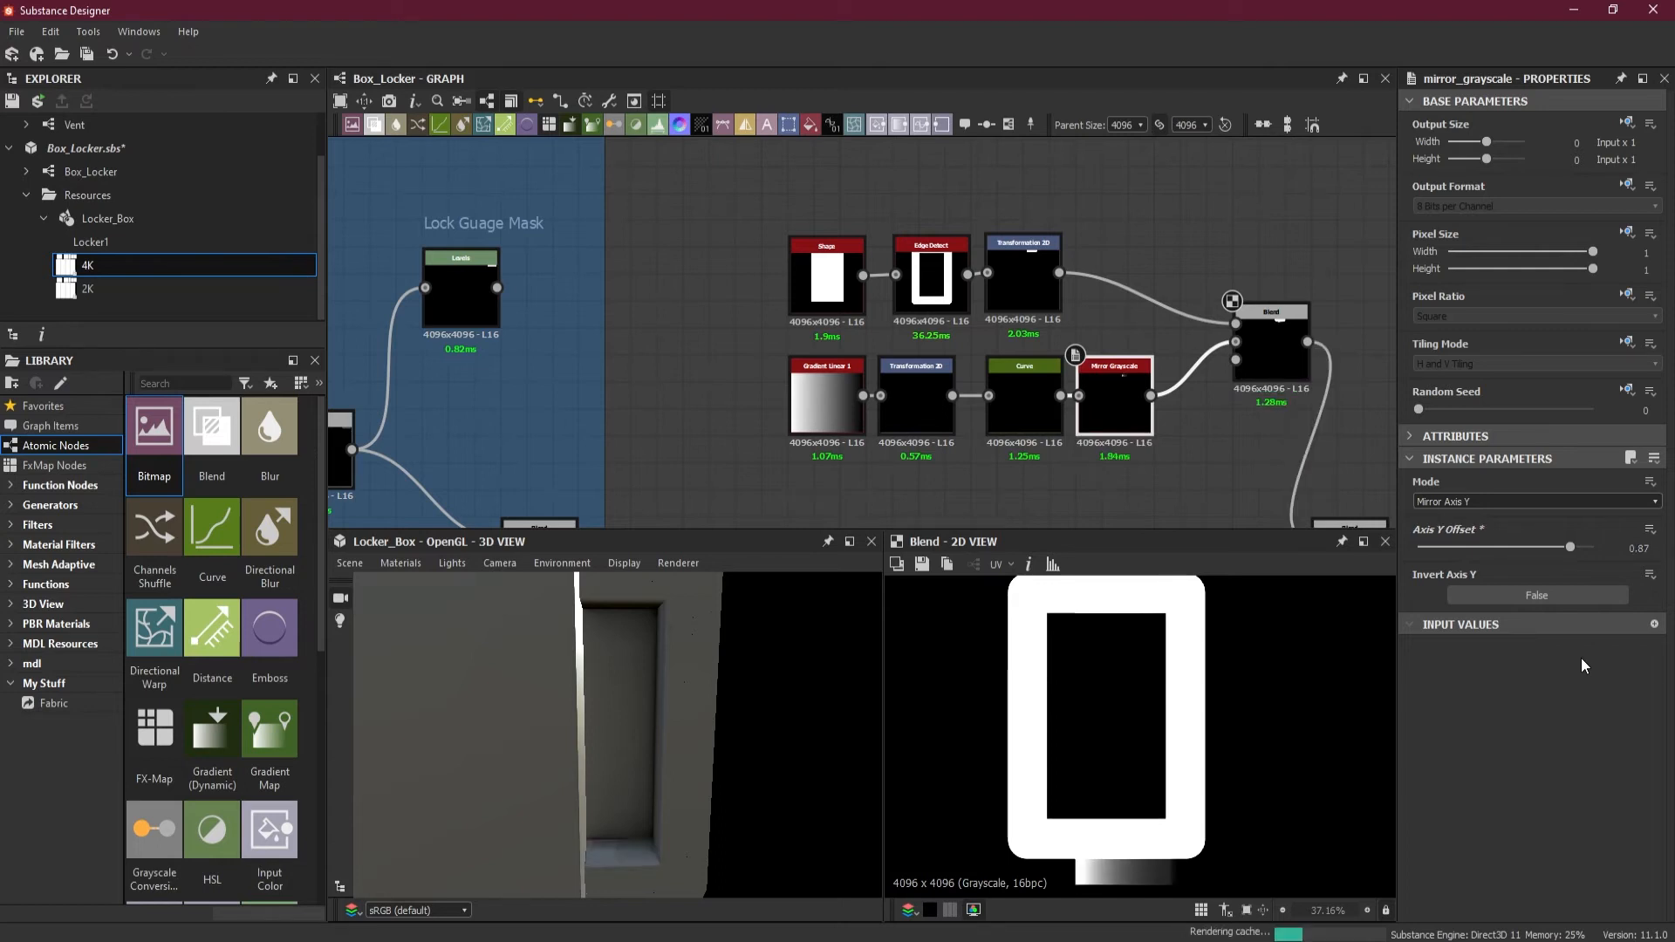
# Step: Fine-tune the Mirror Grayscale node's Axis Y Offset to about 0.88 so the lower wedge lines up with the frame
pyautogui.click(1630, 548)
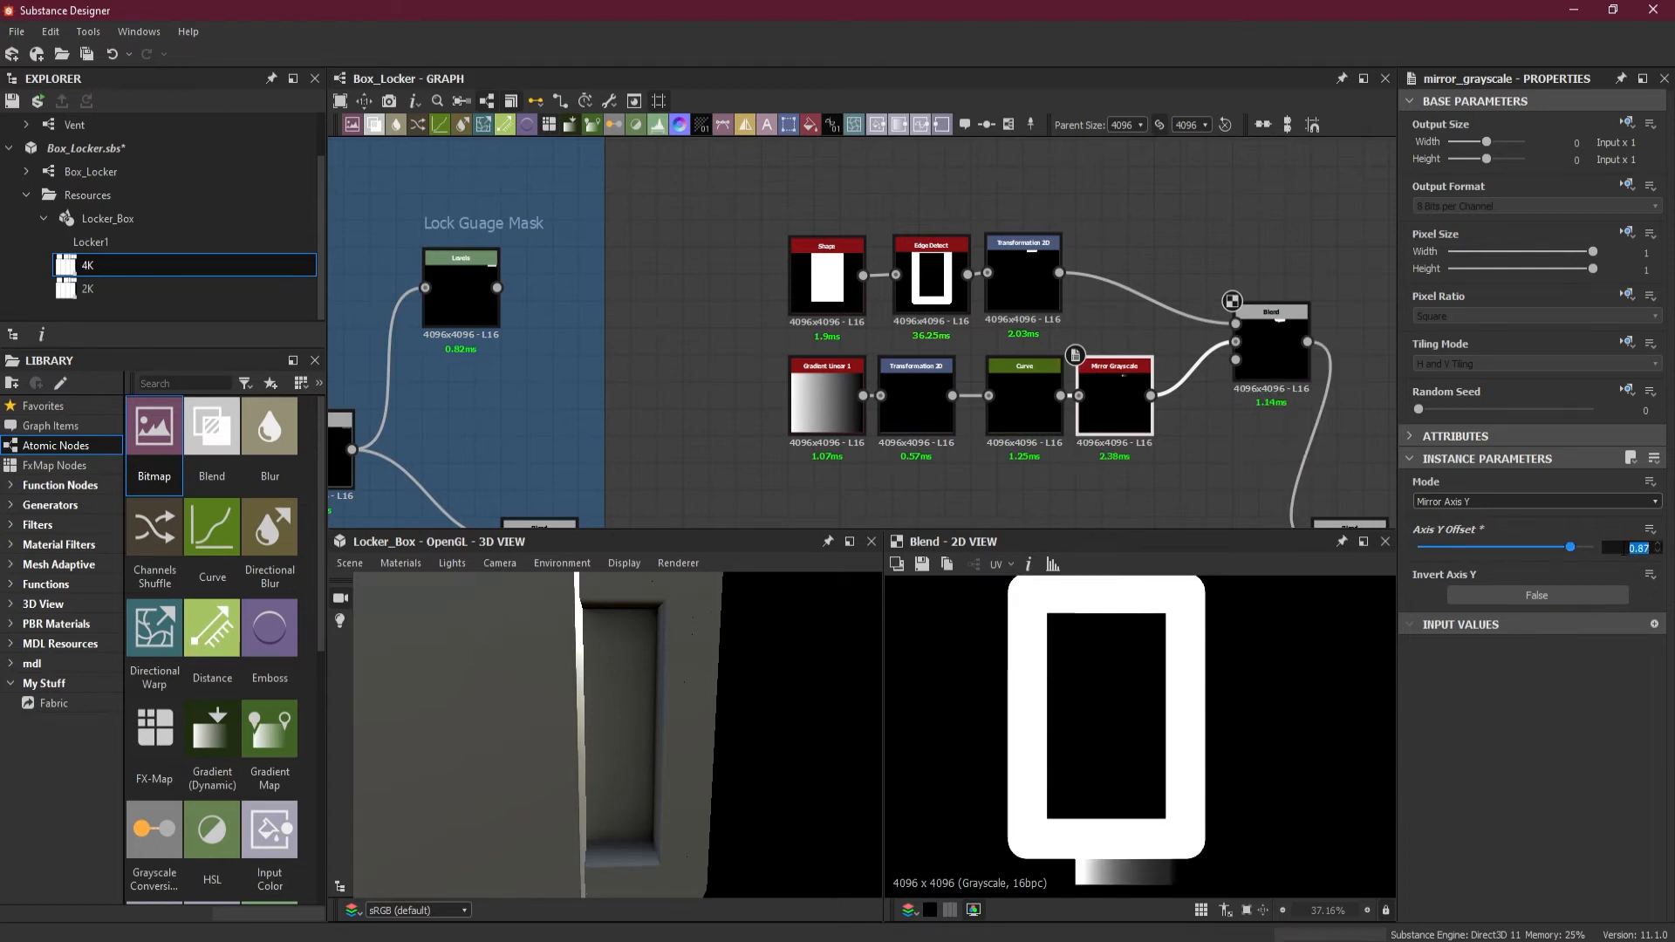
pyautogui.press('Return')
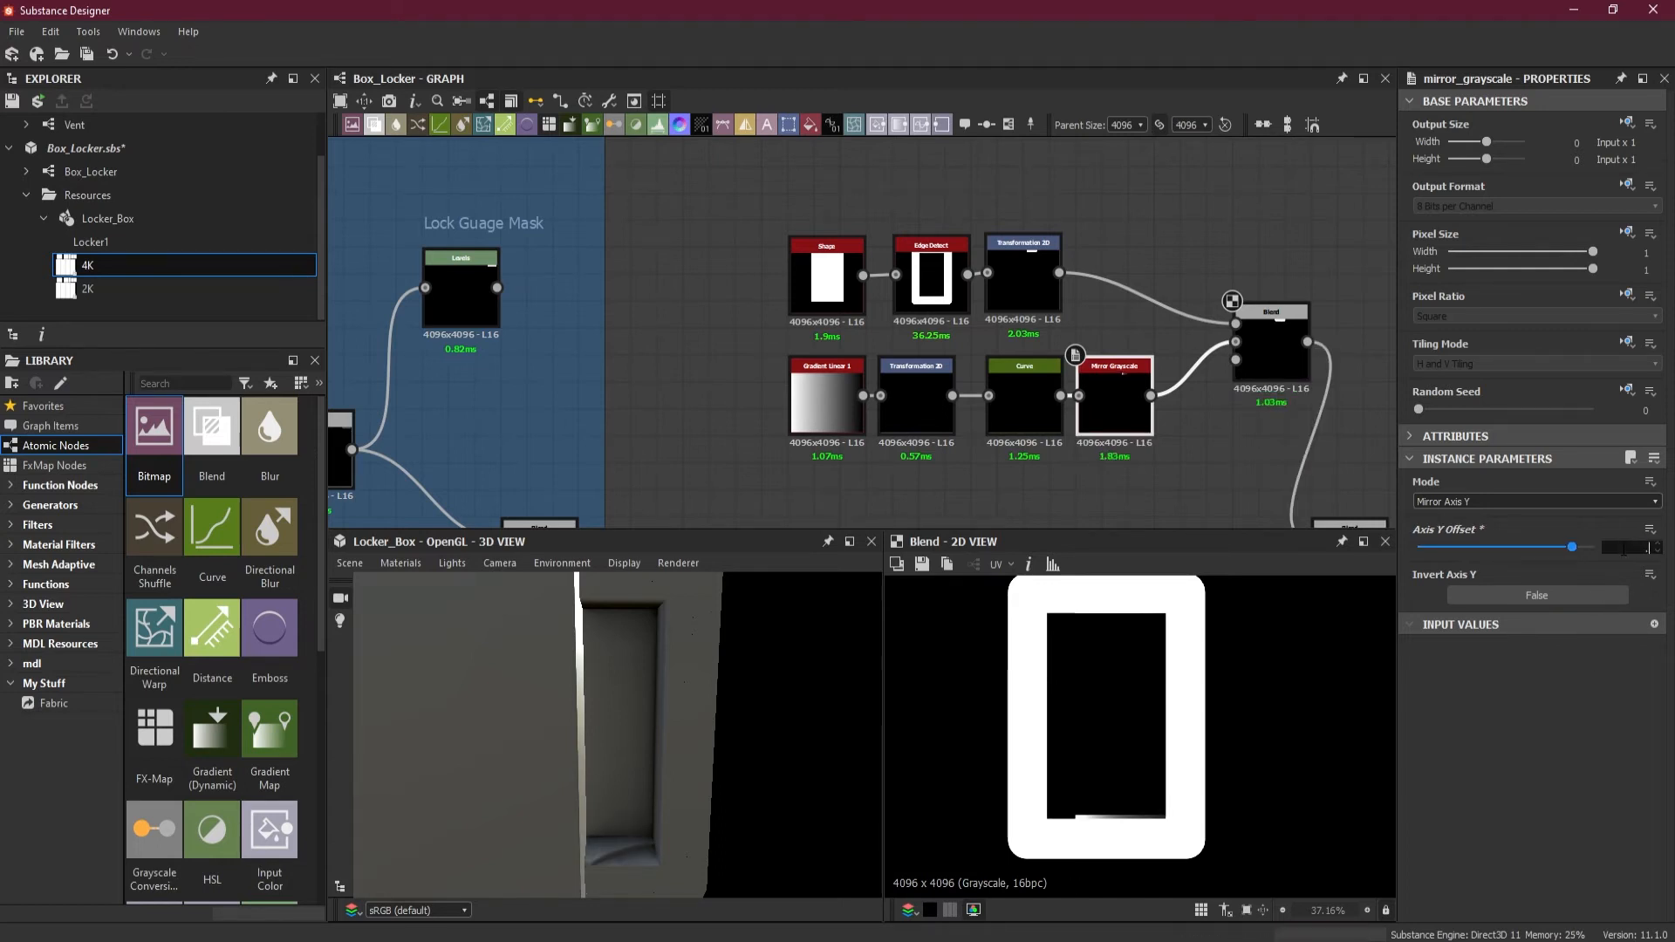
pyautogui.scroll(-1, 1624, 550)
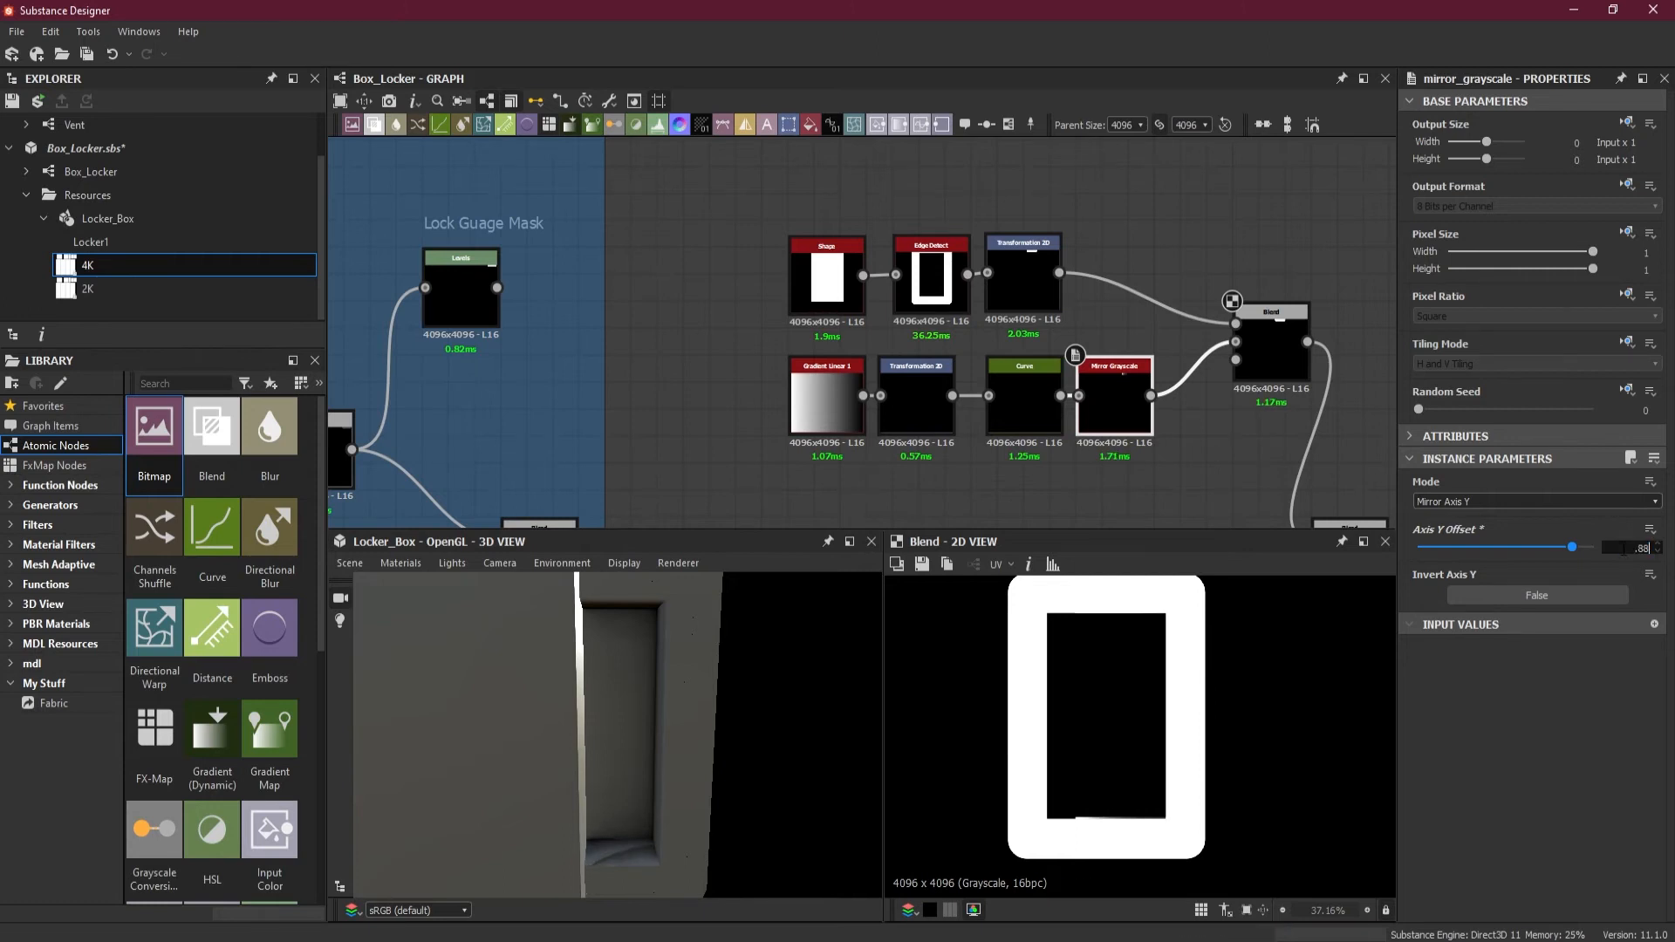
pyautogui.write('0.88')
pyautogui.press('Return')
pyautogui.click(1656, 545)
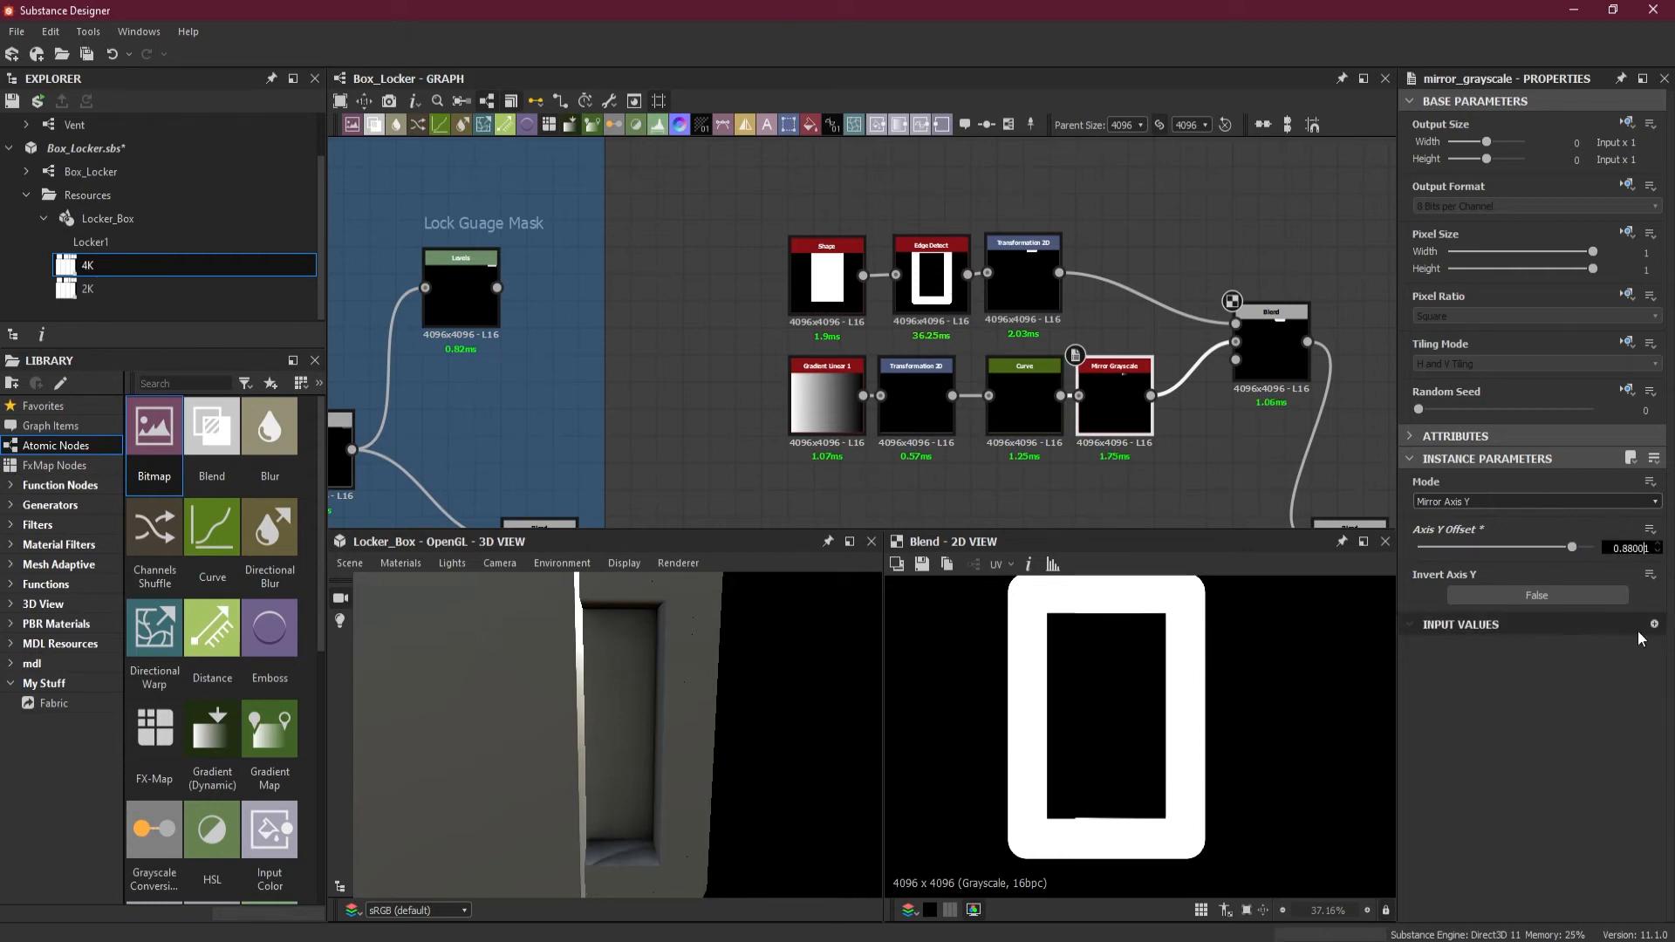
pyautogui.click(1642, 548)
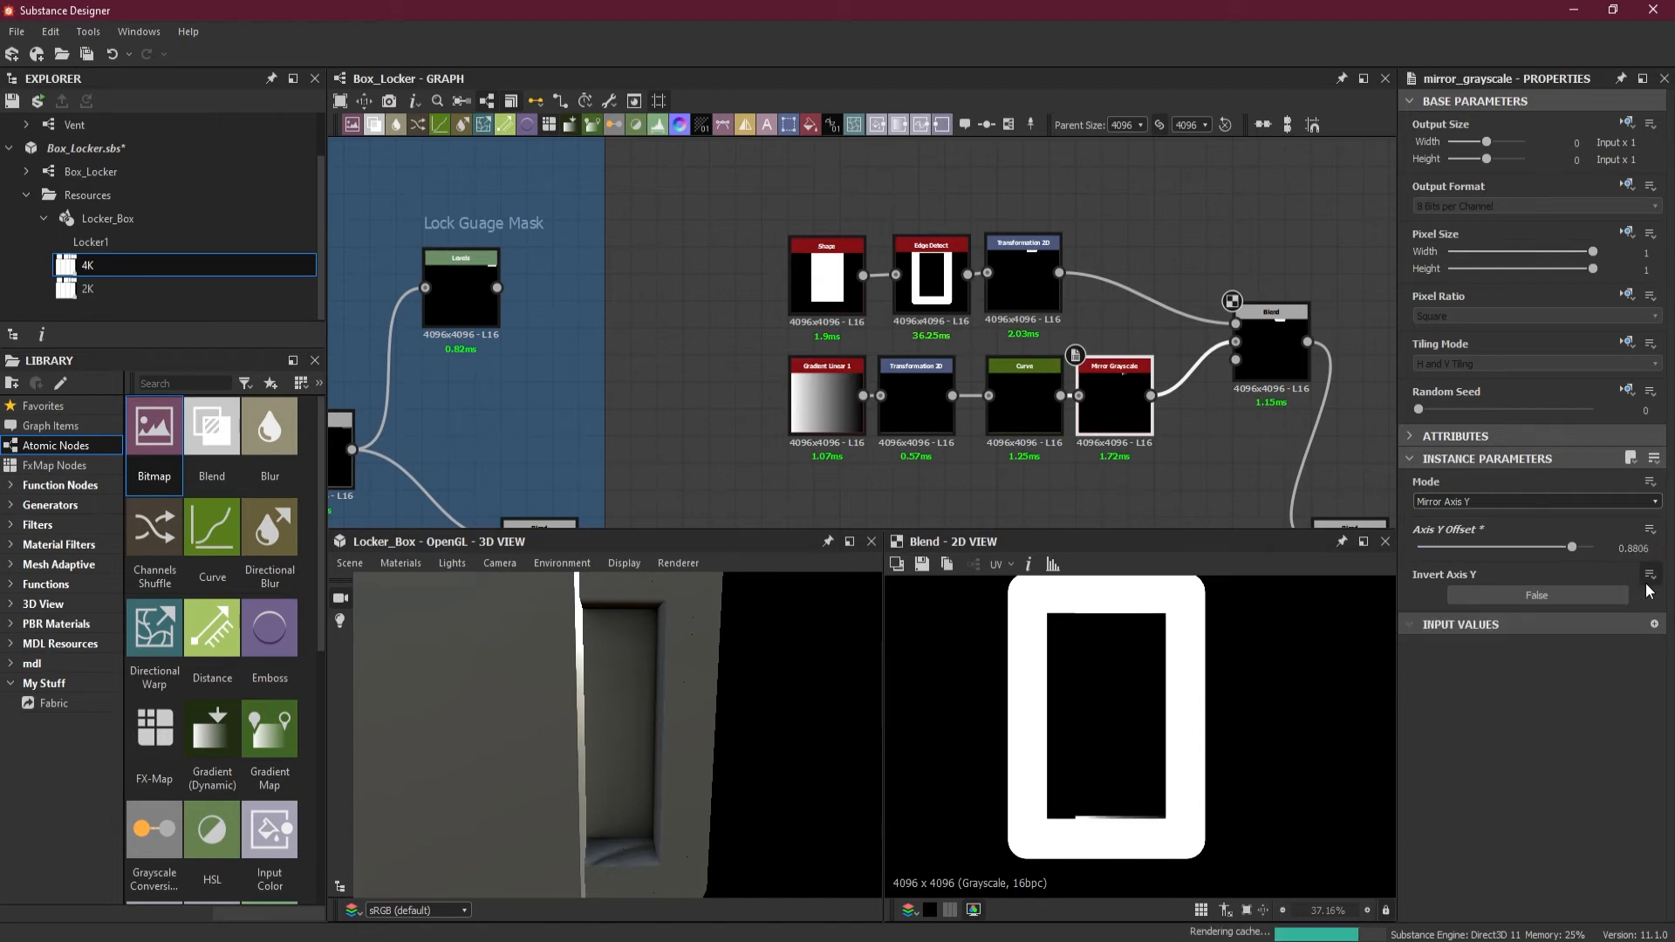
pyautogui.write('00')
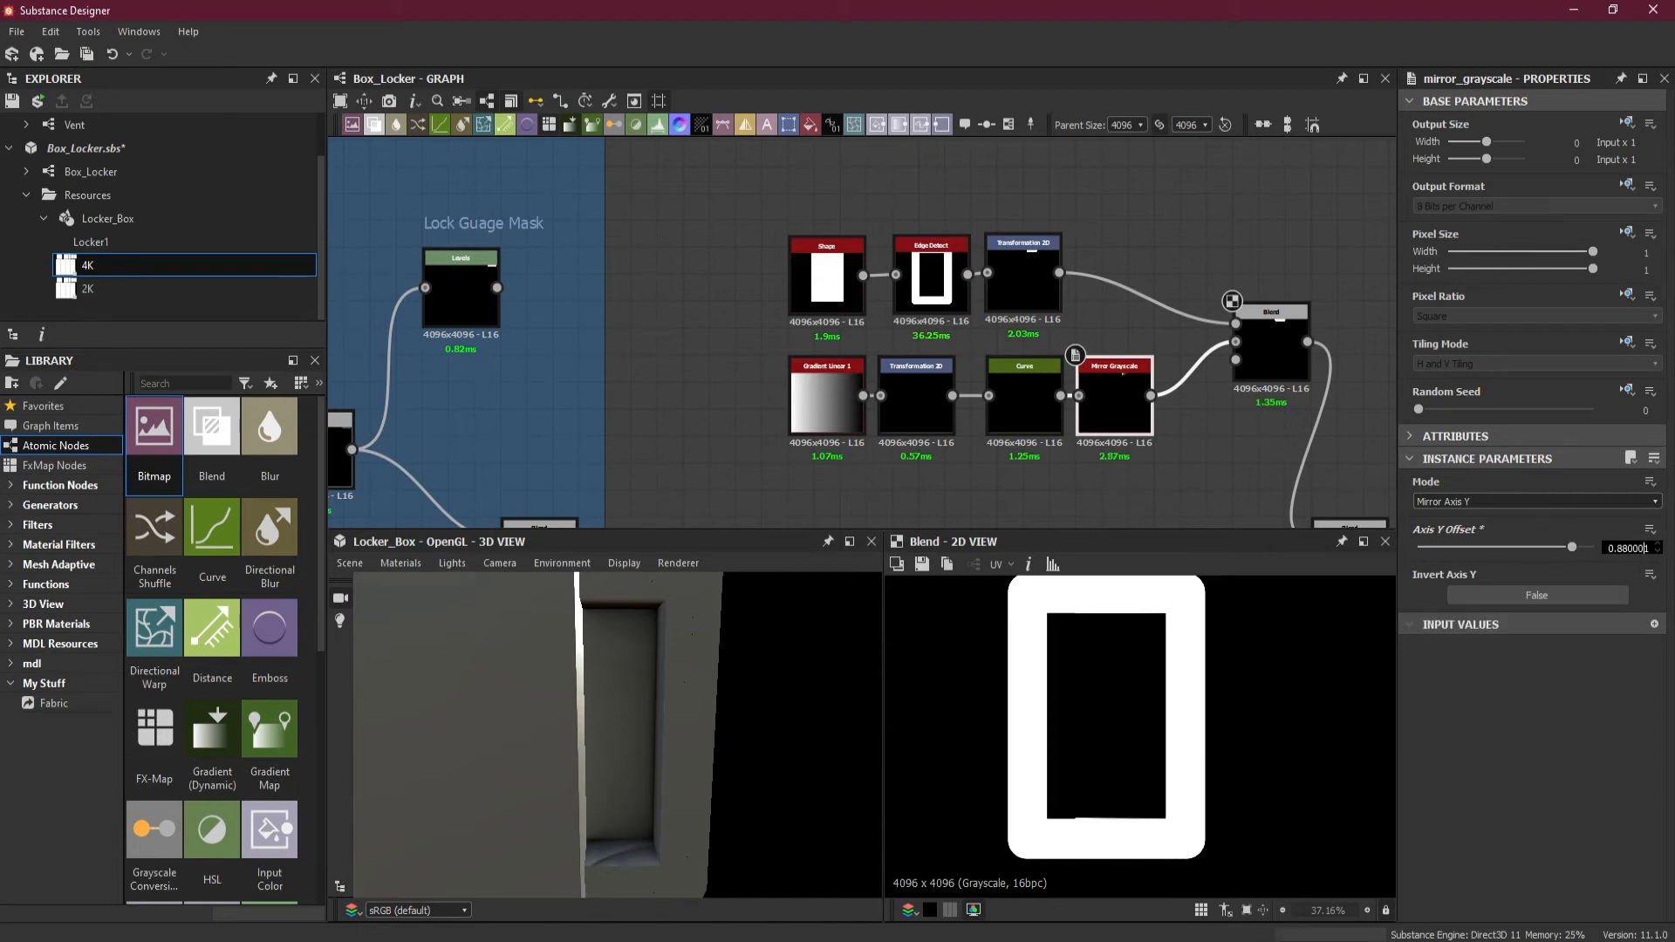
# Step: Nudge the gradient's Transformation 2D vertically to align the wedge with the frame's upper bar, at a Y offset of about 16.107
pyautogui.scroll(5, 1126, 845)
pyautogui.moveTo(1023, 280); pyautogui.dragTo(1024, 267)
pyautogui.click(917, 401)
pyautogui.scroll(-5, 1158, 698)
pyautogui.moveTo(1129, 593); pyautogui.dragTo(1129, 658, button='middle')
pyautogui.moveTo(1129, 656); pyautogui.dragTo(1130, 650)
pyautogui.scroll(5, 1163, 609)
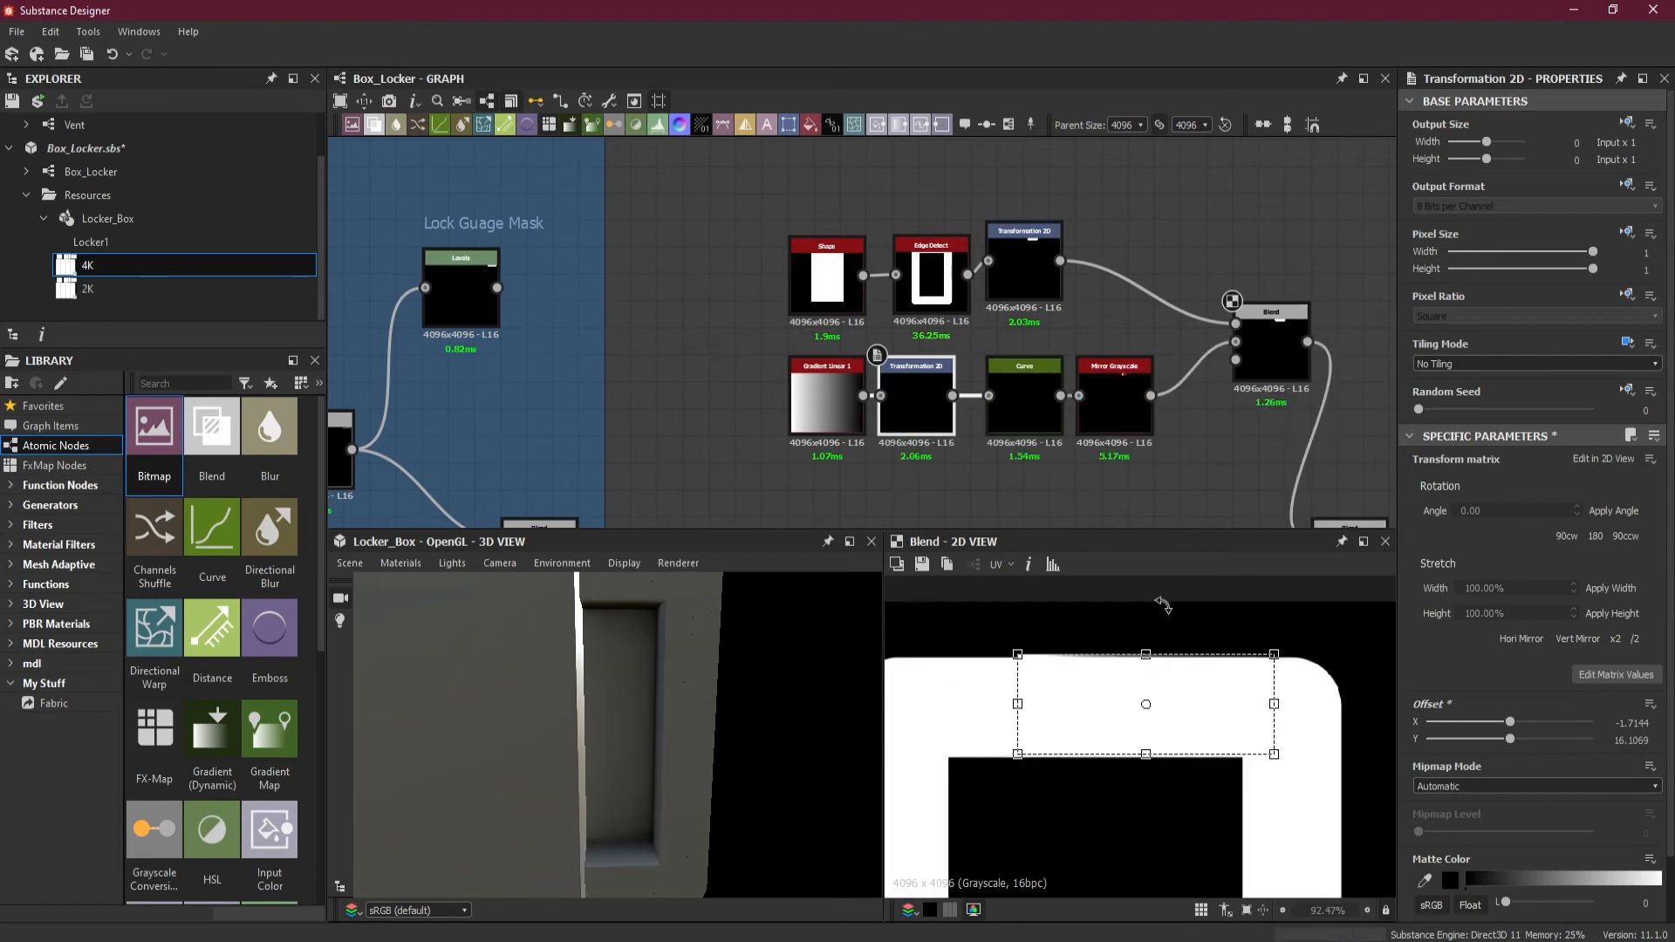
# Step: Nudge the frame's Transformation 2D vertically to a Y offset of about 1.4769
pyautogui.click(931, 278)
pyautogui.moveTo(1242, 818); pyautogui.dragTo(1178, 669, button='middle')
pyautogui.scroll(-5, 1169, 663)
pyautogui.click(1024, 266)
pyautogui.moveTo(1024, 271); pyautogui.dragTo(1024, 290, button='middle')
pyautogui.moveTo(1200, 702); pyautogui.dragTo(1197, 699)
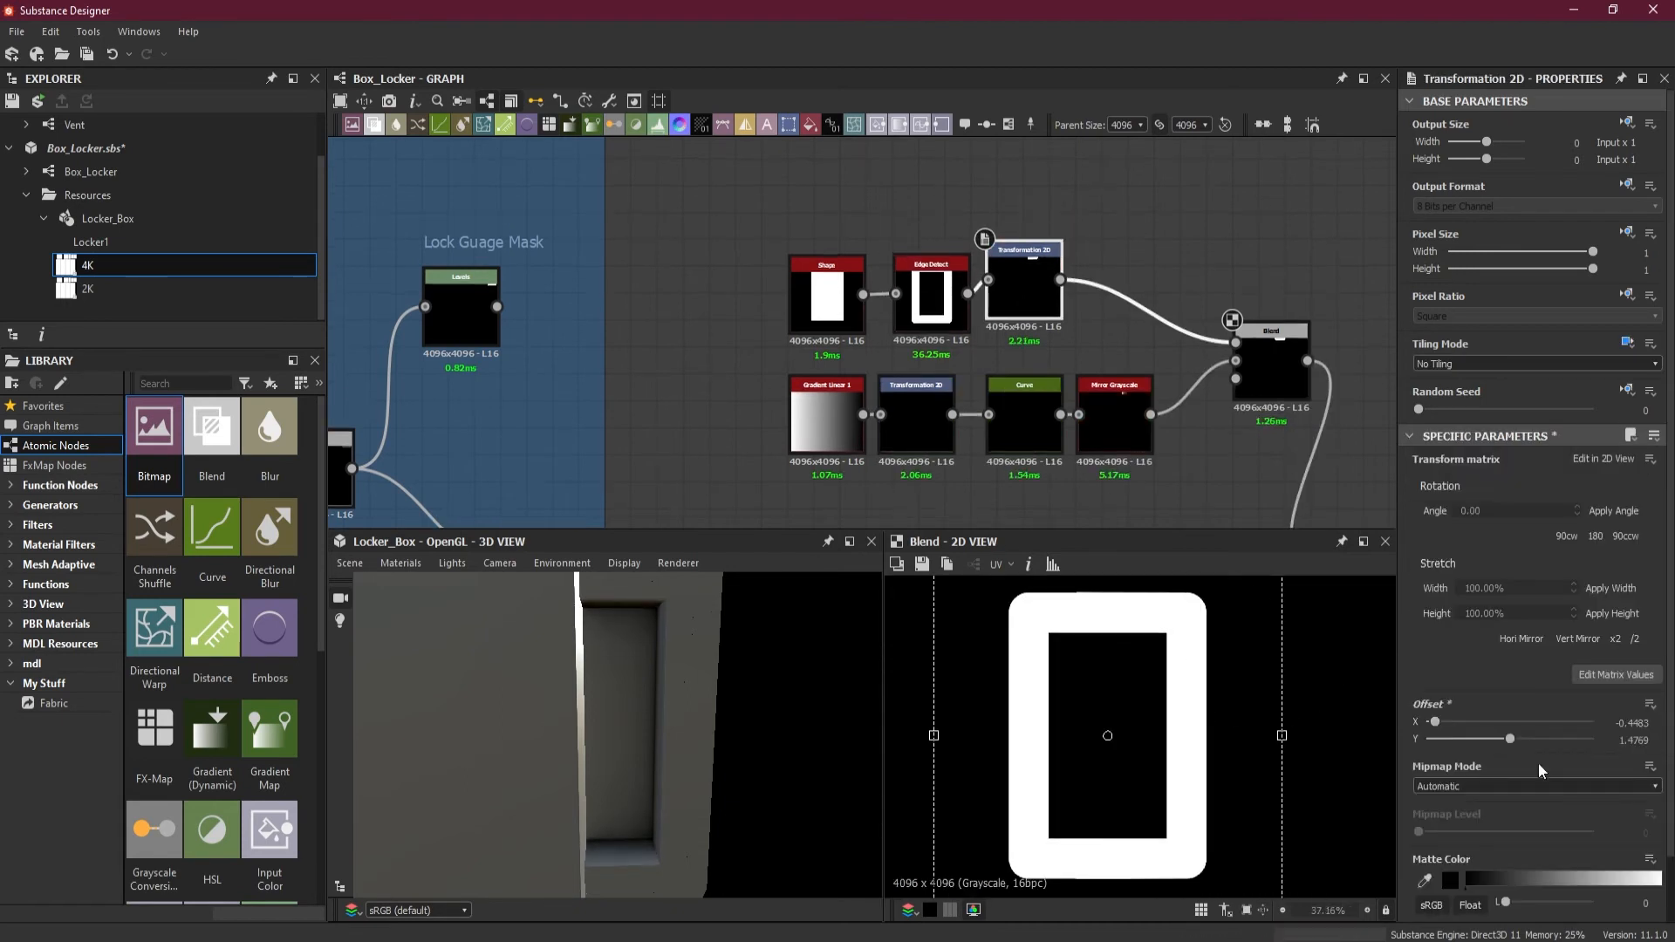
# Step: Set the Edge Detect node's Edge Width to 15.75
pyautogui.scroll(-1, 1175, 726)
pyautogui.click(932, 293)
pyautogui.moveTo(1579, 500); pyautogui.dragTo(1660, 504)
pyautogui.scroll(7, 1109, 618)
pyautogui.click(1656, 497)
pyautogui.click(1656, 497)
pyautogui.write('75')
pyautogui.press('Return')
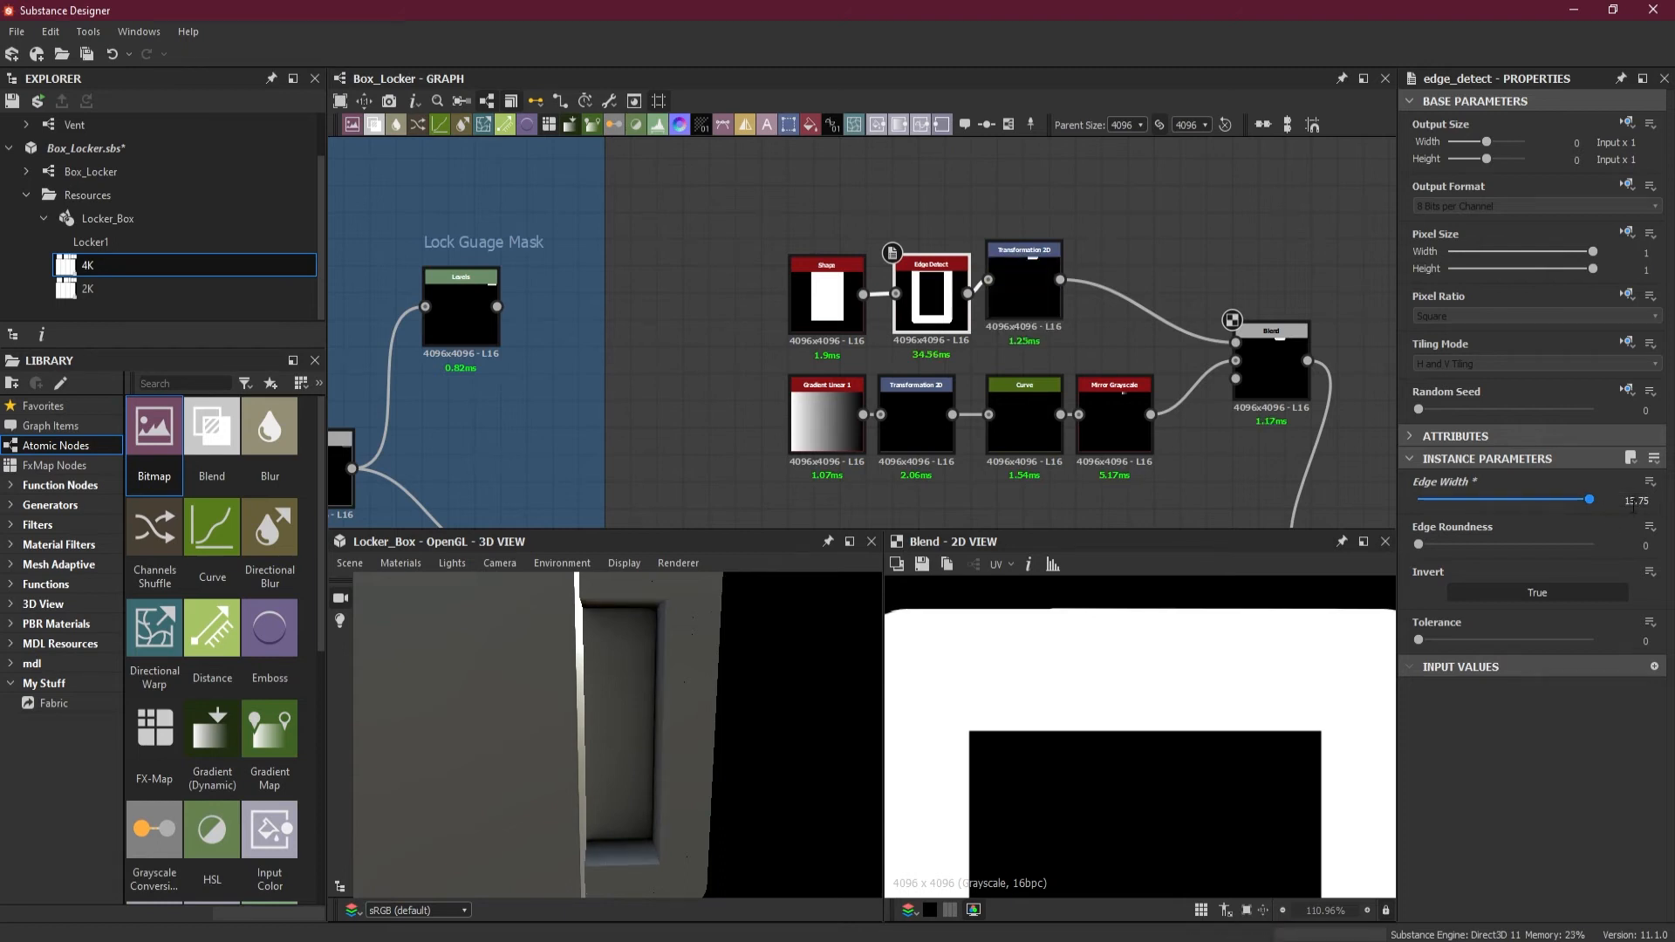
# Step: Check the whole frame and fine-adjust its Transformation 2D to a Y offset of about 1.4767
pyautogui.scroll(-6, 1166, 631)
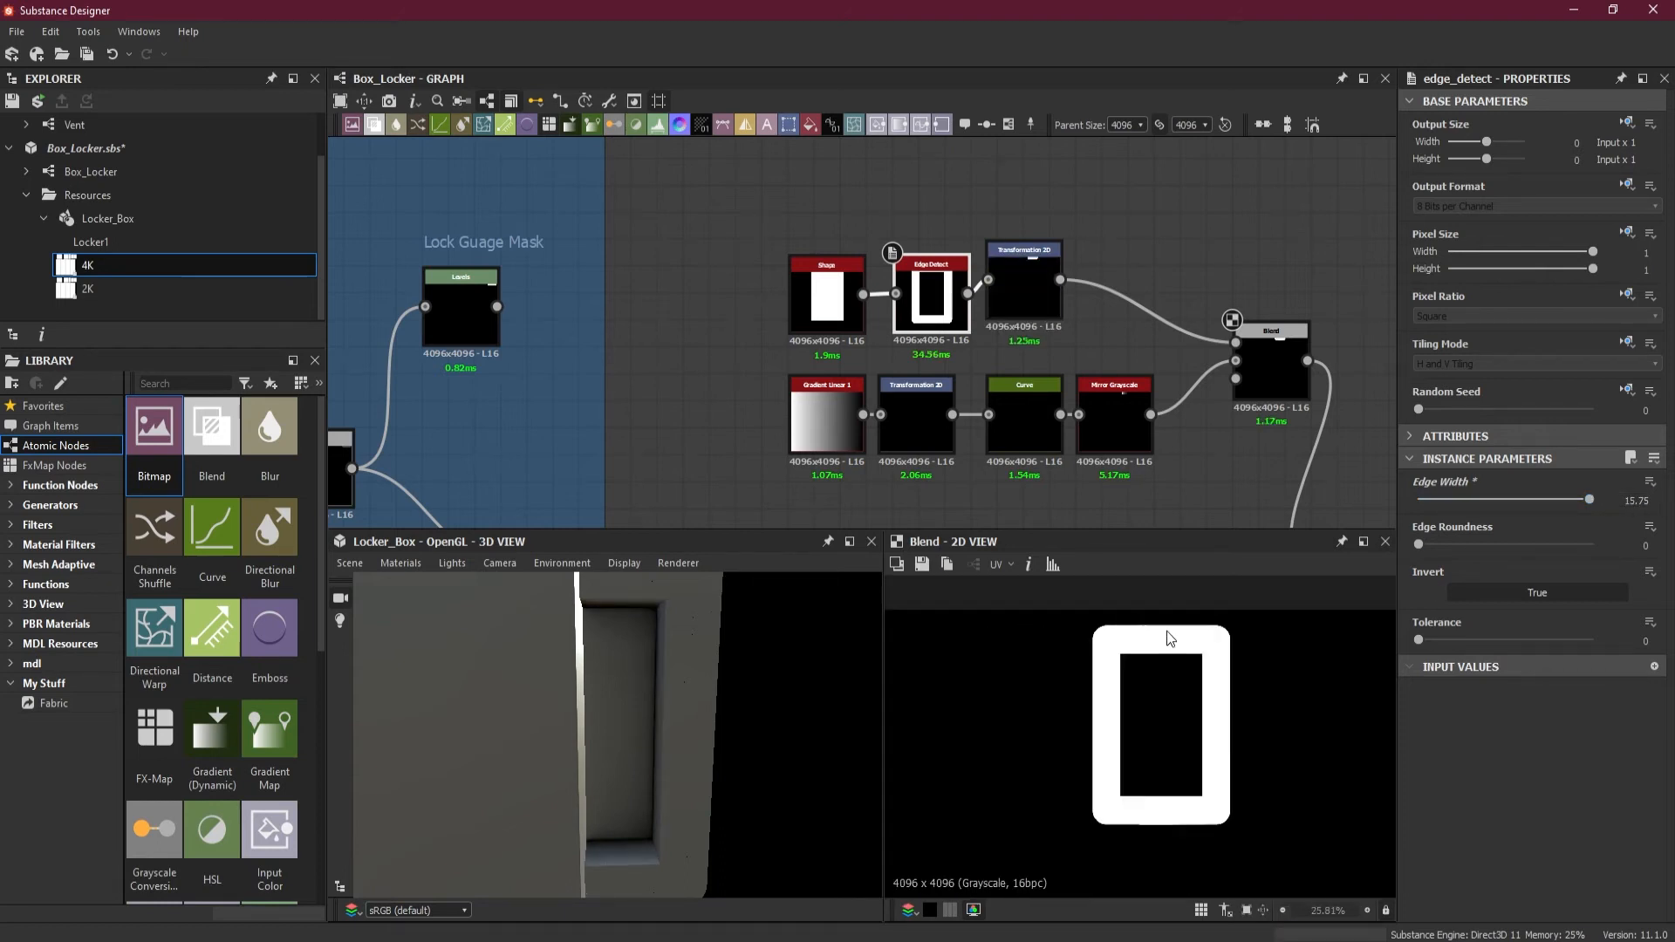
pyautogui.moveTo(1222, 717); pyautogui.dragTo(1218, 750, button='middle')
pyautogui.click(1024, 288)
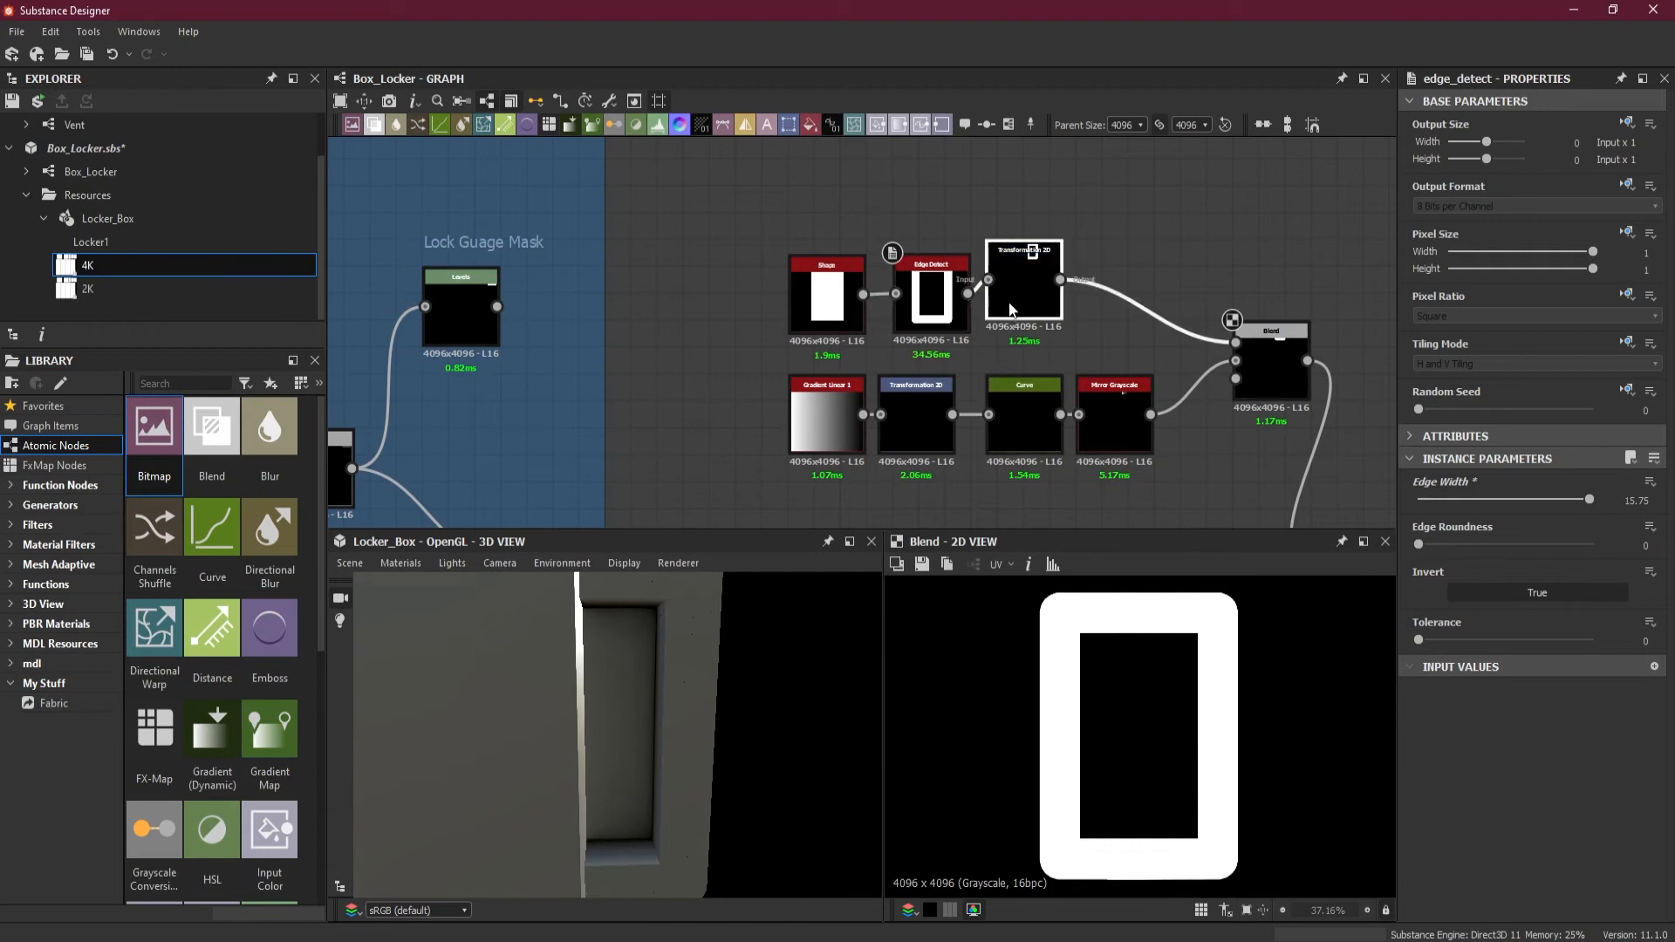
pyautogui.click(1222, 799)
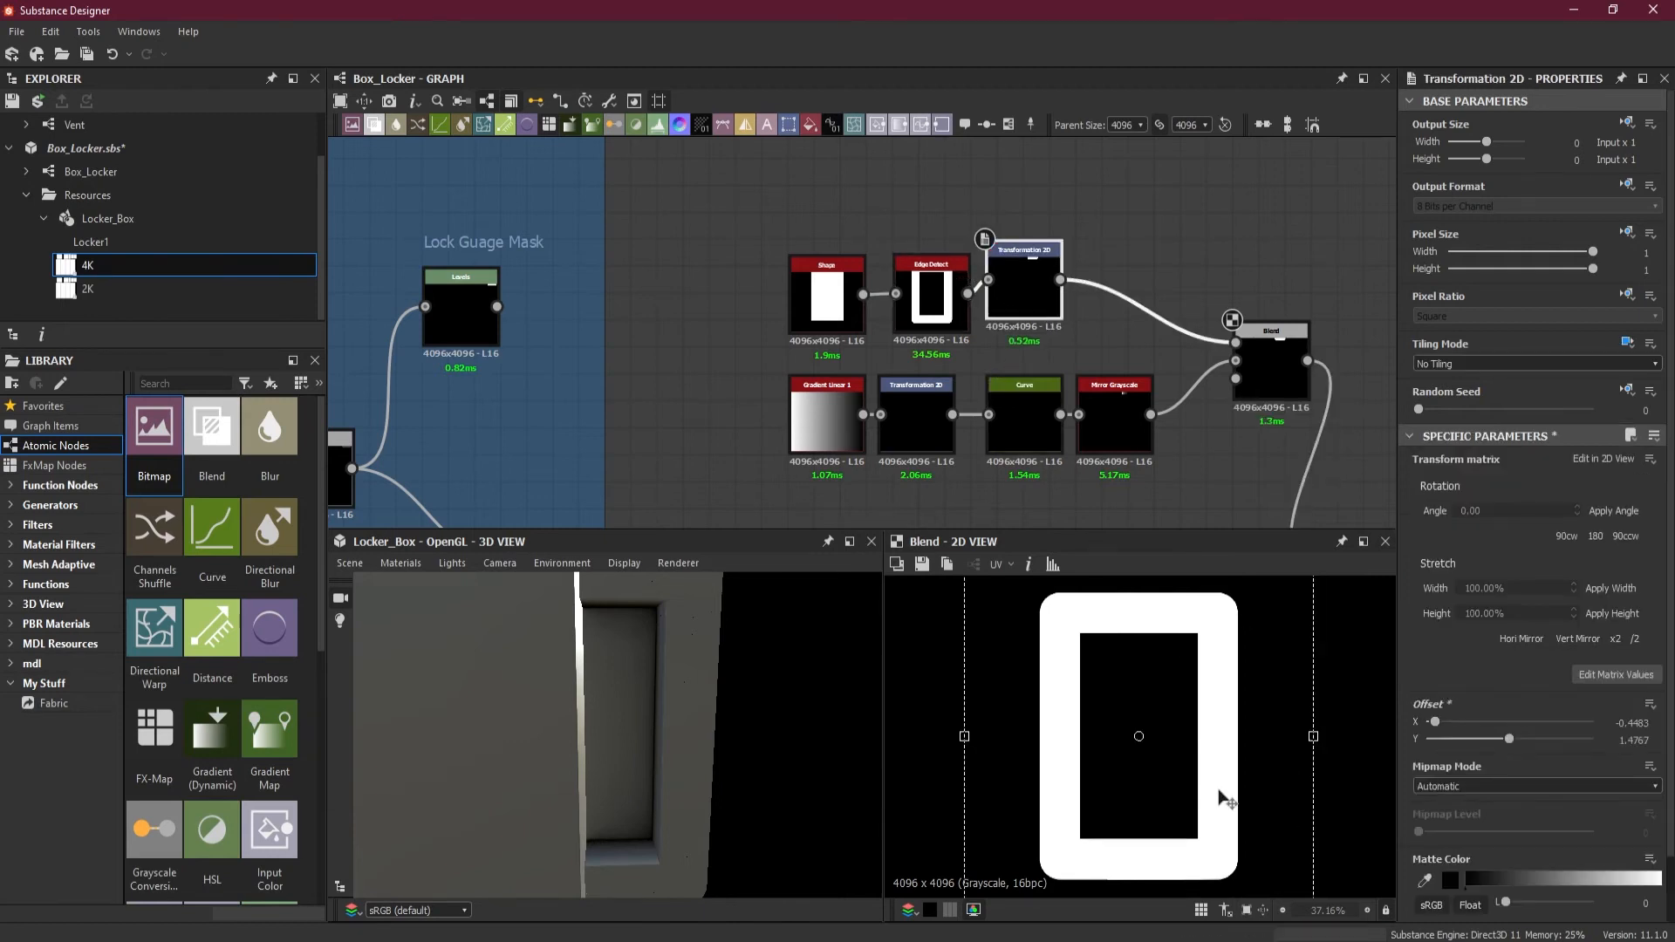
# Step: Try other Blending Modes such as Multiply and Divide on the frame-and-wedge Blend, ending back on Add (Linear Dodge)
pyautogui.click(1255, 363)
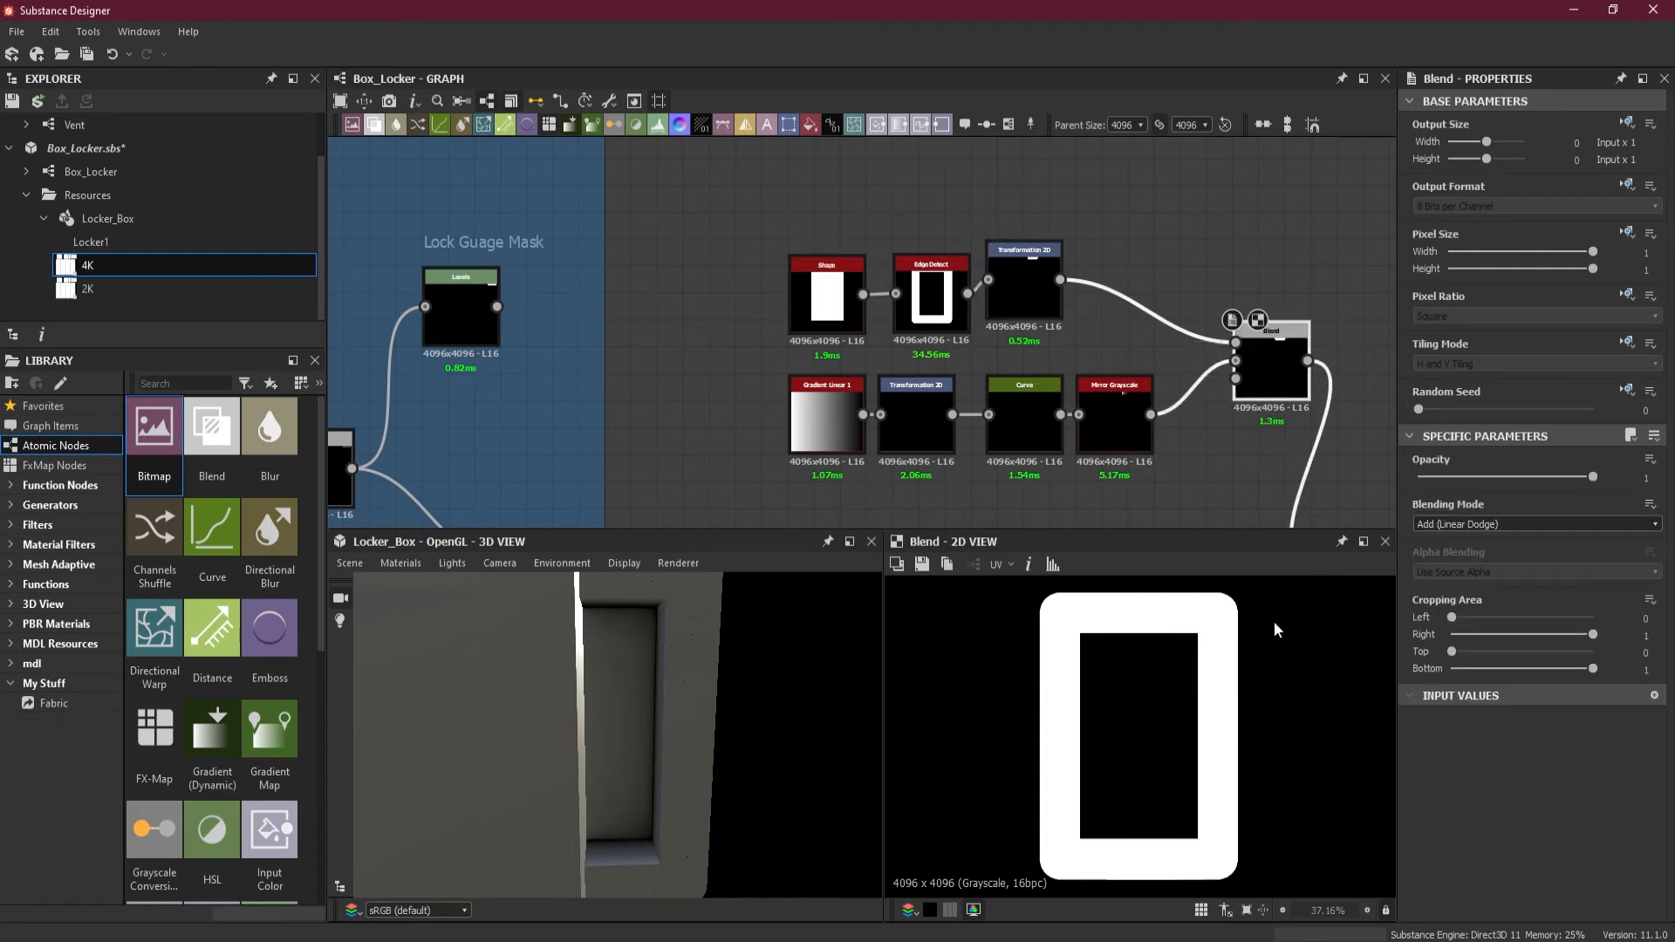
pyautogui.scroll(-2, 1175, 716)
pyautogui.moveTo(752, 779); pyautogui.dragTo(640, 758)
pyautogui.click(1500, 526)
pyautogui.click(1500, 525)
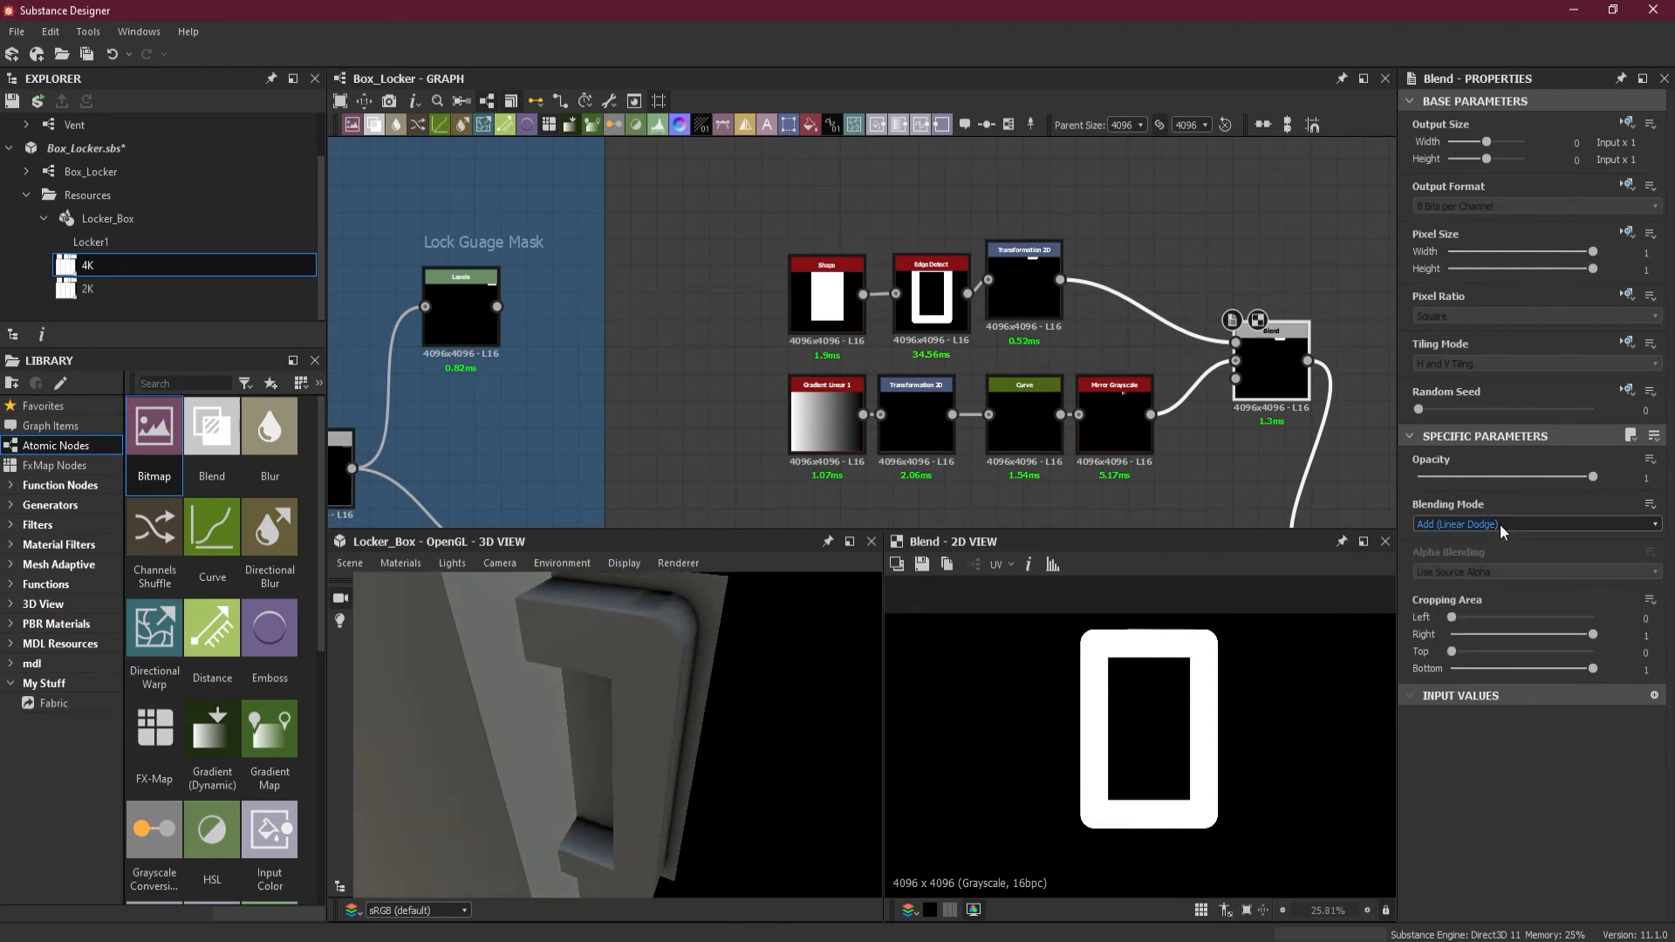
pyautogui.scroll(-1, 1500, 525)
pyautogui.scroll(-1, 1500, 525)
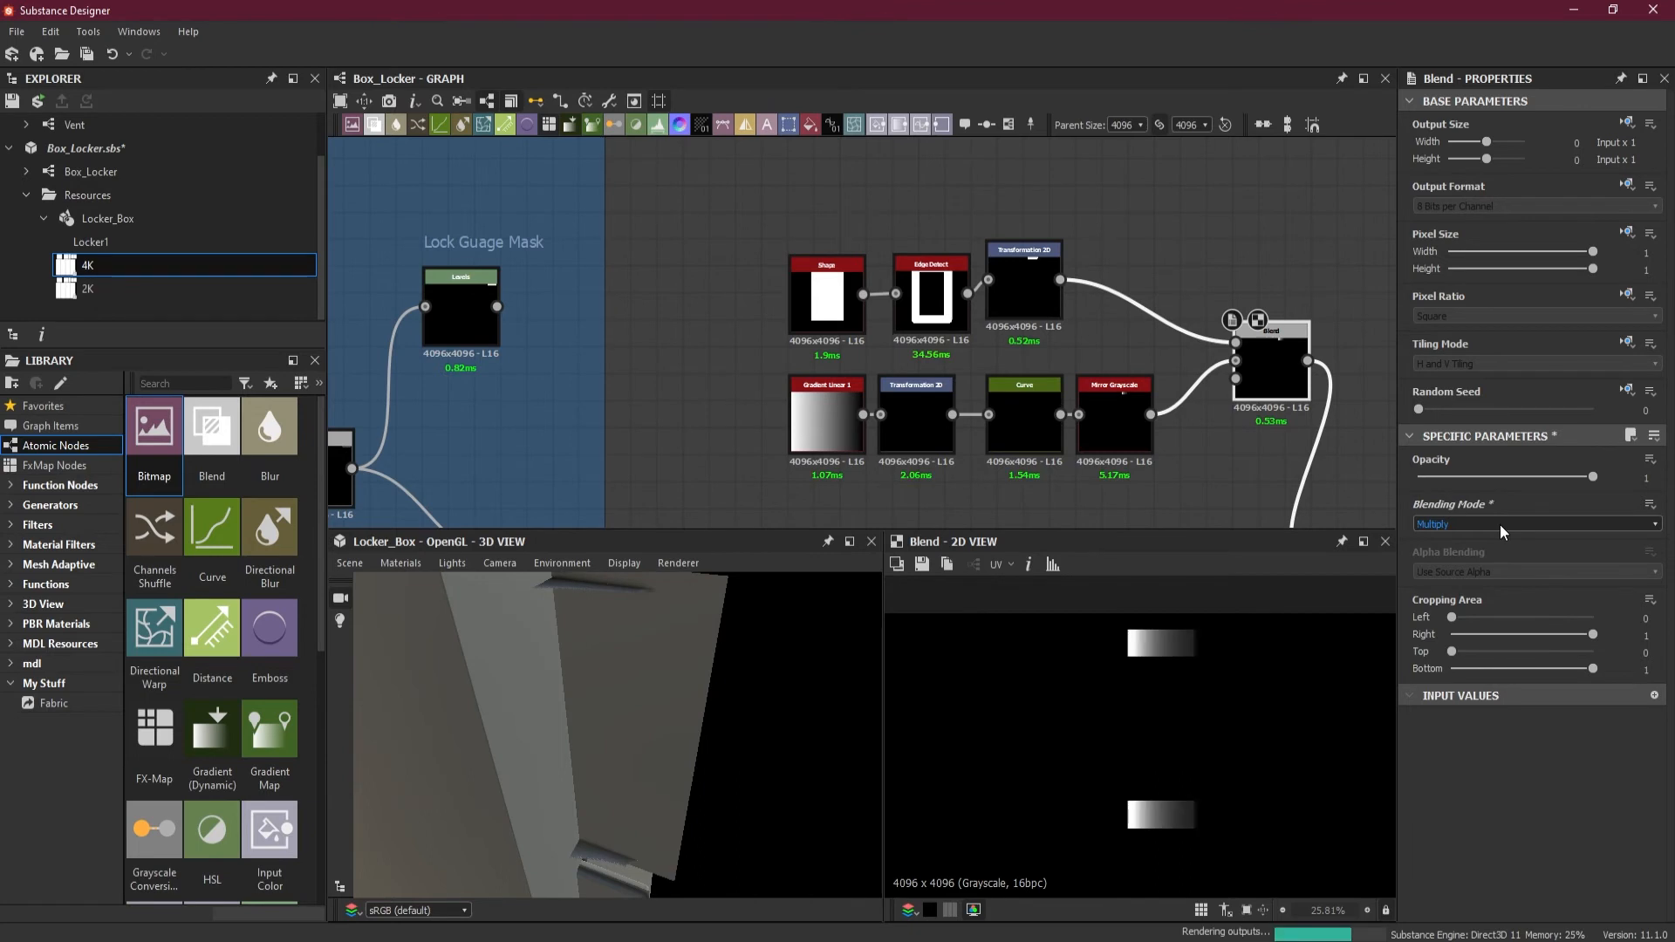
pyautogui.scroll(-1, 1500, 525)
pyautogui.scroll(-1, 1500, 525)
pyautogui.scroll(-1, 1500, 525)
pyautogui.scroll(6, 1500, 525)
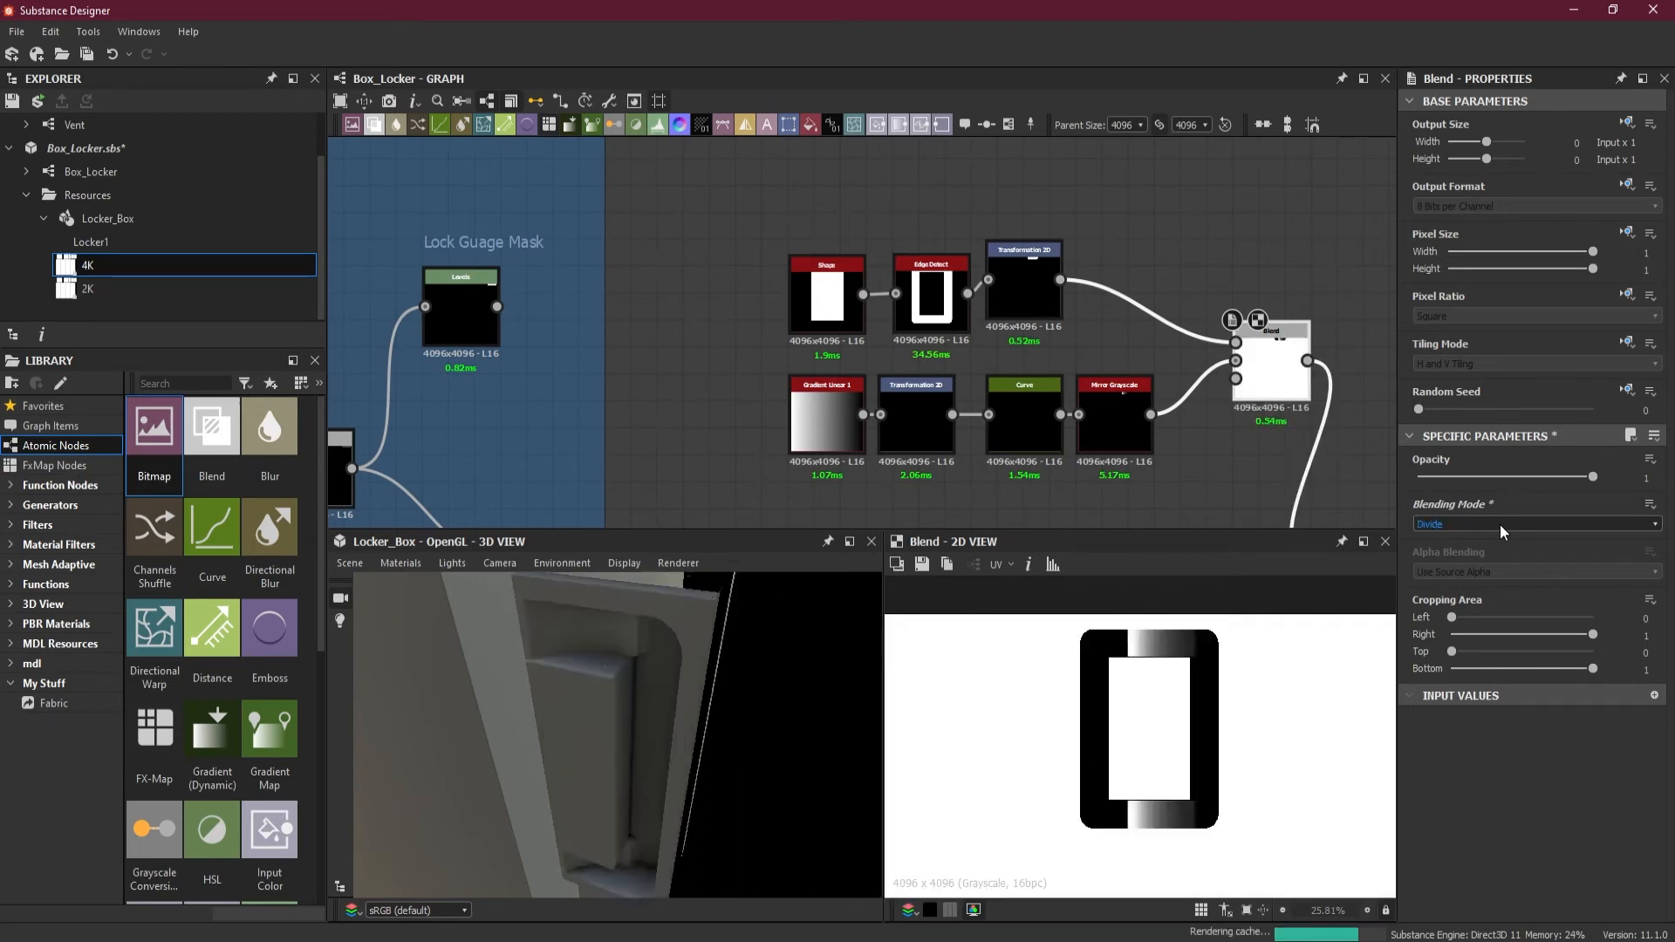
pyautogui.scroll(-1, 1500, 525)
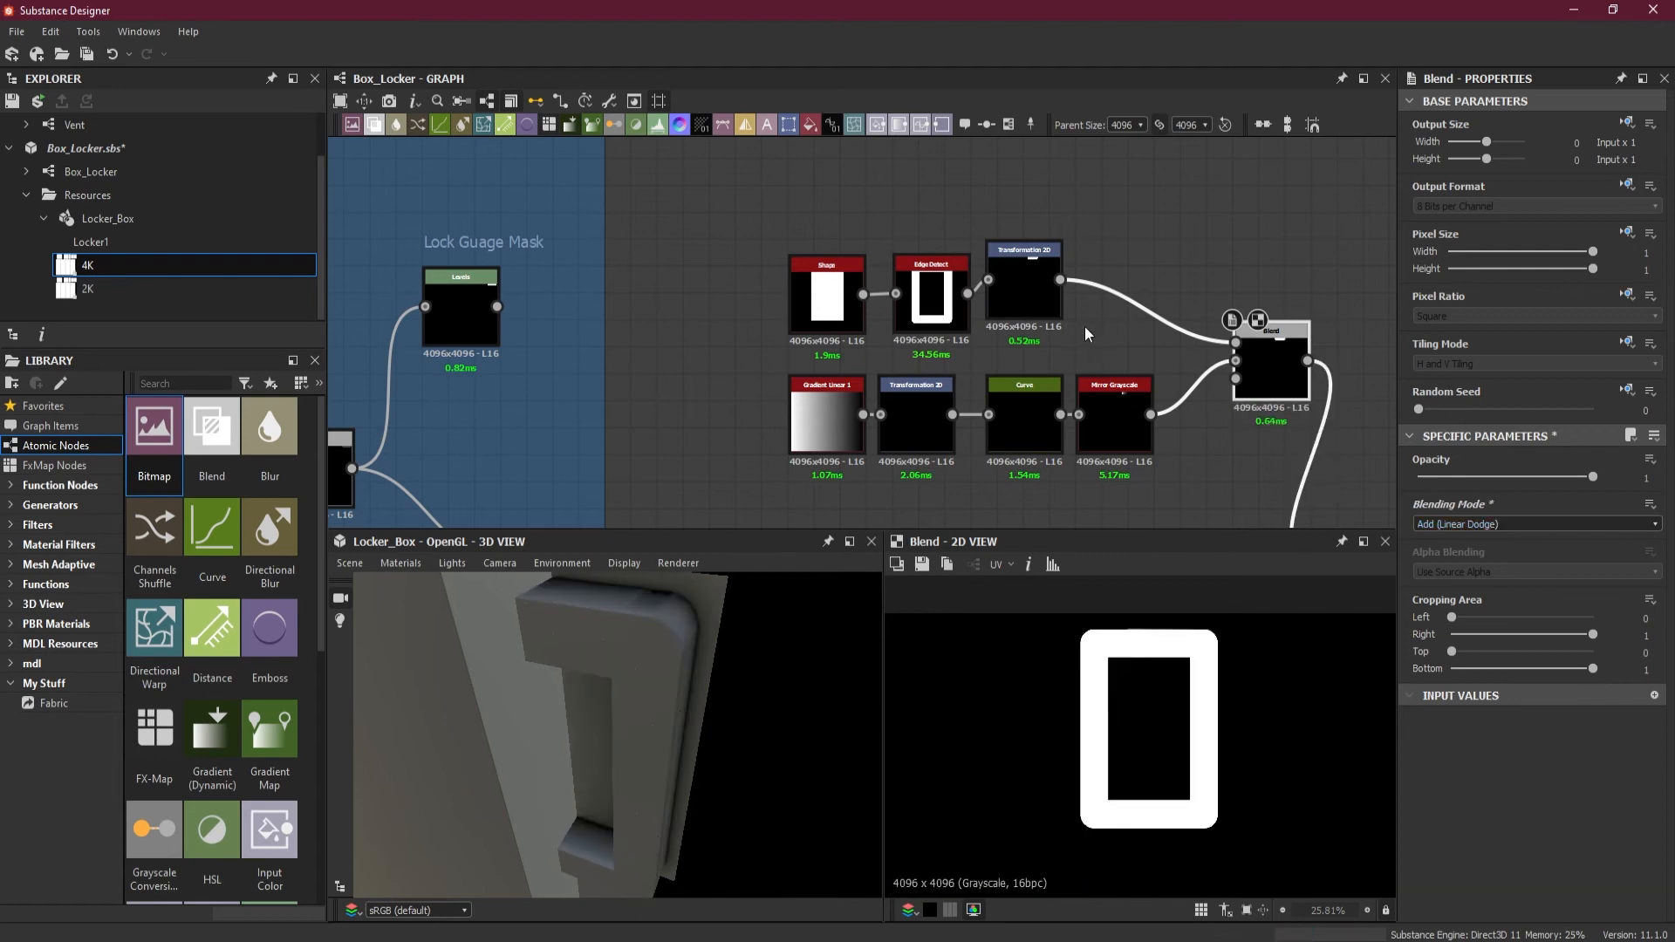
# Step: Insert a Levels node between the frame's Transformation 2D and the Blend's foreground input, and show it in the 2D view
pyautogui.press('space')
pyautogui.write('lev')
pyautogui.click(1197, 364)
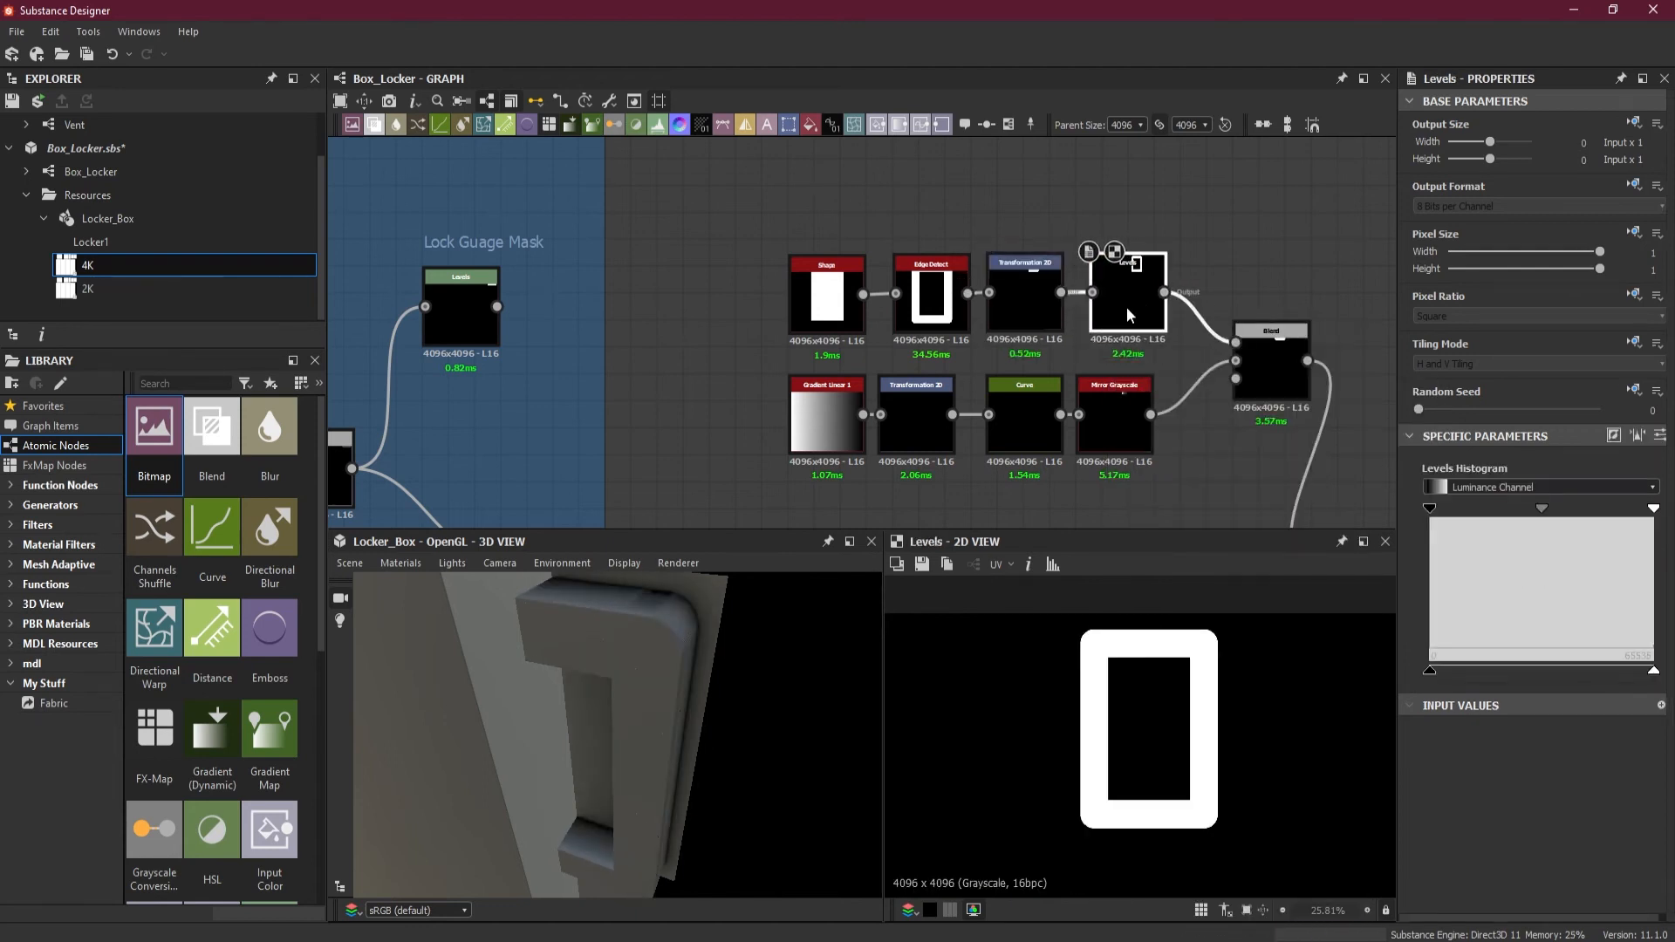
# Step: Lower the frame Levels node's white output level to darken the frame, and set the Blend's Blending Mode to Max (Lighten)
pyautogui.moveTo(1557, 671); pyautogui.dragTo(1480, 671)
pyautogui.click(1267, 376)
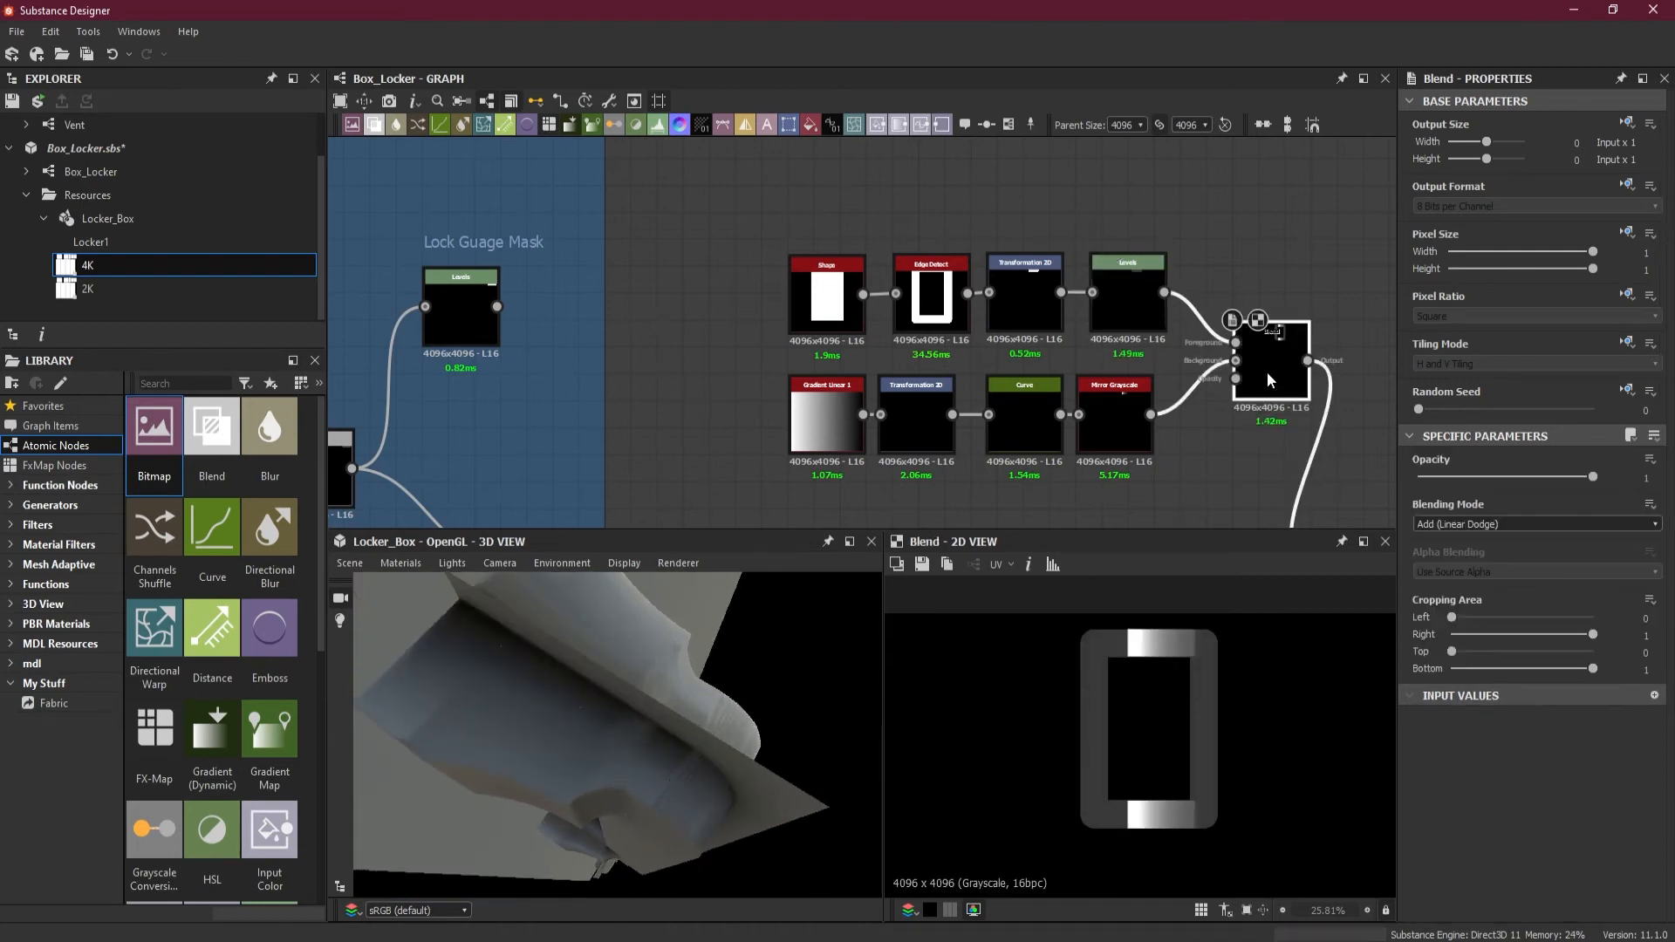
pyautogui.click(1551, 528)
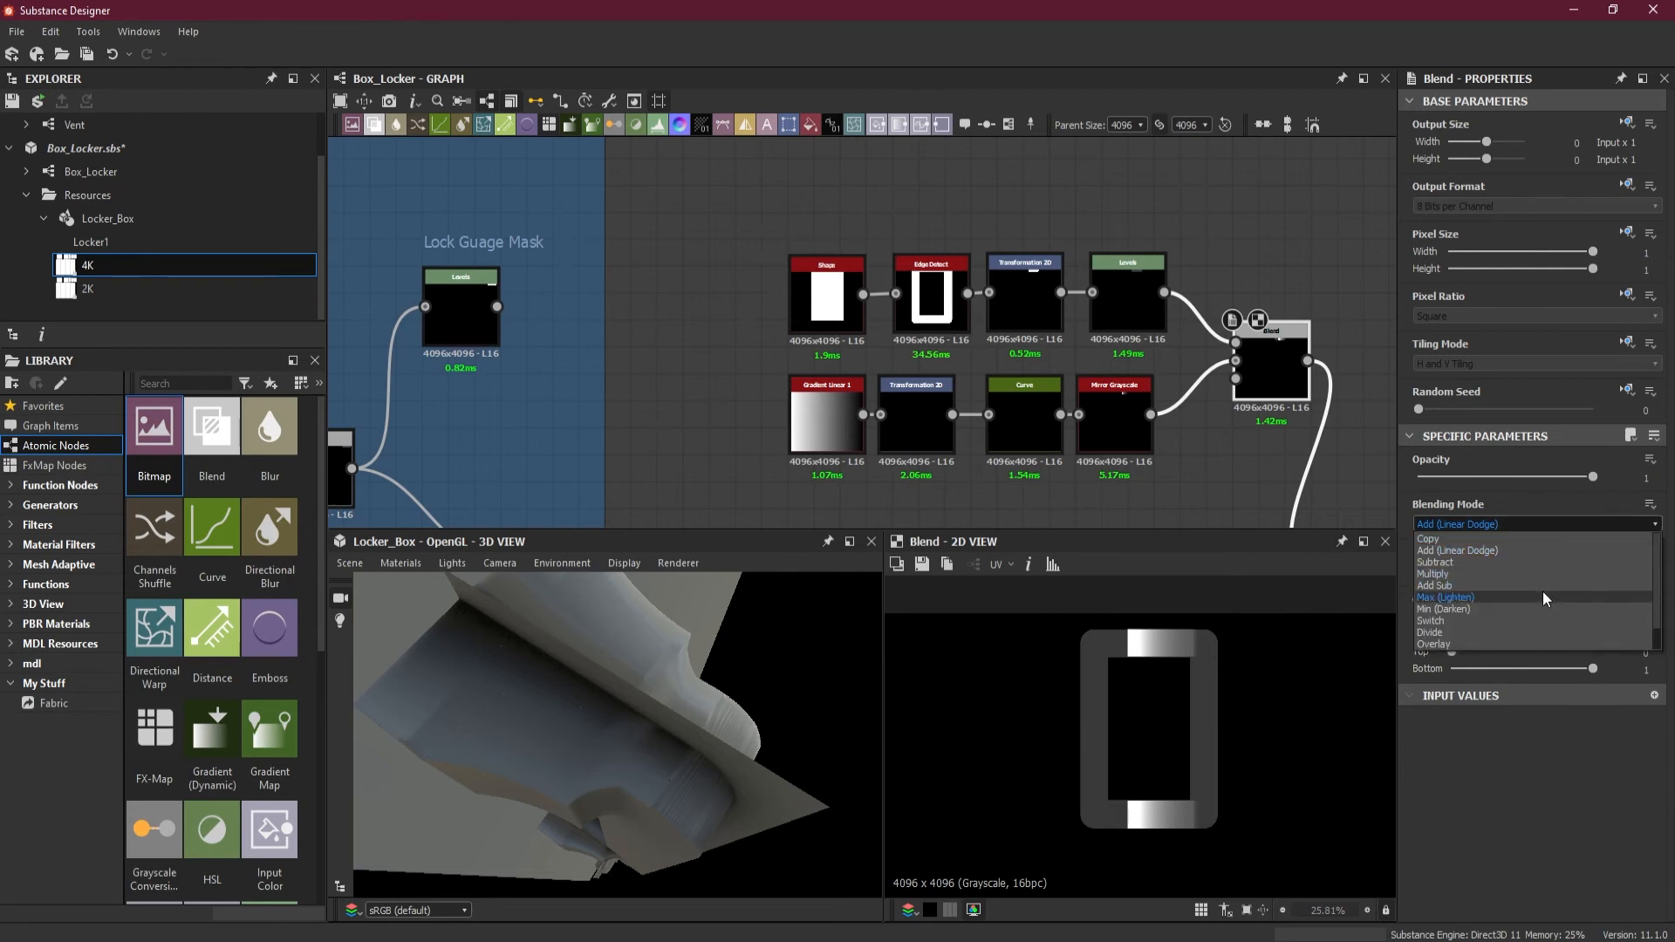
pyautogui.click(1543, 589)
pyautogui.moveTo(500, 771); pyautogui.dragTo(736, 646)
pyautogui.moveTo(736, 645); pyautogui.dragTo(743, 738, button='middle')
pyautogui.moveTo(744, 738); pyautogui.dragTo(641, 731)
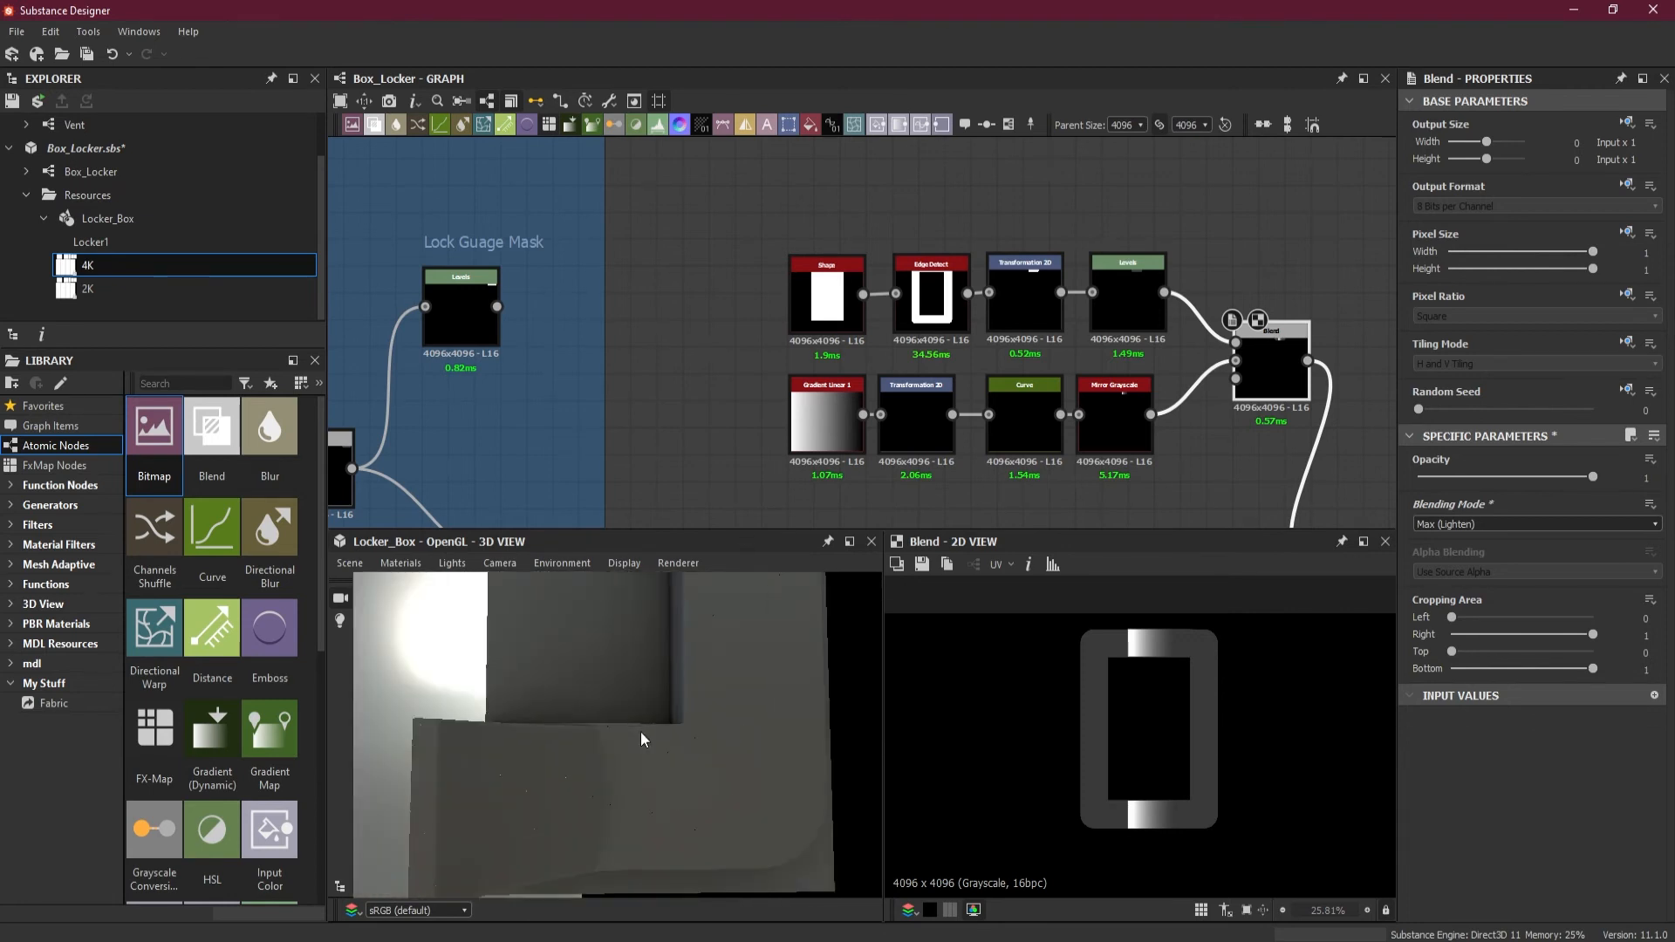
# Step: Fine-tune the frame's Transformation 2D vertically to a Y offset of about 1.471, aligning its bars with the gradient wedges
pyautogui.click(1028, 306)
pyautogui.scroll(6, 1116, 642)
pyautogui.moveTo(1143, 577); pyautogui.dragTo(1152, 598)
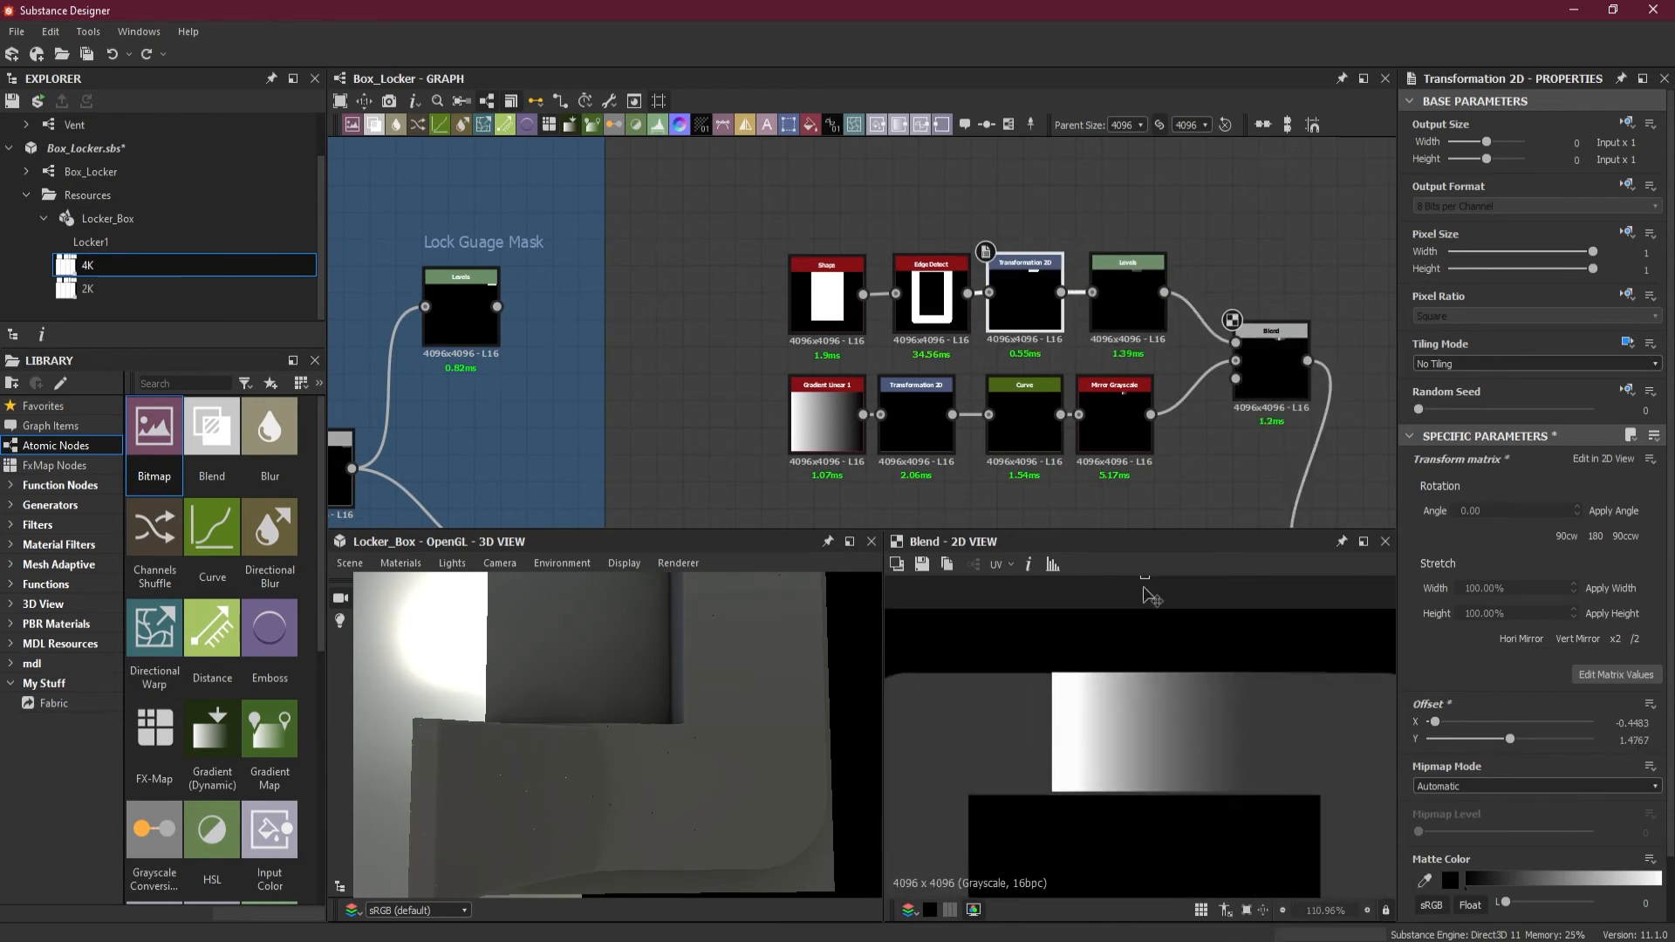
pyautogui.moveTo(1152, 602); pyautogui.dragTo(1095, 663, button='middle')
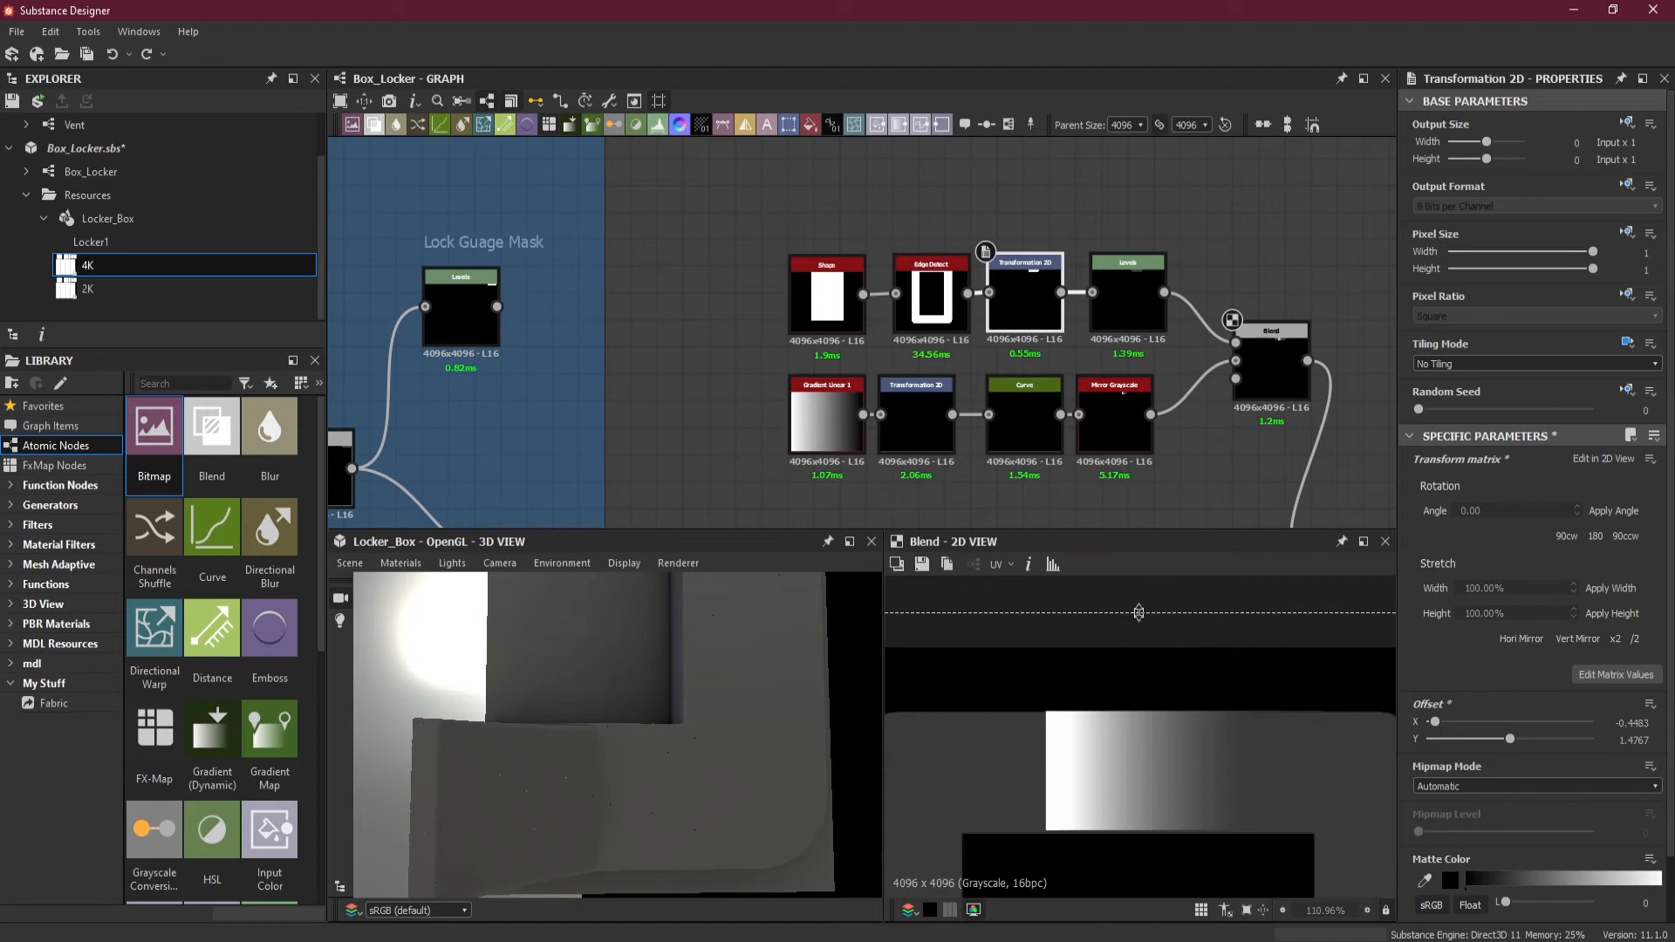
pyautogui.moveTo(1138, 613); pyautogui.dragTo(1137, 612)
pyautogui.scroll(-3, 1135, 687)
pyautogui.moveTo(1159, 785); pyautogui.dragTo(1155, 471, button='middle')
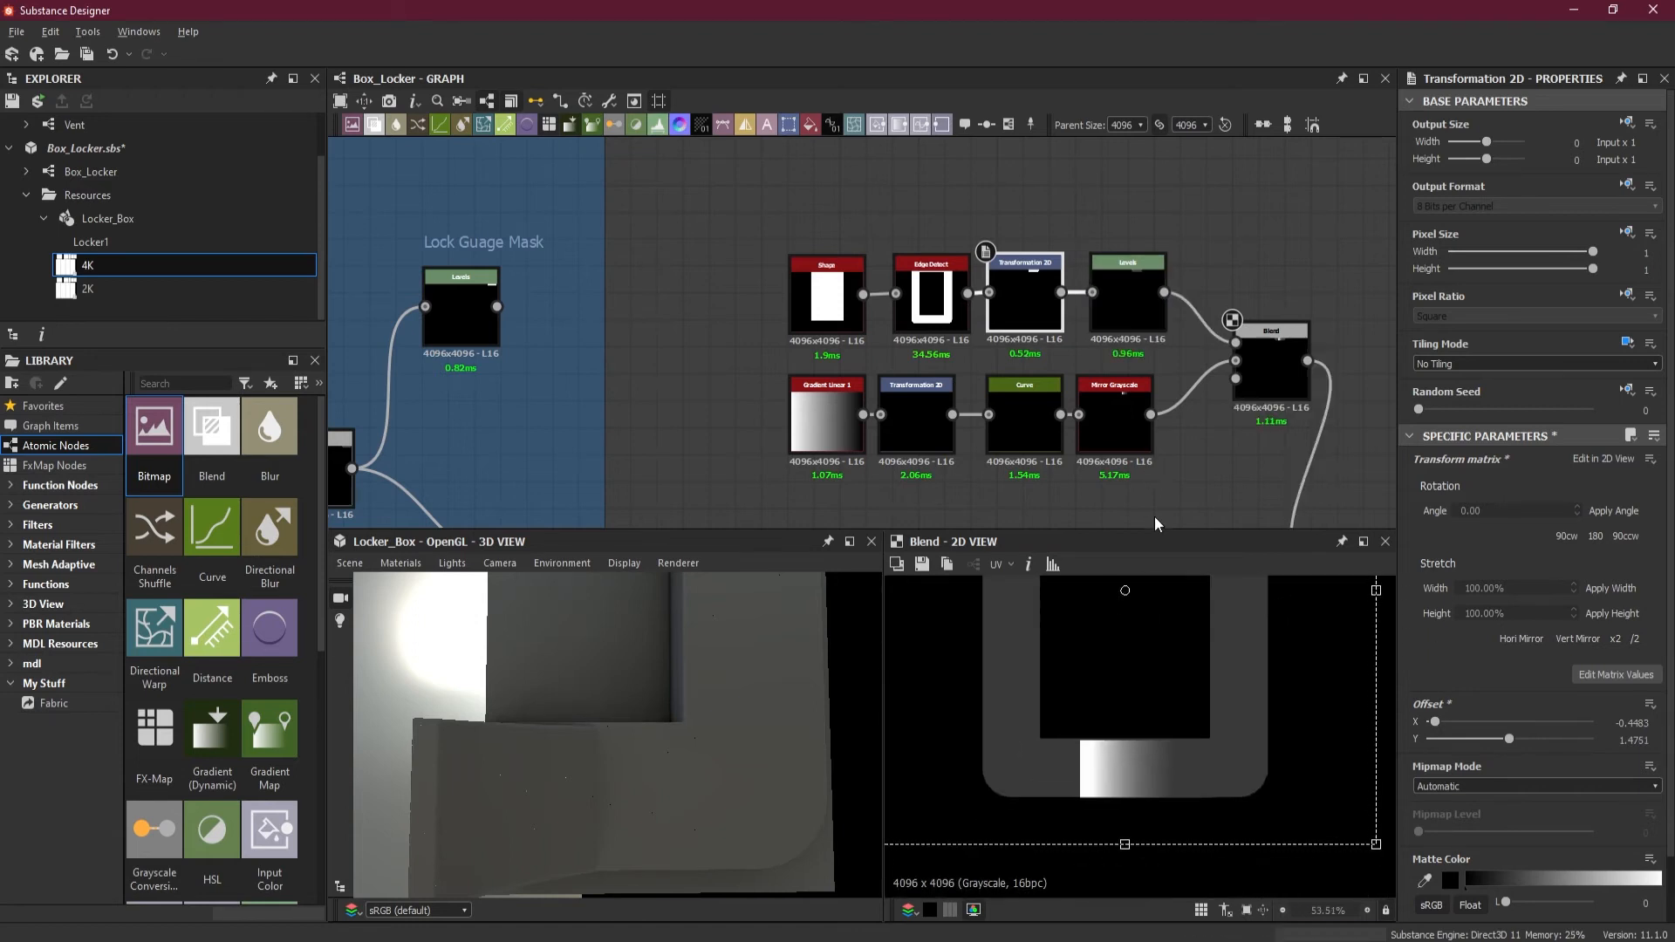
pyautogui.scroll(3, 1140, 809)
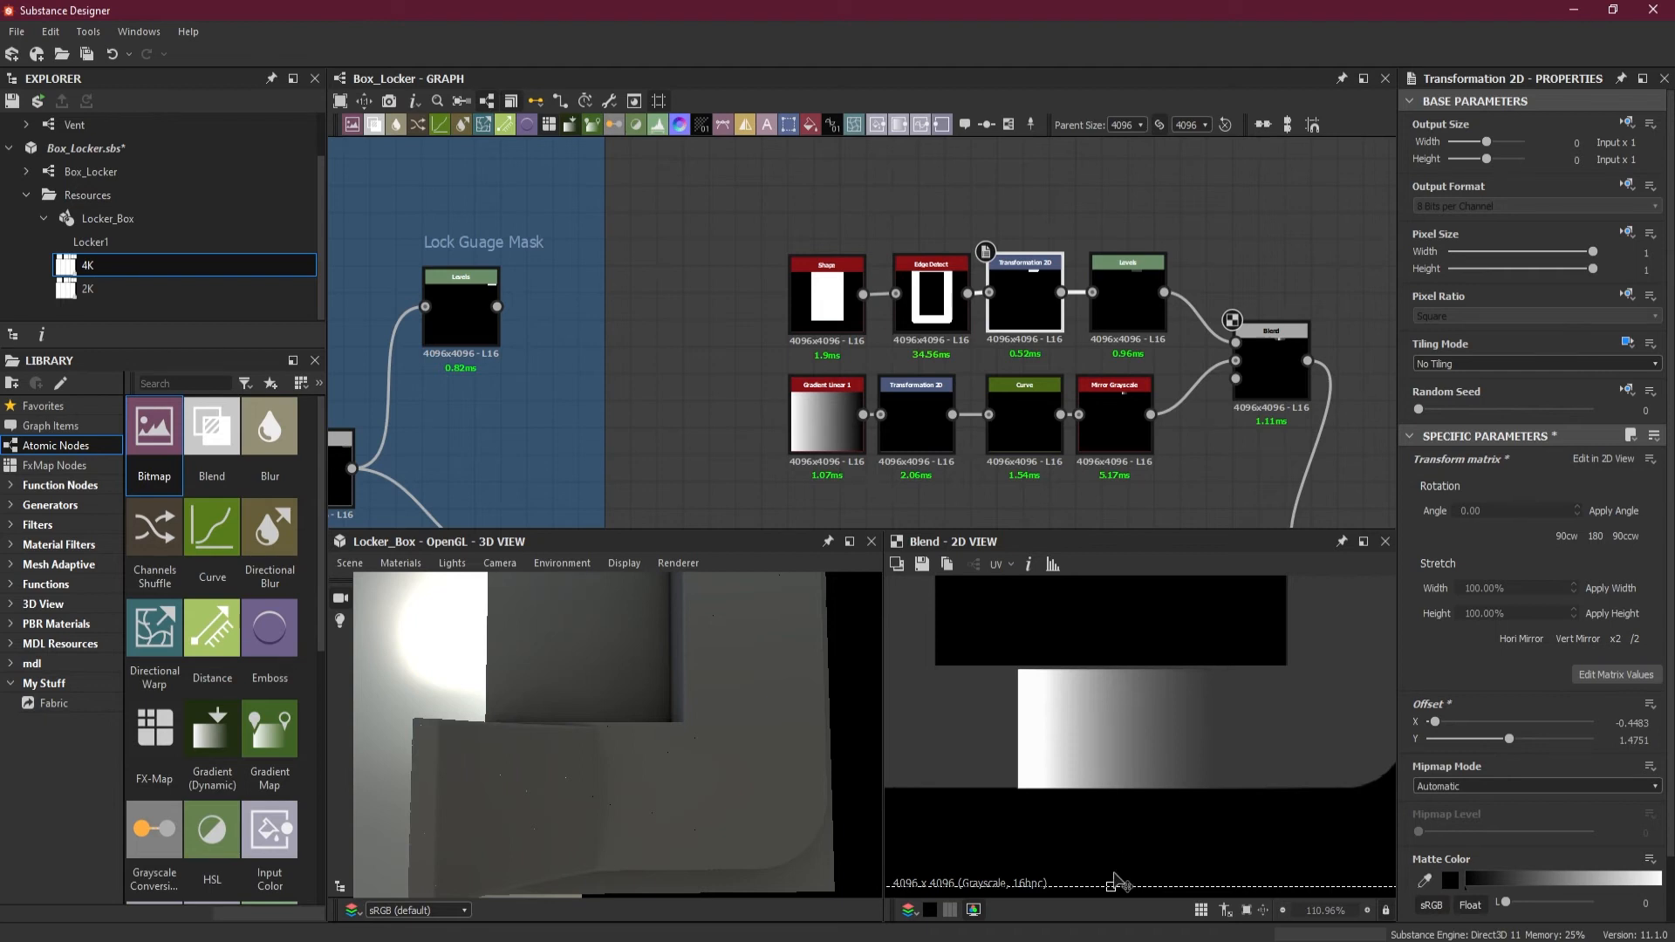
pyautogui.scroll(-2, 1150, 804)
pyautogui.moveTo(1115, 875); pyautogui.dragTo(1117, 872)
pyautogui.moveTo(666, 644); pyautogui.dragTo(644, 696)
# Step: Insert a Blur HQ Grayscale node directly after the Blend that combines the frame and the wedges
pyautogui.scroll(-2, 1261, 328)
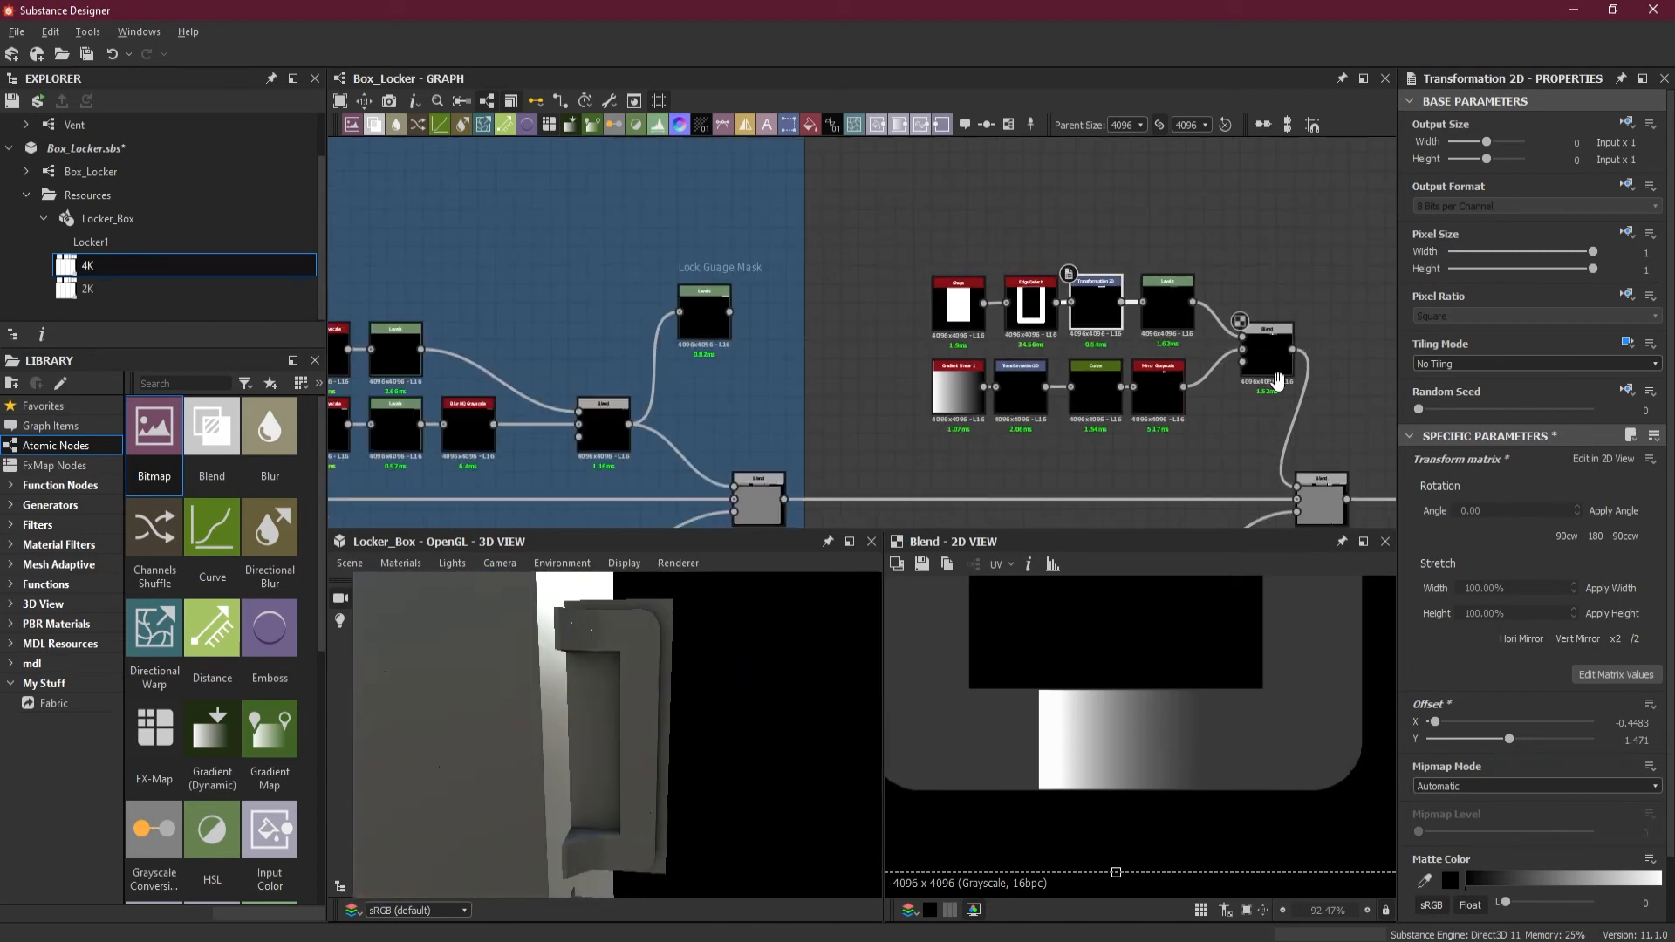
pyautogui.moveTo(1211, 511); pyautogui.dragTo(1328, 511)
pyautogui.click(1251, 316)
pyautogui.press('space')
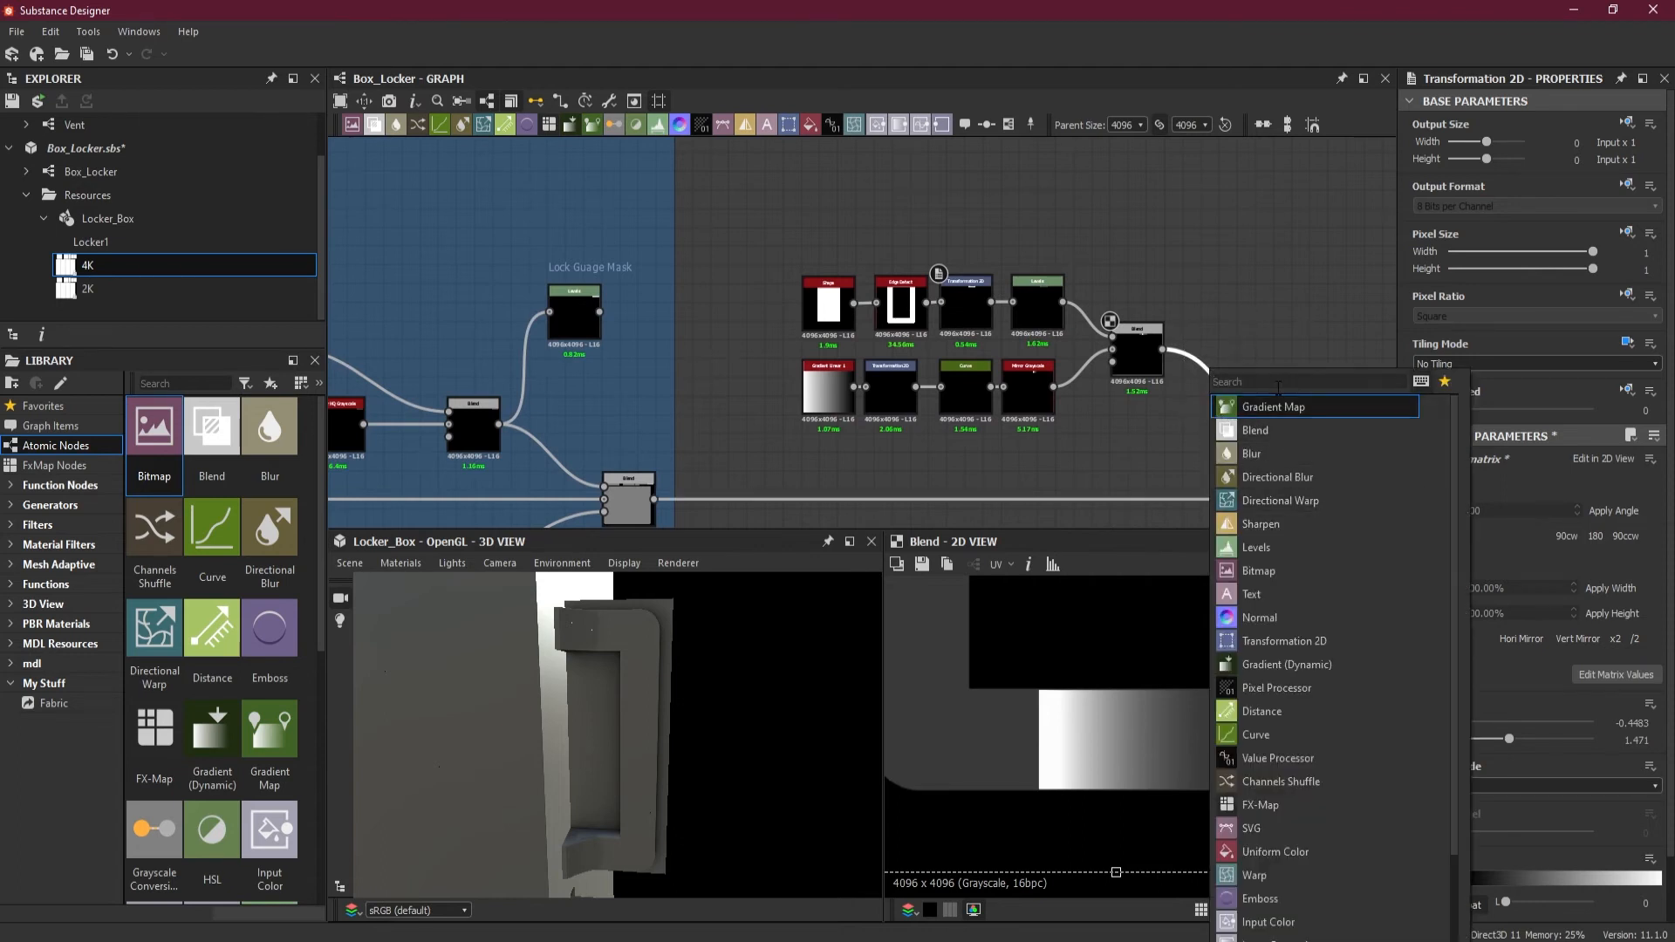
pyautogui.write('blur')
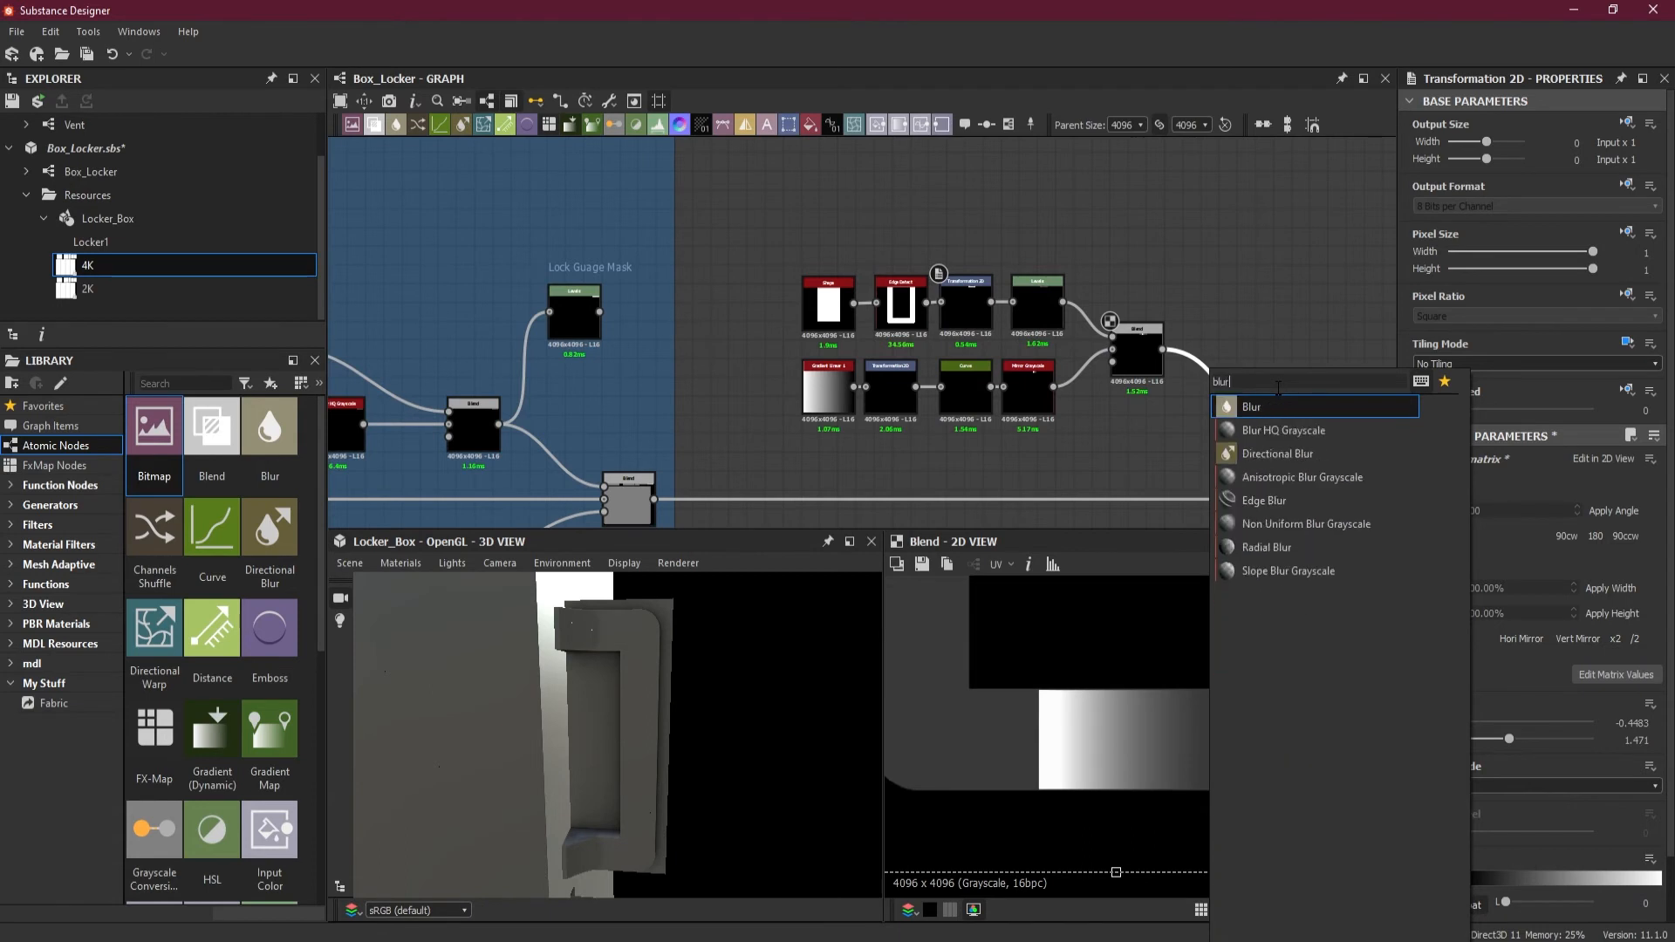
pyautogui.click(1288, 426)
pyautogui.moveTo(1245, 426); pyautogui.dragTo(1211, 354)
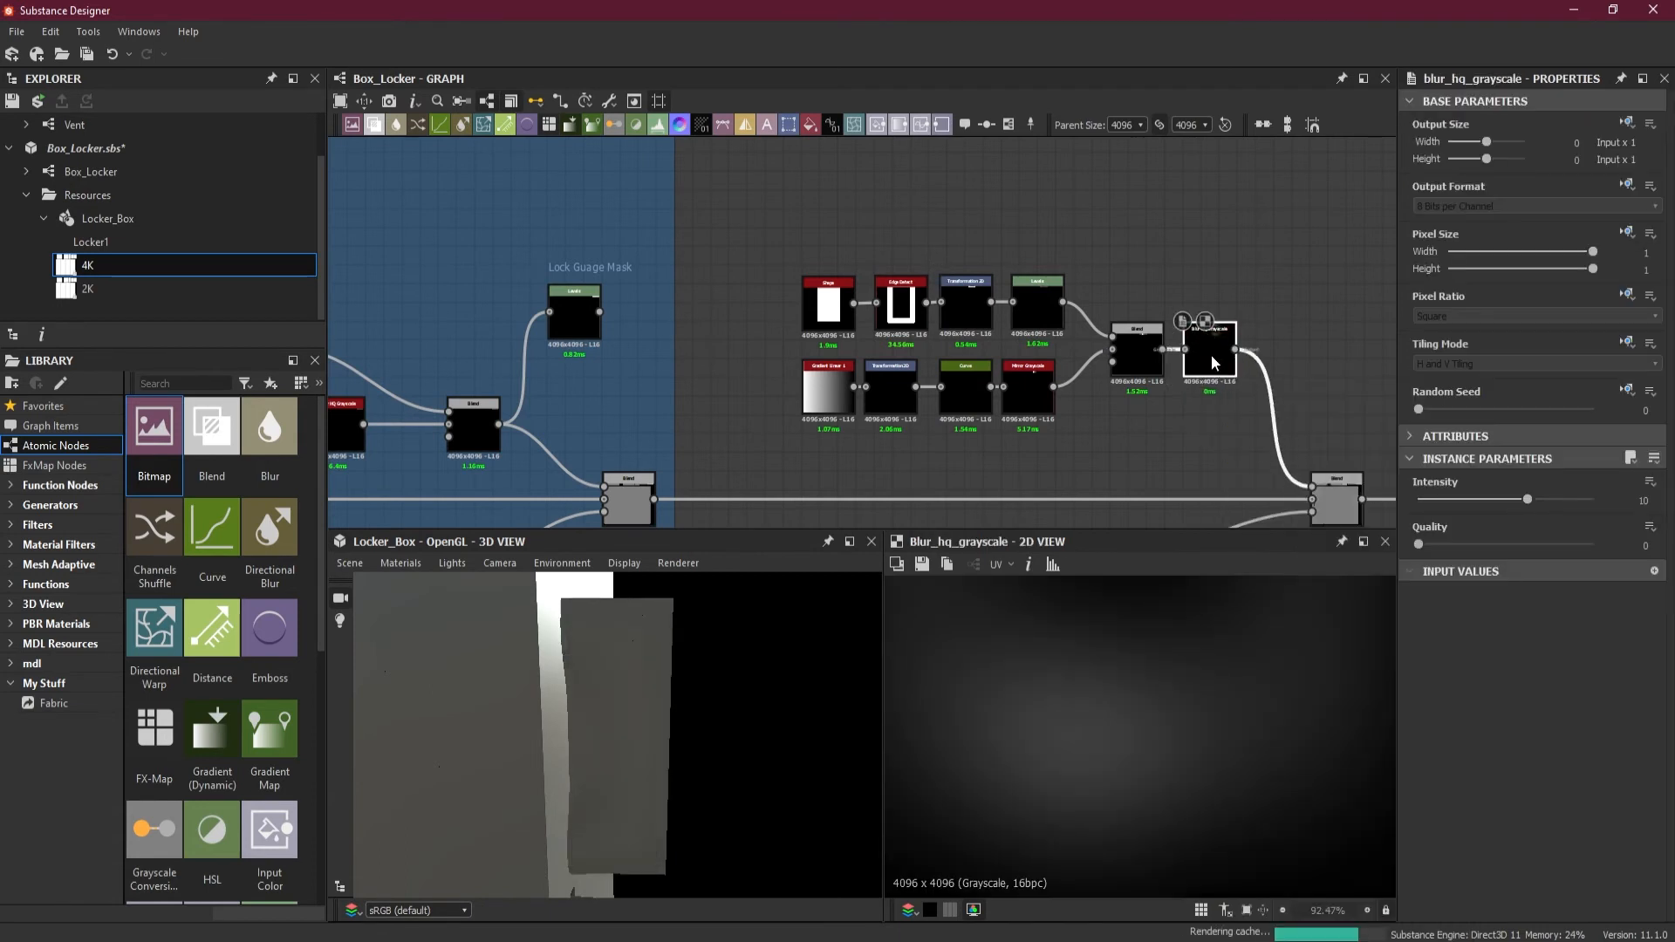
# Step: Set the Blur HQ Grayscale node's Quality to 1 and its Intensity to 0.5, checking the softened handle on the model
pyautogui.moveTo(1419, 544); pyautogui.dragTo(1623, 566)
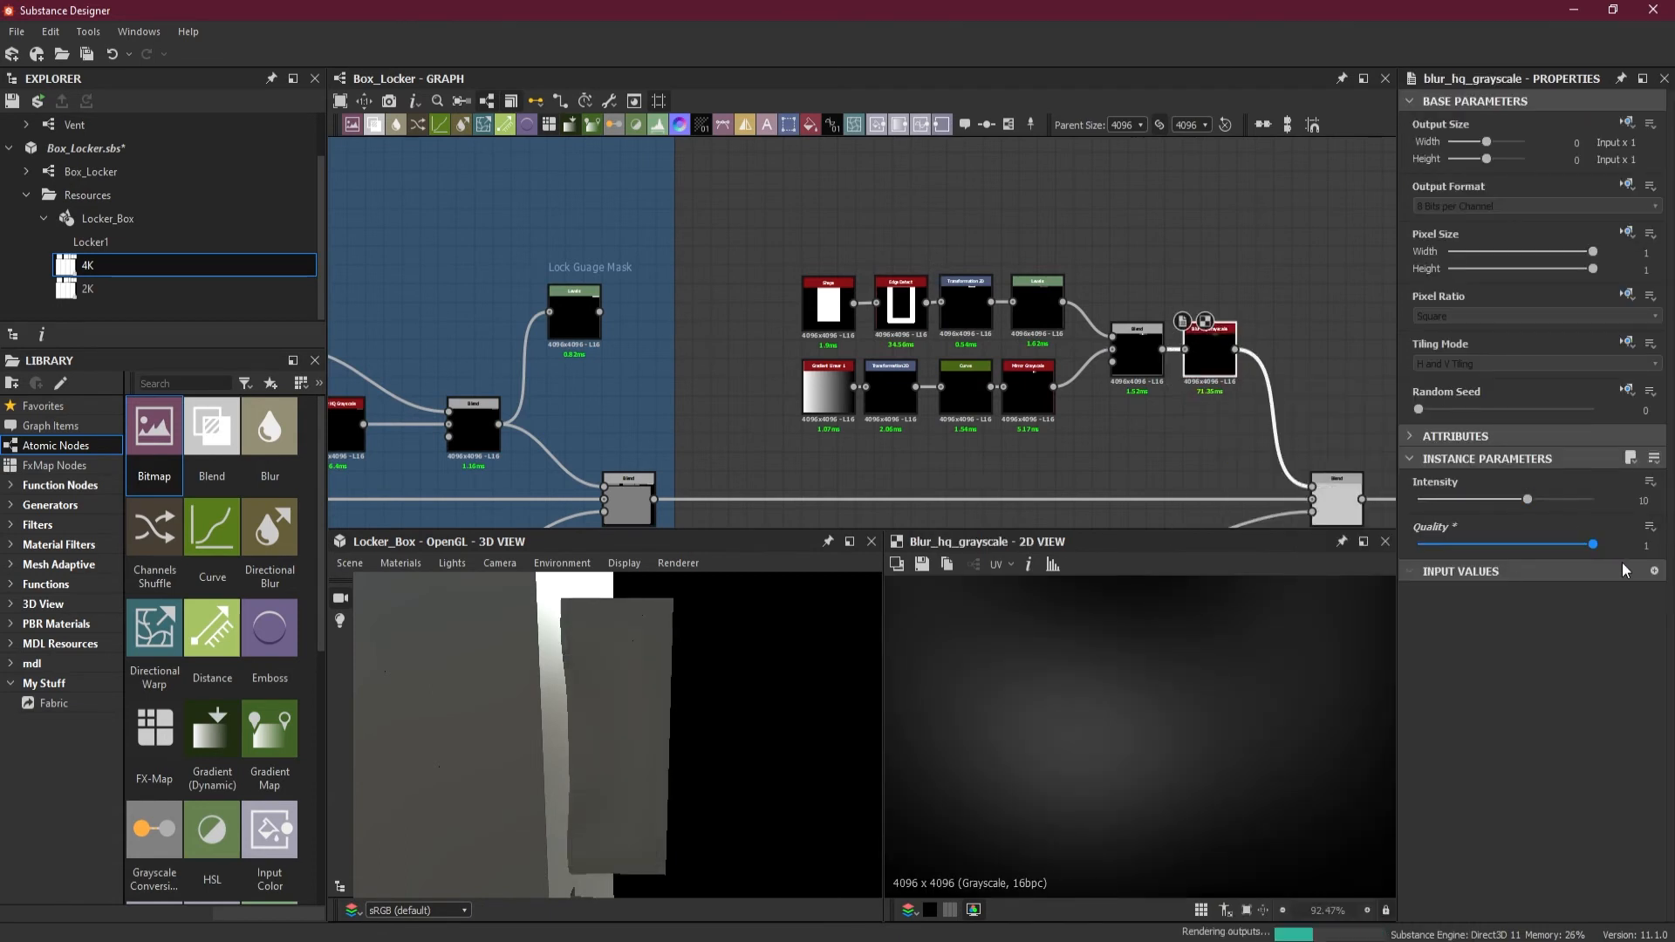
pyautogui.moveTo(627, 673); pyautogui.dragTo(551, 728)
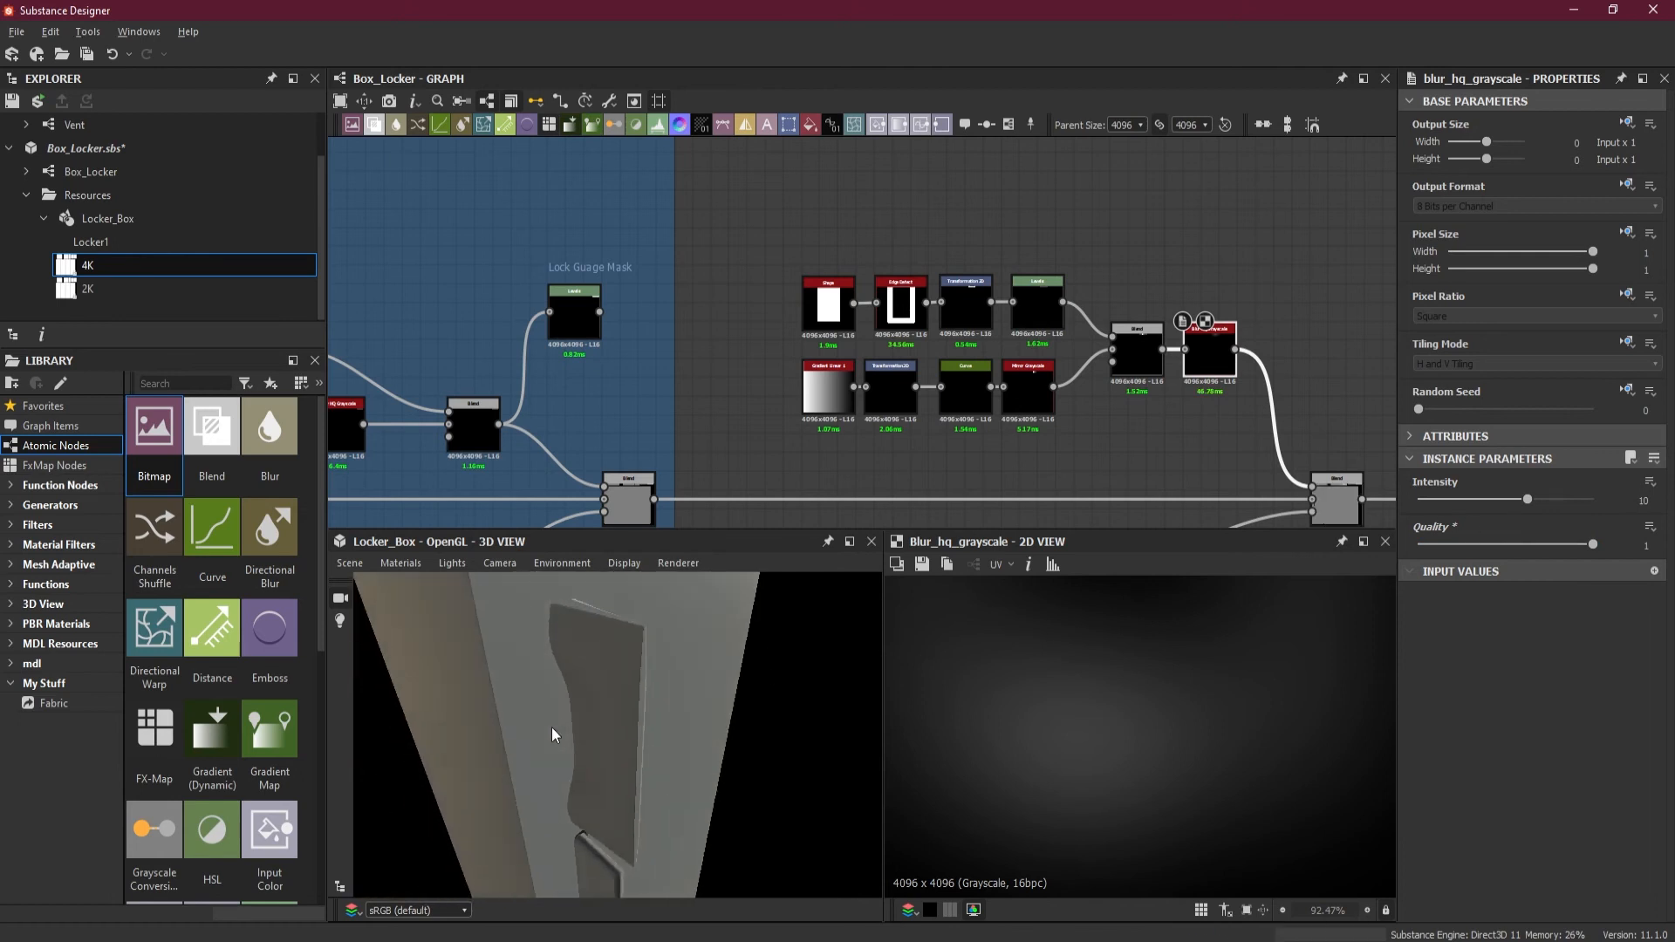
pyautogui.click(1433, 503)
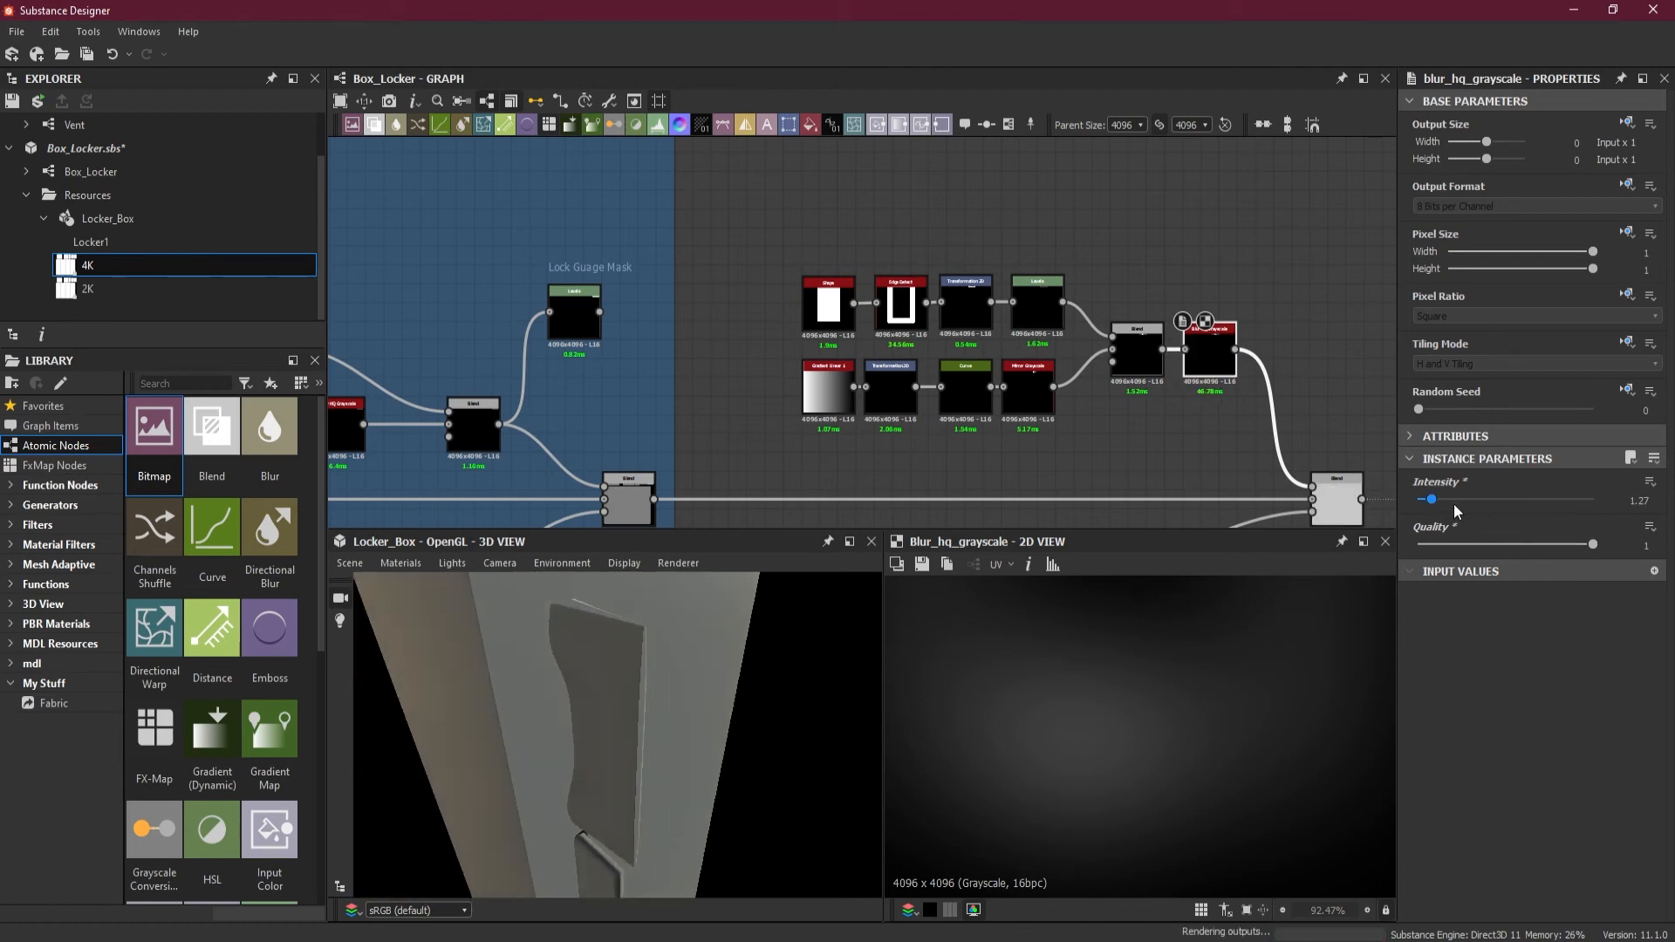
pyautogui.moveTo(769, 728); pyautogui.dragTo(652, 622)
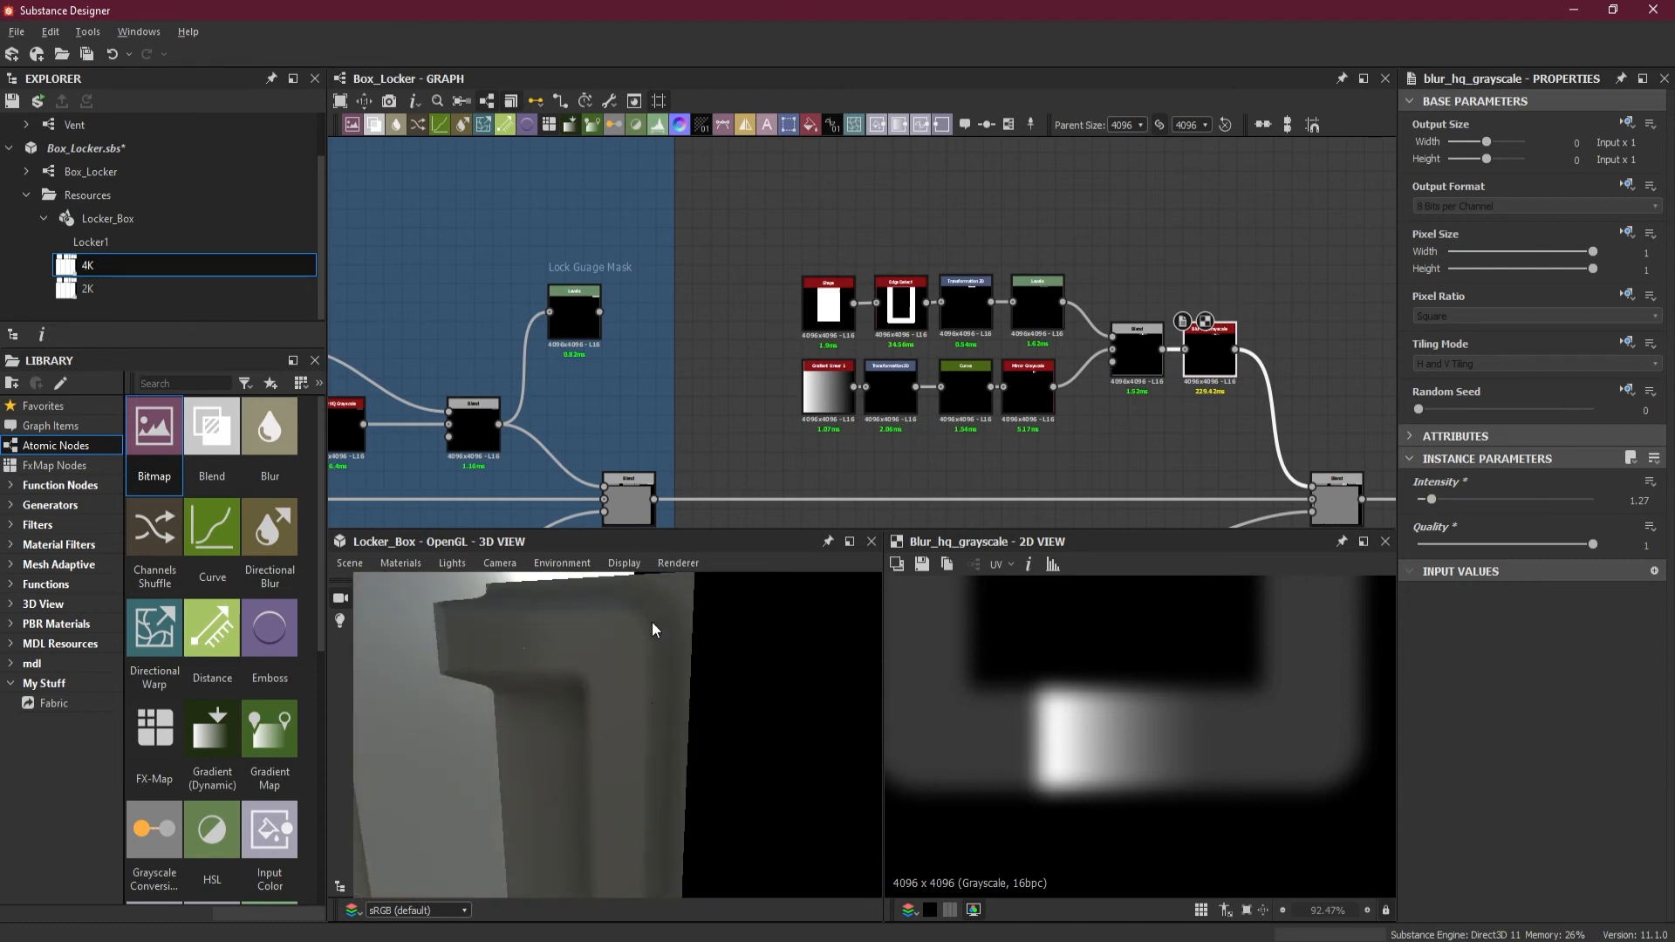
pyautogui.moveTo(1434, 503); pyautogui.dragTo(1427, 503)
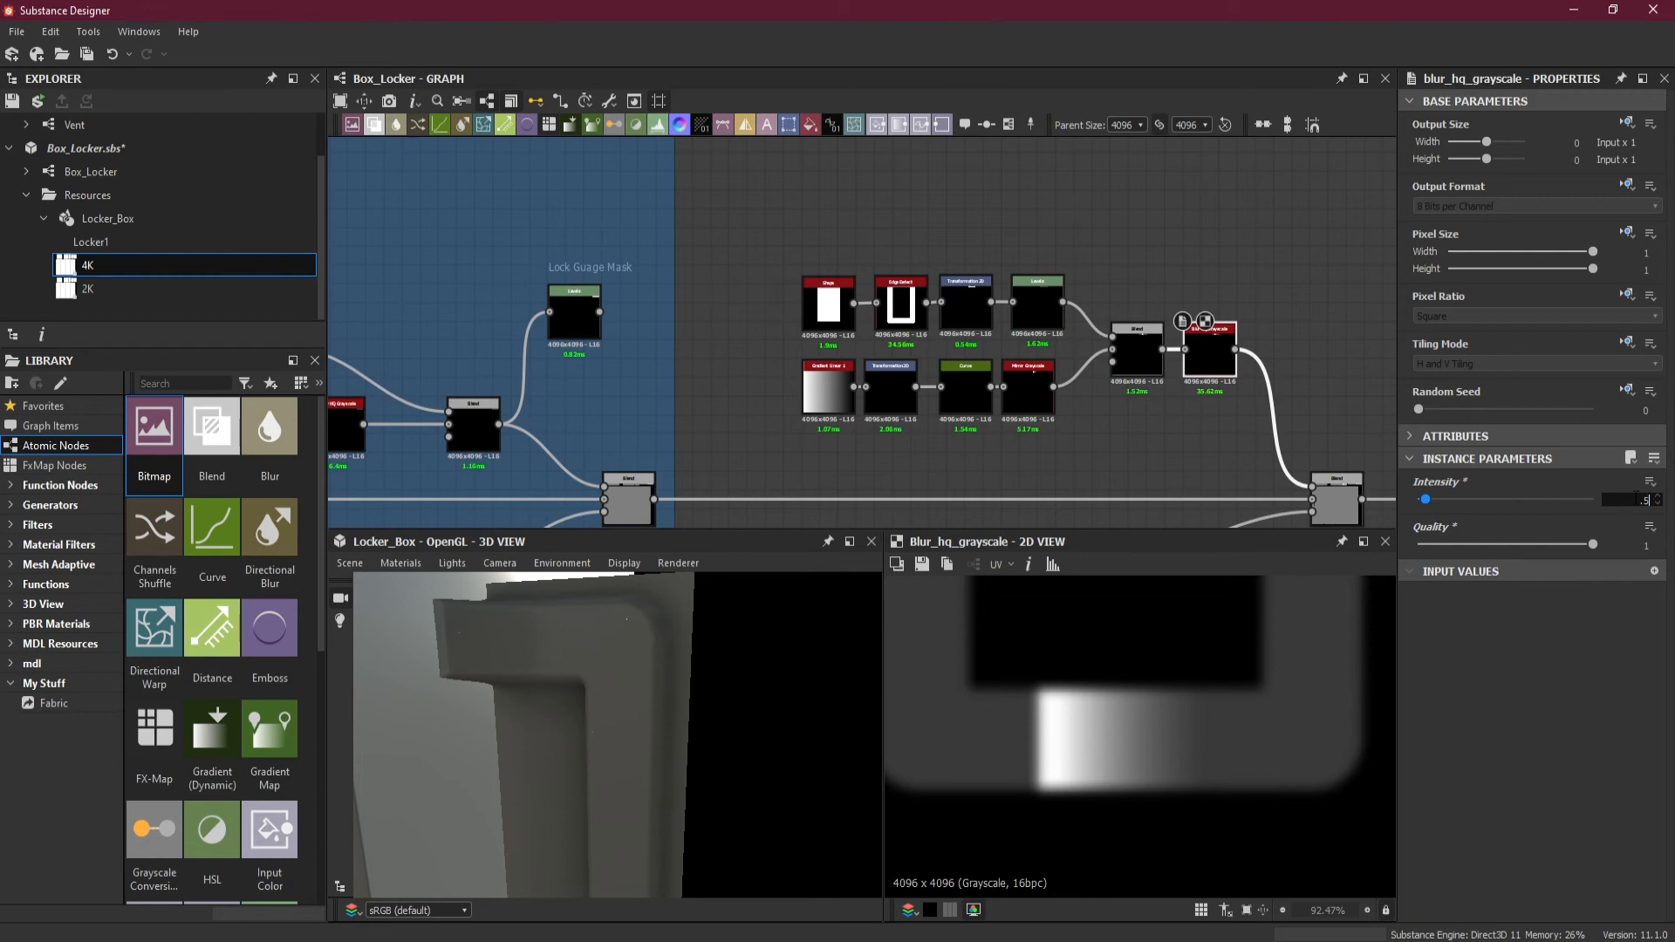
pyautogui.press('Return')
pyautogui.moveTo(696, 719); pyautogui.dragTo(593, 710)
# Step: Insert a Levels node after the Blur HQ Grayscale, spacing out the main-line Blend node to make room
pyautogui.scroll(-4, 1103, 400)
pyautogui.moveTo(1256, 474); pyautogui.dragTo(1129, 470, button='middle')
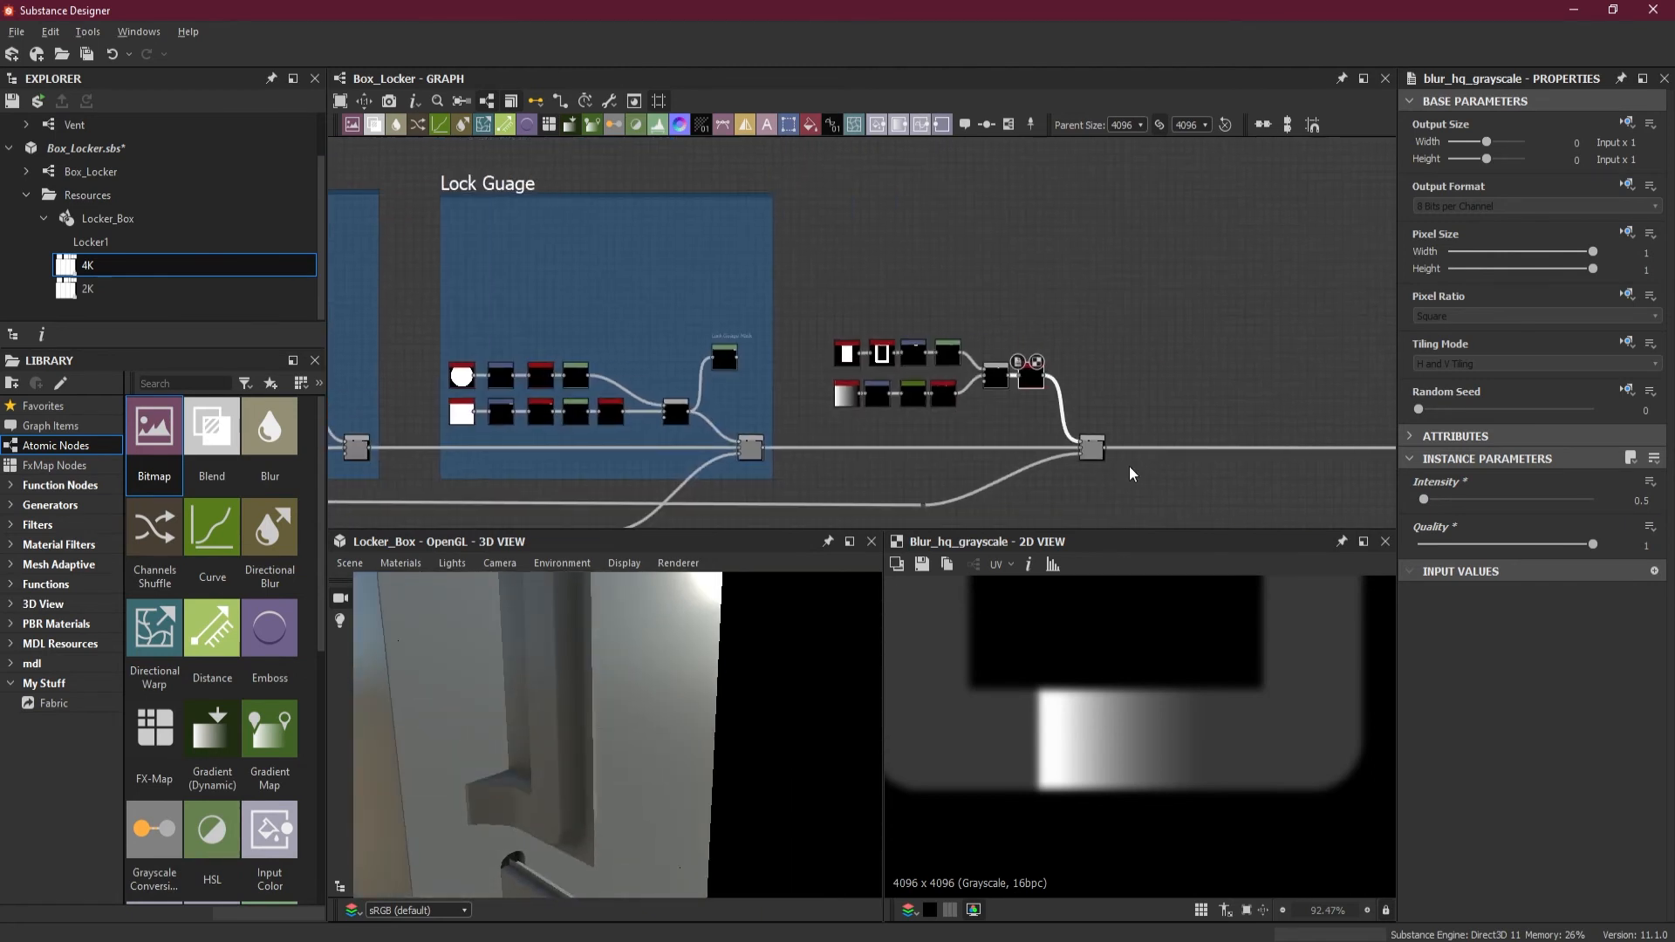
pyautogui.moveTo(1097, 452); pyautogui.dragTo(1191, 452)
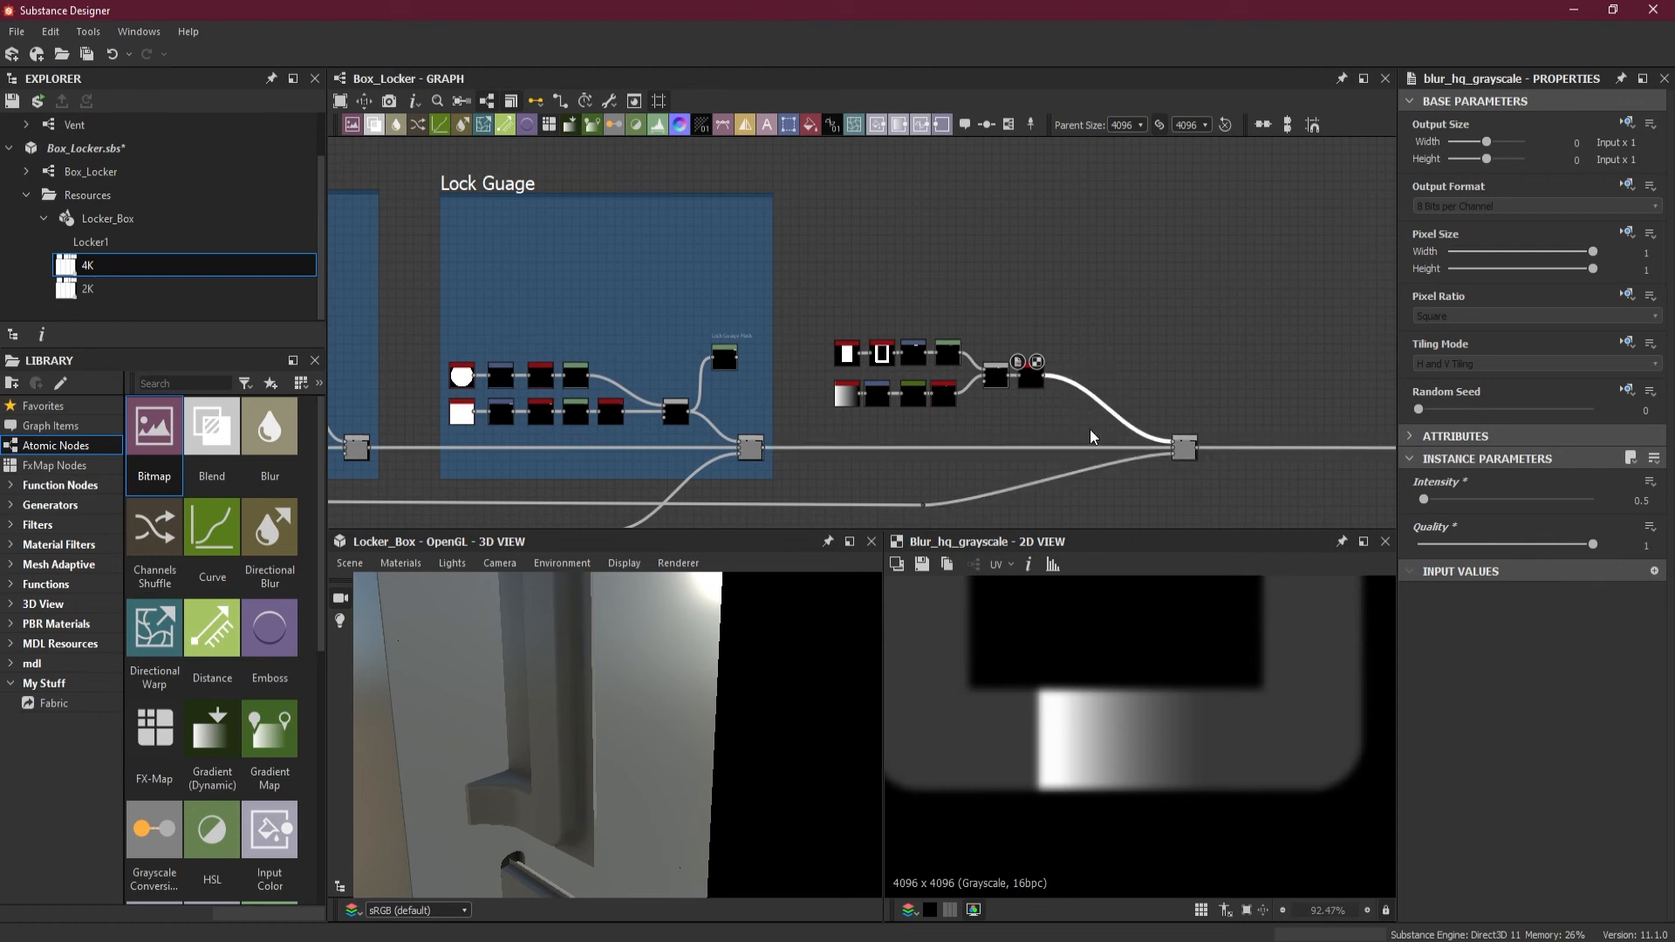
pyautogui.press('space')
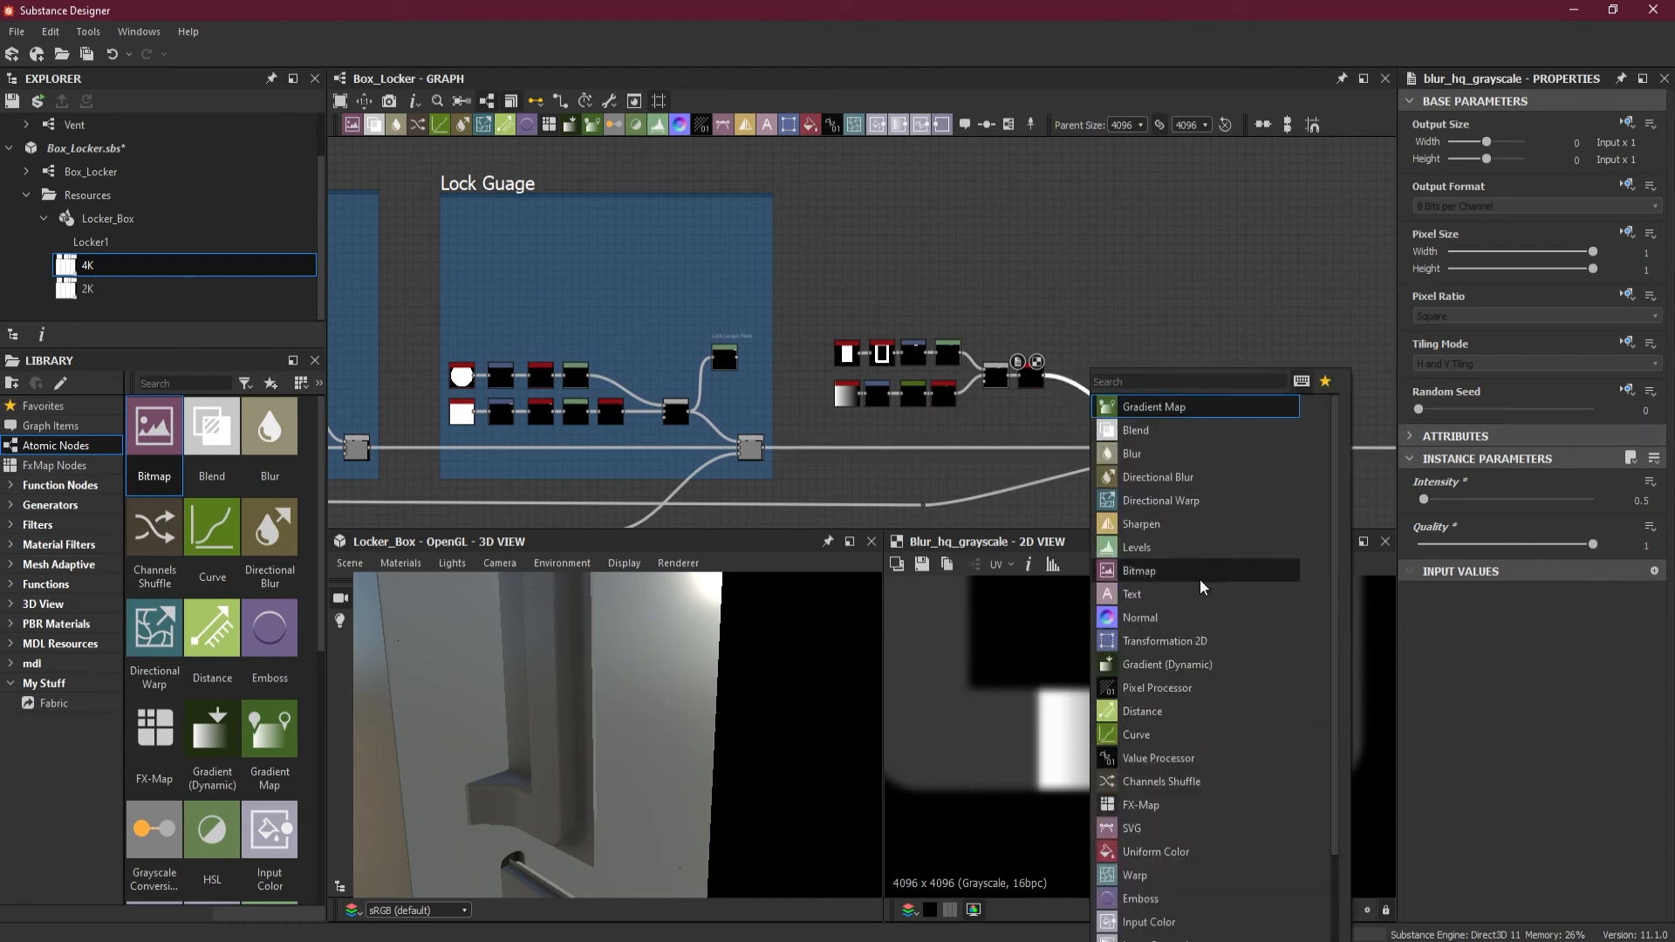
pyautogui.click(1137, 548)
pyautogui.scroll(2, 1091, 398)
pyautogui.moveTo(1094, 406); pyautogui.dragTo(1065, 389)
pyautogui.moveTo(1231, 496); pyautogui.dragTo(1171, 487)
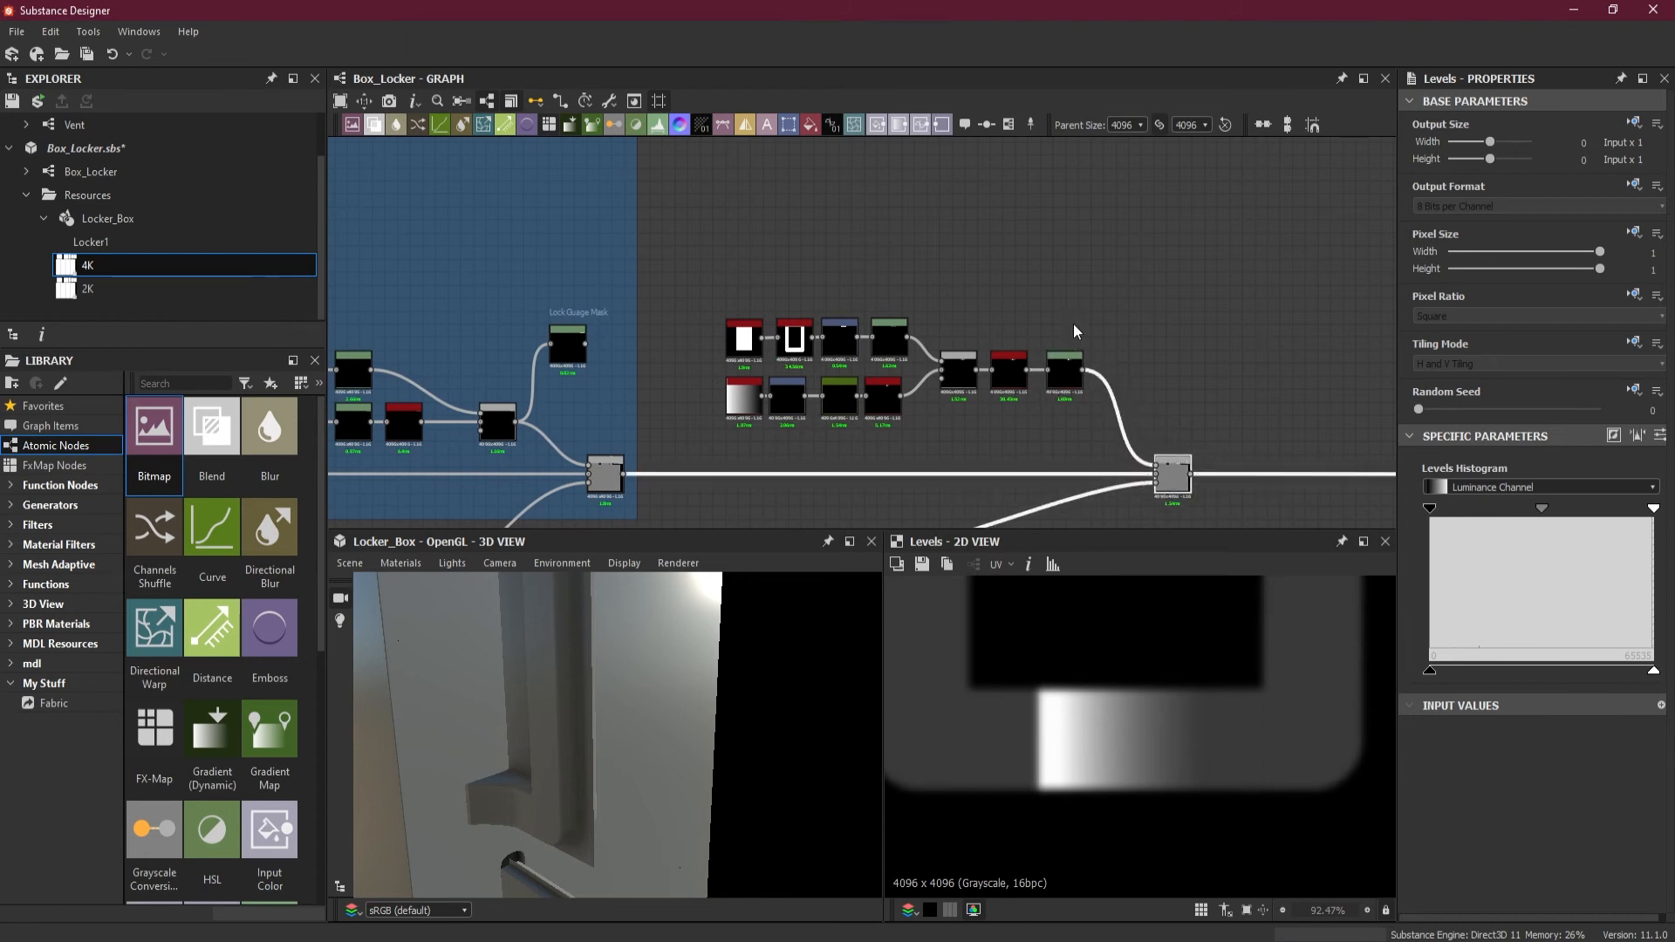
# Step: Raise the new Levels node's input black point slightly and lower its input white point to about the middle, strengthening the handle's height
pyautogui.scroll(2, 1076, 332)
pyautogui.moveTo(755, 683); pyautogui.dragTo(500, 700)
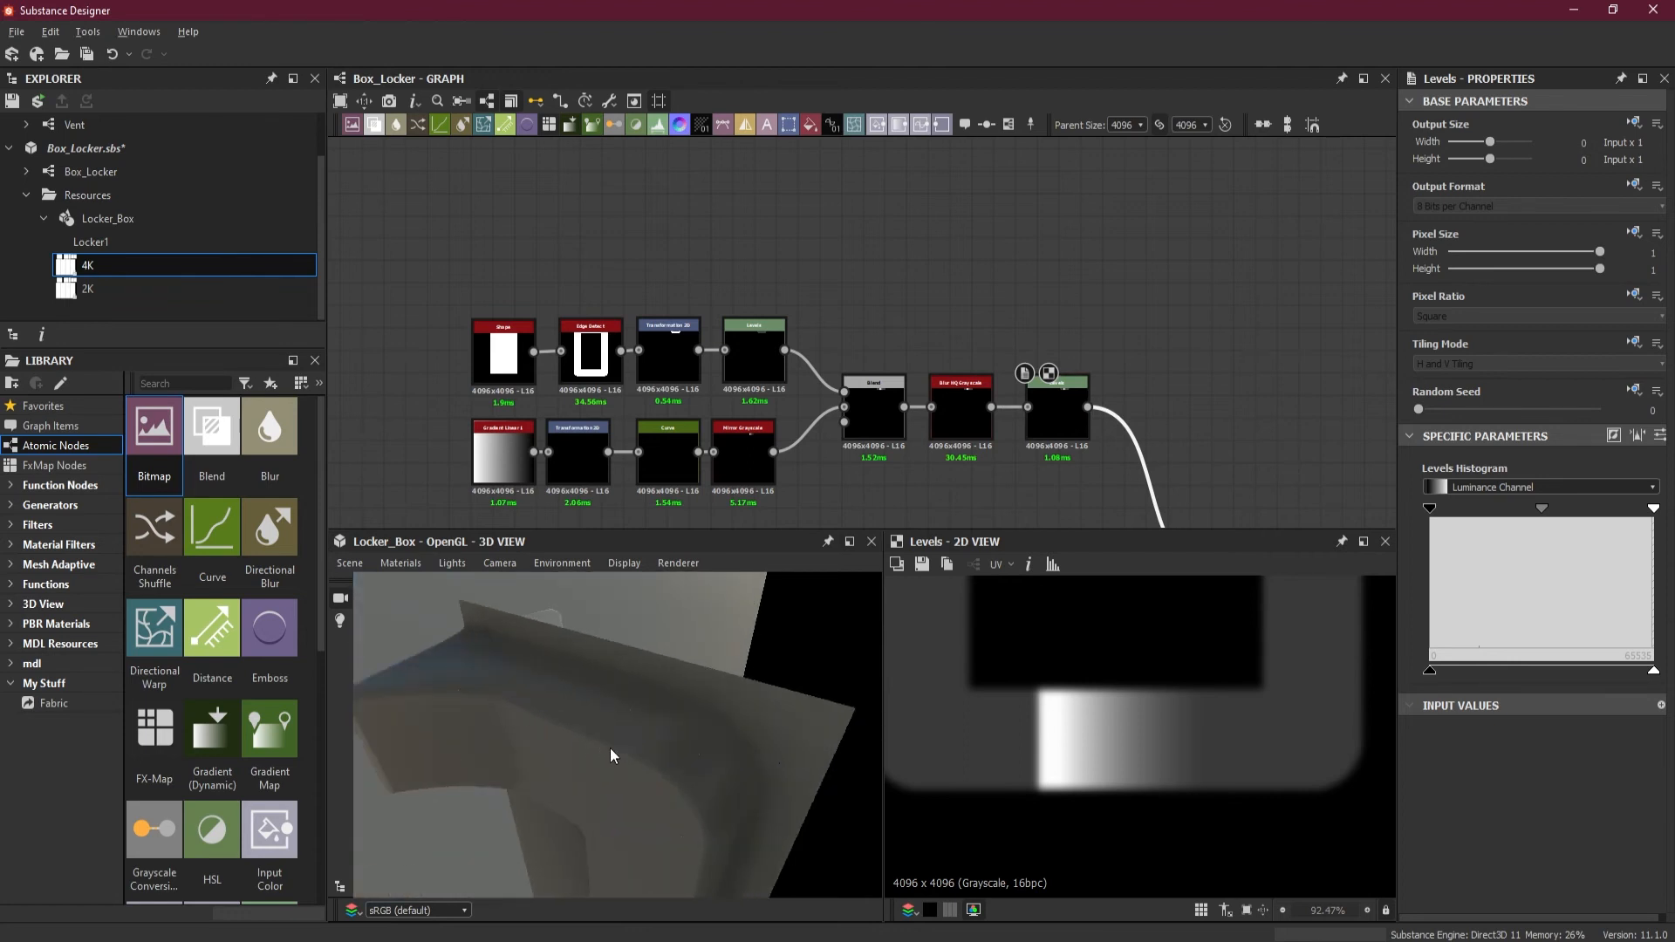
pyautogui.moveTo(612, 756); pyautogui.dragTo(562, 731)
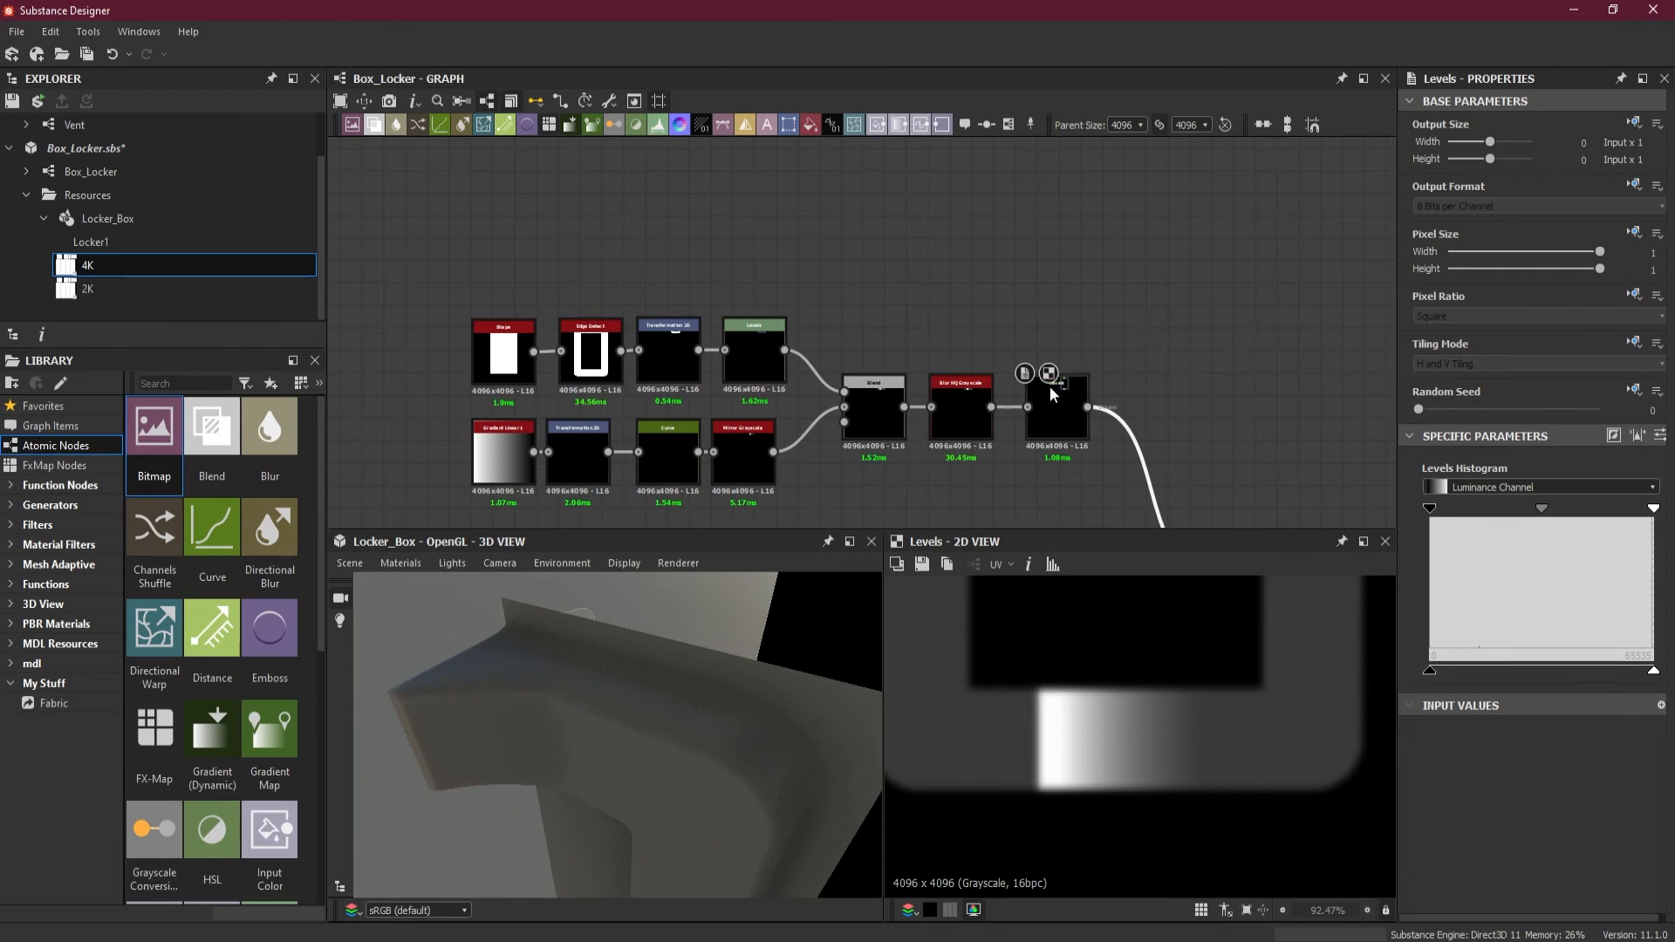
pyautogui.moveTo(1653, 509)
pyautogui.mouseDown()
pyautogui.moveTo(1555, 509)
pyautogui.moveTo(1654, 511)
pyautogui.mouseUp()
pyautogui.moveTo(1430, 510); pyautogui.dragTo(1464, 516)
pyautogui.moveTo(1654, 510); pyautogui.dragTo(1459, 513)
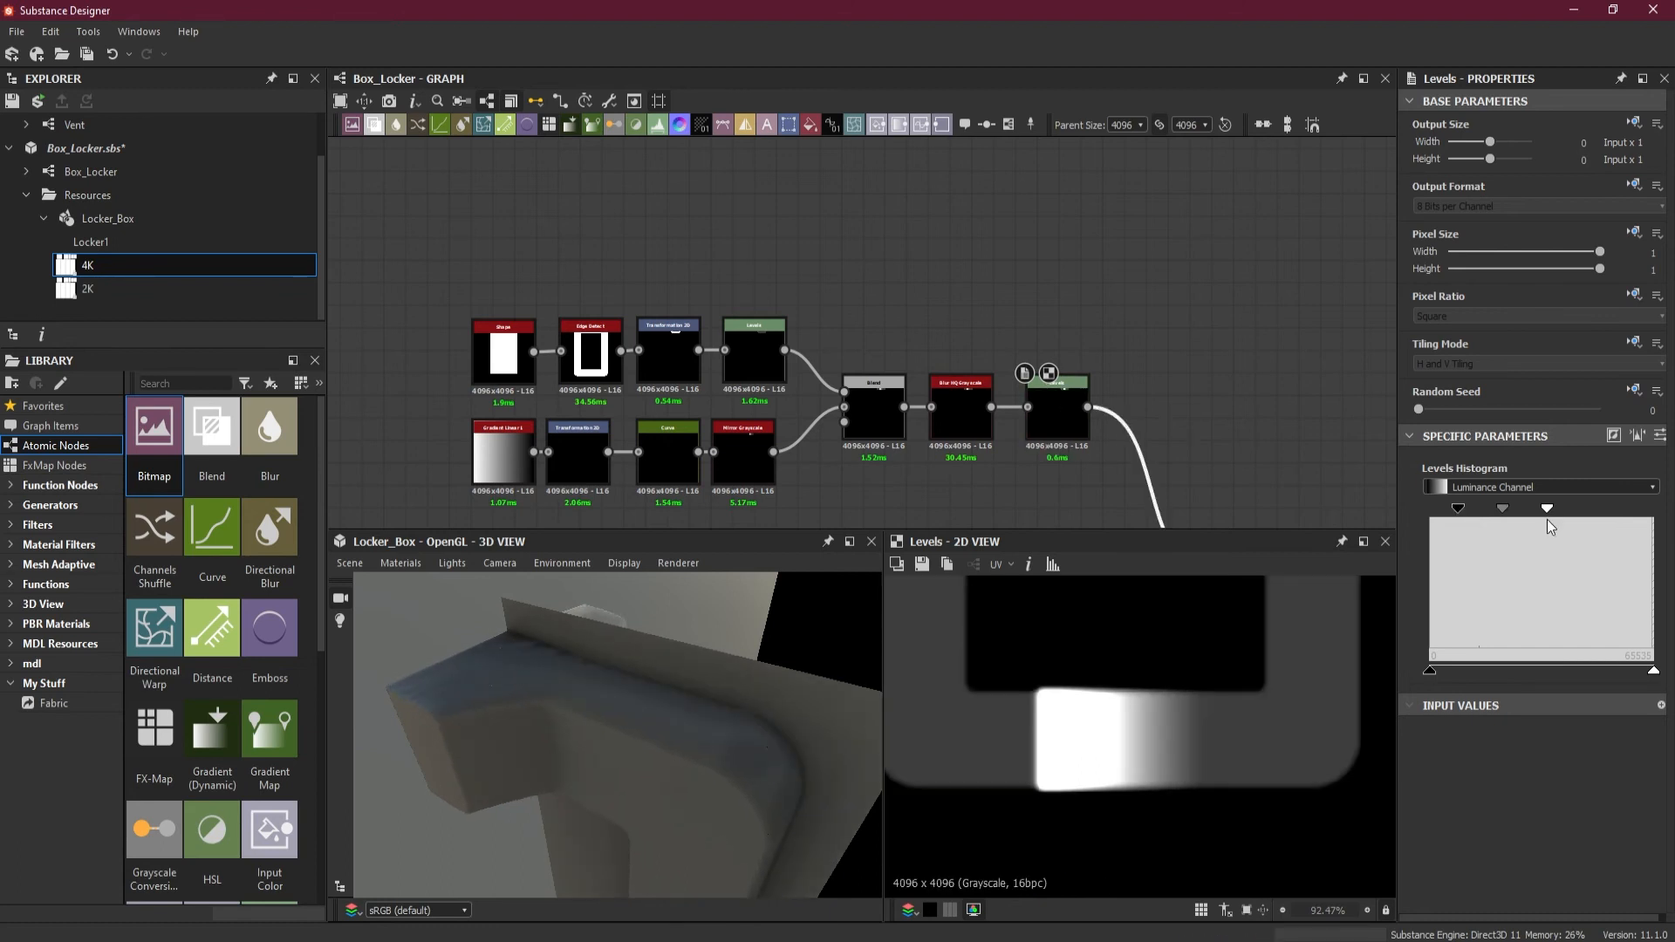
pyautogui.moveTo(1549, 511); pyautogui.dragTo(1534, 510)
pyautogui.moveTo(1534, 510); pyautogui.dragTo(1465, 510)
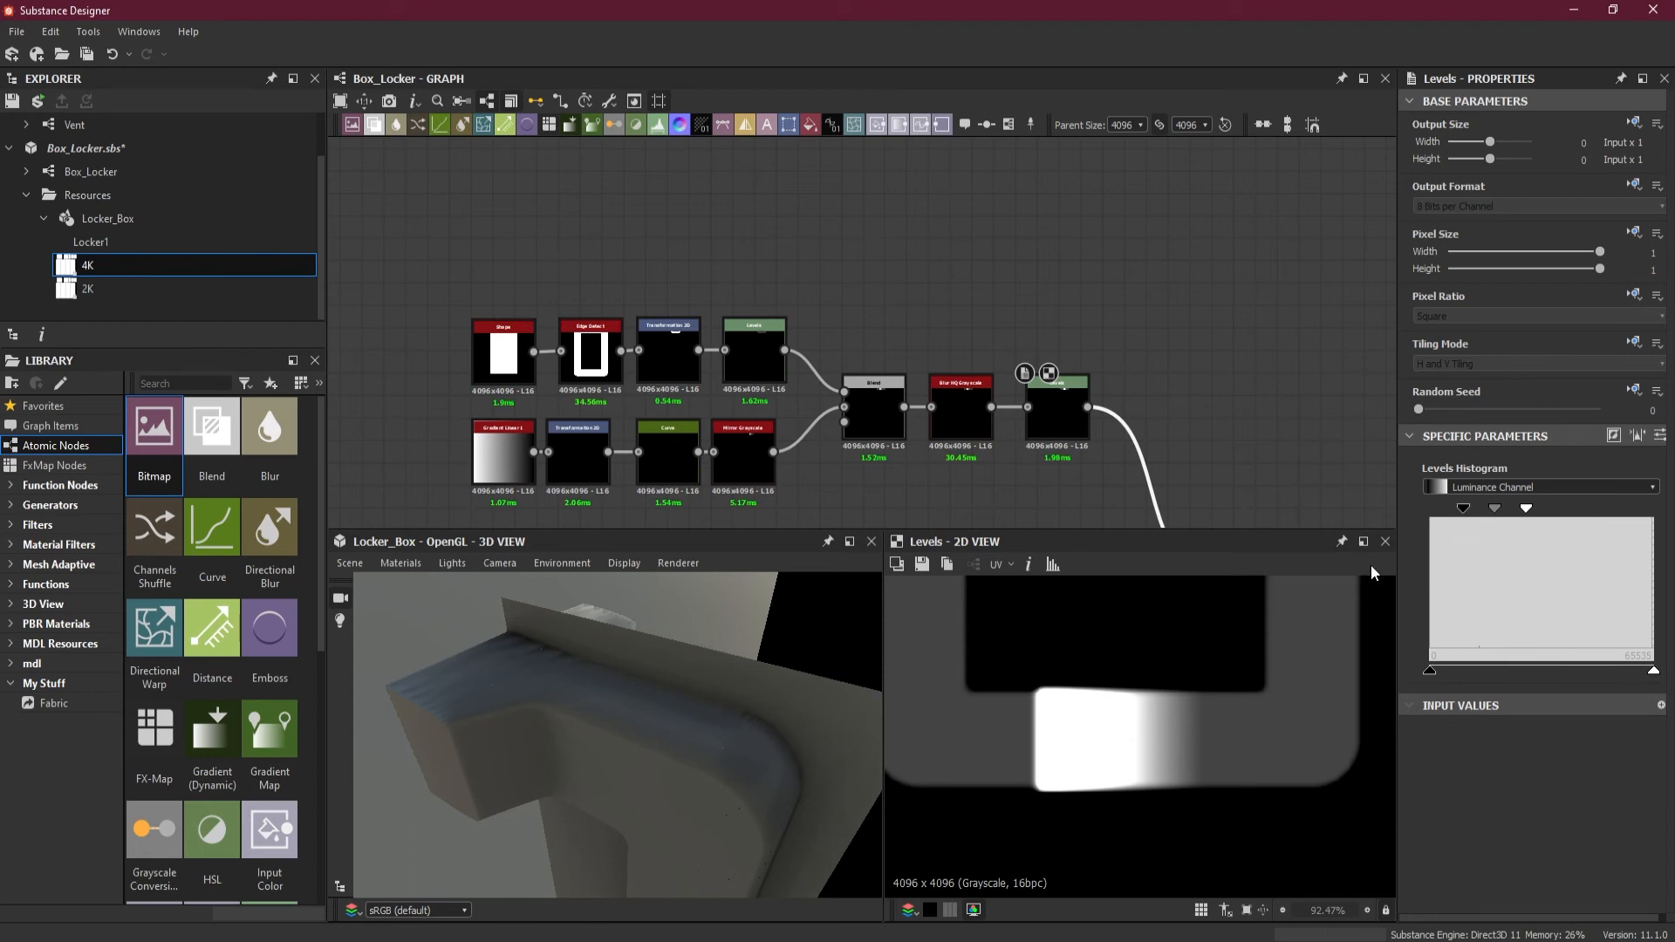
# Step: Examine the handle's raised ends and side surfaces on the 3D model, along with the node chain that produces them
pyautogui.scroll(-4, 637, 631)
pyautogui.moveTo(637, 631); pyautogui.dragTo(611, 724)
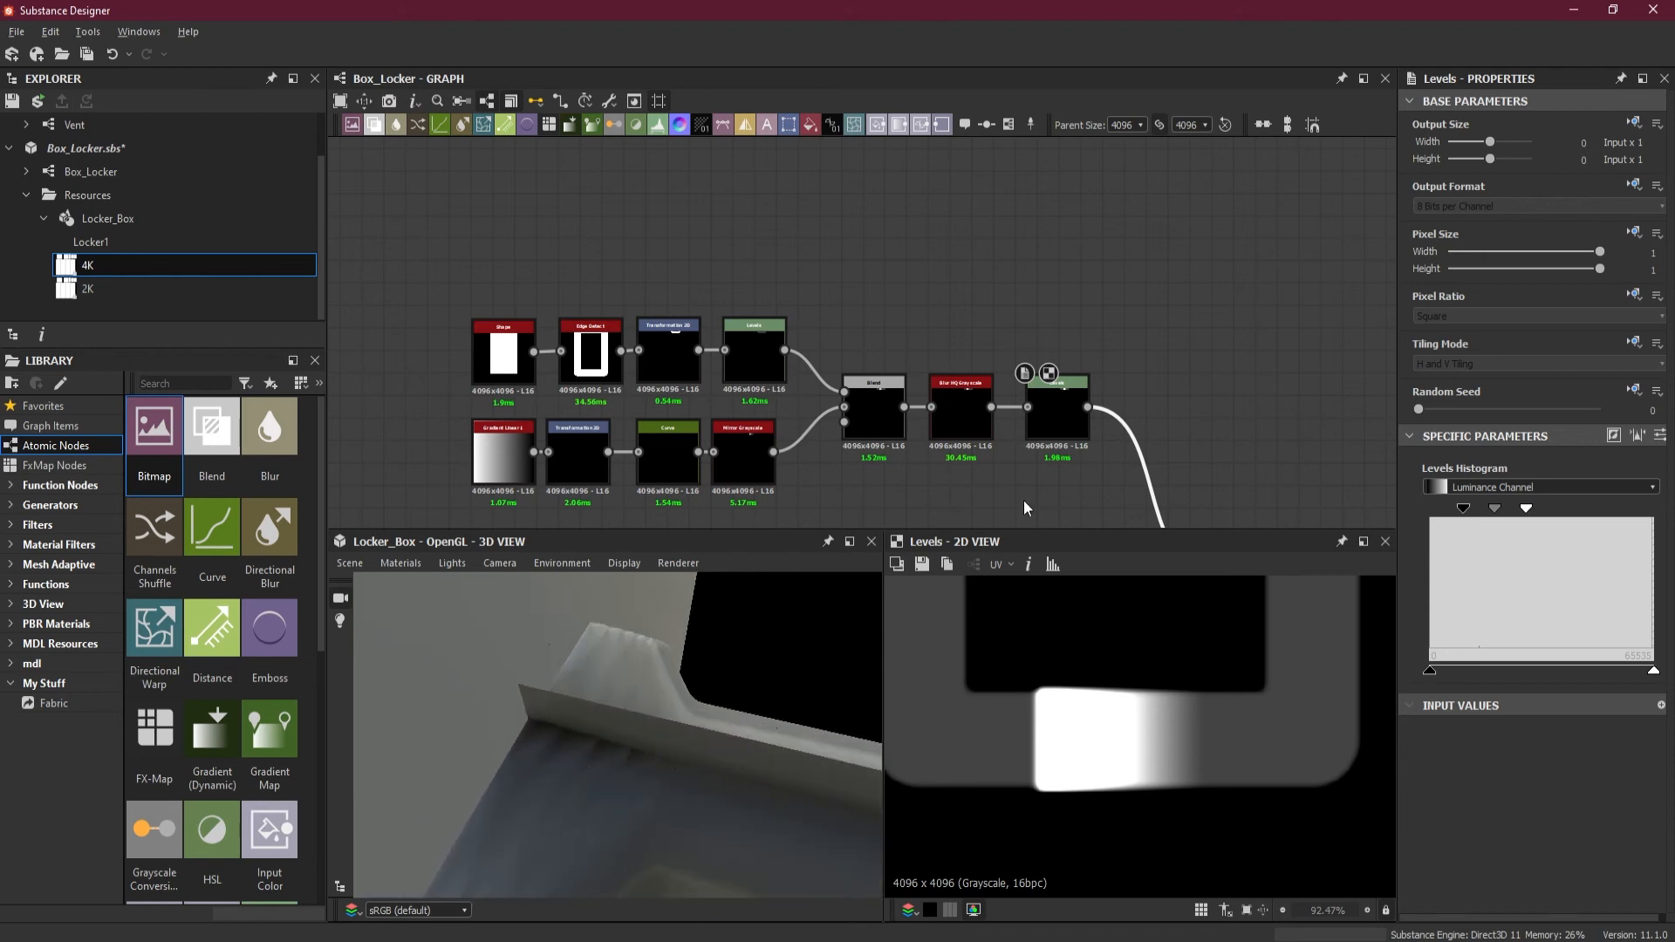
pyautogui.moveTo(855, 676); pyautogui.dragTo(733, 611)
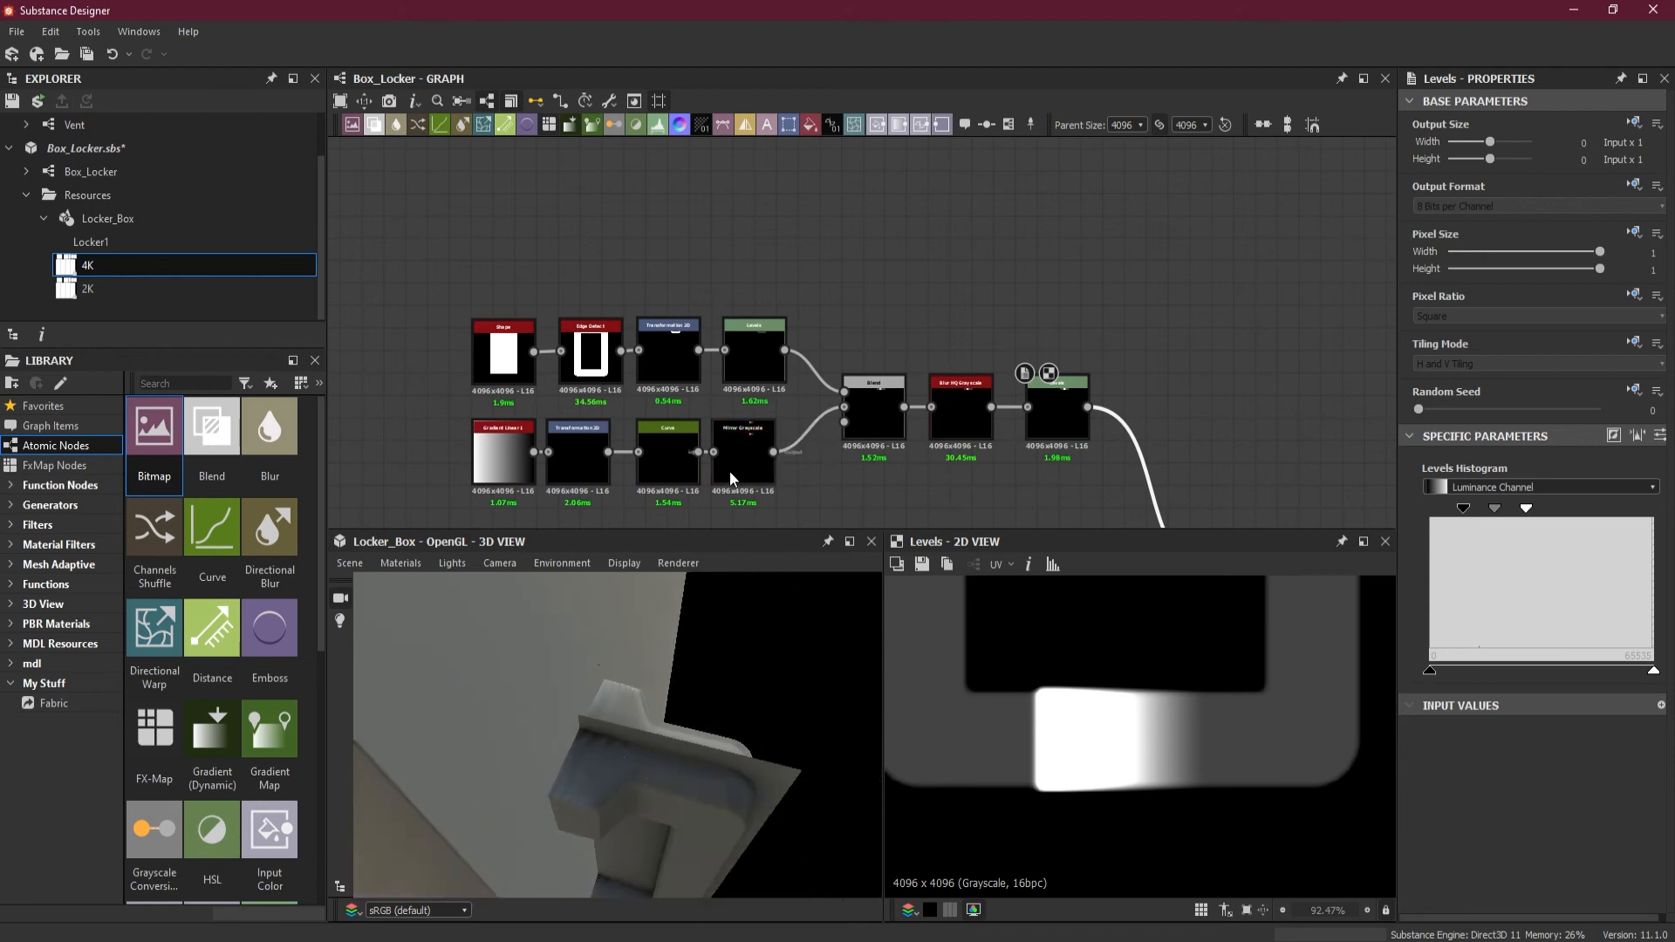
pyautogui.scroll(4, 729, 471)
pyautogui.moveTo(861, 495); pyautogui.dragTo(935, 459, button='middle')
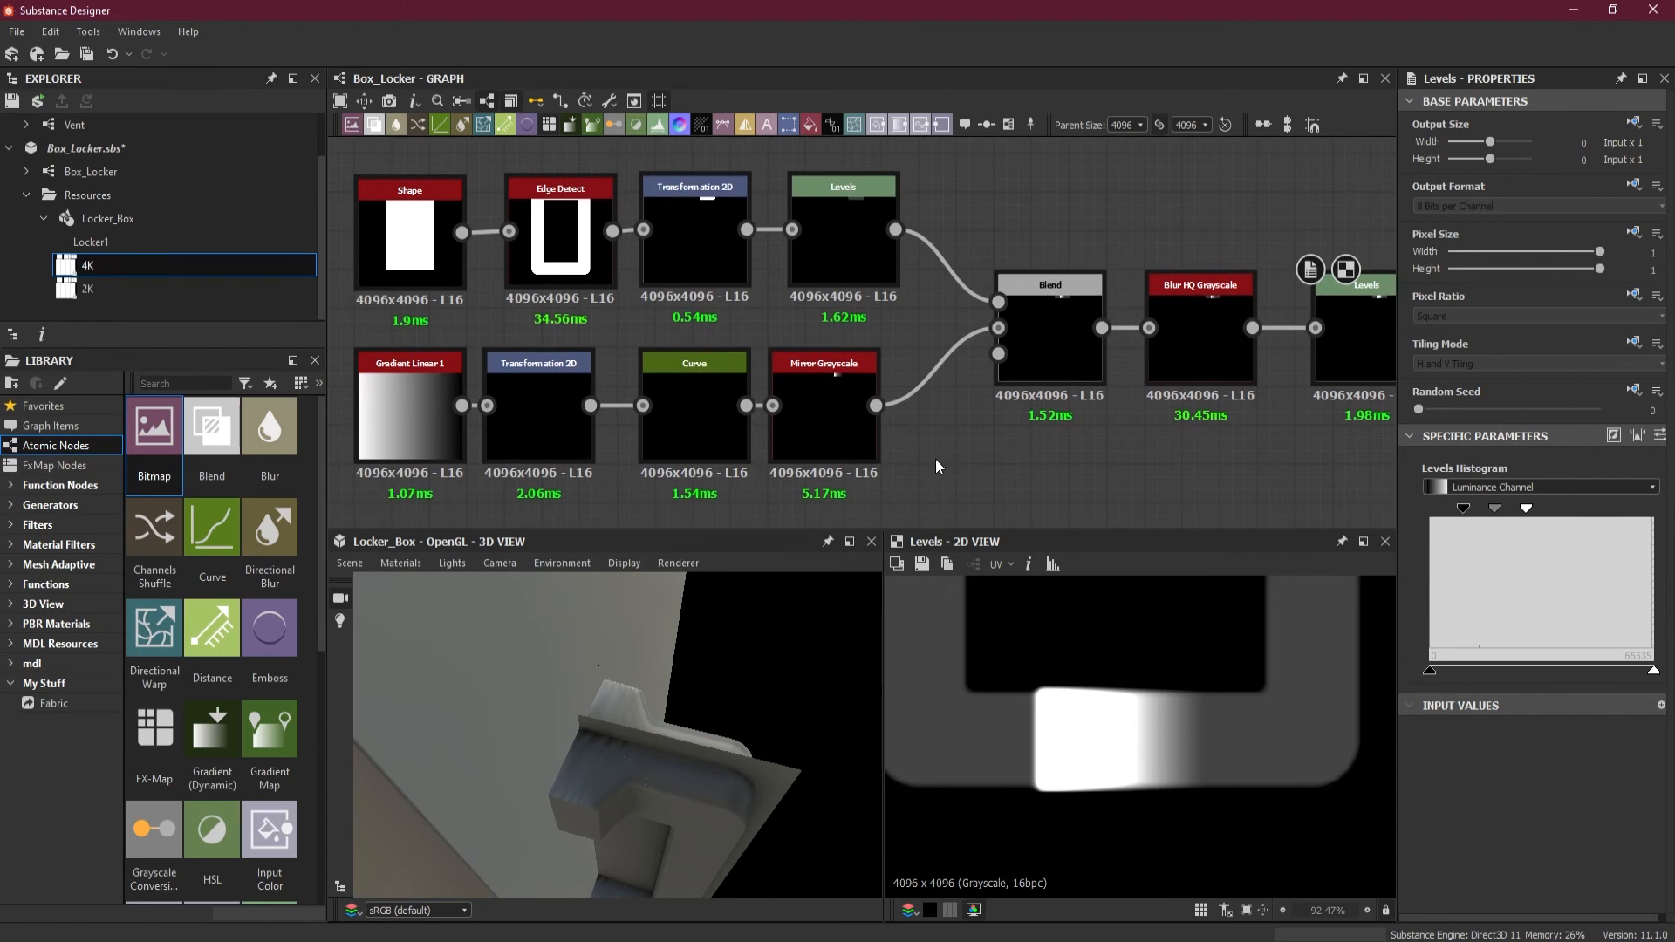
pyautogui.scroll(-2, 935, 459)
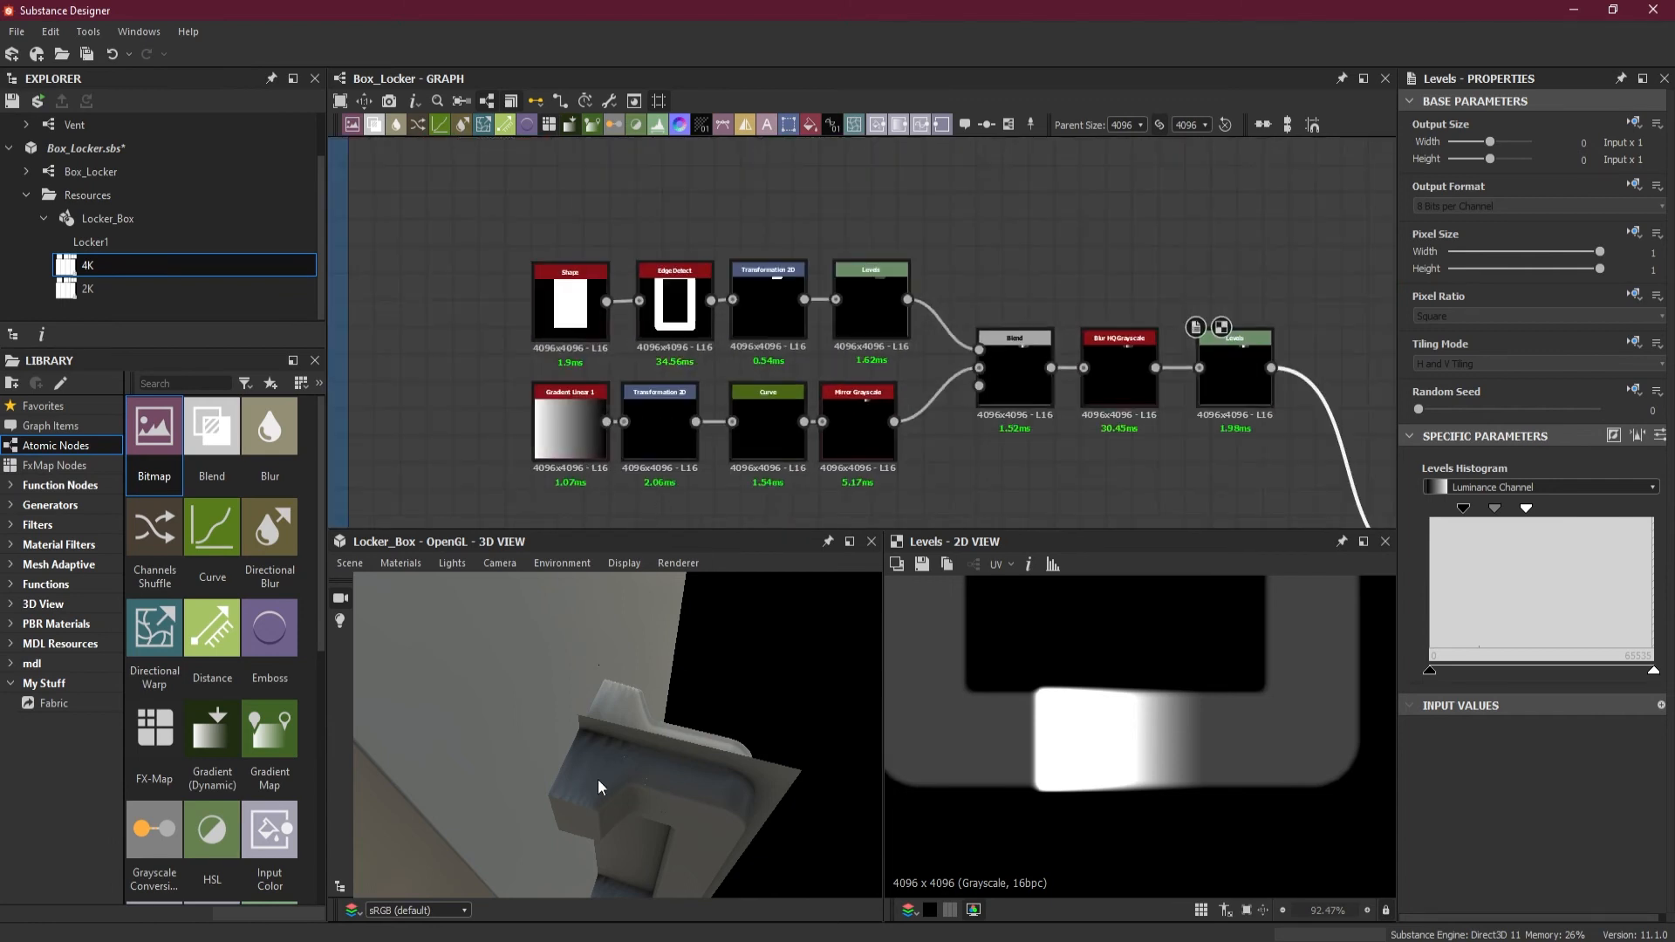
pyautogui.scroll(3, 599, 779)
pyautogui.moveTo(595, 771); pyautogui.dragTo(600, 735)
pyautogui.moveTo(599, 735); pyautogui.dragTo(587, 746, button='middle')
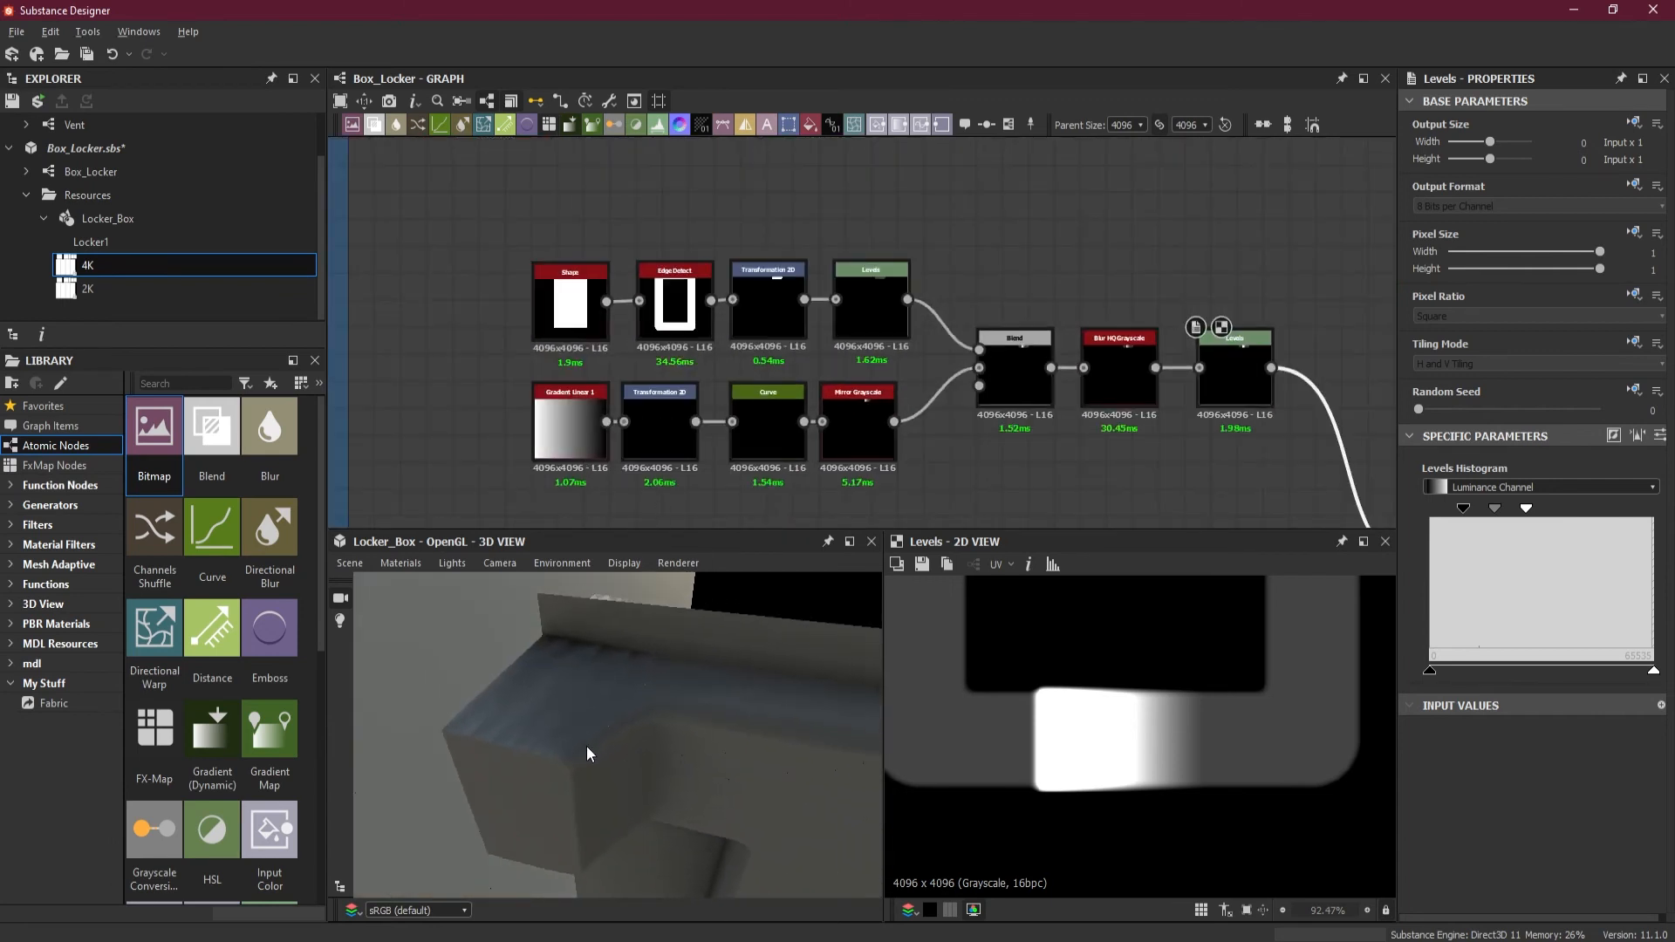
pyautogui.moveTo(587, 746); pyautogui.dragTo(646, 738)
# Step: Try Intensity values of 0.2, 0.6 and 1 on the Blur HQ Grayscale node
pyautogui.click(1127, 384)
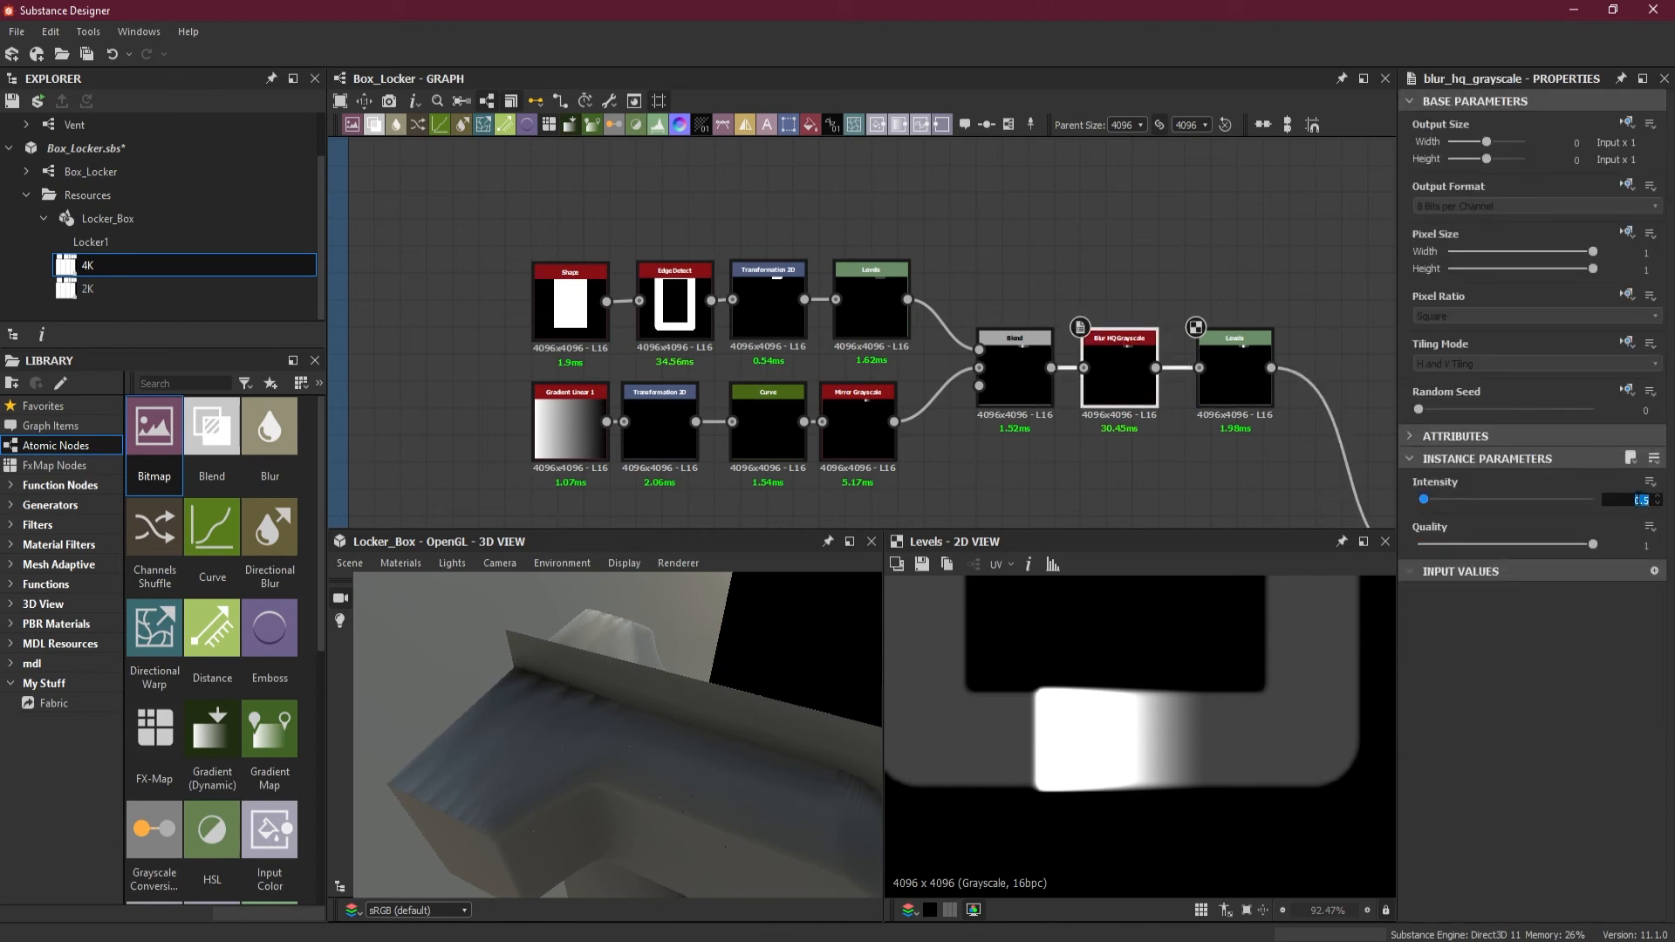
pyautogui.click(1638, 496)
pyautogui.write('.2')
pyautogui.press('Return')
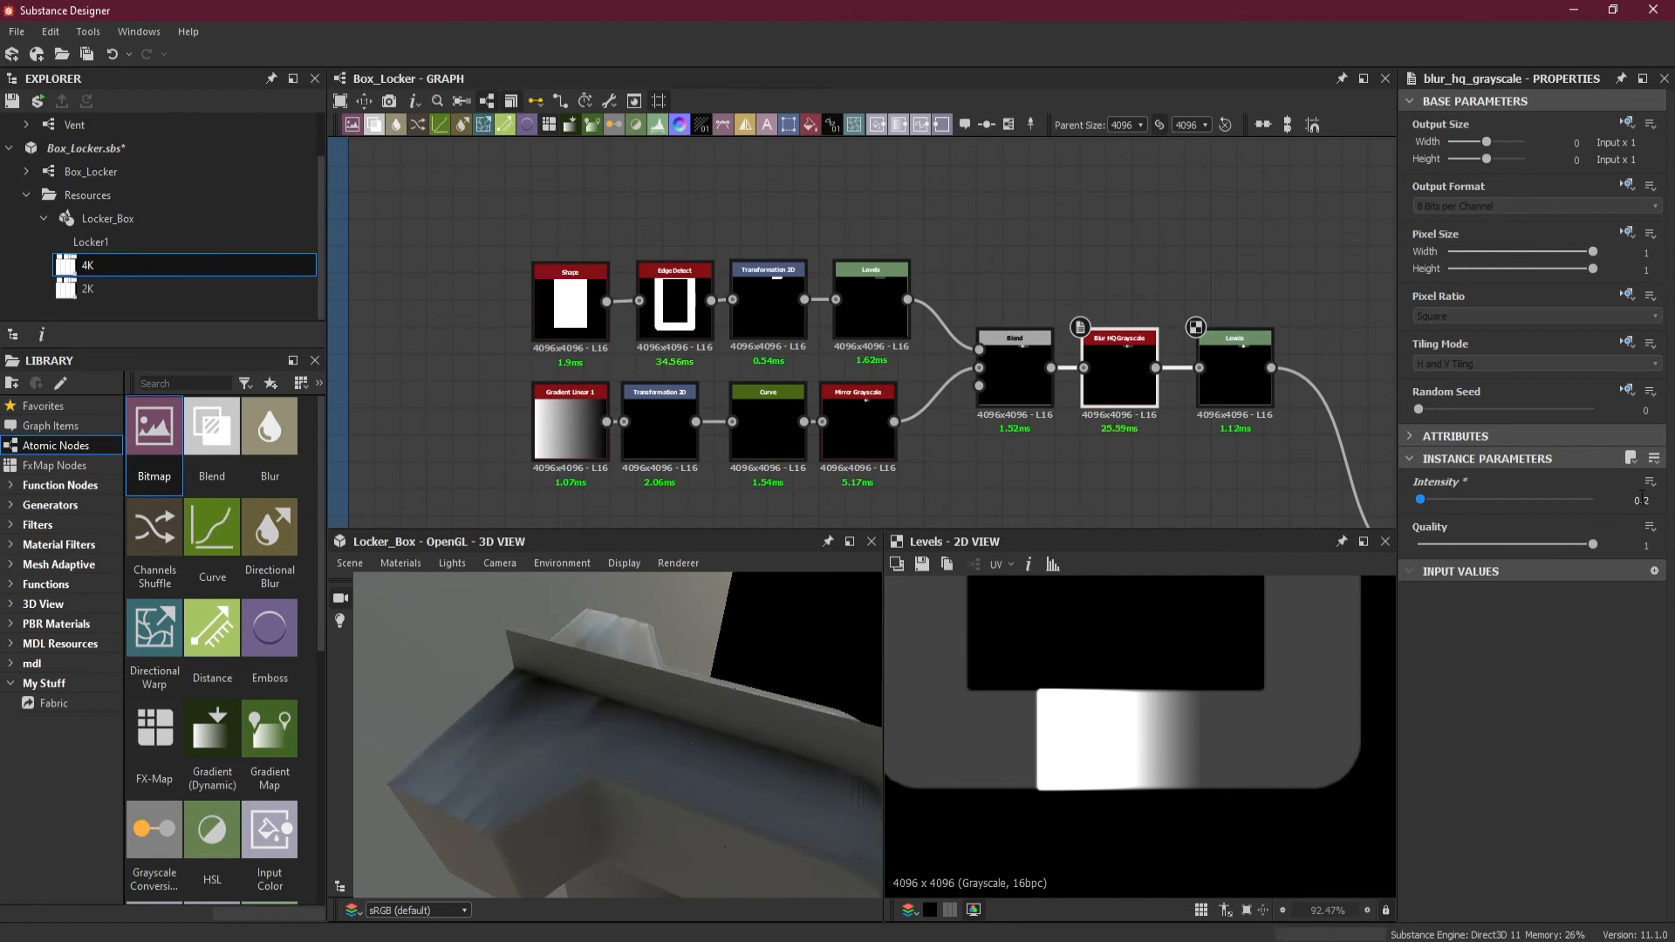
pyautogui.click(1641, 501)
pyautogui.write('.6')
pyautogui.press('Return')
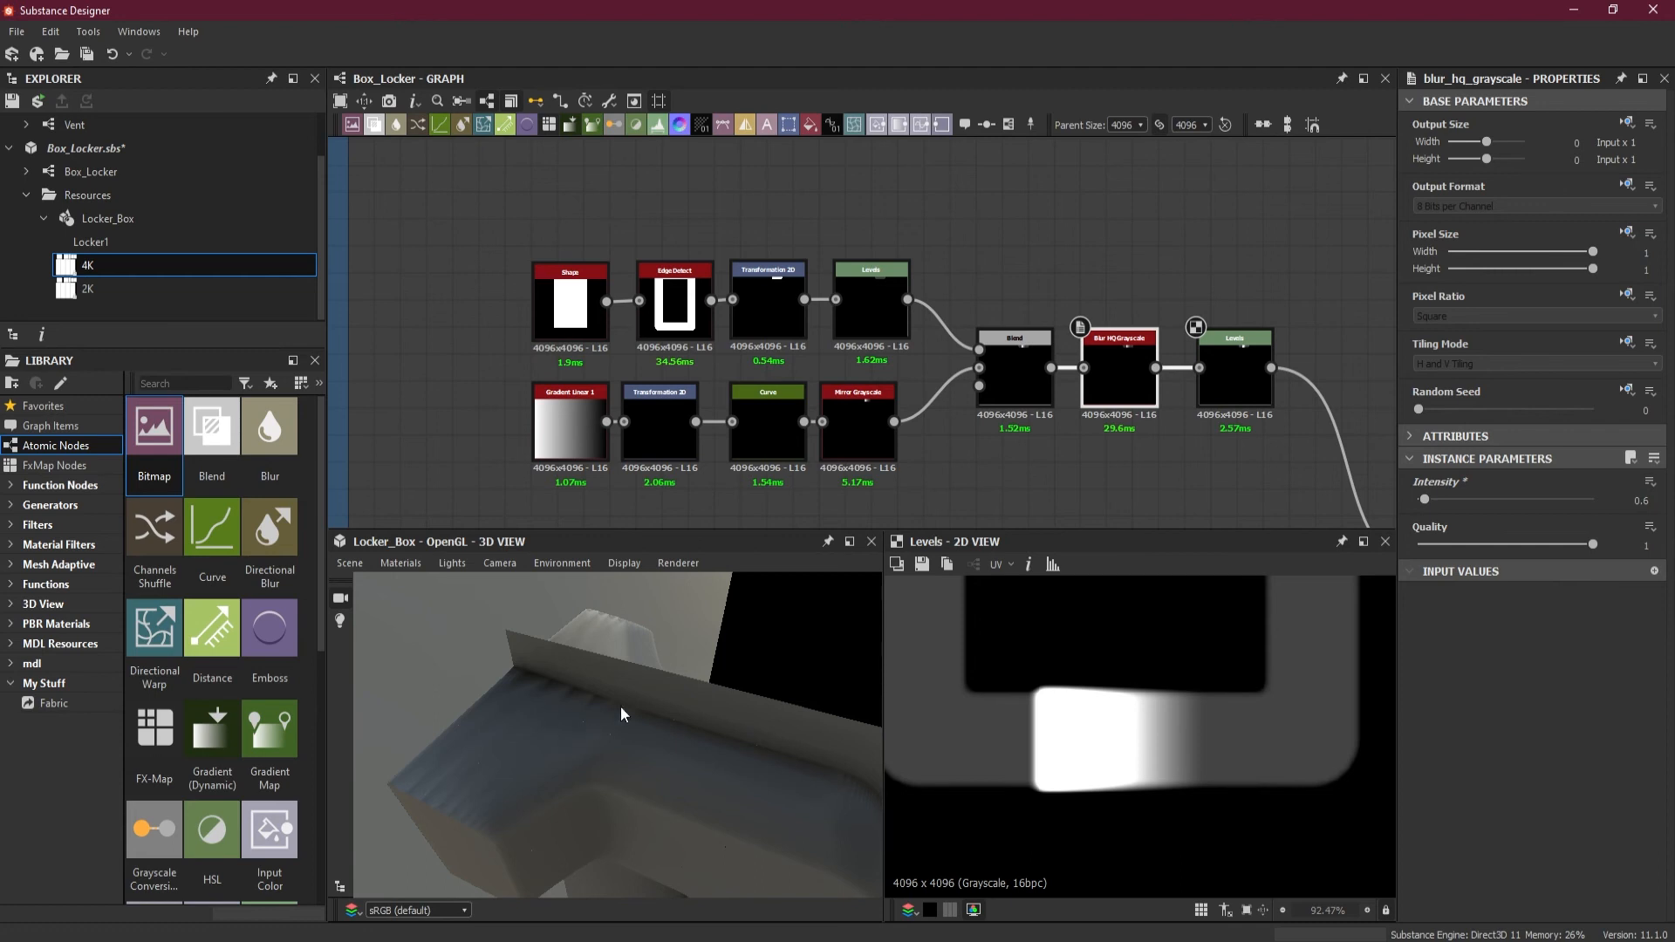
pyautogui.click(1637, 500)
pyautogui.write('1')
pyautogui.press('Return')
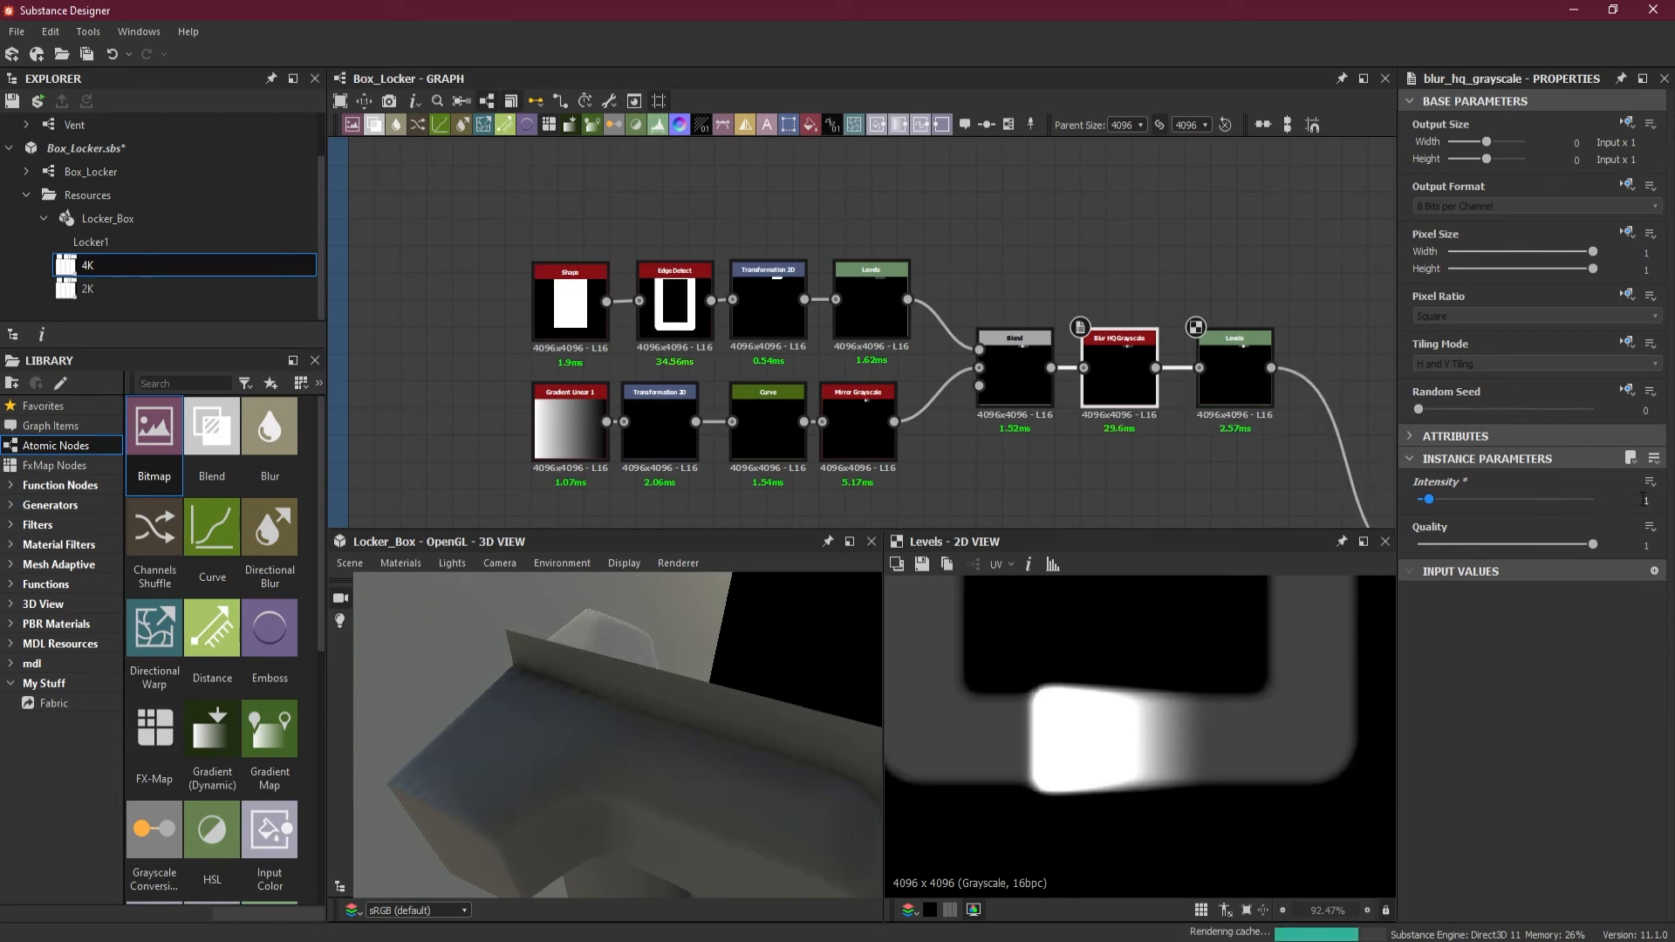
# Step: Check the blurred handle edges on the model and set the Blur HQ Grayscale Intensity to 0.5
pyautogui.click(1644, 500)
pyautogui.moveTo(719, 757)
pyautogui.mouseDown()
pyautogui.moveTo(743, 700)
pyautogui.moveTo(700, 736)
pyautogui.moveTo(712, 751)
pyautogui.mouseUp()
pyautogui.click(1644, 500)
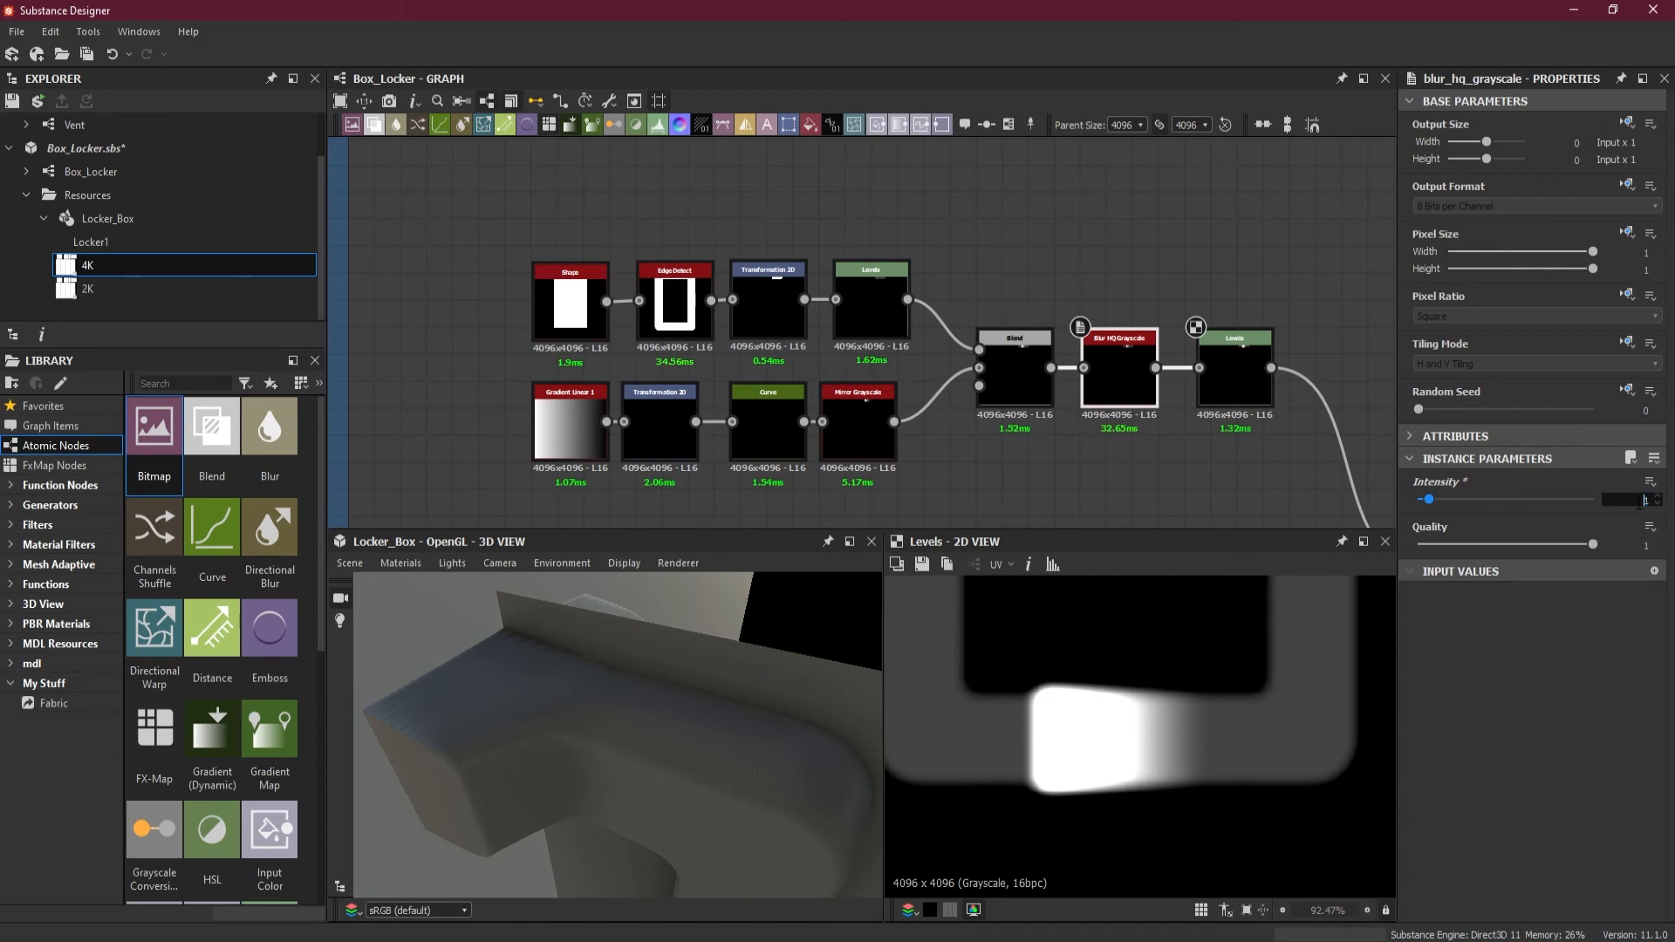
pyautogui.write('0.5')
pyautogui.press('Return')
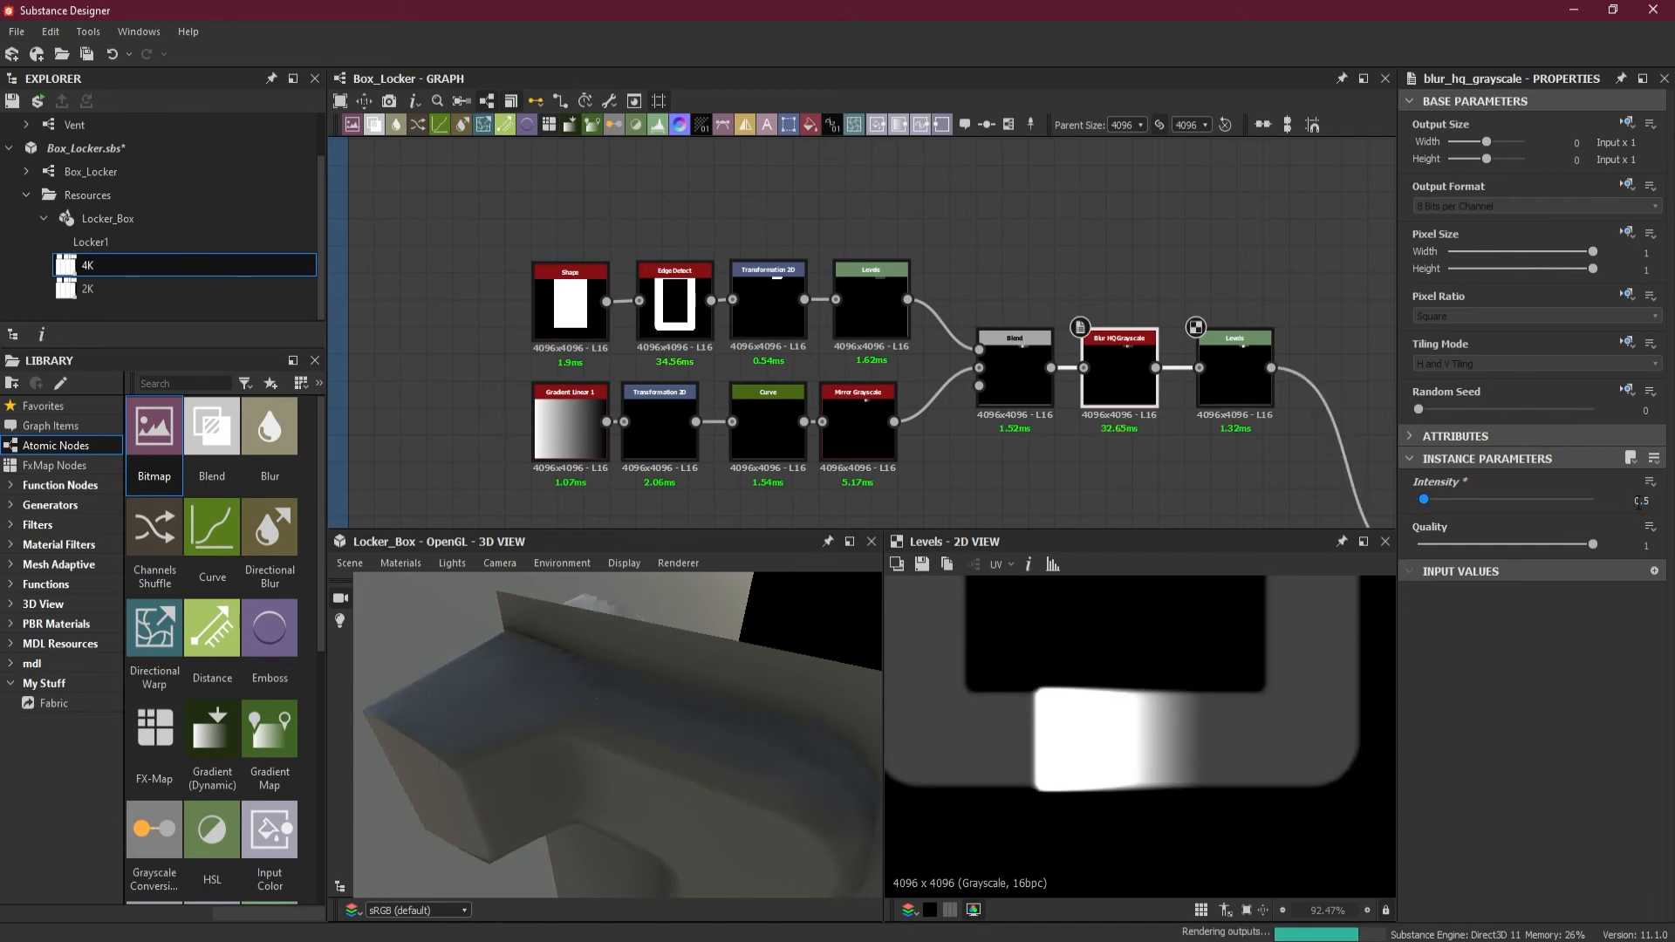
# Step: Space out the handle chain's Blend, Blur HQ Grayscale and Levels nodes and the main Blend to free room after Mirror Grayscale
pyautogui.scroll(-2, 806, 475)
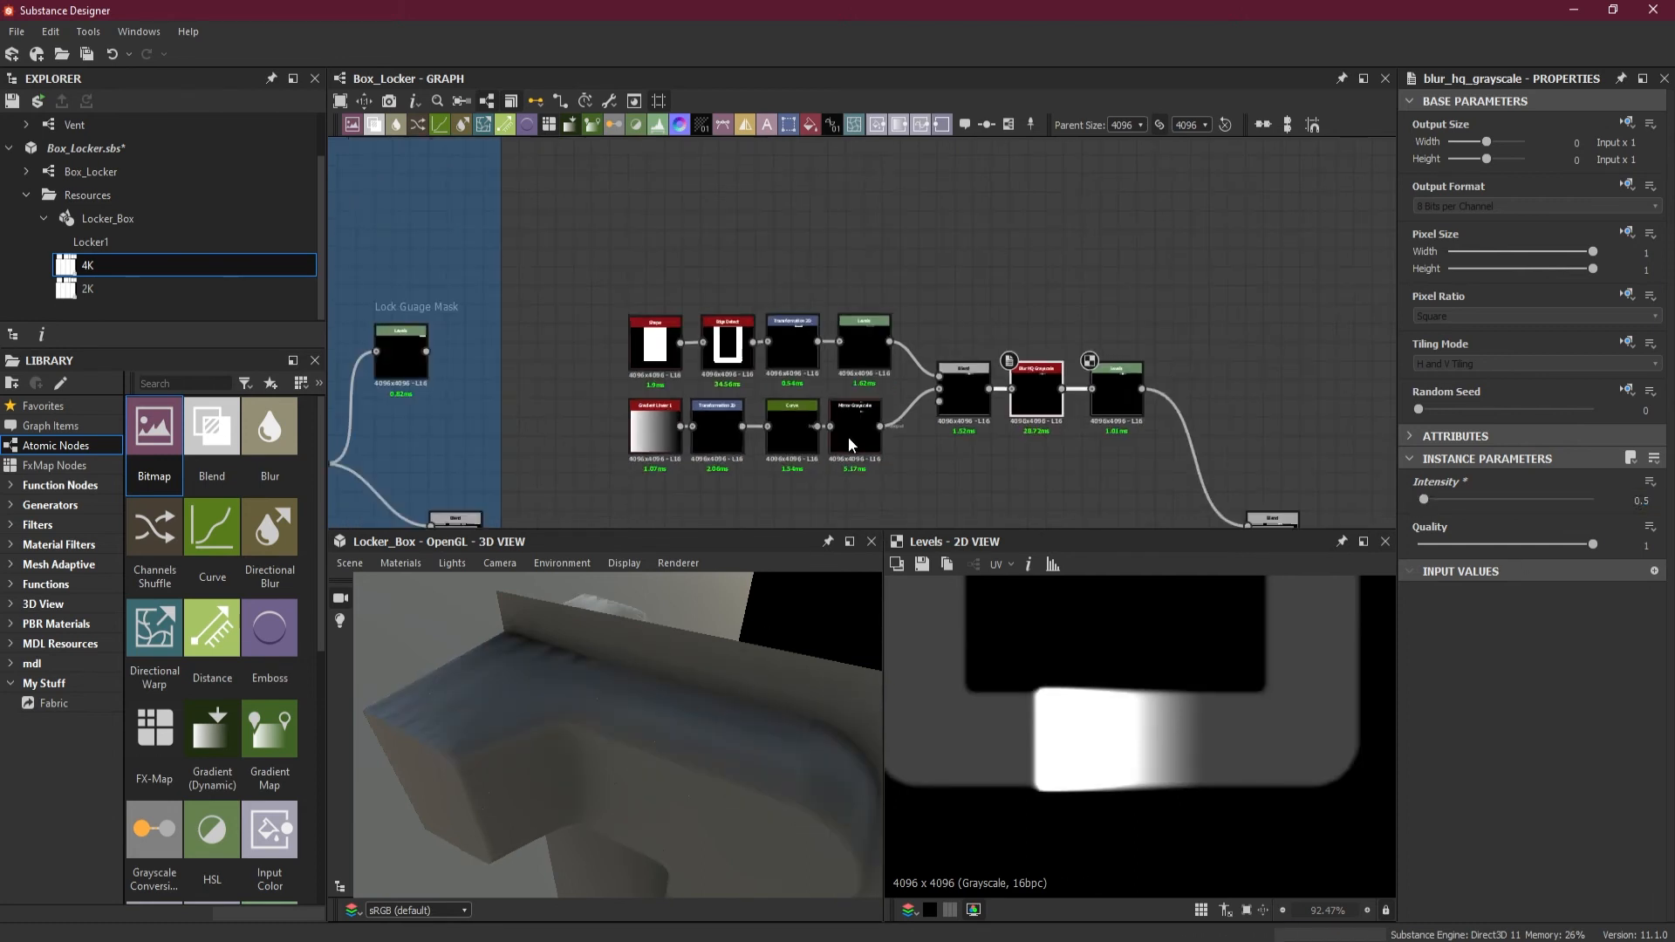
pyautogui.moveTo(969, 318); pyautogui.dragTo(1055, 417)
pyautogui.scroll(-2, 1196, 461)
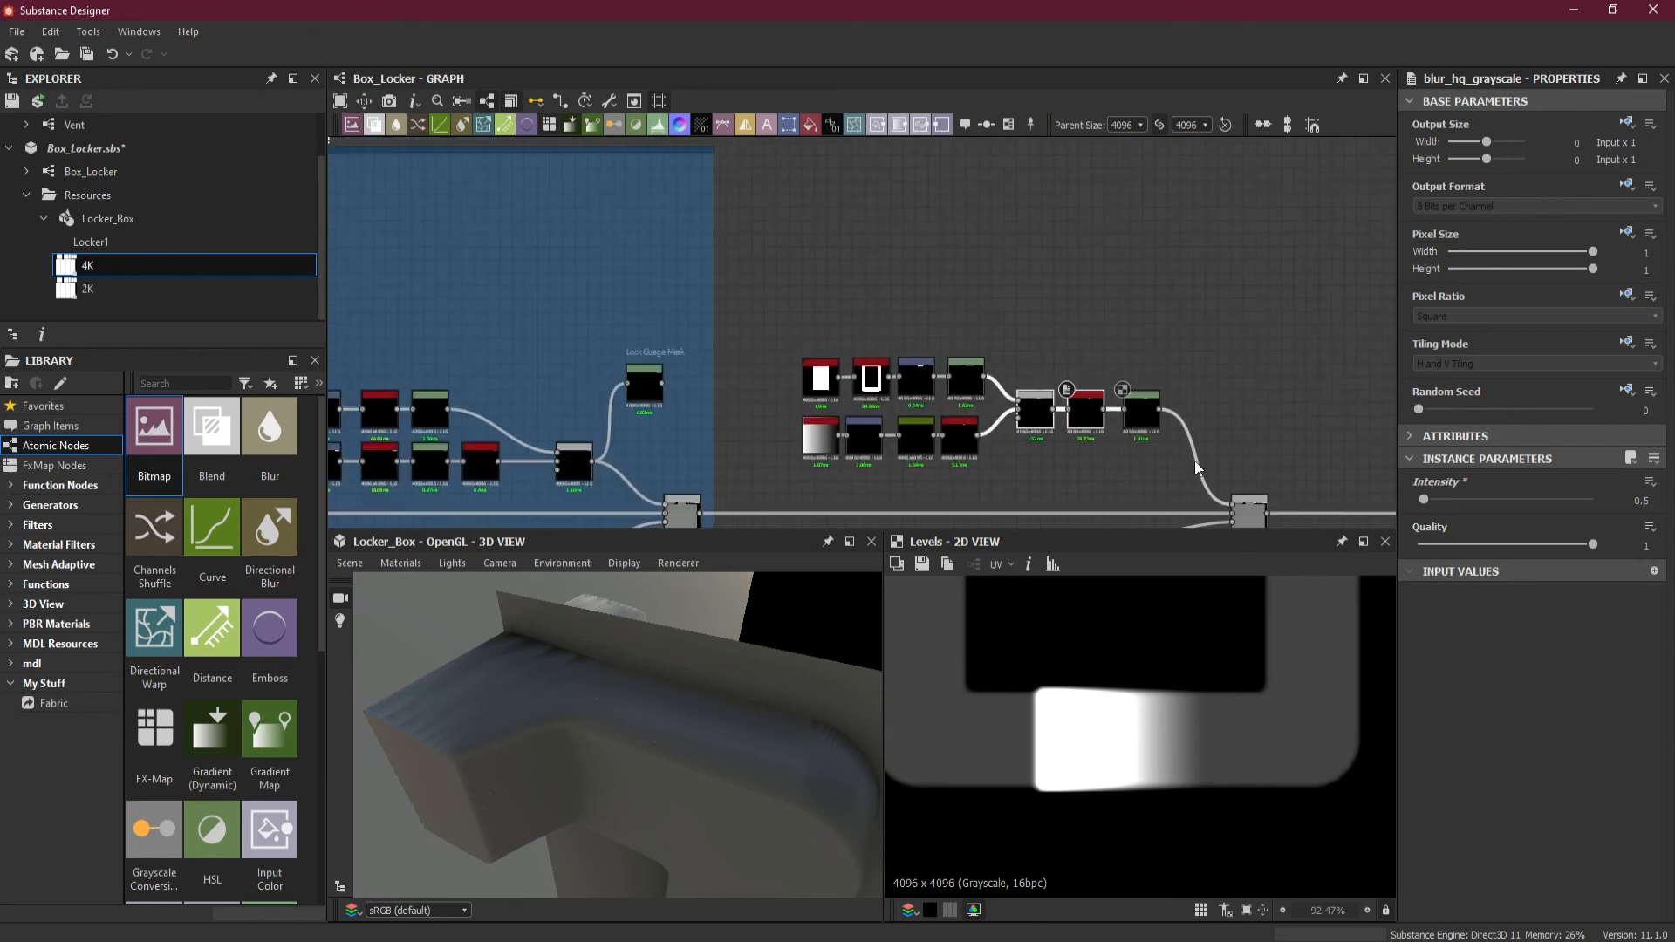
pyautogui.moveTo(1196, 461); pyautogui.dragTo(1106, 369, button='middle')
pyautogui.moveTo(1081, 347); pyautogui.dragTo(931, 274)
pyautogui.moveTo(1058, 322); pyautogui.dragTo(1104, 322)
pyautogui.moveTo(1161, 428); pyautogui.dragTo(1215, 432)
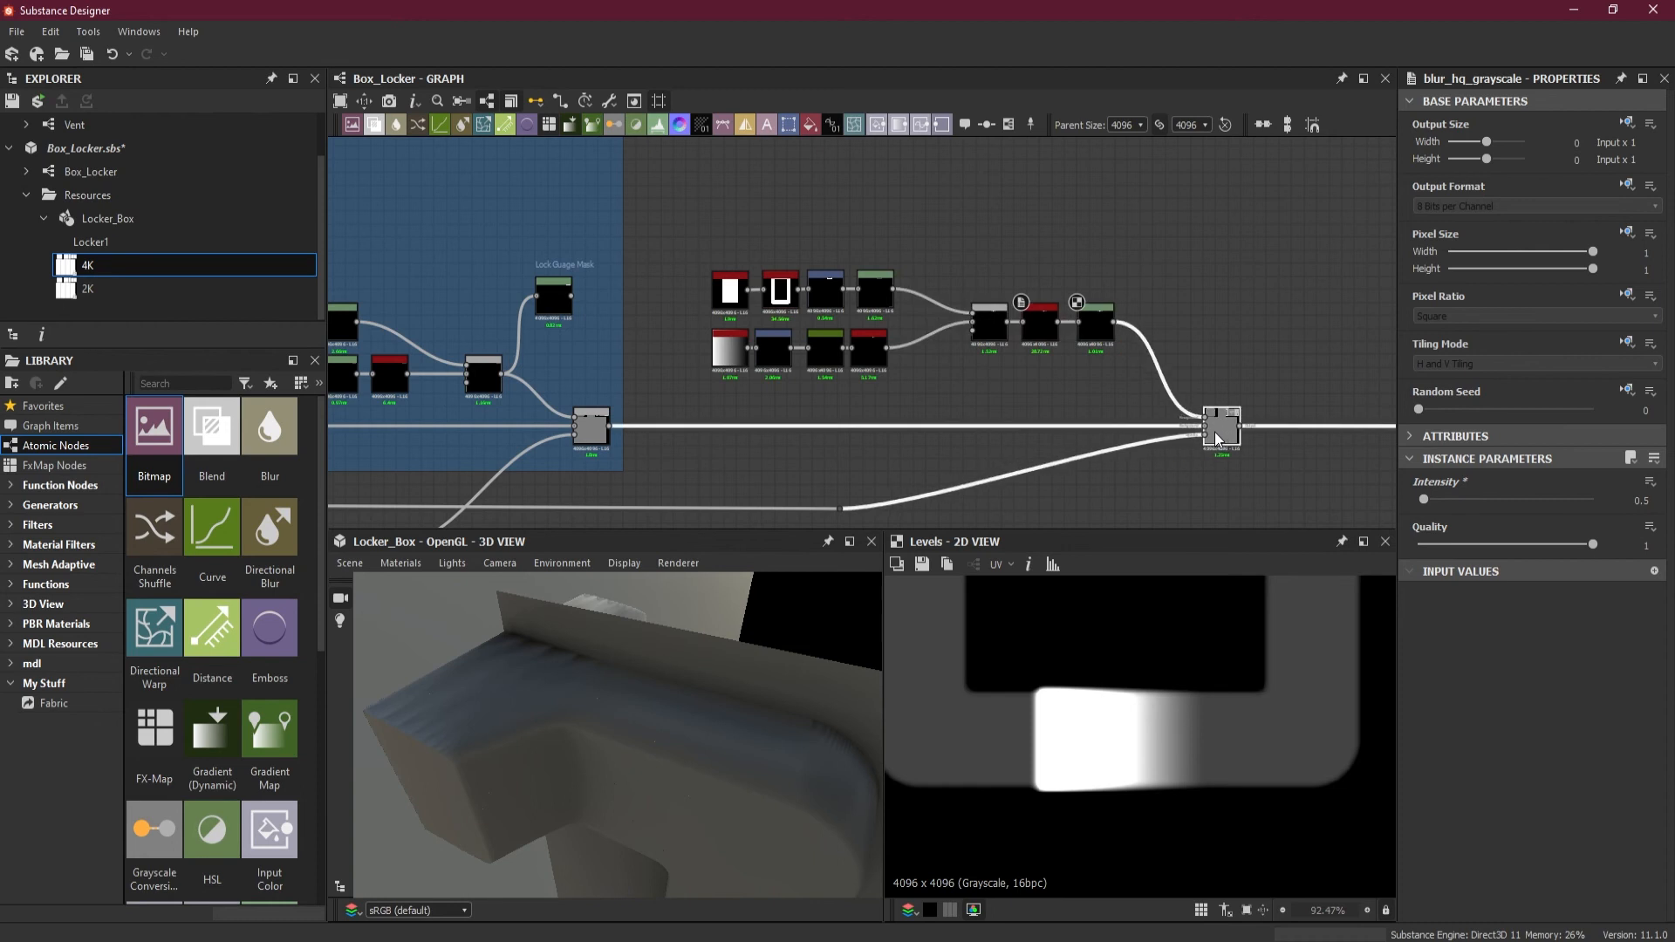
# Step: Insert a Blur HQ Grayscale node between the Mirror Grayscale node and the handle's Blend
pyautogui.scroll(3, 851, 316)
pyautogui.press('space')
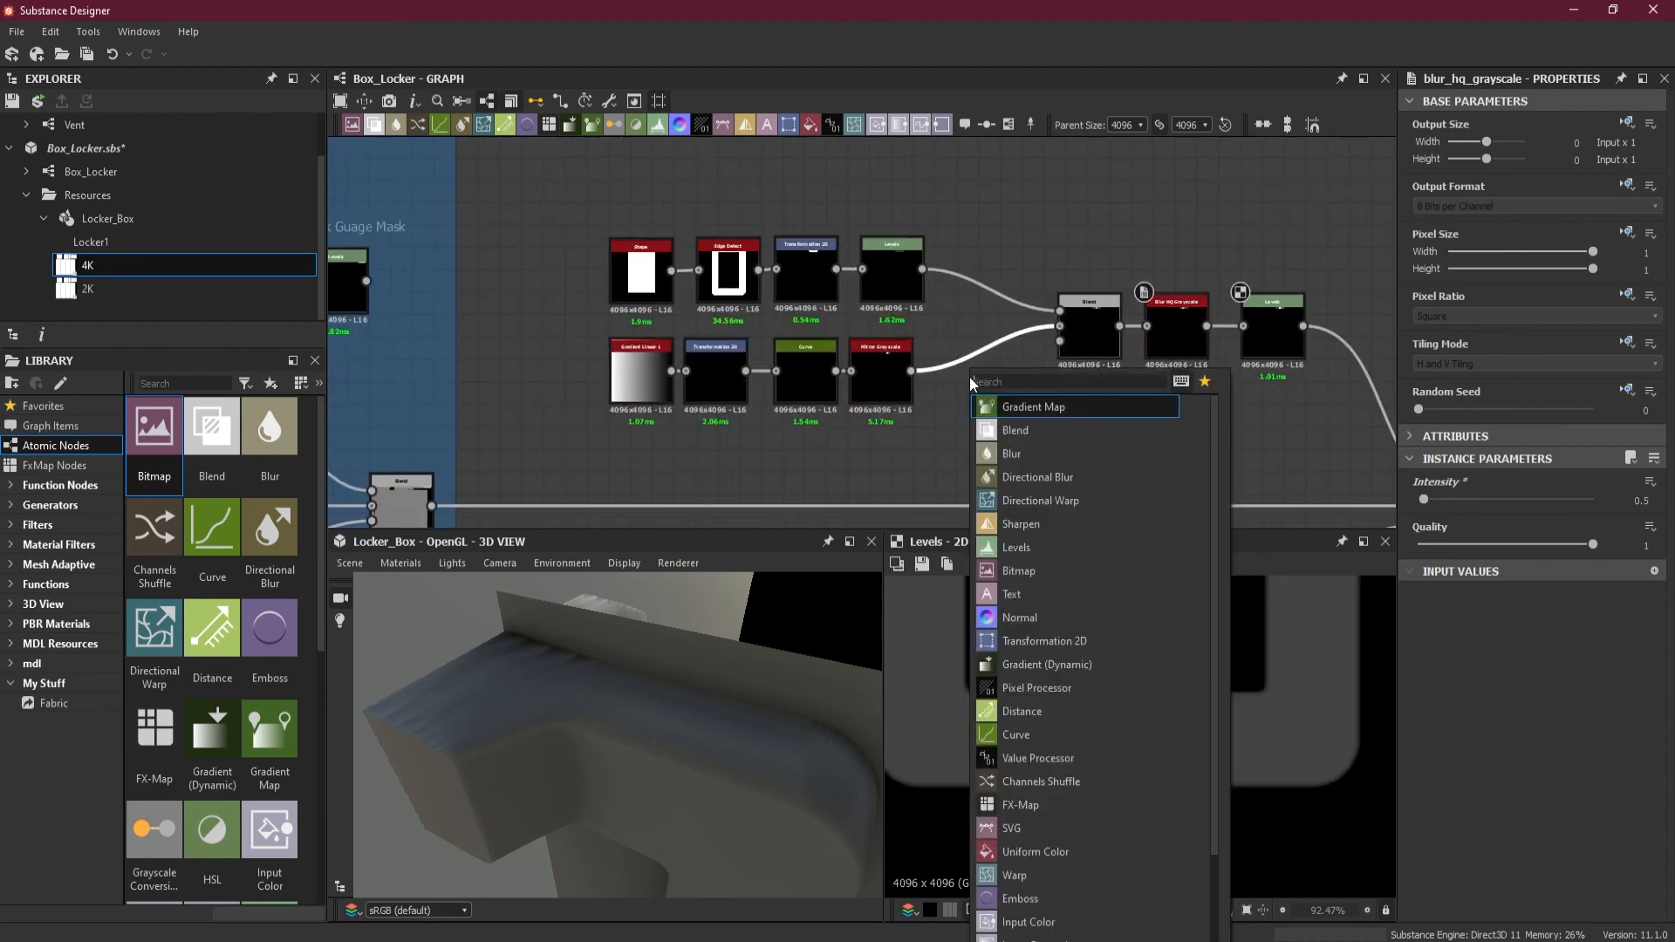
pyautogui.write('b;u')
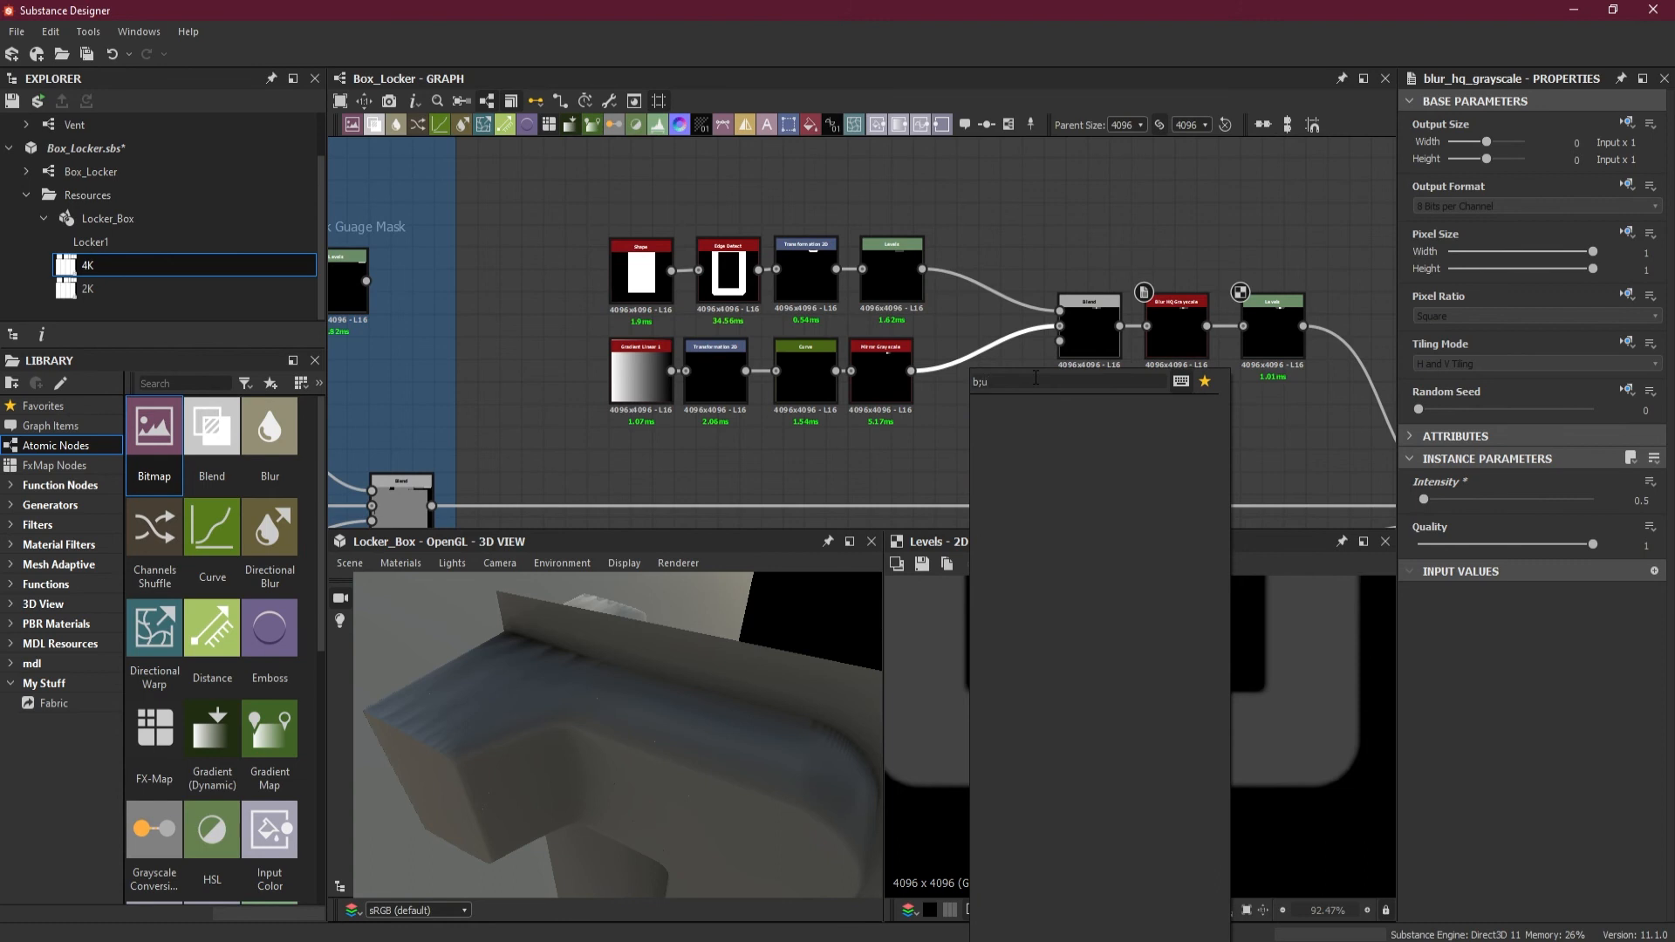
pyautogui.press('BackSpace')
pyautogui.press('BackSpace')
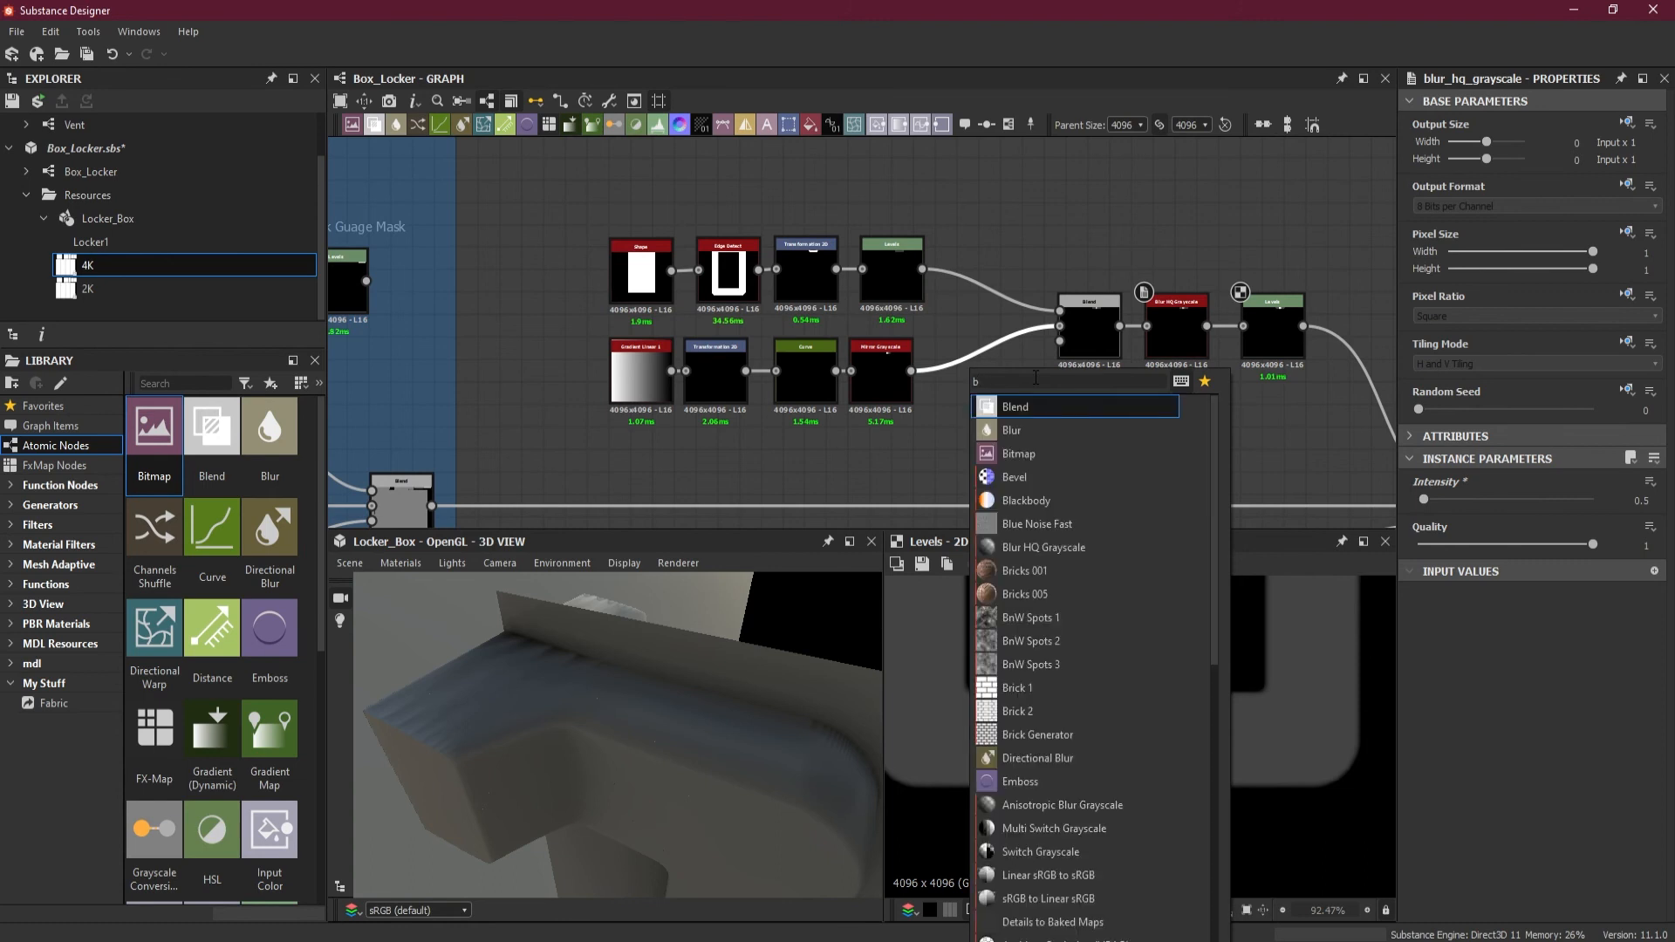
pyautogui.write('lu')
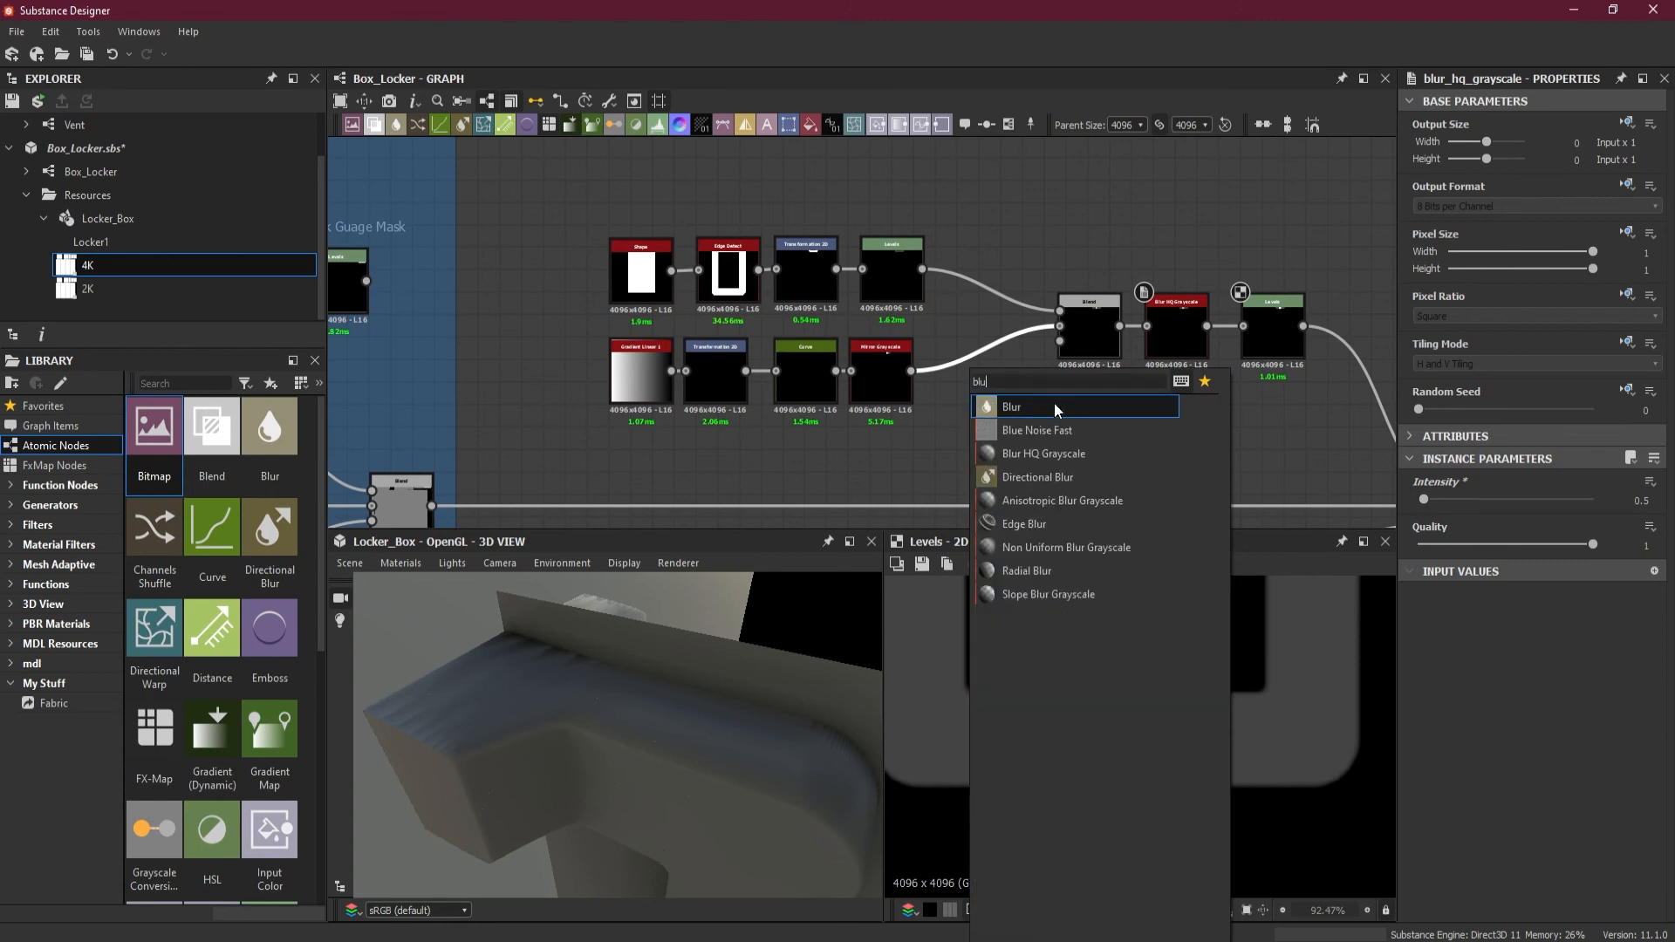
pyautogui.click(1056, 455)
pyautogui.moveTo(483, 735); pyautogui.dragTo(630, 825)
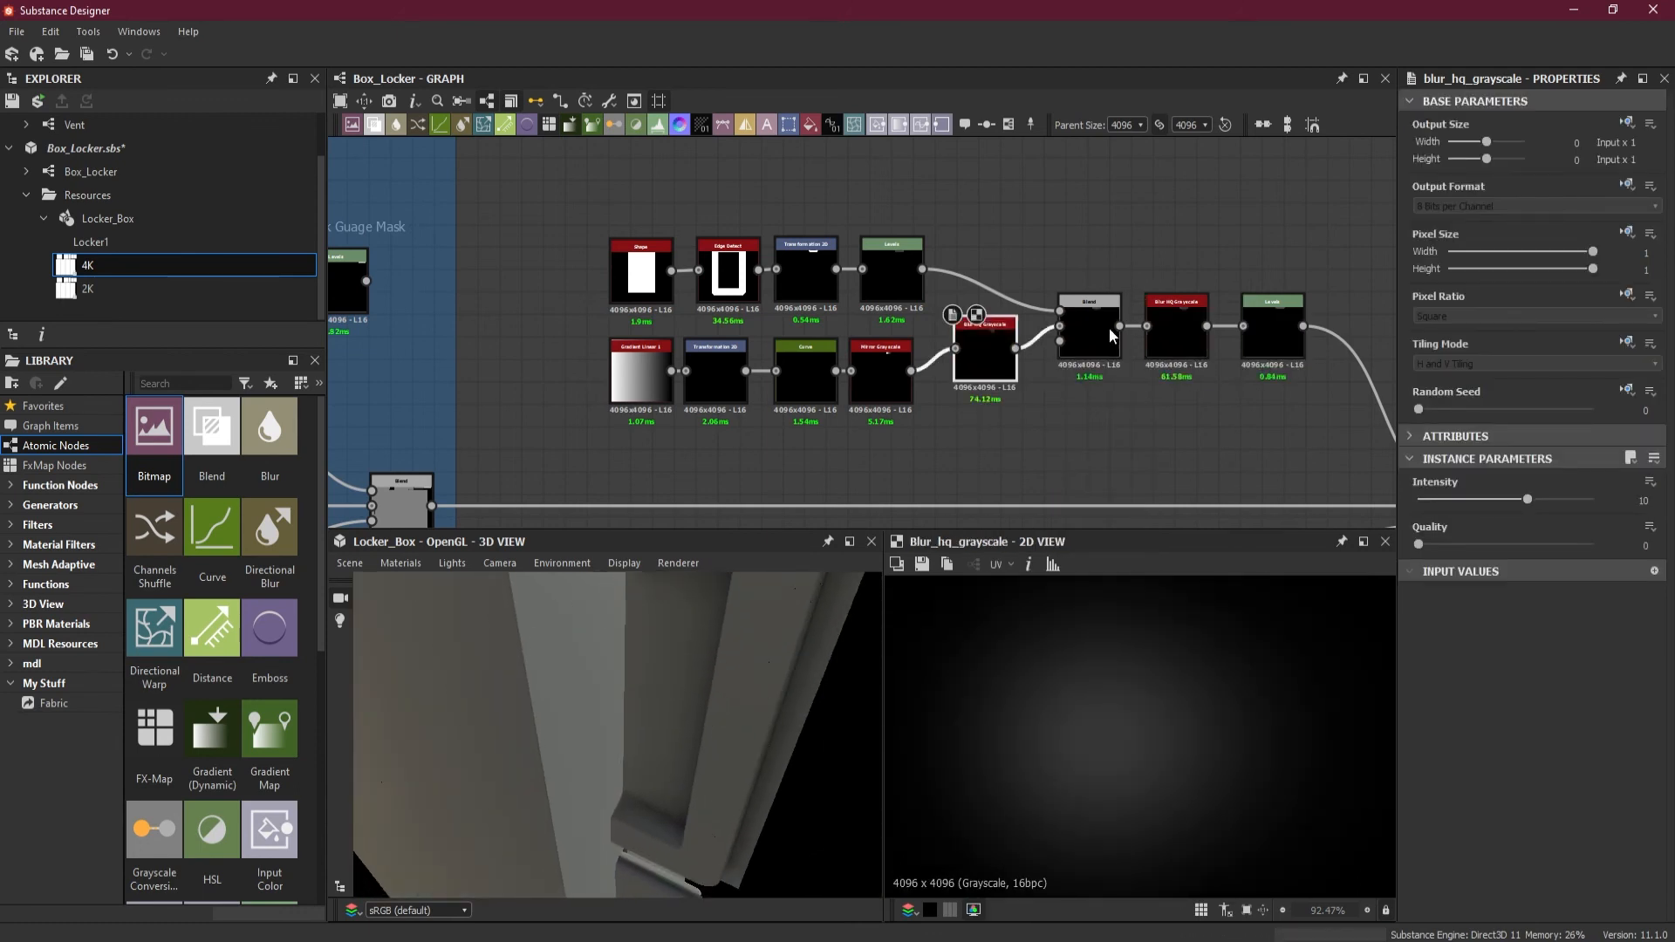
# Step: Set the inserted blur's Quality to 1 and try Intensity values of 0.88, 1, 1.59 and 1.27
pyautogui.scroll(2, 1056, 315)
pyautogui.moveTo(951, 404); pyautogui.dragTo(925, 429)
pyautogui.moveTo(1419, 544); pyautogui.dragTo(1633, 555)
pyautogui.click(1429, 500)
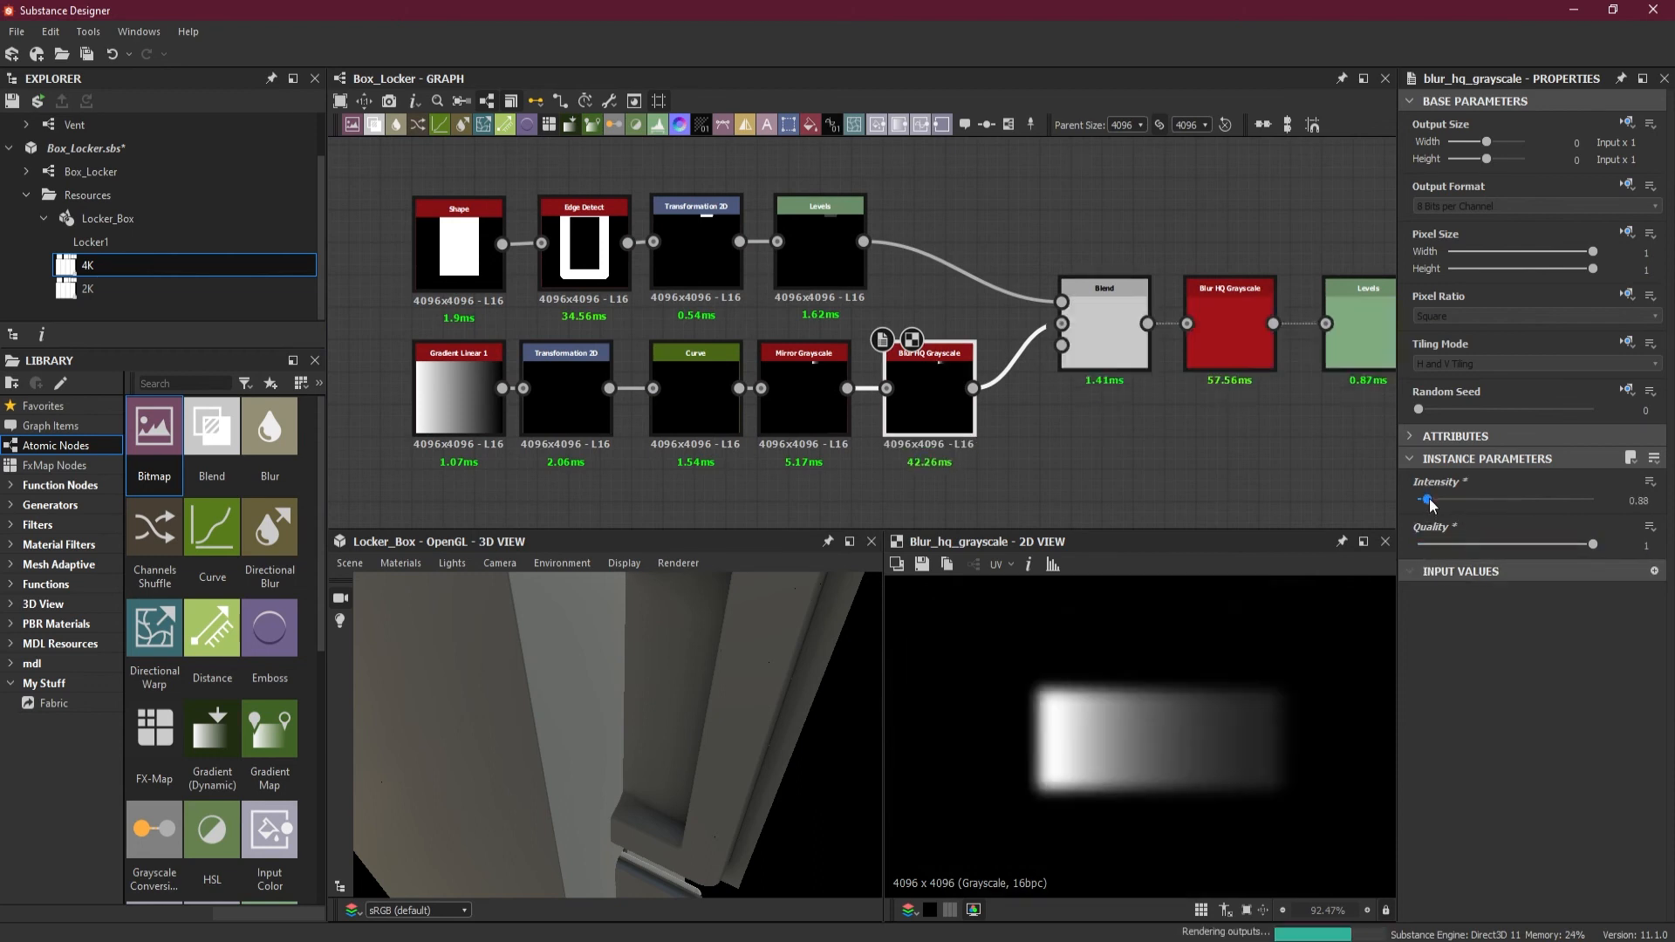
pyautogui.moveTo(726, 724); pyautogui.dragTo(622, 740)
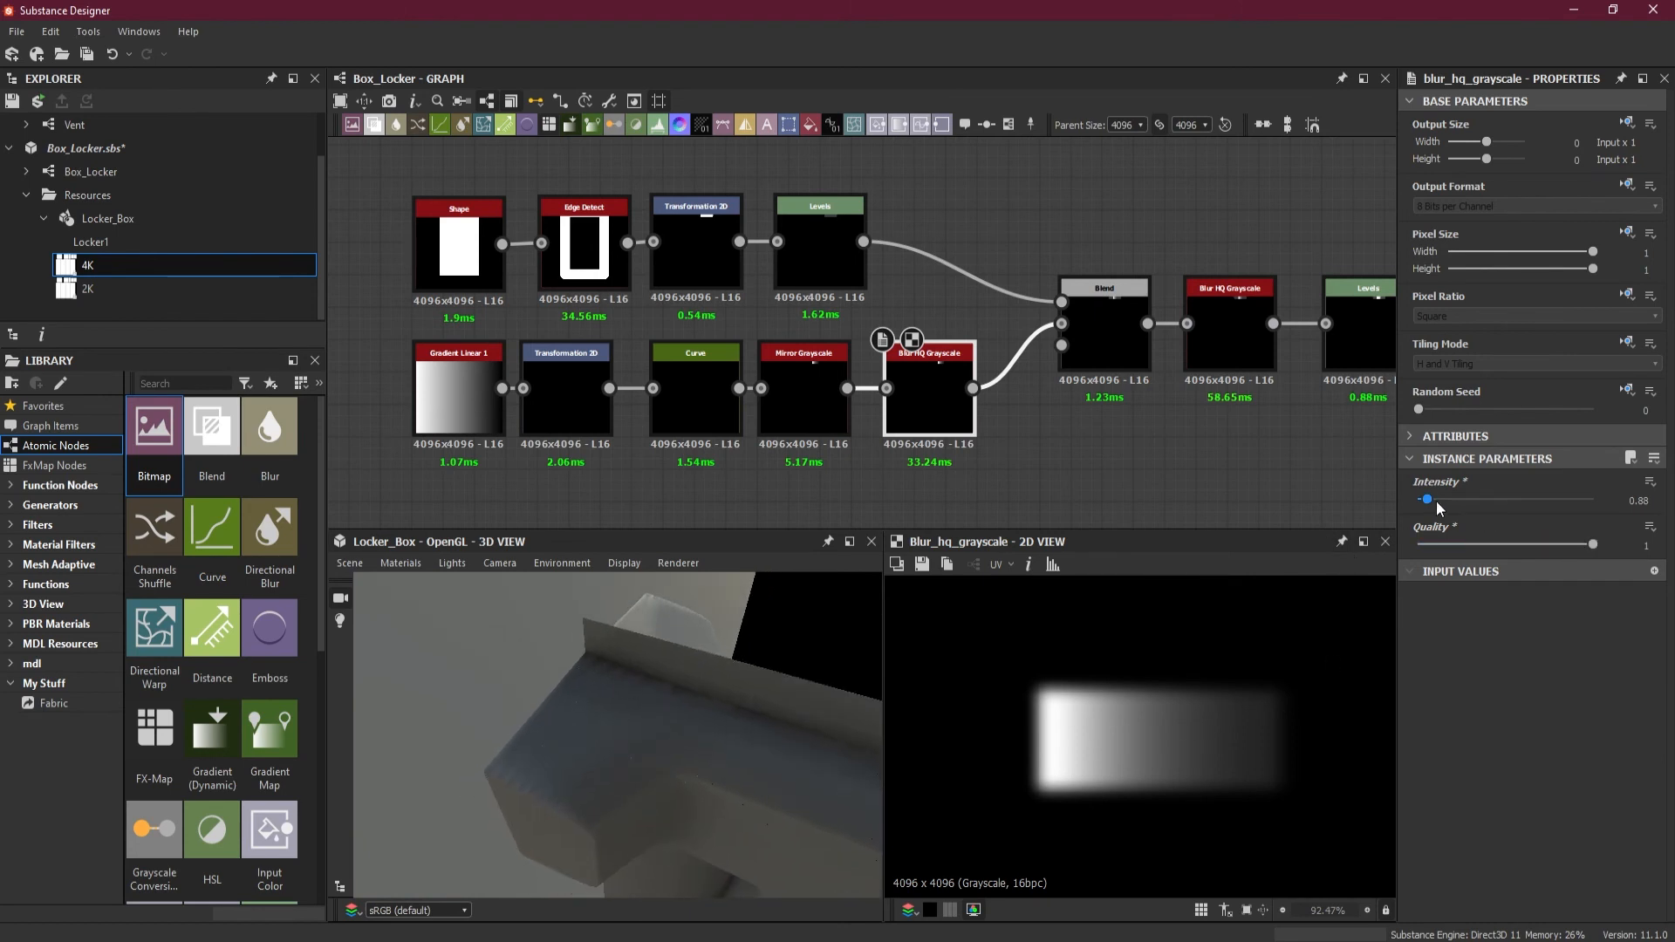
pyautogui.doubleClick(1617, 499)
pyautogui.write('1')
pyautogui.press('Return')
pyautogui.moveTo(1432, 501); pyautogui.dragTo(1437, 500)
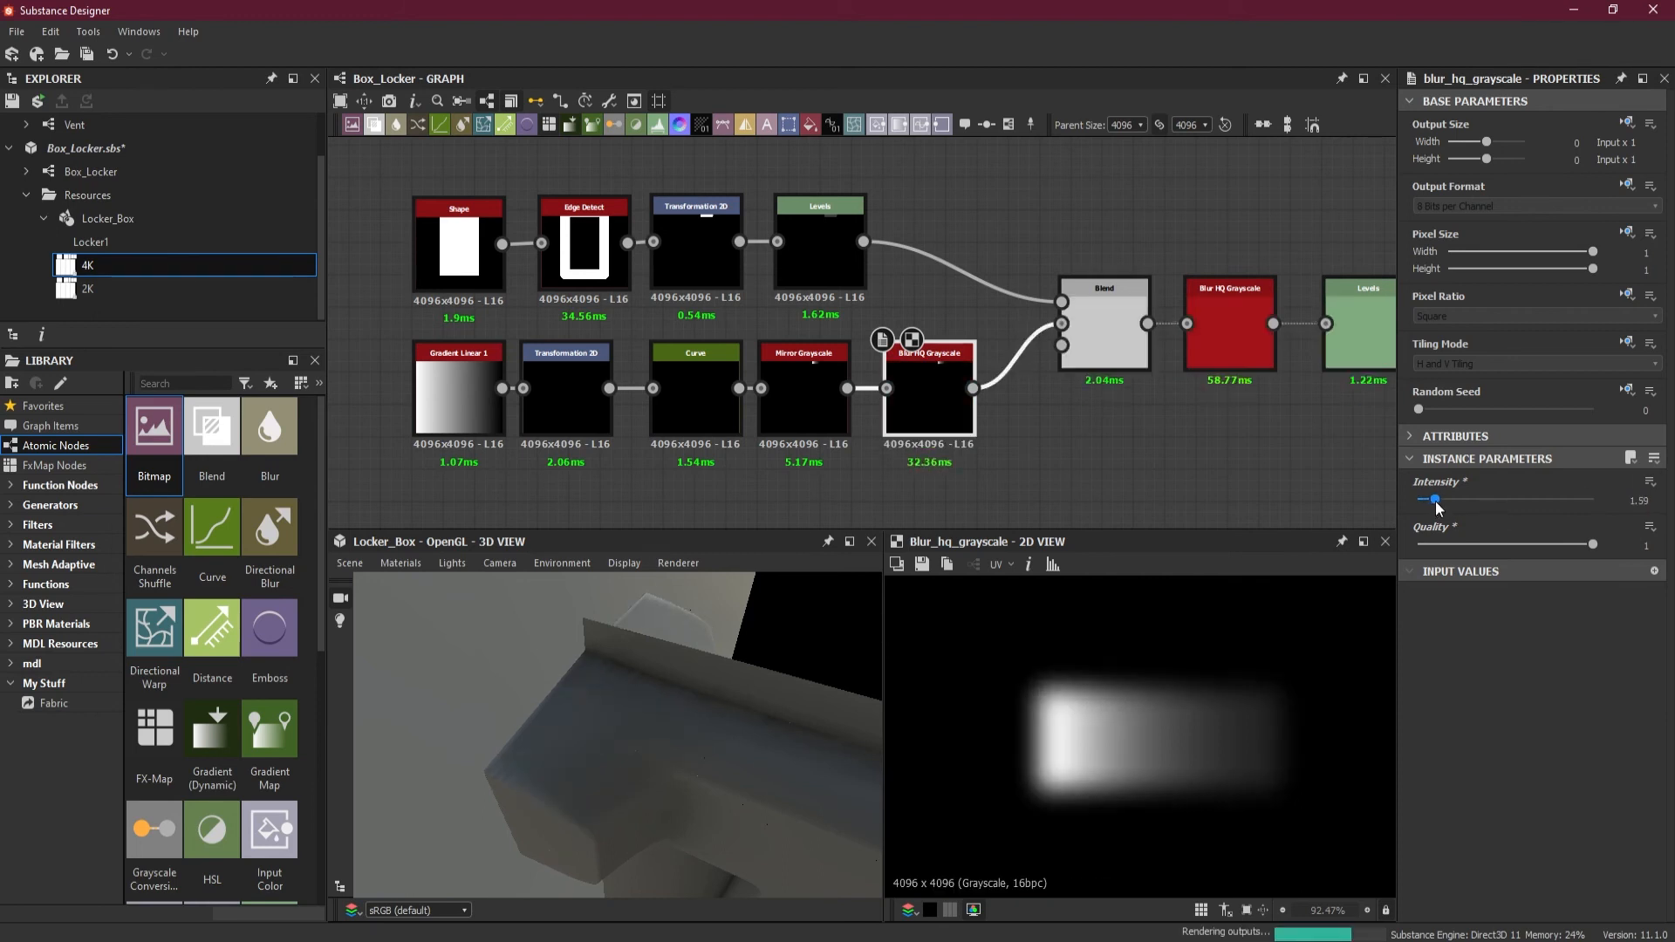
pyautogui.moveTo(1436, 501); pyautogui.dragTo(1432, 501)
# Step: Make room in the node chain and insert a Levels node between the new blur and the handle's Blend
pyautogui.scroll(-3, 1026, 386)
pyautogui.moveTo(1103, 432); pyautogui.dragTo(974, 429, button='middle')
pyautogui.moveTo(936, 281); pyautogui.dragTo(1164, 354)
pyautogui.moveTo(930, 404); pyautogui.dragTo(888, 370)
pyautogui.press('space')
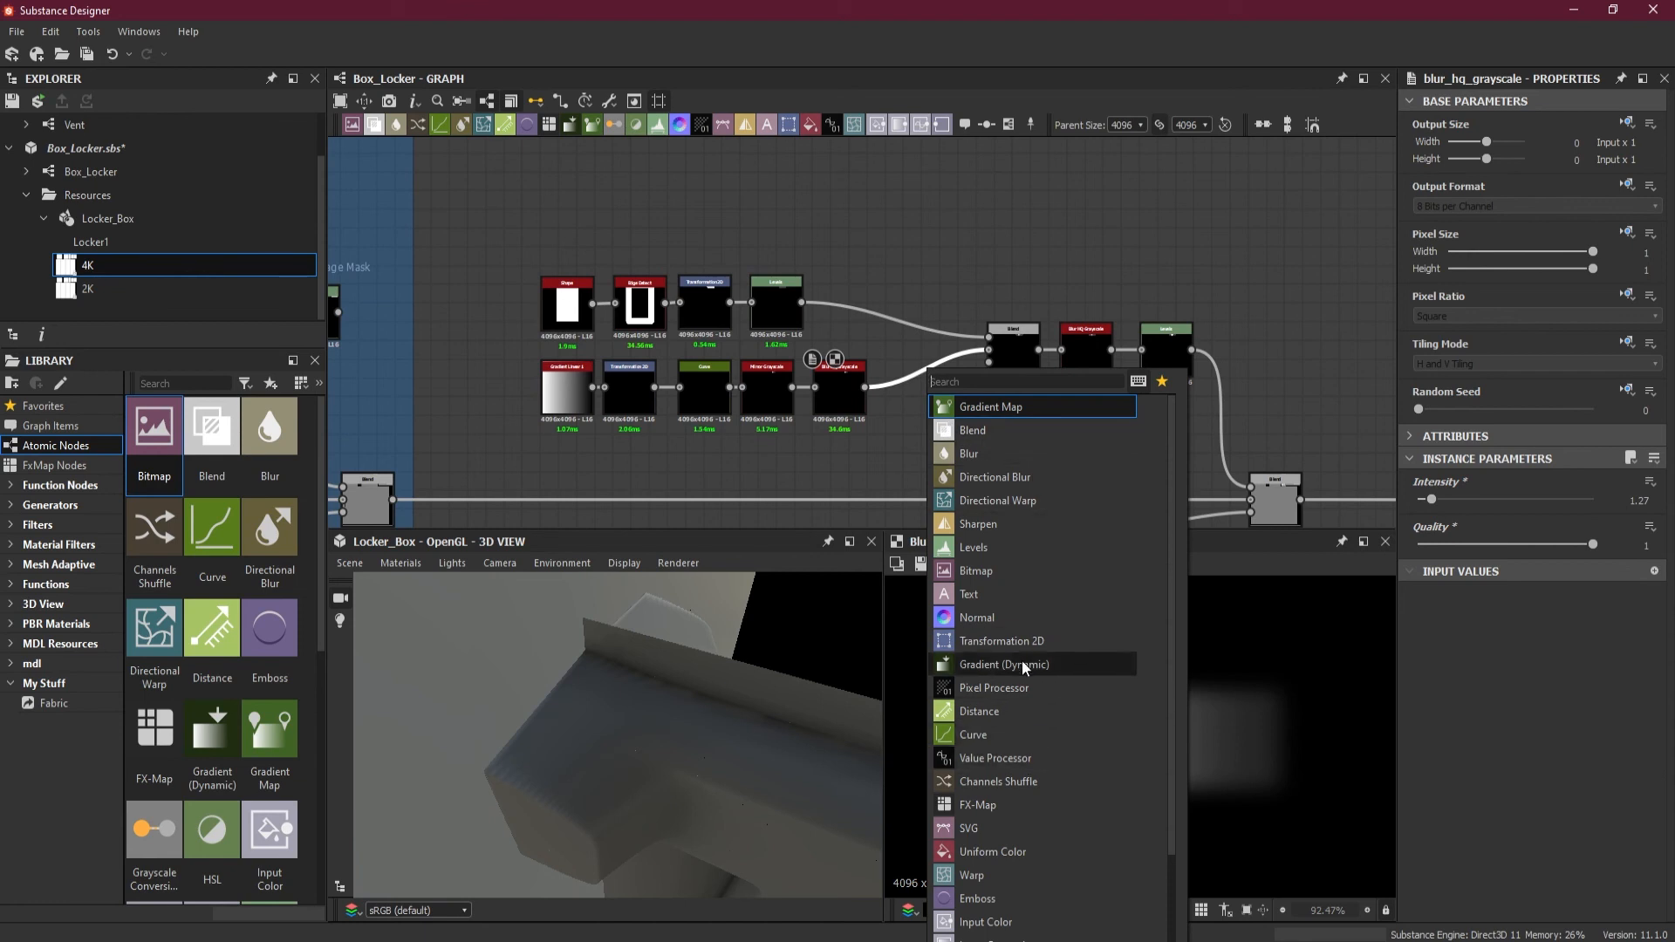
pyautogui.click(989, 547)
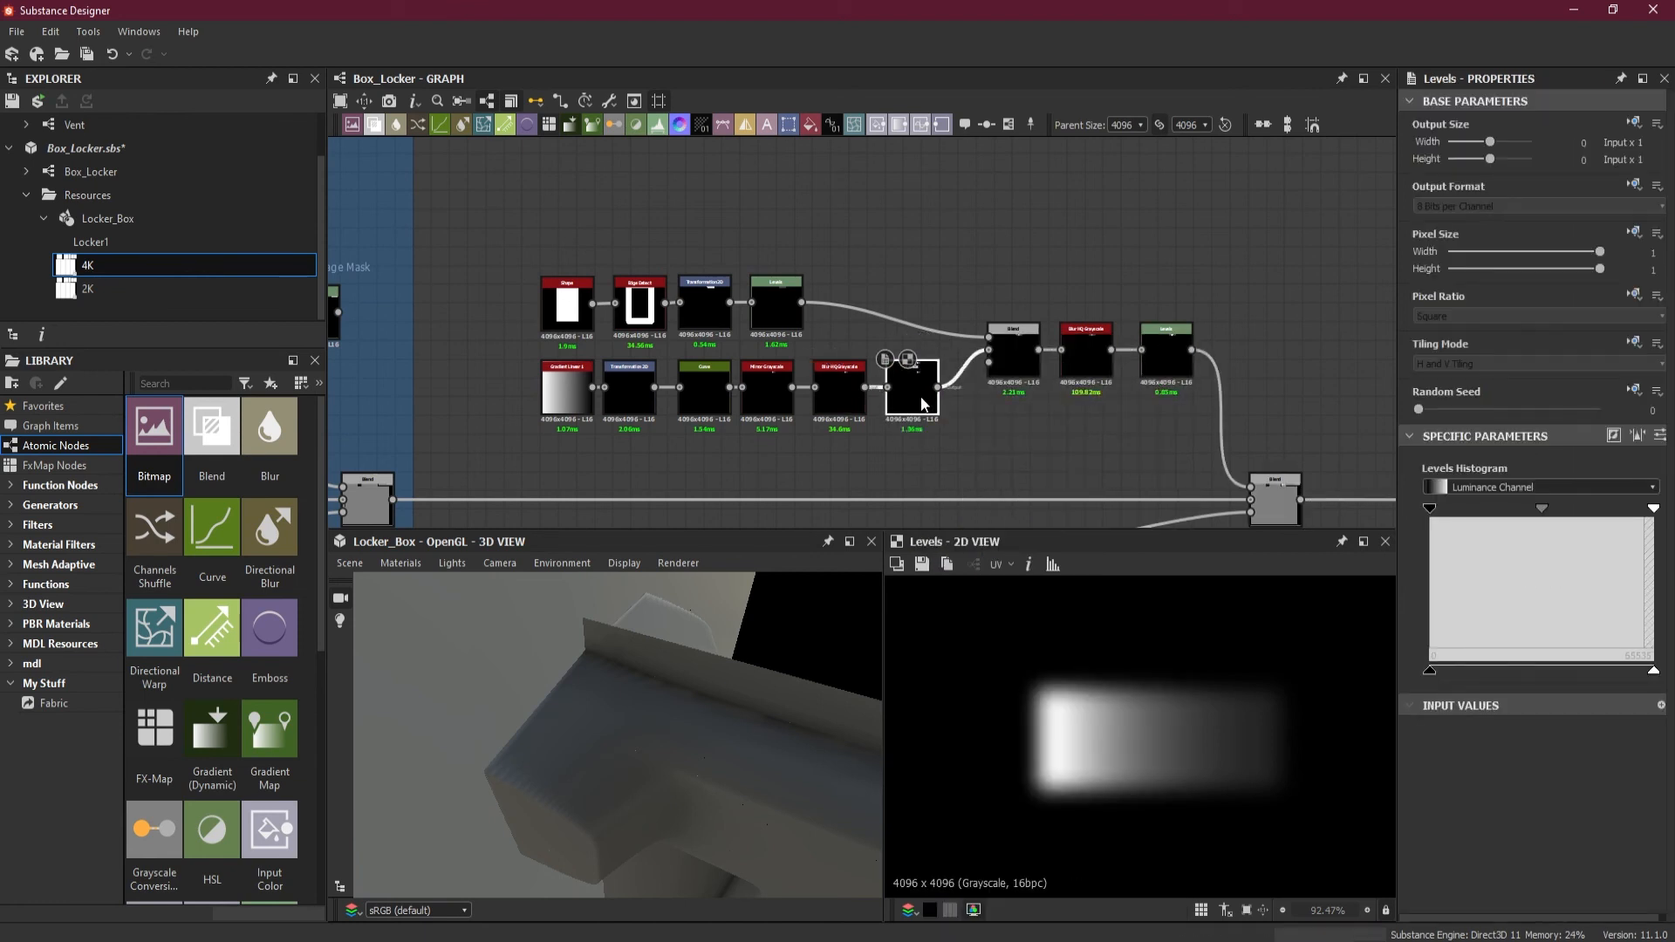
# Step: Try lower input white points and shifted midtones on the inserted Levels node, checking the handle's shape on the model
pyautogui.scroll(-3, 698, 699)
pyautogui.moveTo(1652, 508); pyautogui.dragTo(1469, 509)
pyautogui.moveTo(1530, 509); pyautogui.dragTo(1458, 509)
pyautogui.moveTo(1519, 509); pyautogui.dragTo(1563, 508)
pyautogui.moveTo(706, 742); pyautogui.dragTo(655, 782)
pyautogui.moveTo(1562, 508); pyautogui.dragTo(1580, 509)
pyautogui.moveTo(1458, 509)
pyautogui.mouseDown()
pyautogui.moveTo(1434, 509)
pyautogui.moveTo(1508, 511)
pyautogui.mouseUp()
pyautogui.moveTo(698, 698)
pyautogui.mouseDown()
pyautogui.moveTo(785, 658)
pyautogui.moveTo(726, 683)
pyautogui.mouseUp()
pyautogui.scroll(3, 726, 683)
pyautogui.scroll(-3, 728, 683)
pyautogui.scroll(2, 761, 390)
# Step: Try blur Intensity values from 0 to 1 on the node before the inserted Levels, comparing the handle's ends on the model
pyautogui.click(867, 389)
pyautogui.moveTo(1433, 499); pyautogui.dragTo(1429, 499)
pyautogui.scroll(3, 646, 741)
pyautogui.moveTo(646, 742); pyautogui.dragTo(689, 698)
pyautogui.scroll(-3, 687, 768)
pyautogui.click(978, 389)
pyautogui.click(873, 389)
pyautogui.moveTo(1428, 499); pyautogui.dragTo(1419, 499)
pyautogui.moveTo(663, 733); pyautogui.dragTo(628, 768)
pyautogui.moveTo(1420, 500); pyautogui.dragTo(1428, 499)
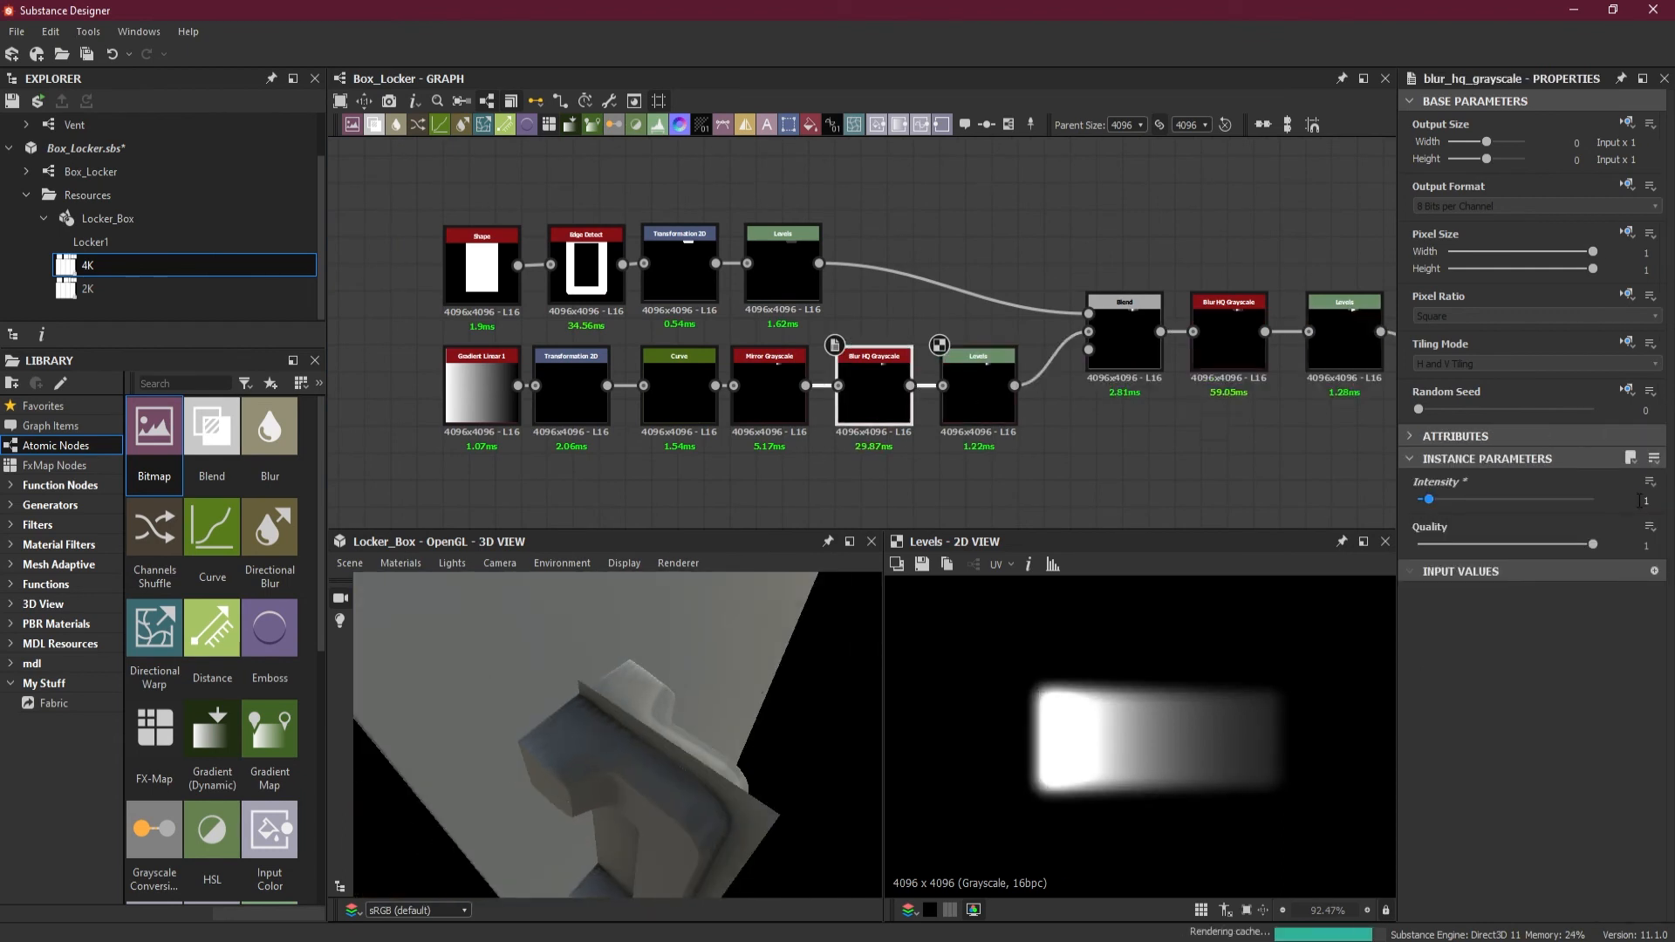
pyautogui.moveTo(646, 750); pyautogui.dragTo(690, 715)
# Step: Try a much lower white point on the inserted Levels node, then delete it together with the blur after Mirror Grayscale
pyautogui.click(978, 389)
pyautogui.moveTo(1580, 508); pyautogui.dragTo(1441, 499)
pyautogui.click(873, 389)
pyautogui.moveTo(637, 733); pyautogui.dragTo(725, 672)
pyautogui.scroll(2, 916, 391)
pyautogui.keyDown('ctrl'); pyautogui.click(989, 389); pyautogui.keyUp('ctrl')
pyautogui.press('BackSpace')
# Step: Insert a Blur HQ Grayscale node between Transformation 2D and Curve with Intensity 1 and Quality 1, and space the neighbouring nodes evenly
pyautogui.scroll(2, 691, 403)
pyautogui.moveTo(698, 394); pyautogui.dragTo(886, 394)
pyautogui.press('space')
pyautogui.write('blur')
pyautogui.click(811, 430)
pyautogui.moveTo(611, 746); pyautogui.dragTo(672, 785)
pyautogui.moveTo(737, 417); pyautogui.dragTo(717, 417)
pyautogui.moveTo(1017, 465); pyautogui.dragTo(893, 425)
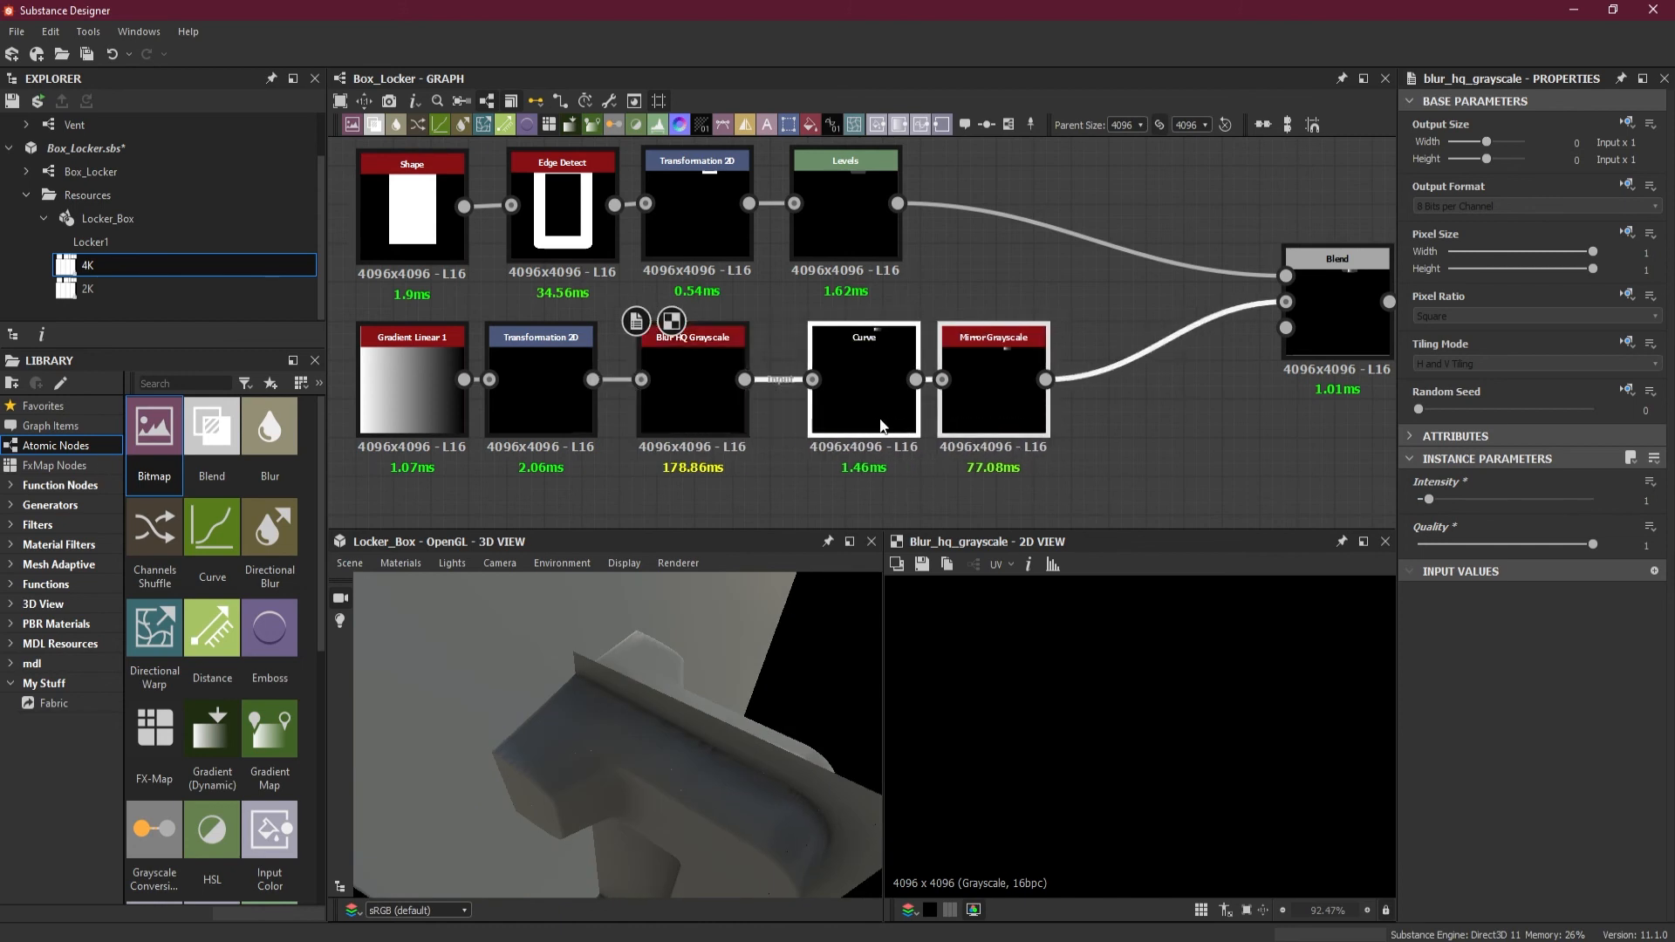
# Step: Examine the handle on the model and how the Lock Mask and Lock Guage Mask nodes branch off their chains
pyautogui.moveTo(731, 737); pyautogui.dragTo(799, 778)
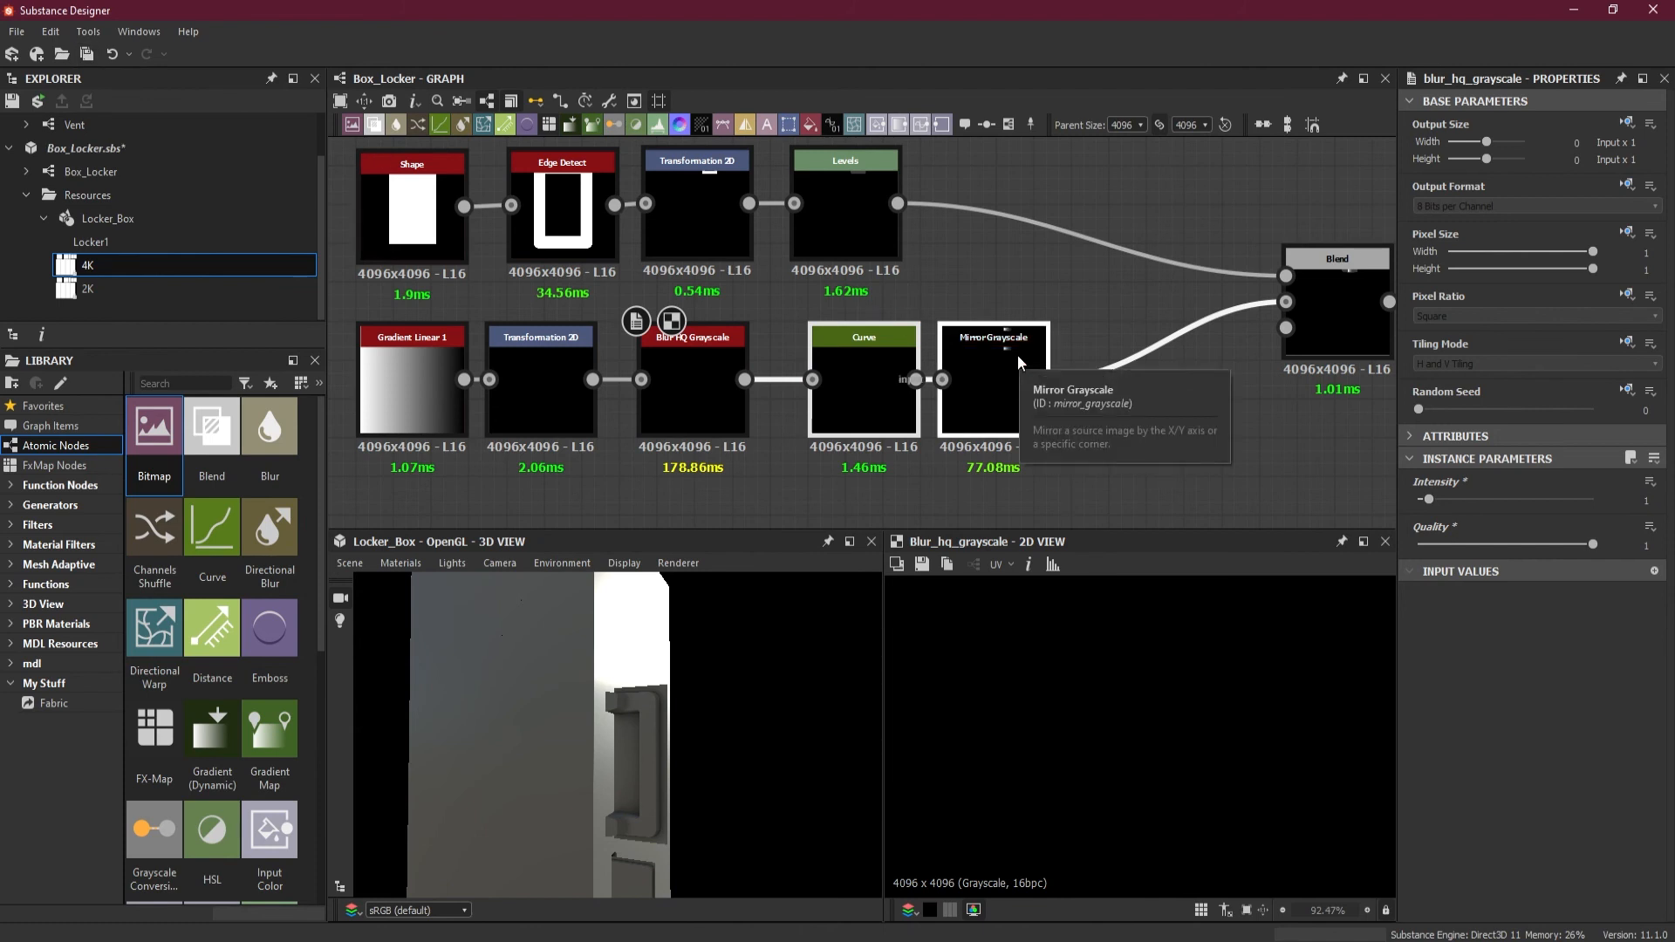
pyautogui.scroll(-3, 1144, 311)
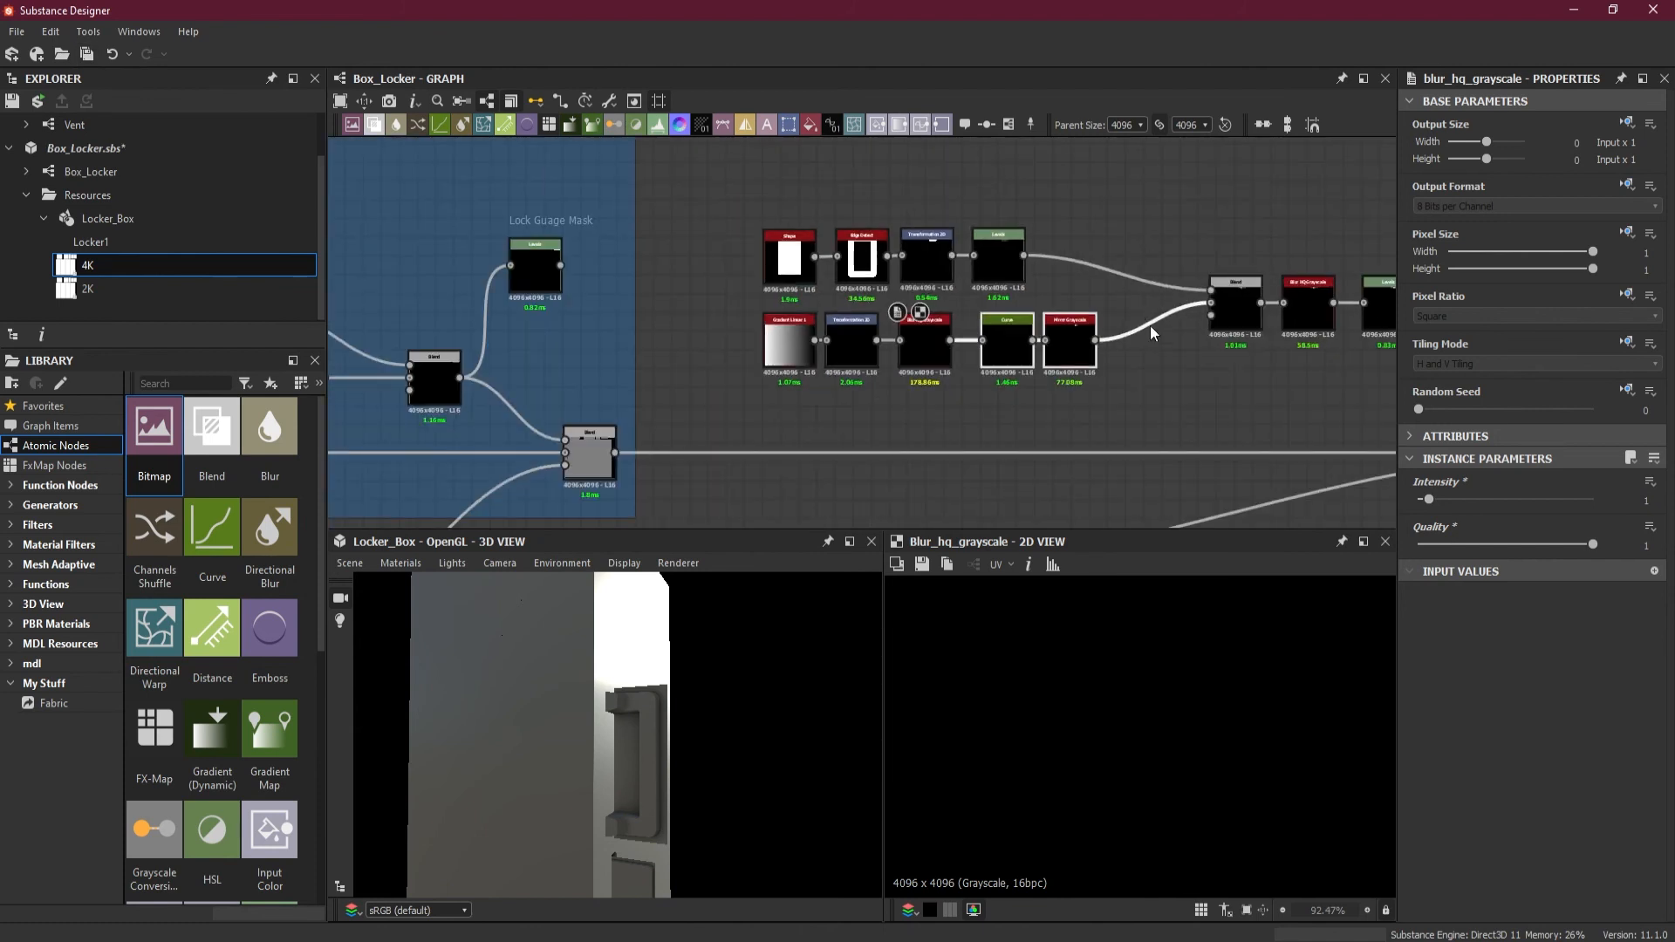
pyautogui.scroll(-2, 1188, 370)
pyautogui.moveTo(1170, 381); pyautogui.dragTo(917, 375, button='middle')
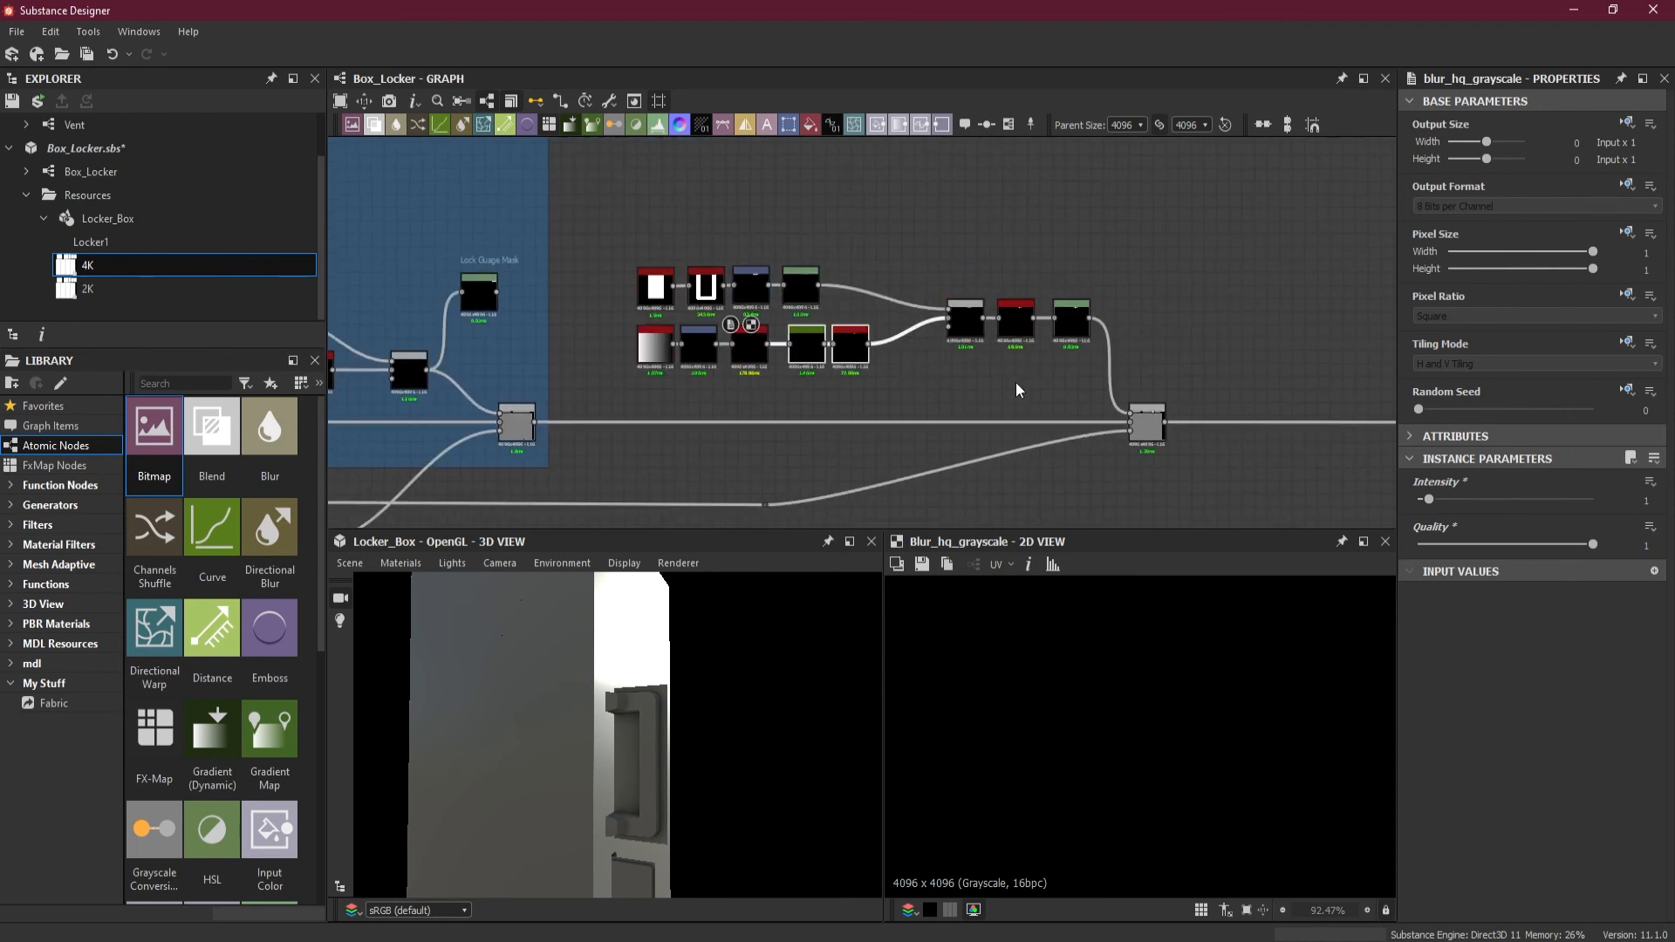
pyautogui.scroll(-1, 1015, 383)
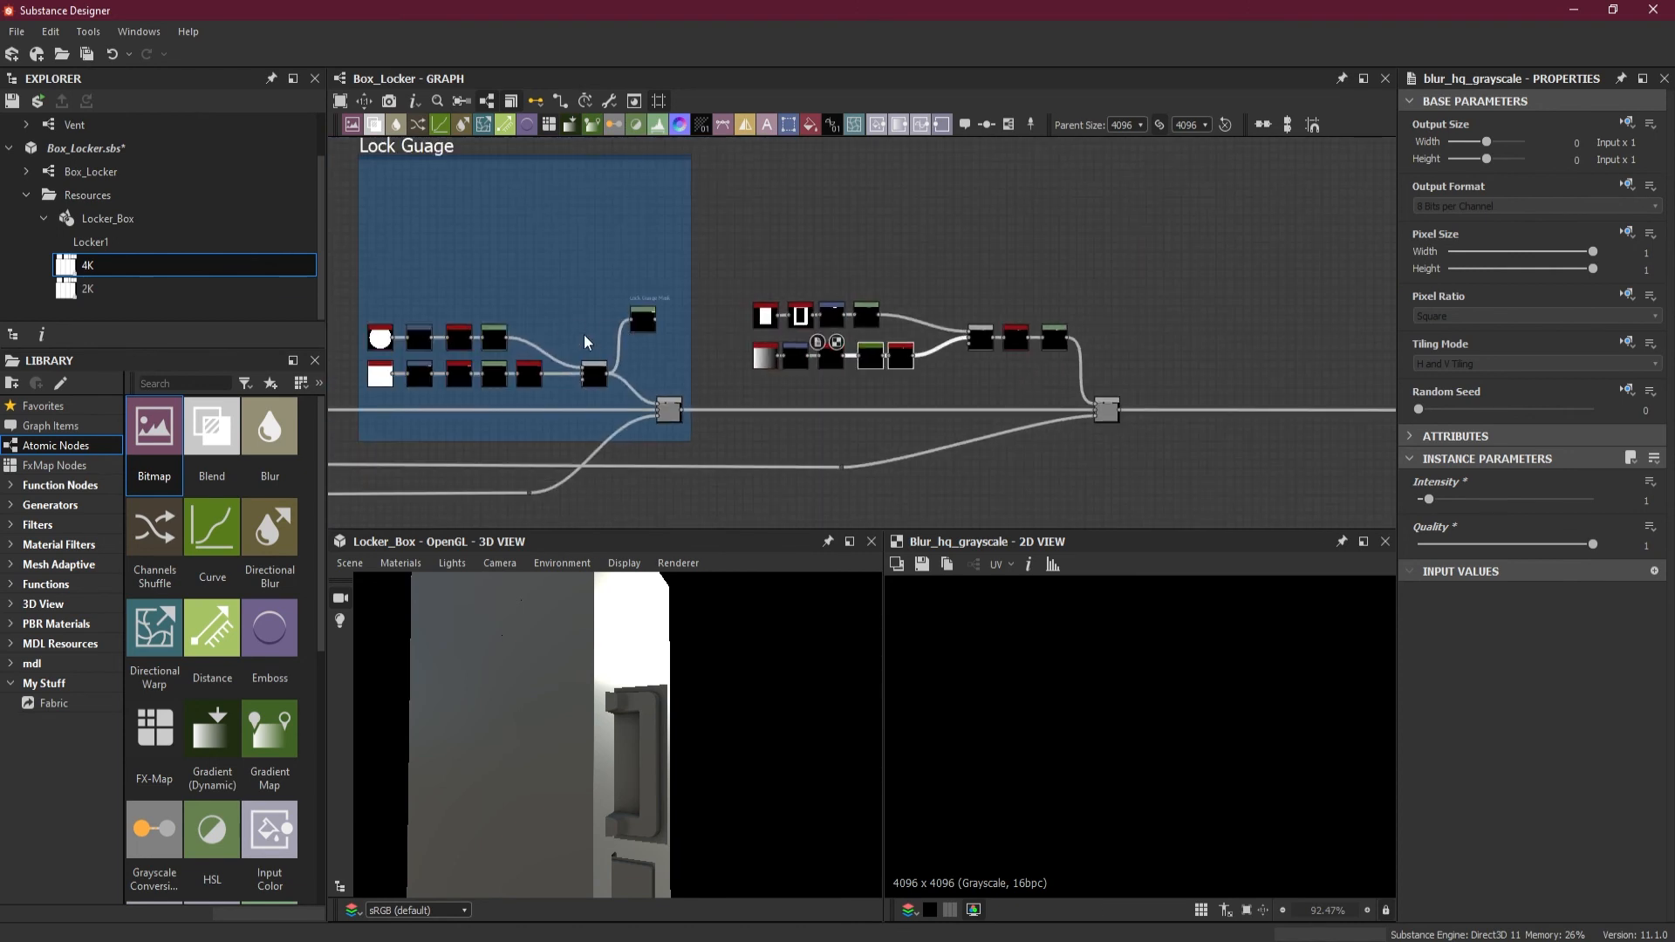
pyautogui.moveTo(672, 338); pyautogui.dragTo(1047, 339, button='middle')
pyautogui.moveTo(542, 373); pyautogui.dragTo(954, 357, button='middle')
pyautogui.scroll(2, 992, 332)
pyautogui.scroll(-2, 997, 332)
pyautogui.scroll(-1, 996, 333)
pyautogui.scroll(5, 841, 316)
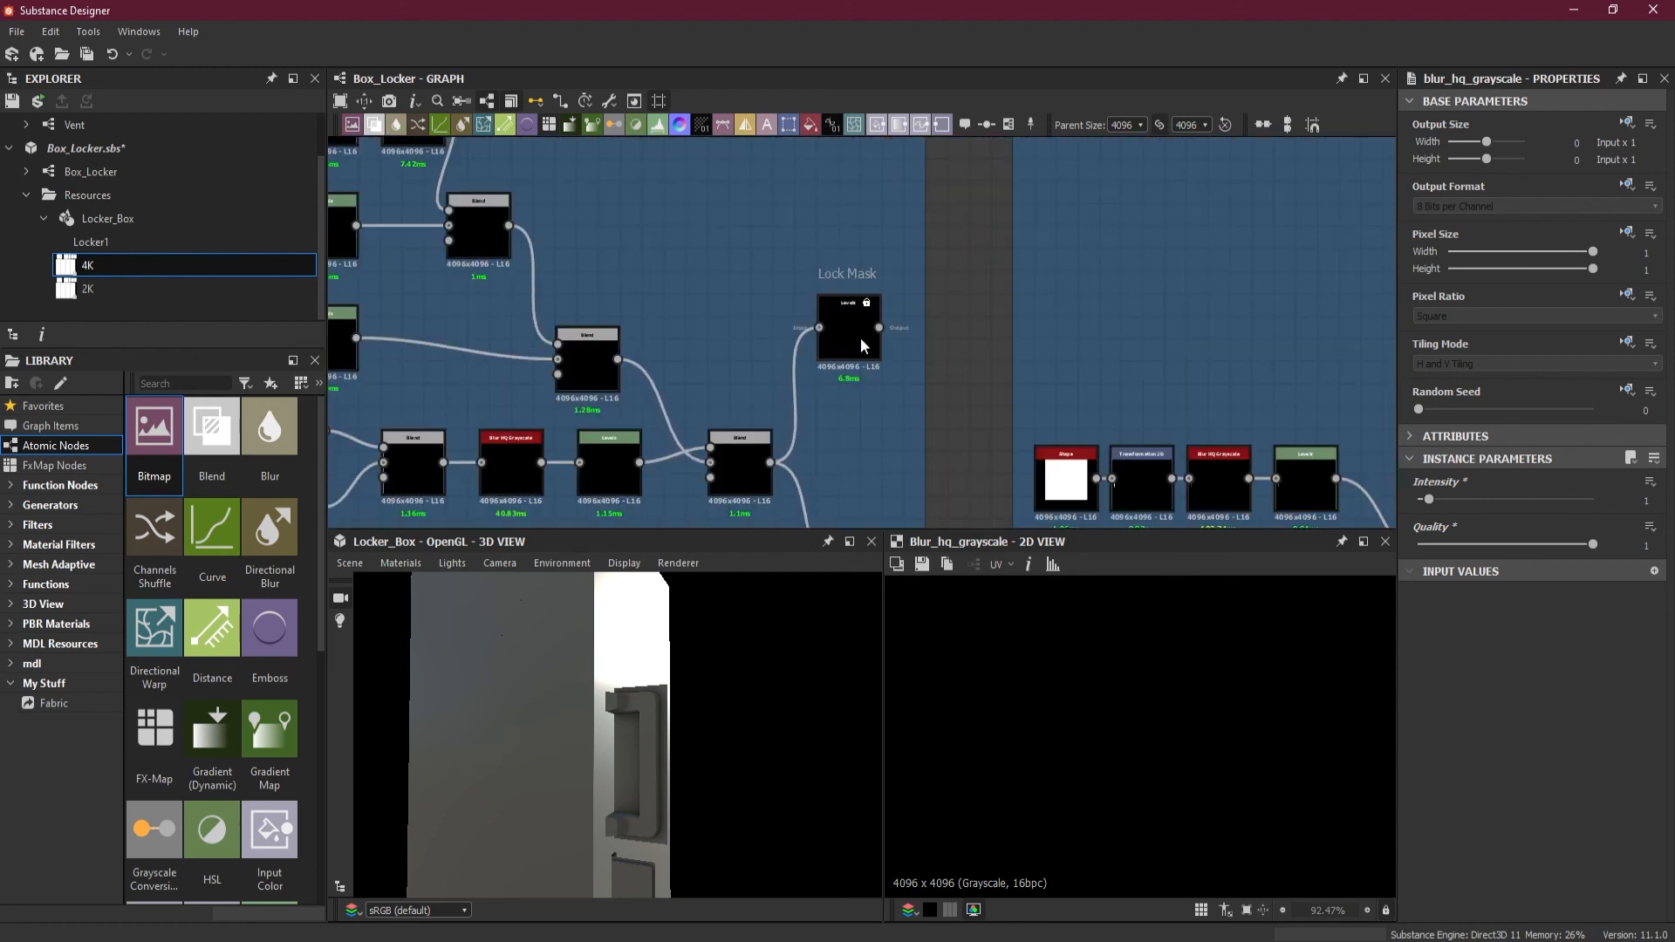
pyautogui.scroll(-4, 1017, 327)
pyautogui.scroll(2, 1222, 329)
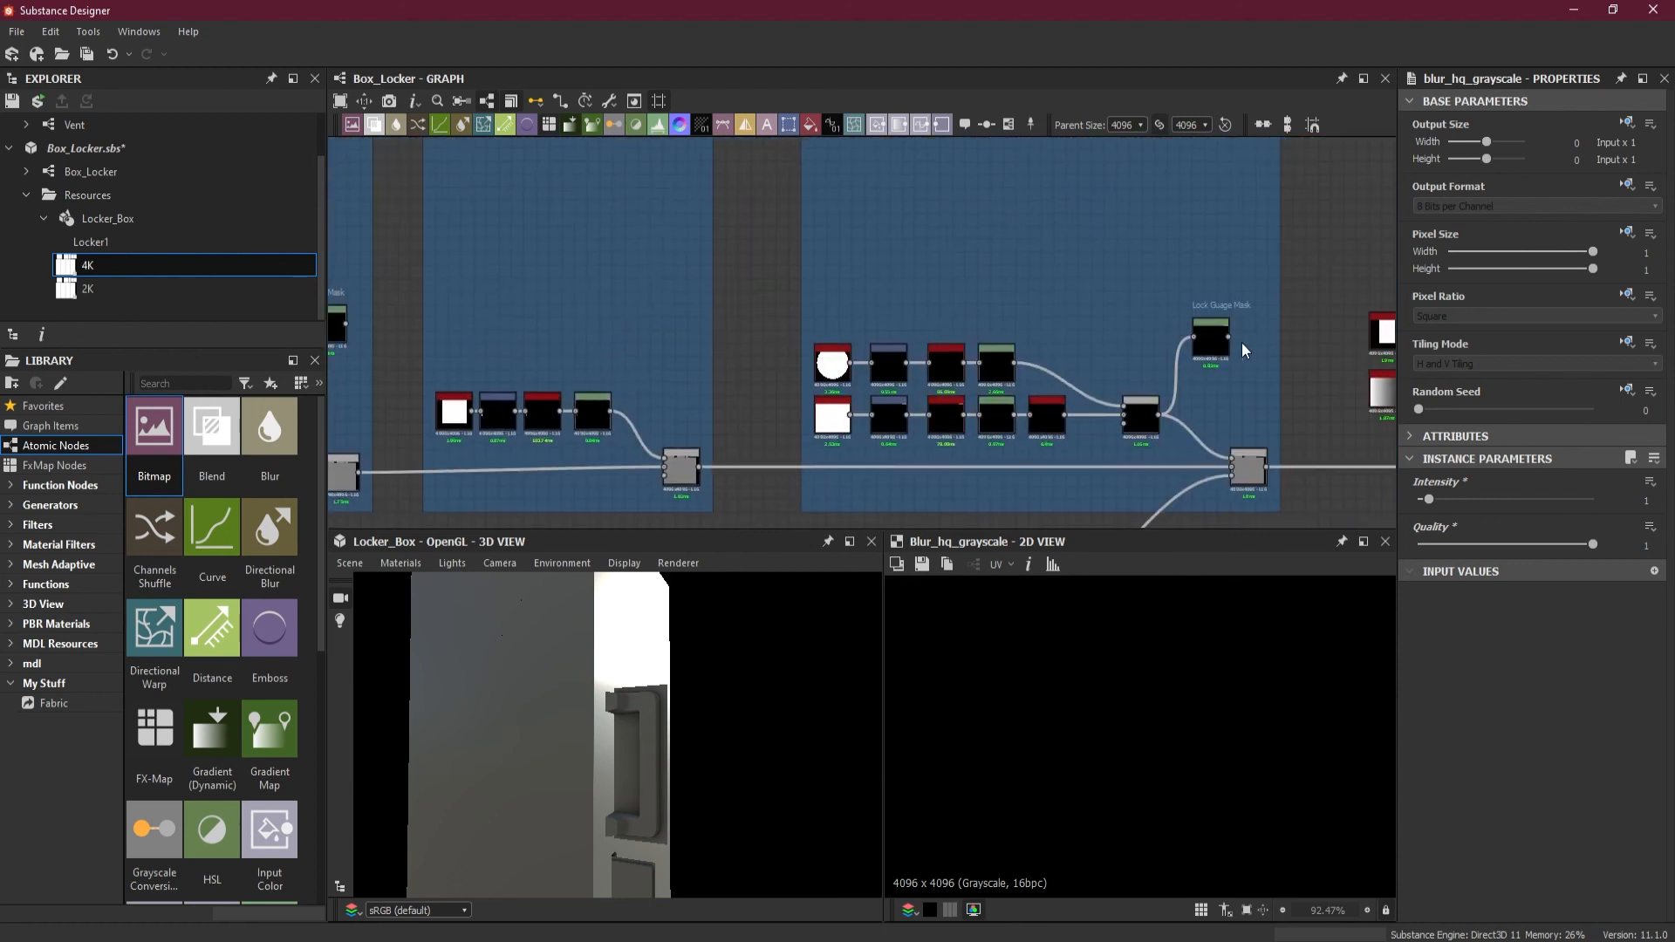
pyautogui.moveTo(1243, 342); pyautogui.dragTo(800, 354, button='middle')
pyautogui.moveTo(1122, 352); pyautogui.dragTo(712, 353, button='middle')
pyautogui.scroll(3, 956, 359)
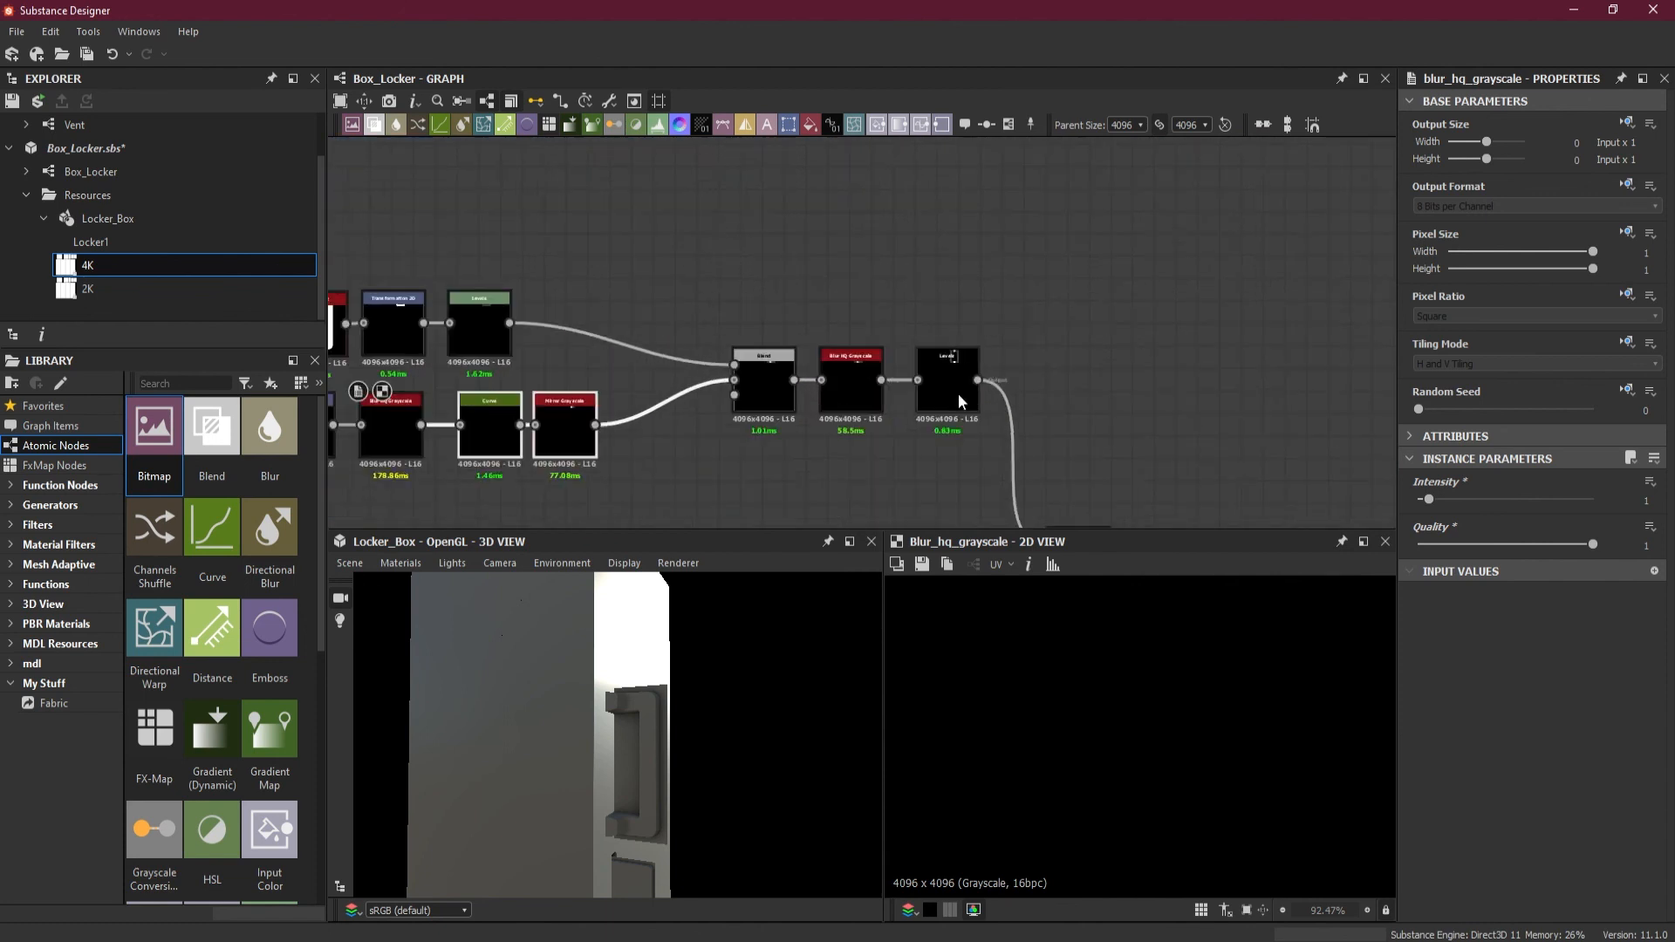
# Step: Preview the handle chain's final Levels output and branch a new Levels node off it for the handle mask
pyautogui.doubleClick(959, 388)
pyautogui.scroll(-2, 1025, 471)
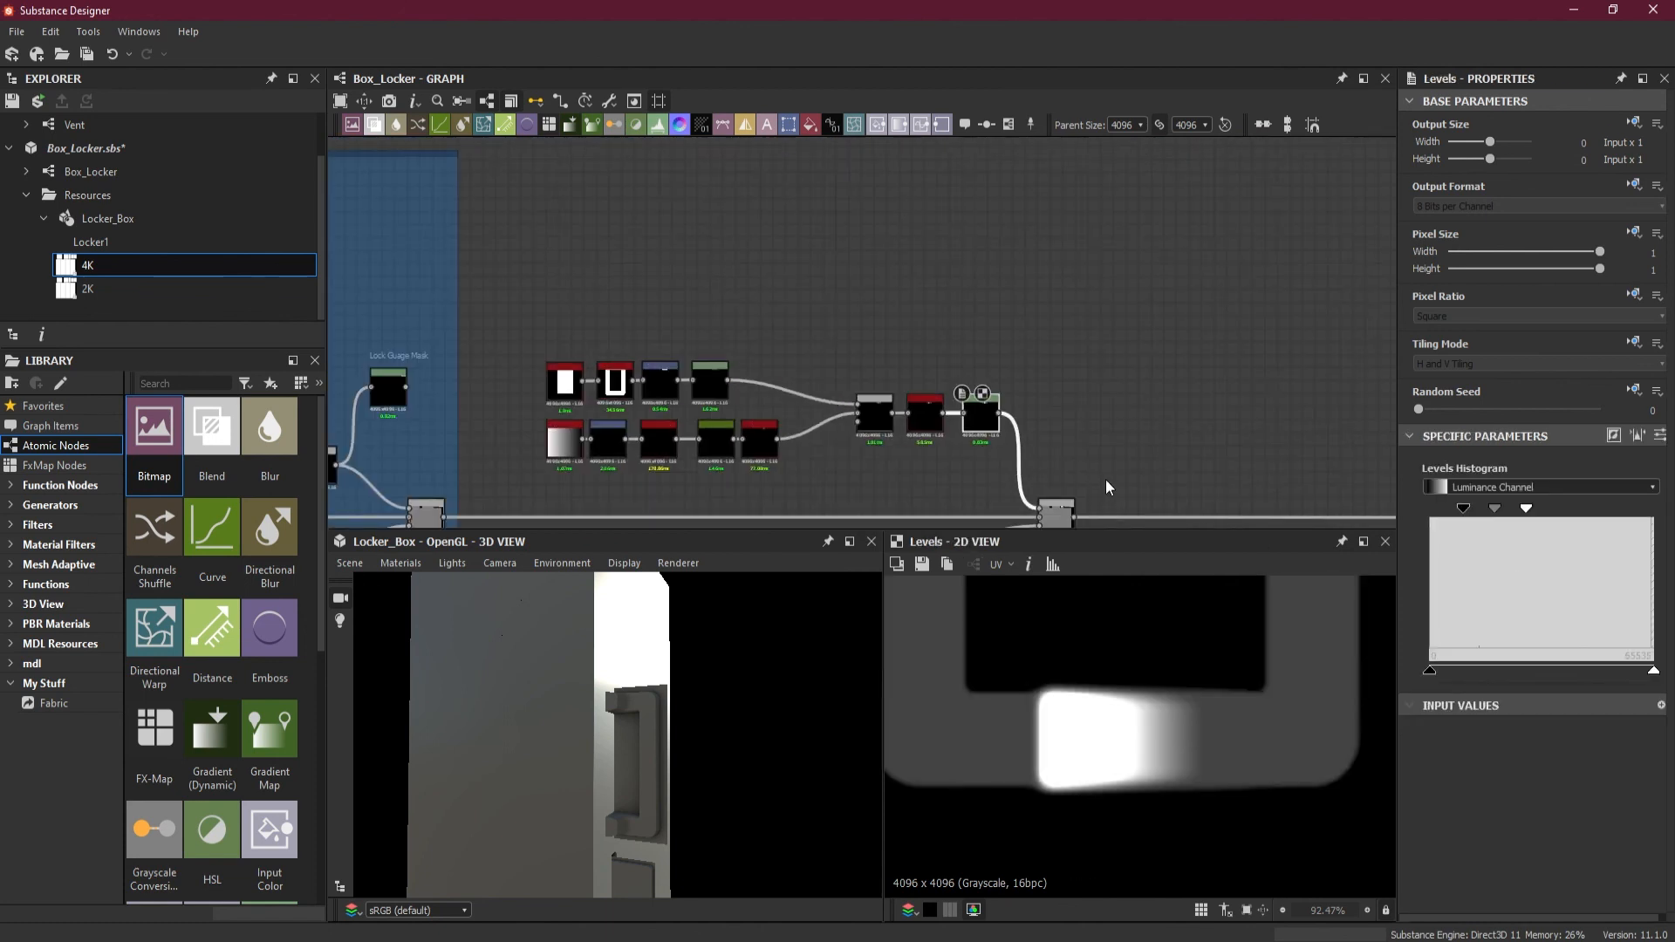
pyautogui.scroll(-4, 1107, 693)
pyautogui.moveTo(1140, 654); pyautogui.dragTo(1077, 785, button='middle')
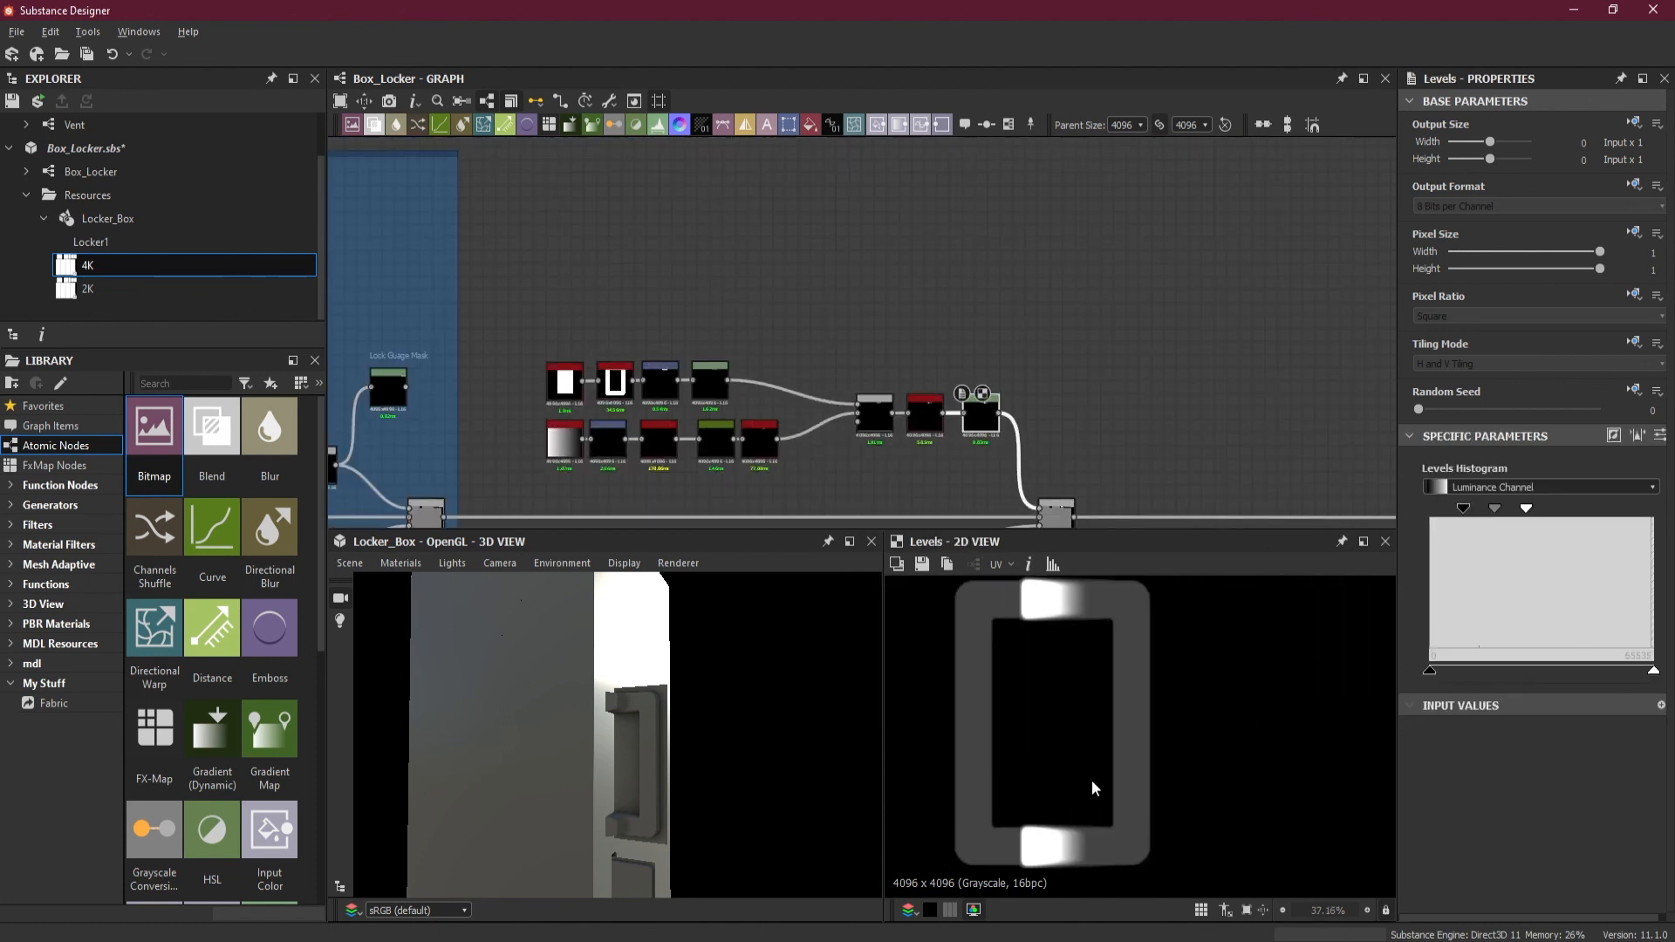
pyautogui.scroll(2, 1121, 520)
pyautogui.moveTo(1126, 441); pyautogui.dragTo(1132, 463, button='middle')
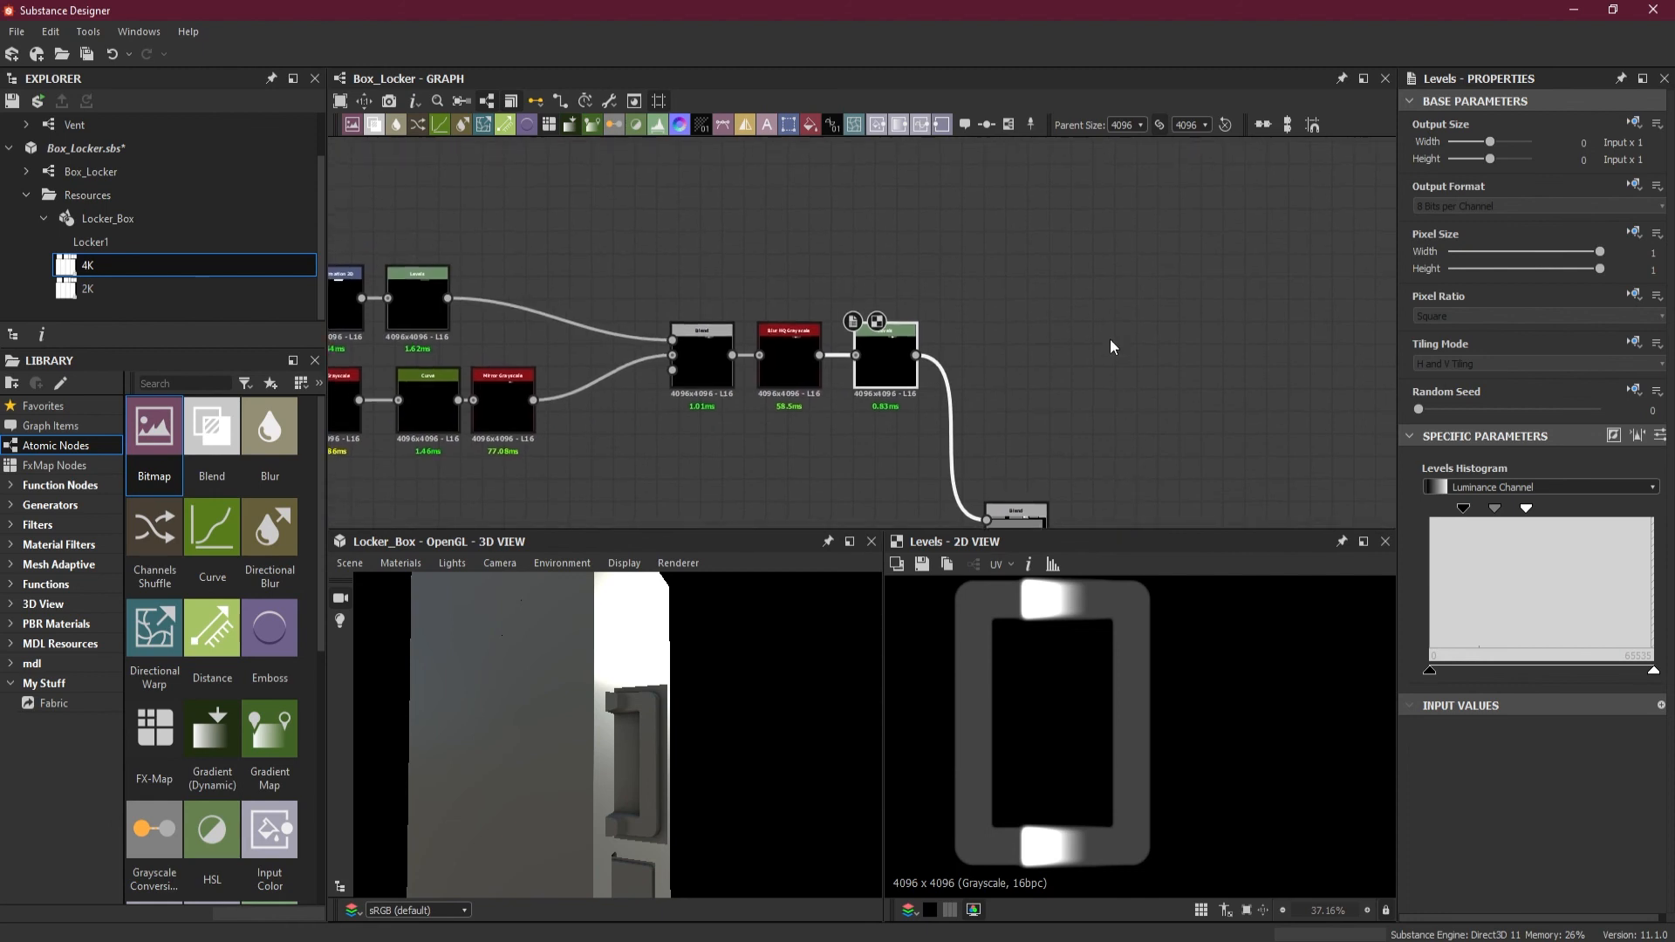
pyautogui.click(1007, 257)
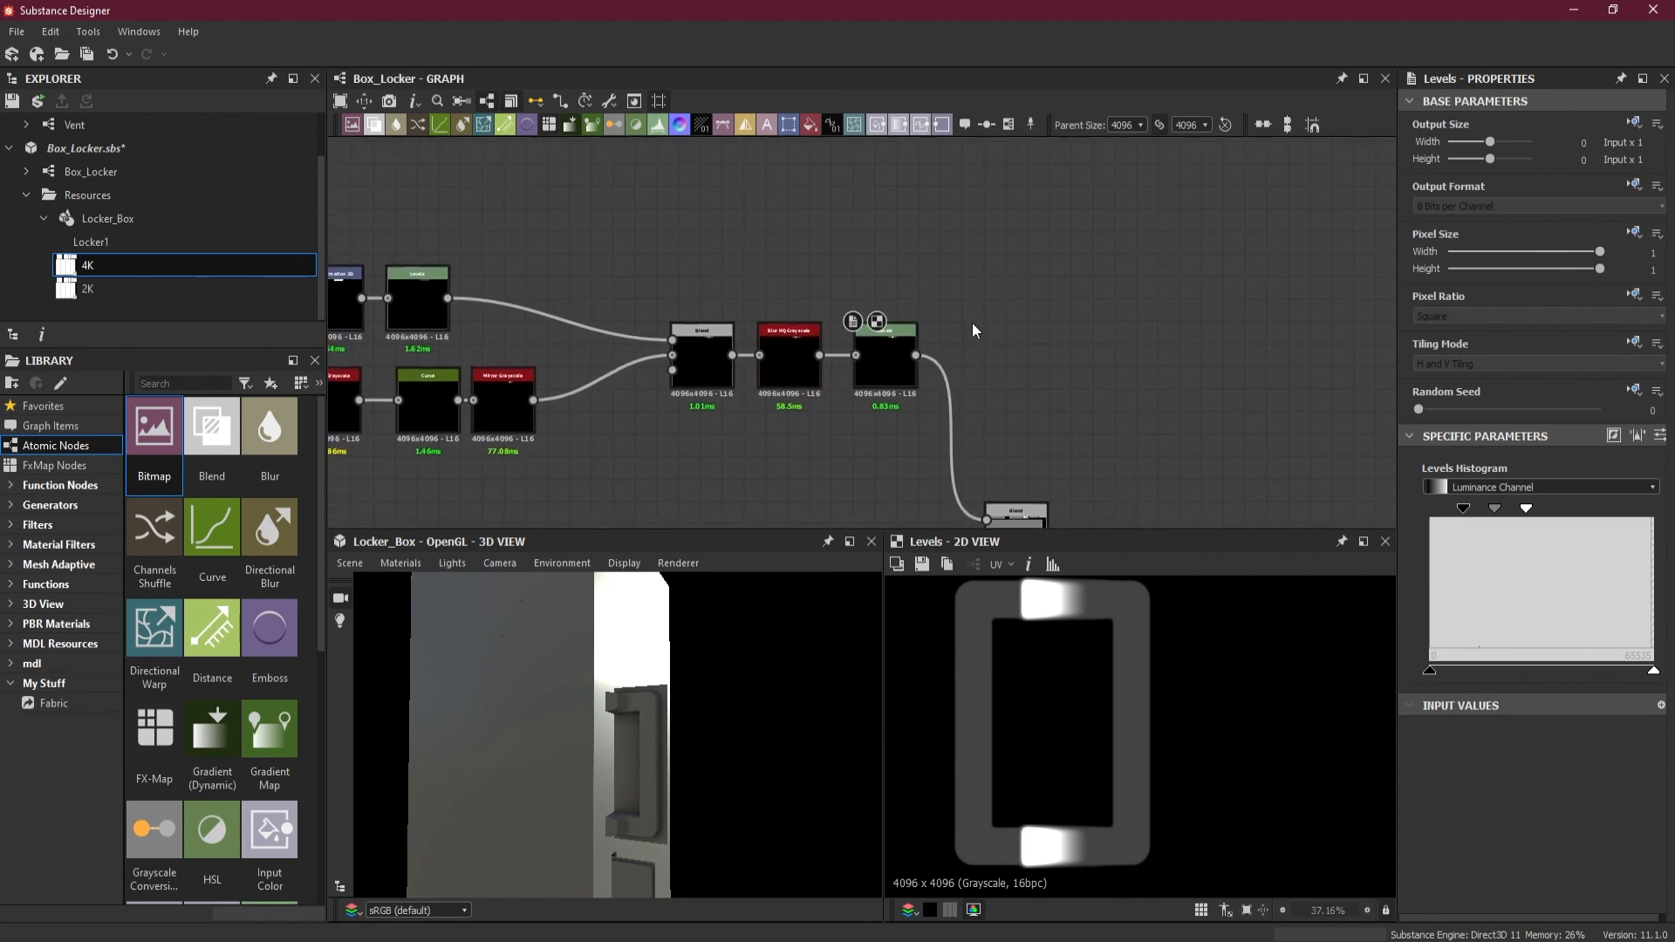
pyautogui.moveTo(916, 355); pyautogui.dragTo(992, 228)
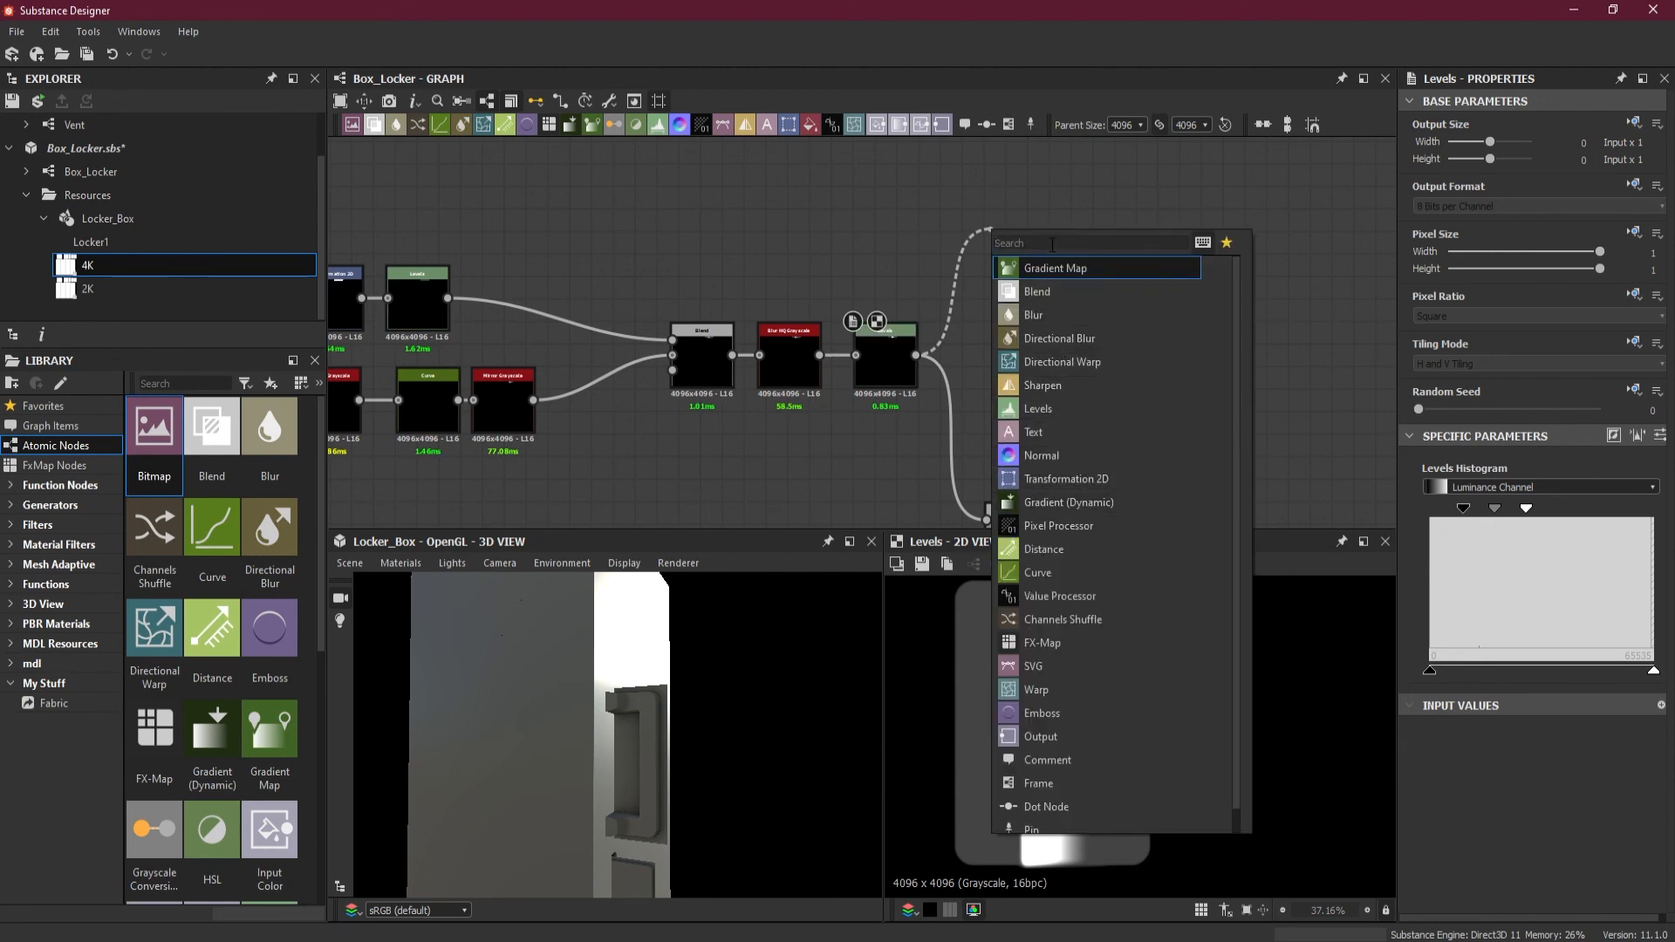
pyautogui.write('l')
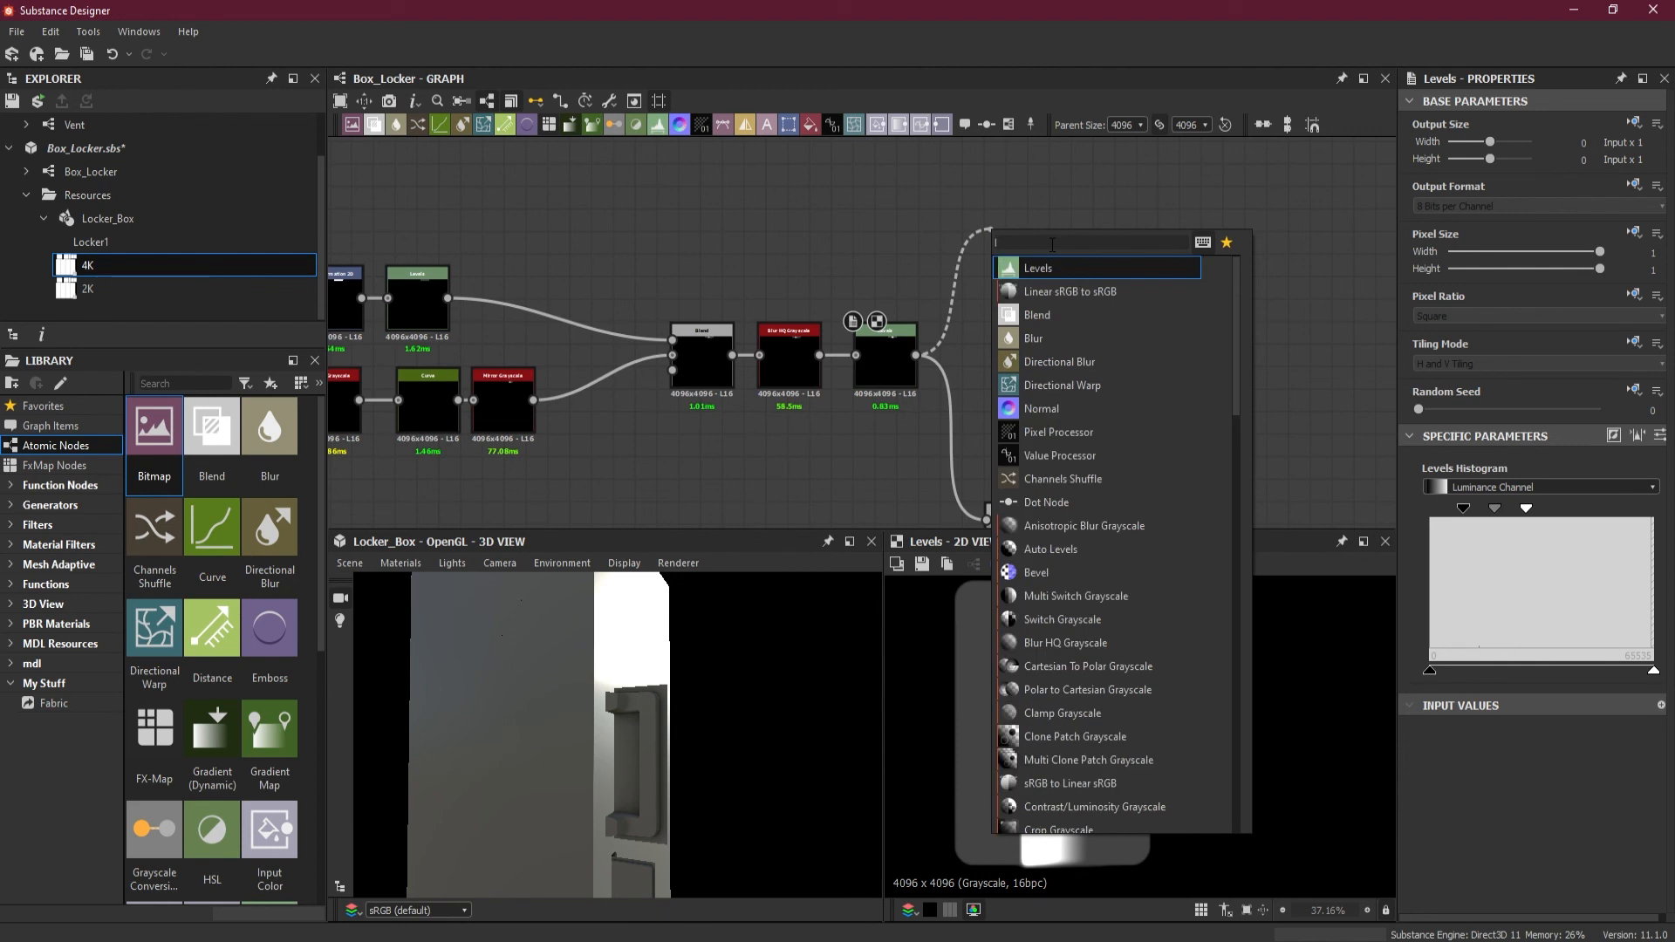
pyautogui.write('eve')
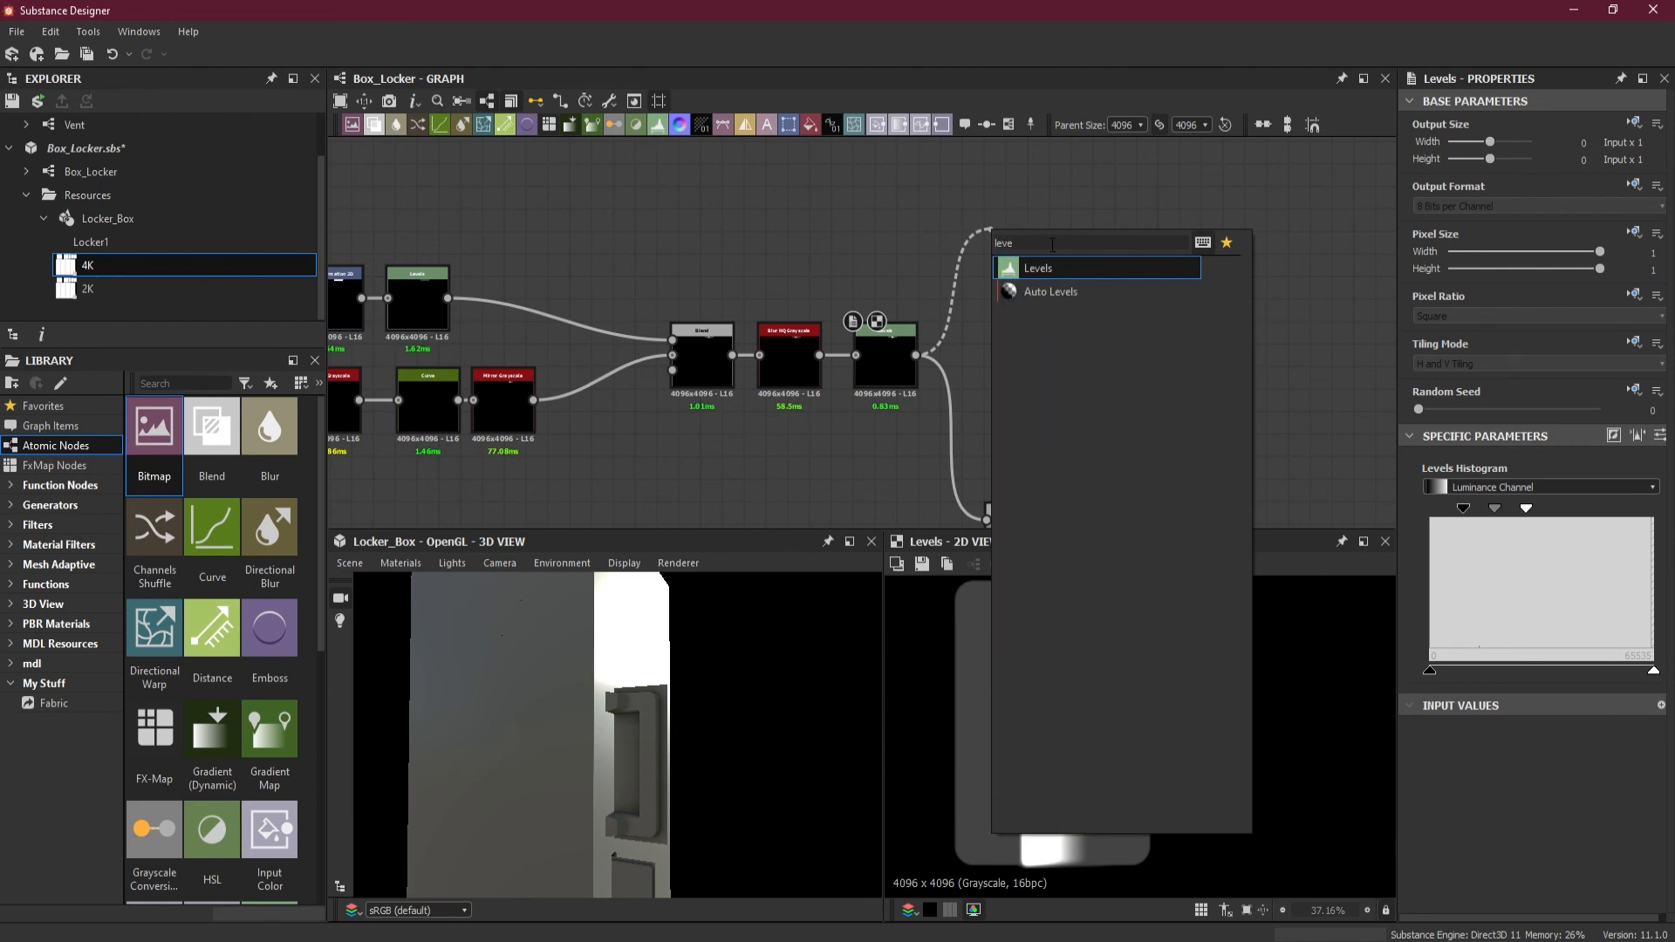
pyautogui.click(1049, 270)
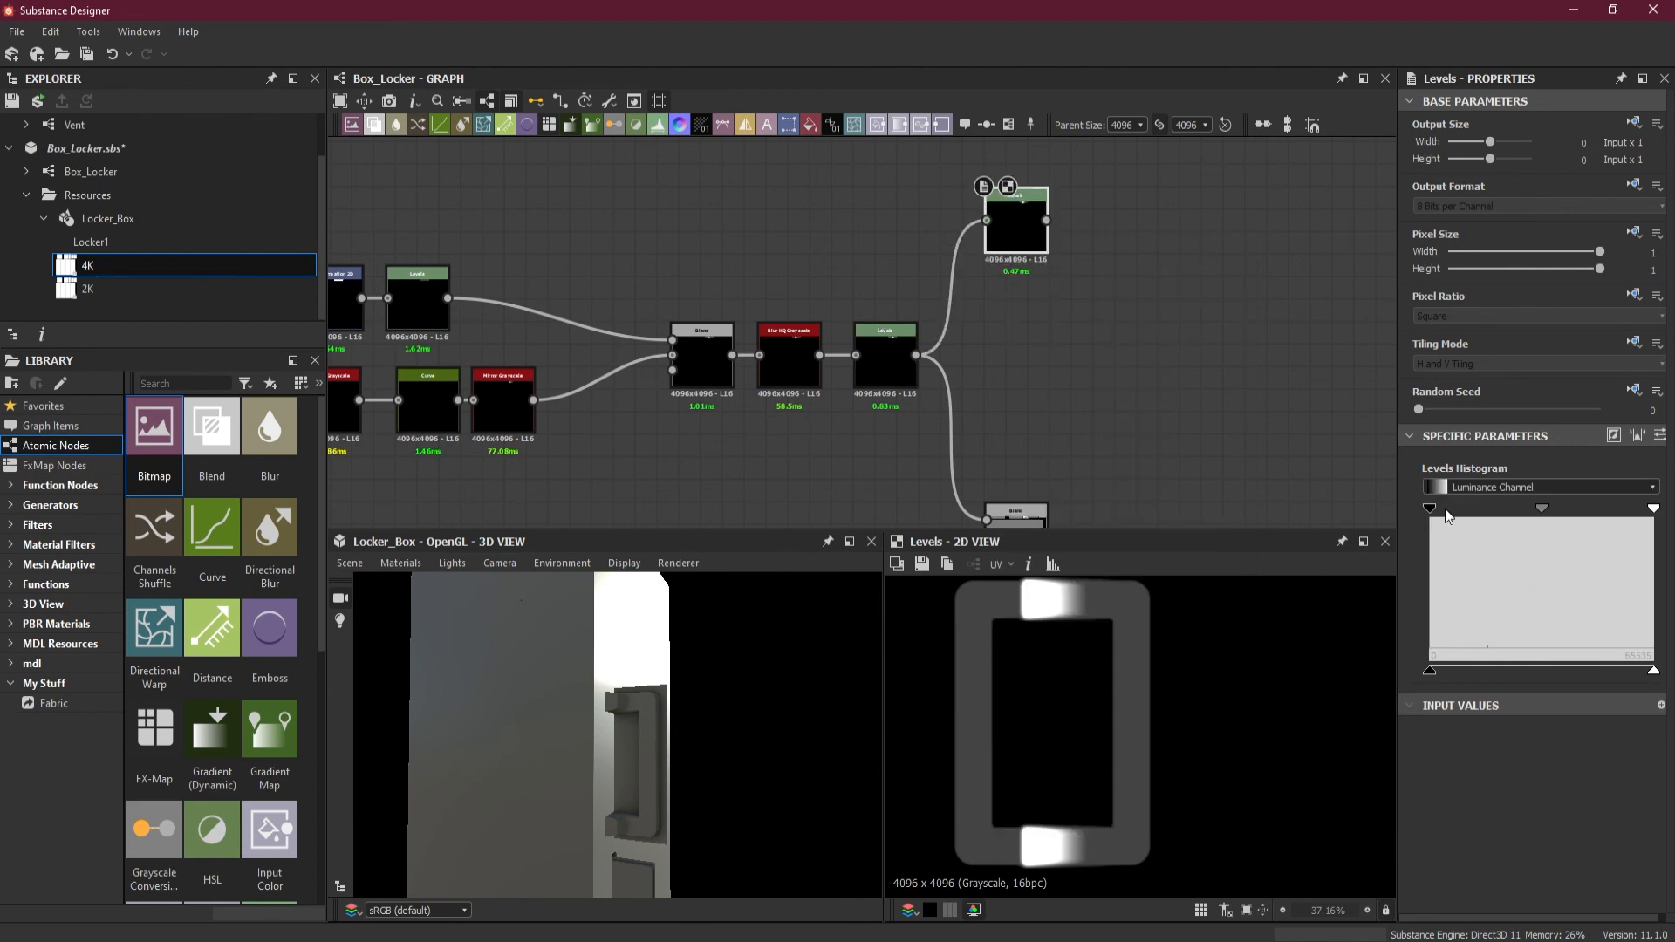
# Step: Lower the new Levels node's input white point close to the black point, turning the handle shape into a solid white mask
pyautogui.moveTo(1654, 513); pyautogui.dragTo(1474, 511)
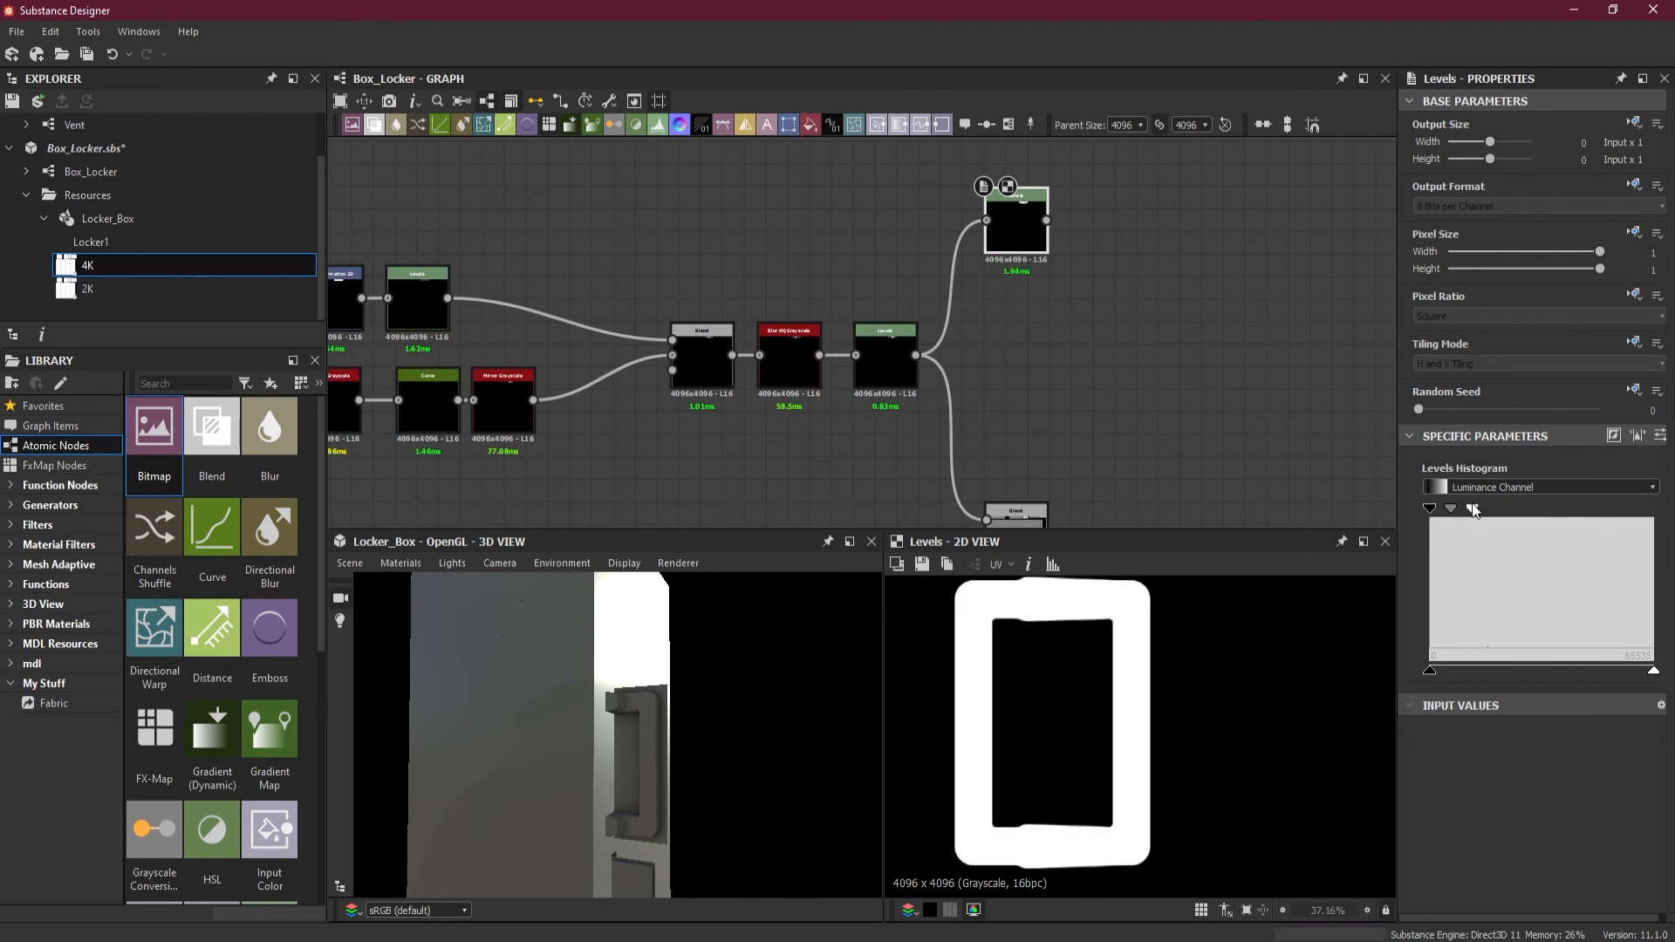
pyautogui.moveTo(1474, 512); pyautogui.dragTo(1483, 510)
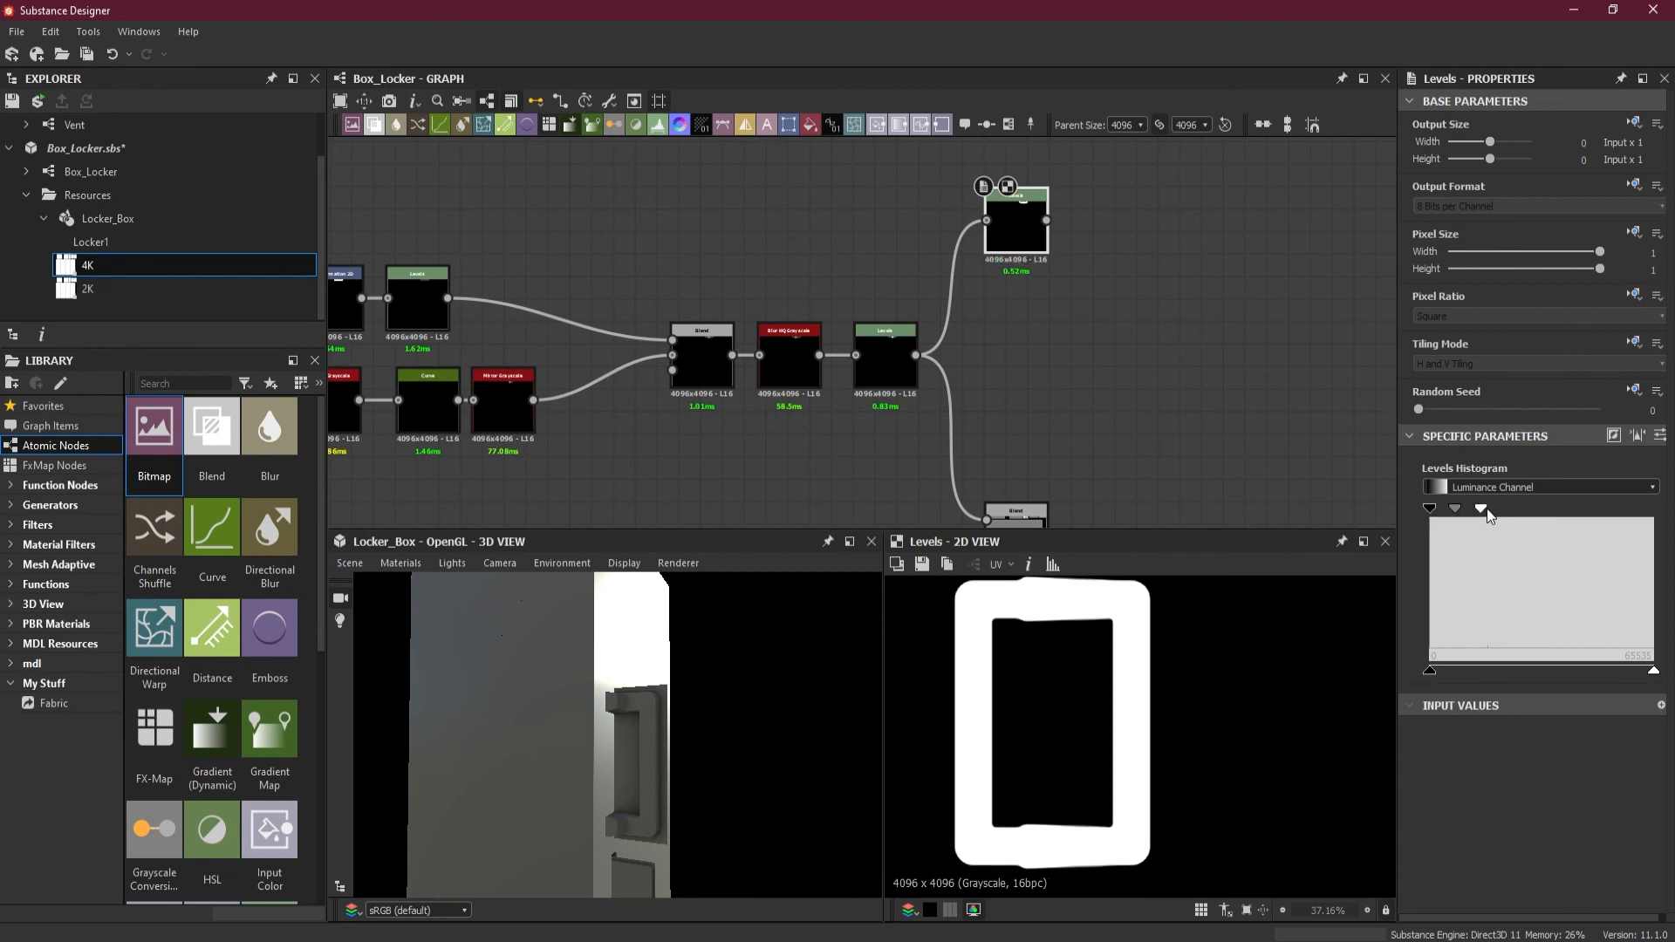
pyautogui.scroll(3, 999, 647)
pyautogui.moveTo(1070, 640); pyautogui.dragTo(1070, 778, button='middle')
pyautogui.scroll(4, 1082, 662)
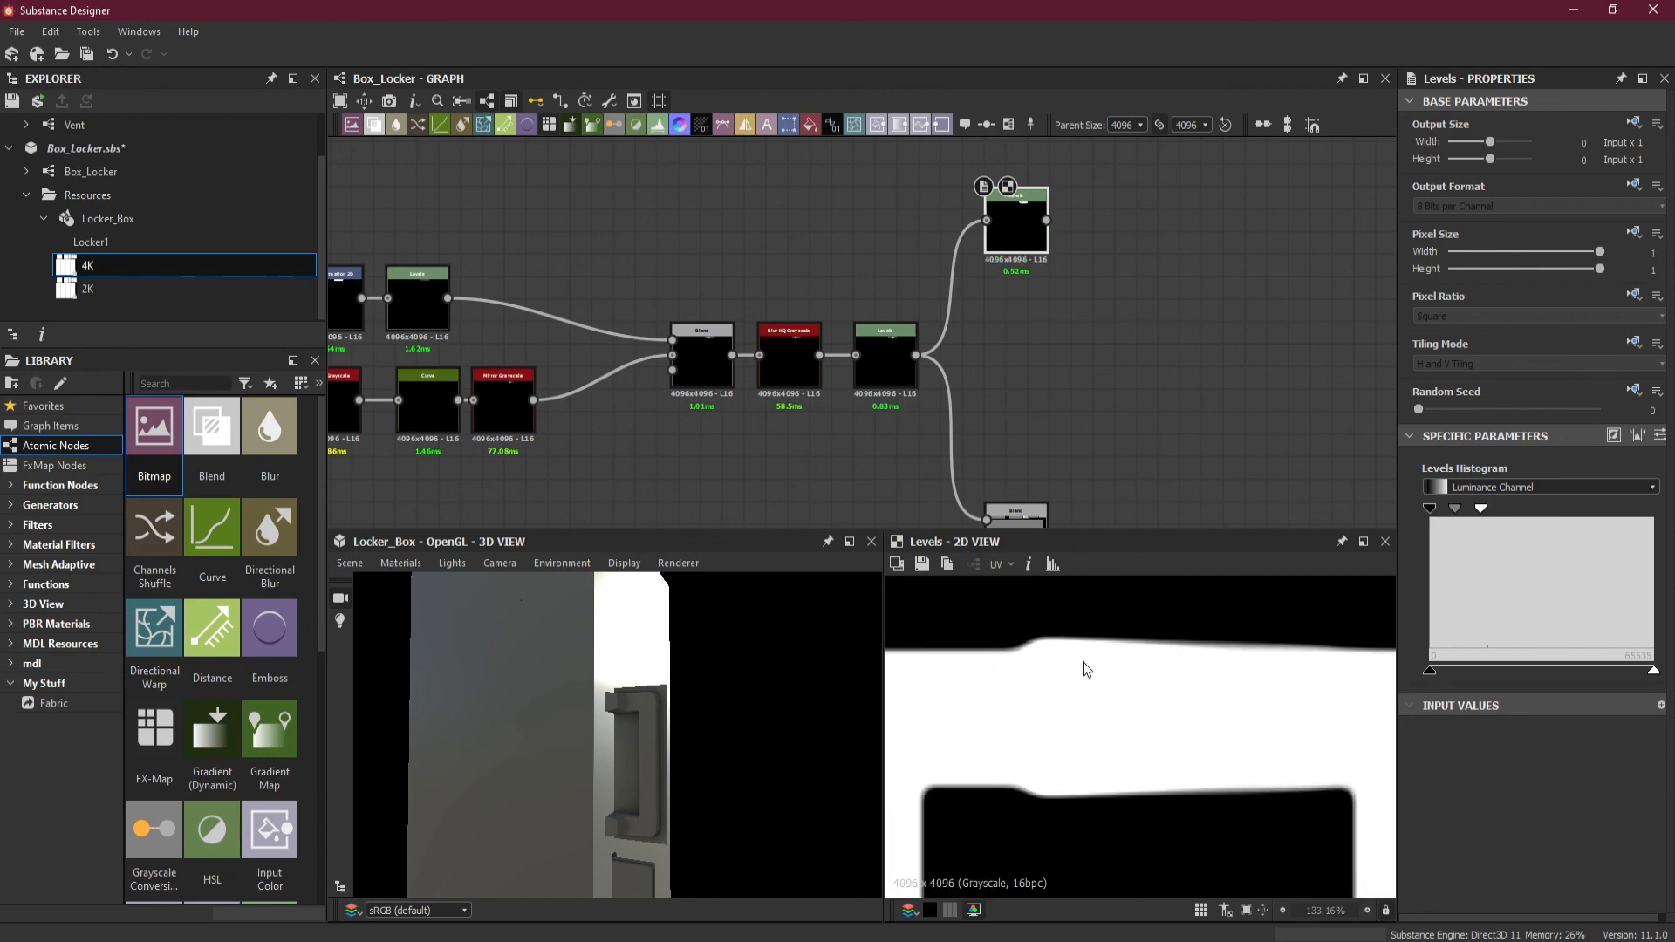
pyautogui.moveTo(1481, 511); pyautogui.dragTo(1457, 511)
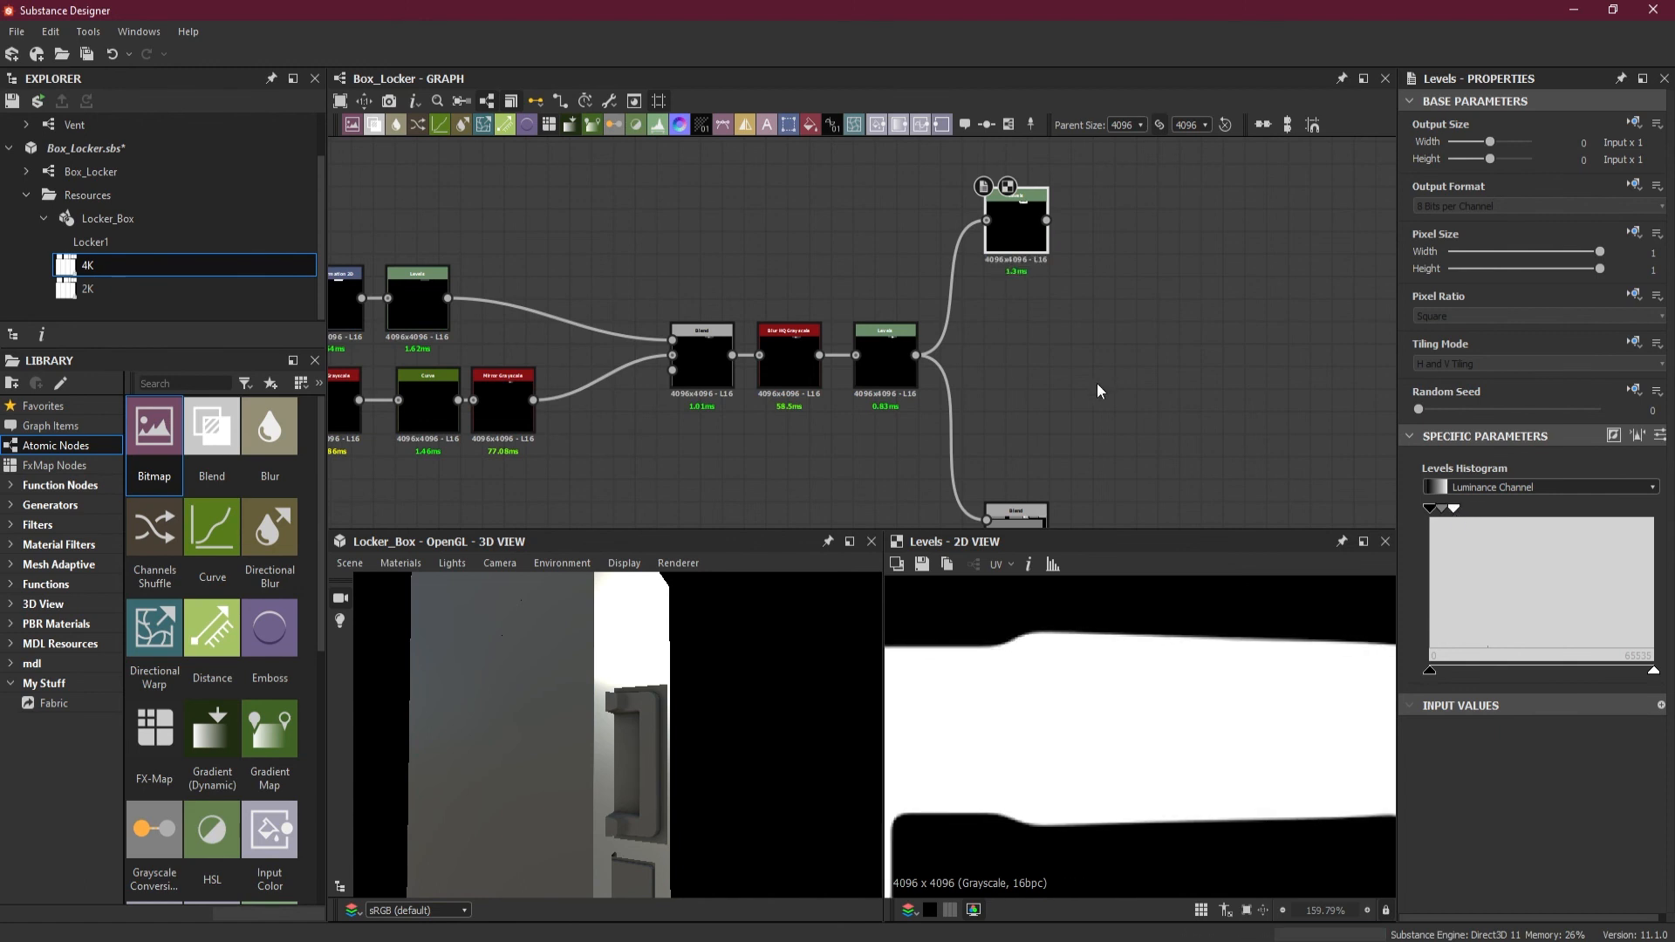
pyautogui.scroll(-4, 1099, 384)
pyautogui.scroll(-10, 1023, 714)
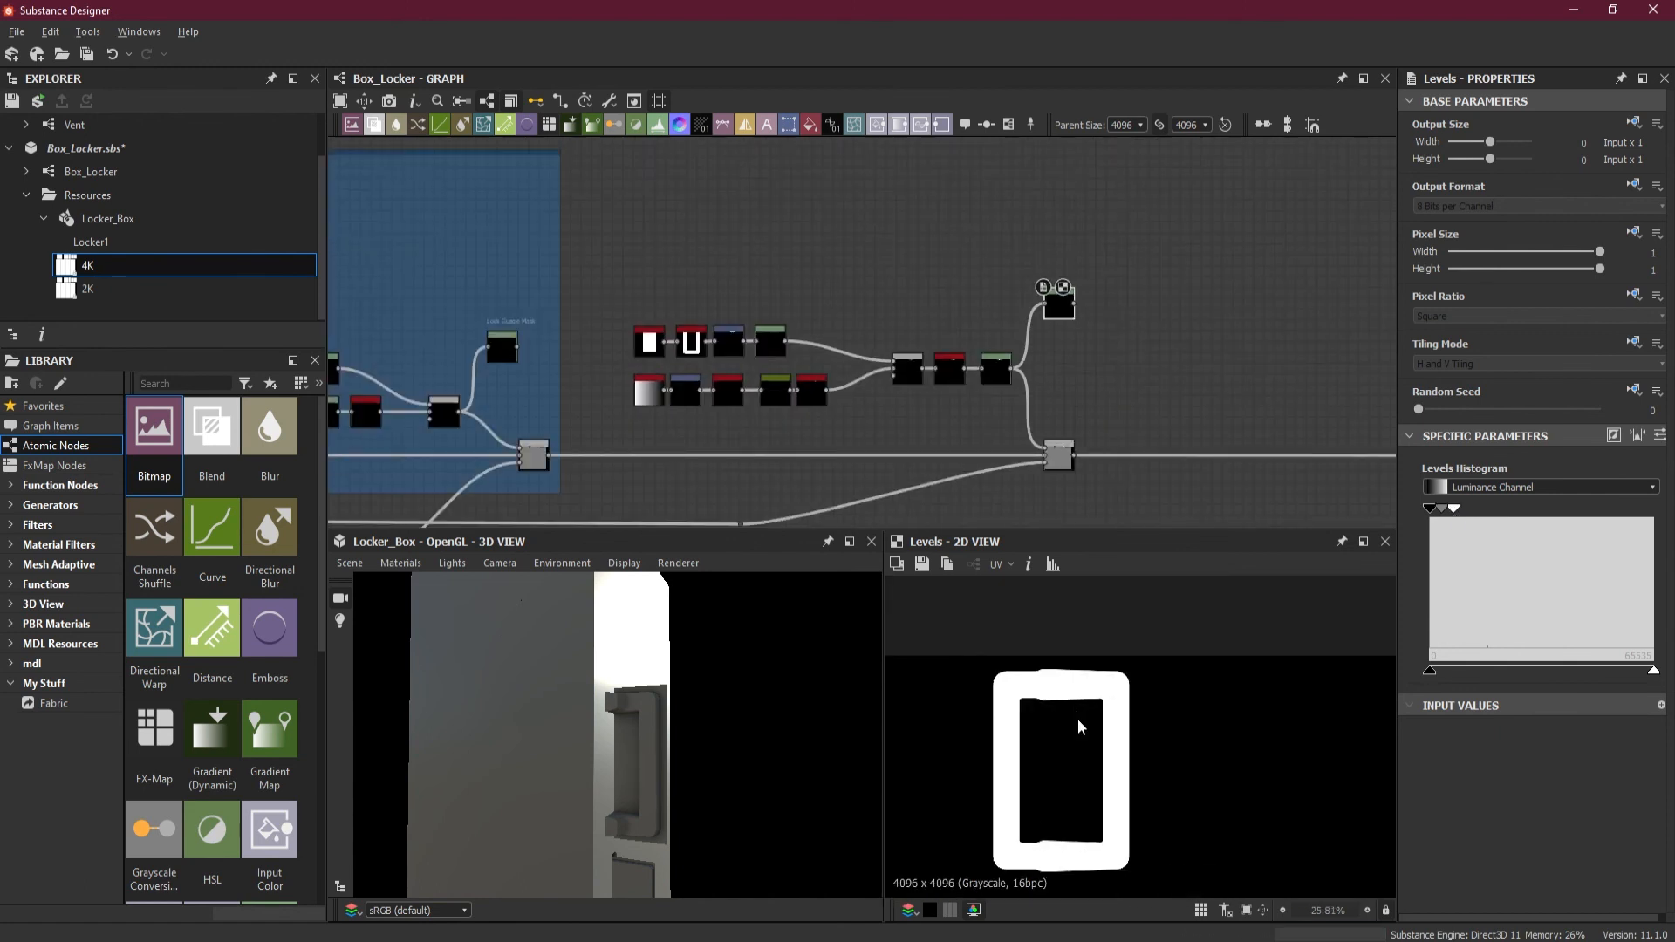
# Step: Add a Blend node beside the handle mask's Levels node and connect the Levels output to its foreground input
pyautogui.scroll(2, 1087, 417)
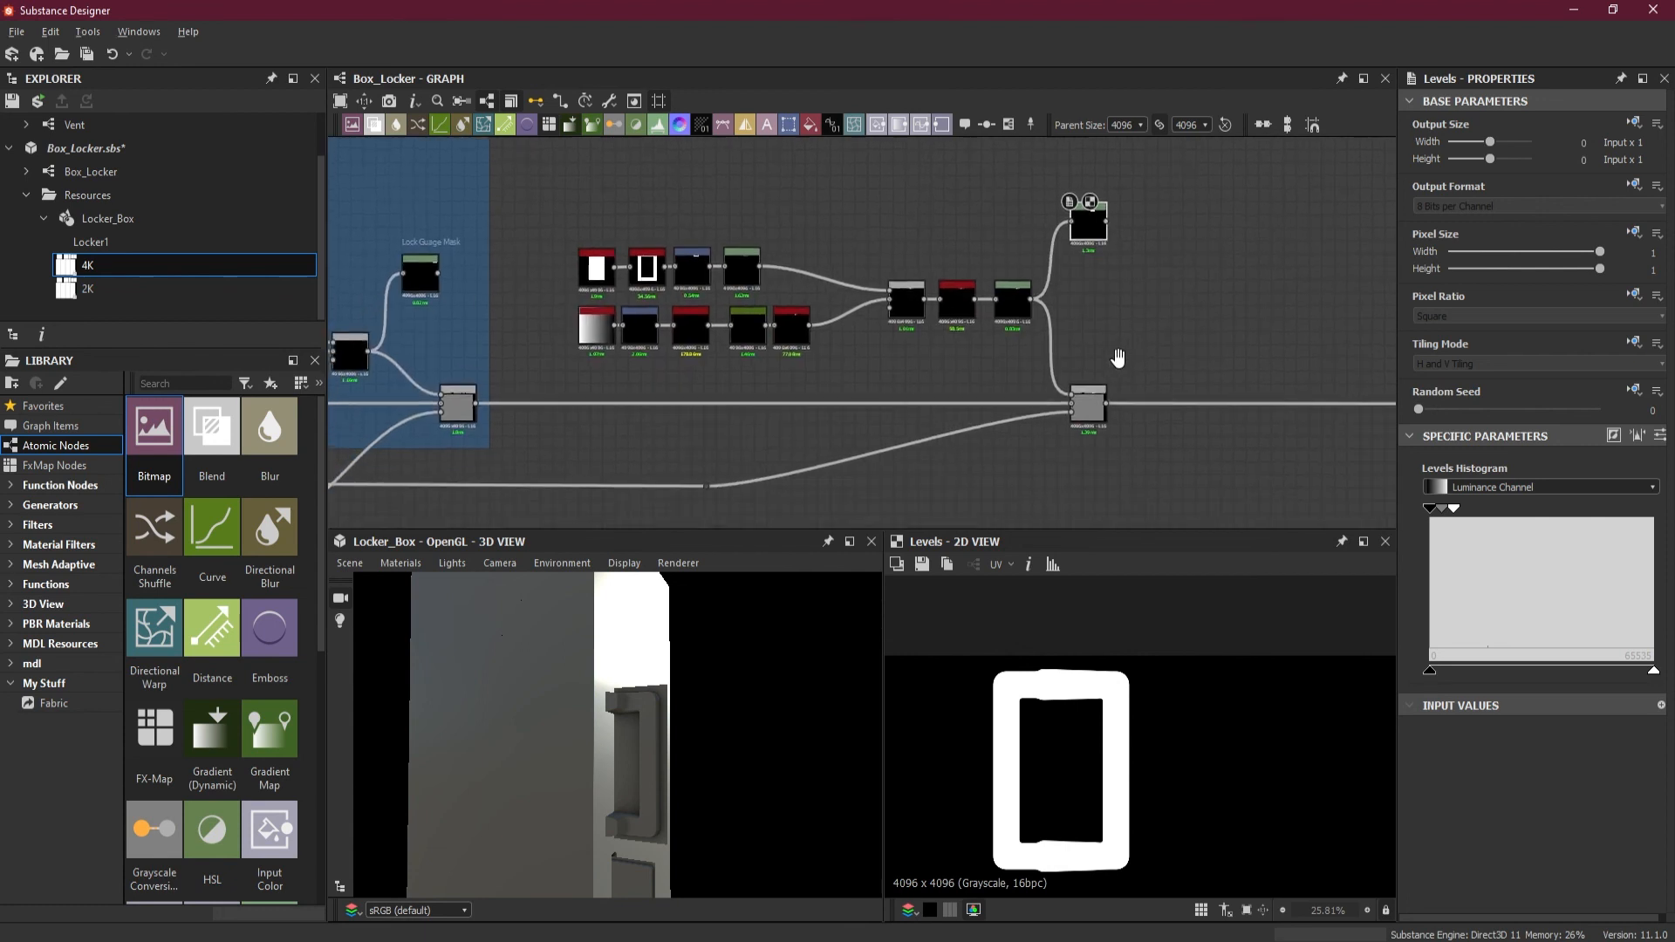
pyautogui.moveTo(1118, 358); pyautogui.dragTo(1025, 456, button='middle')
pyautogui.scroll(2, 1017, 288)
pyautogui.moveTo(979, 363)
pyautogui.mouseDown()
pyautogui.moveTo(901, 367)
pyautogui.moveTo(952, 366)
pyautogui.mouseUp()
pyautogui.press('space')
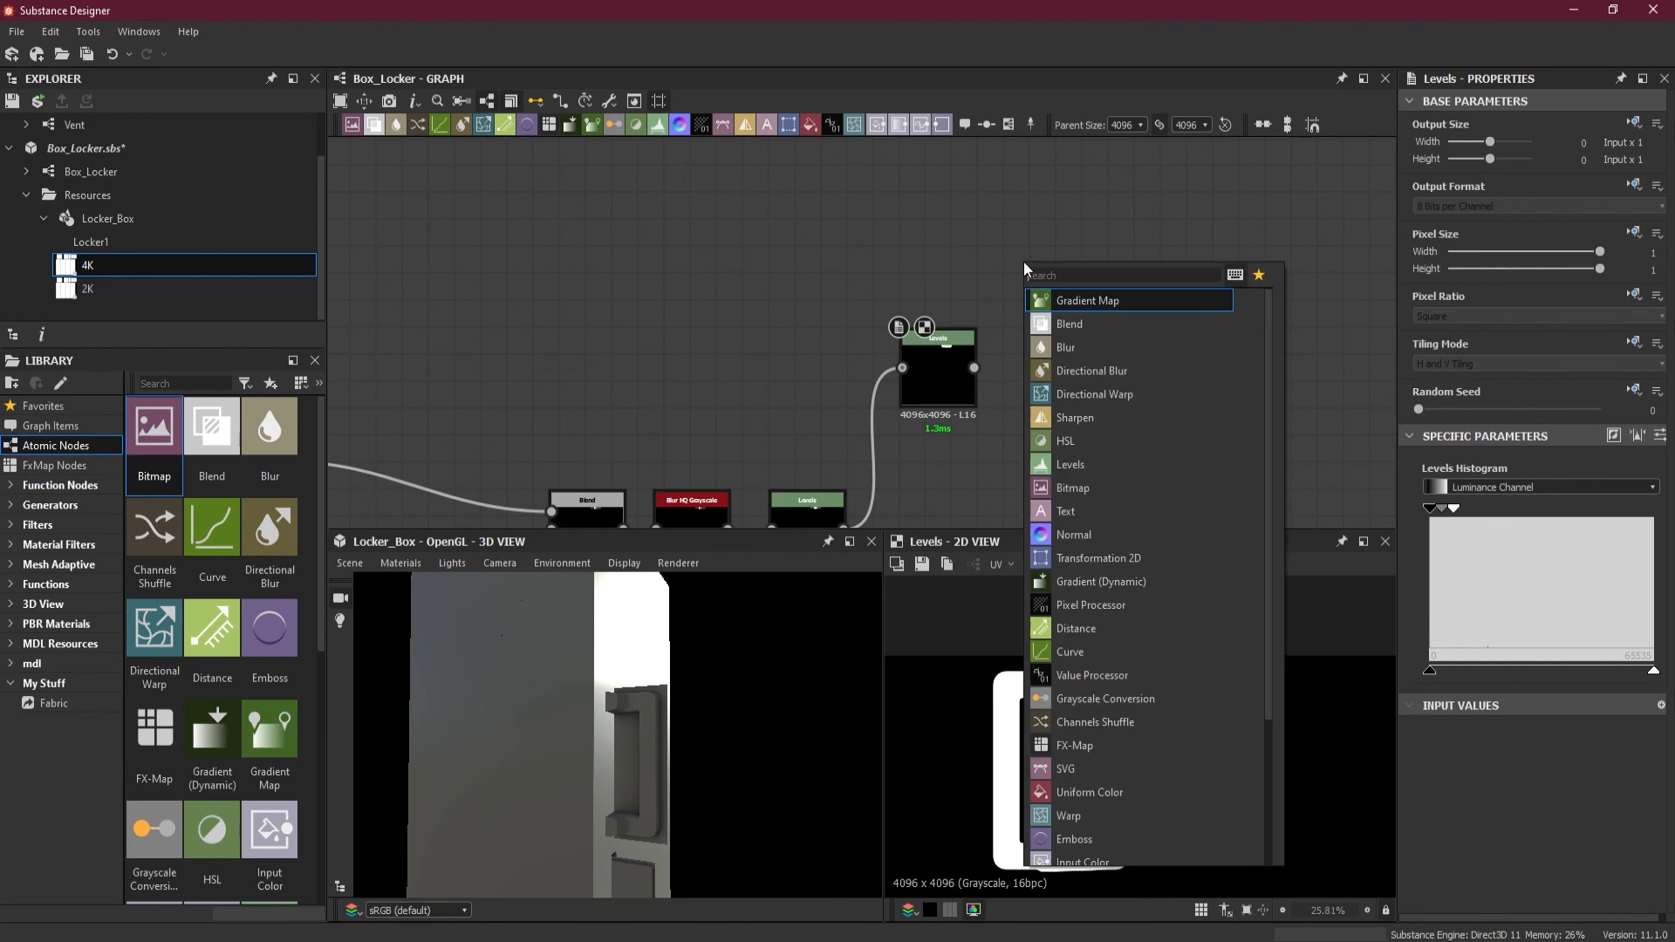
pyautogui.moveTo(1017, 273); pyautogui.dragTo(1082, 378)
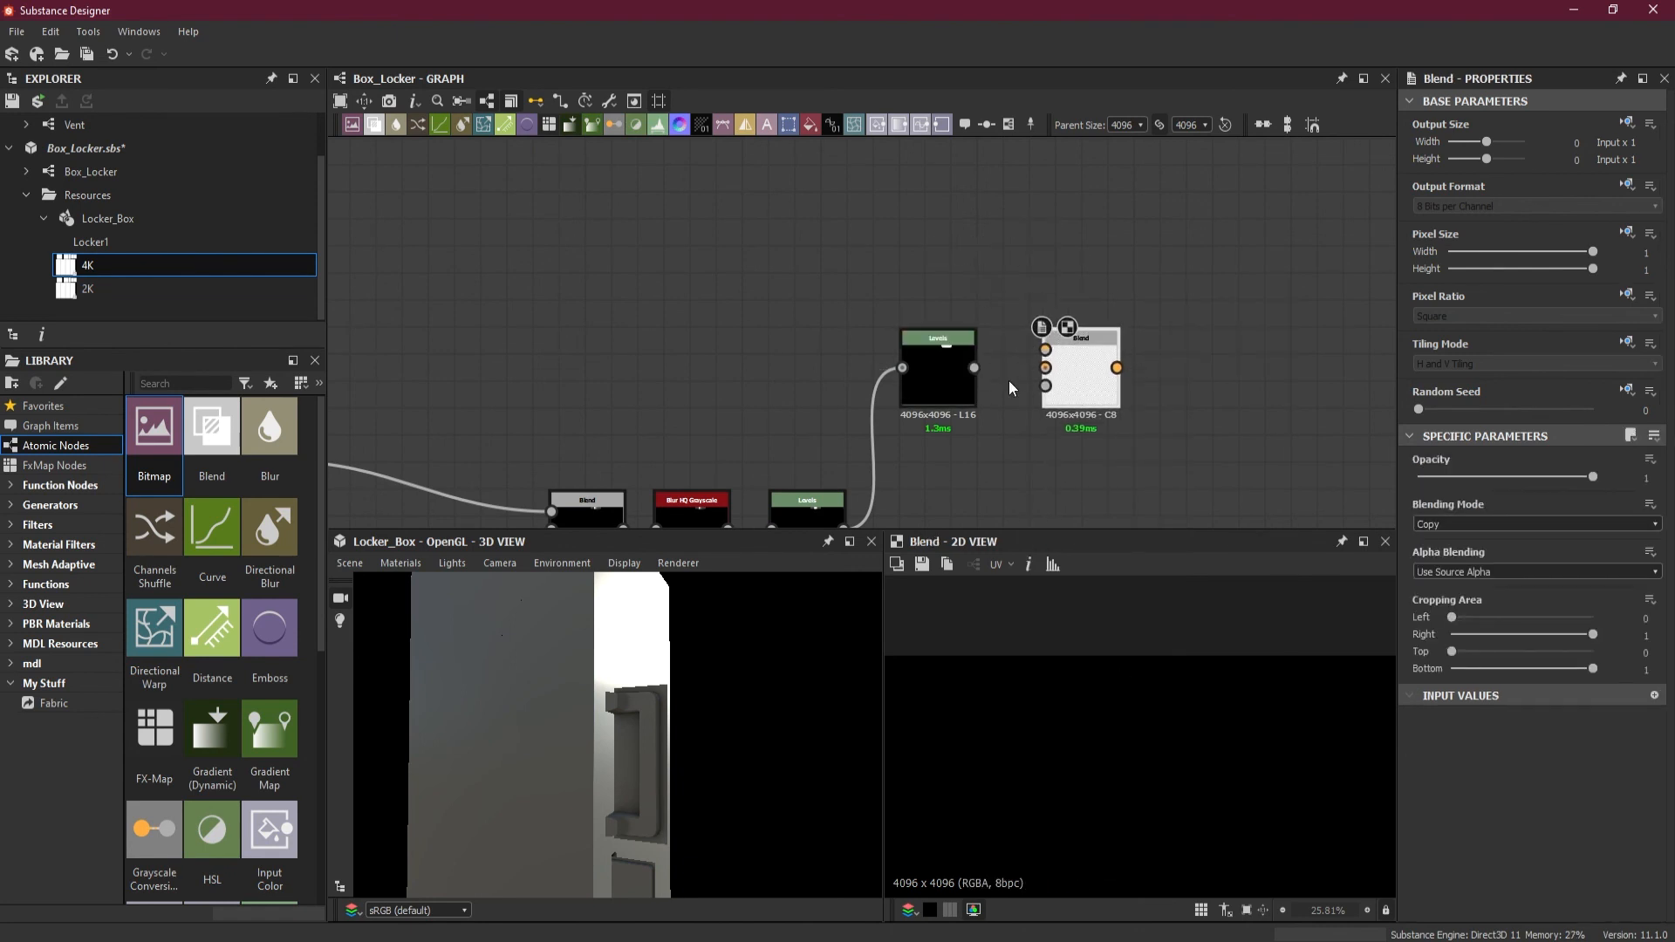
pyautogui.moveTo(975, 367); pyautogui.dragTo(1046, 350)
# Step: Insert a dot node on the shell mask link entering the handle's height Blend and preview it
pyautogui.scroll(-2, 1041, 450)
pyautogui.moveTo(1042, 450); pyautogui.dragTo(1092, 192, button='middle')
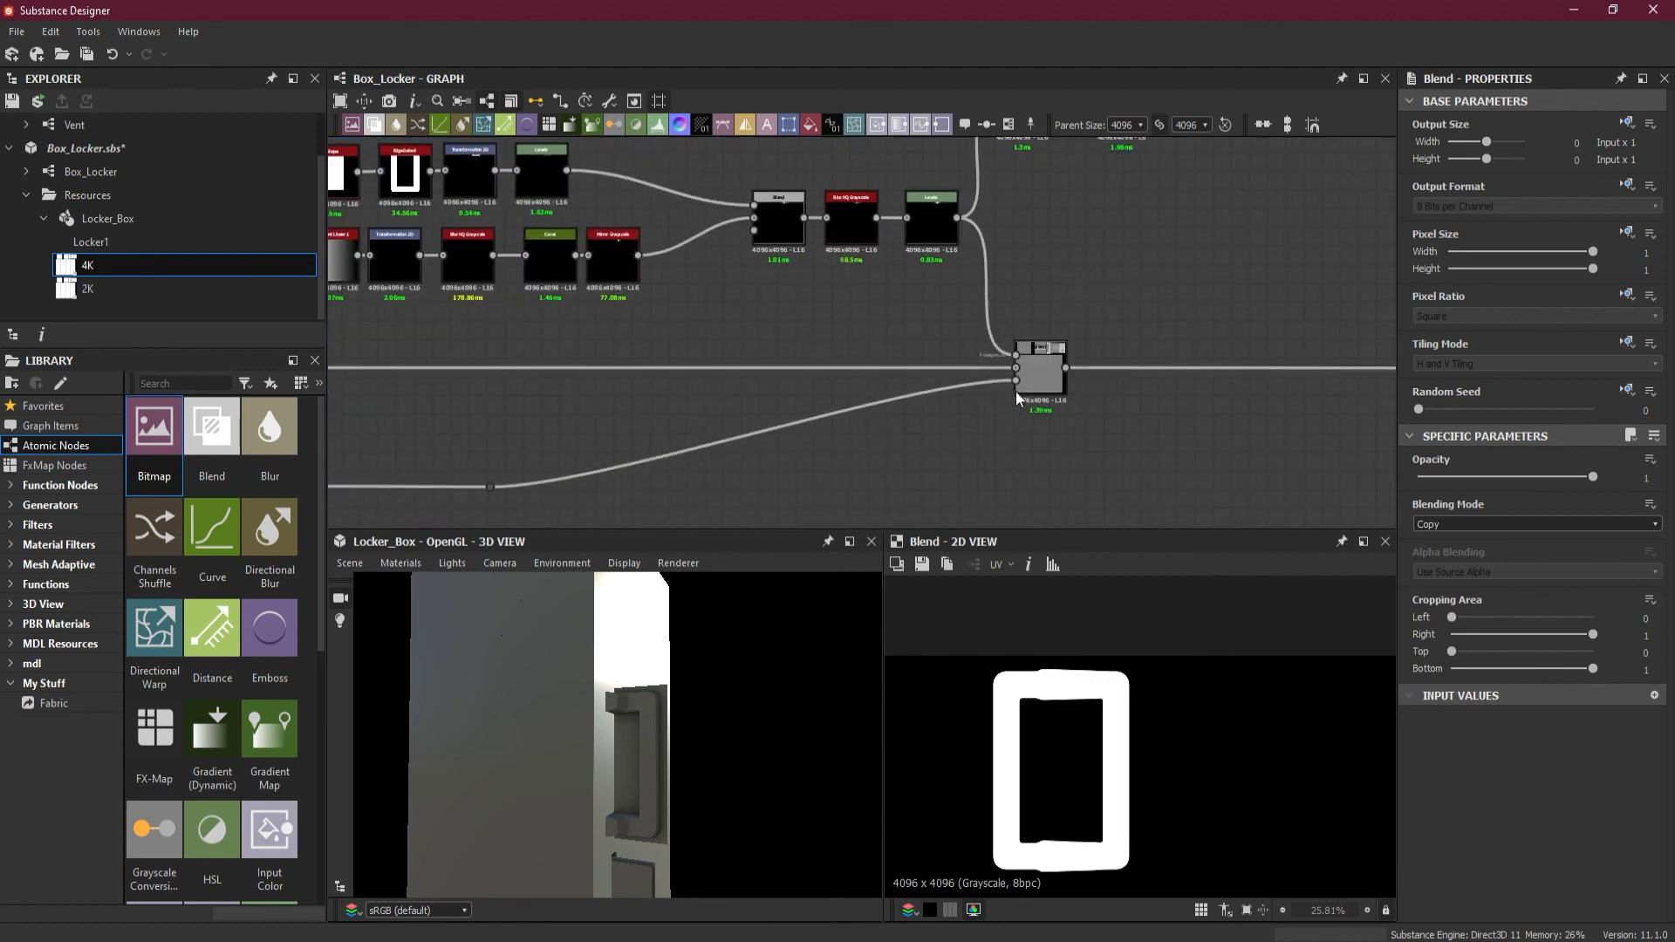
pyautogui.press('alt')
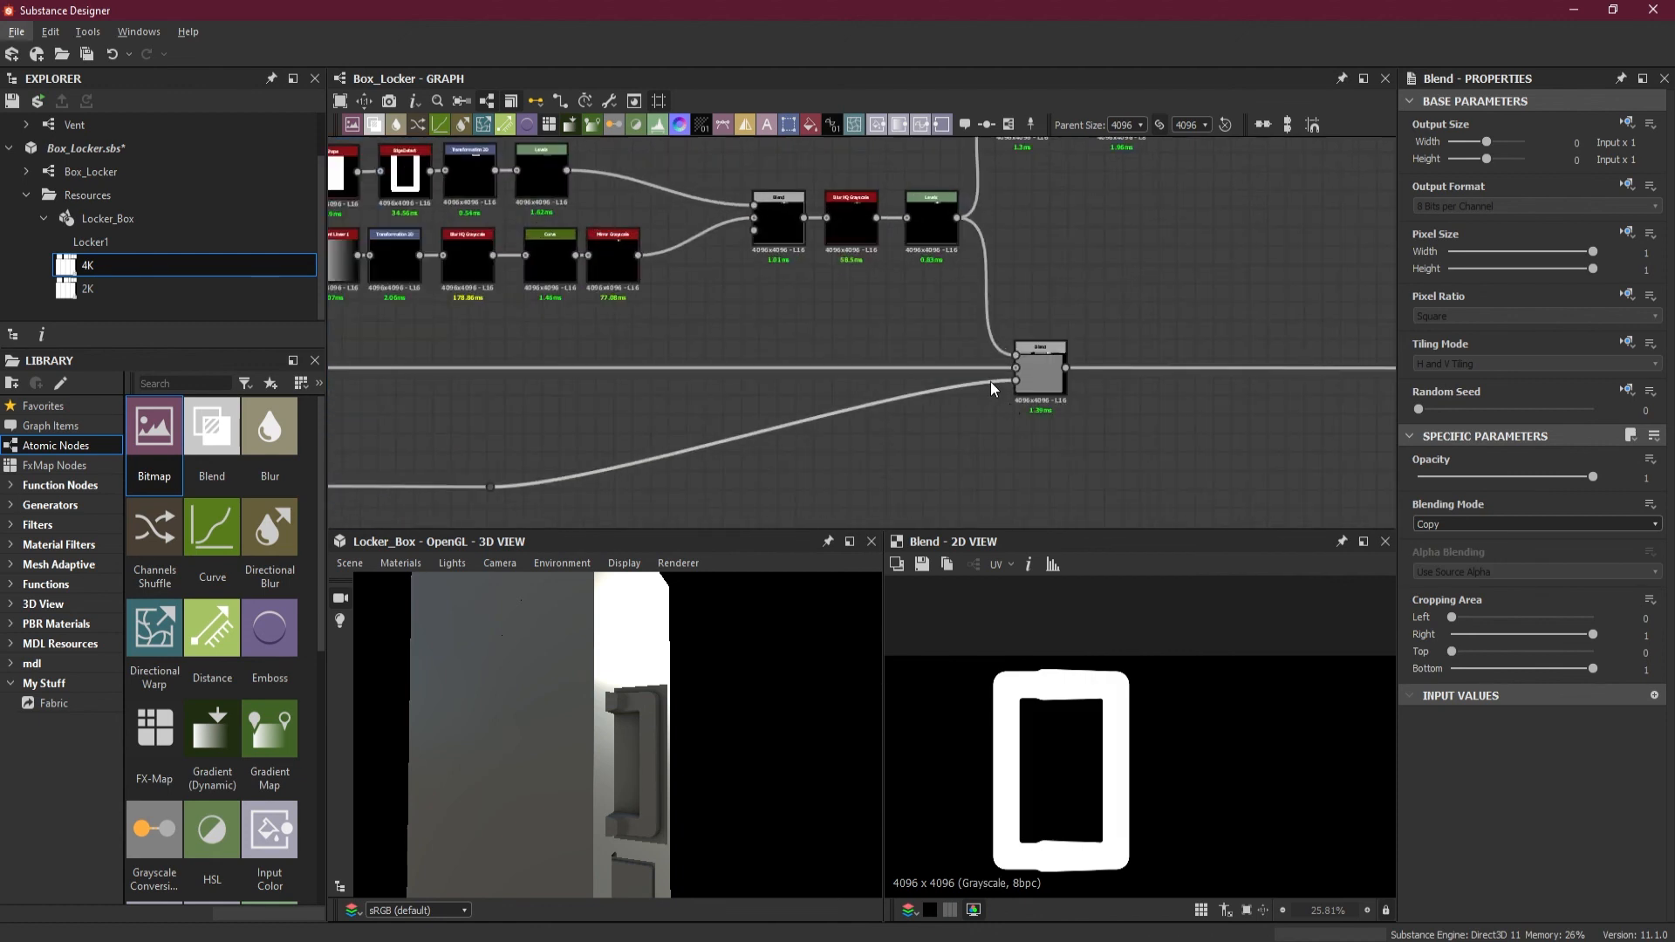
pyautogui.moveTo(1016, 380); pyautogui.dragTo(1029, 234)
pyautogui.moveTo(1028, 253); pyautogui.dragTo(993, 576, button='middle')
pyautogui.moveTo(1066, 445); pyautogui.dragTo(1038, 462)
pyautogui.click(981, 495)
pyautogui.scroll(-3, 982, 495)
pyautogui.moveTo(1009, 469); pyautogui.dragTo(1041, 265, button='middle')
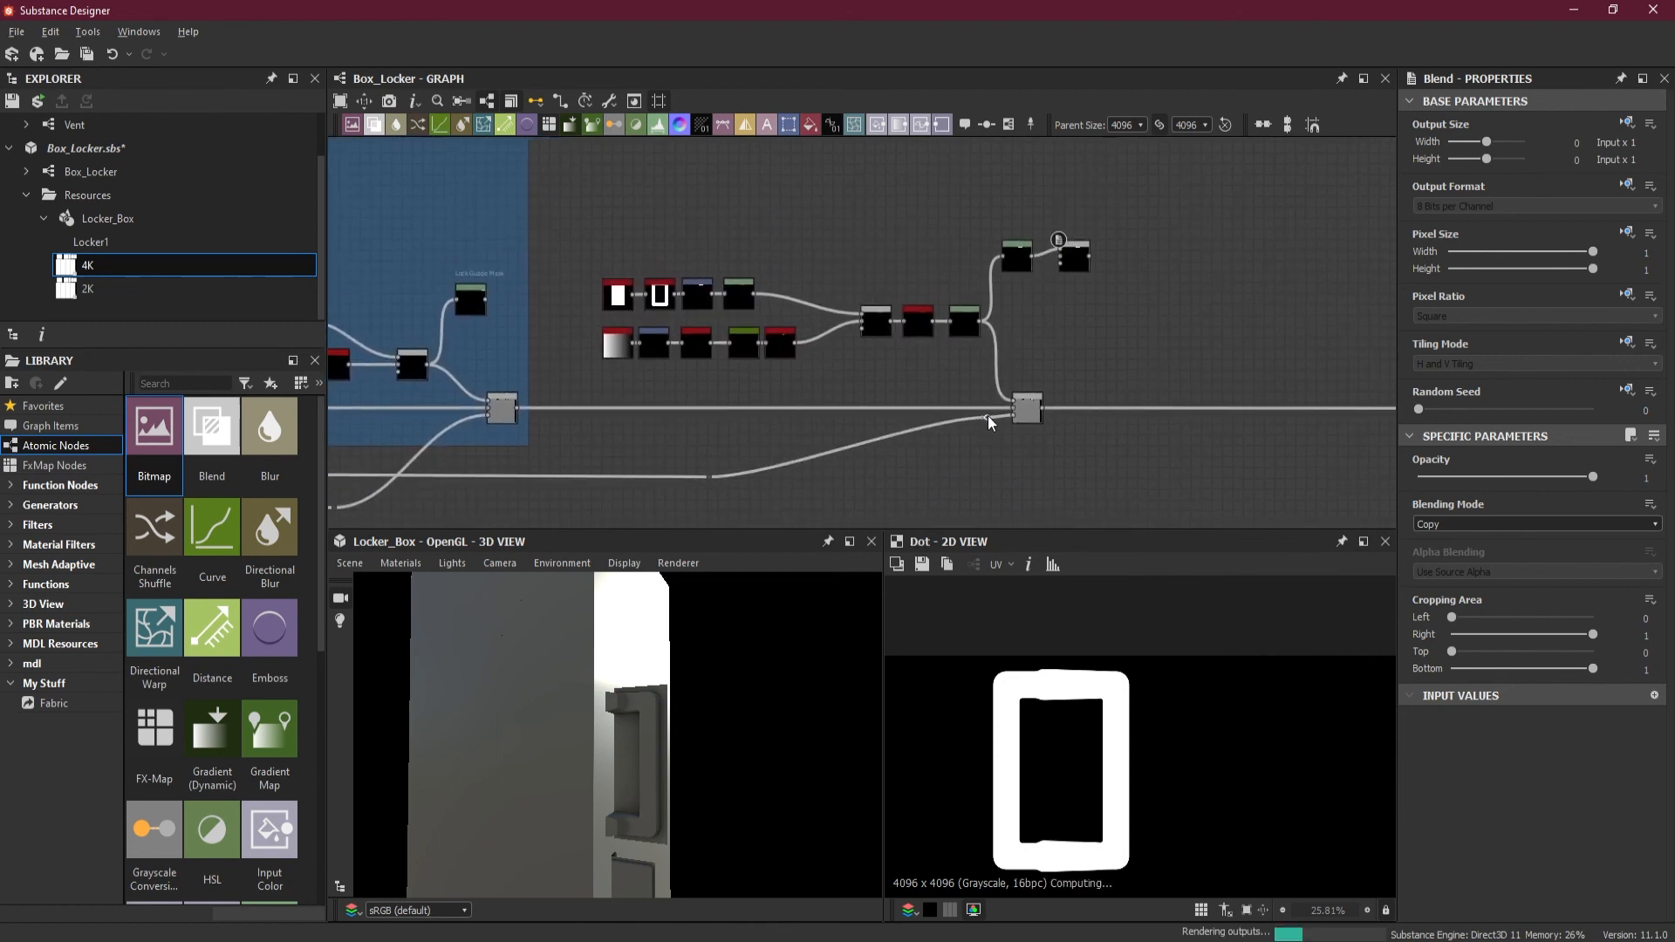
# Step: Connect the dot node to the new Blend's opacity input and preview the Blend's masked handle output
pyautogui.keyDown('alt'); pyautogui.click(987, 416); pyautogui.keyUp('alt')
pyautogui.moveTo(991, 417); pyautogui.dragTo(1063, 260)
pyautogui.scroll(1, 1106, 296)
pyautogui.scroll(2, 1107, 296)
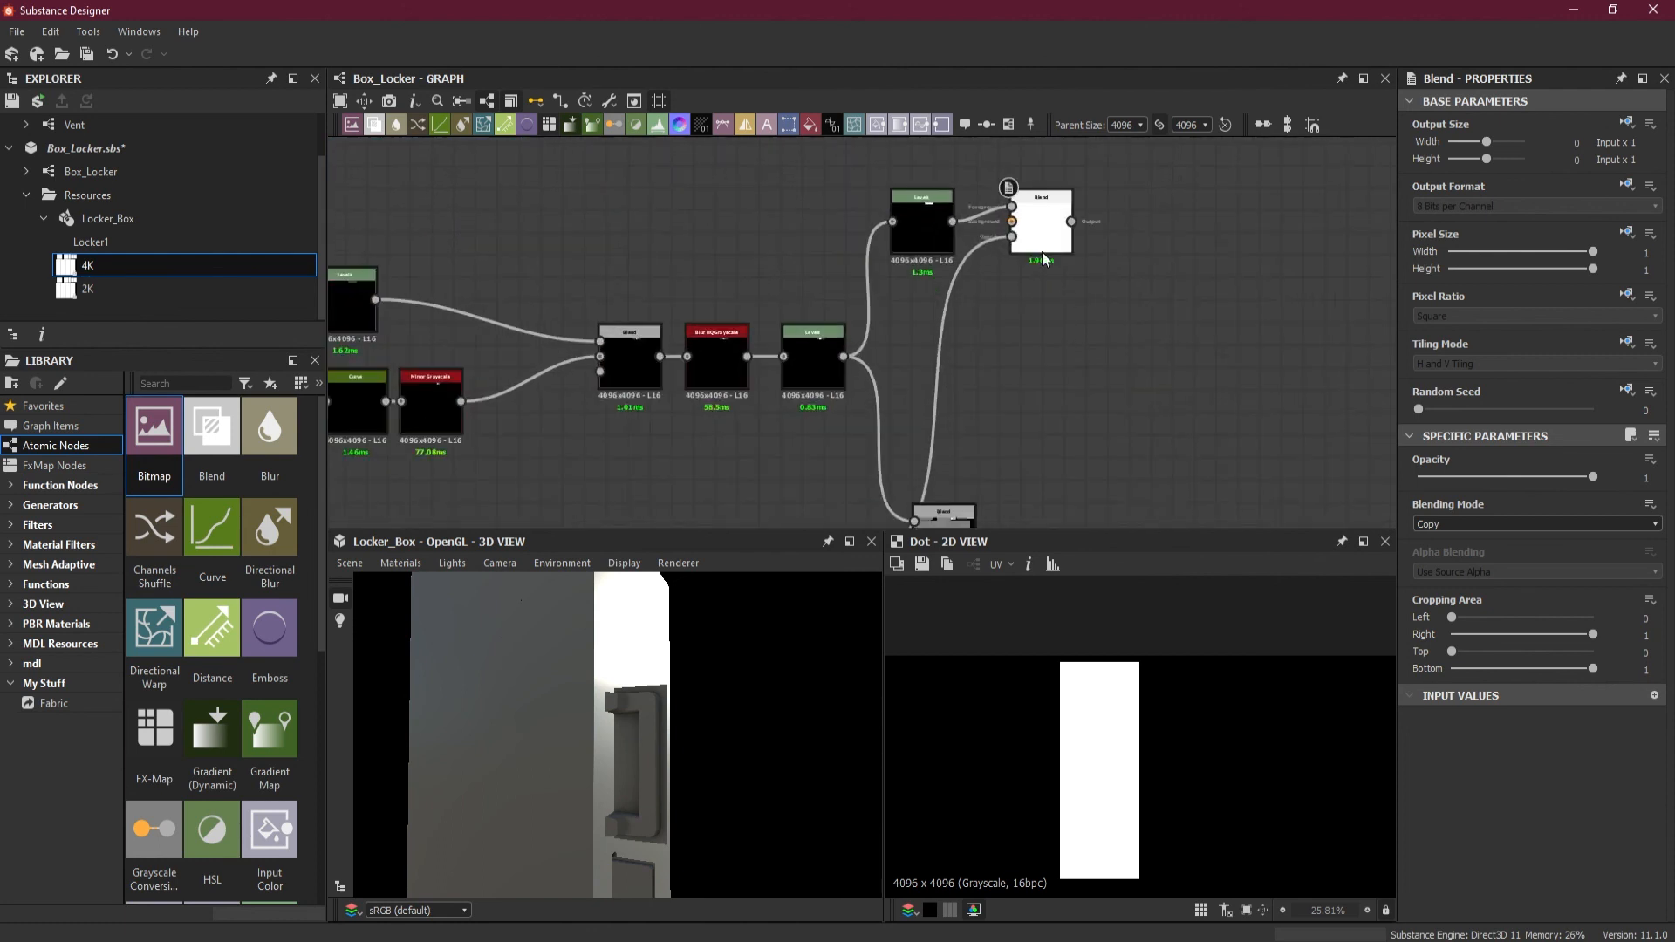
pyautogui.doubleClick(1041, 244)
pyautogui.scroll(1, 1106, 677)
pyautogui.scroll(-1, 1106, 676)
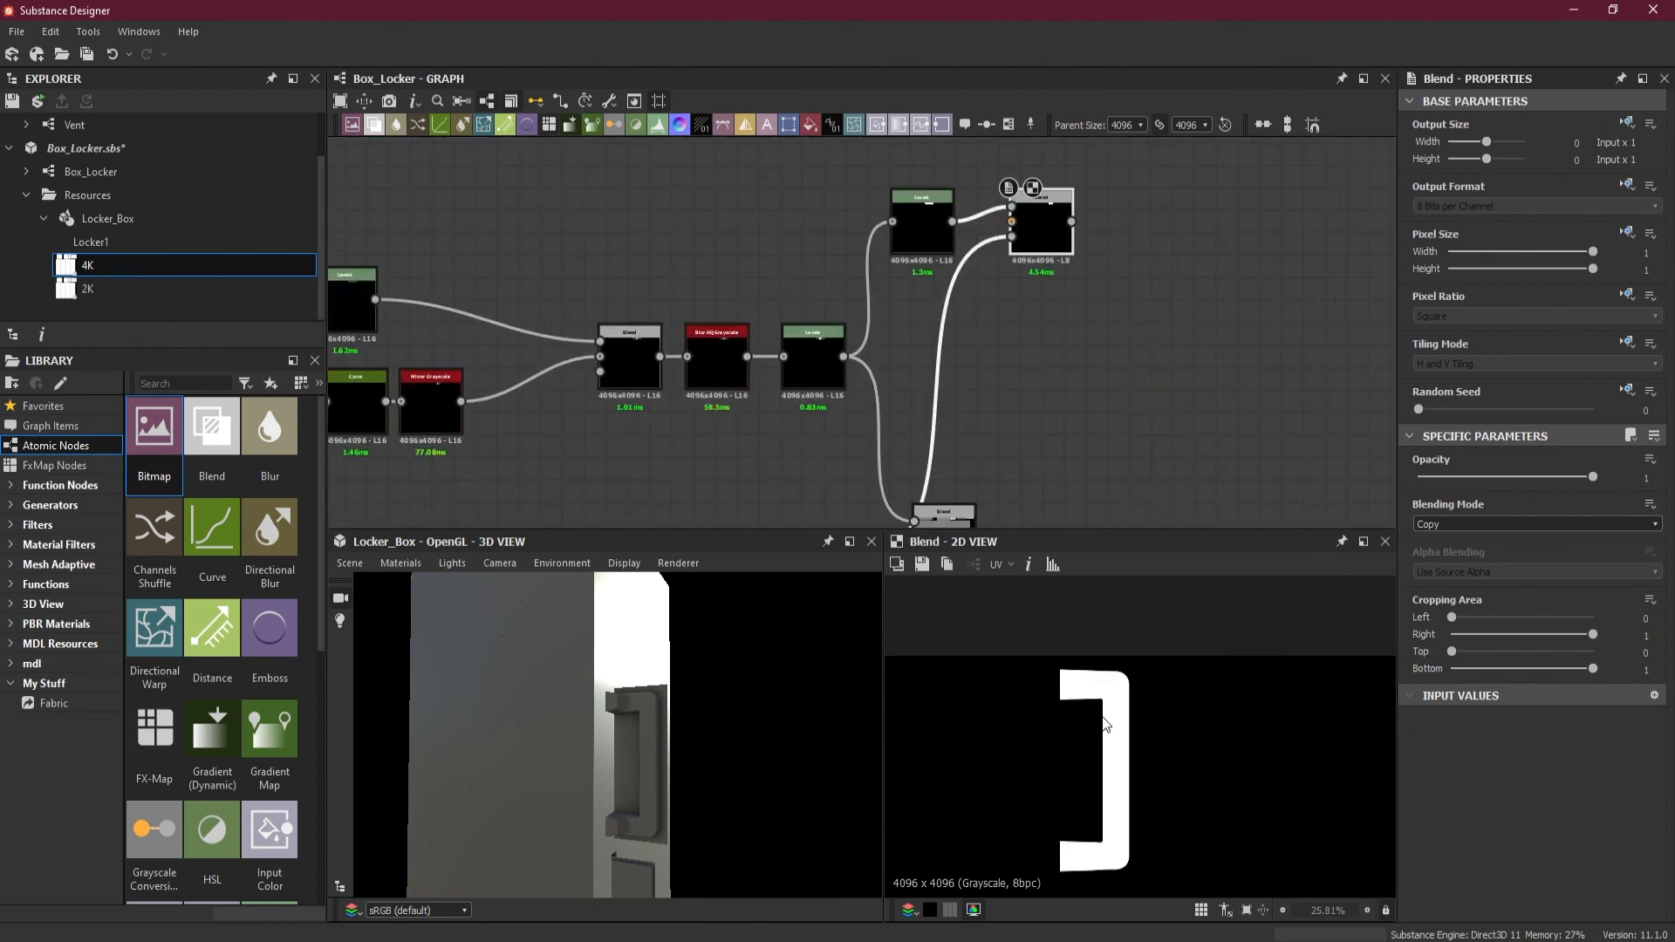
# Step: Add a comment reading "Handel Mask" just above the handle mask's Levels and Blend nodes
pyautogui.moveTo(940, 265); pyautogui.dragTo(919, 390, button='middle')
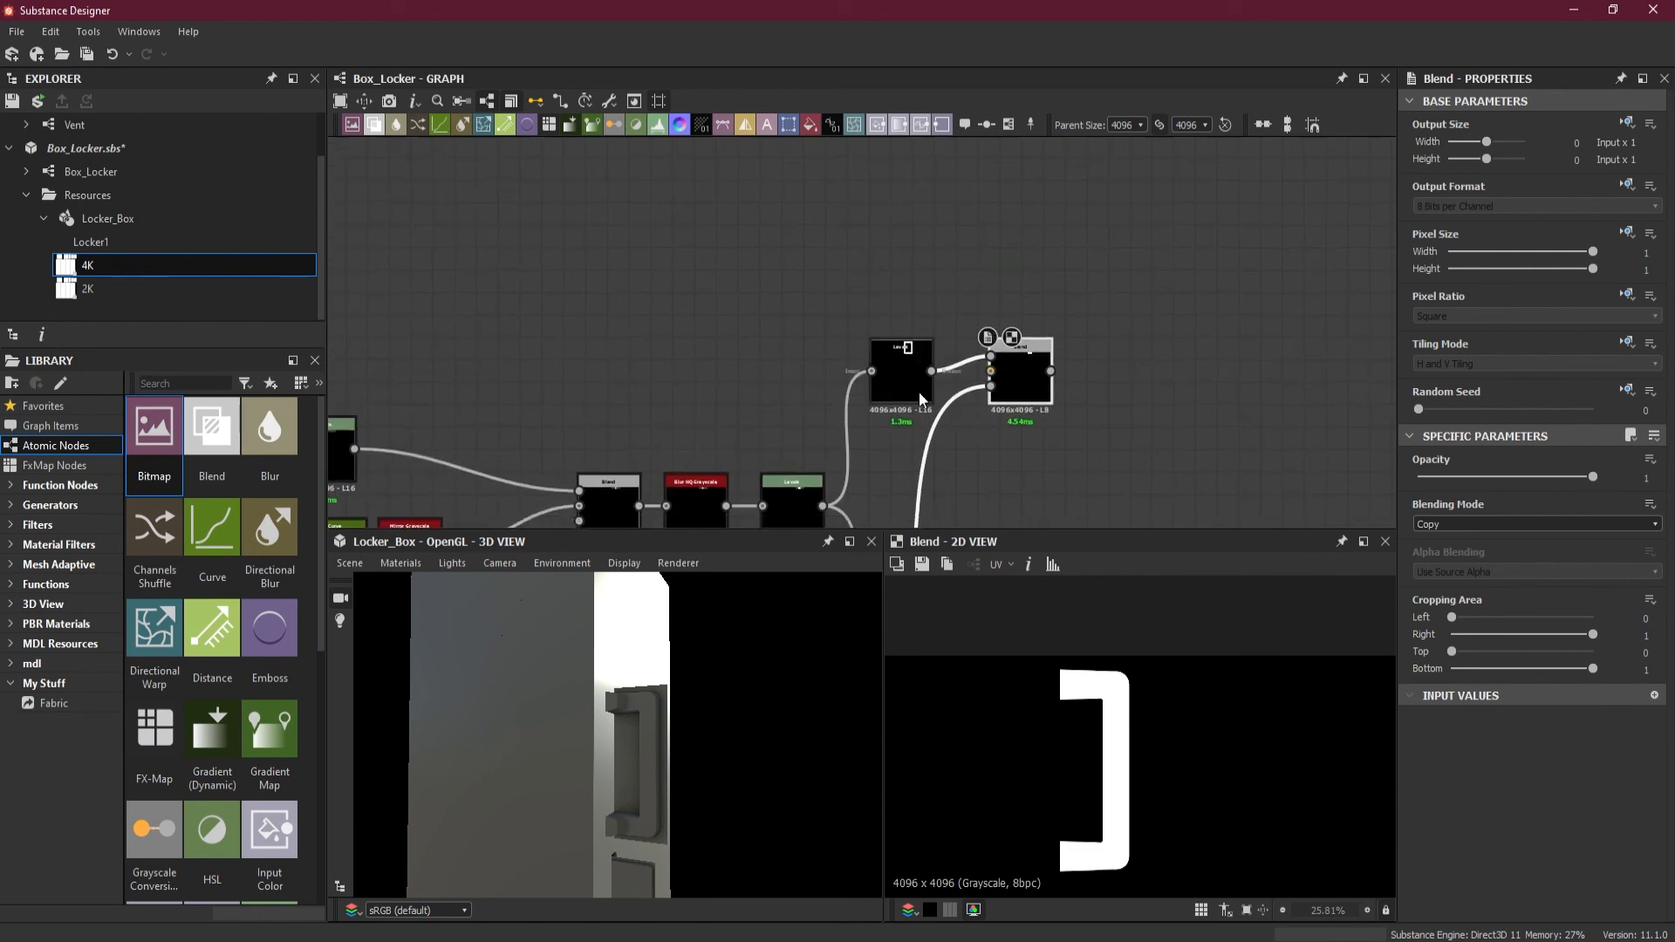
pyautogui.rightClick(955, 216)
pyautogui.click(1037, 250)
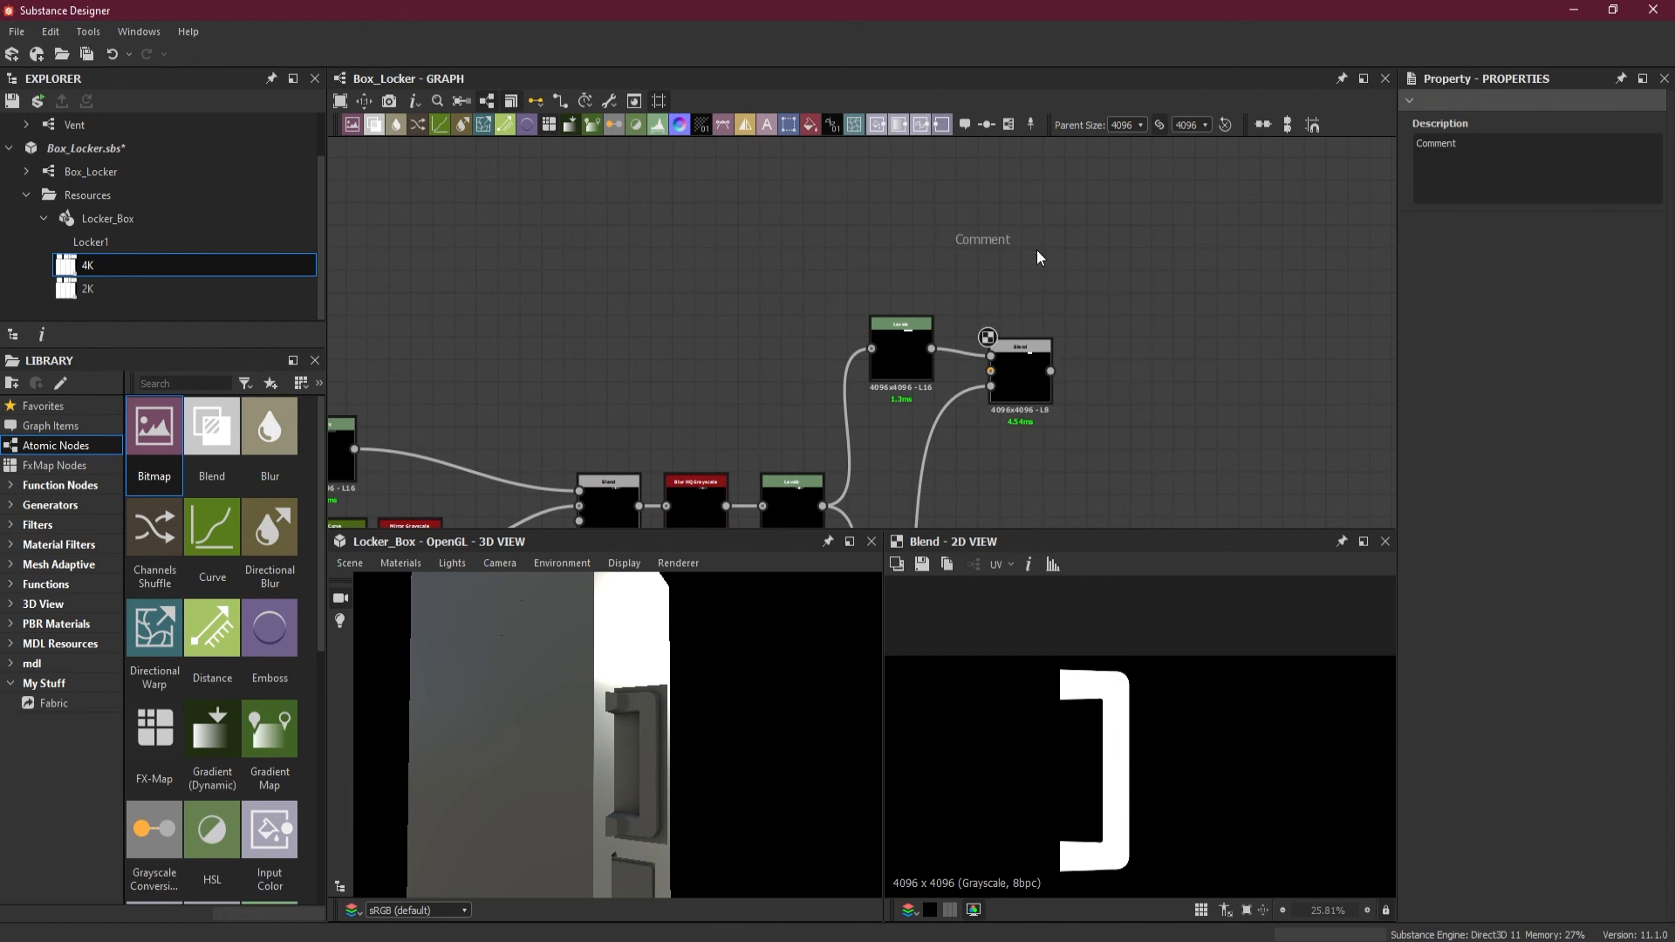
pyautogui.moveTo(986, 237); pyautogui.dragTo(973, 284)
pyautogui.doubleClick(1433, 144)
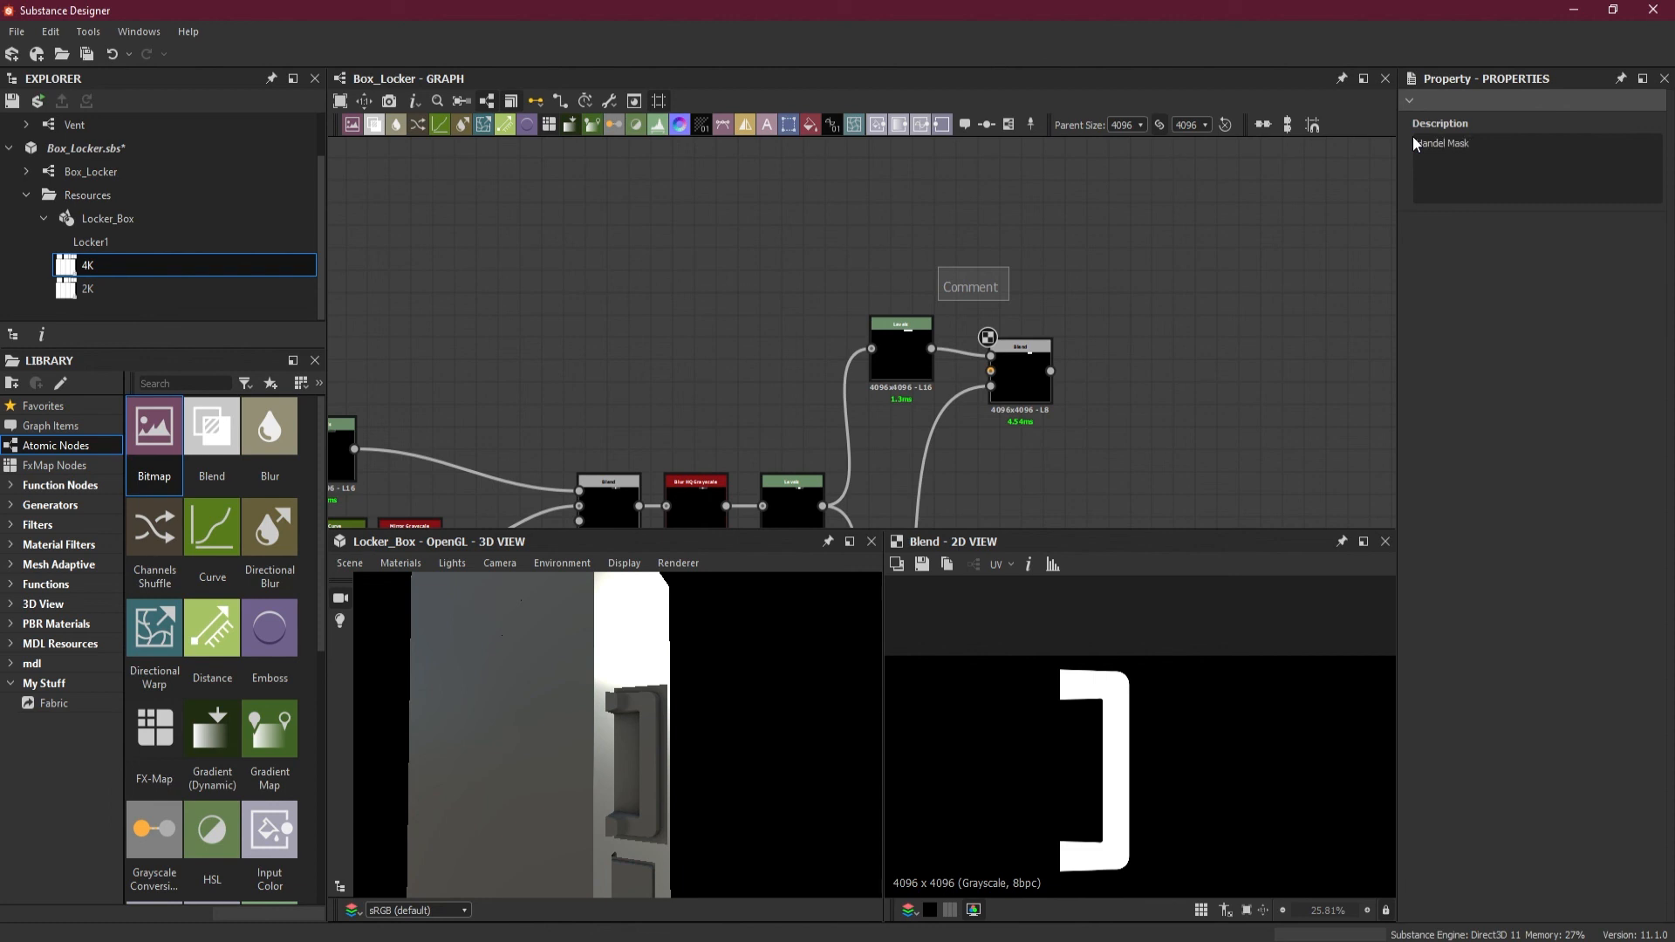
pyautogui.scroll(-5, 1118, 321)
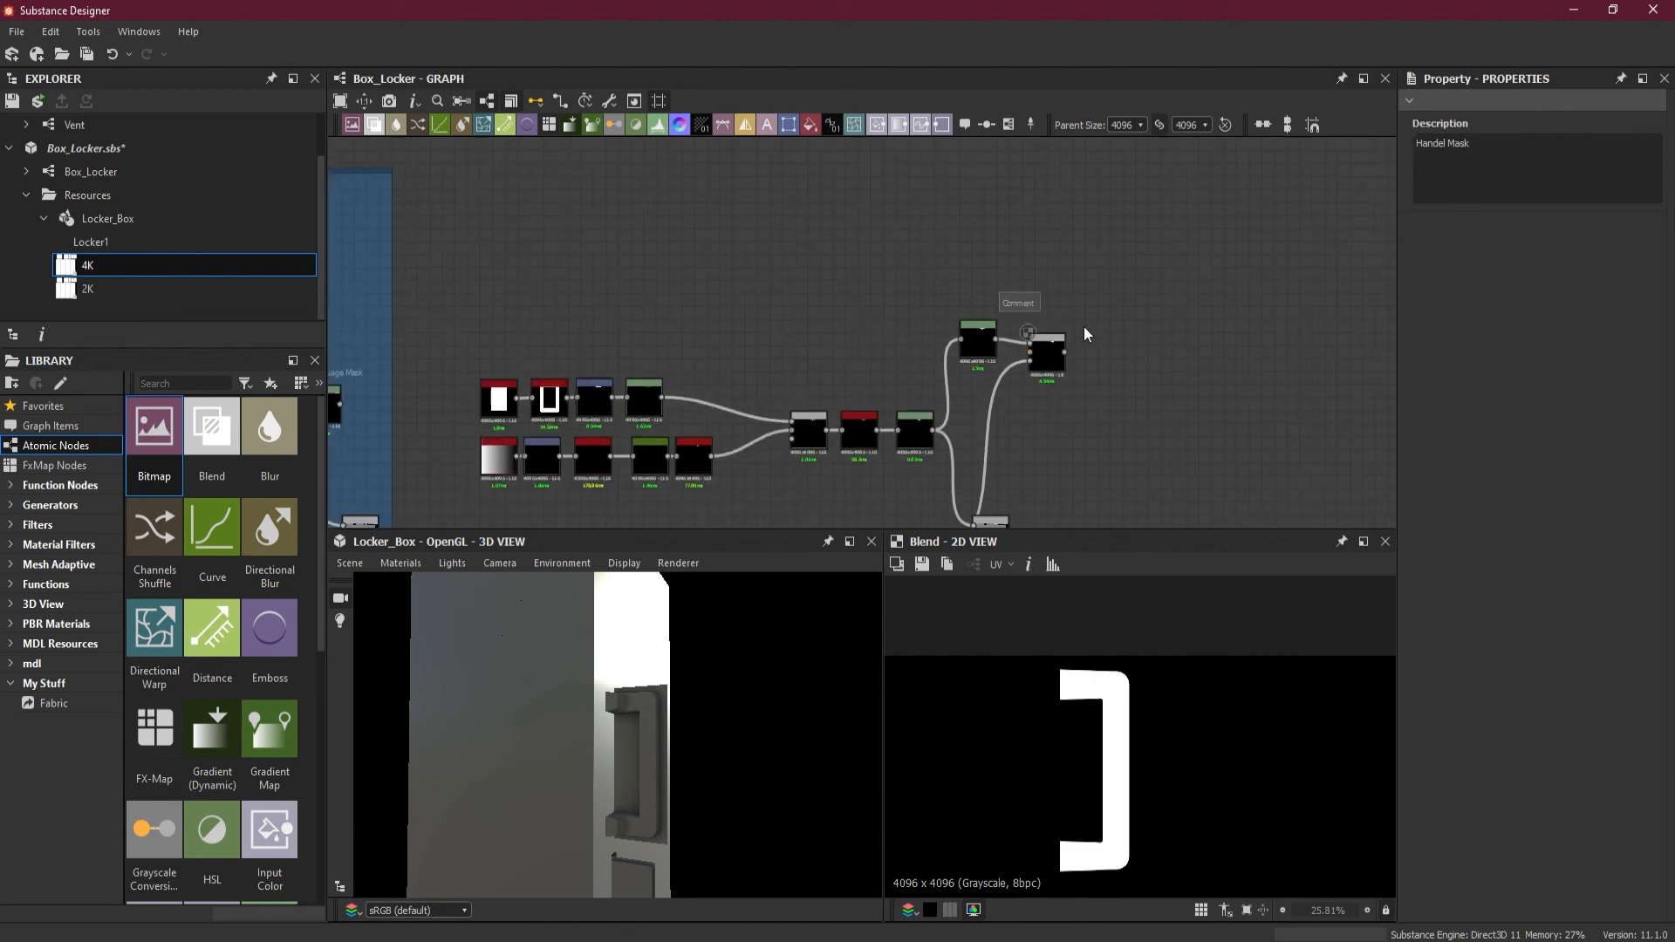
pyautogui.moveTo(1107, 368); pyautogui.dragTo(1136, 365, button='middle')
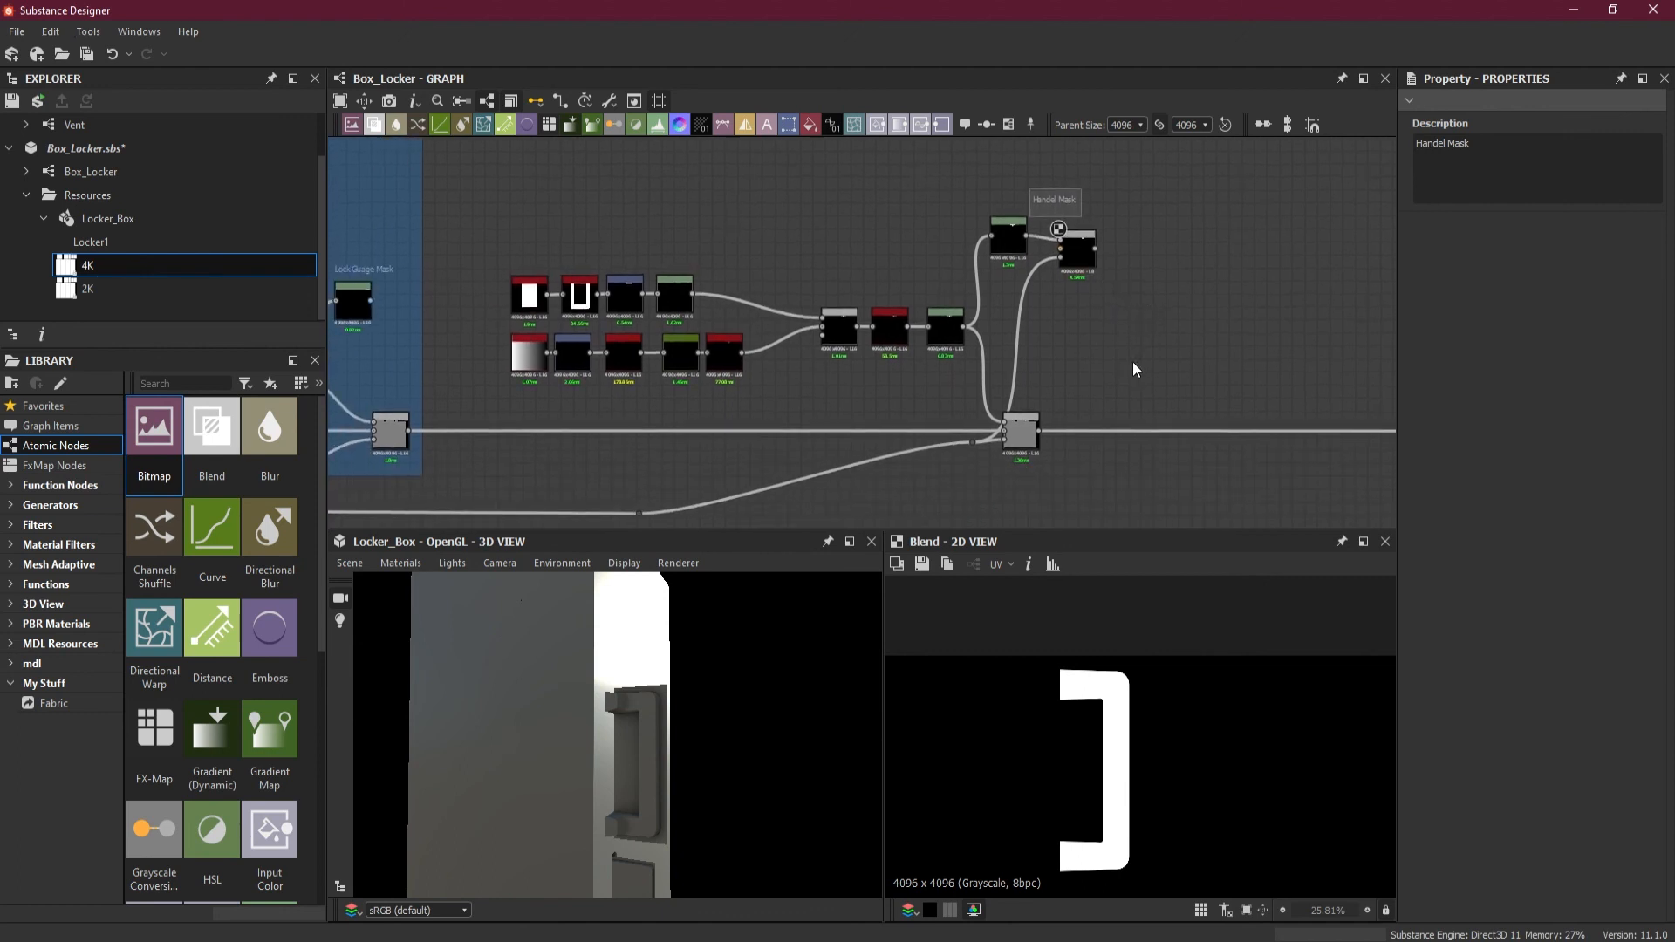
# Step: Move the handle's height Blend clear of its incoming dot and add a frame around all the handle nodes
pyautogui.moveTo(1045, 434); pyautogui.dragTo(1057, 443)
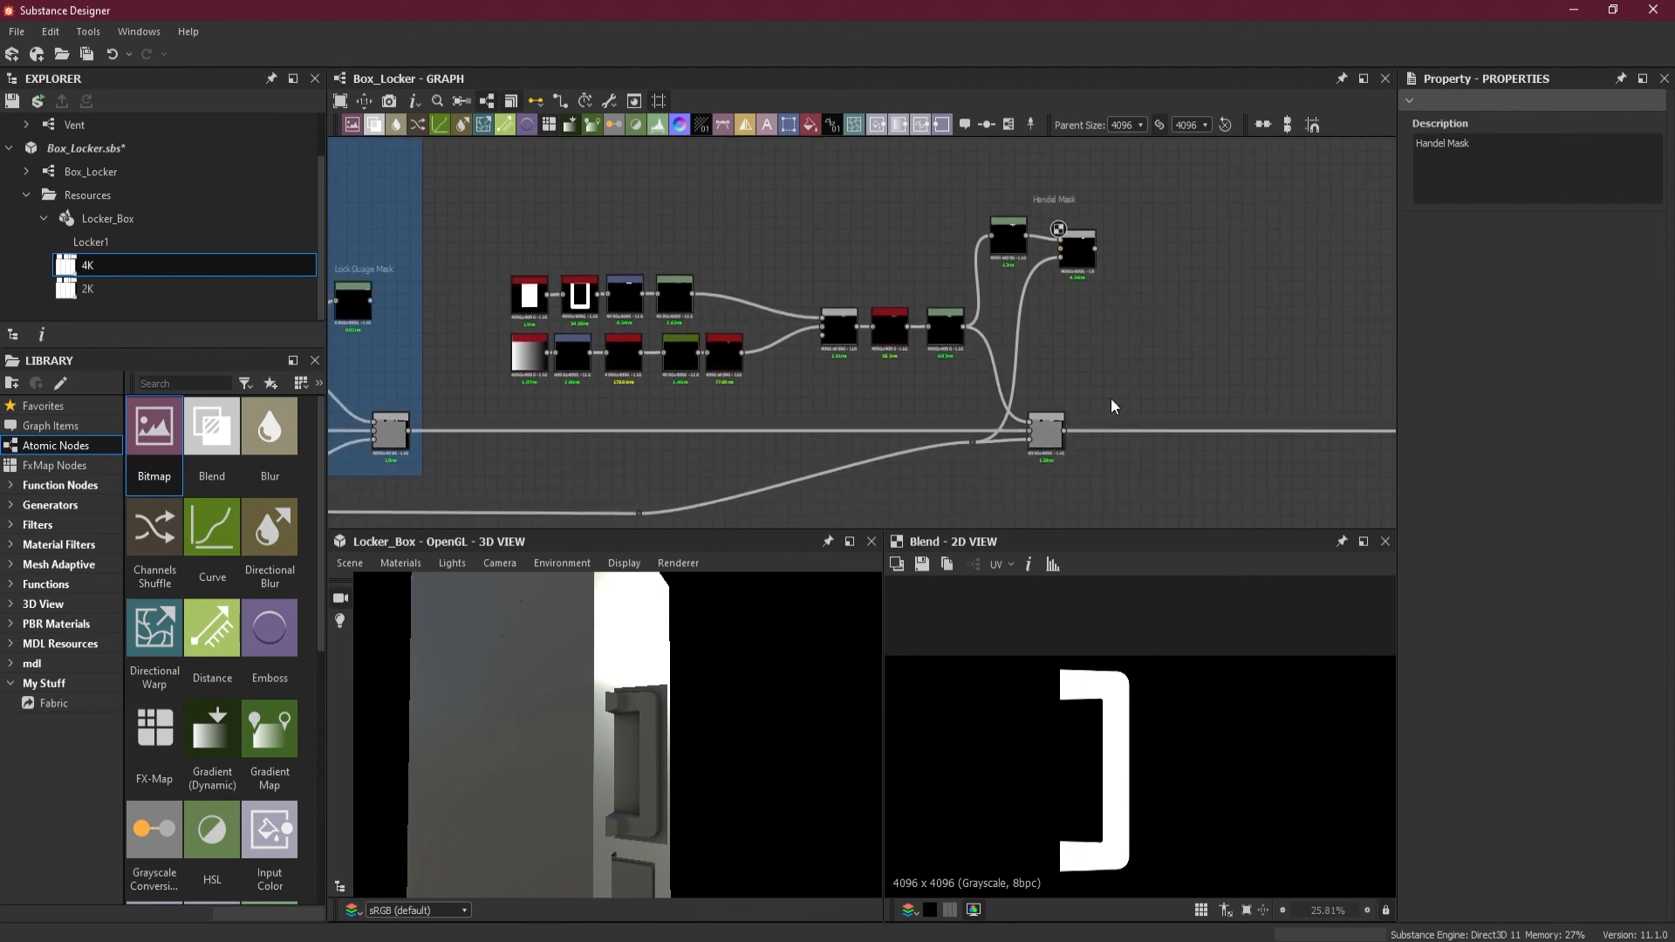
pyautogui.scroll(-4, 1101, 391)
pyautogui.moveTo(987, 470); pyautogui.dragTo(1101, 459, button='middle')
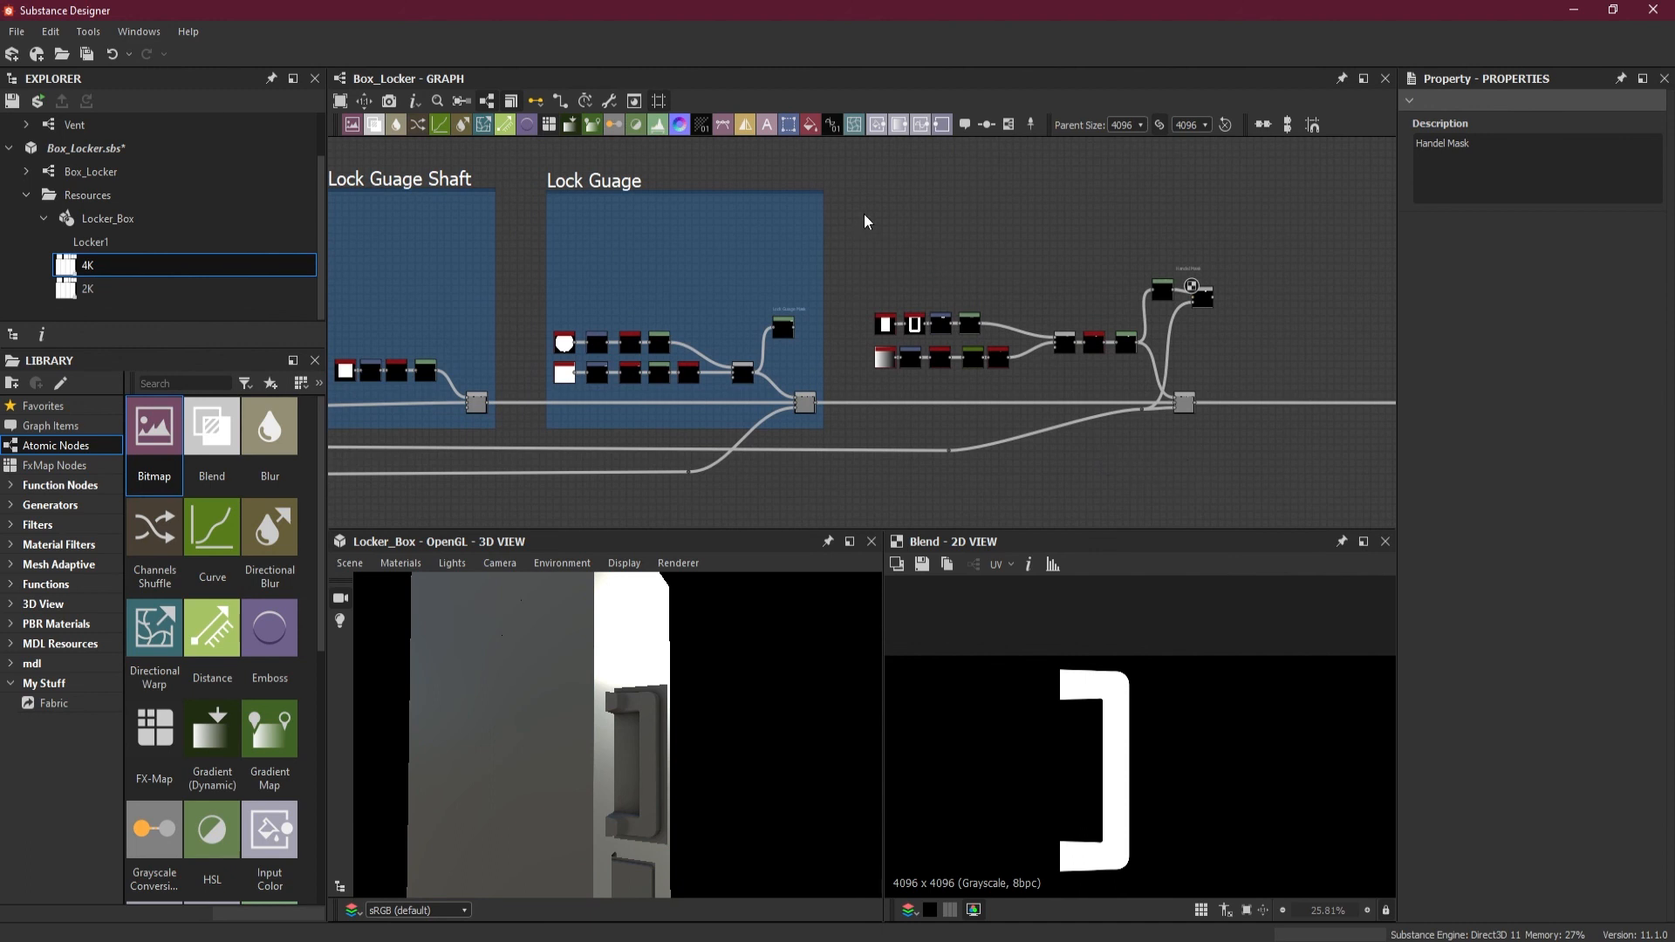
pyautogui.moveTo(841, 207); pyautogui.dragTo(1241, 448)
pyautogui.rightClick(1184, 404)
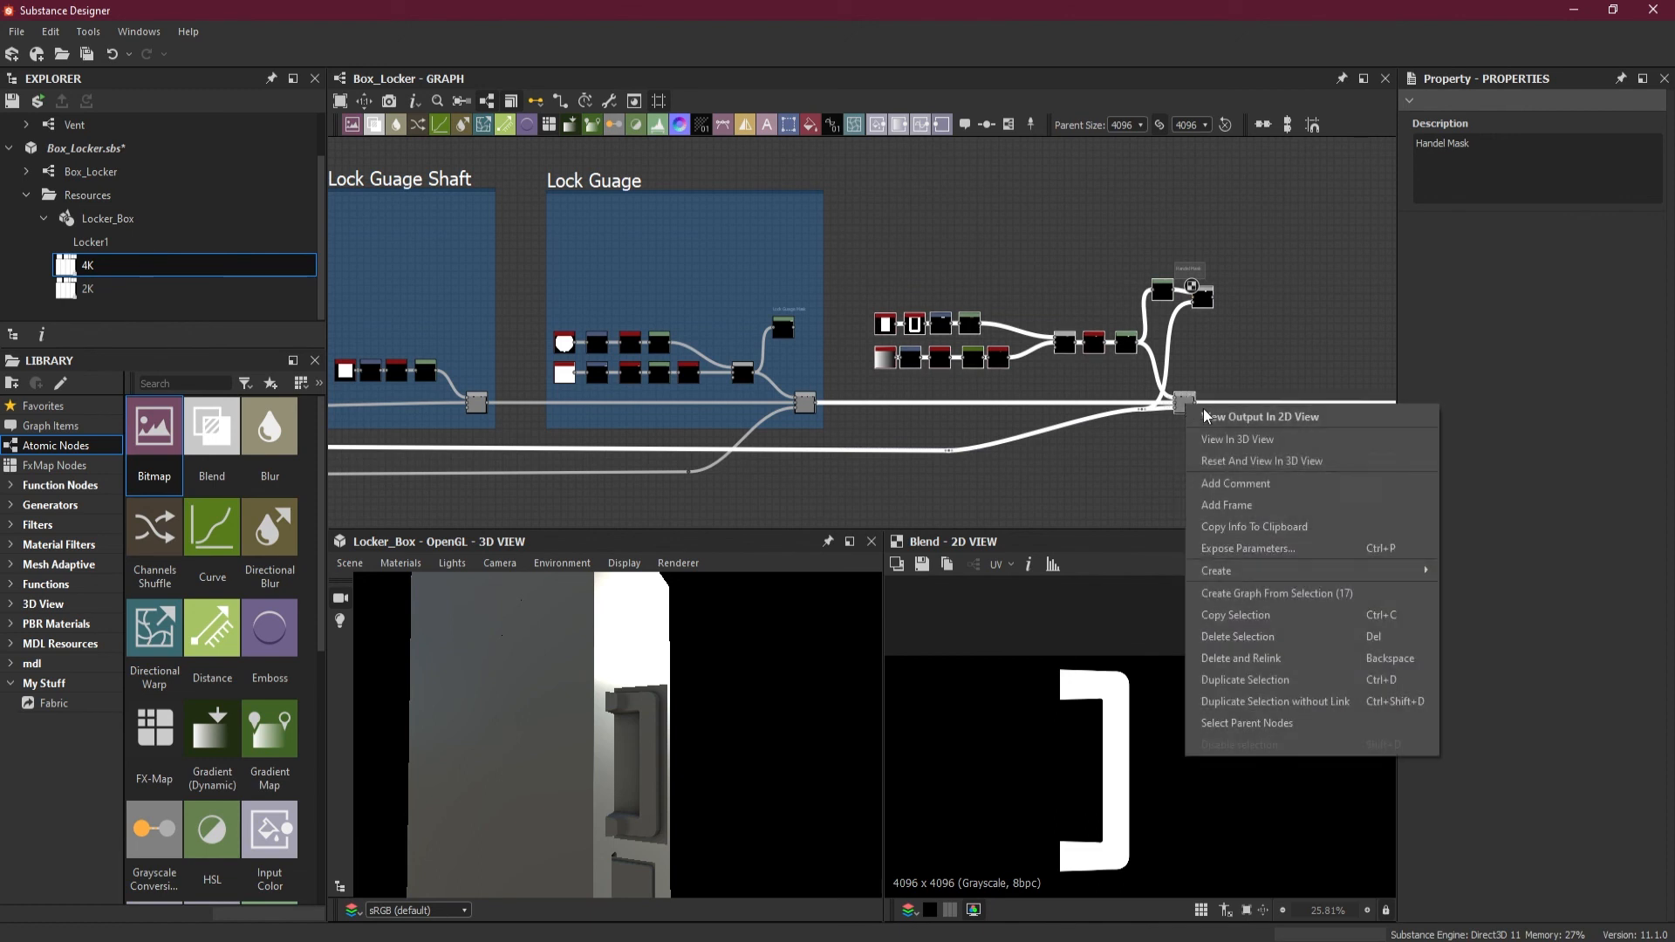
pyautogui.click(1270, 495)
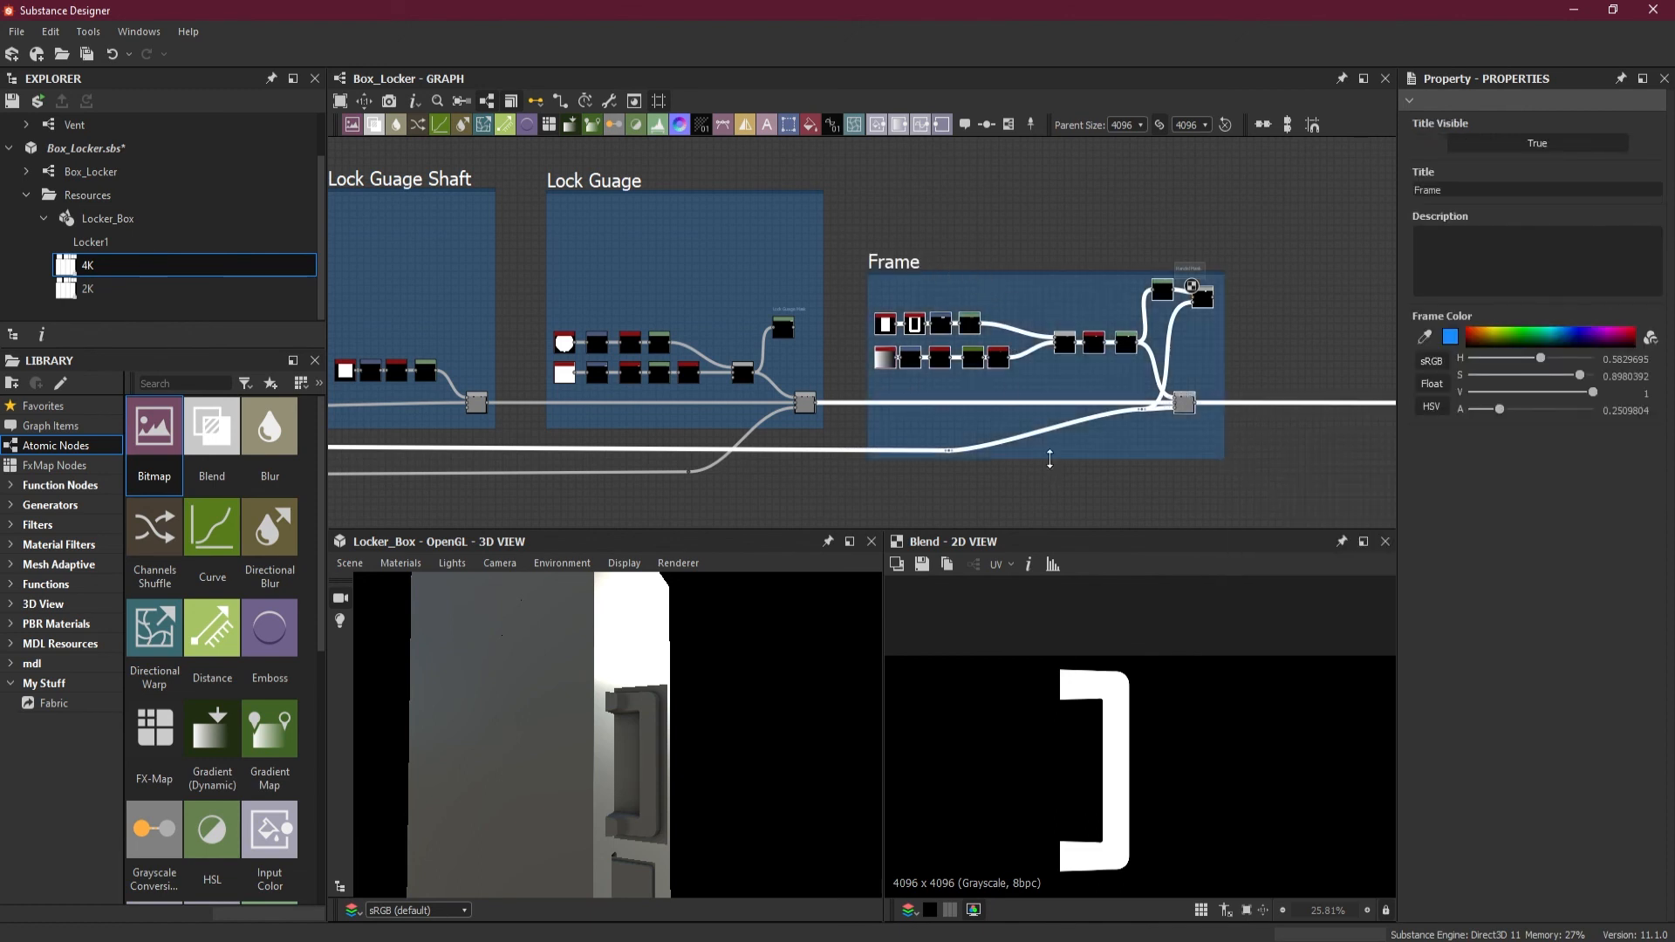
# Step: Resize the new frame to match the height of the Lock Guage frame and title it "Handel"
pyautogui.moveTo(1061, 457); pyautogui.dragTo(1064, 428)
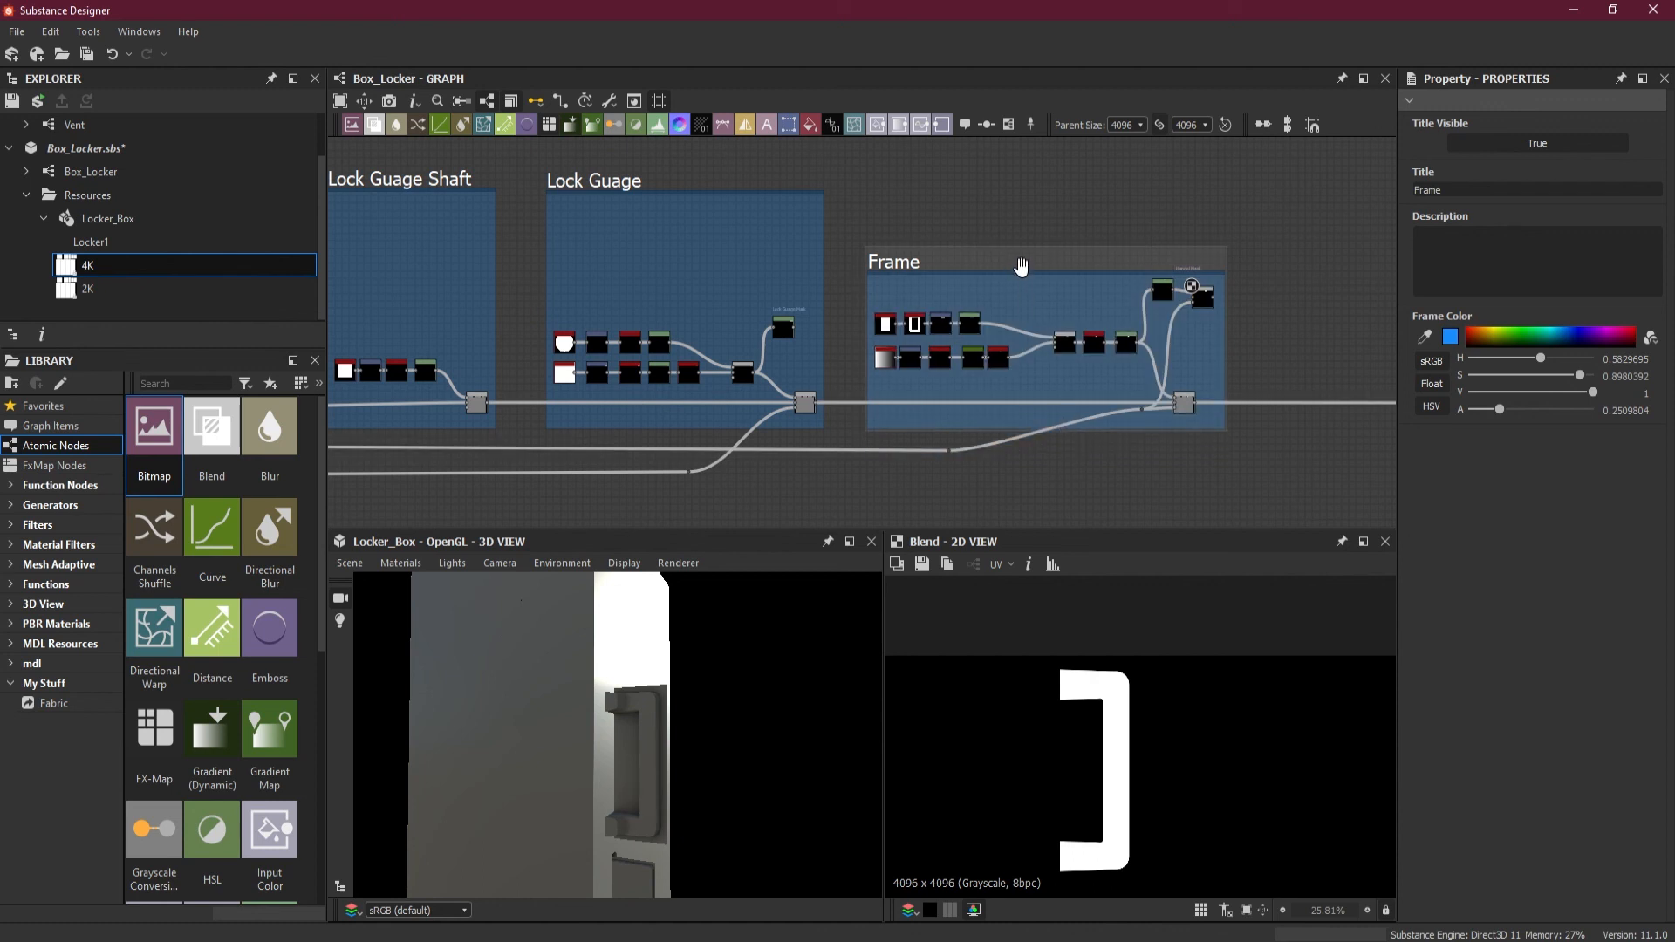
pyautogui.scroll(2, 1019, 273)
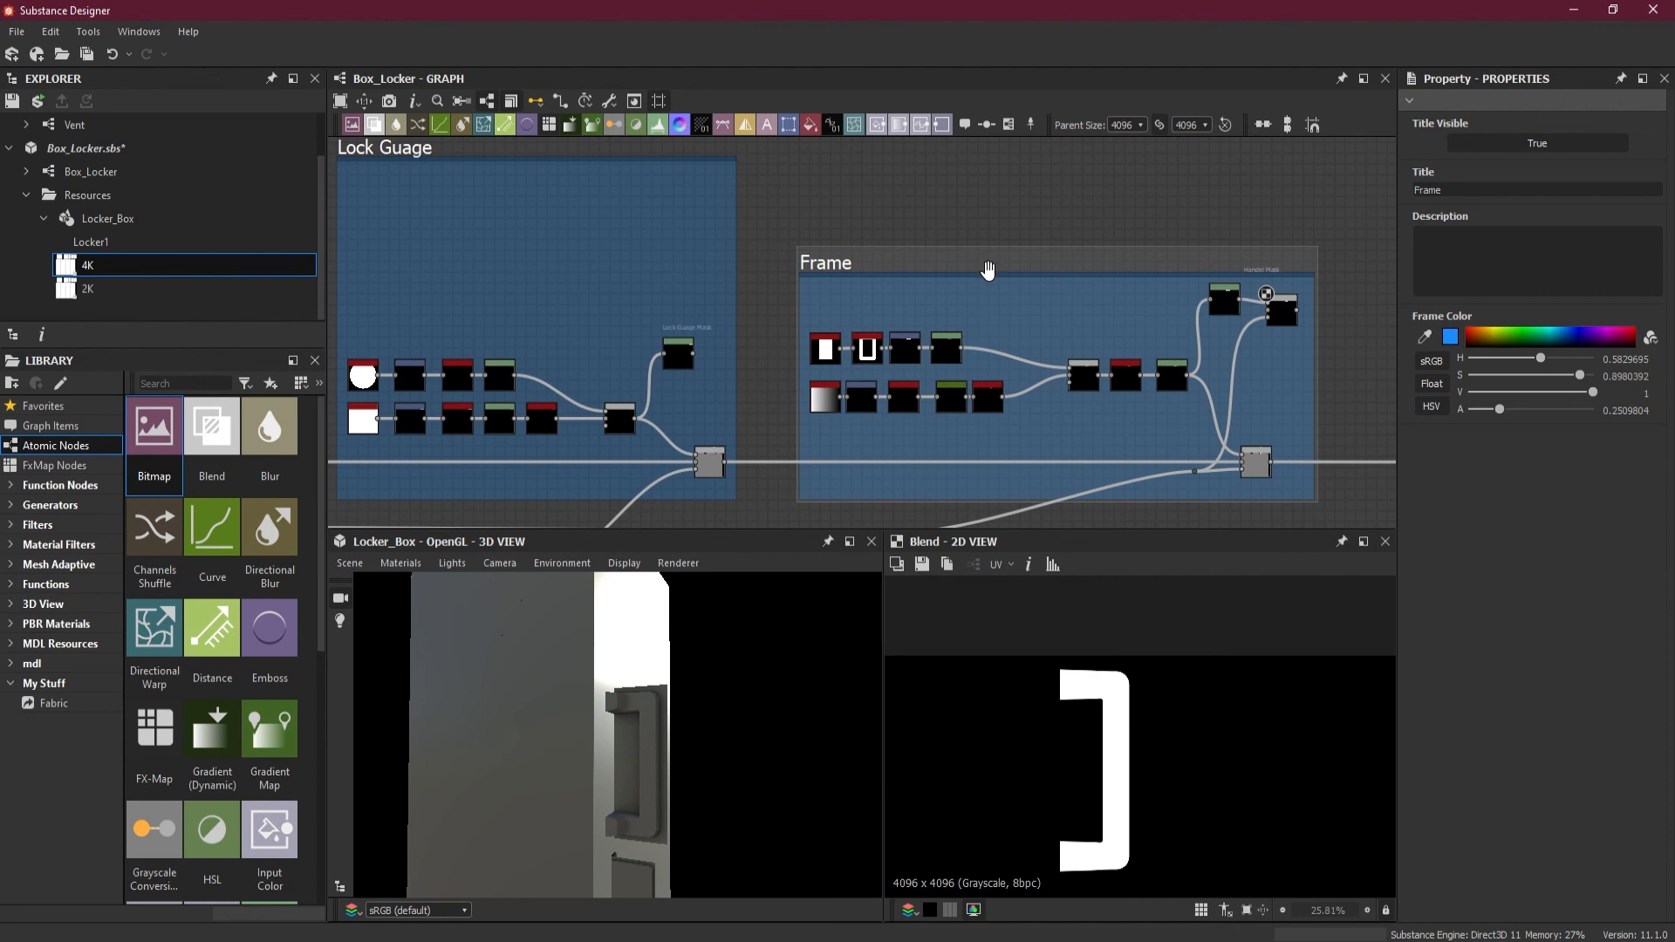
pyautogui.moveTo(988, 274); pyautogui.dragTo(989, 162)
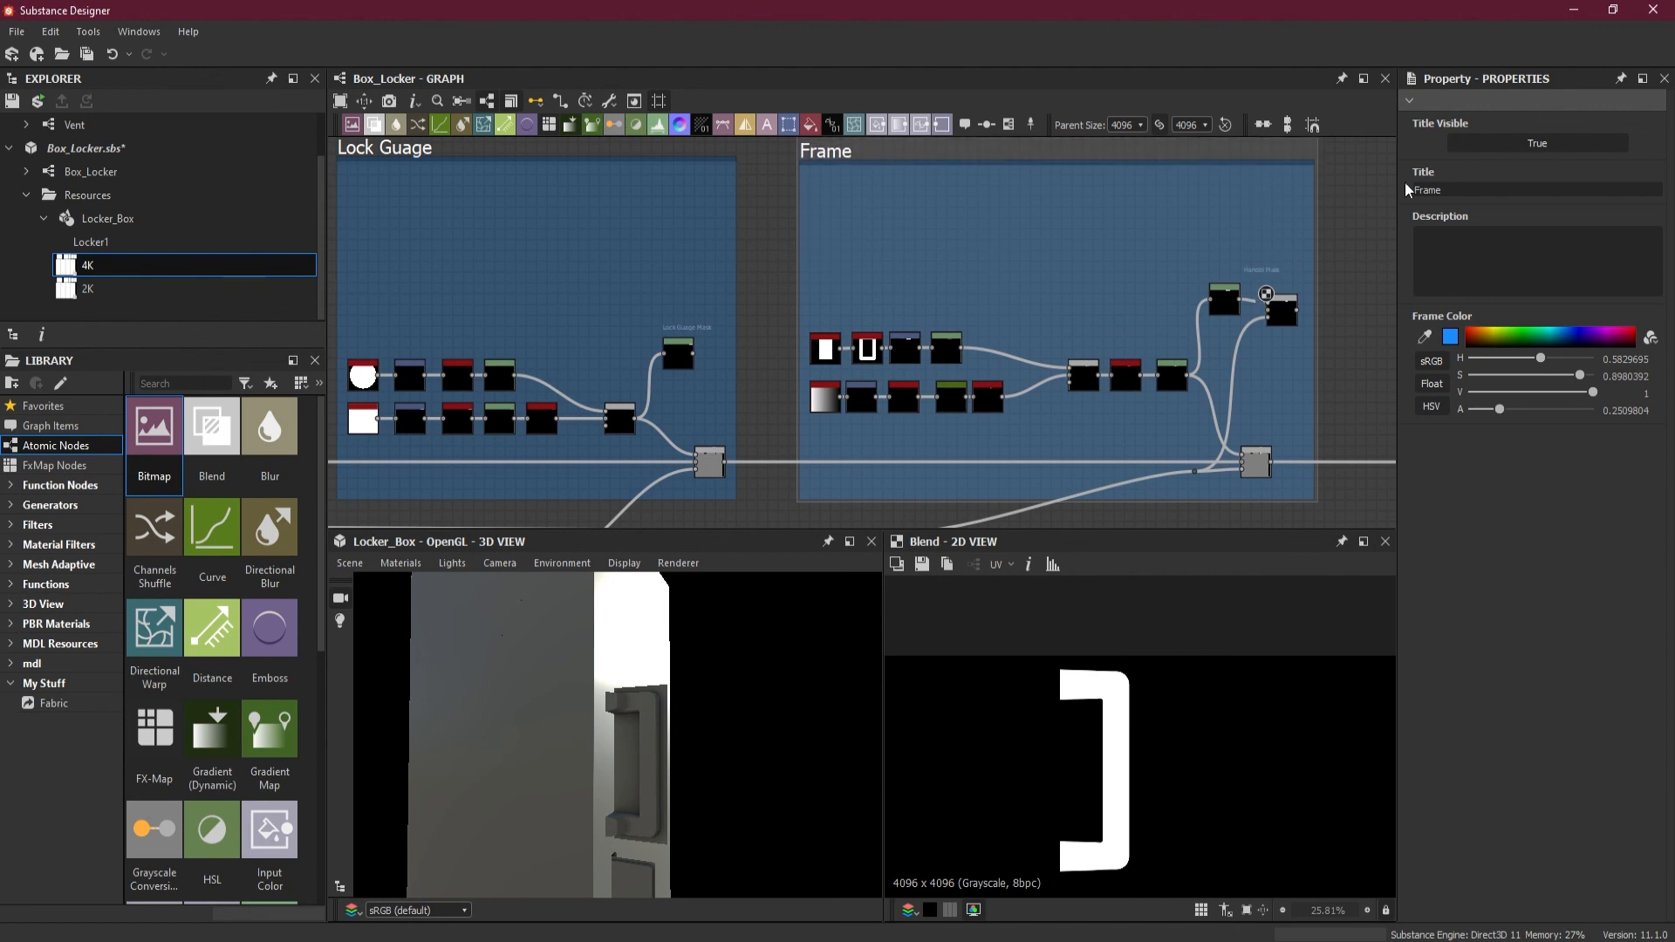
pyautogui.doubleClick(1476, 191)
pyautogui.write('Handel')
pyautogui.press('Return')
# Step: Examine the framed graph layout and the handle on the 3D model from an angle
pyautogui.scroll(-3, 1134, 346)
pyautogui.scroll(1, 1127, 334)
pyautogui.scroll(-1, 1127, 333)
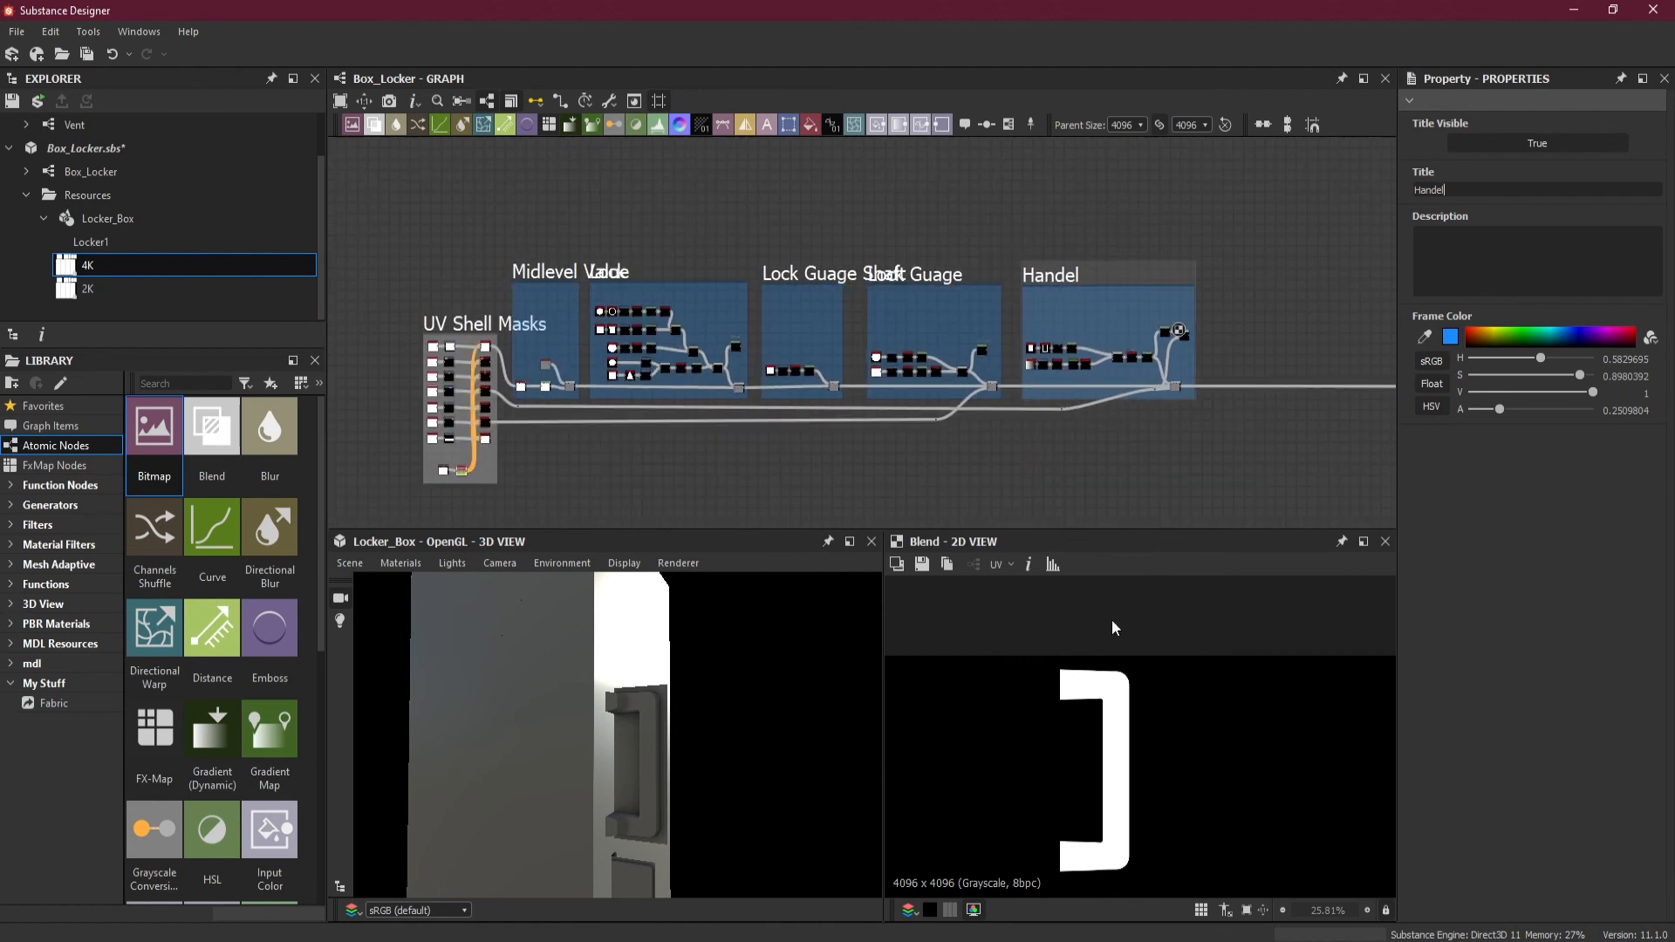
pyautogui.moveTo(700, 768); pyautogui.dragTo(659, 744)
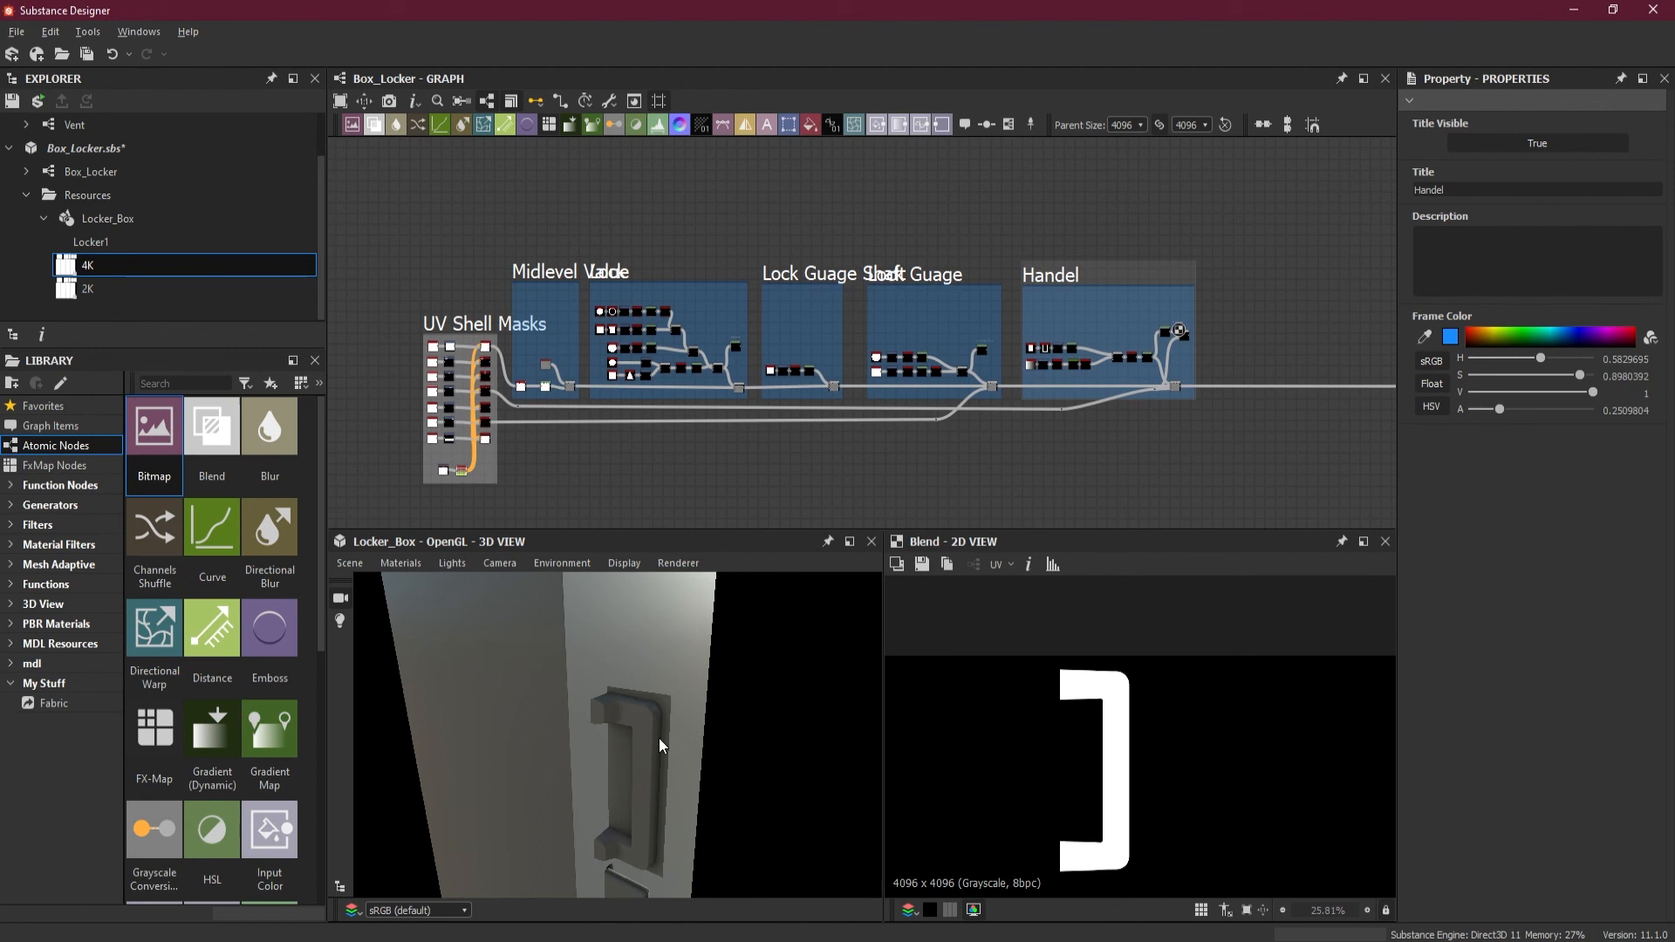